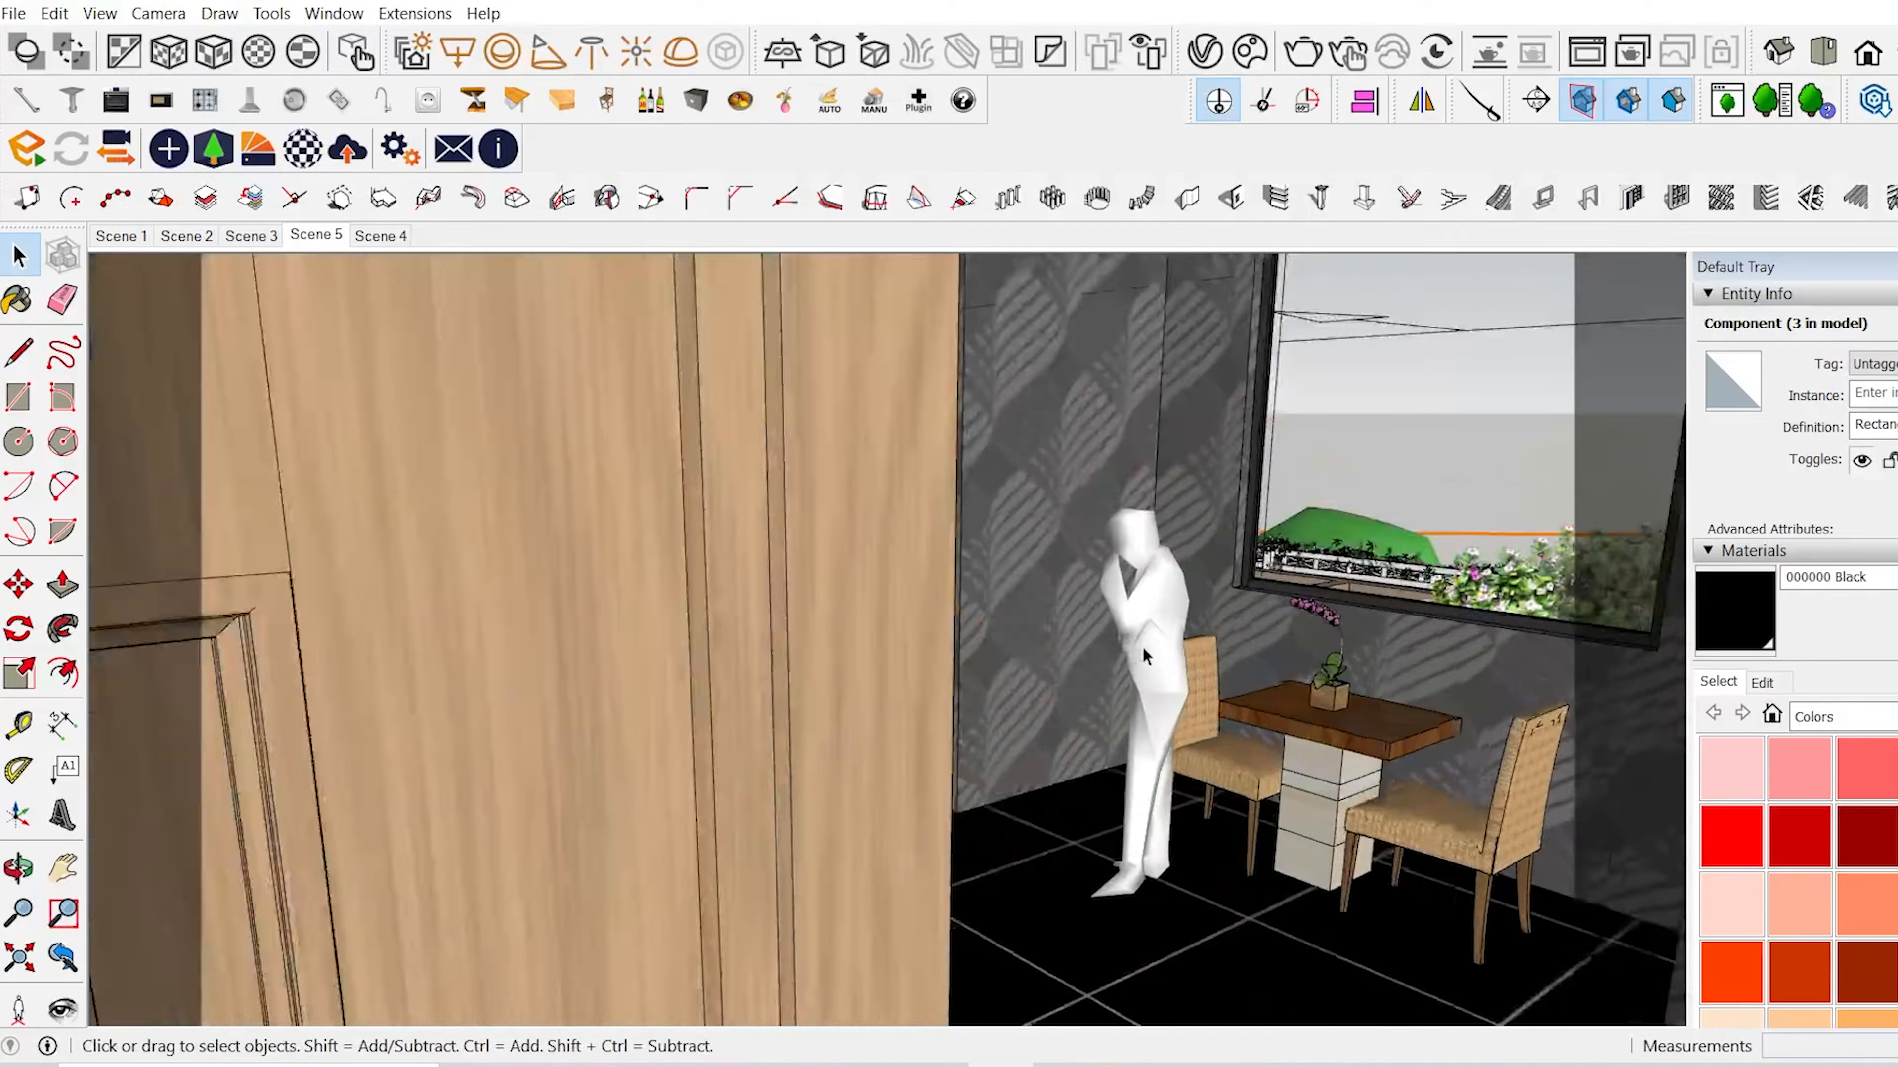
- Move the sphere light beside the open wooden doorway along the hallway and raise it above door height
middle_click_drag(1144, 653, 672, 538)
left_click(321, 748)
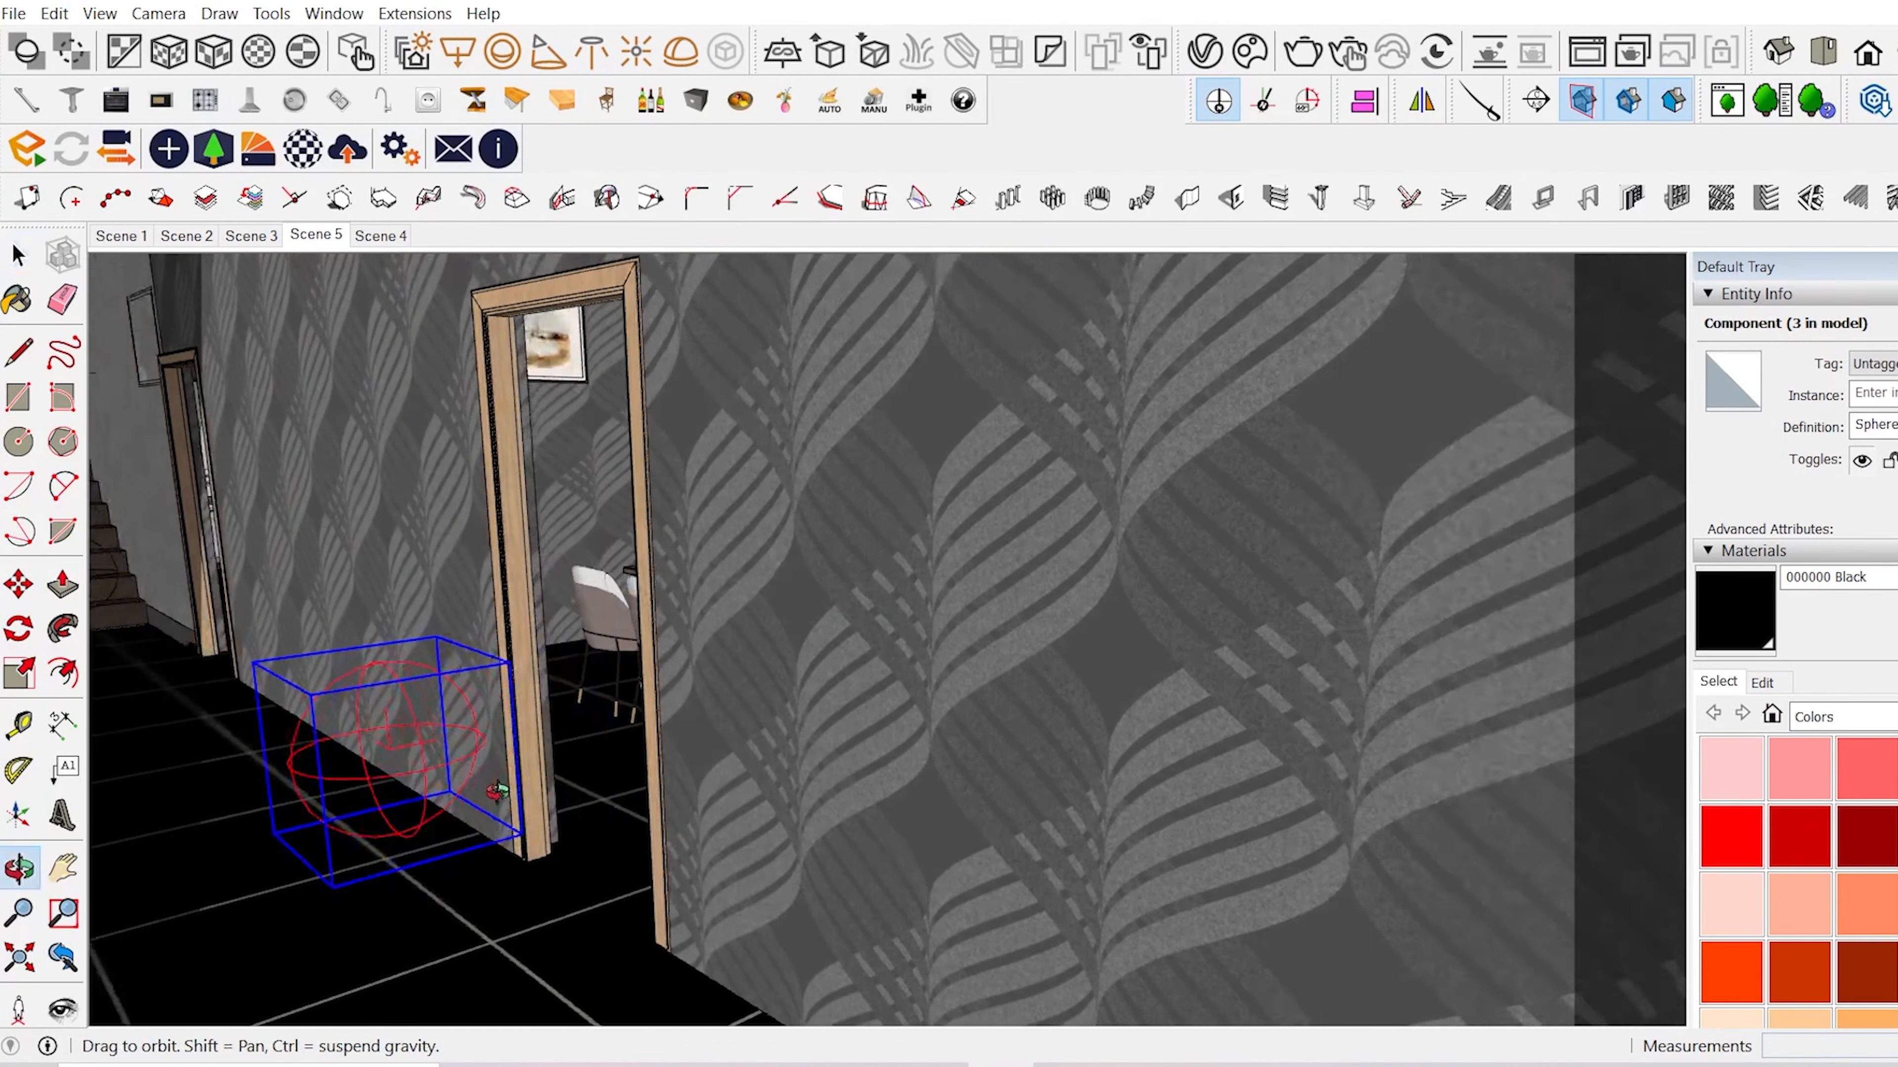
key("m")
left_click(507, 871)
left_click(418, 890)
scroll(343, 809, "down", 3)
middle_click_drag(343, 809, 443, 808, "shift")
middle_click_drag(407, 738, 372, 724)
left_click(447, 708)
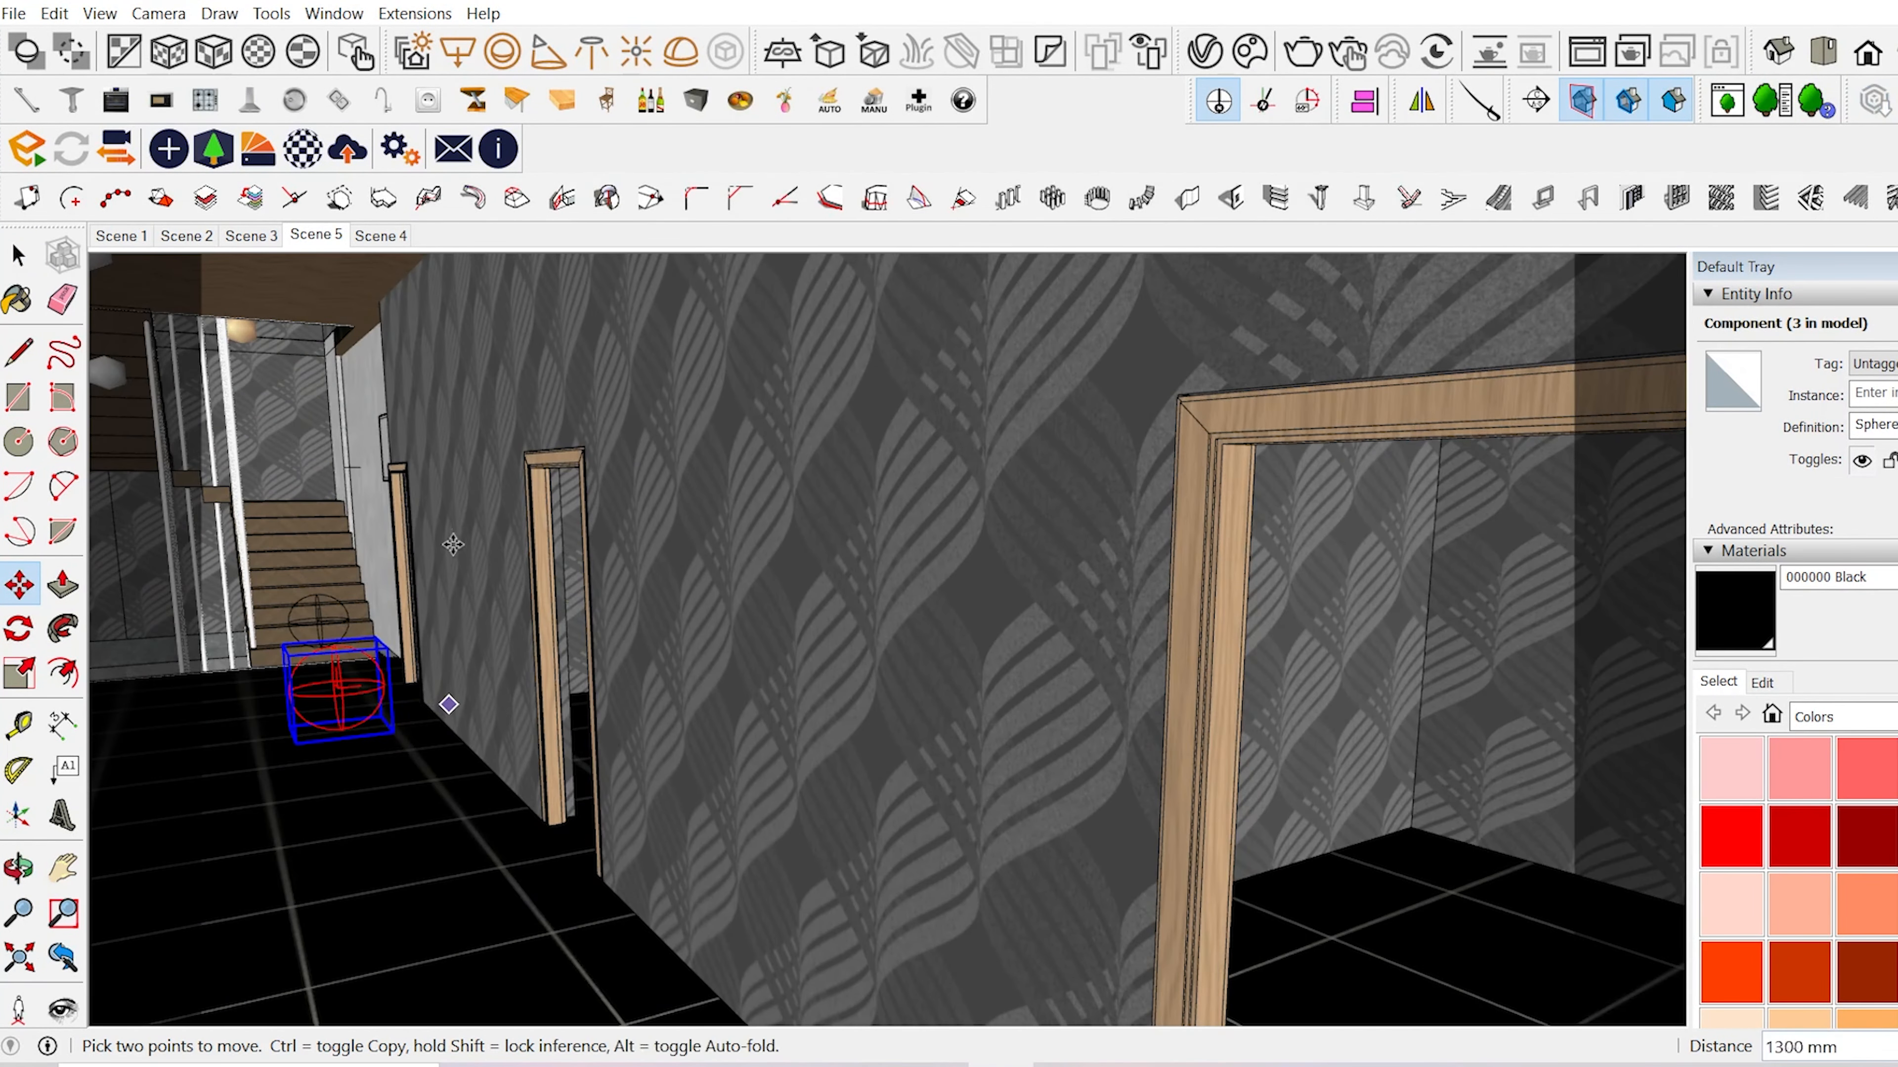
left_click(433, 337)
- Copy the raised sphere light along the patterned hallway wall and adjust the copy's position
middle_click_drag(665, 645, 751, 837)
left_click(795, 530)
scroll(990, 552, "down", 3)
key("ctrl")
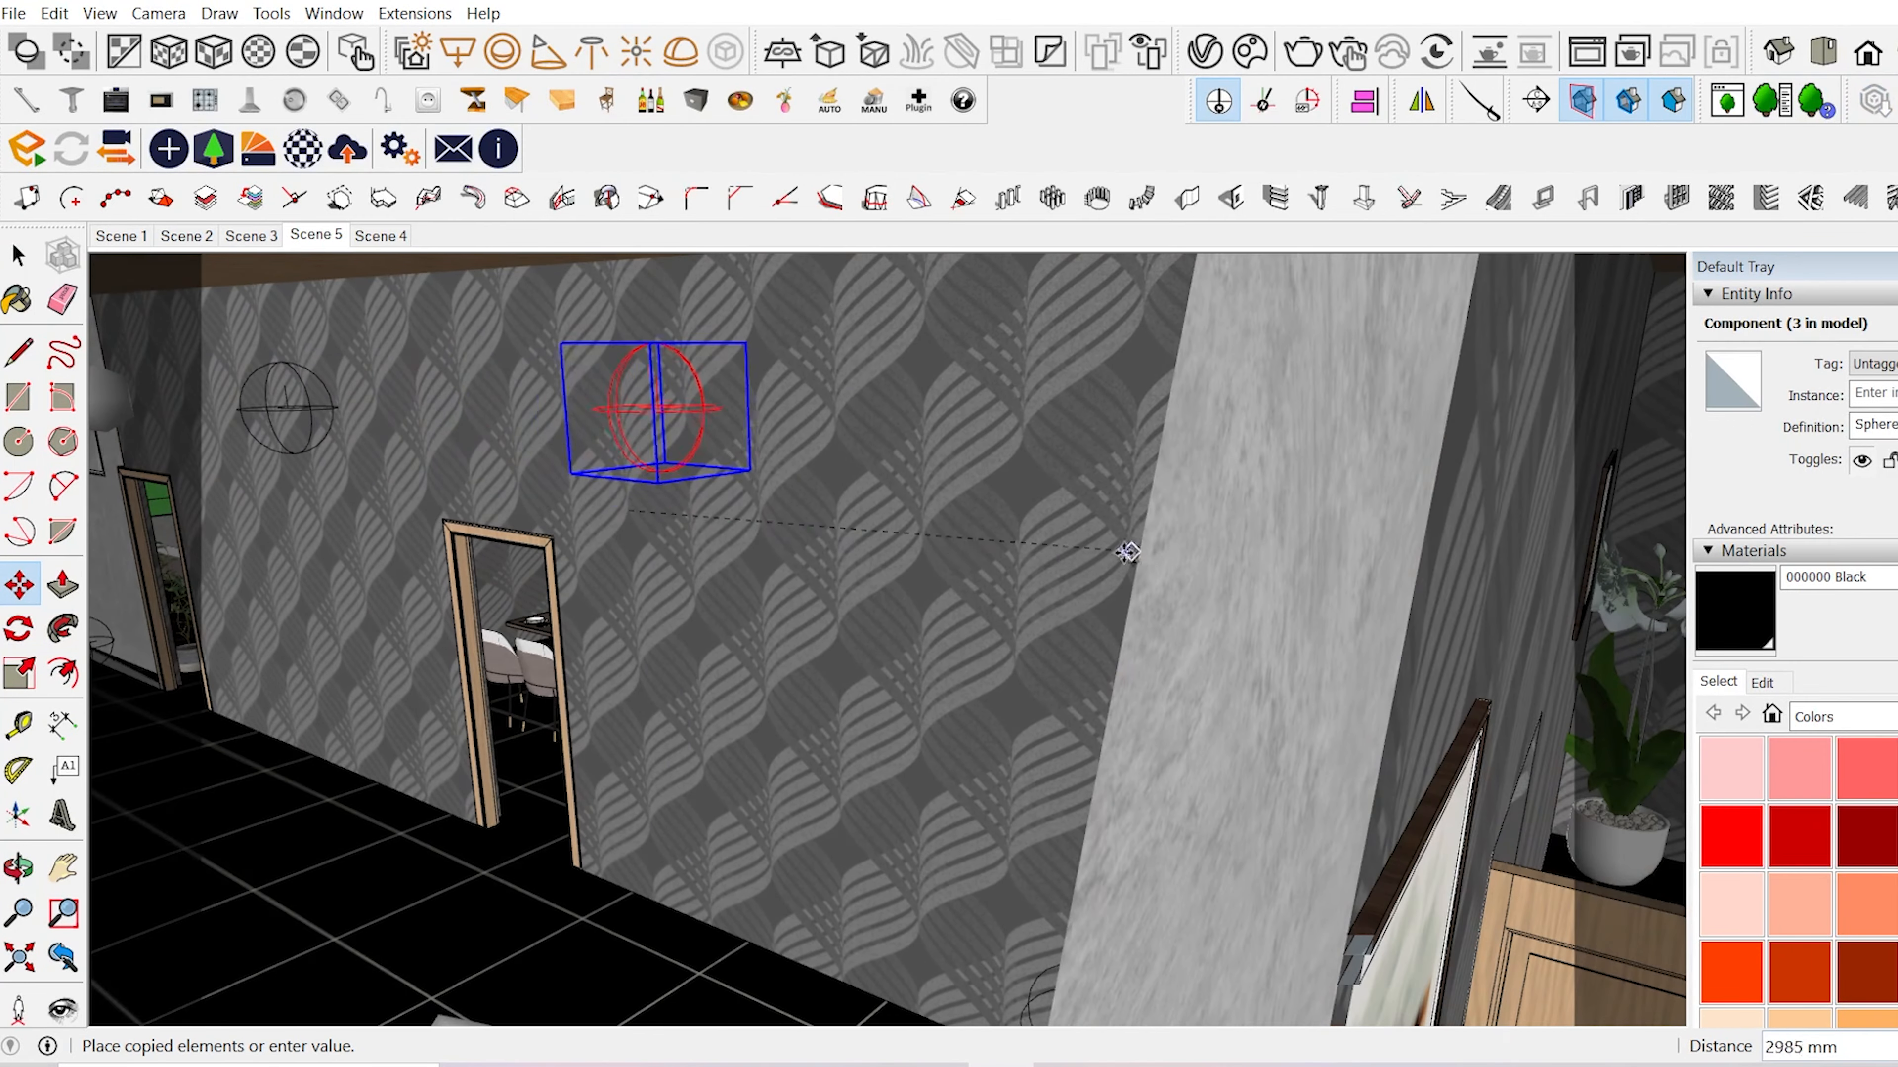
left_click(1091, 565)
left_click(748, 569)
left_click(944, 607)
key("space")
- Delete the white spheres hanging in the dining room near the potted plant and the window
scroll(538, 598, "up", 5)
scroll(480, 635, "up", 8)
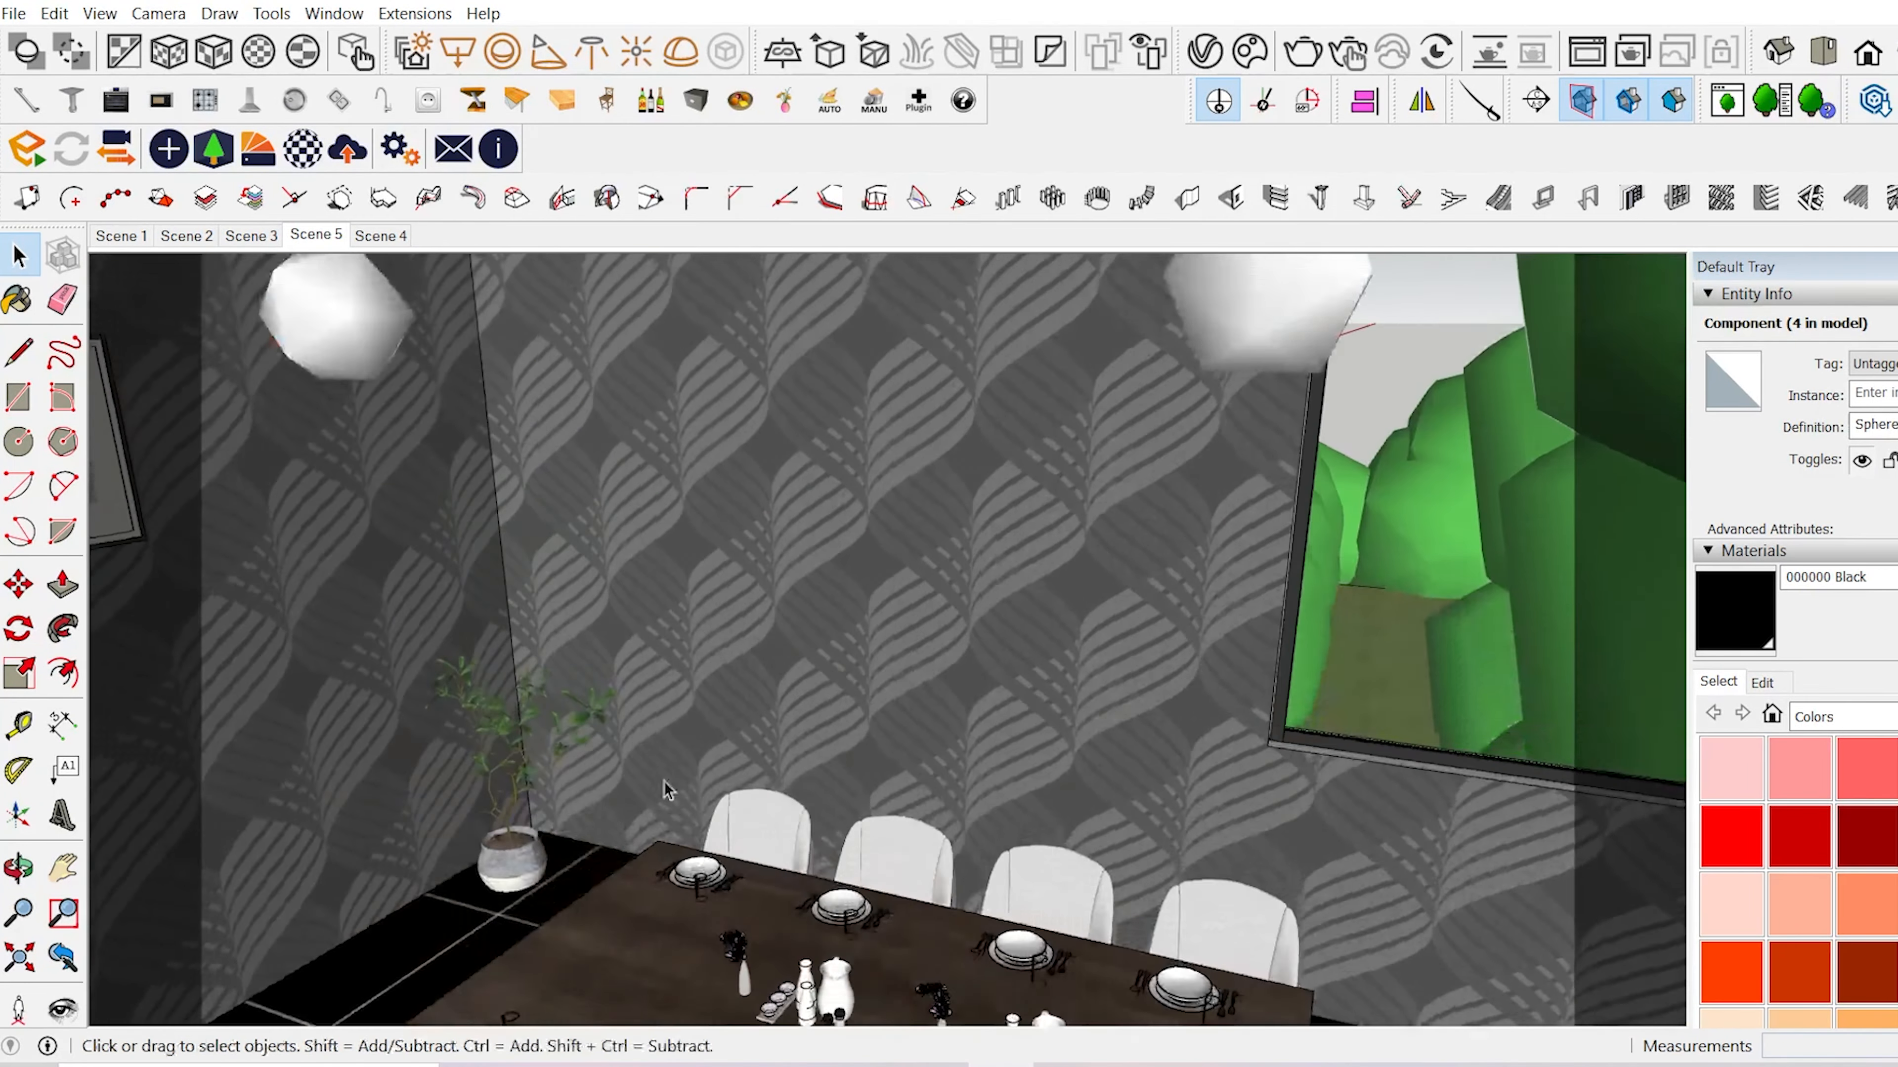
middle_click_drag(665, 789, 635, 597)
left_click(411, 500)
key("Delete")
left_click(1220, 381)
key("Delete")
left_click(1170, 389)
middle_click_drag(1102, 587, 964, 706, "shift")
key("Delete")
- Place a V-Ray sphere light on the dining room ceiling near the corner and set its intensity to 4000
left_click(502, 52)
left_click(667, 309)
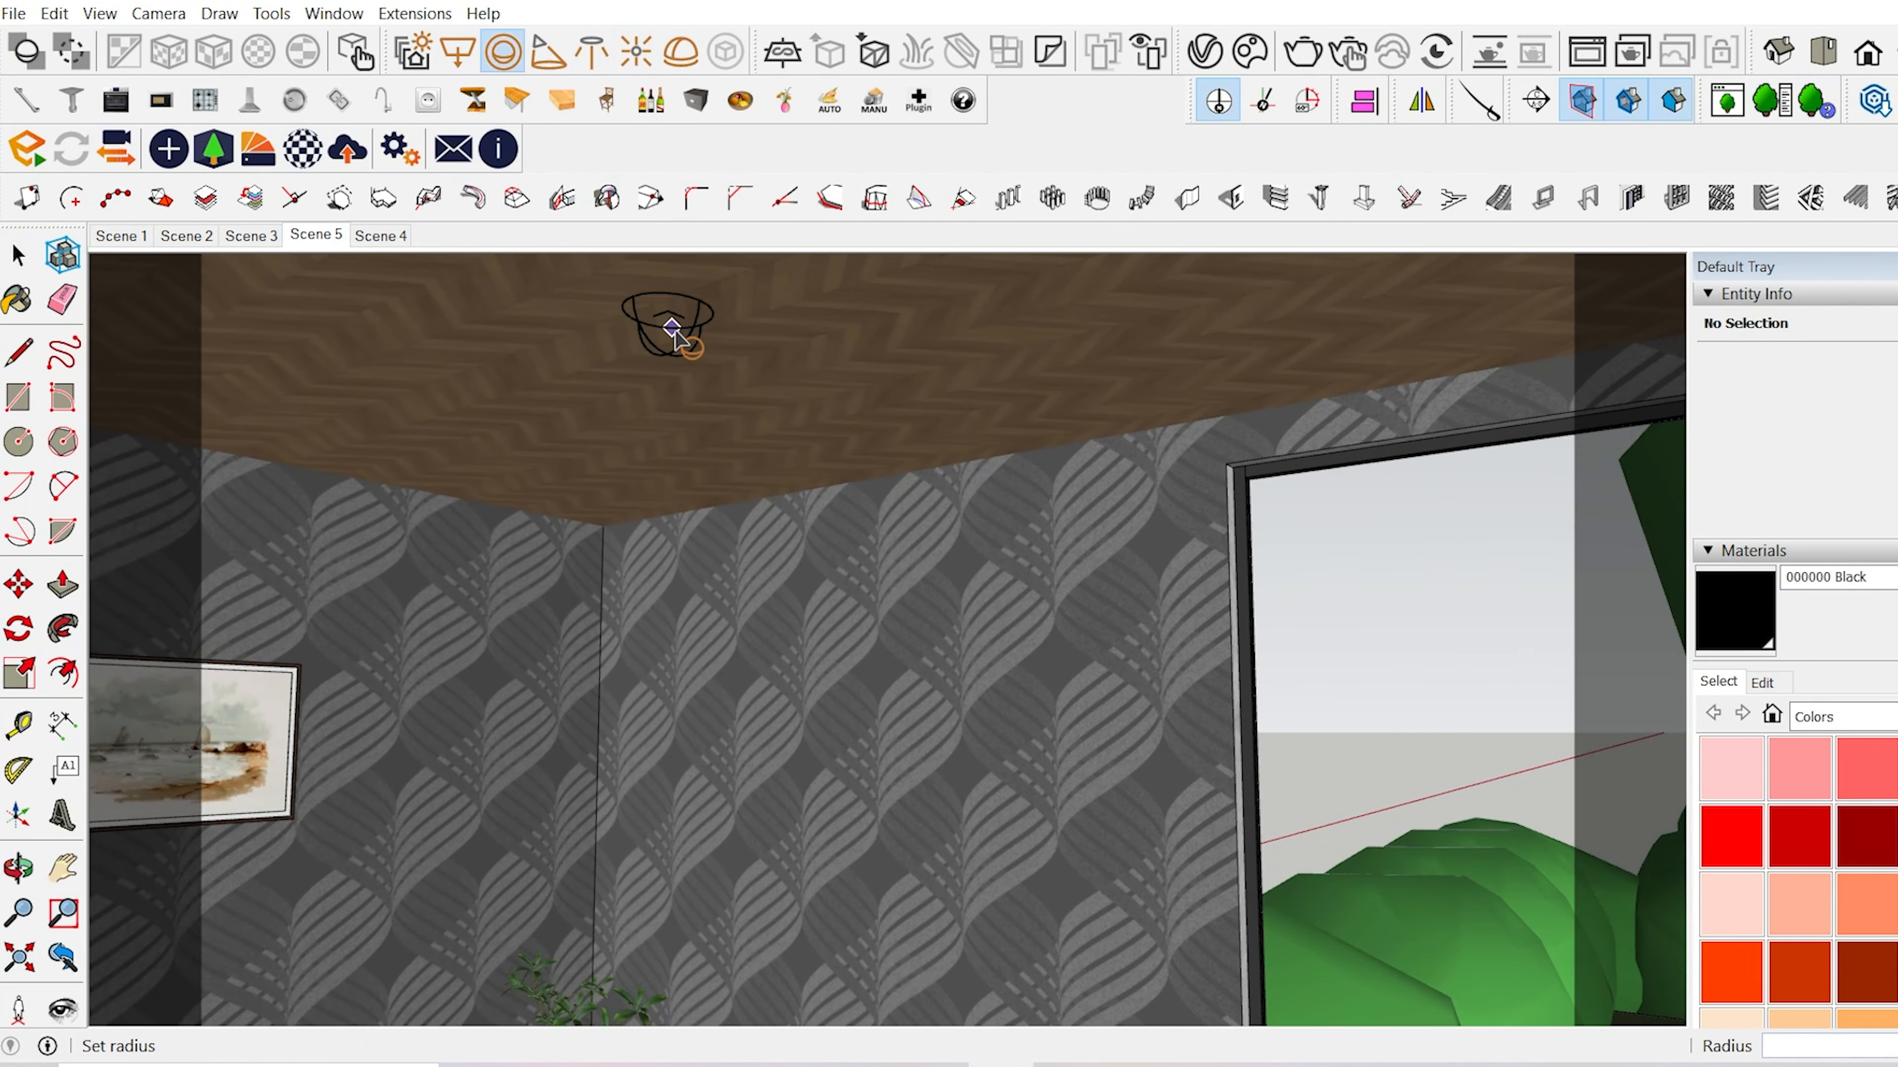
key("space")
left_click(1204, 52)
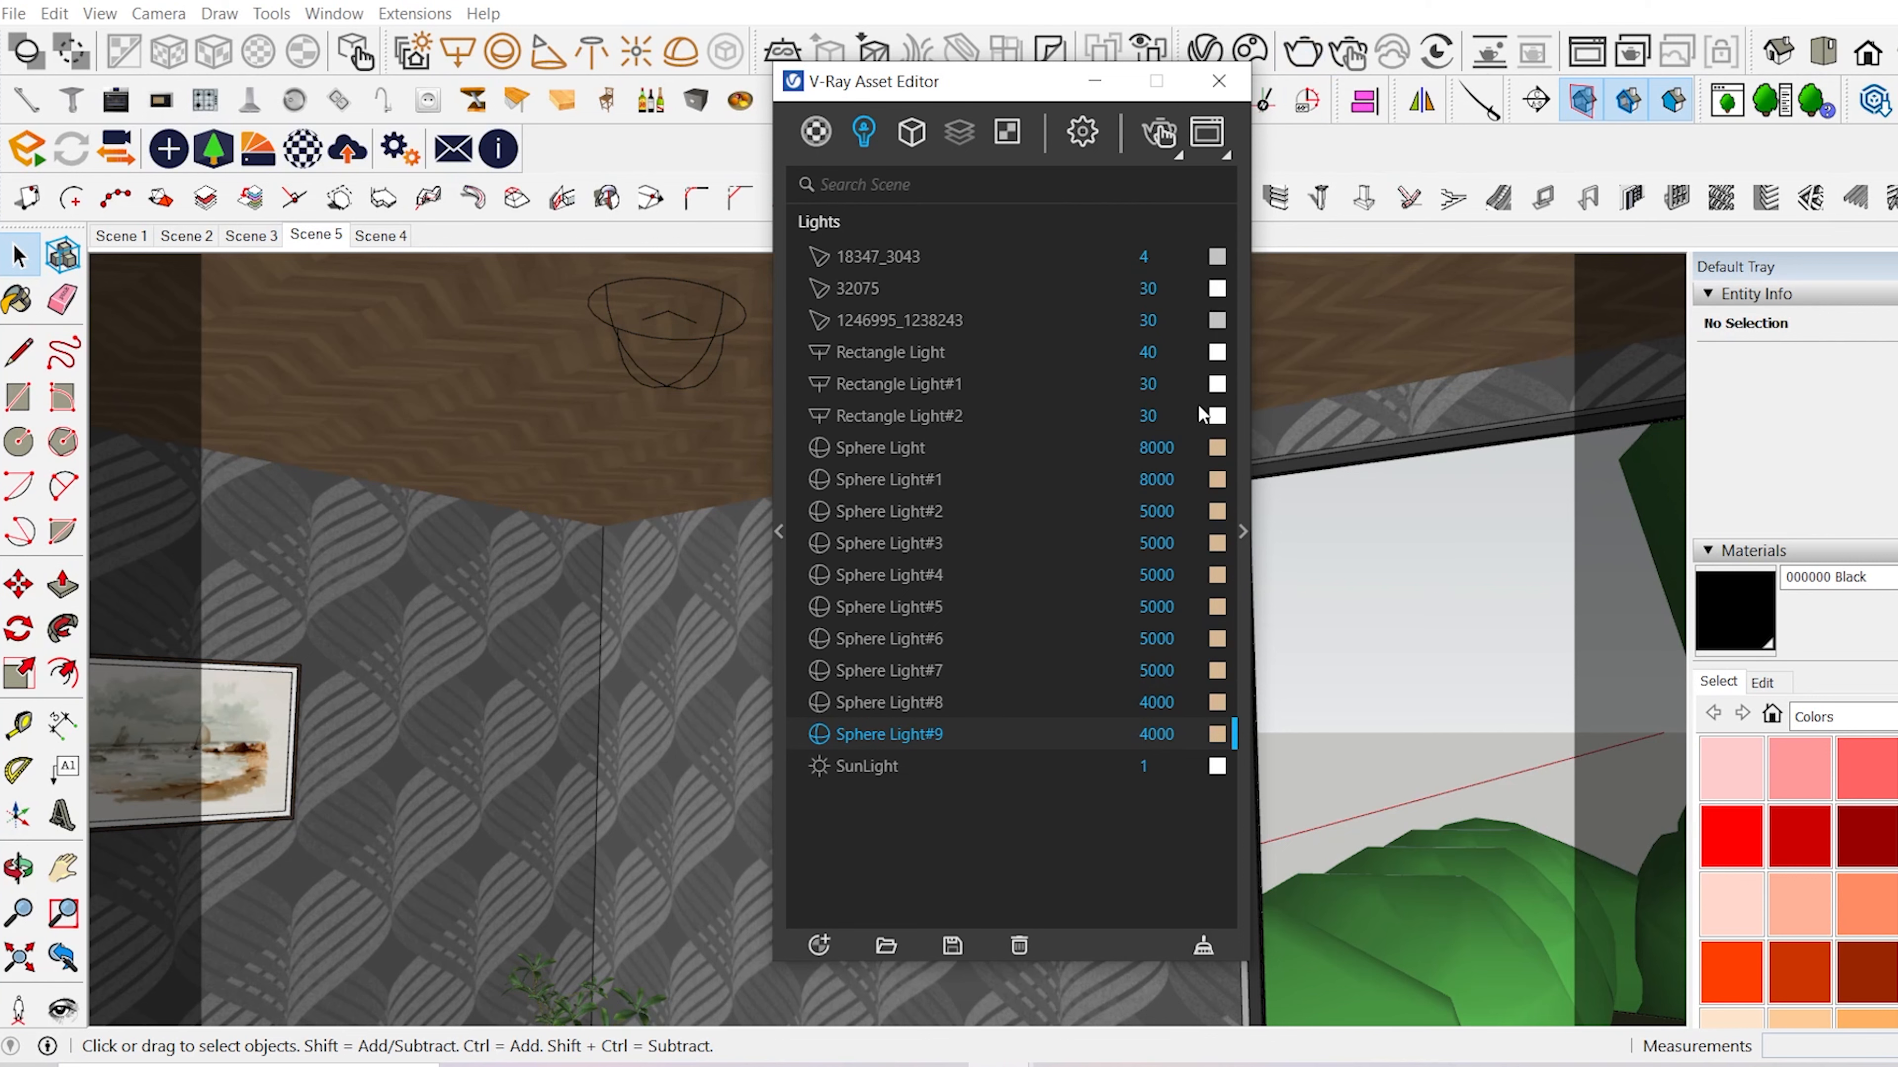
double_click(1137, 770)
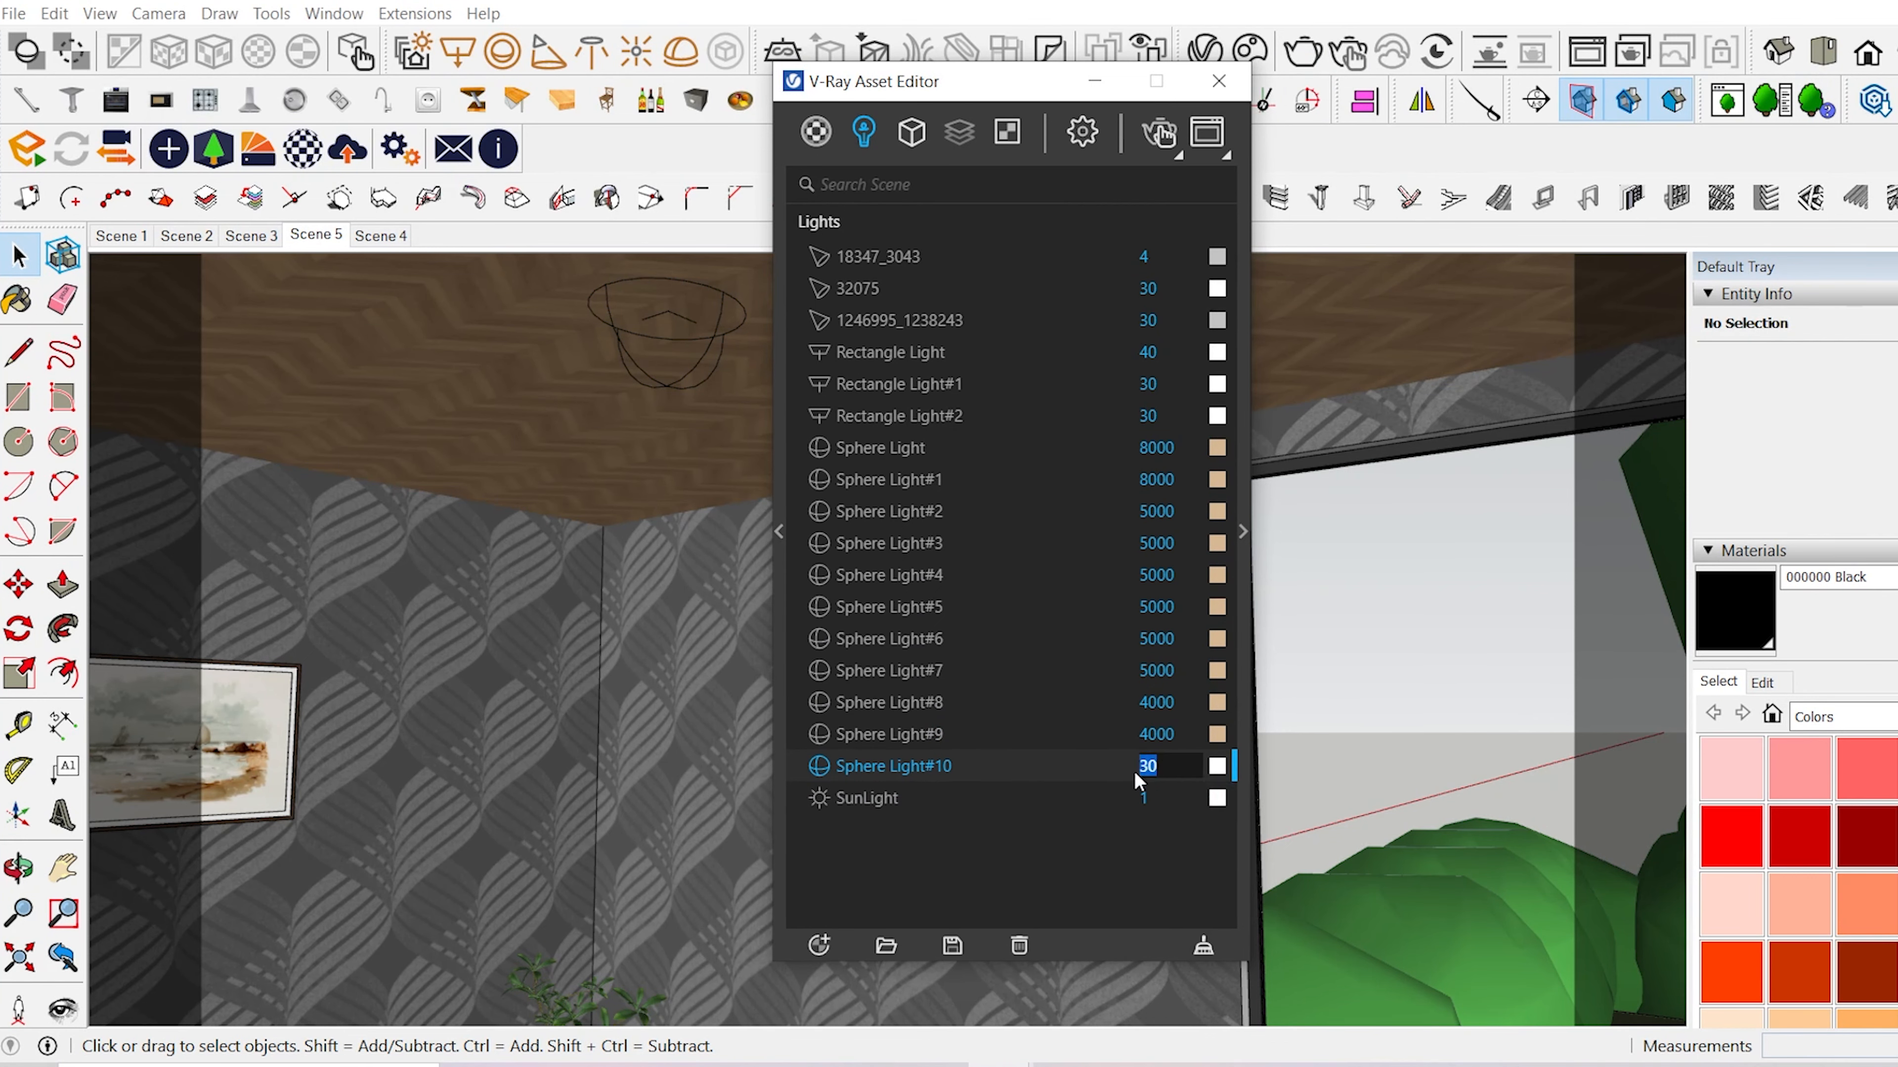
type("4000")
left_click(1243, 530)
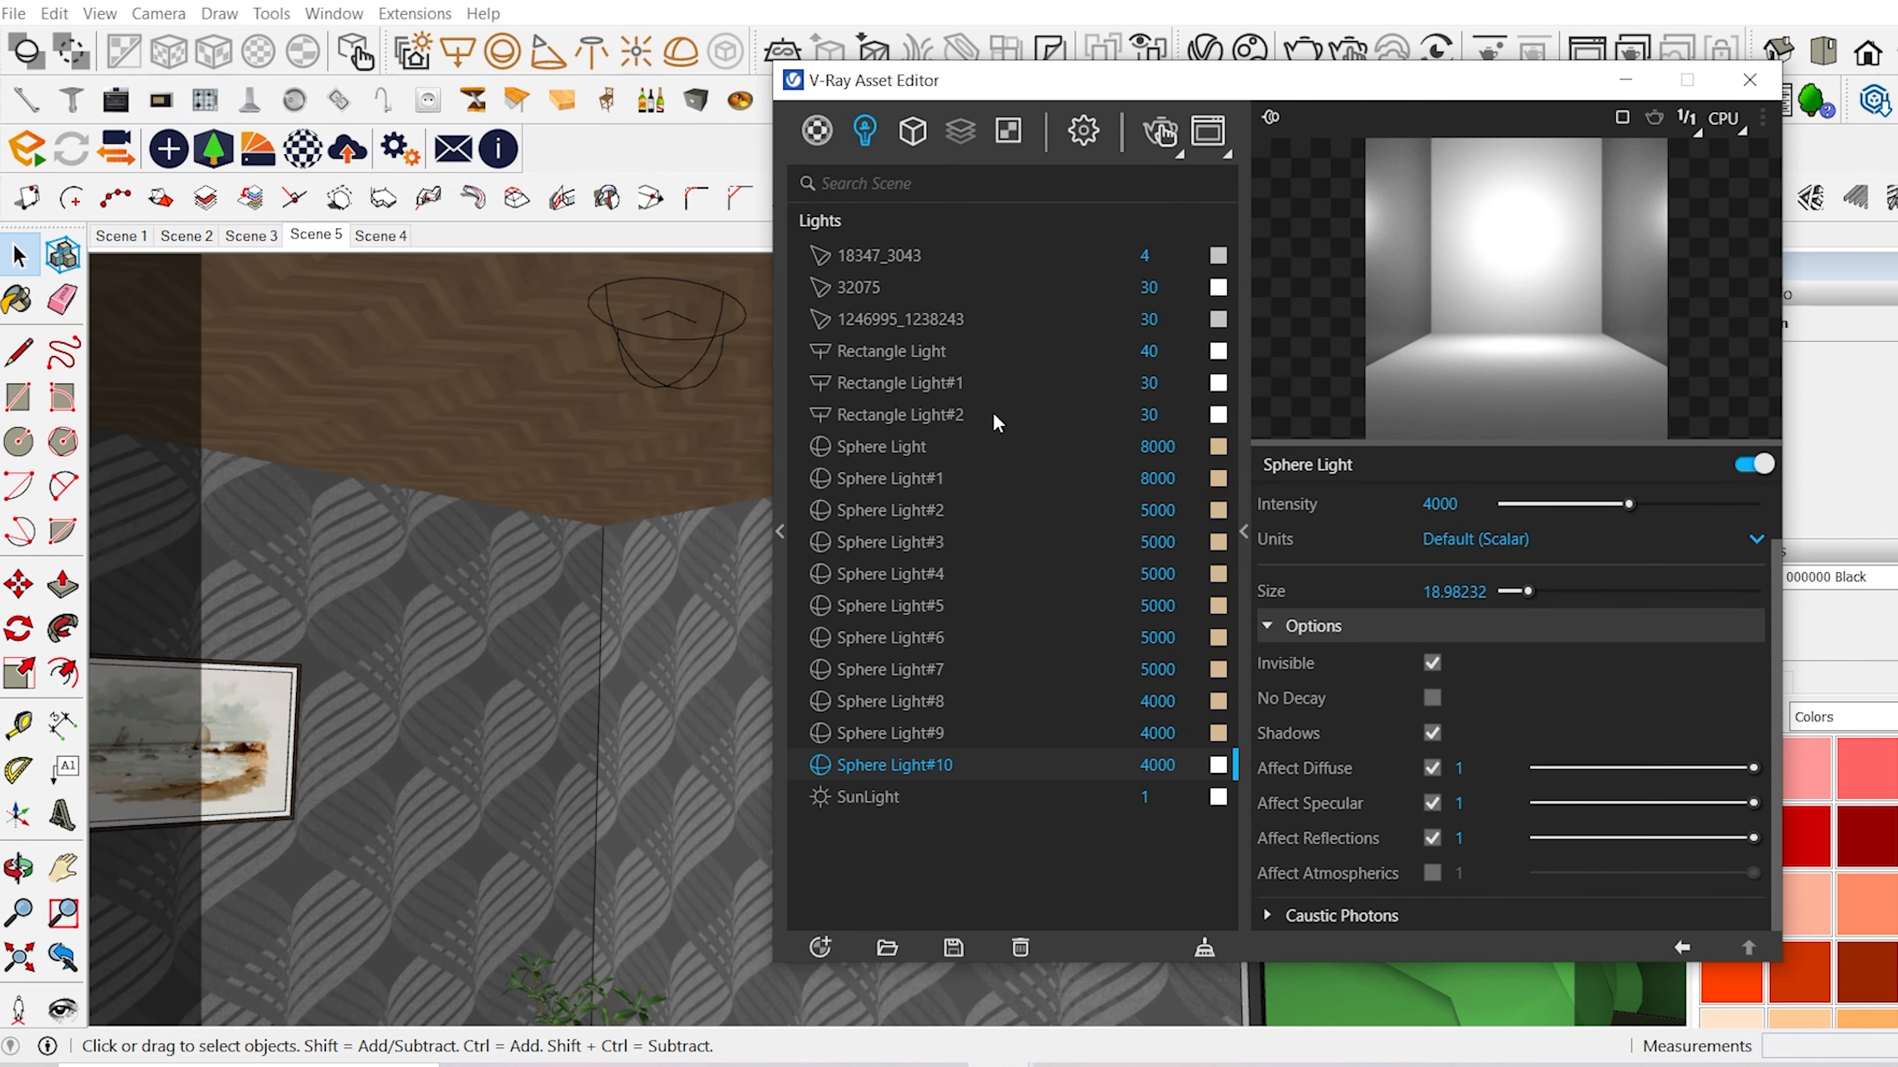
- Set Rectangle Light#2's intensity to 50 and check the result in a test render
left_click(901, 415)
double_click(1431, 572)
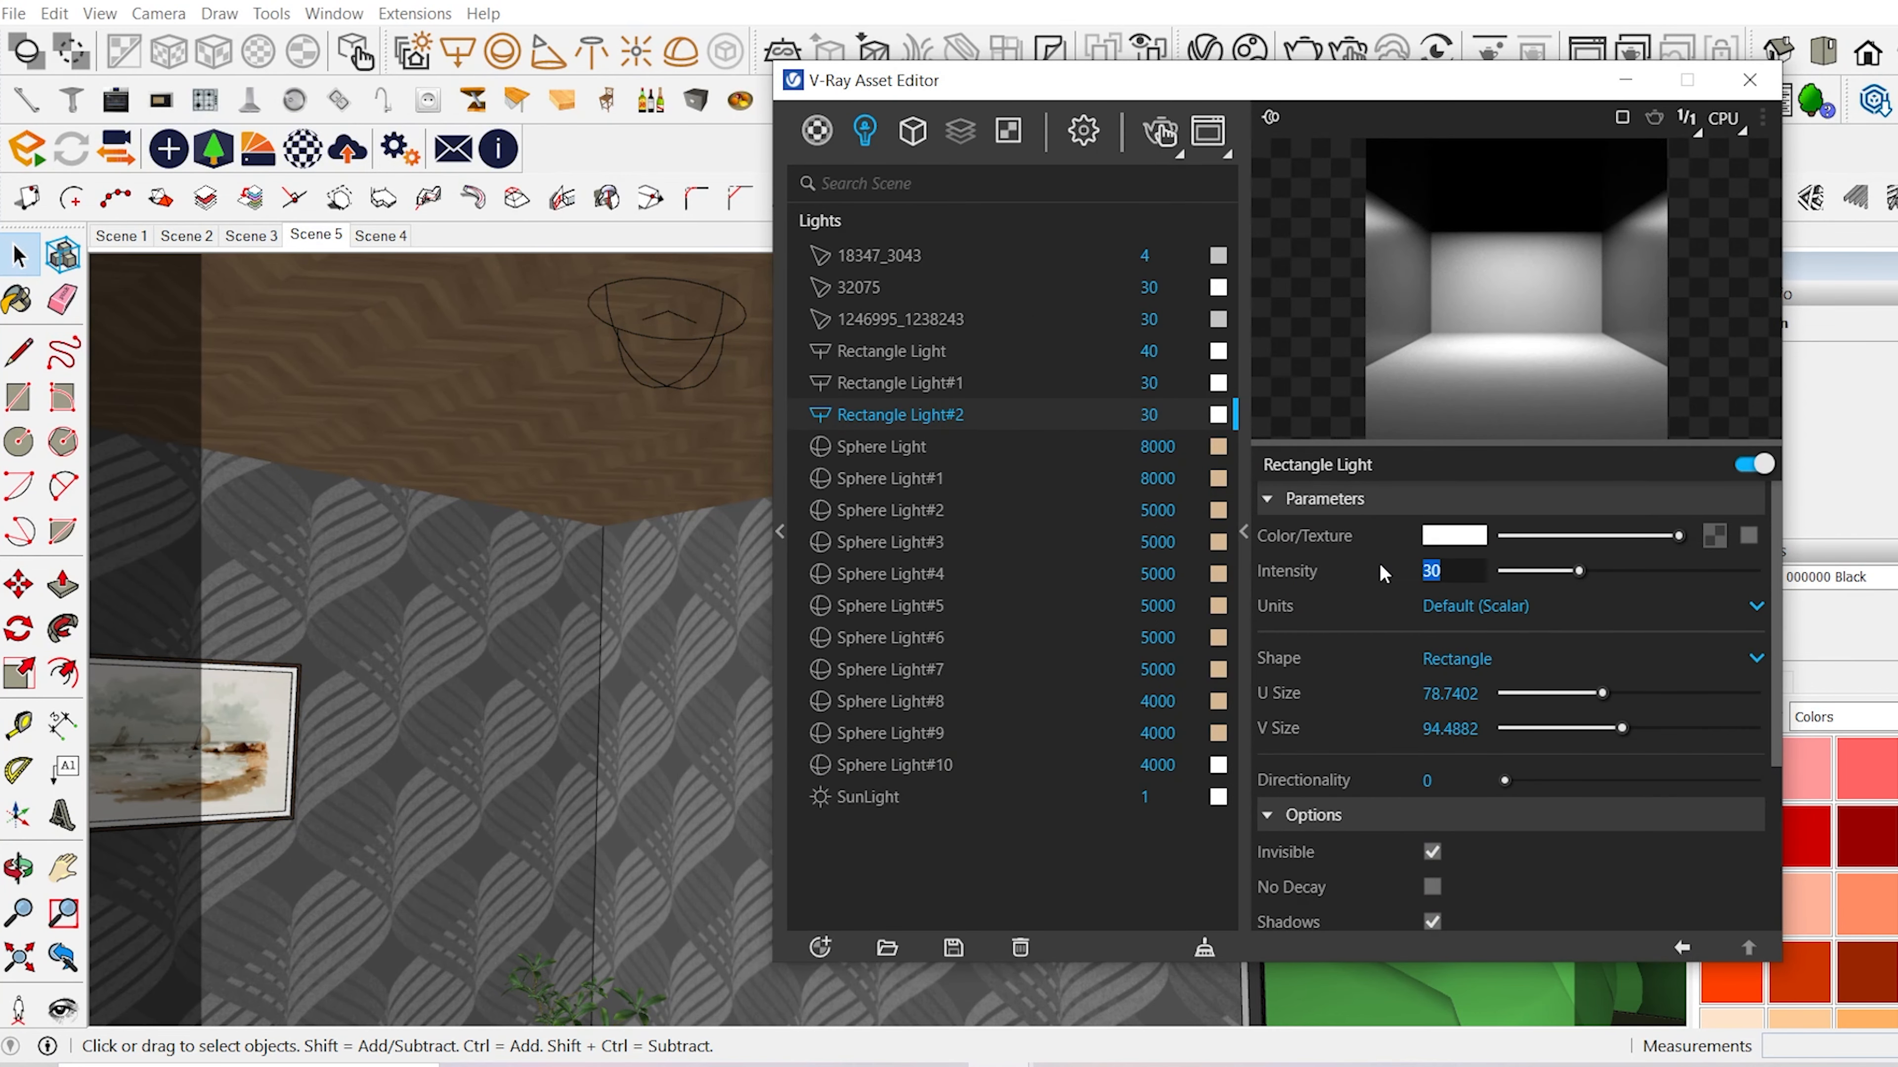
left_click(1750, 81)
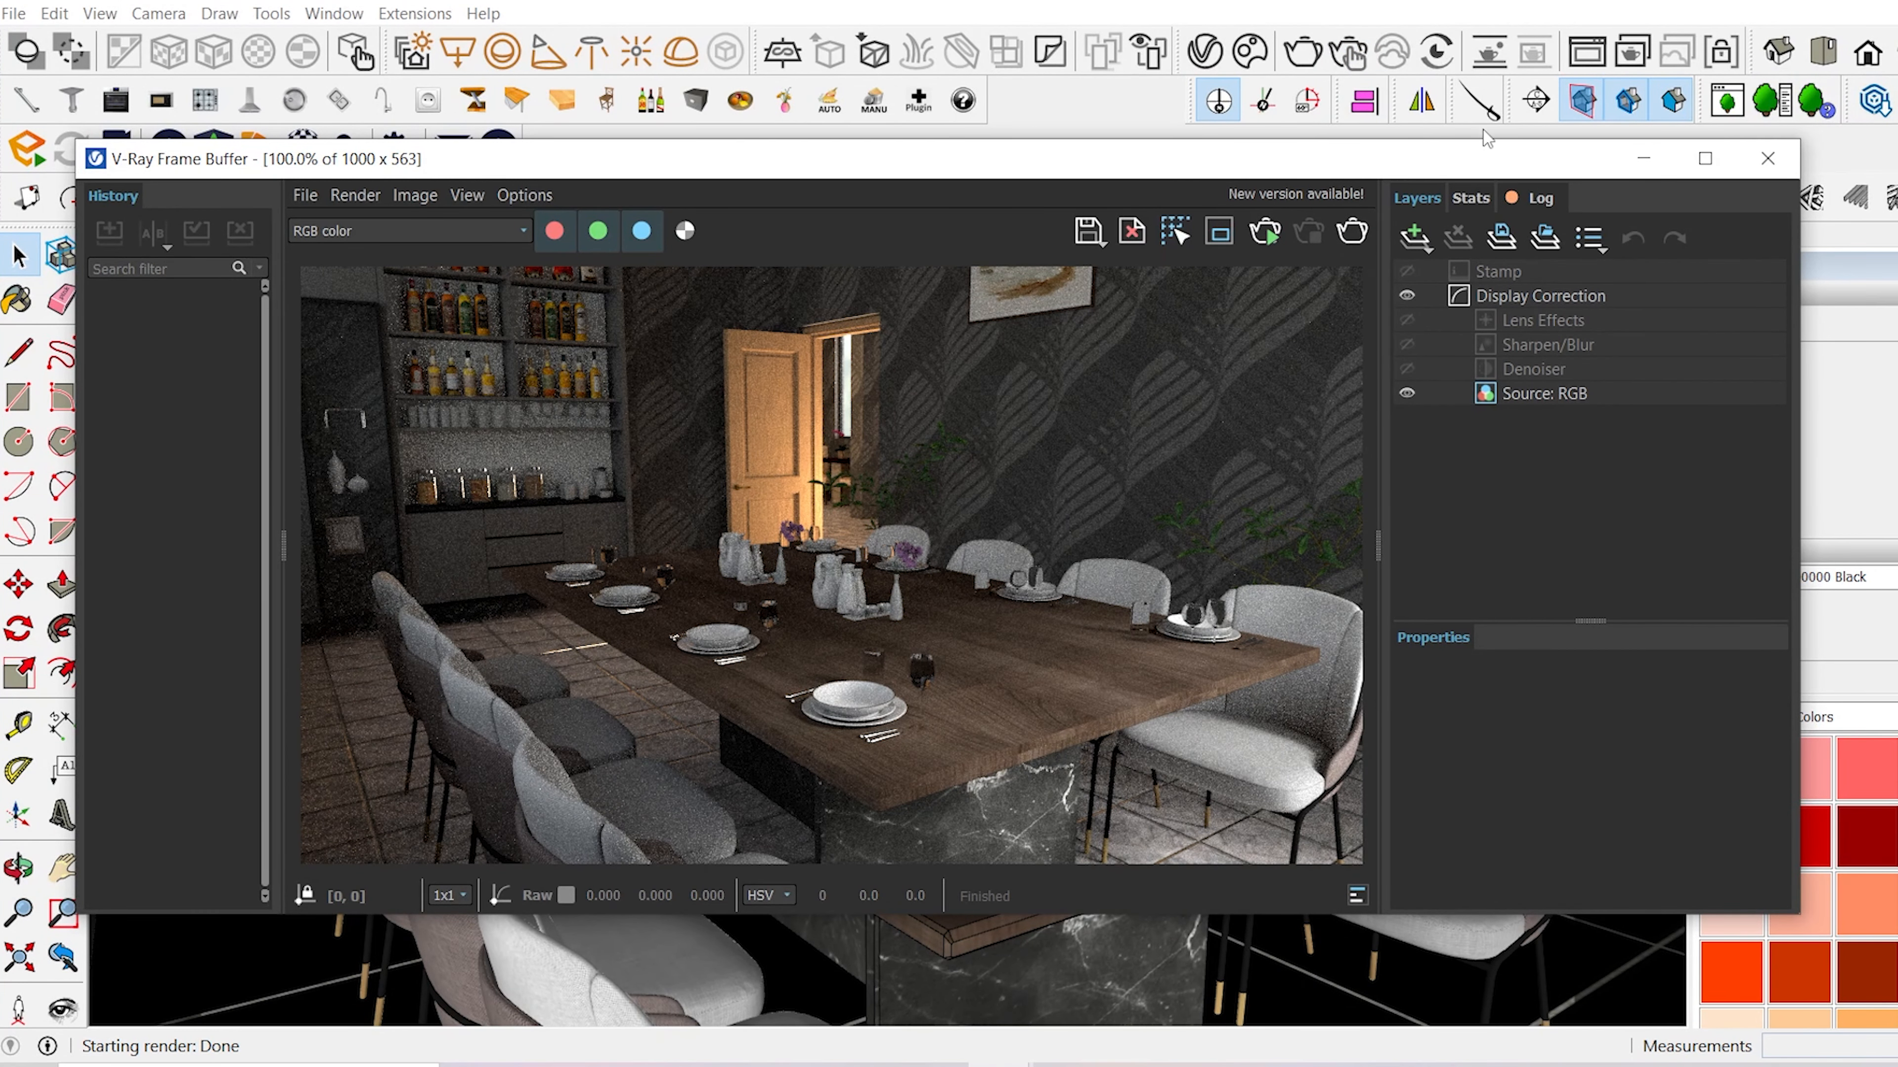
key("Escape")
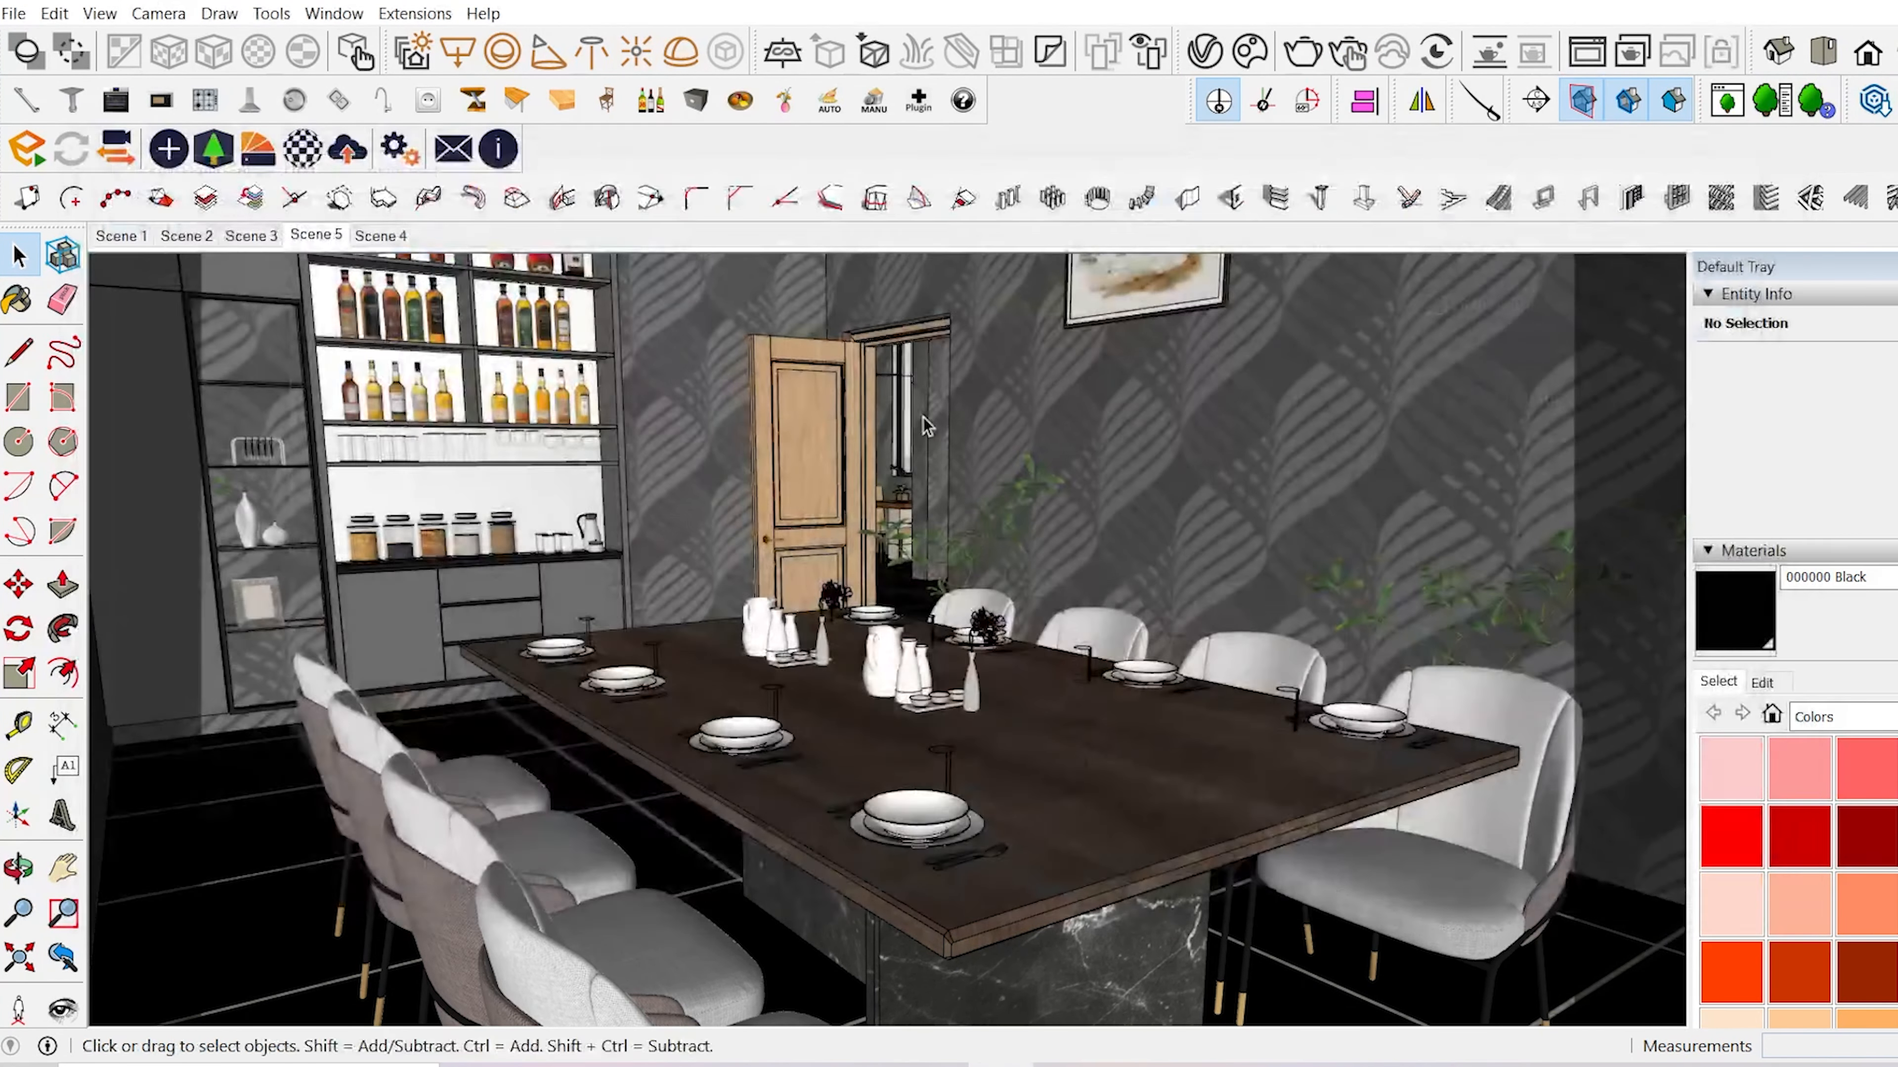
- From Scene 5, set the intensity of Rectangle Light#2 to 100 and Sphere Light#10 to 6000
middle_click_drag(856, 377, 881, 672)
left_click(318, 236)
left_click(1204, 51)
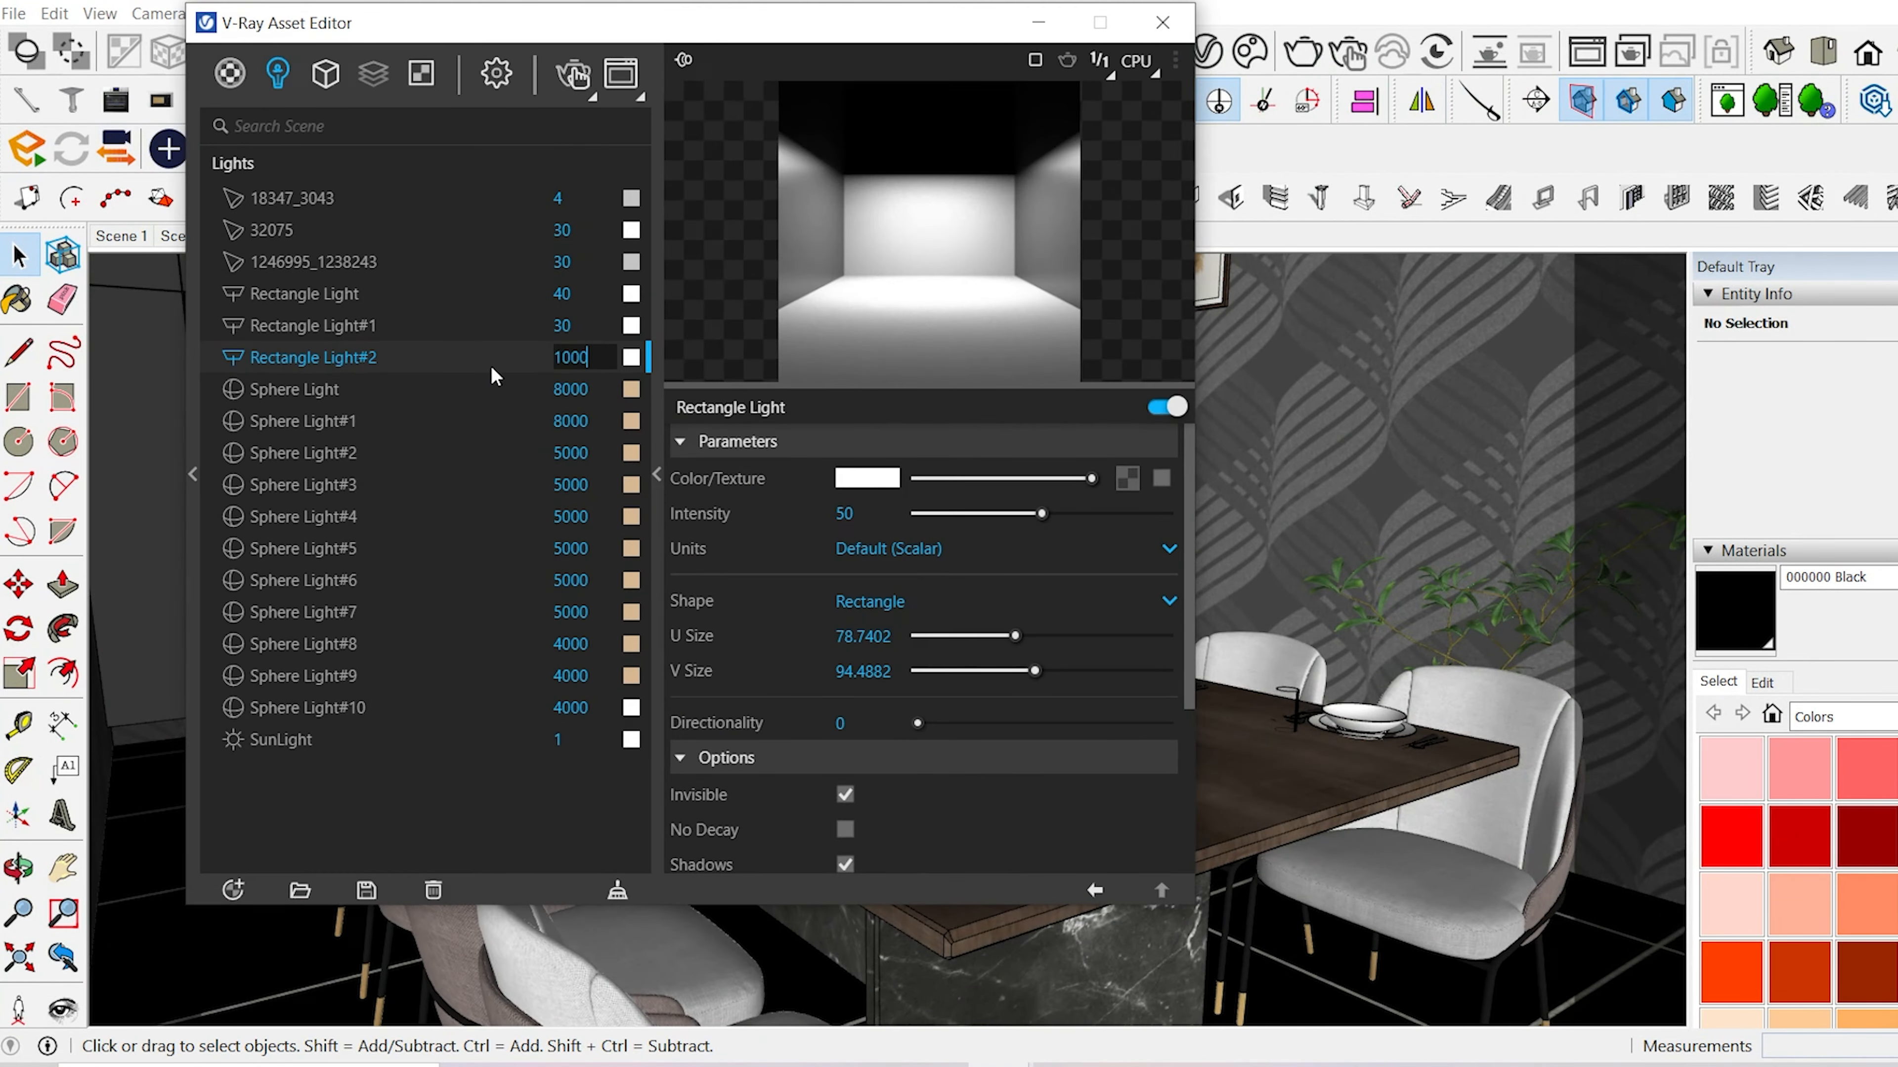
key("BackSpace")
key("Return")
left_click(493, 716)
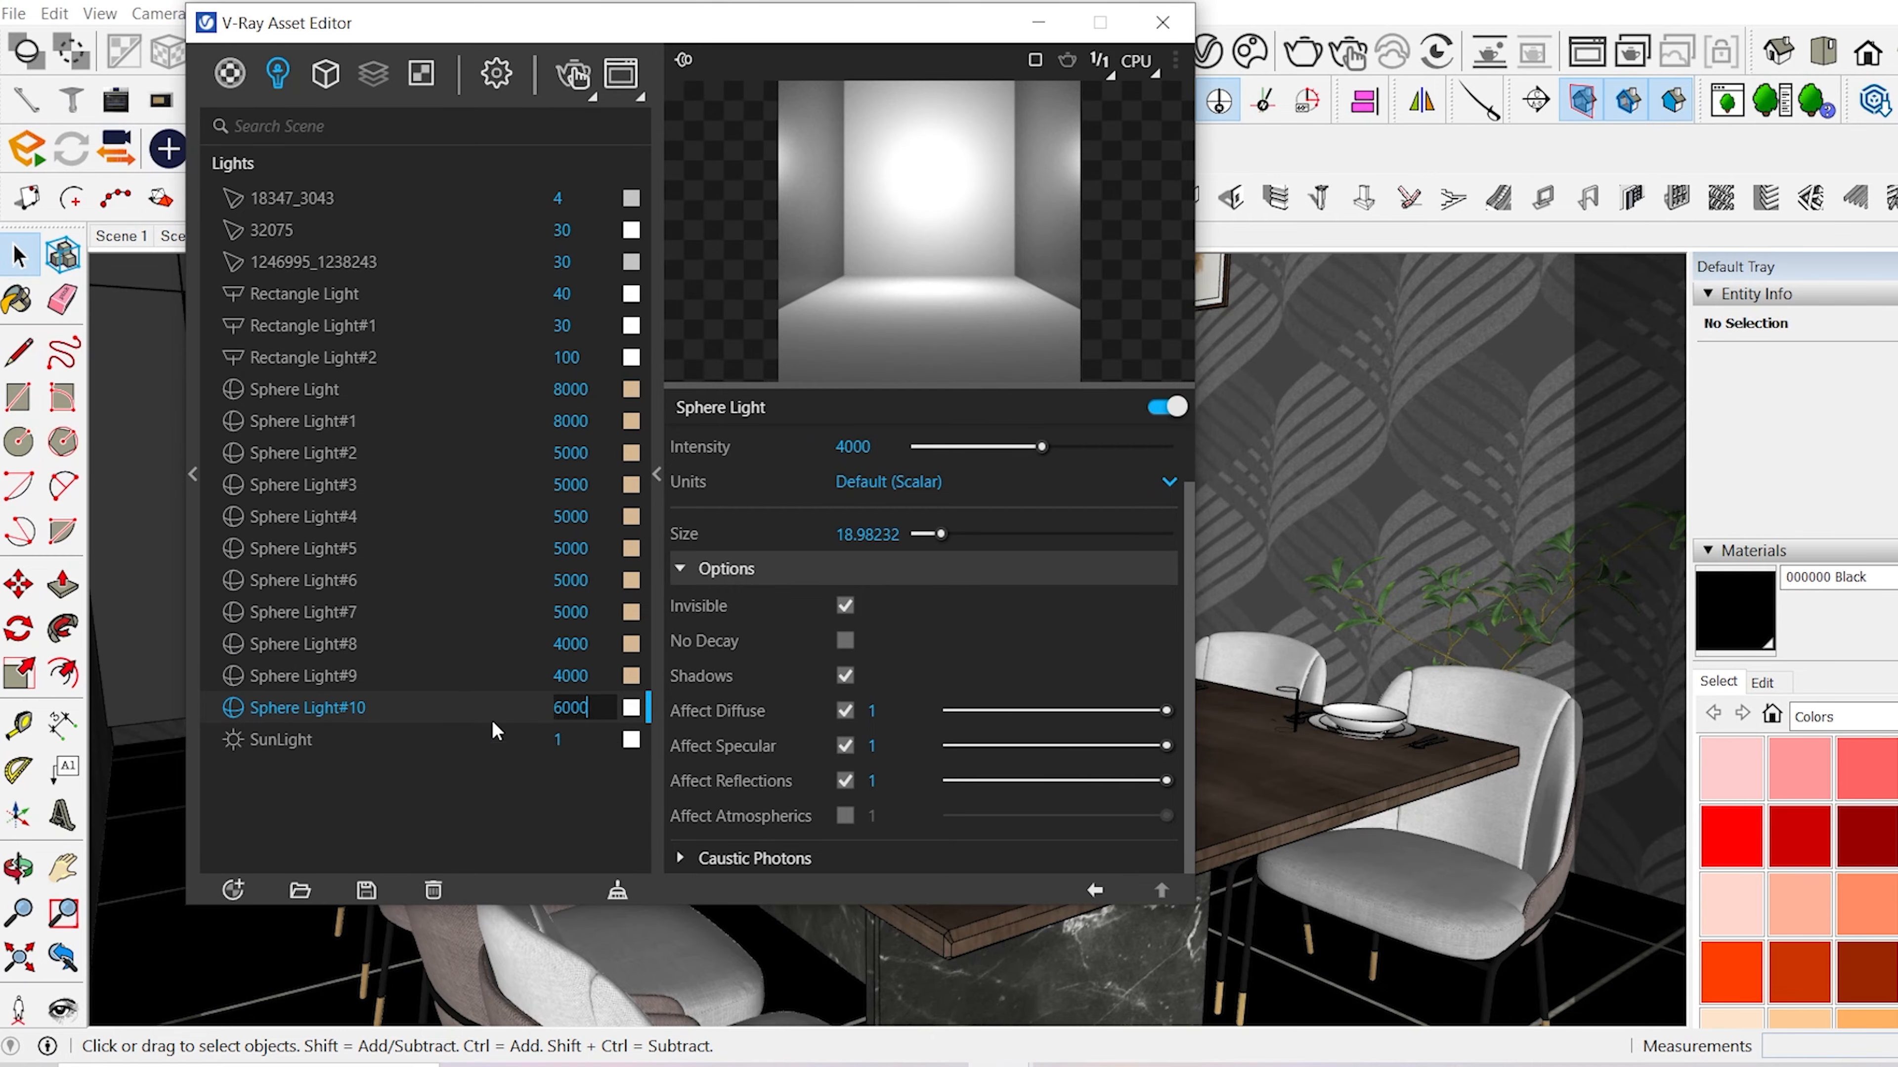
left_click(1158, 32)
- Place another V-Ray sphere light on the dining room ceiling near the corner with the windows
middle_click_drag(963, 553, 814, 534)
scroll(930, 458, "down", 3)
left_click(952, 725)
left_click(502, 52)
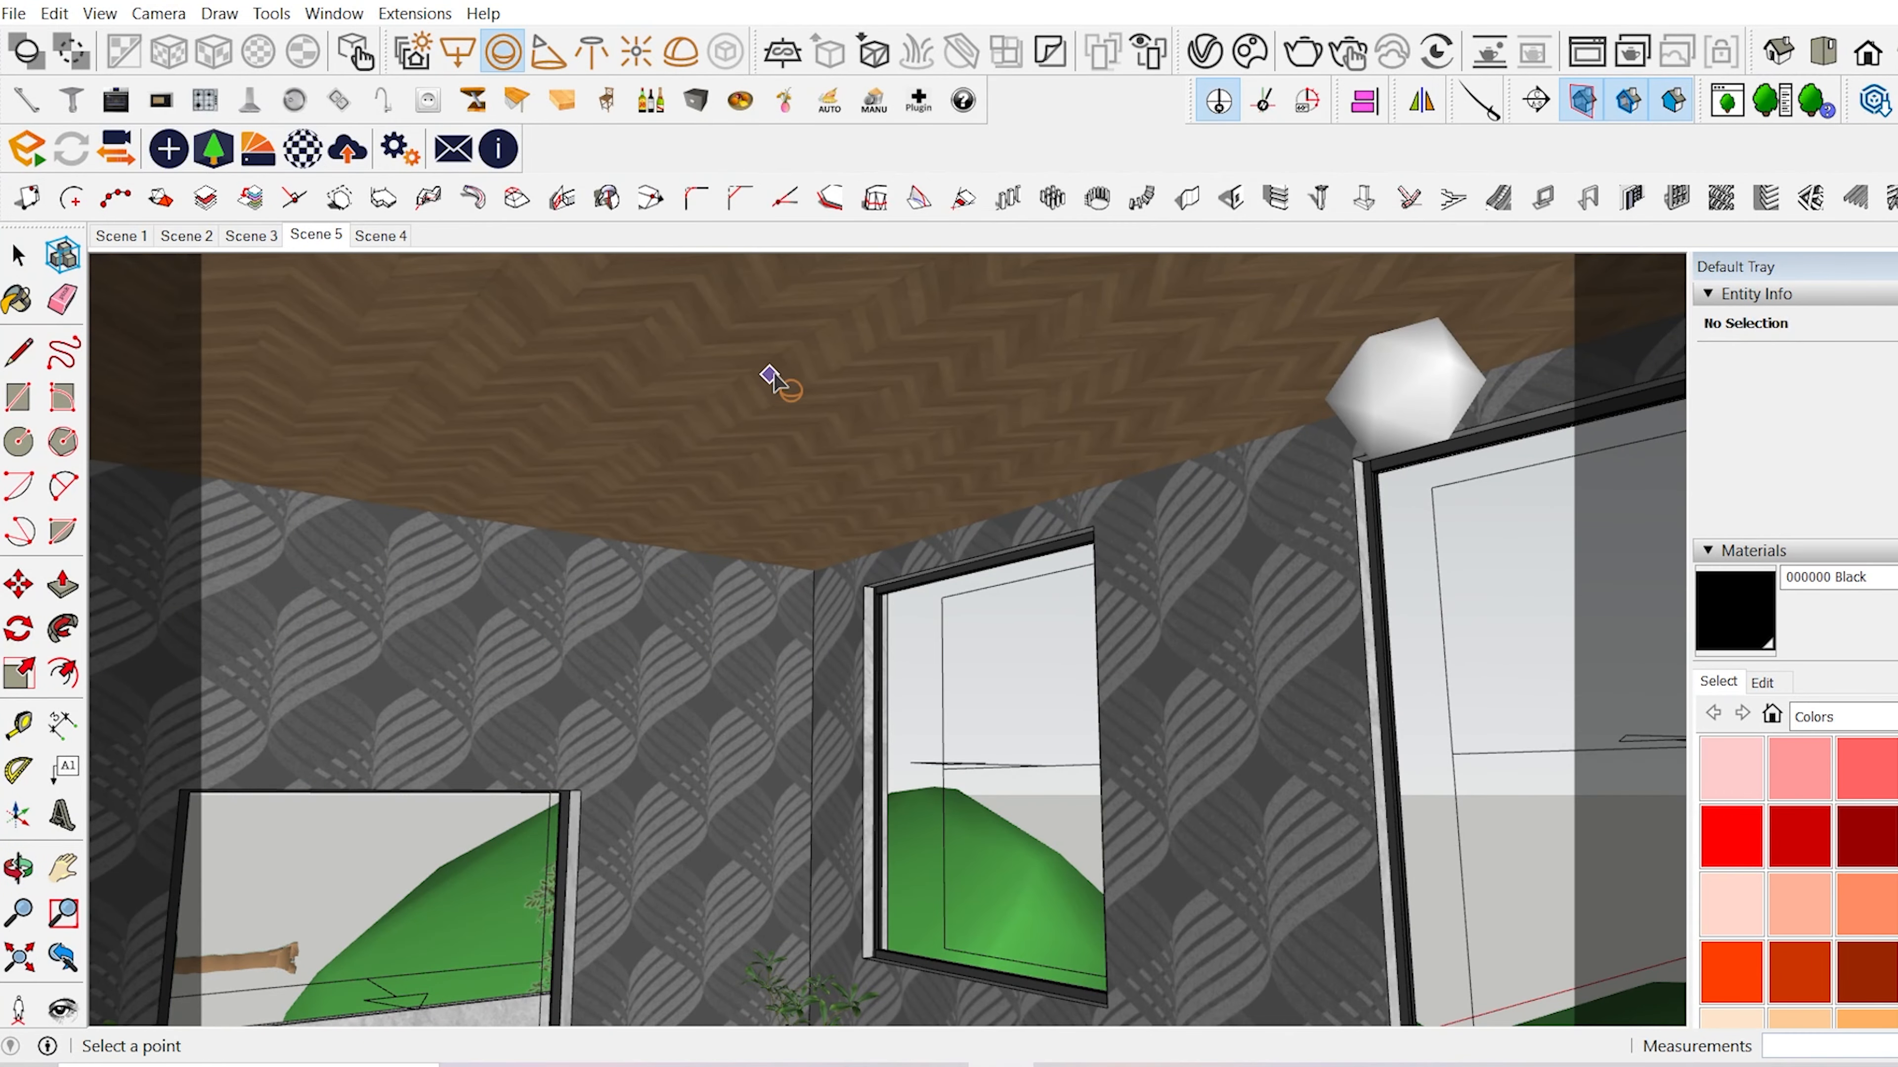
middle_click_drag(771, 378, 1049, 303)
left_click(547, 681)
left_click(487, 661)
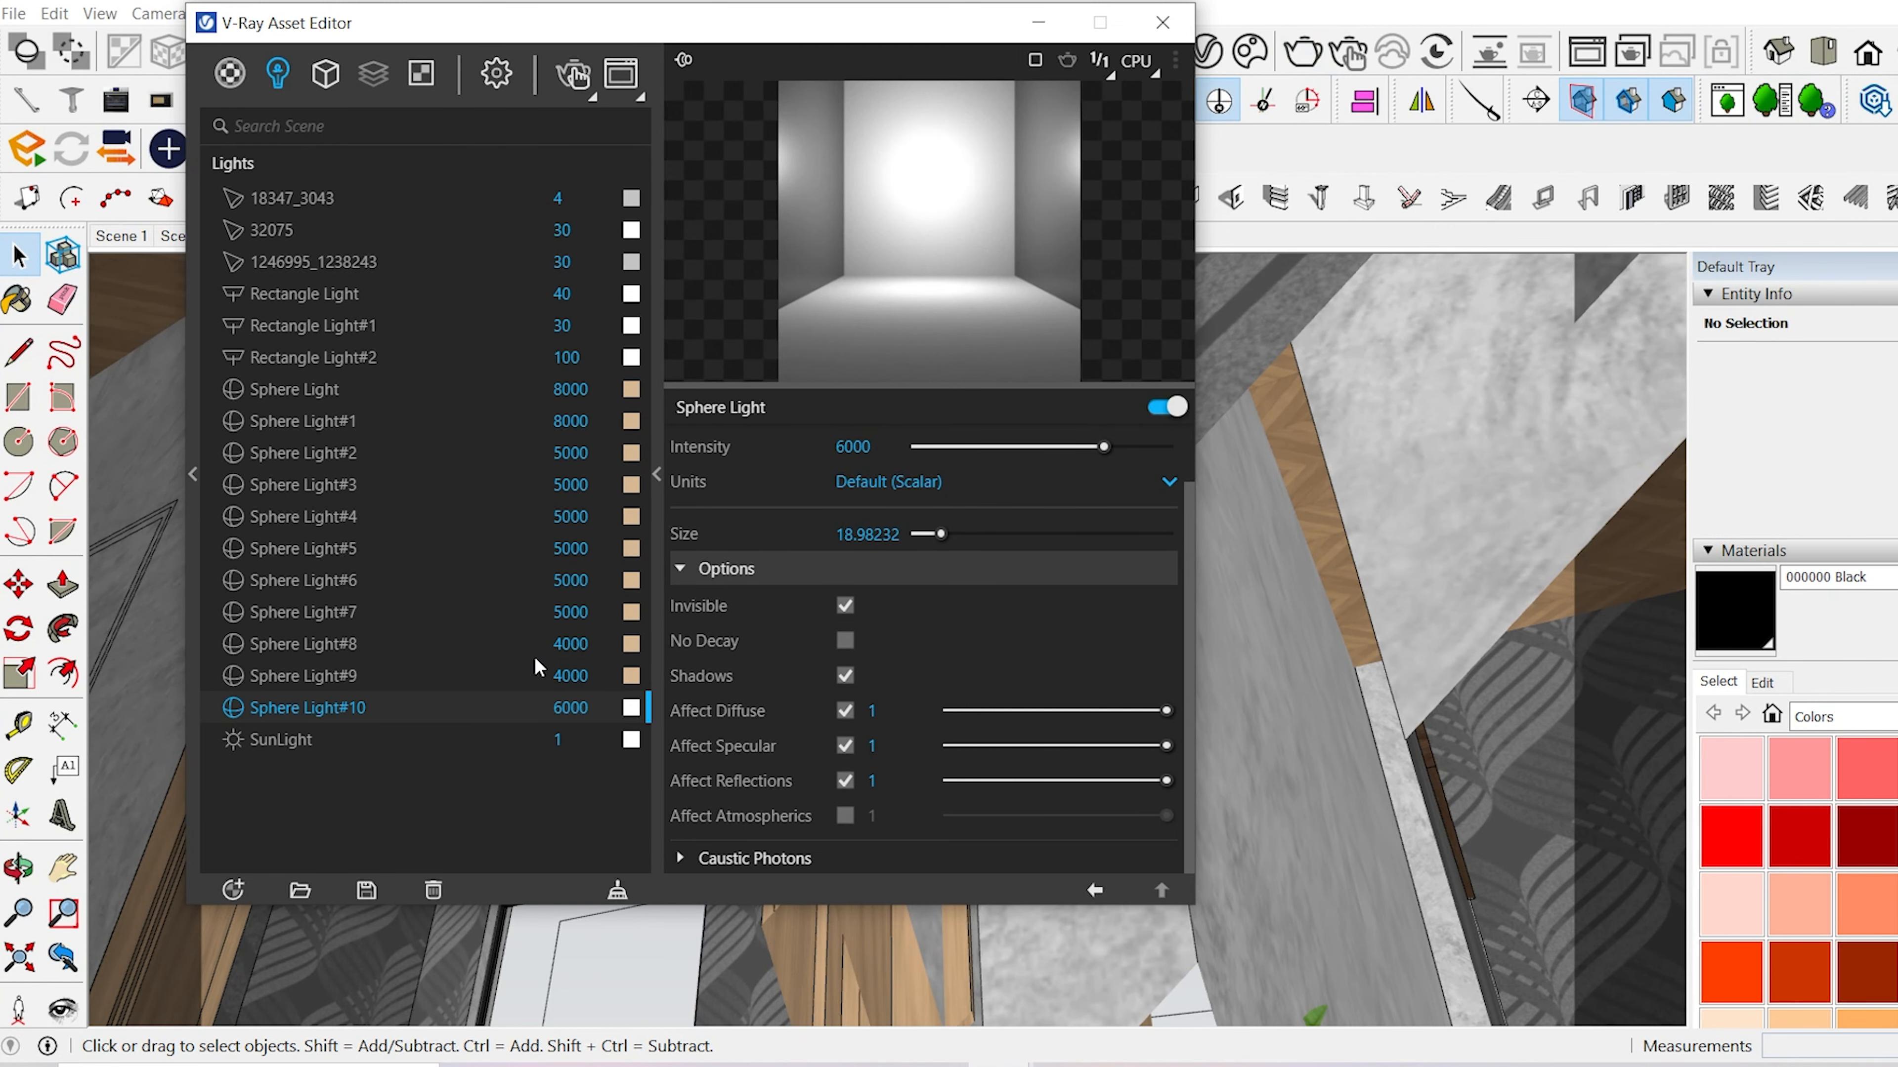
- Set the intensity of Sphere Light#11 to 5000
left_click(493, 739)
scroll(848, 810, "down", 2)
scroll(847, 811, "up", 2)
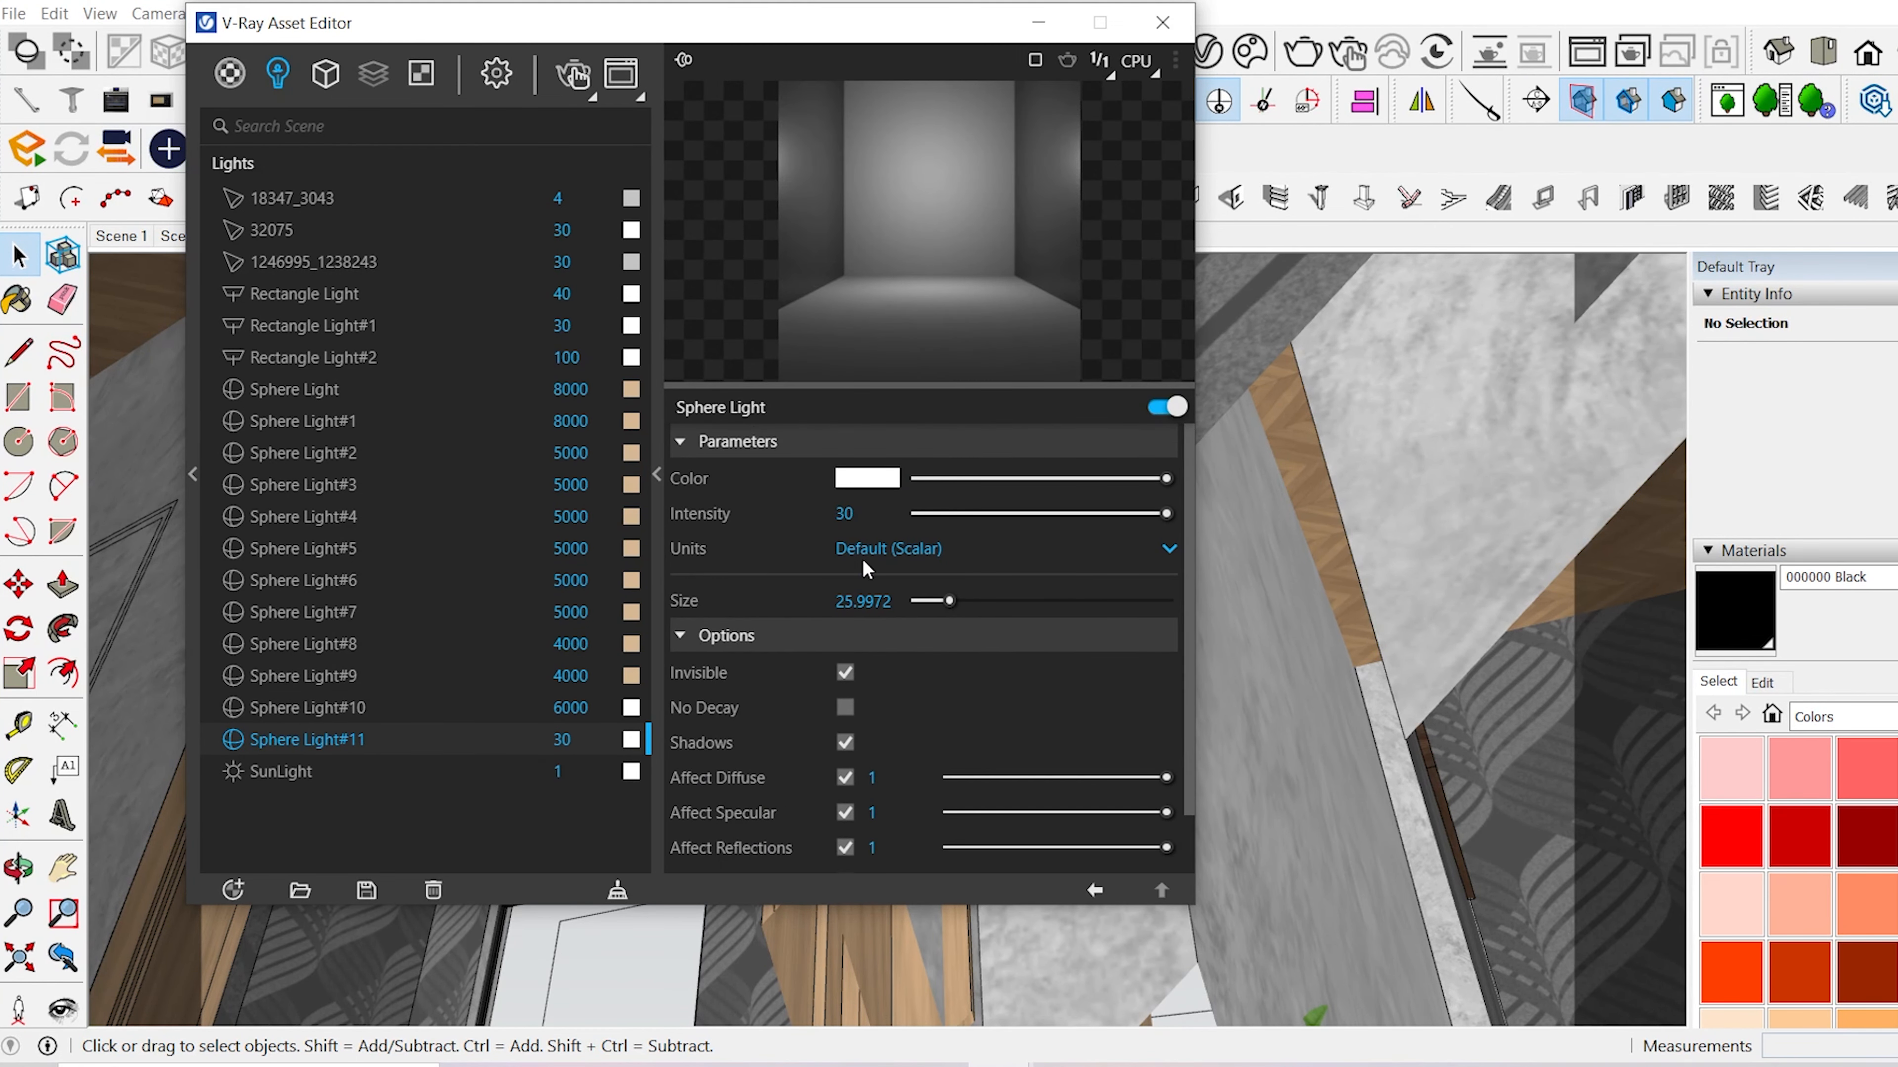
left_click(852, 513)
type("5000")
key("Return")
left_click(1166, 30)
- Return to Scene 5 and check the lighting with an interactive V-Ray render
middle_click_drag(836, 508, 593, 678)
scroll(583, 677, "up", 3)
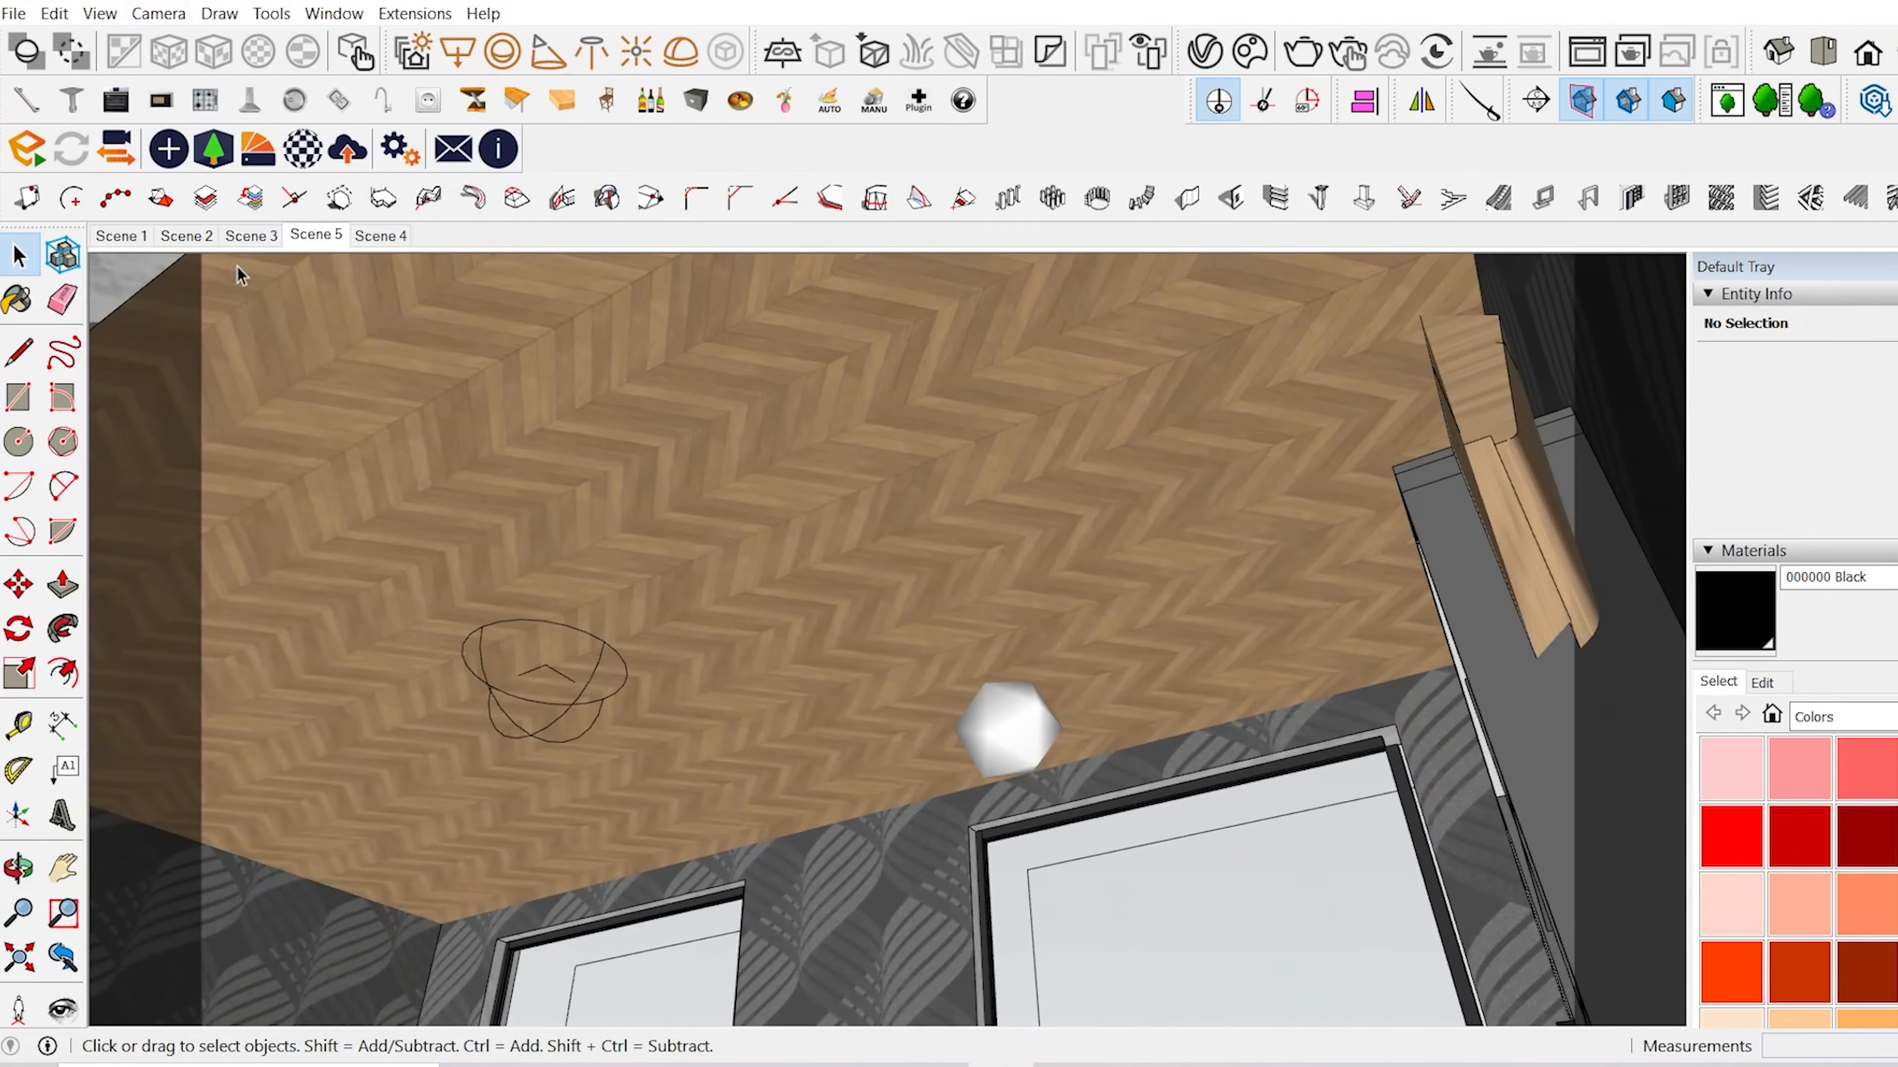
left_click(324, 236)
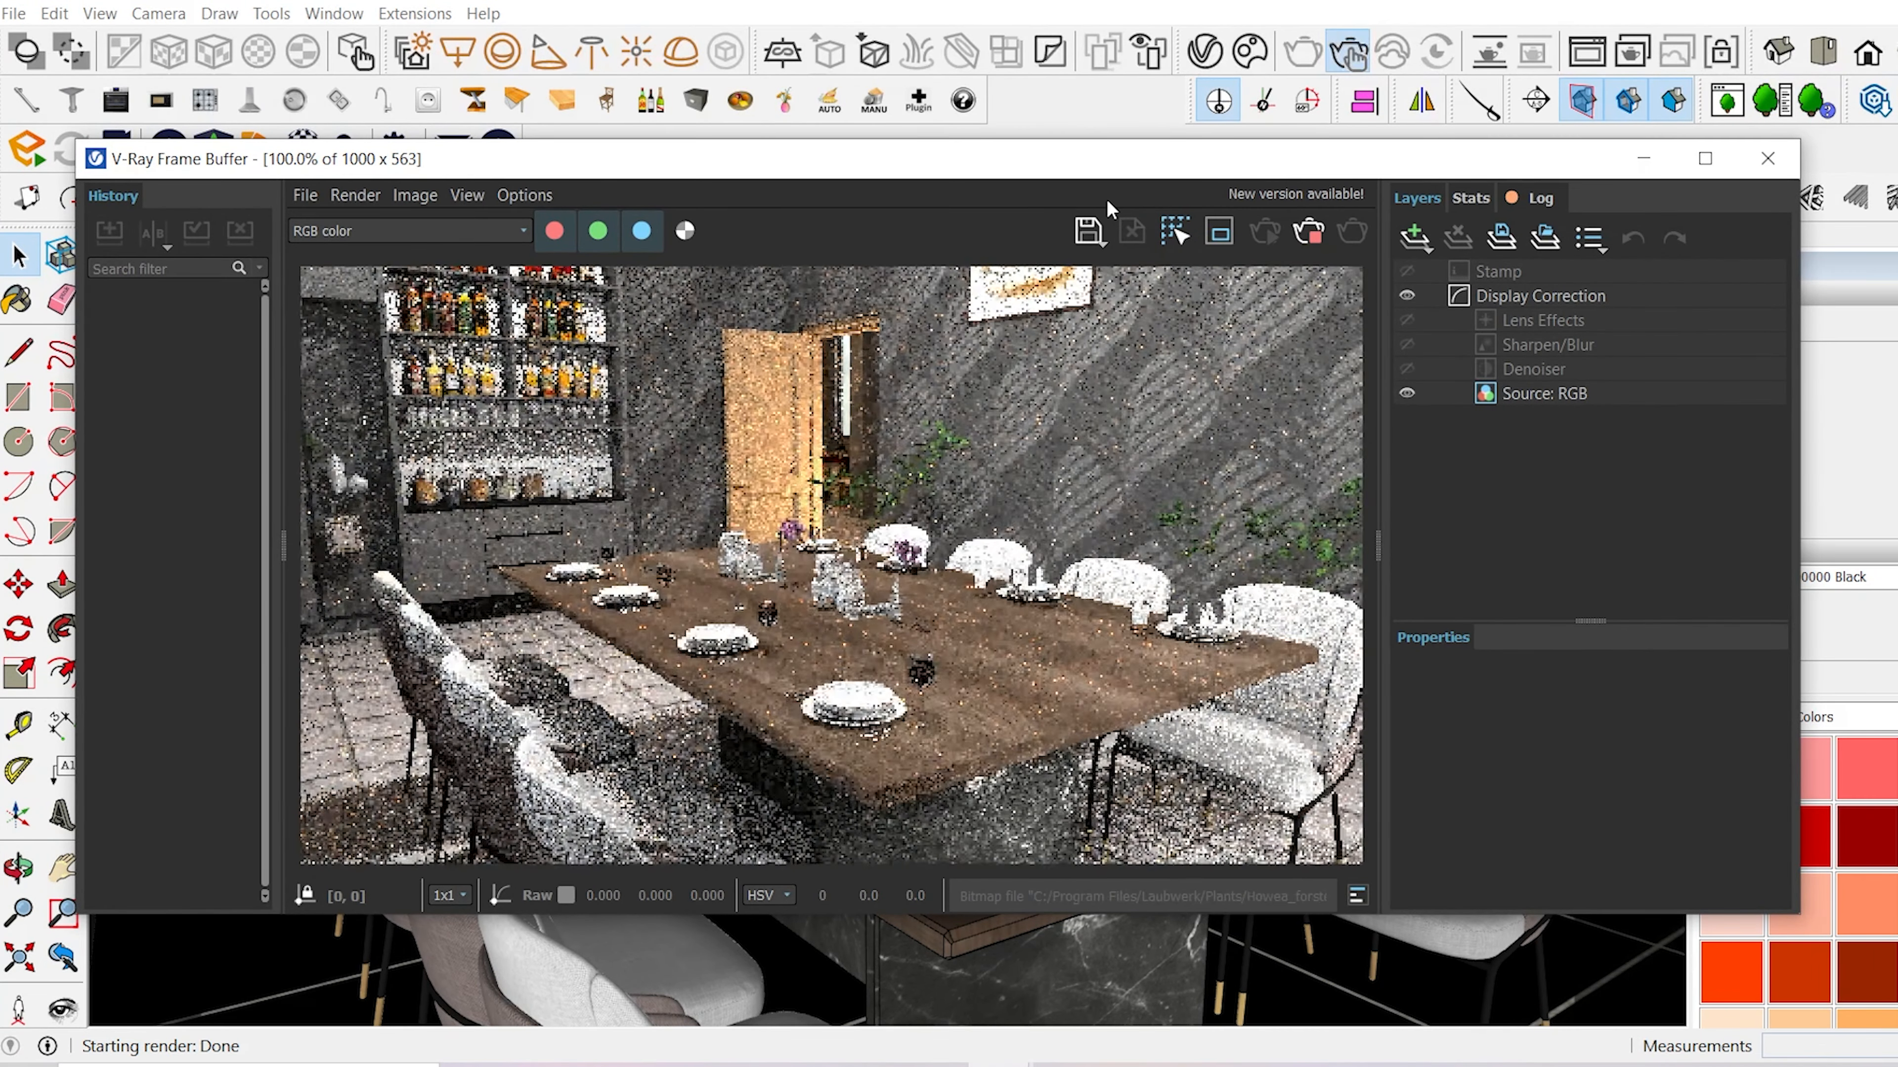
left_click_drag(911, 159, 937, 194)
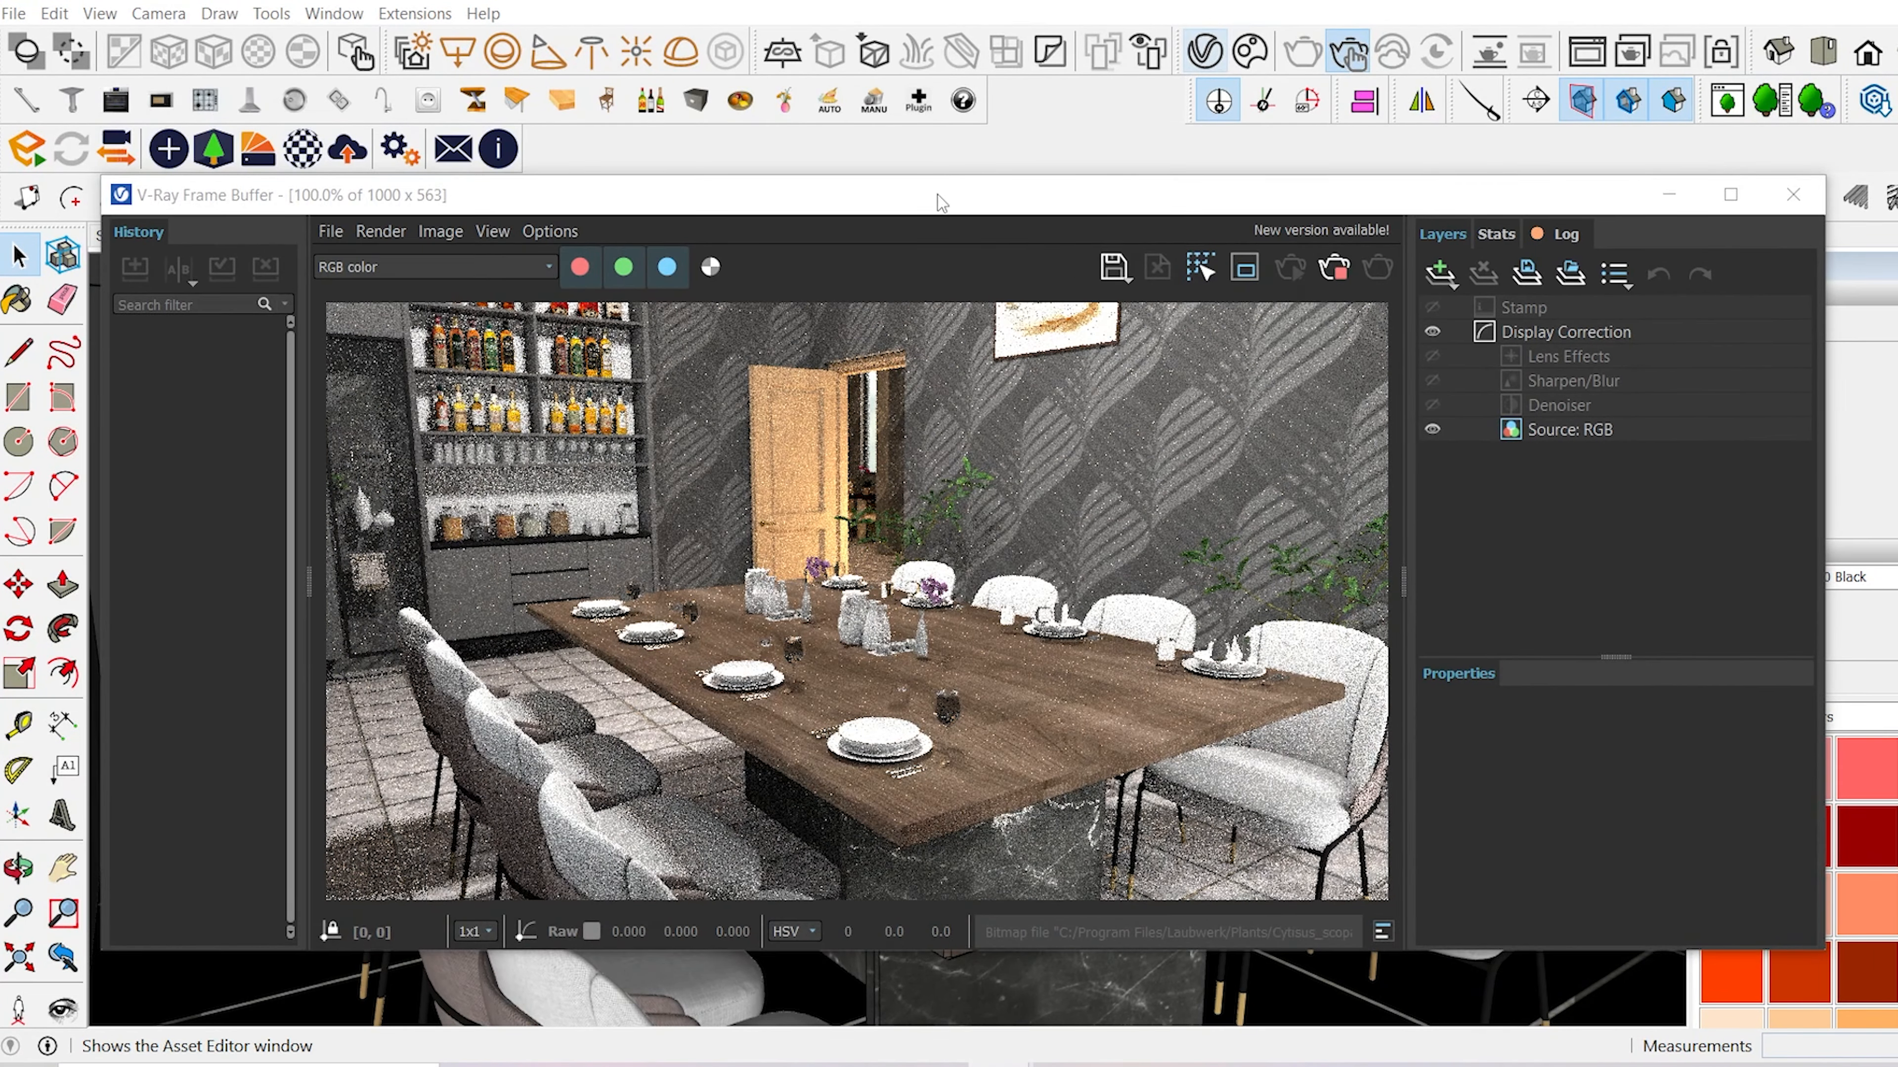
- Lower the intensity of Sphere Light#11 to 3000 while the render is running
left_click(1205, 51)
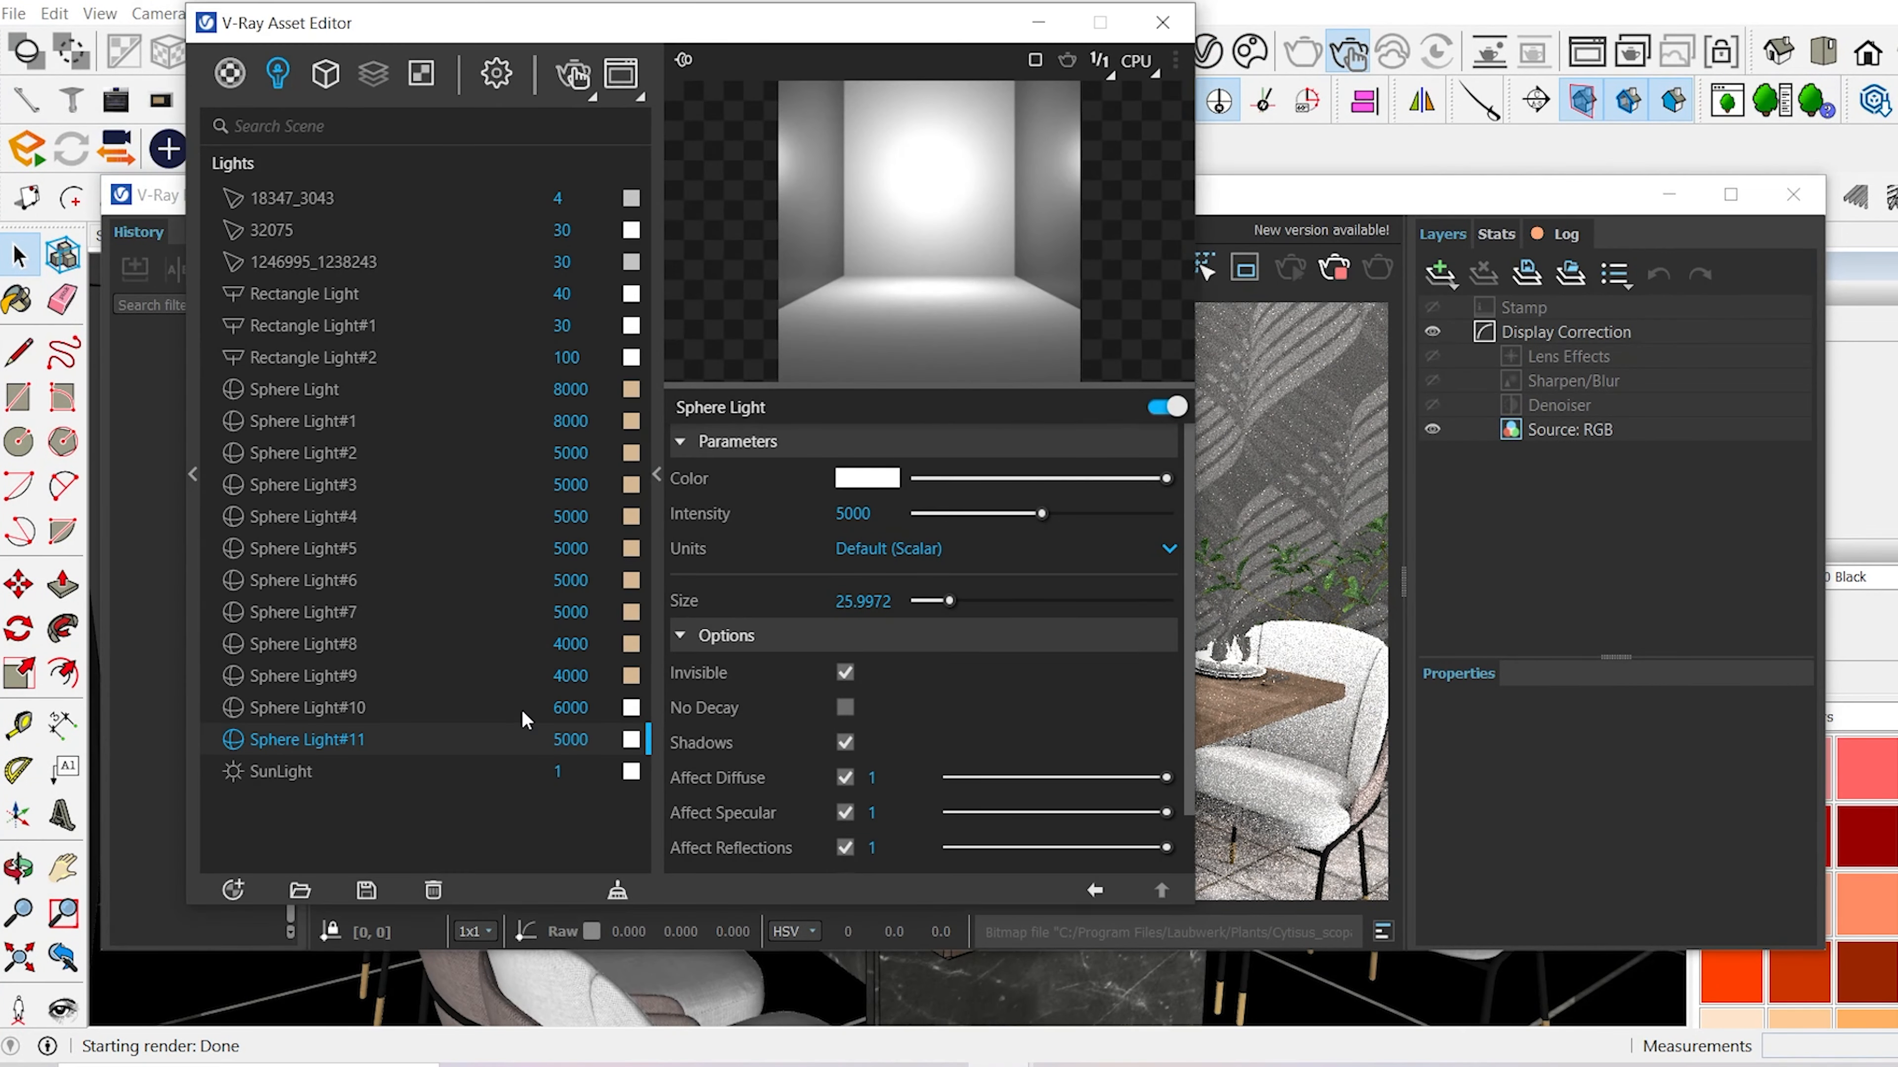
left_click_drag(562, 741, 533, 745)
type("3")
key("Return")
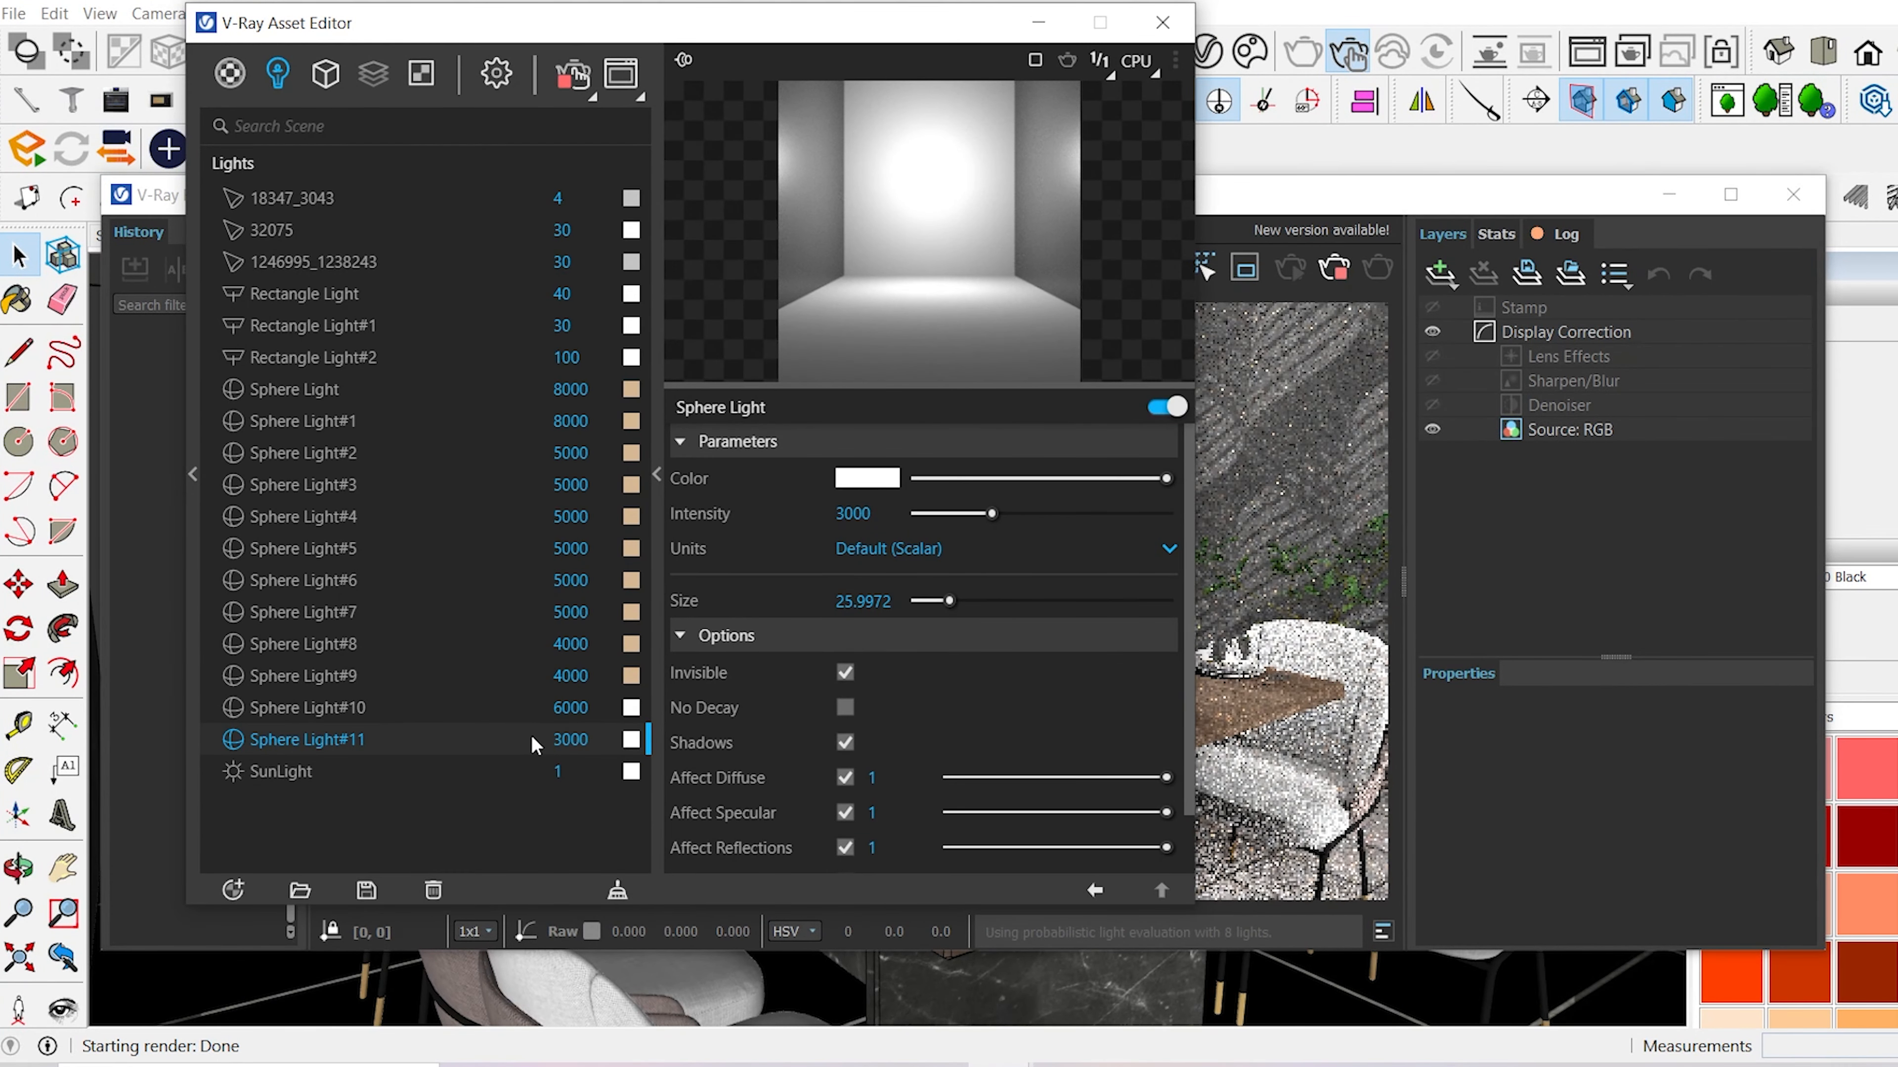
- Set Rectangle Light#2's intensity to 80 and review the updated dining room render
left_click_drag(505, 30, 1181, 25)
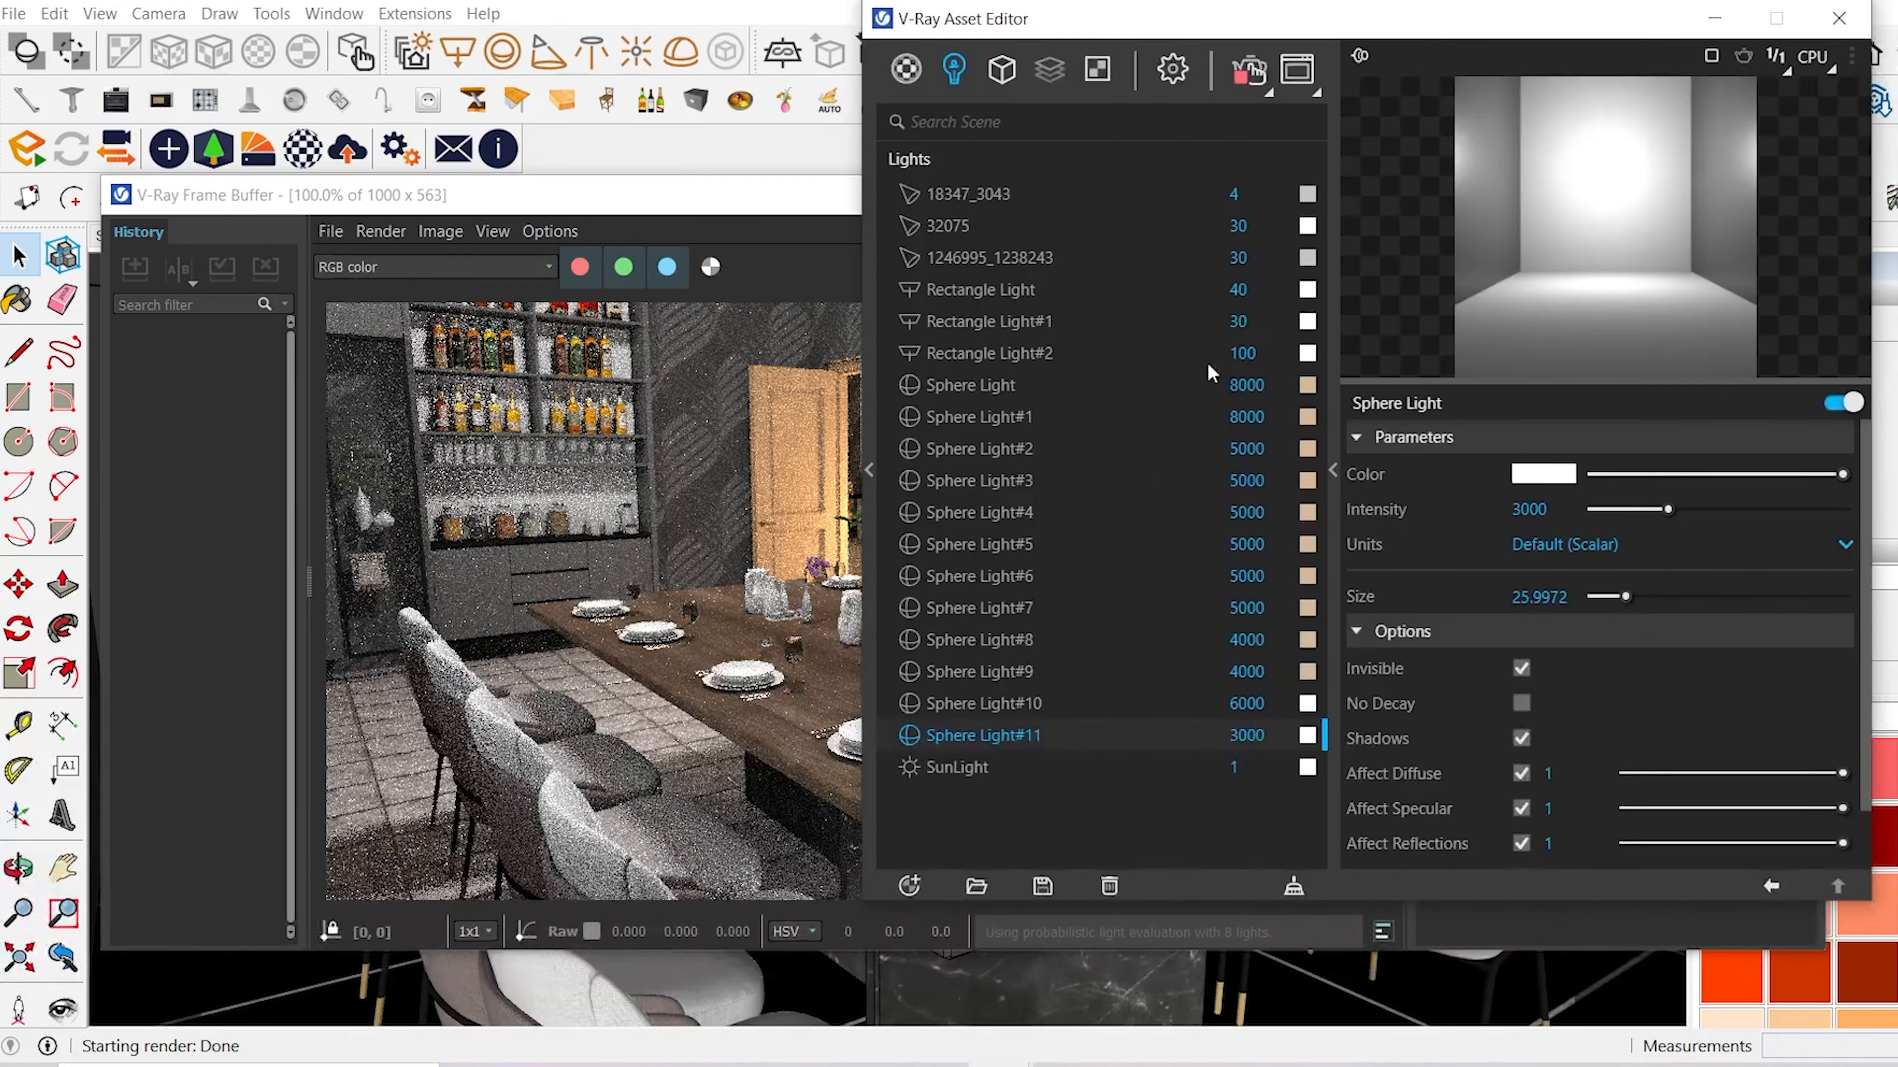
left_click_drag(1255, 353, 1208, 344)
type("80")
key("Return")
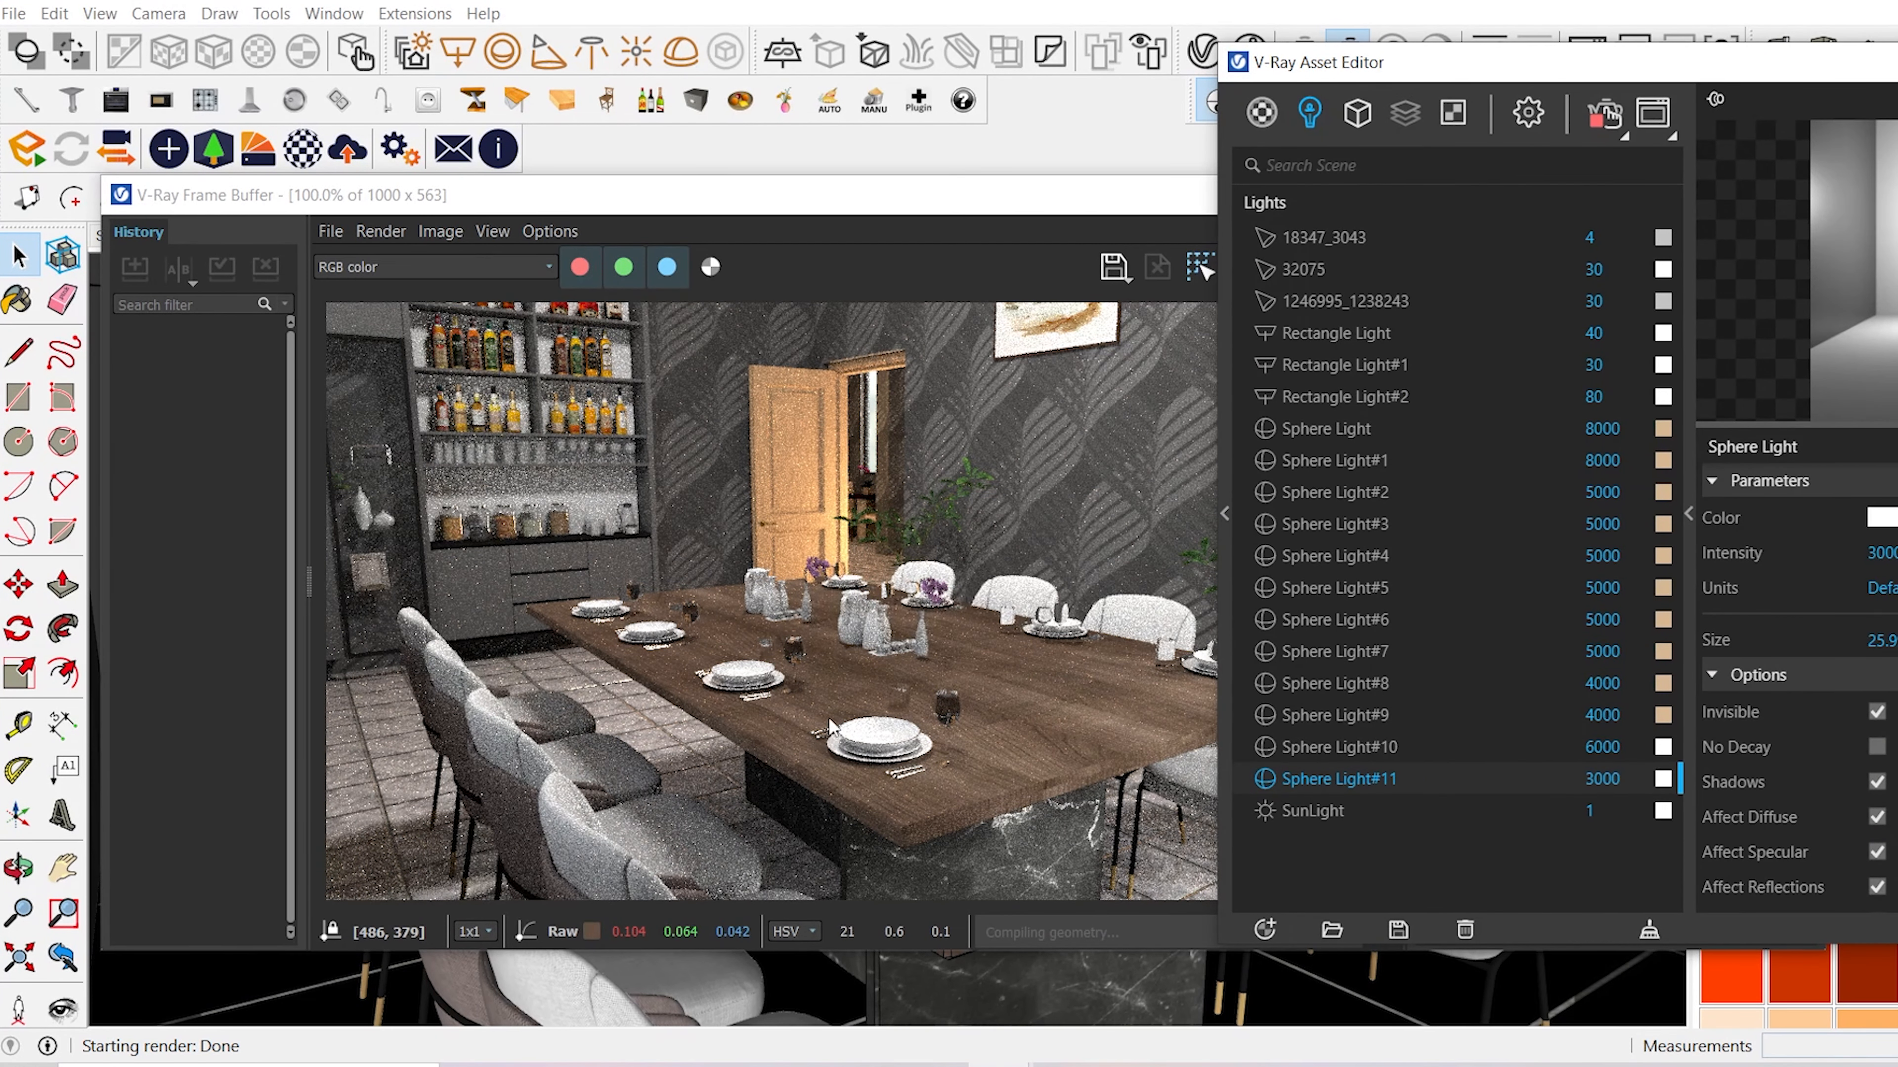
left_click_drag(1439, 75, 1380, 142)
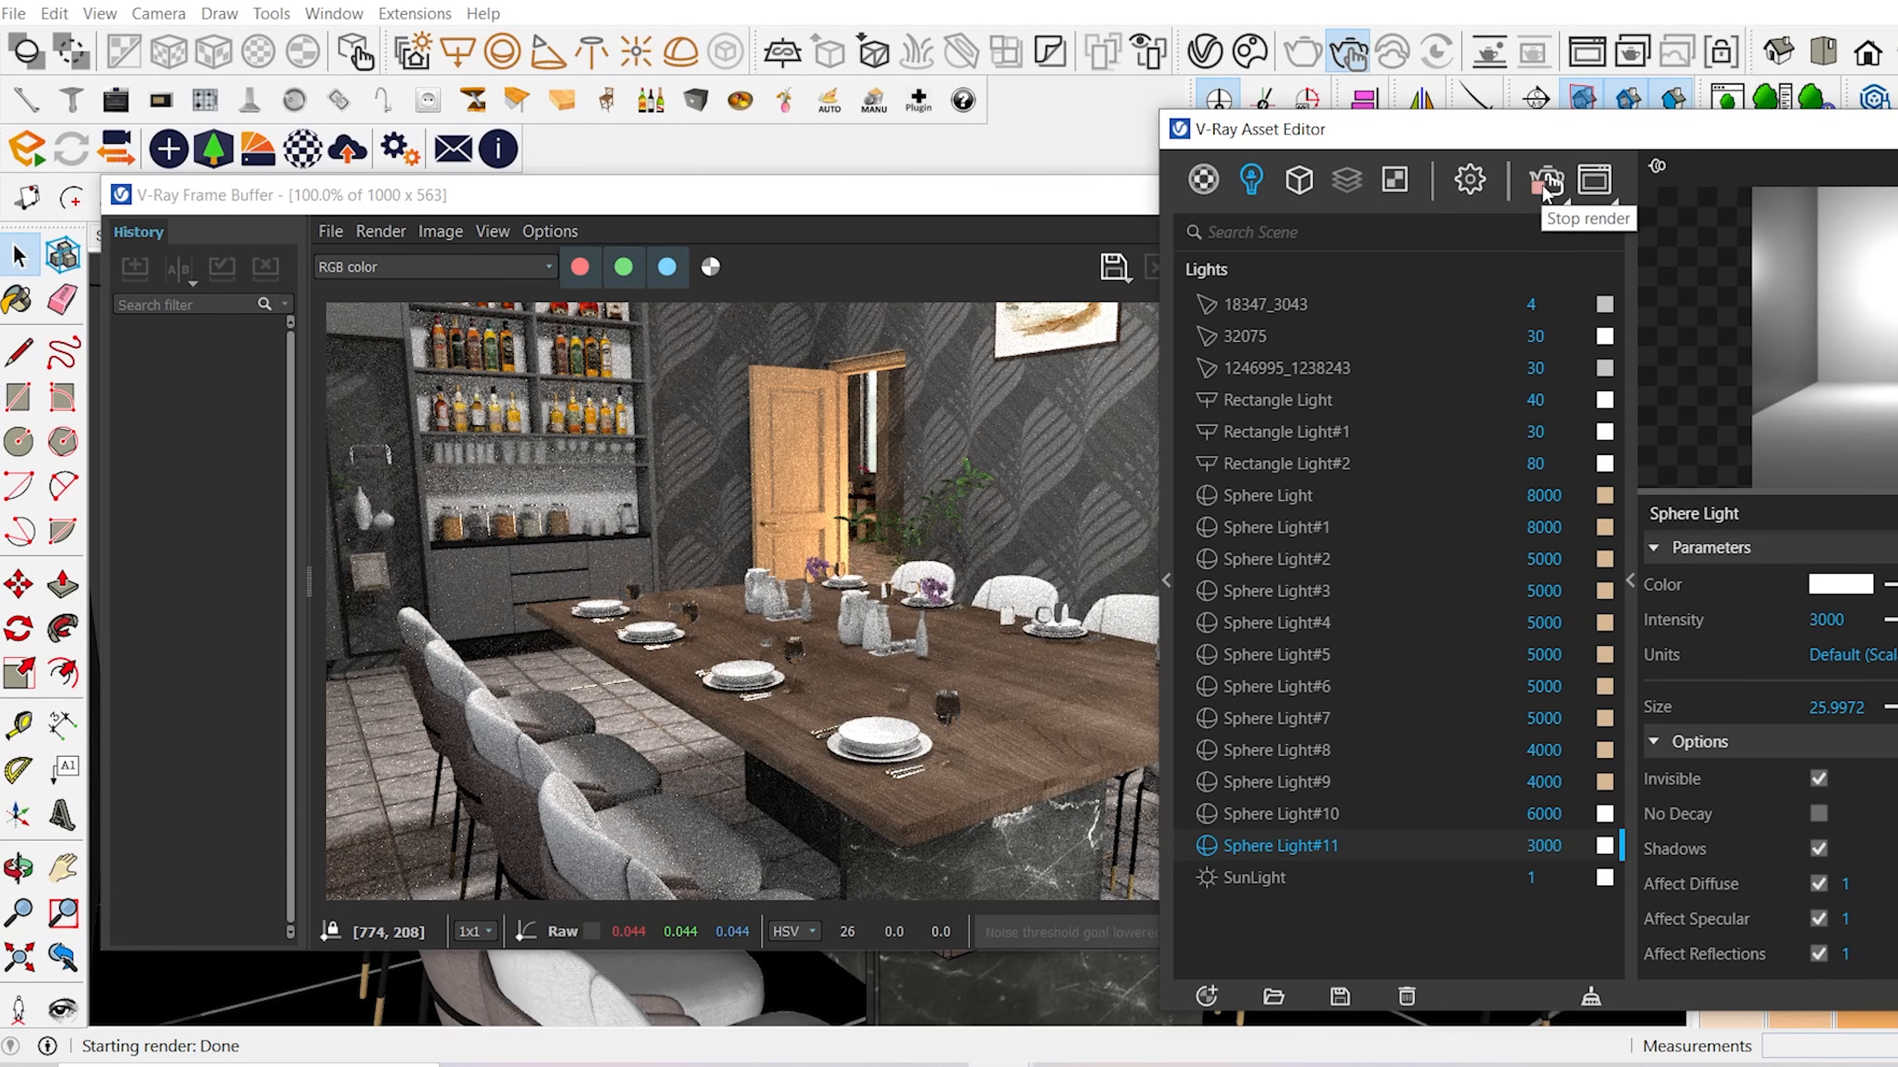
left_click(1068, 510)
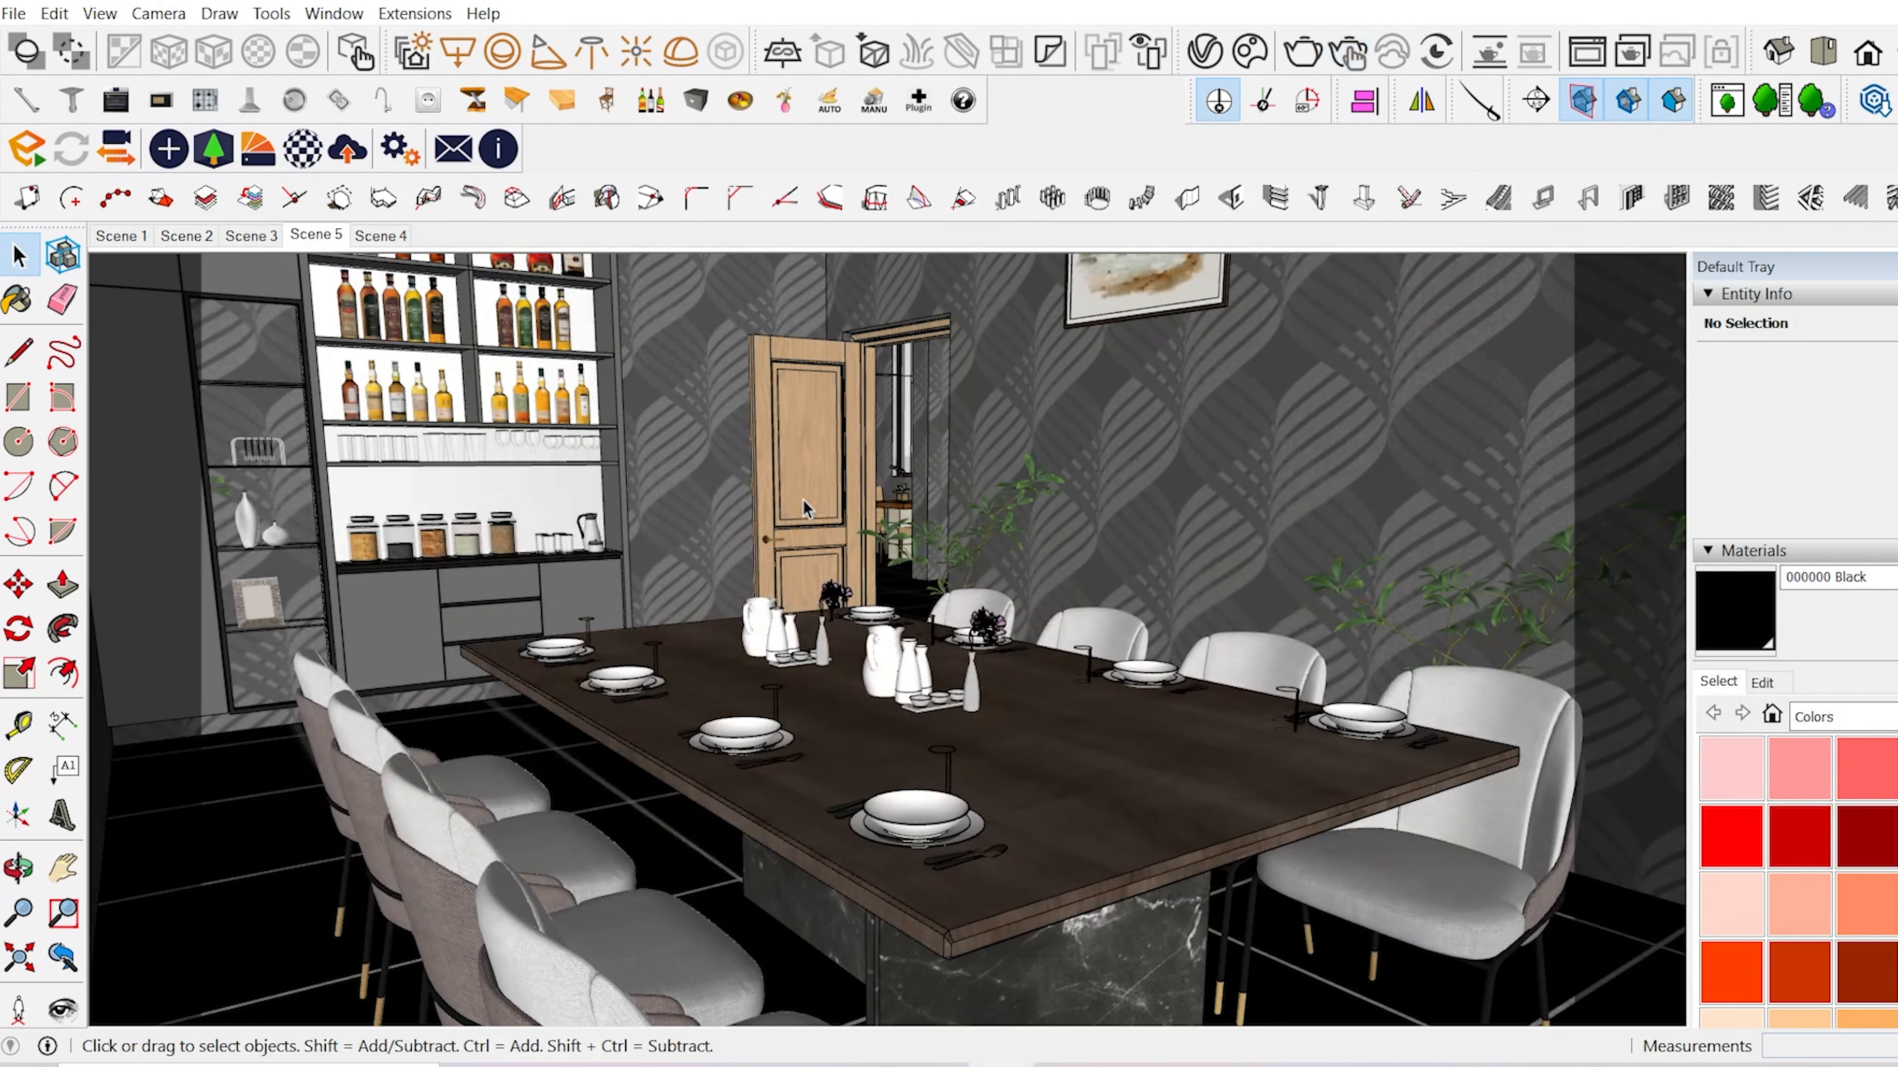
- Select the hallway sphere light in front of the staircase and reposition it
mouse_move(804, 500)
middle_mouse_down()
mouse_move(709, 613)
mouse_move(720, 780)
mouse_move(699, 859)
middle_mouse_up()
scroll(687, 792, "down", 6)
middle_click_drag(628, 561, 898, 717)
scroll(924, 538, "up", 4)
scroll(898, 716, "up", 5)
middle_click_drag(1148, 691, 1023, 733)
scroll(1004, 763, "up", 4)
left_click(1004, 765)
key("m")
left_click(969, 974)
key("Escape")
left_click(1440, 454)
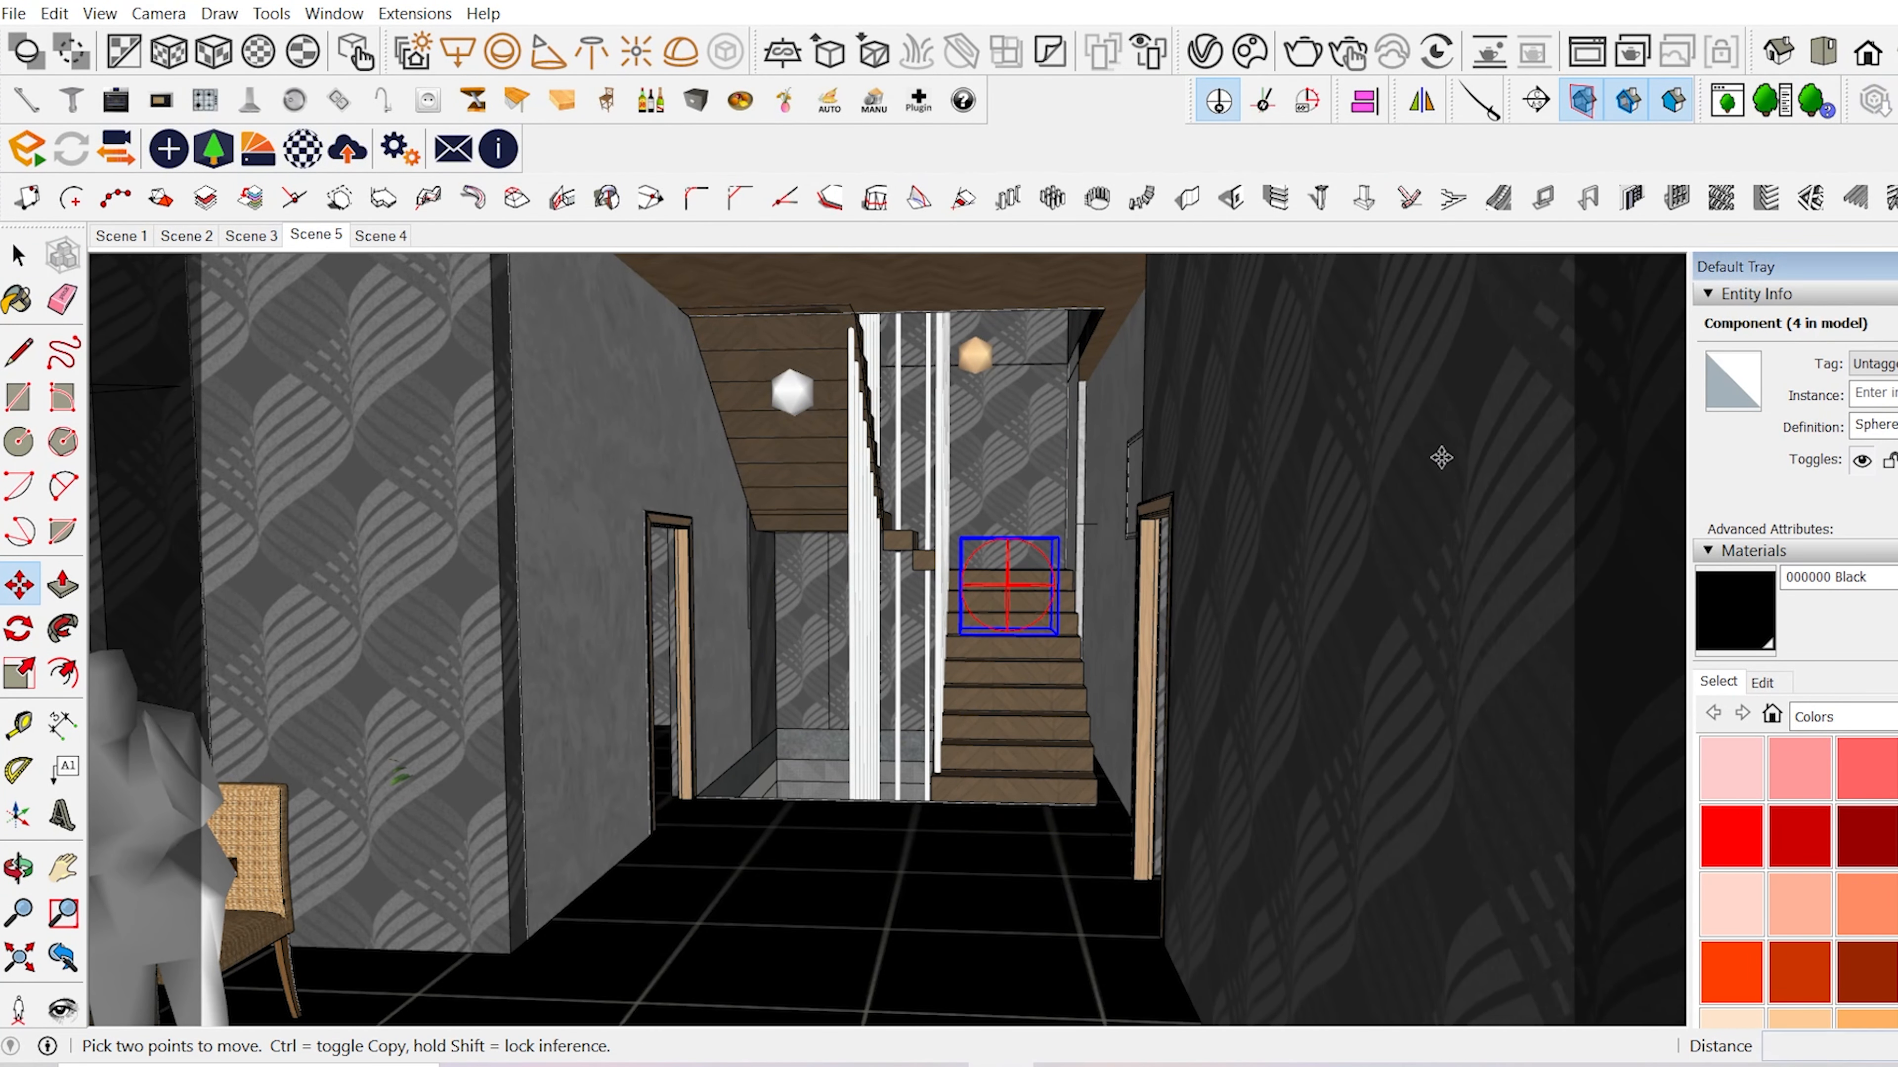
left_click(1224, 505)
- Place two IES lights on the wooden ceiling using a profile from D:\SKETCHUP\IES LIGHT\ies-lights-pack
middle_click_drag(964, 769, 1038, 821)
scroll(1039, 821, "up", 2)
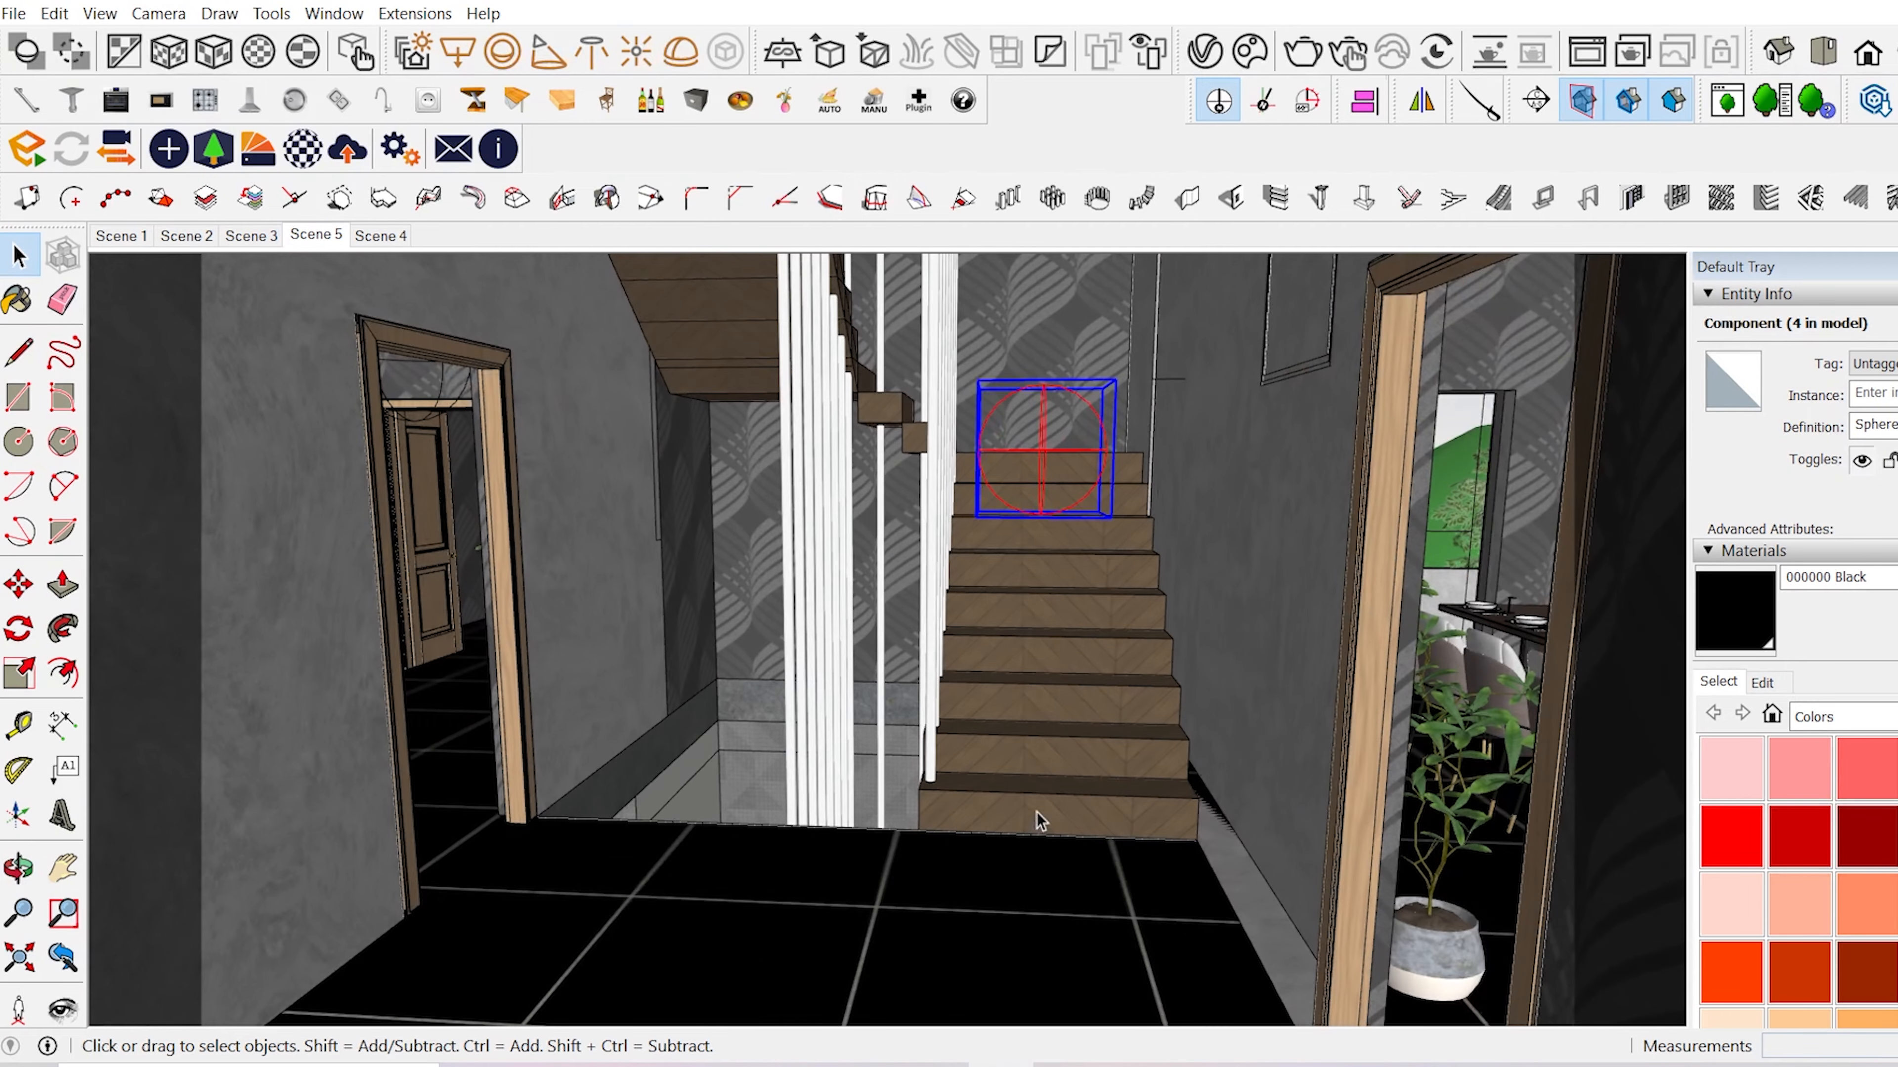
middle_click_drag(772, 856, 922, 845)
scroll(1441, 559, "up", 6)
middle_click_drag(993, 897, 930, 666)
left_click(593, 52)
left_click(725, 649)
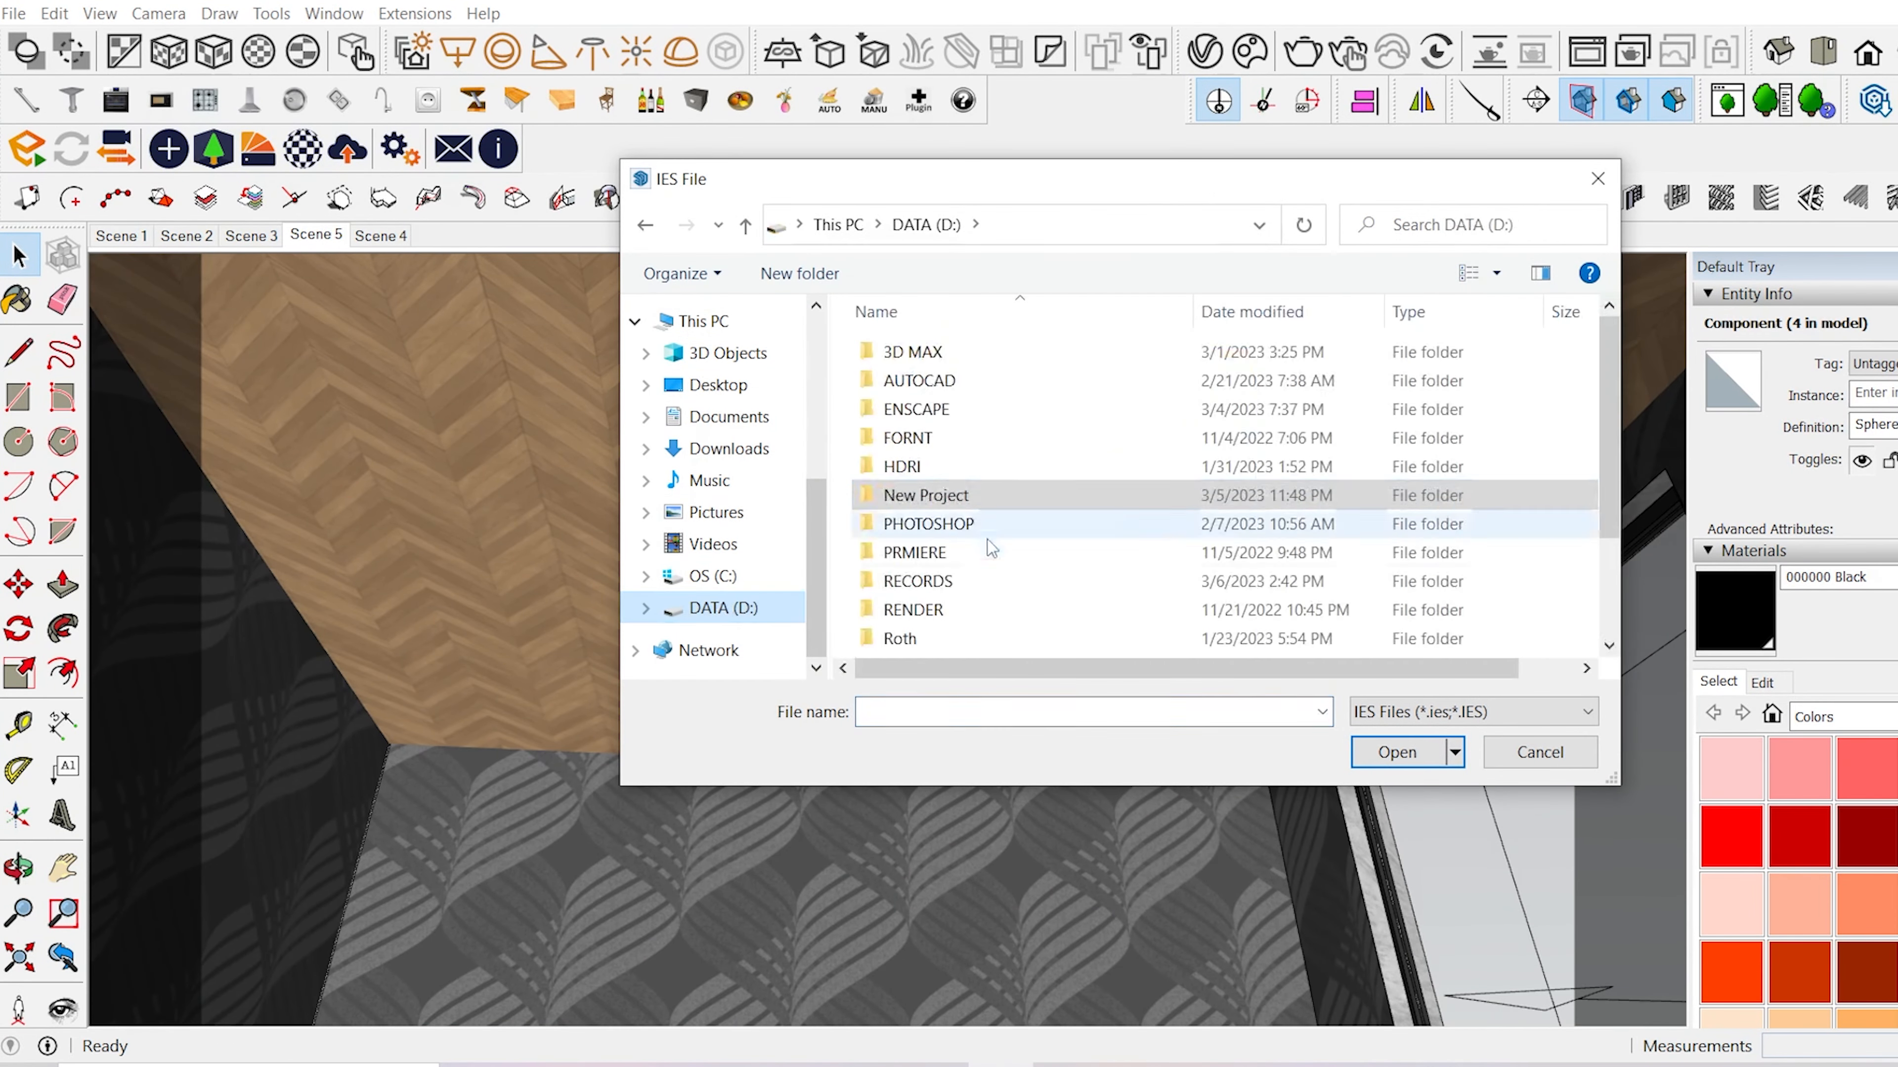
scroll(992, 550, "down", 3)
double_click(994, 552)
double_click(998, 366)
double_click(998, 366)
double_click(1058, 381)
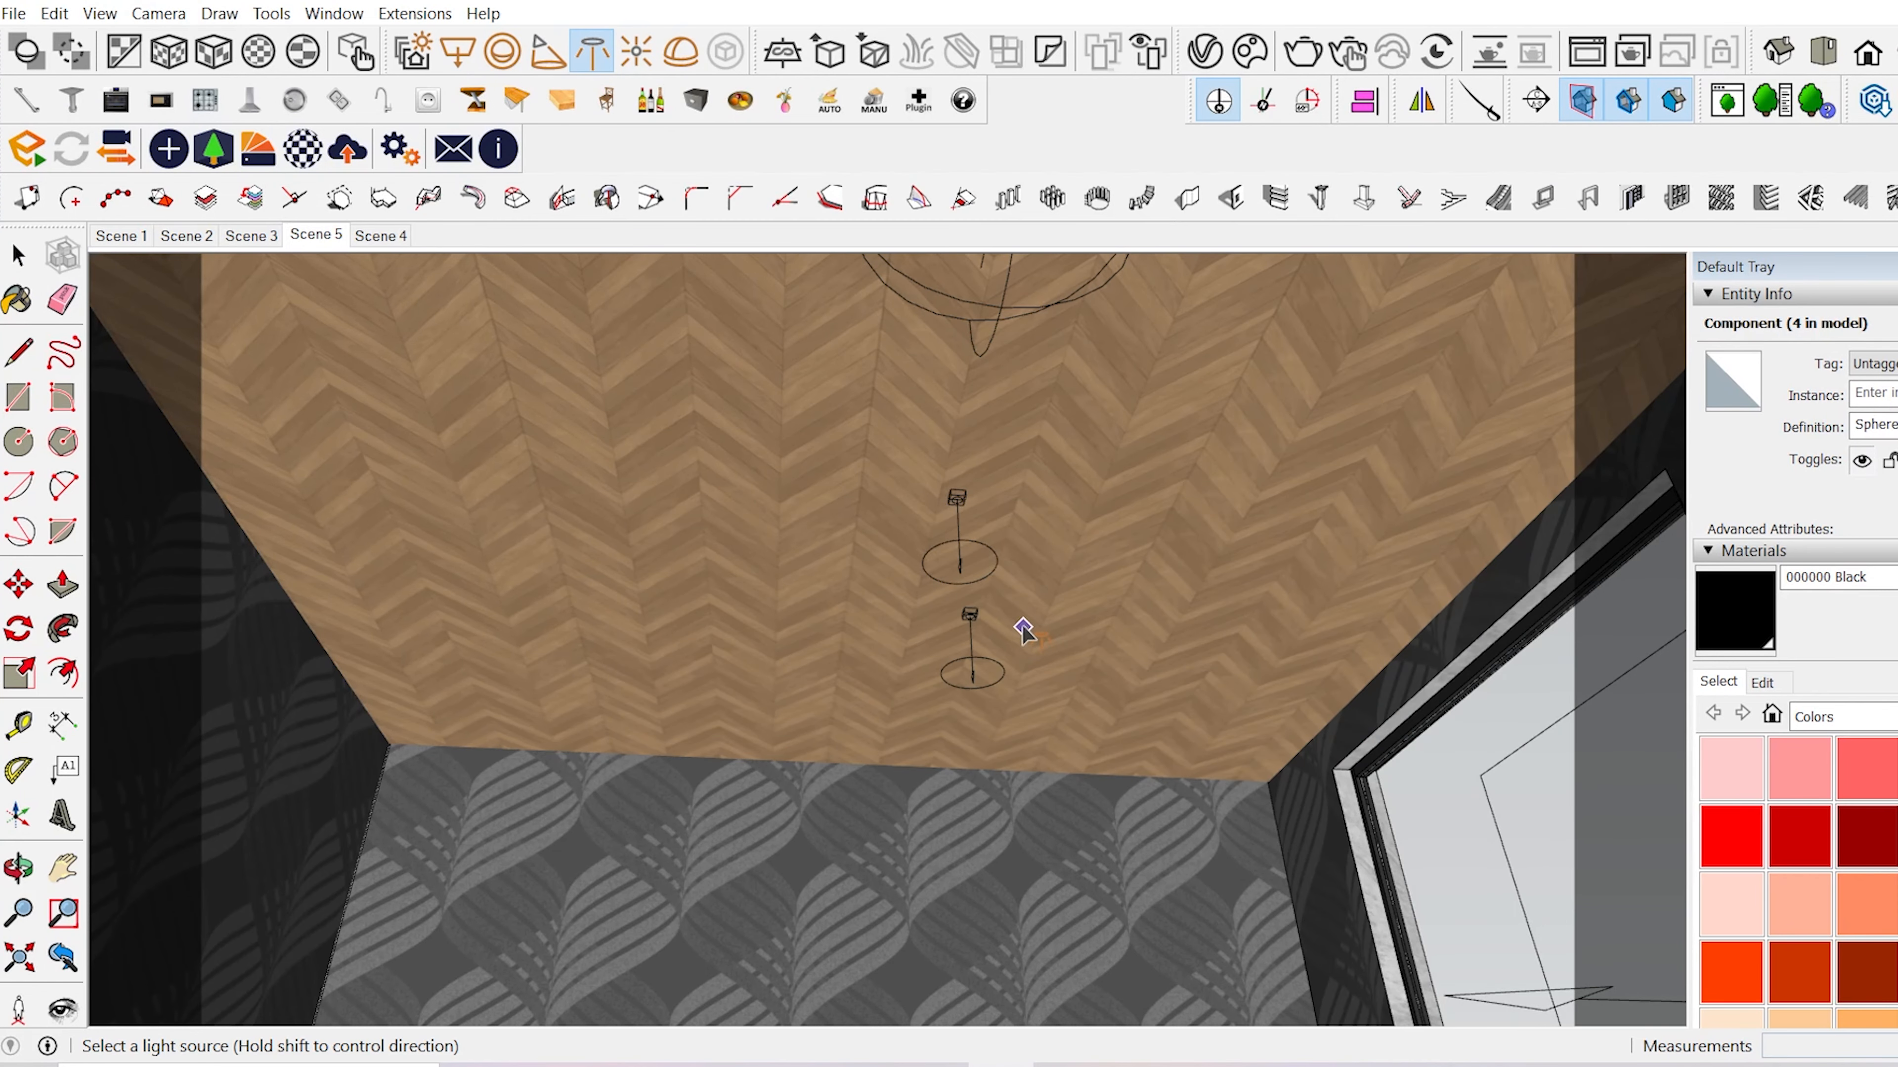
left_click(1023, 632)
- Scale the selected IES light along the blue axis and reposition it on the ceiling
key("m")
left_click(1074, 725)
key("s")
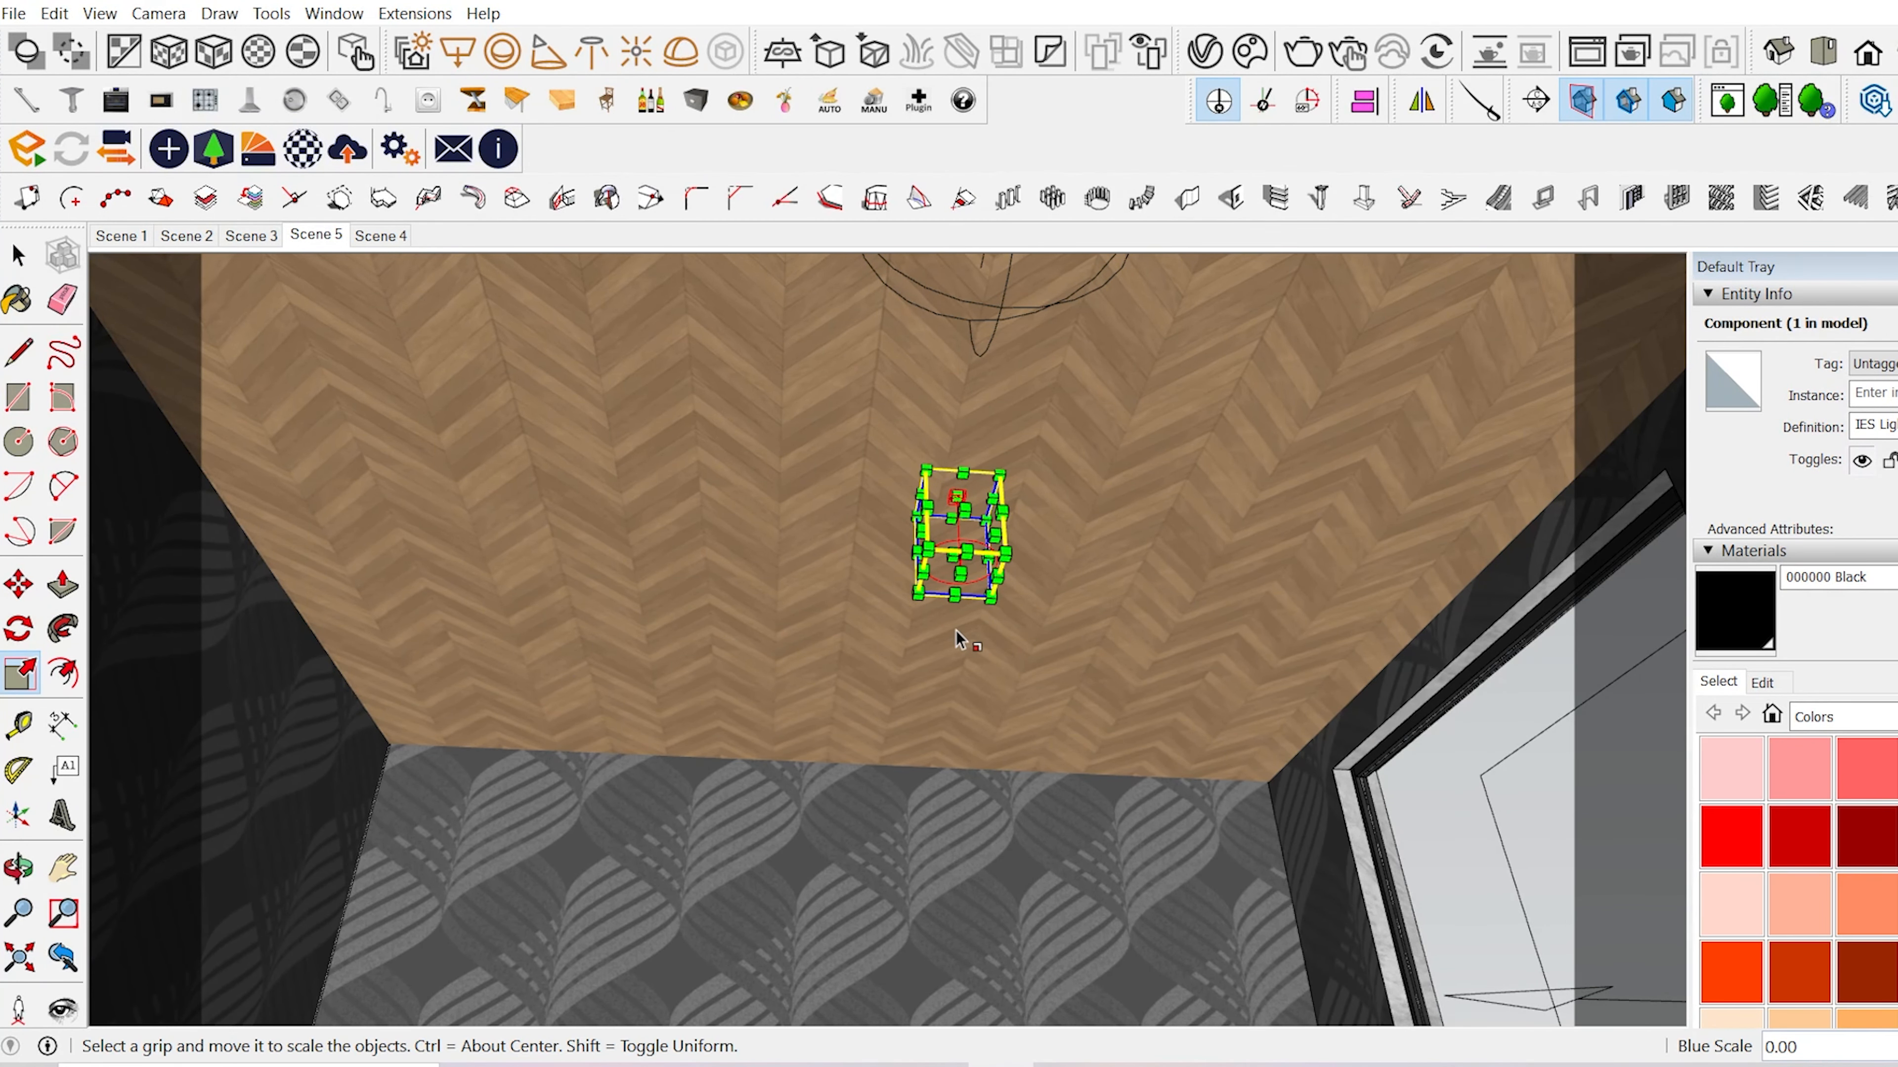
scroll(960, 573, "up", 2)
middle_click_drag(961, 572, 777, 579)
left_click_drag(710, 585, 635, 724)
middle_click_drag(635, 723, 1046, 695)
key("m")
left_click(1046, 695)
left_click(896, 691)
- Move the IES light across the ceiling near the bar shelves and stretch it vertically
key("space")
mouse_move(896, 691)
middle_mouse_down()
mouse_move(733, 771)
mouse_move(317, 602)
mouse_move(568, 614)
mouse_move(957, 415)
middle_mouse_up()
key("m")
left_click(777, 452)
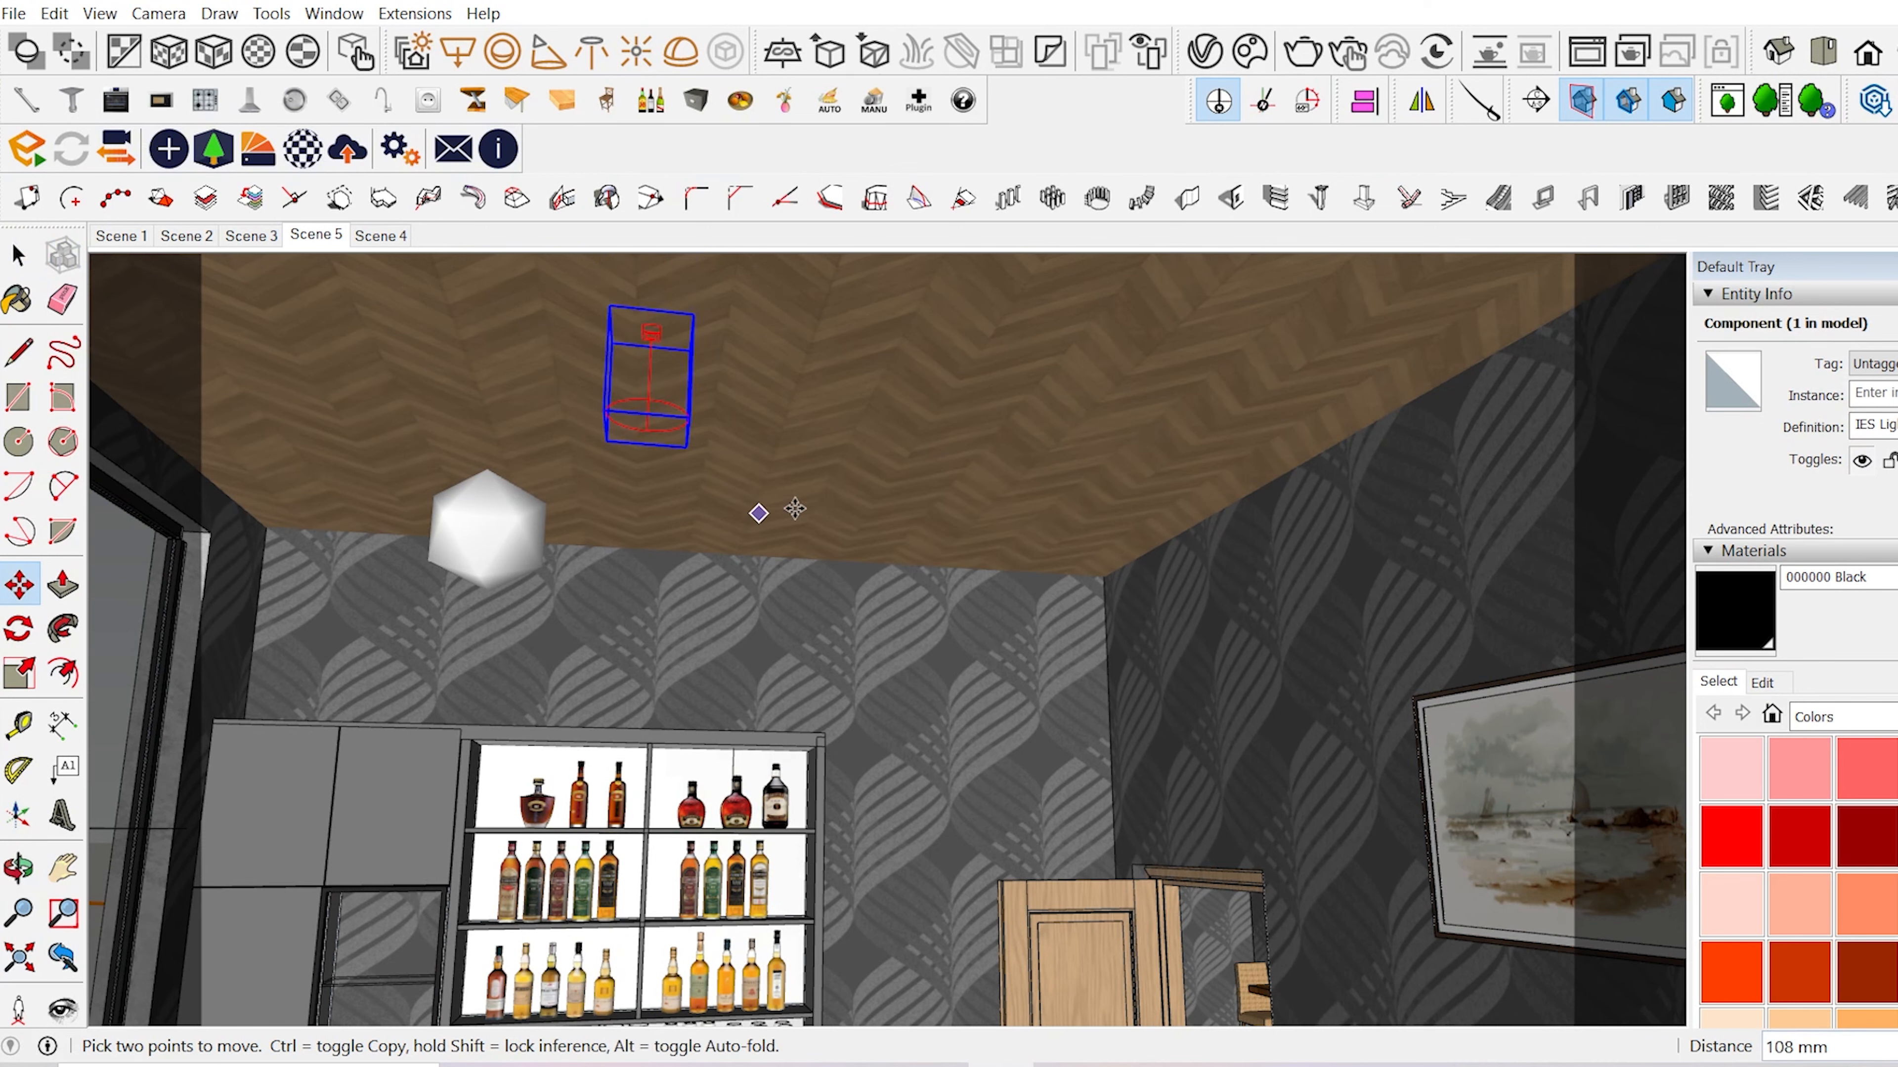
left_click(856, 483)
key("s")
left_click_drag(693, 411, 703, 530)
key("m")
key("space")
- Configure IES Light#1 with a warm beige colour, the 1700 lm intensity enabled and the Sphere shape
left_click(1204, 51)
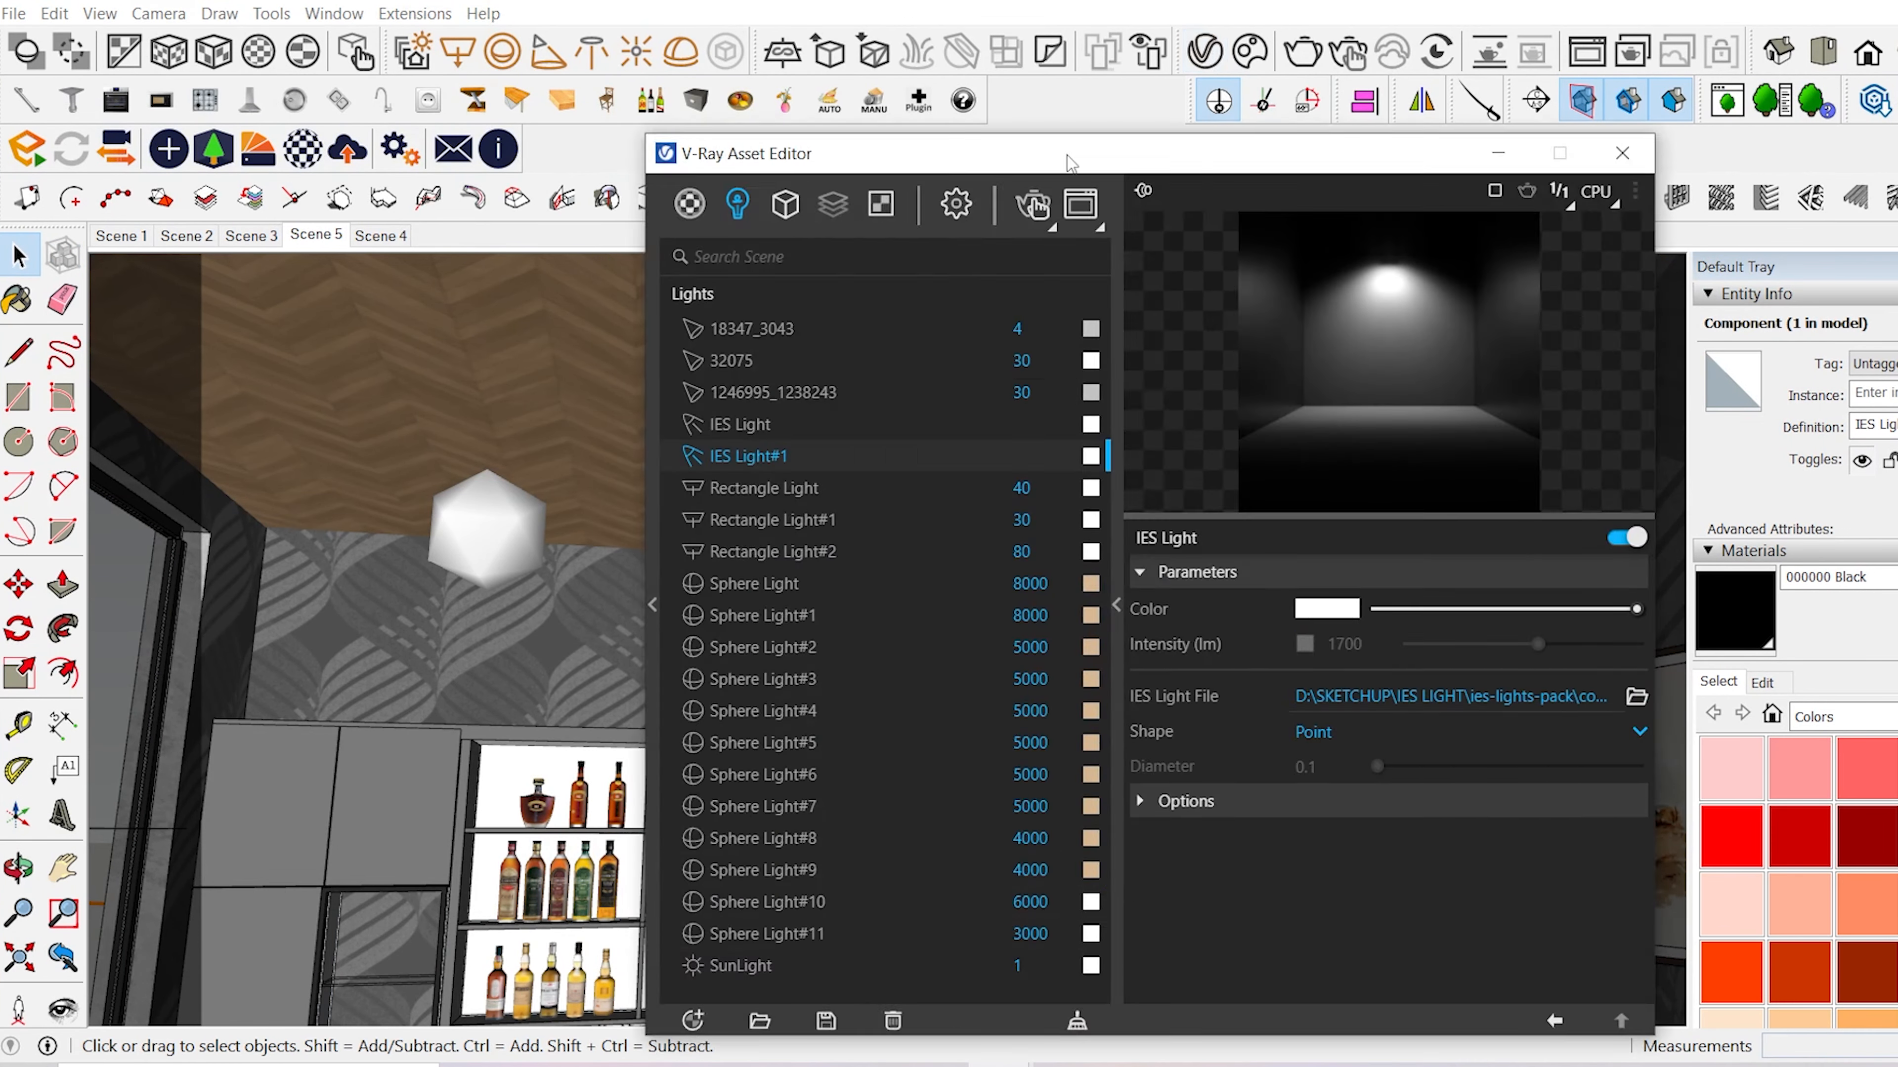
left_click_drag(1067, 159, 806, 45)
left_click(1049, 528)
left_click(1064, 496)
left_click(742, 709)
left_click(991, 815)
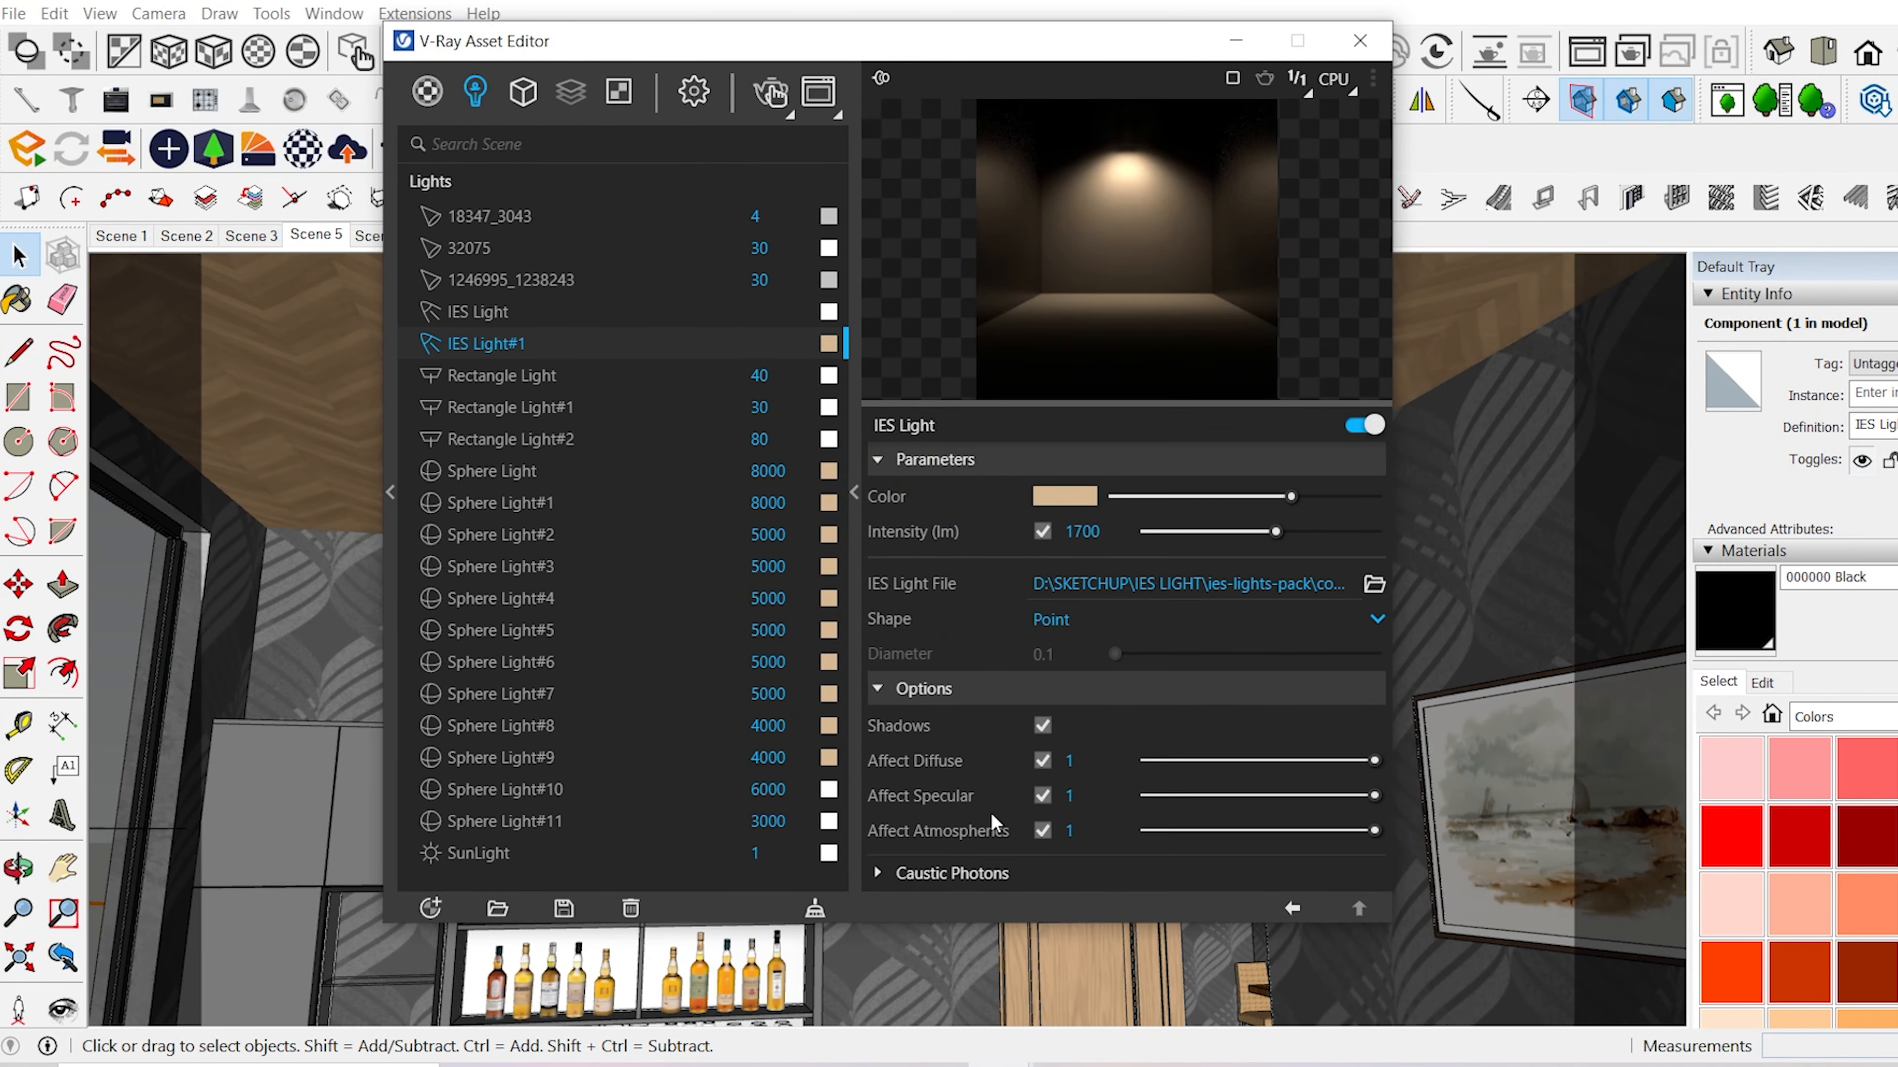
left_click(937, 688)
left_click(1061, 618)
left_click(1052, 766)
- Give the first IES Light the same beige colour, enabled 1700 lm intensity and Sphere shape
left_click(657, 313)
left_click(1064, 496)
left_click(742, 708)
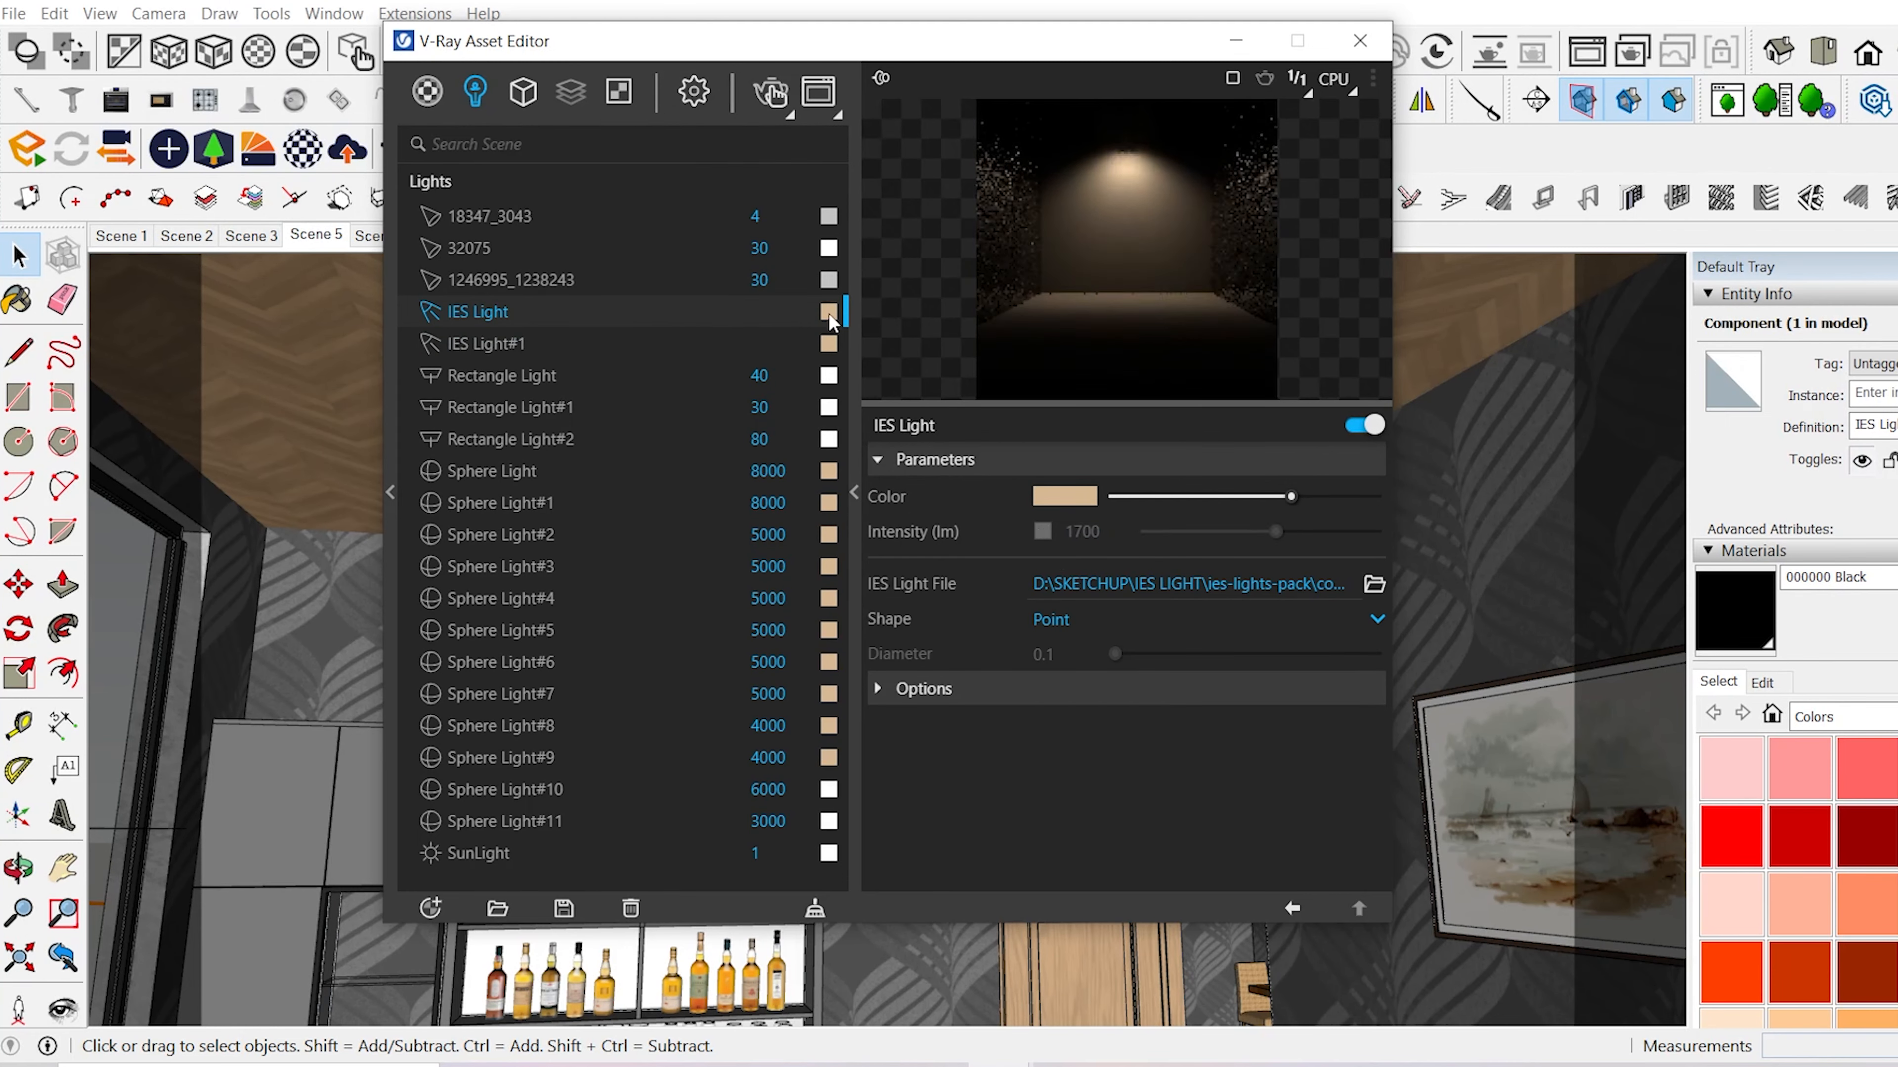
left_click(1043, 531)
left_click(1068, 618)
left_click(1061, 760)
left_click_drag(896, 43, 1162, 172)
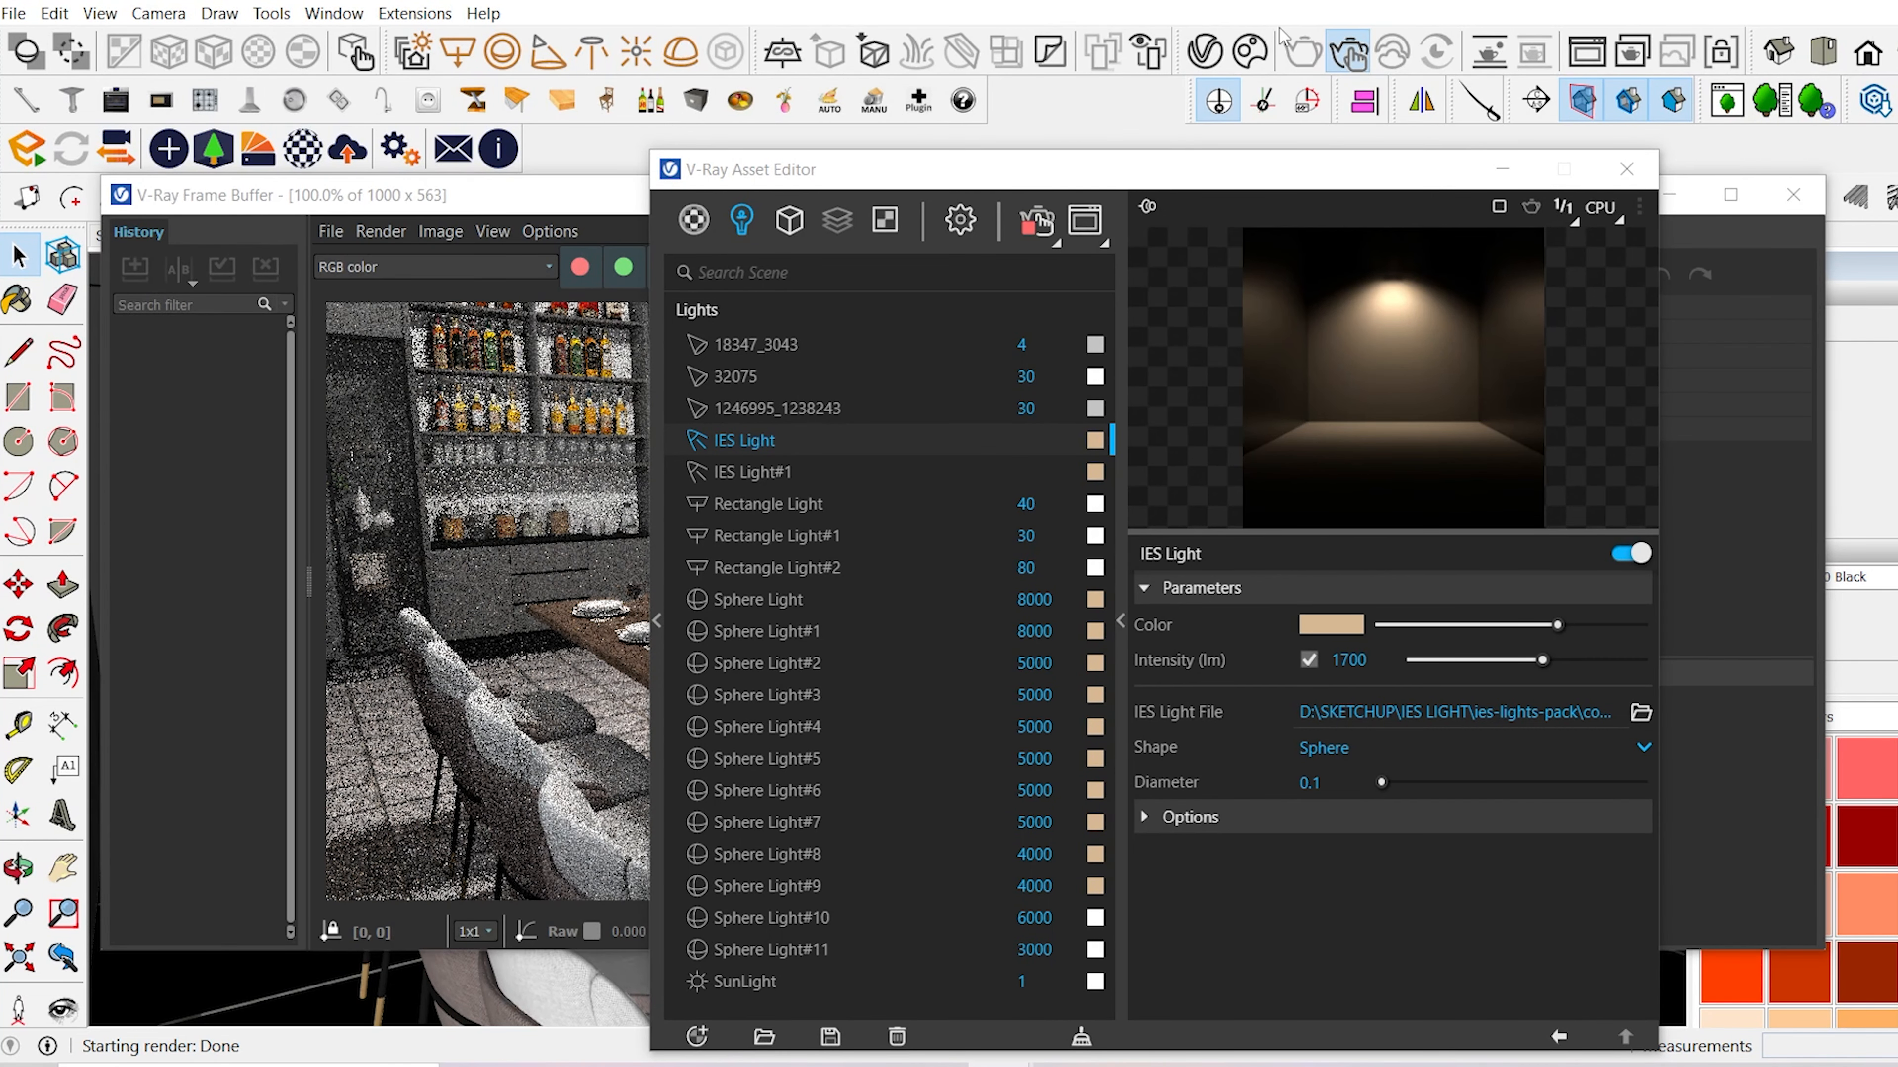
- Set the first IES Light's intensity to 10000 lm, check IES Light#1, and inspect the lighting in the test render
left_click_drag(1183, 184, 1654, 161)
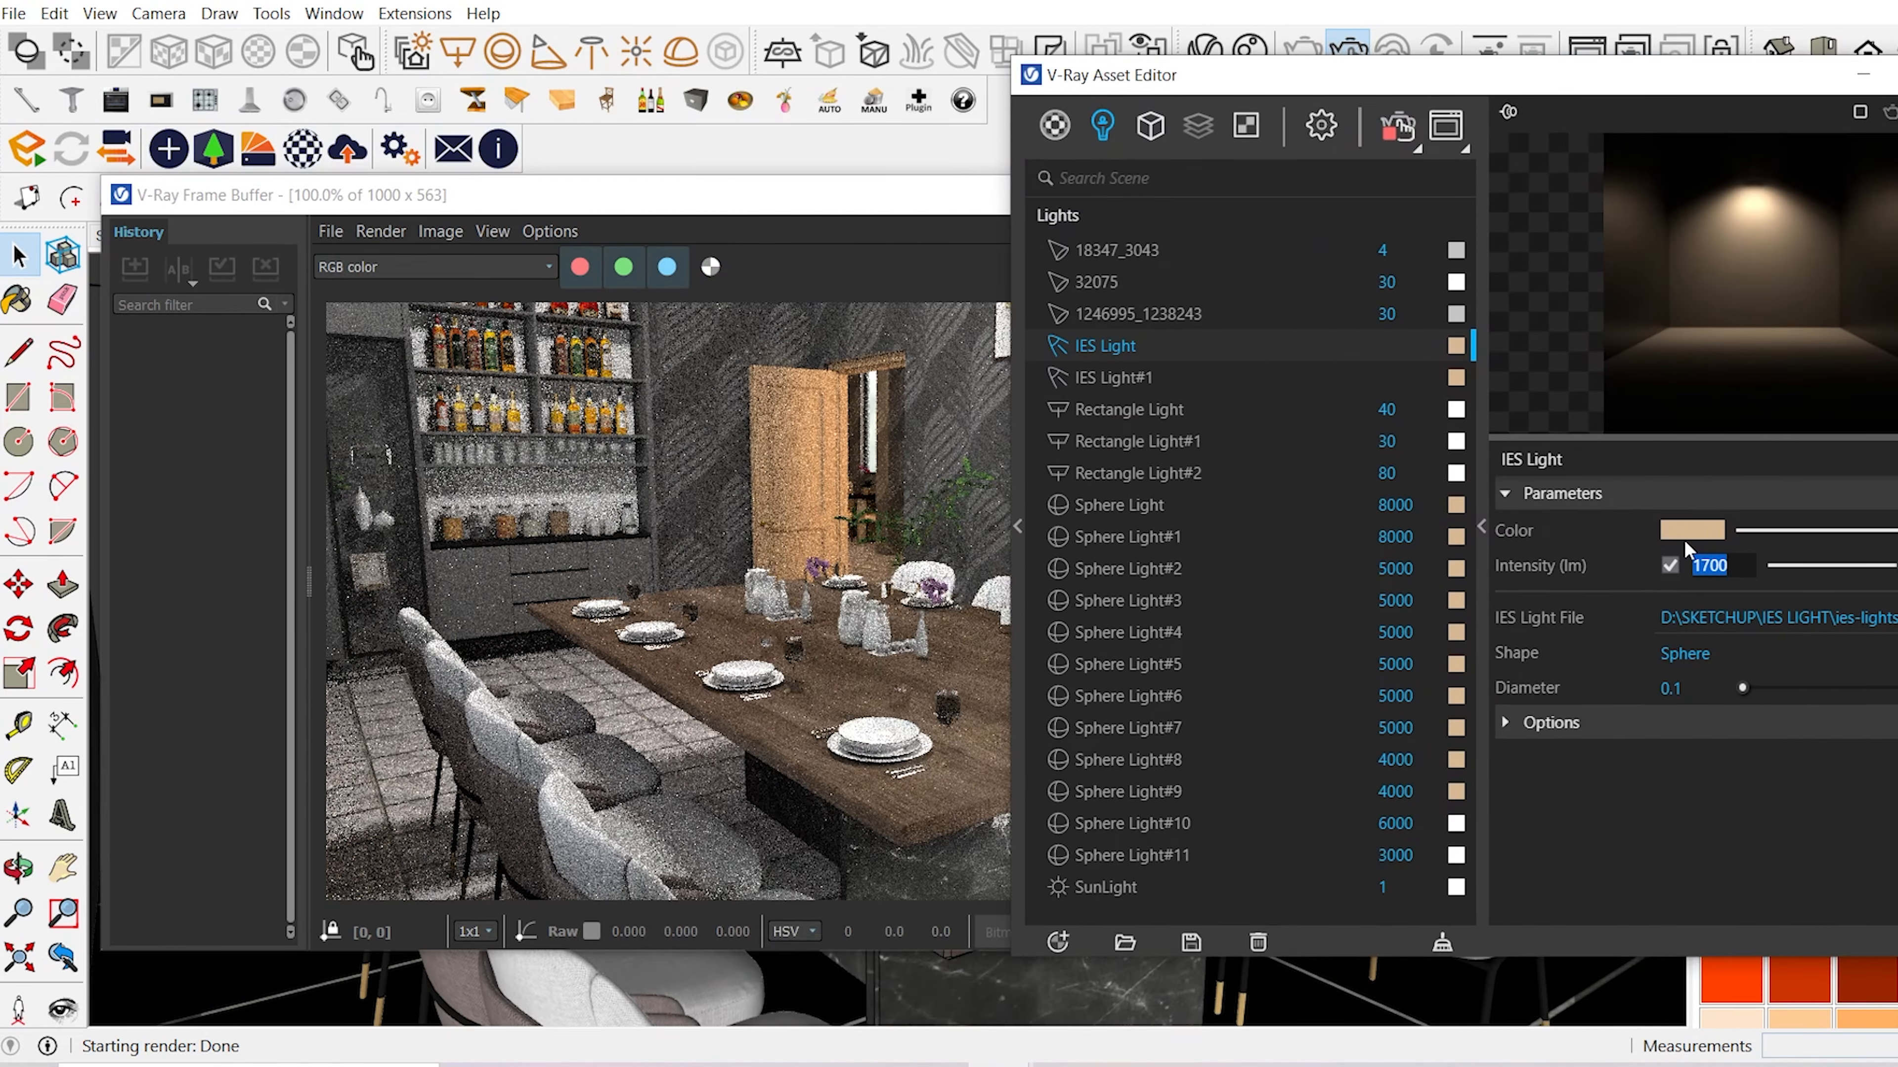
type("10000")
key("Return")
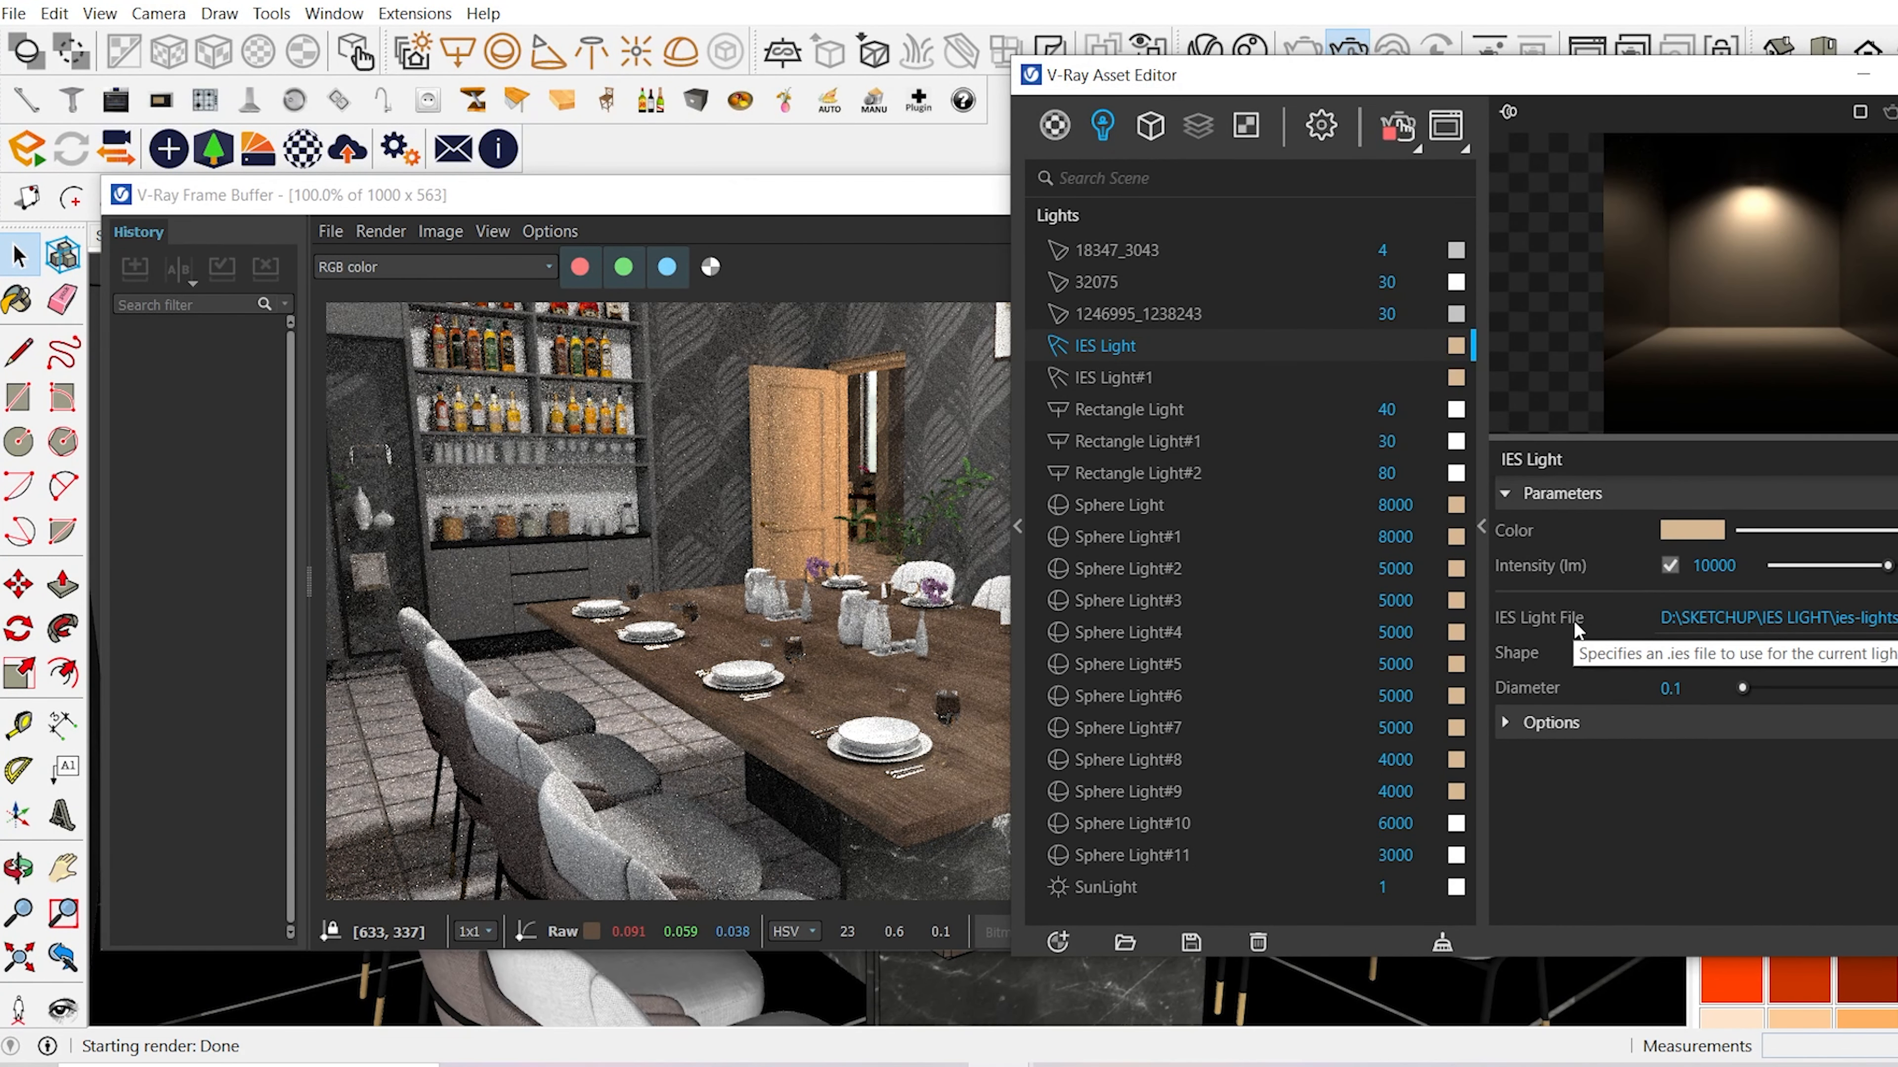
left_click(1270, 379)
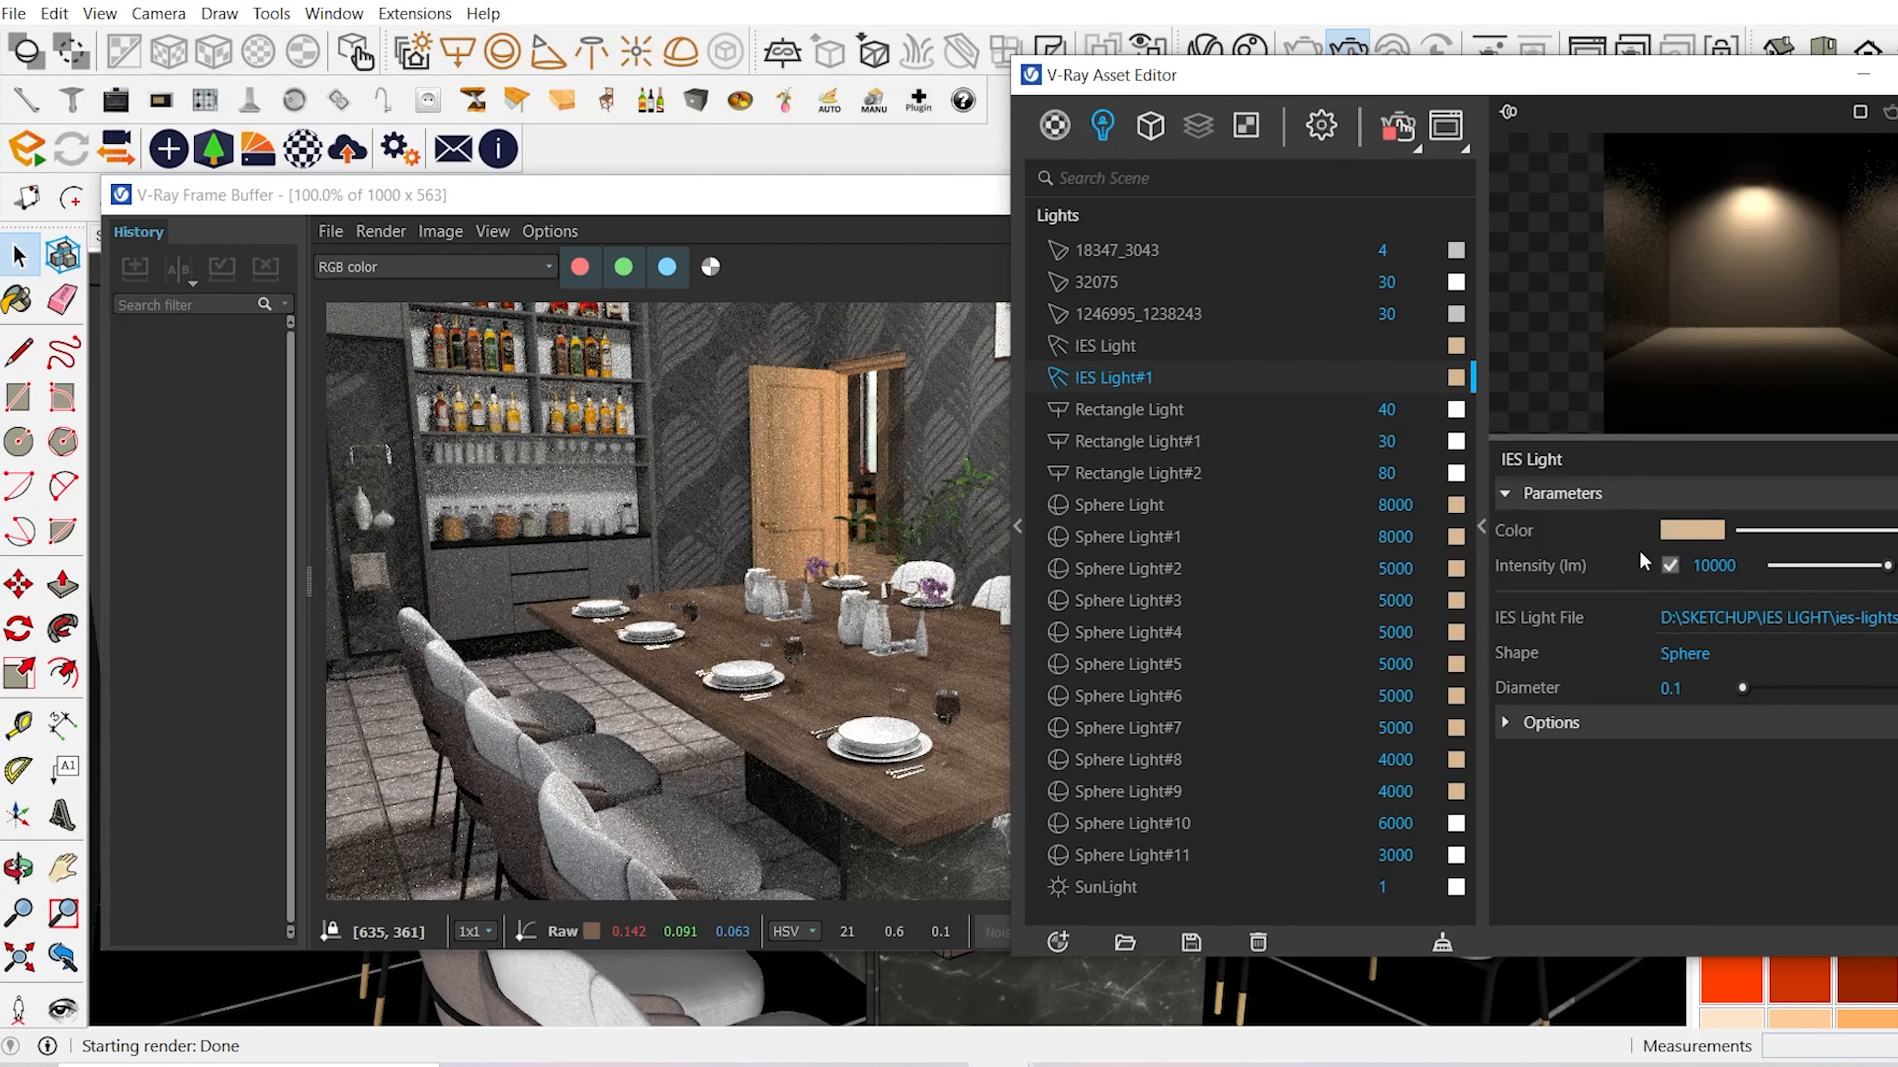
left_click_drag(1410, 79, 1587, 26)
left_click(829, 661)
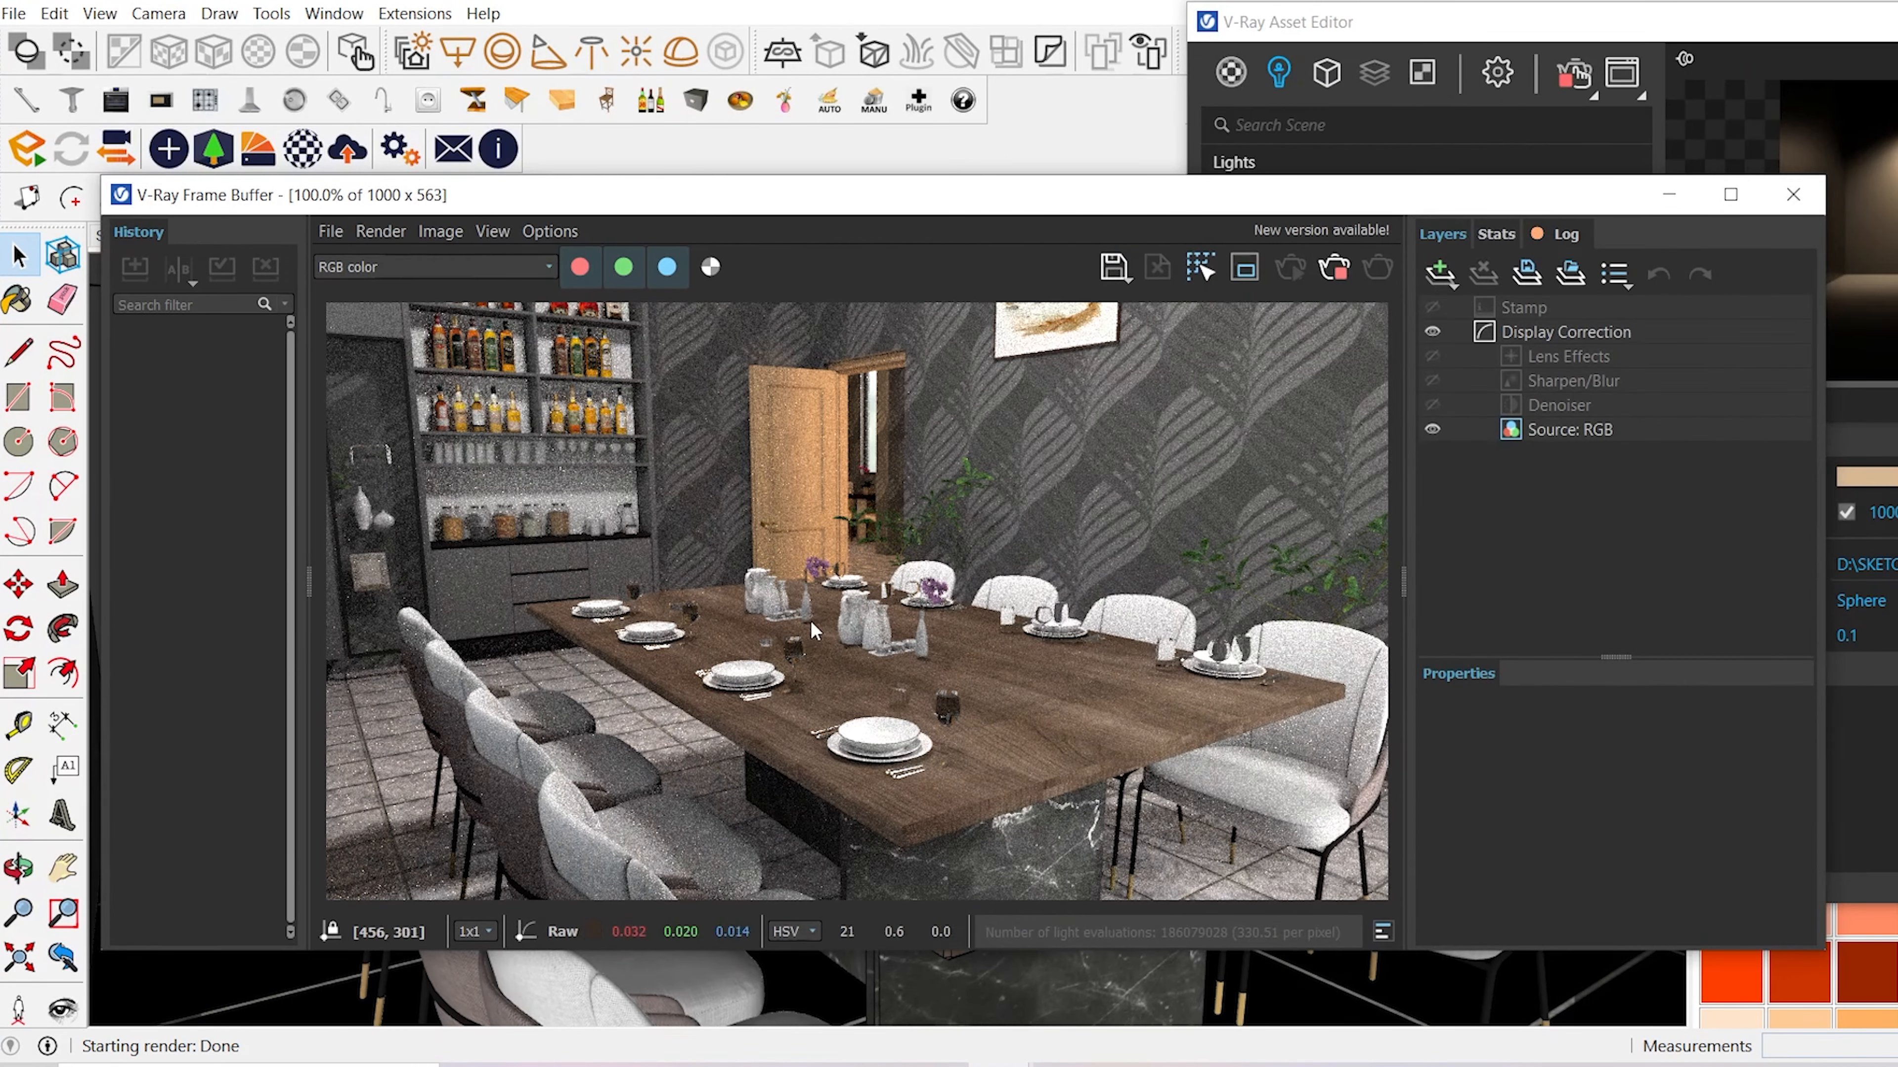
left_click(1382, 24)
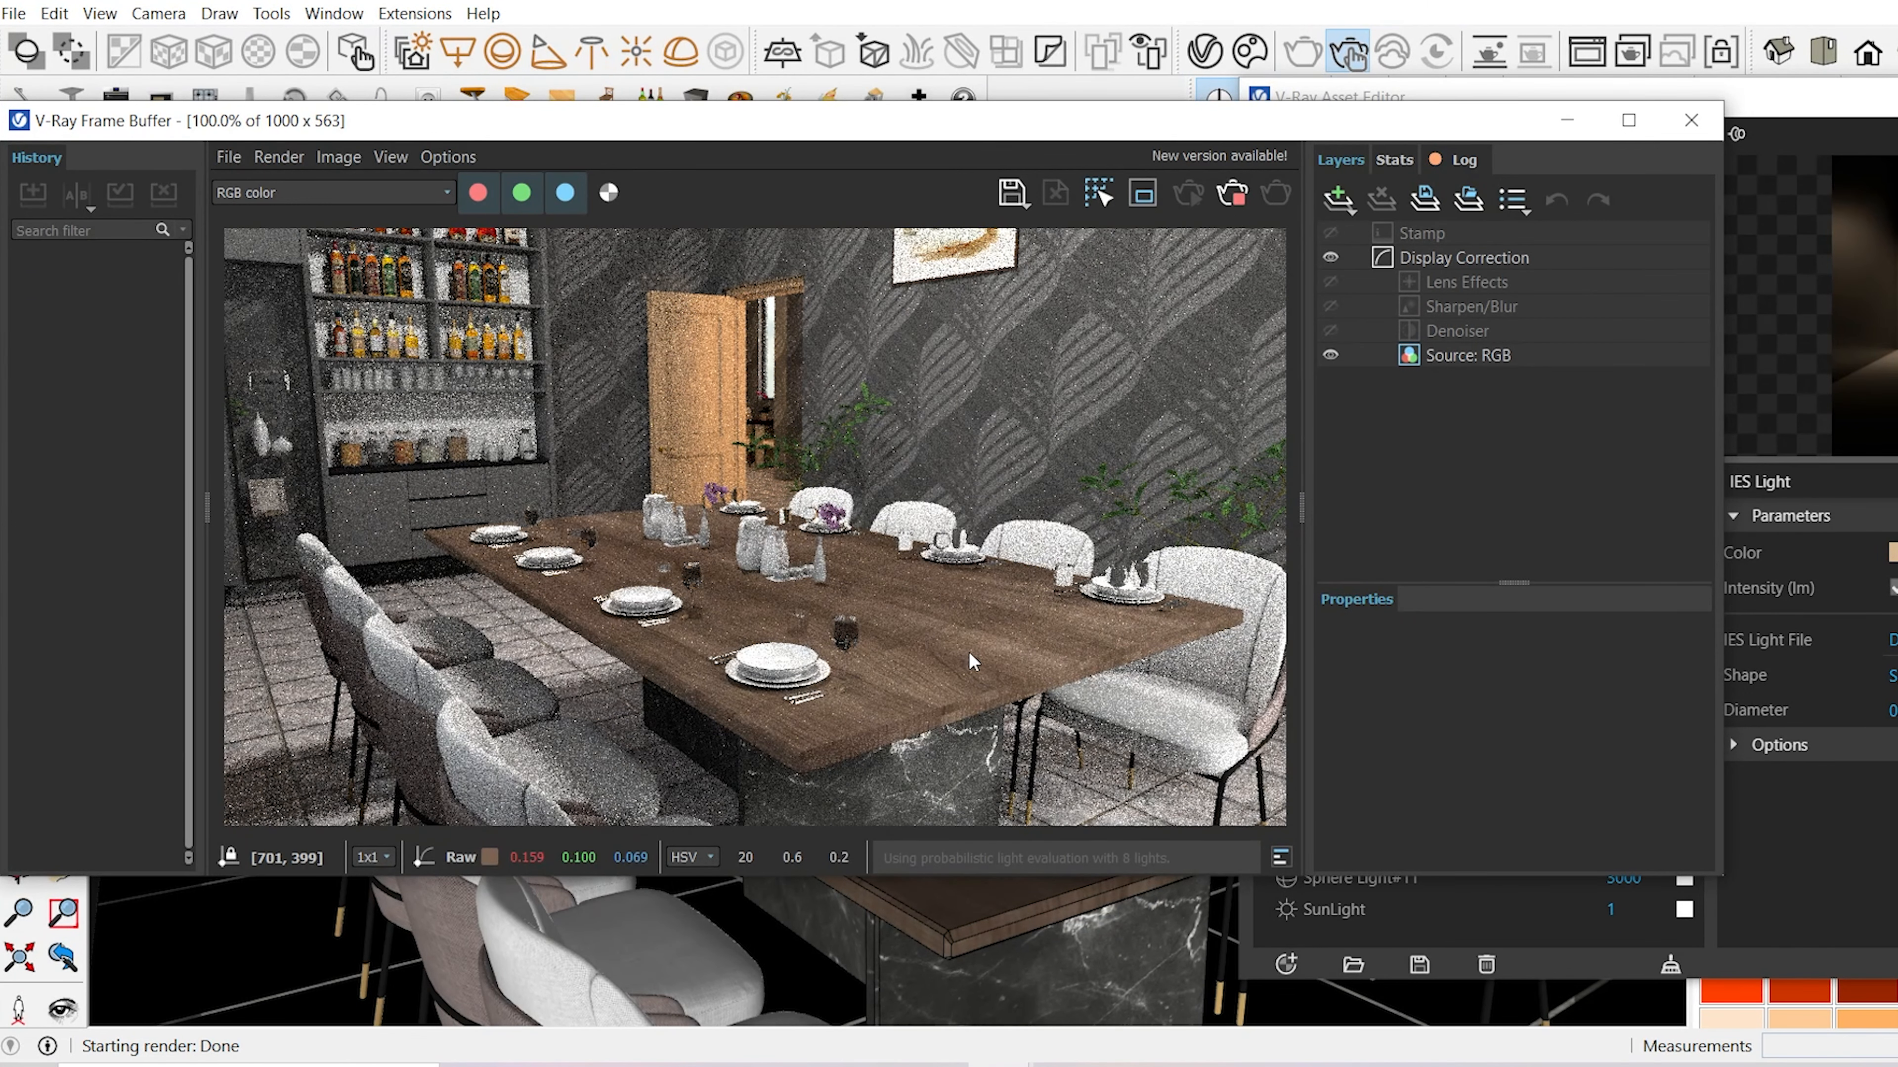
- Load a different IES file from the ies-lights-pack folder into the first IES Light
left_click_drag(1264, 123, 1174, 164)
left_click(1204, 52)
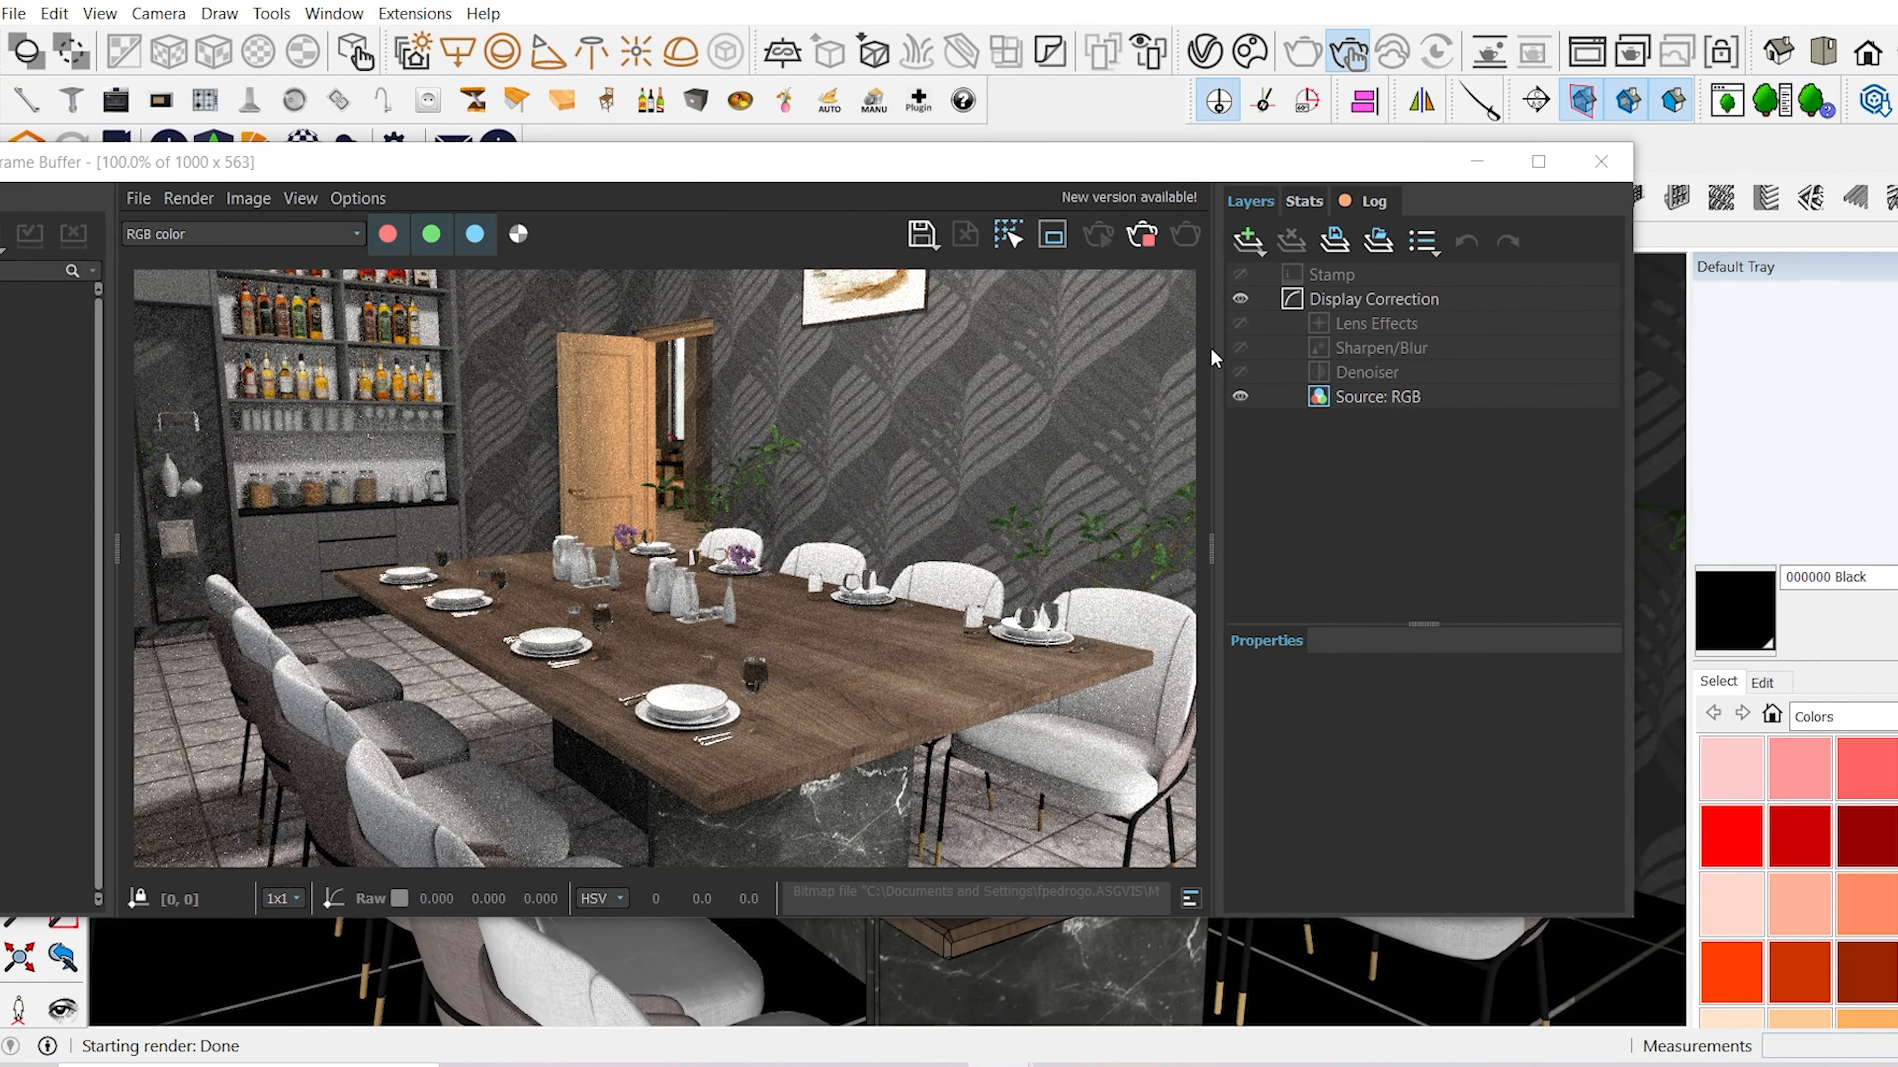
left_click(1204, 51)
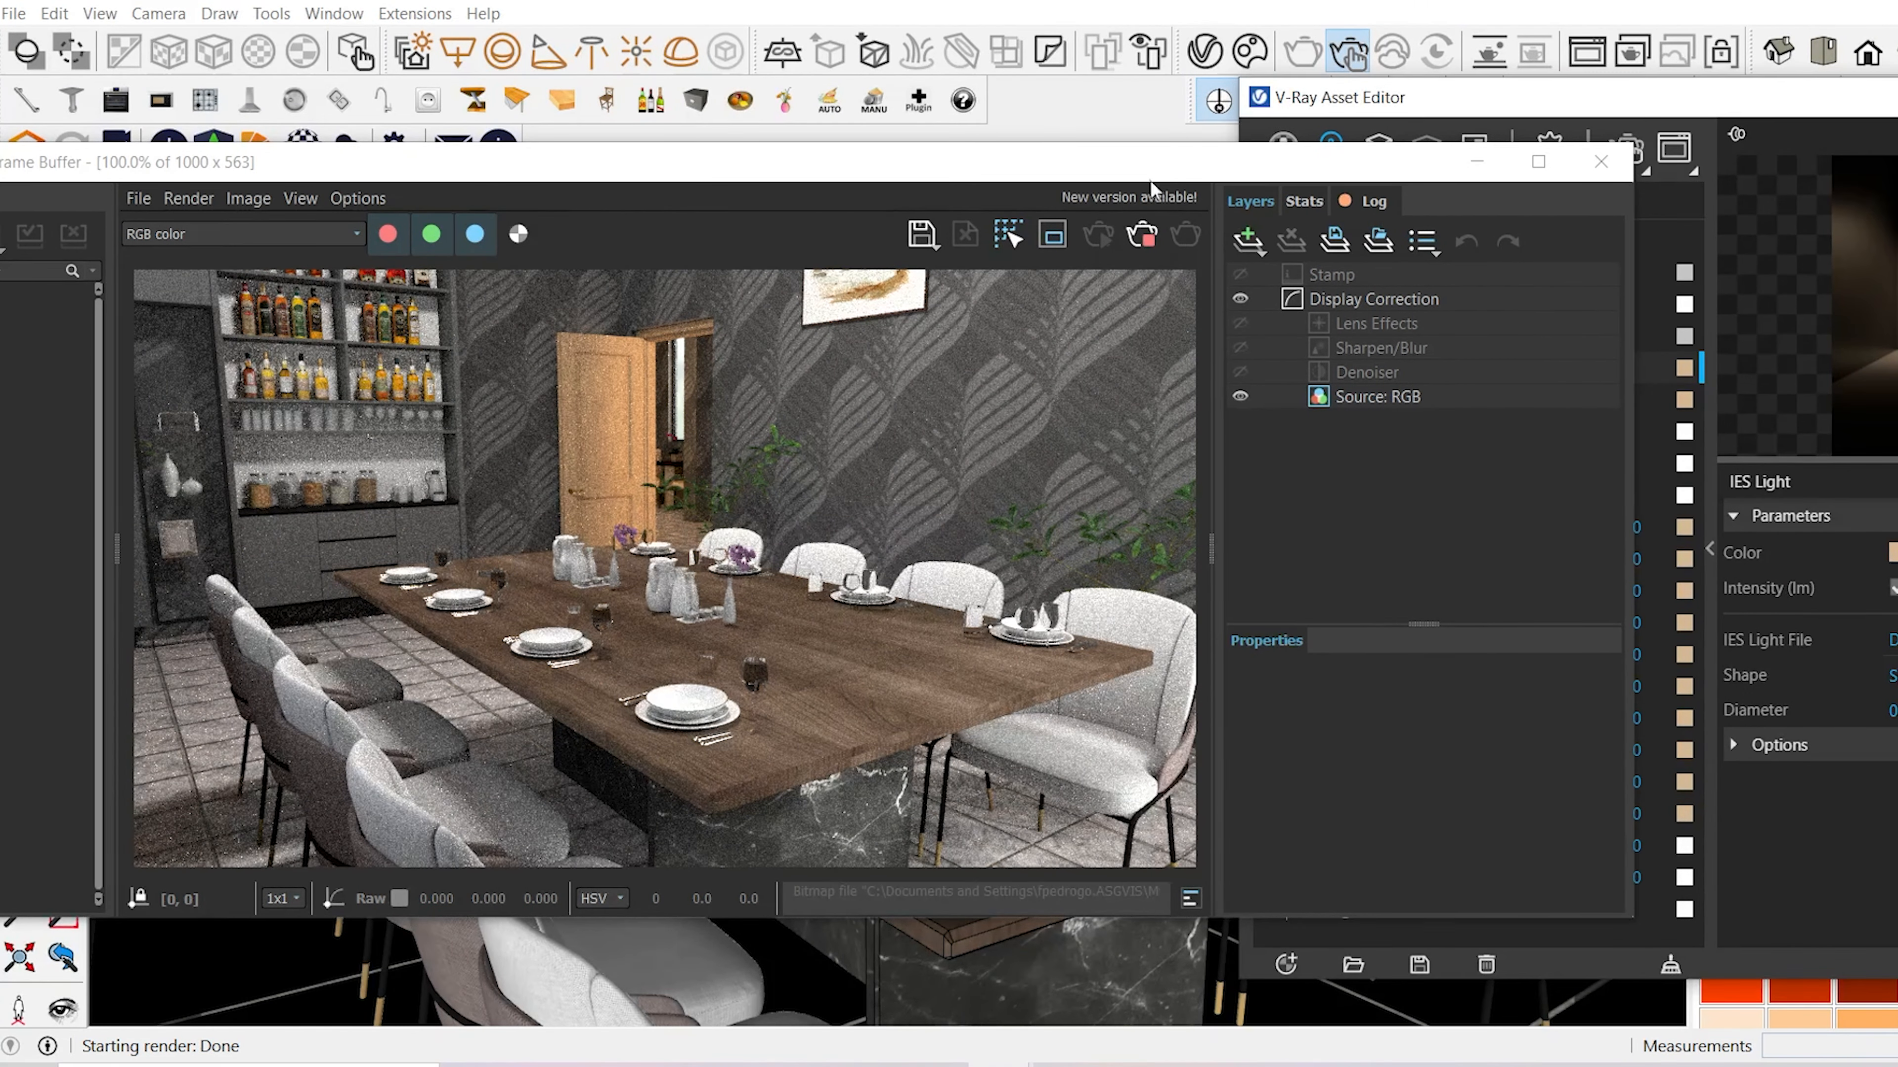
left_click(1251, 51)
left_click_drag(1606, 103, 1162, 7)
left_click(1785, 545)
left_click(1253, 418)
left_click(1591, 621)
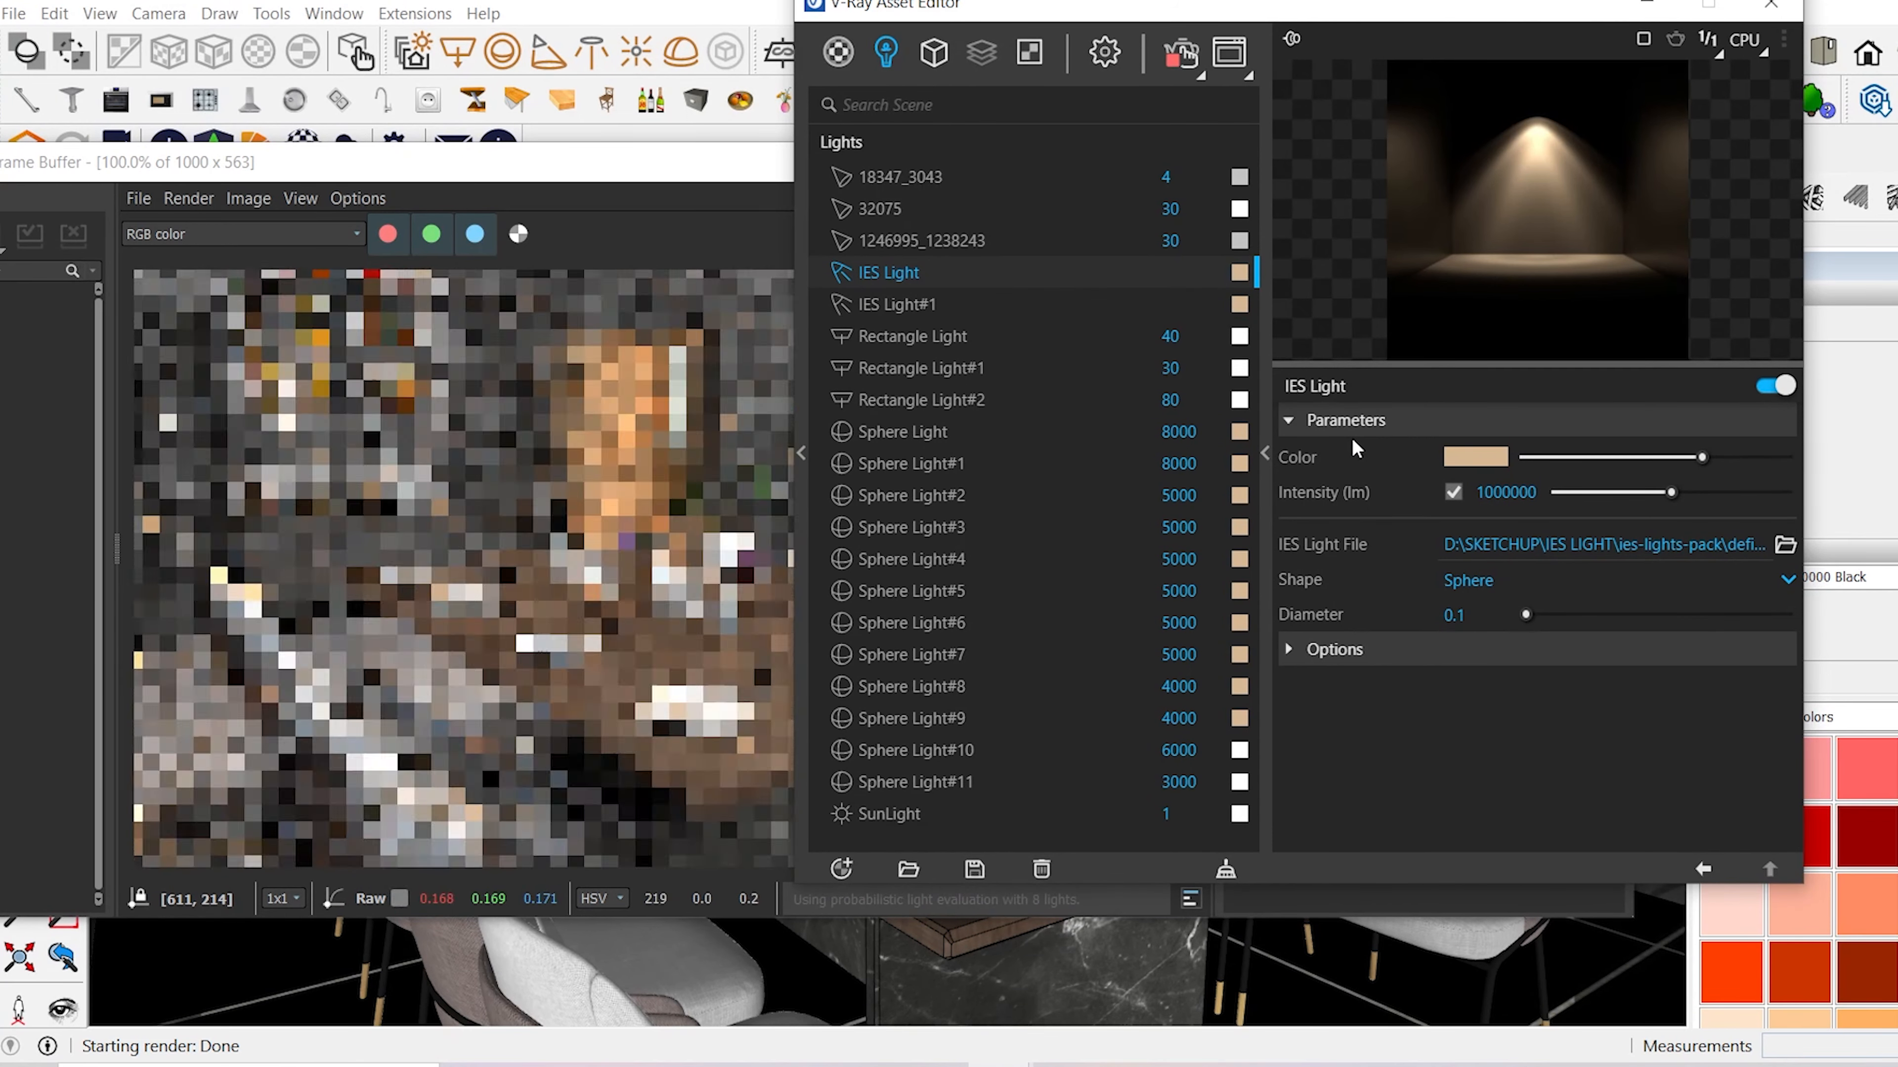
- Load the same IES file into IES Light#1 and raise its intensity to 1662005 lm
left_click_drag(1380, 16, 1468, 35)
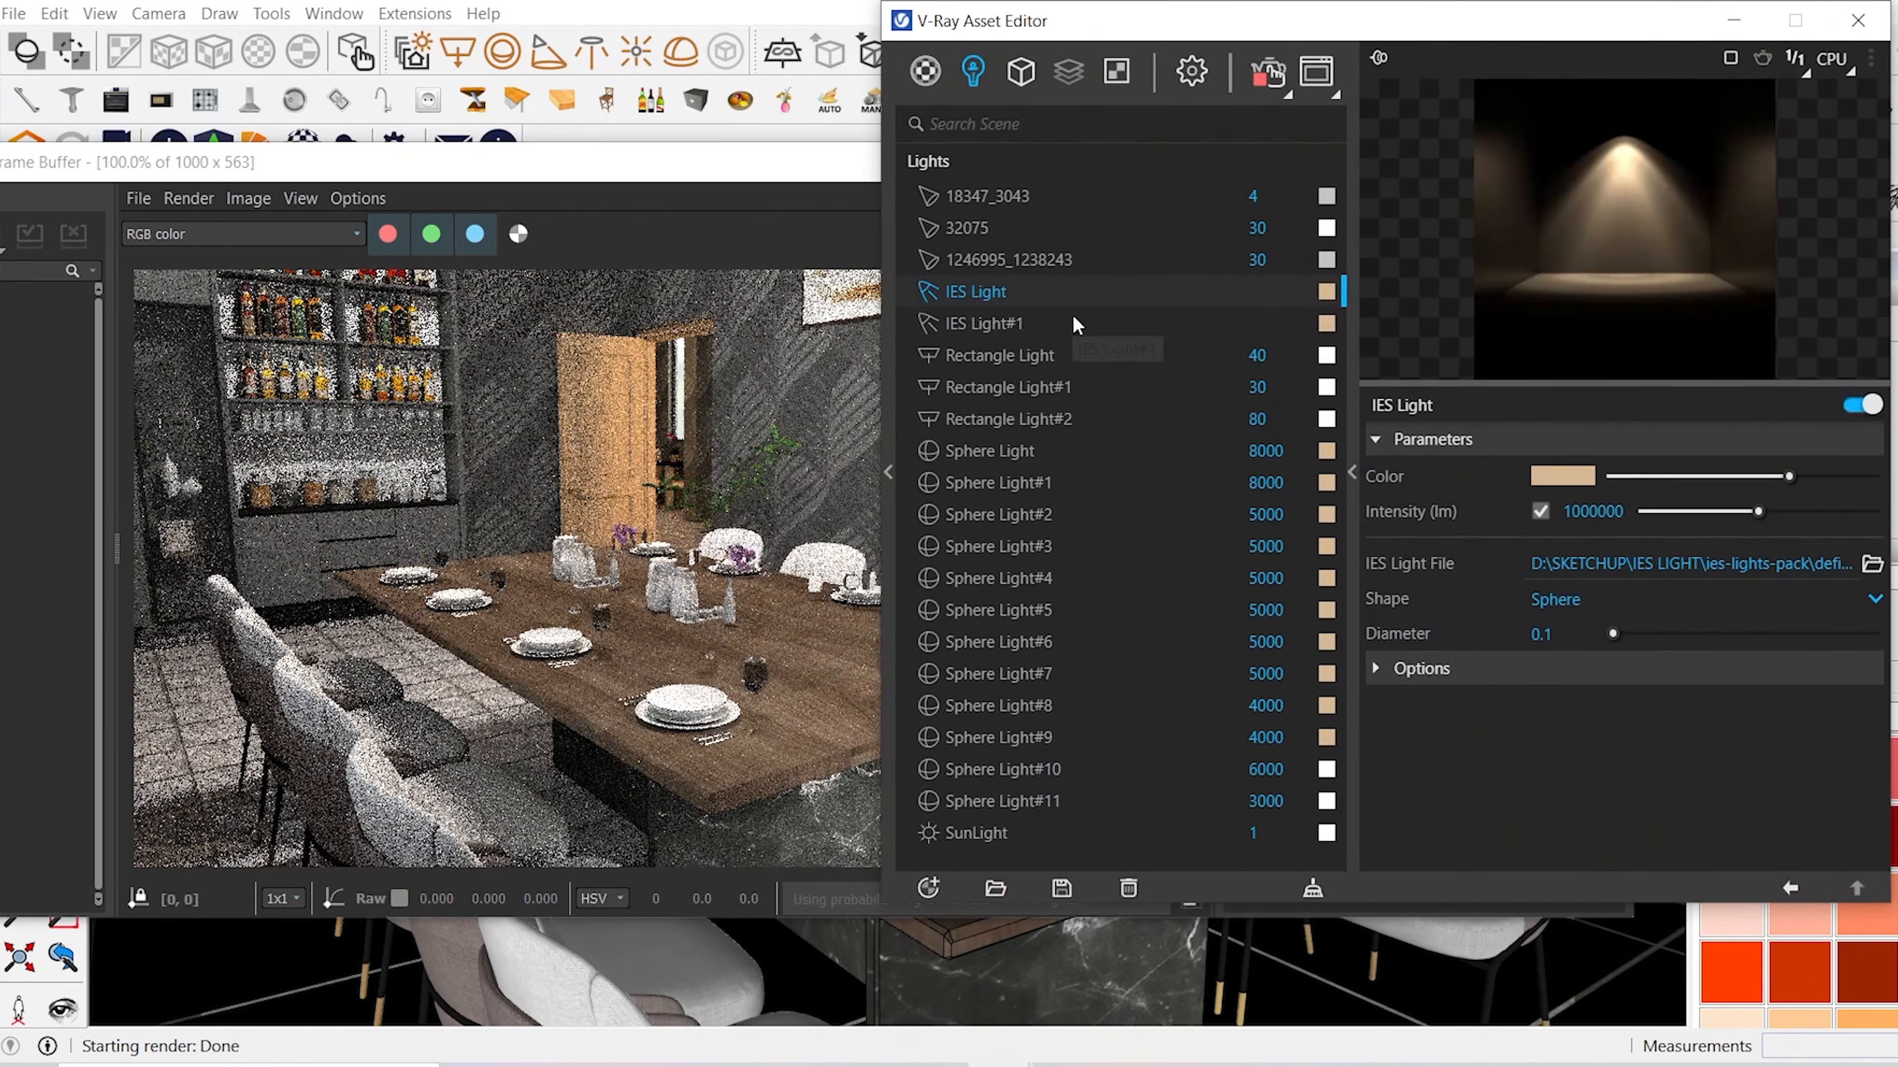
left_click(986, 323)
left_click(1871, 562)
left_click(1340, 433)
left_click(1644, 635)
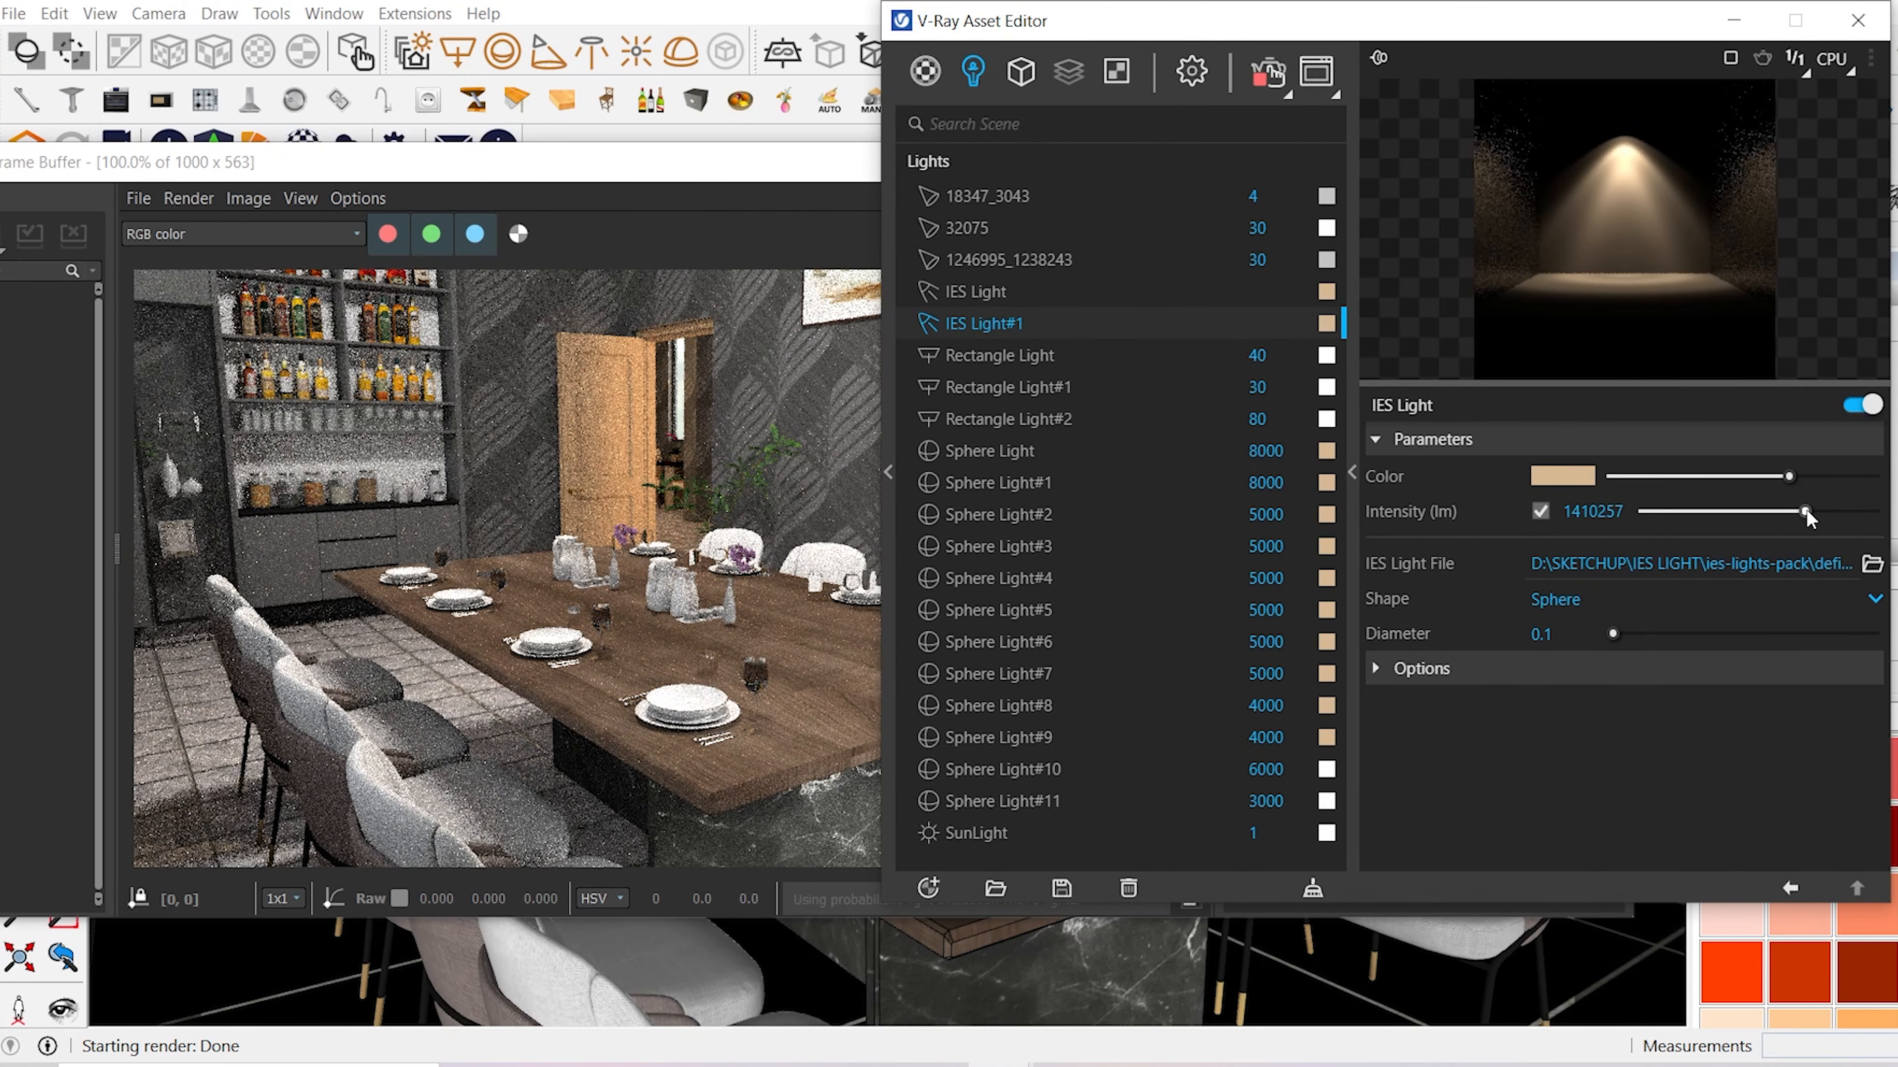
left_click_drag(1758, 513, 1822, 488)
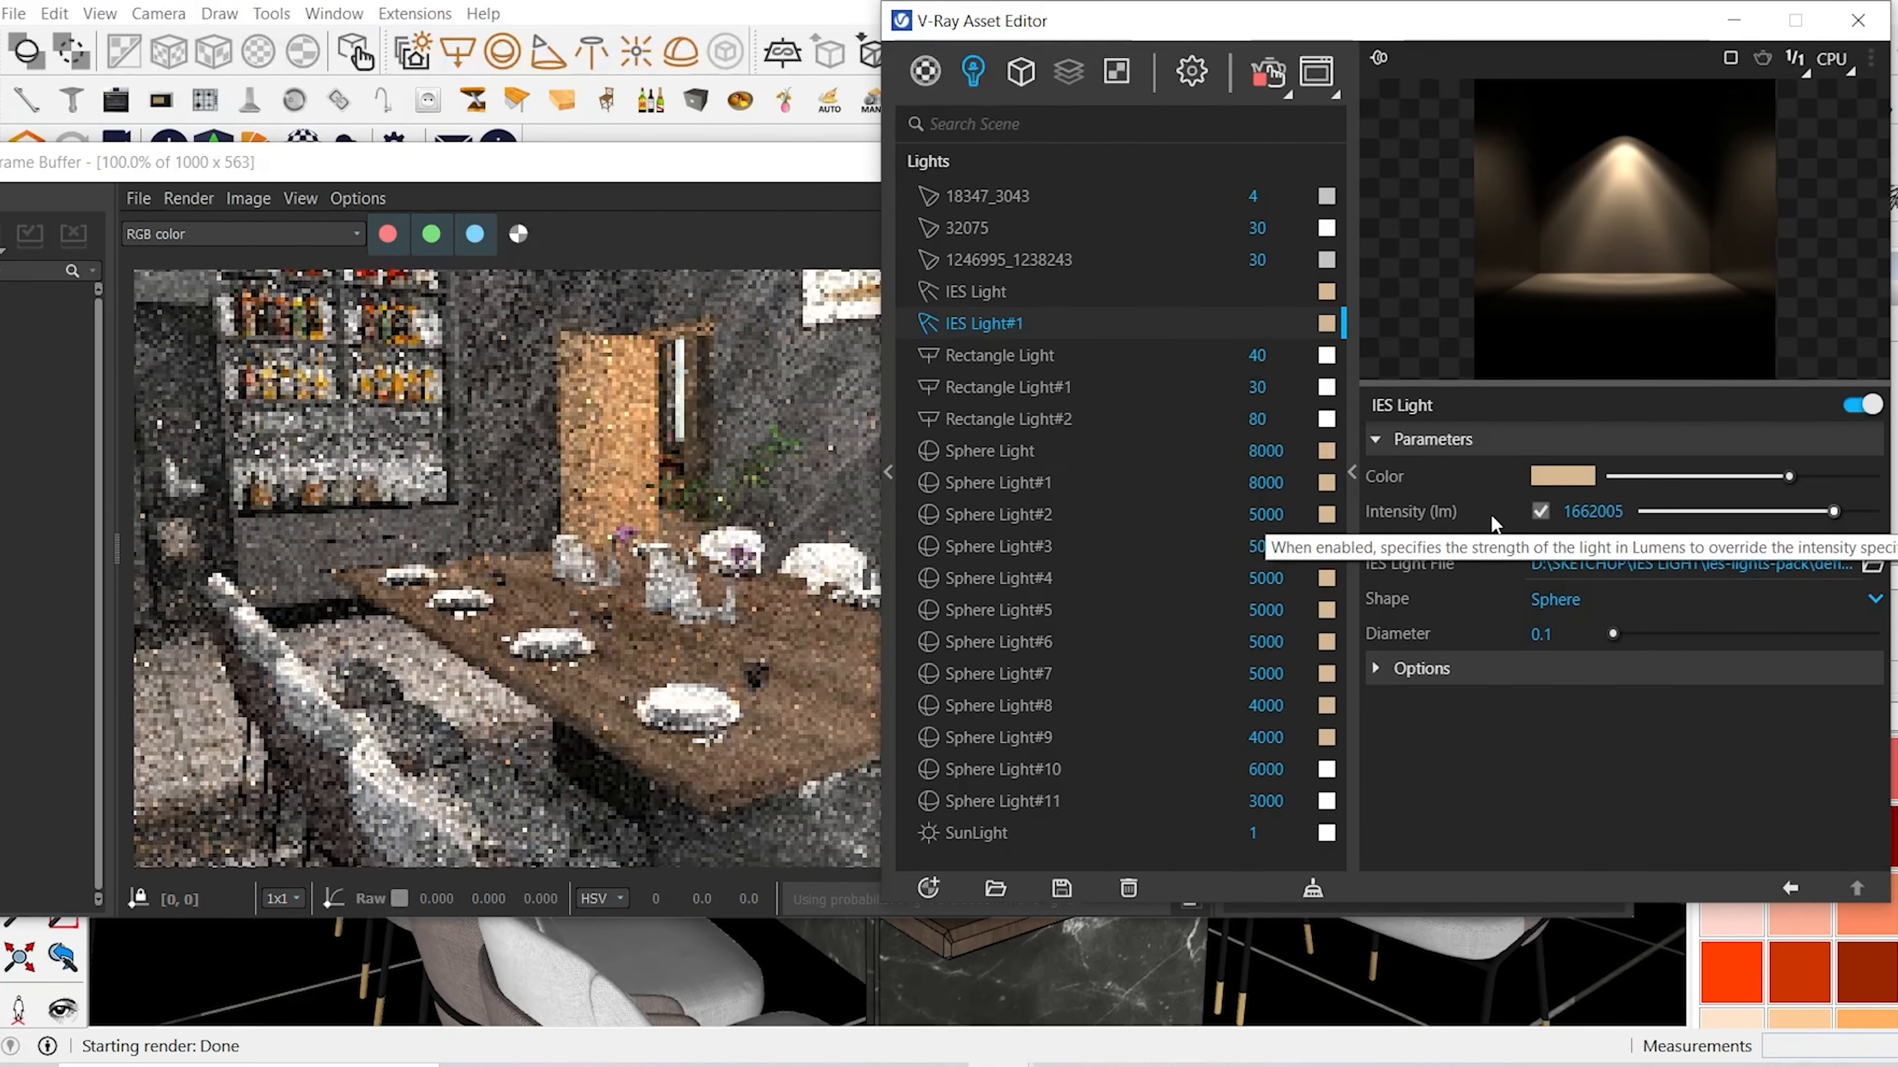
- Stop the interactive render and close the Asset Editor and the Frame Buffer
left_click_drag(1300, 31, 1293, 123)
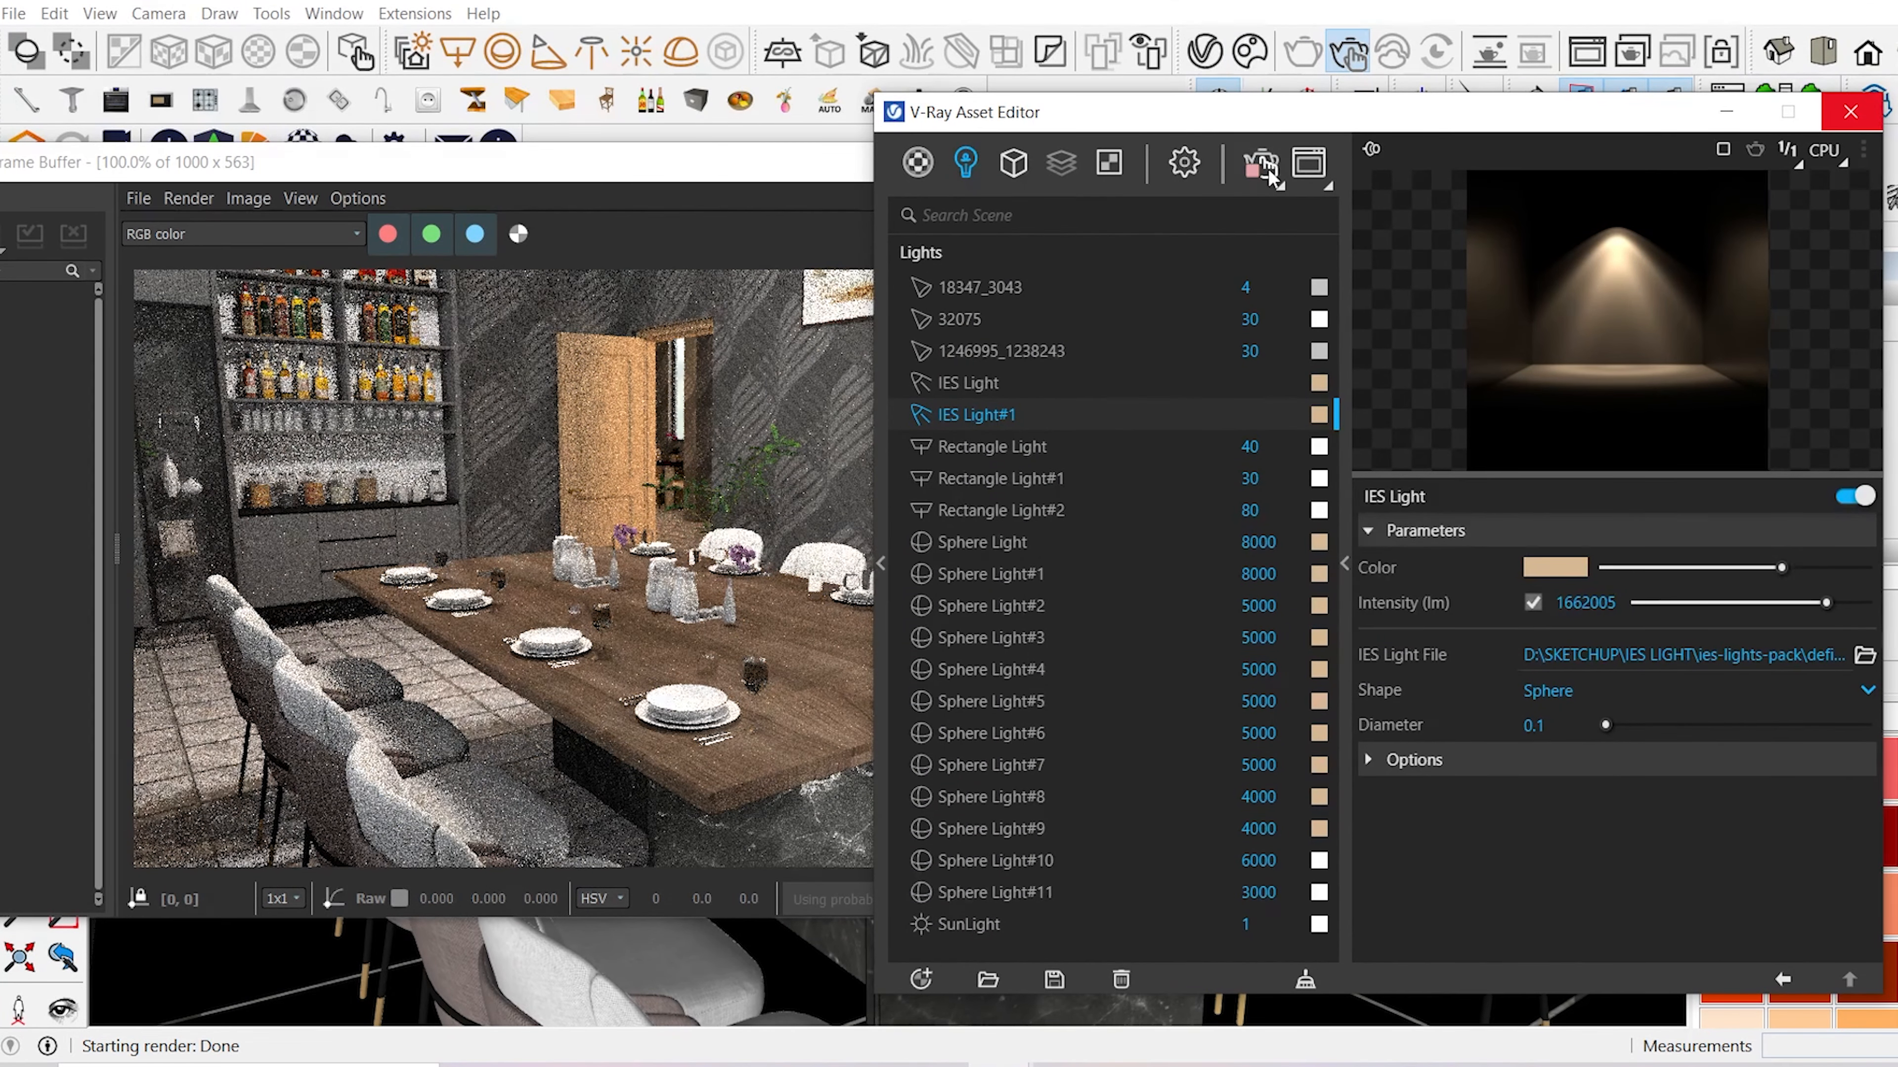
left_click(1851, 111)
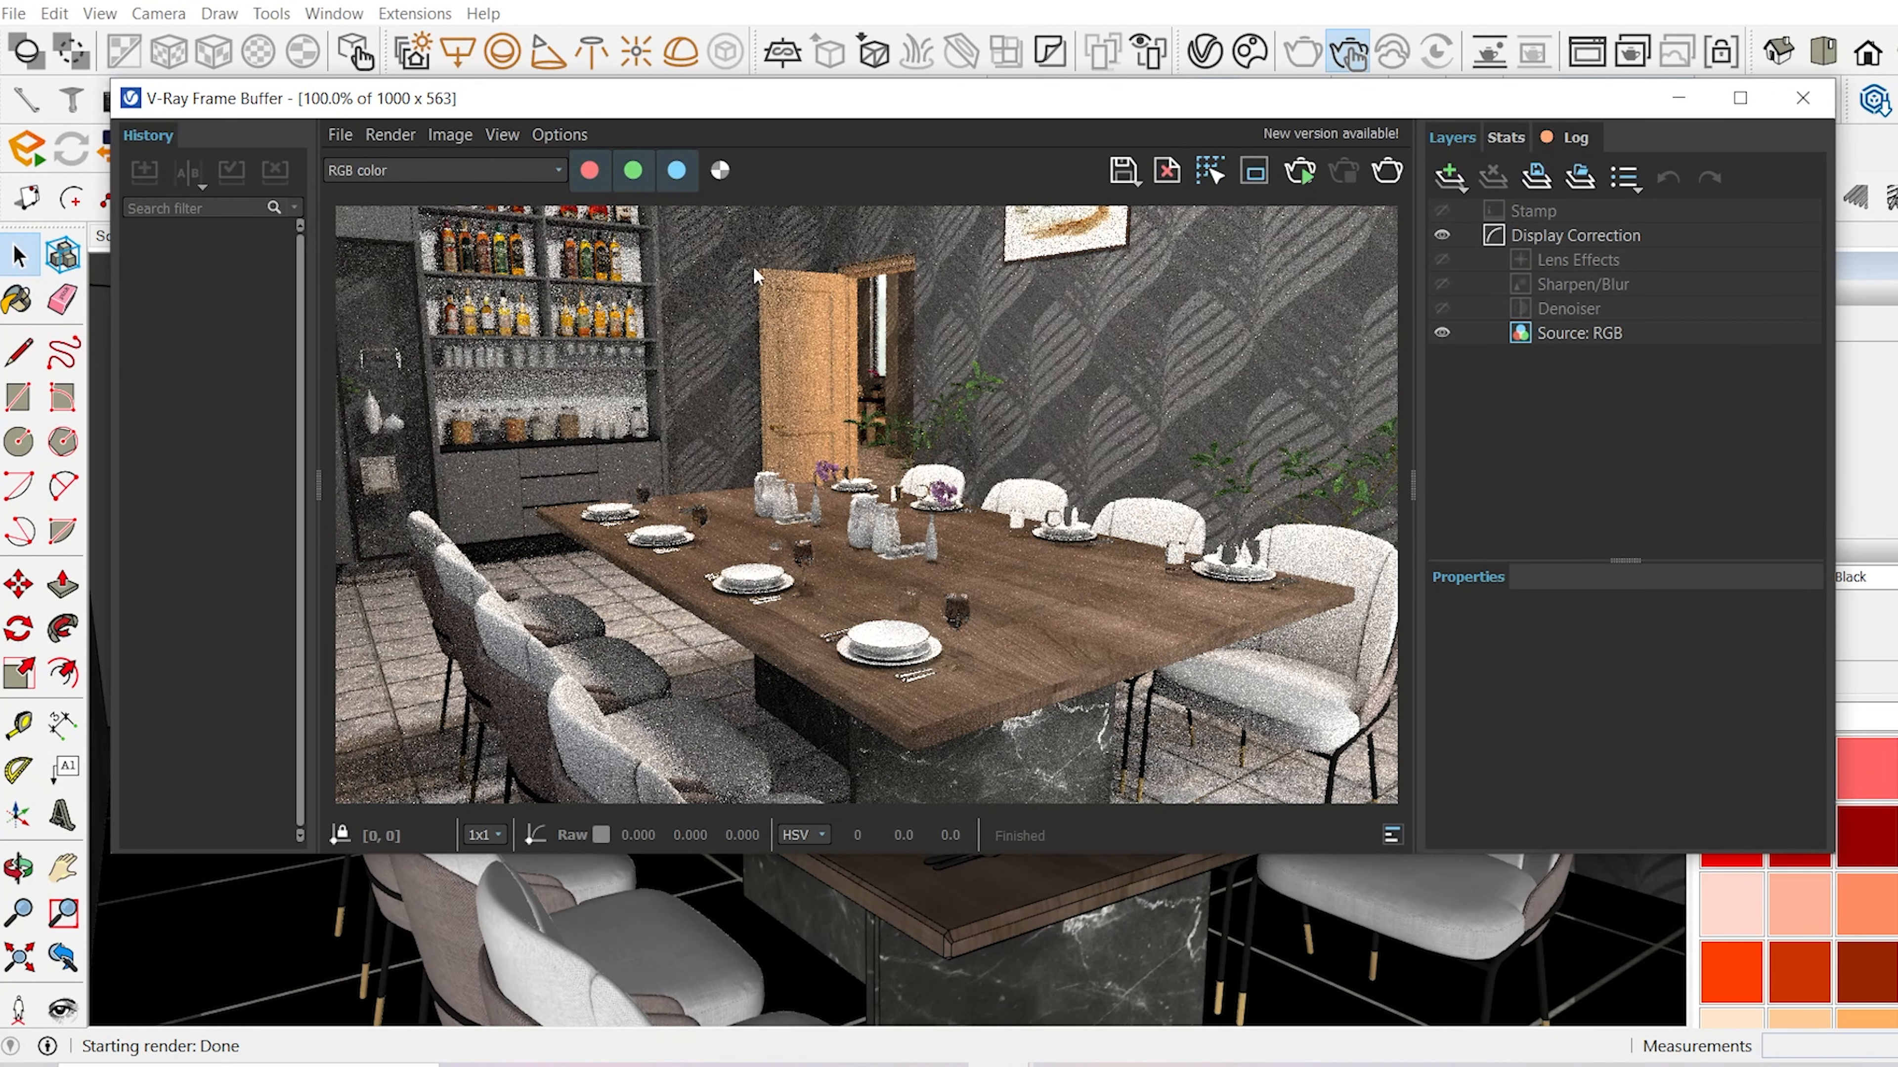
left_click(1803, 98)
- Move the sphere light component beside the staircase in the hall behind the dining room door
scroll(907, 496, "up", 8)
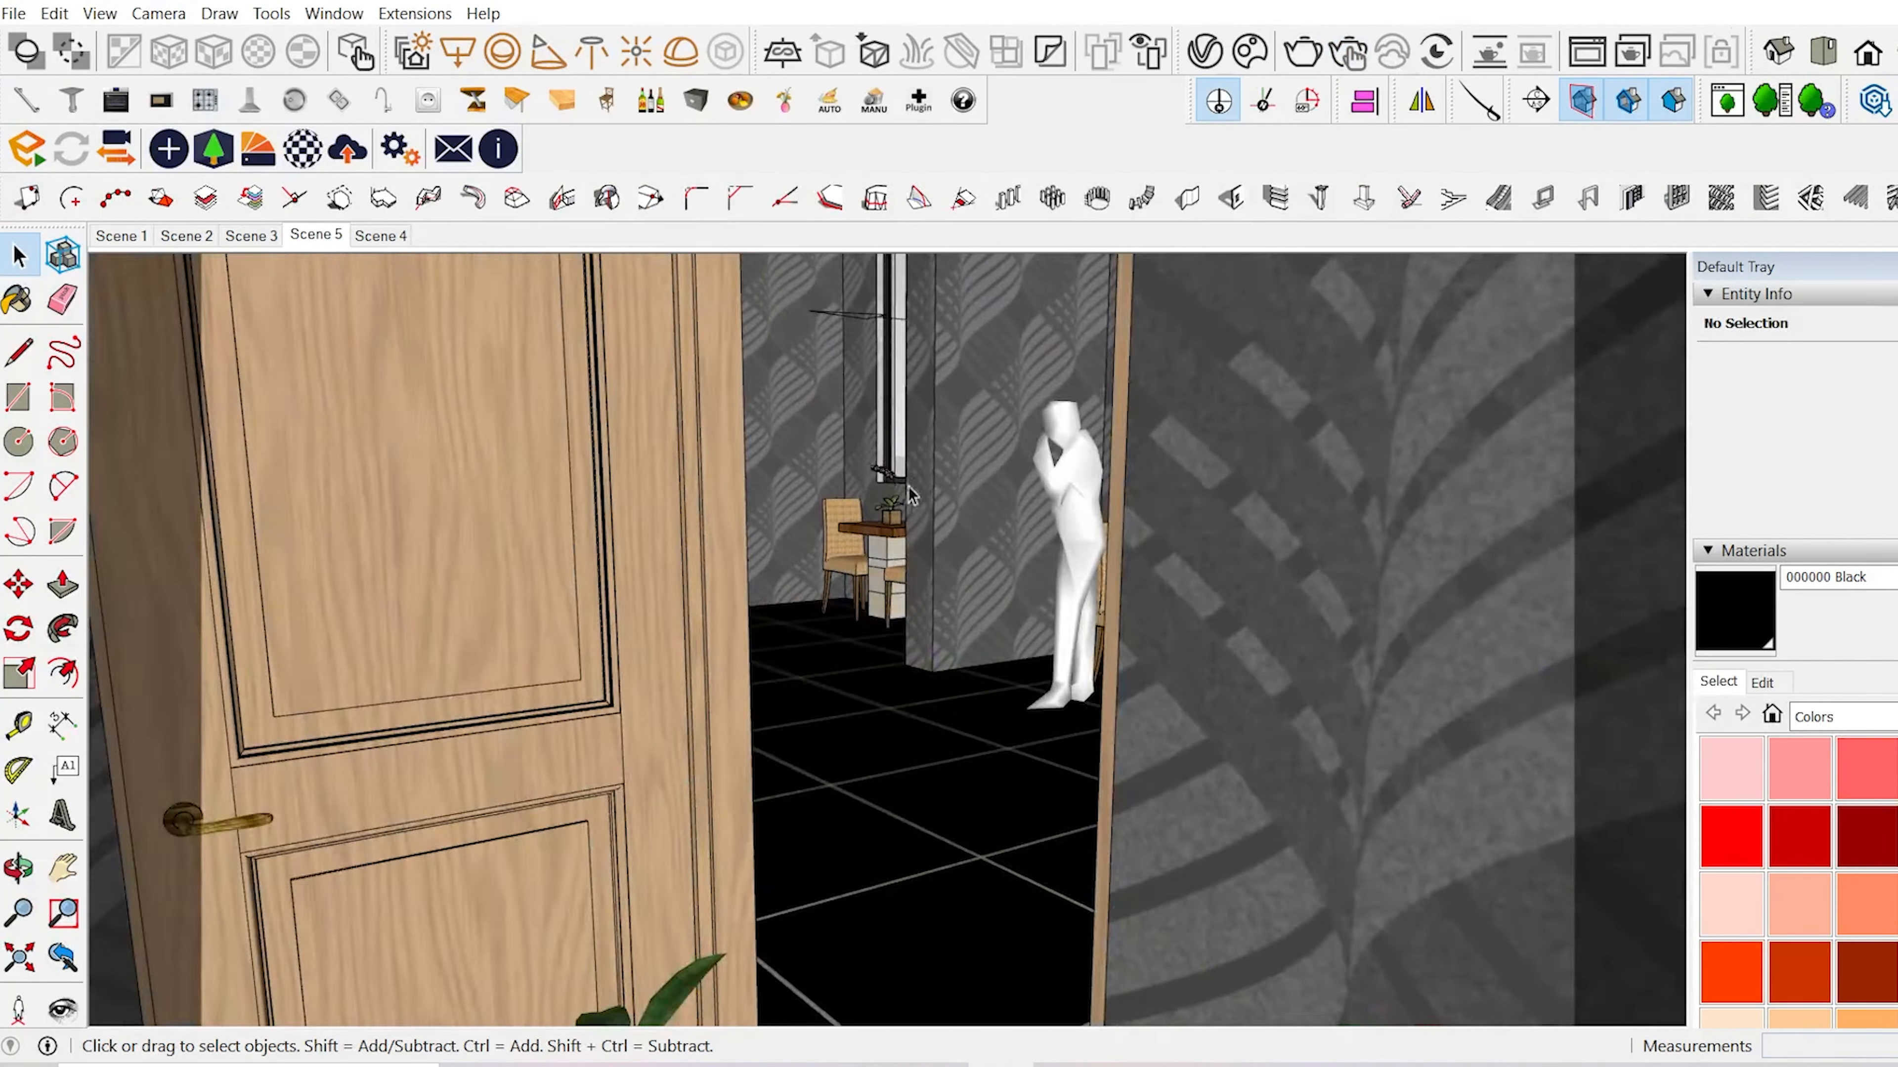
mouse_move(906, 496)
middle_mouse_down()
mouse_move(1063, 592)
mouse_move(804, 665)
mouse_move(1020, 622)
mouse_move(927, 695)
middle_mouse_up()
scroll(804, 665, "down", 5)
left_click(1339, 490)
left_click(1343, 477)
key("m")
left_click(1529, 394)
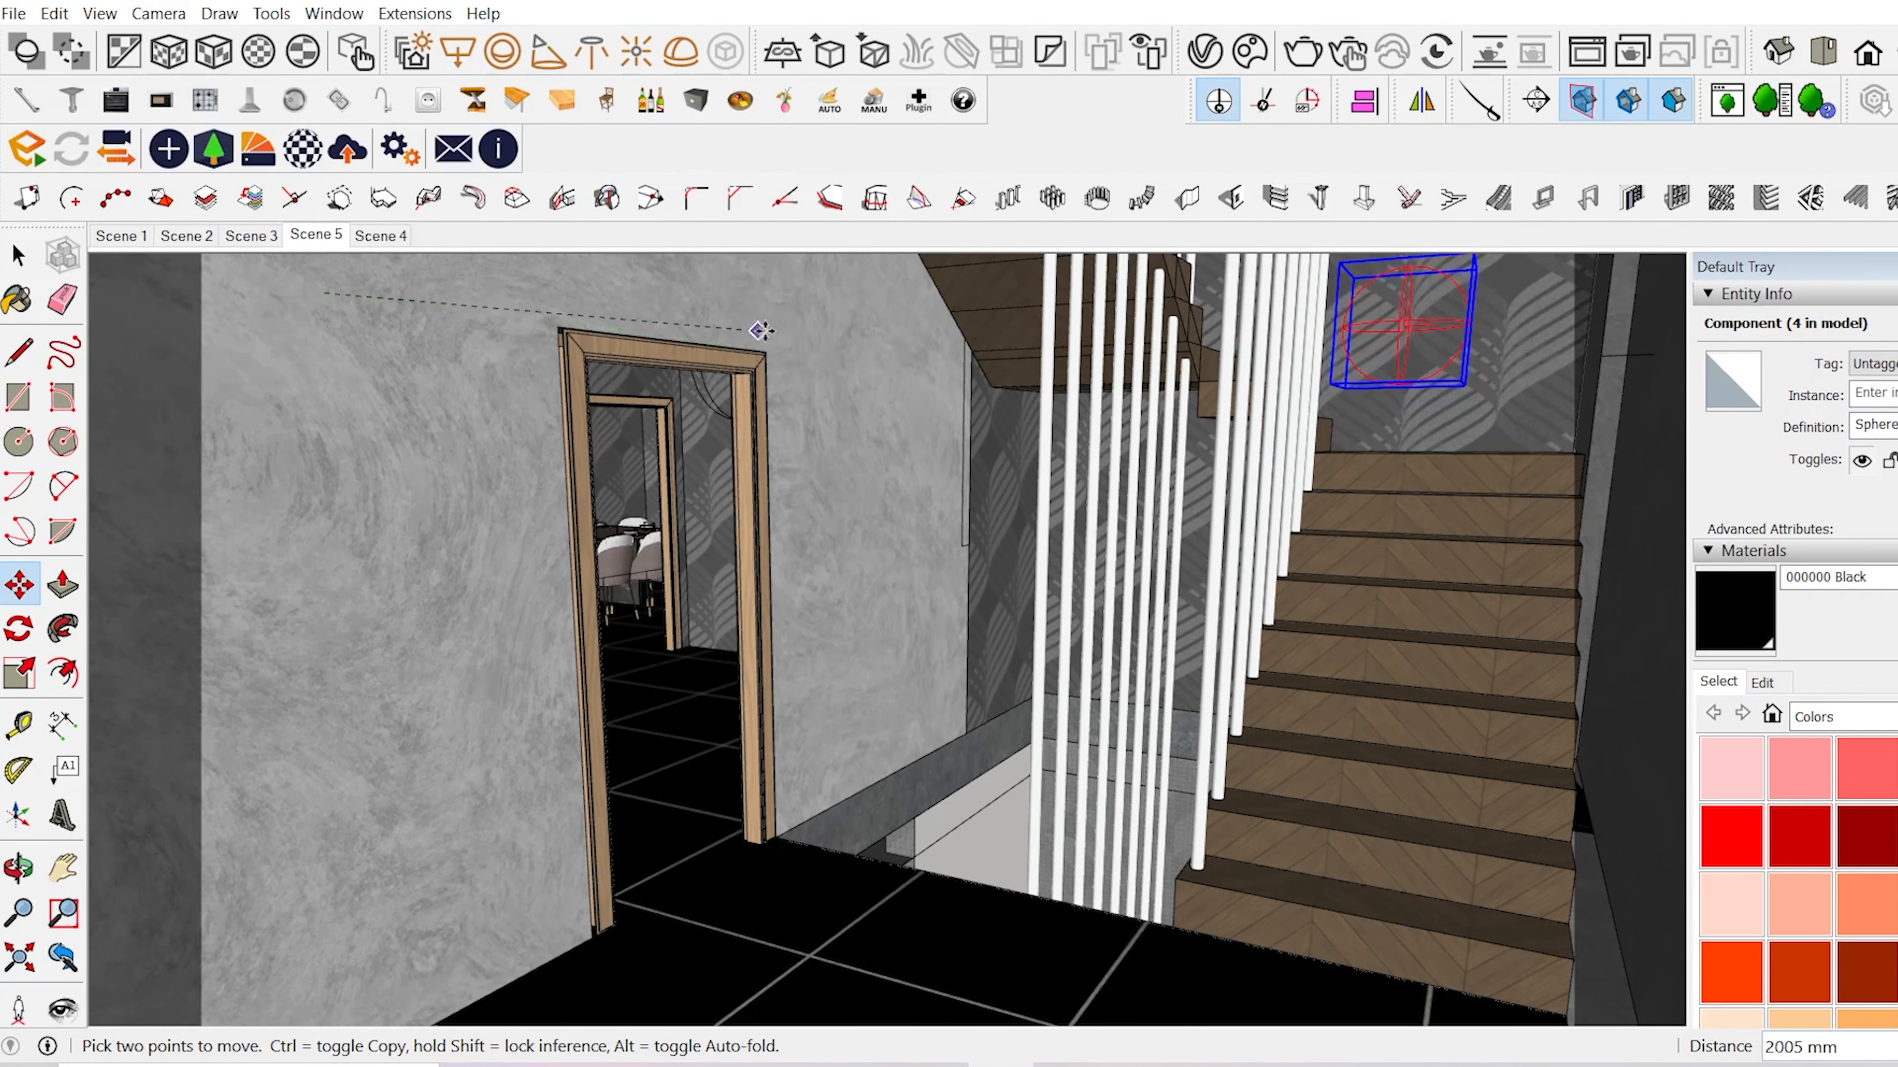
left_click(894, 364)
key("space")
mouse_move(893, 364)
middle_mouse_down()
mouse_move(555, 696)
mouse_move(733, 548)
mouse_move(635, 605)
middle_mouse_up()
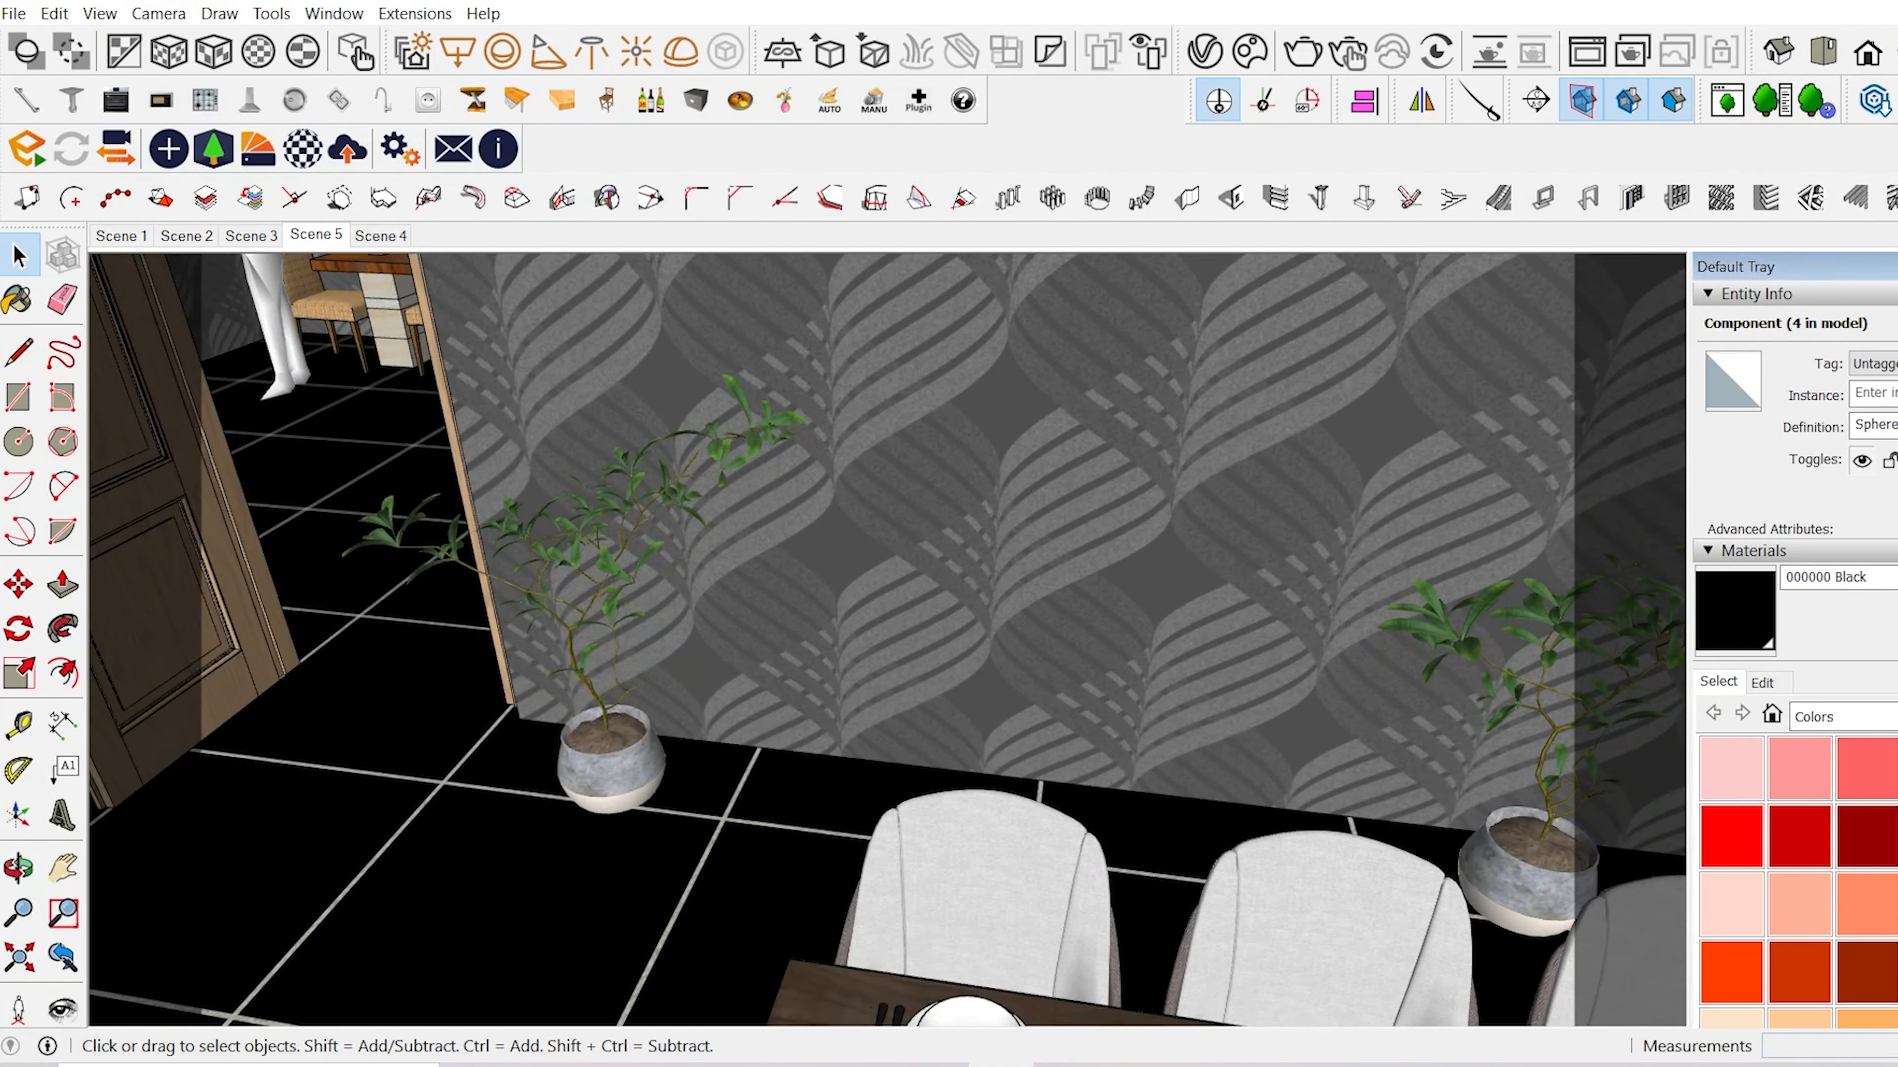
- Sample the Marble_Tile_55 floor material and set its reflection colour to white
key("b")
left_click(717, 911, "alt")
left_click(1204, 52)
left_click_drag(1466, 116, 747, 4)
left_click(840, 461)
left_click(647, 649)
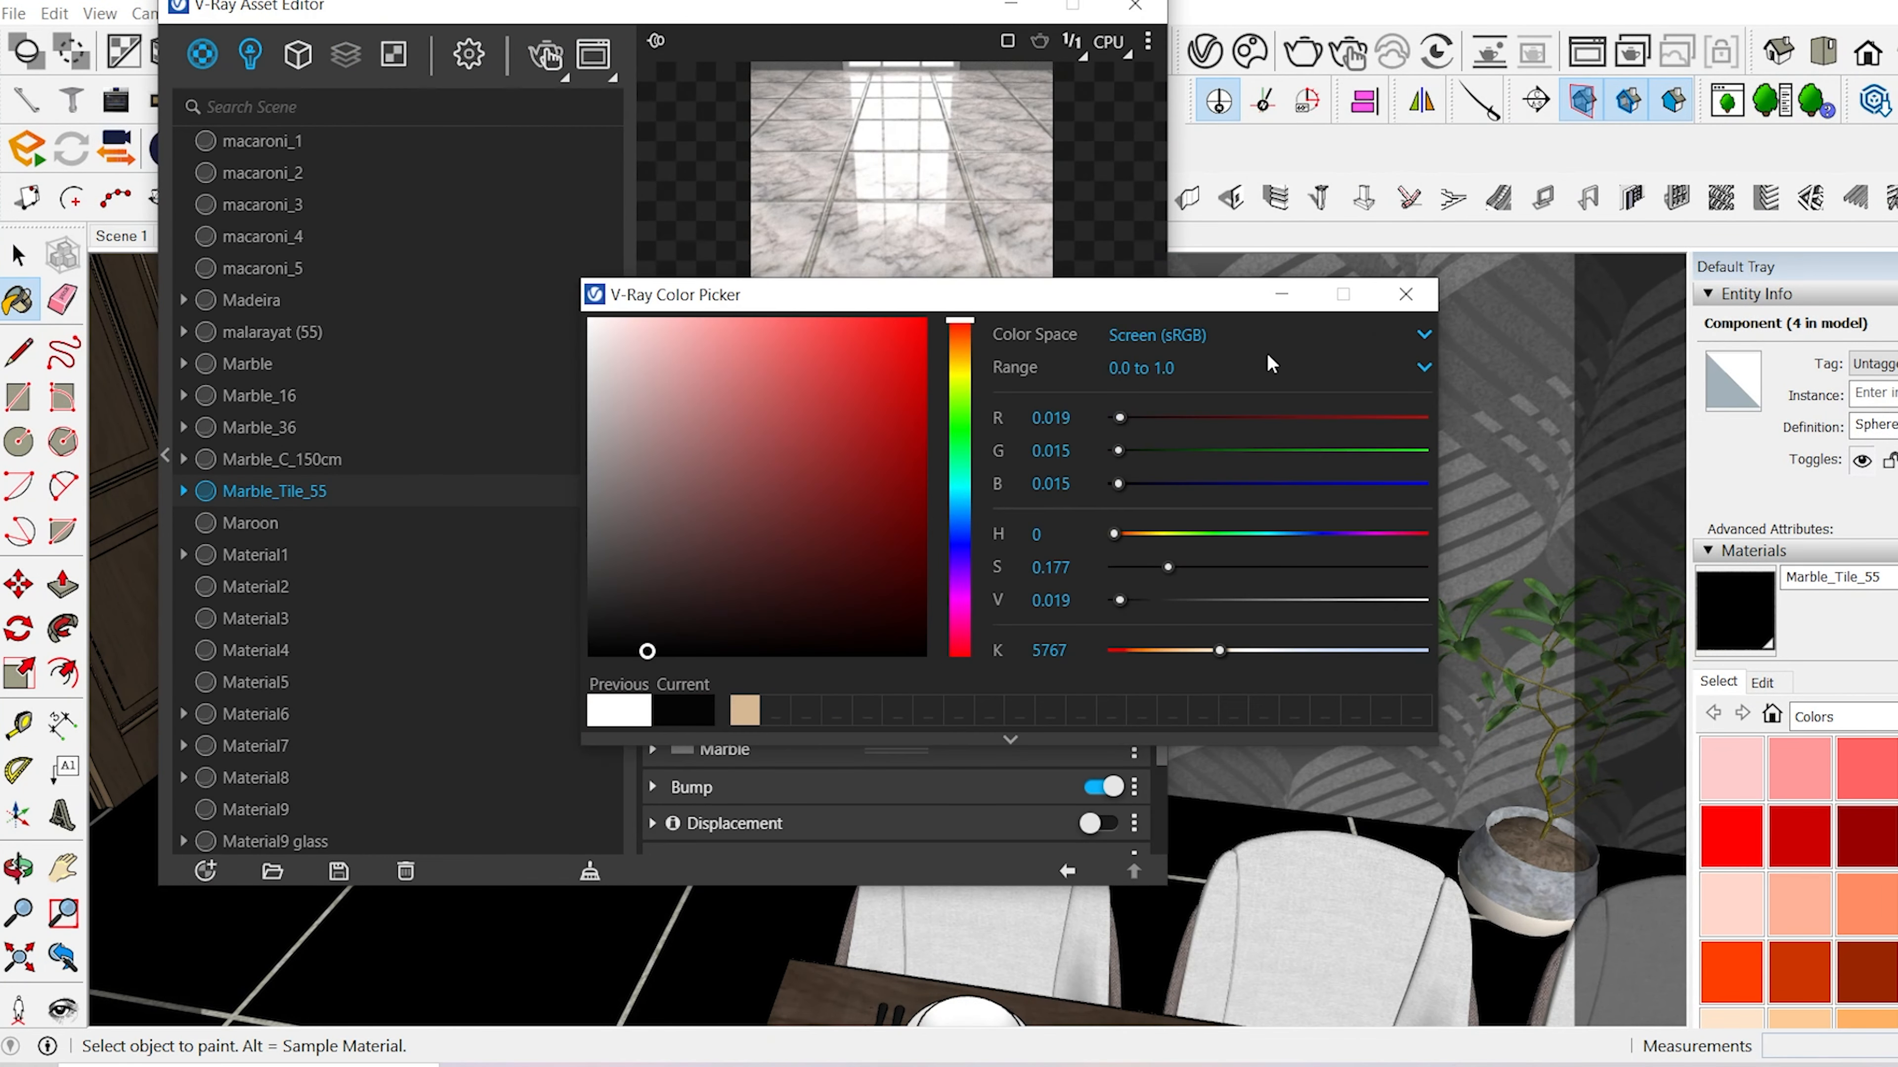
left_click_drag(648, 649, 581, 314)
left_click(1406, 293)
- Open the colour bitmap of the floor material's Marble layer and view the Marble_Tile_D2.jpg texture in the image viewer
left_click(836, 788)
scroll(813, 757, "down", 2)
left_click(691, 656)
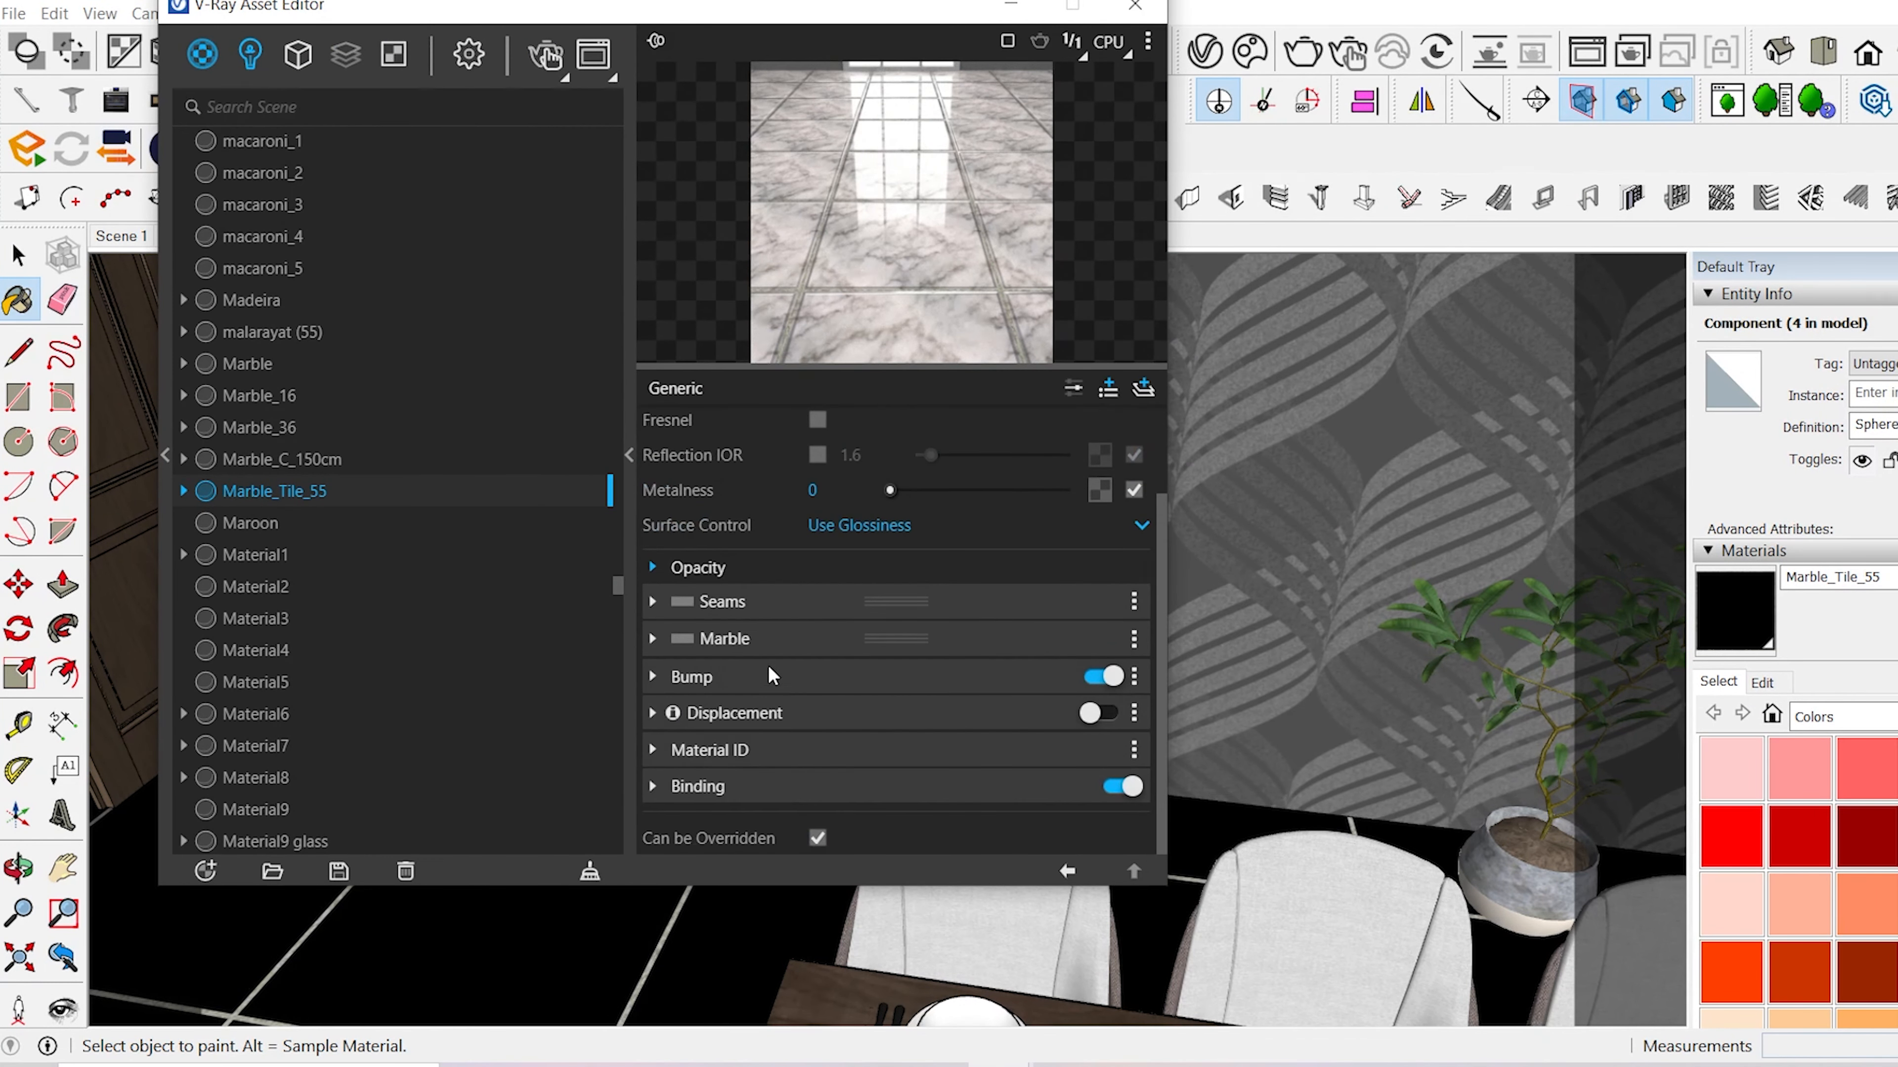
left_click(724, 618)
left_click(1102, 579)
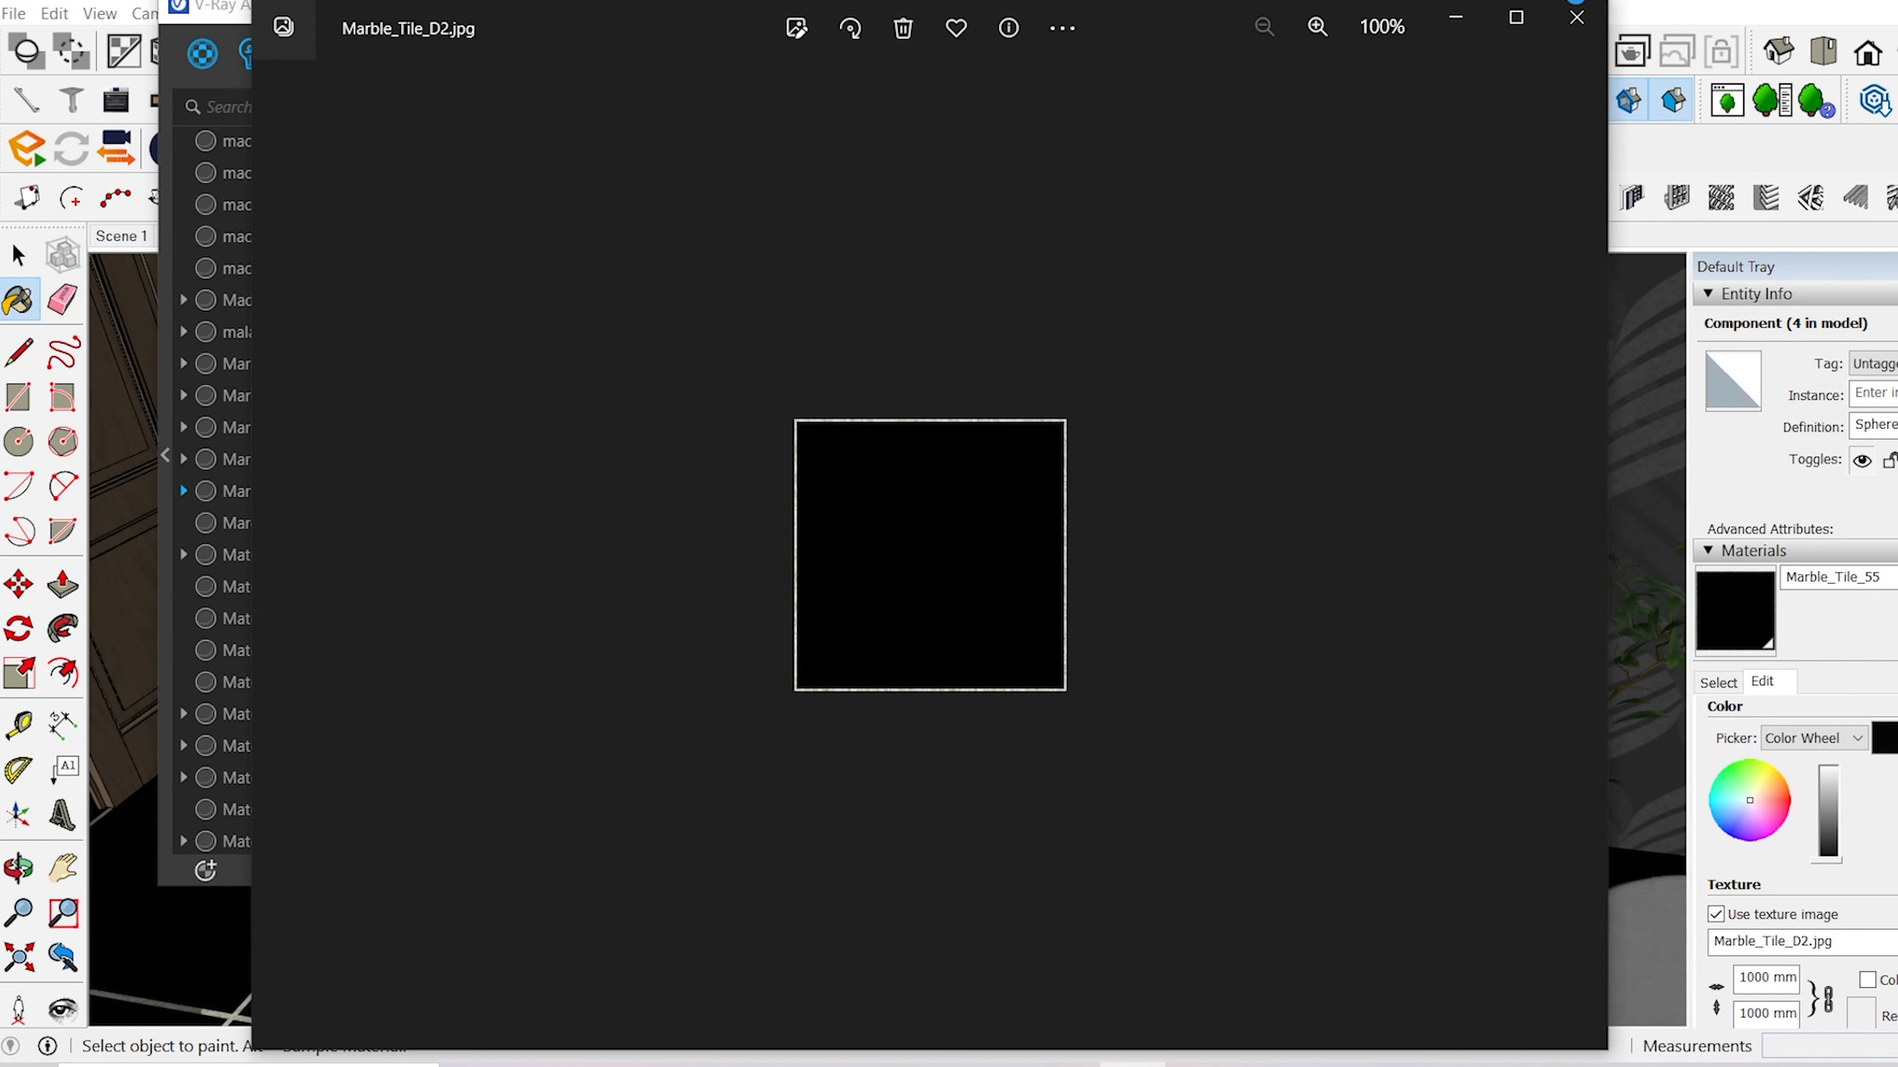
left_click(1576, 6)
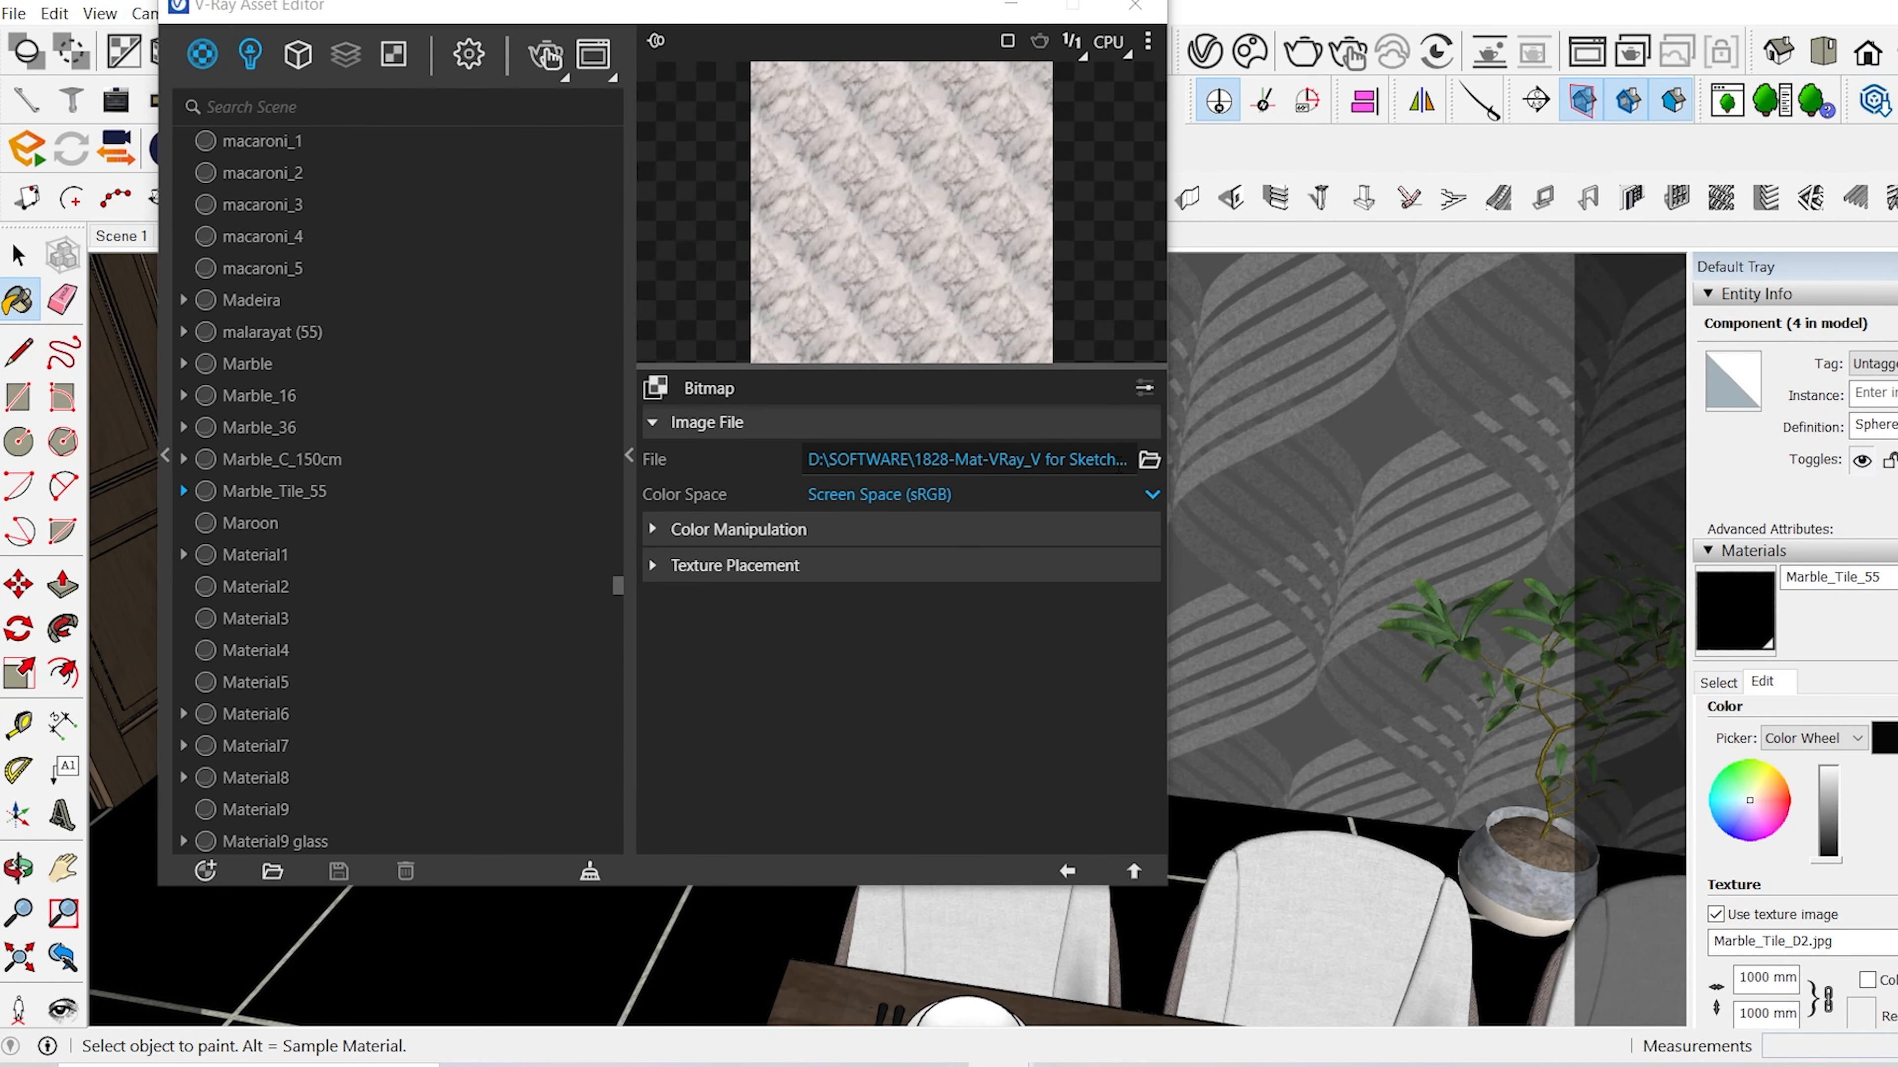
- Save the Marble_Tile_D2.jpg texture from the image viewer into the Saved Pictures folder
left_click(1149, 459)
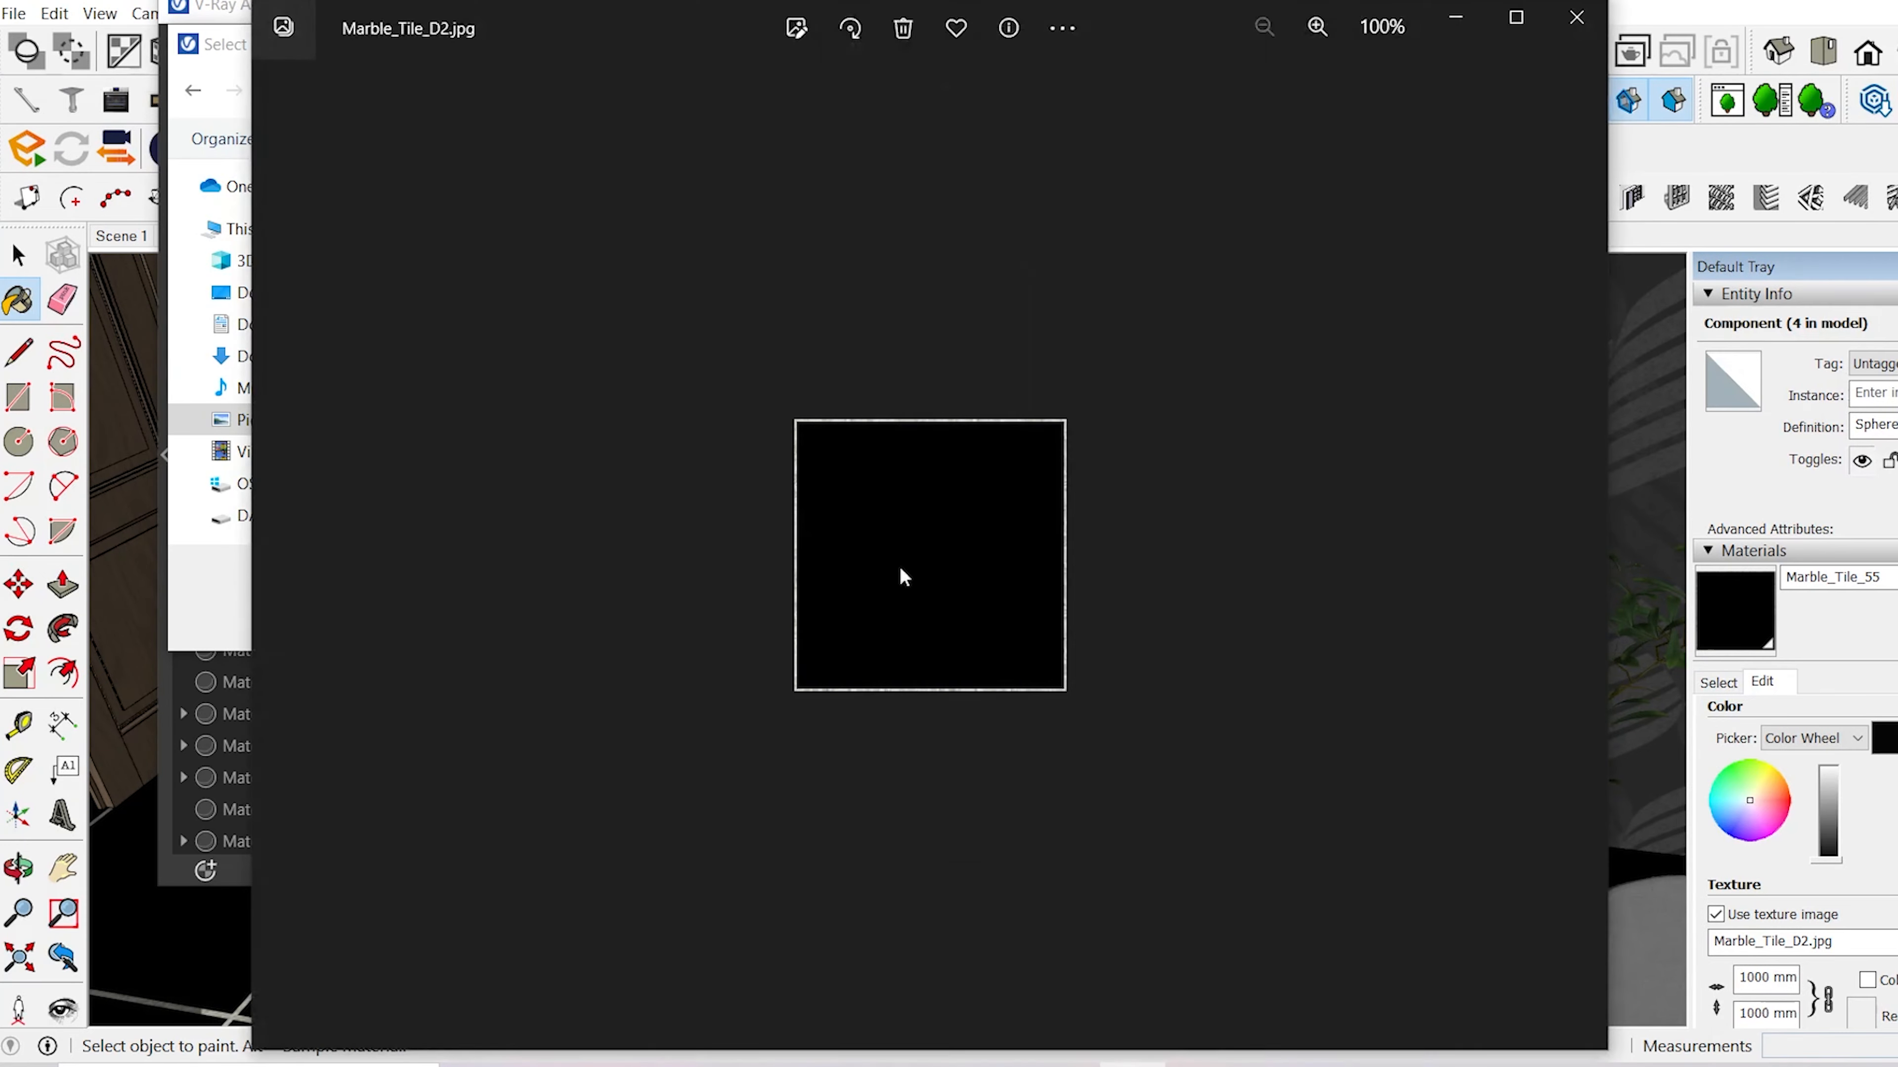
key("ctrl+s")
key("Return")
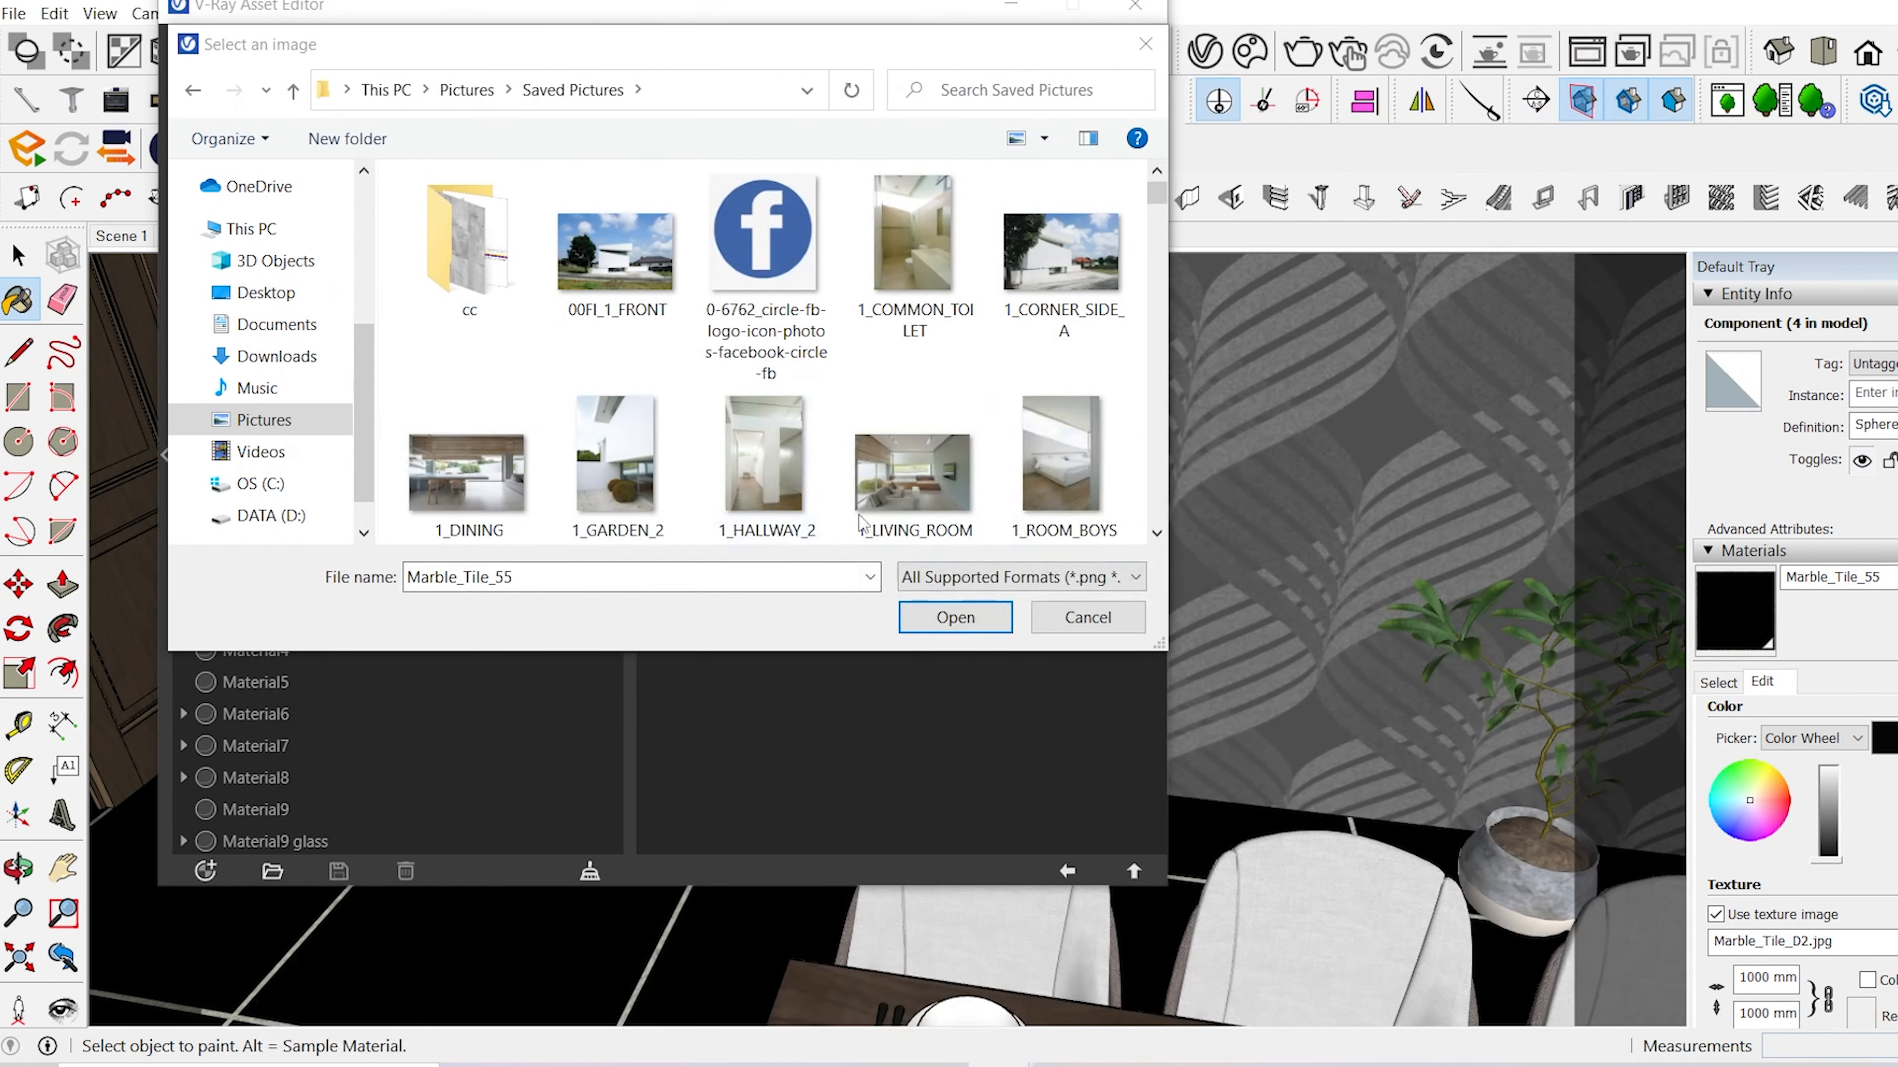
key("Return")
key("Return")
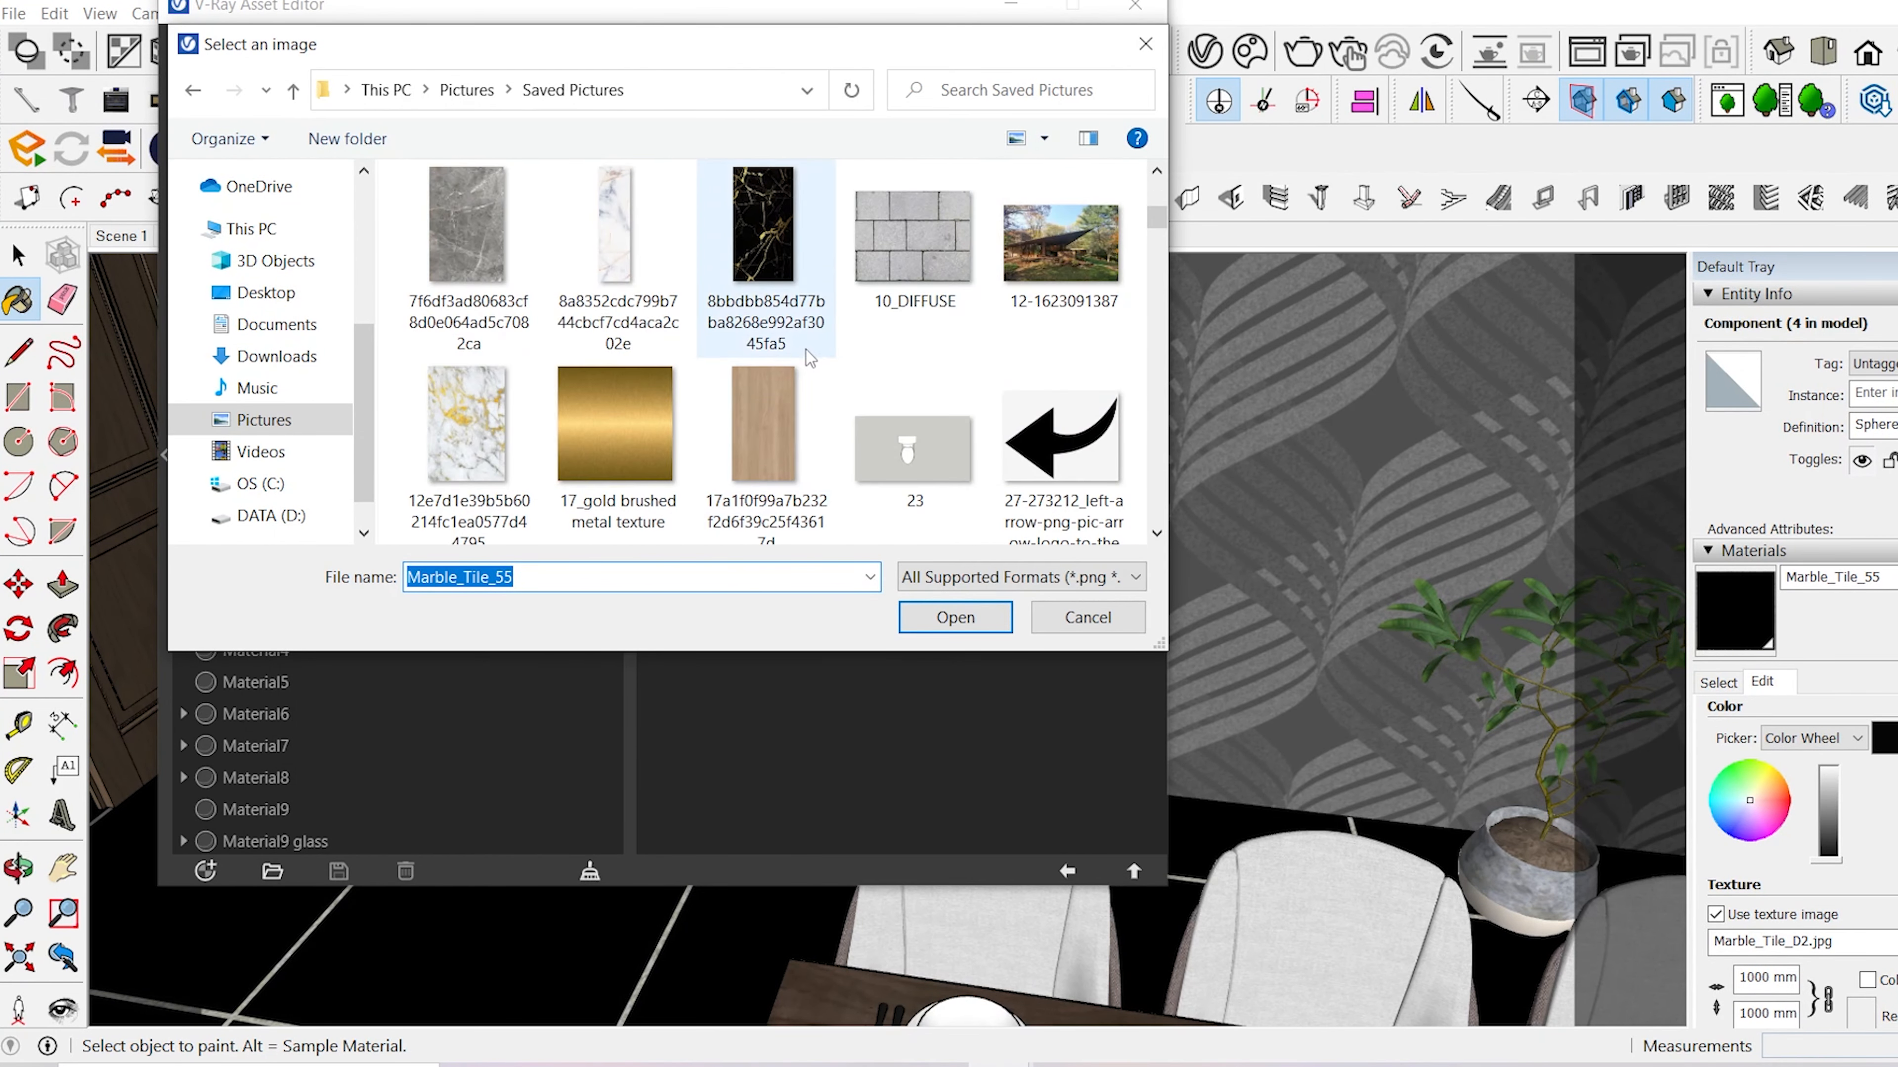
- Replace the Marble layer's bitmap with the Marble_Tile_D2 image from Saved Pictures
scroll(836, 363, "down", 15)
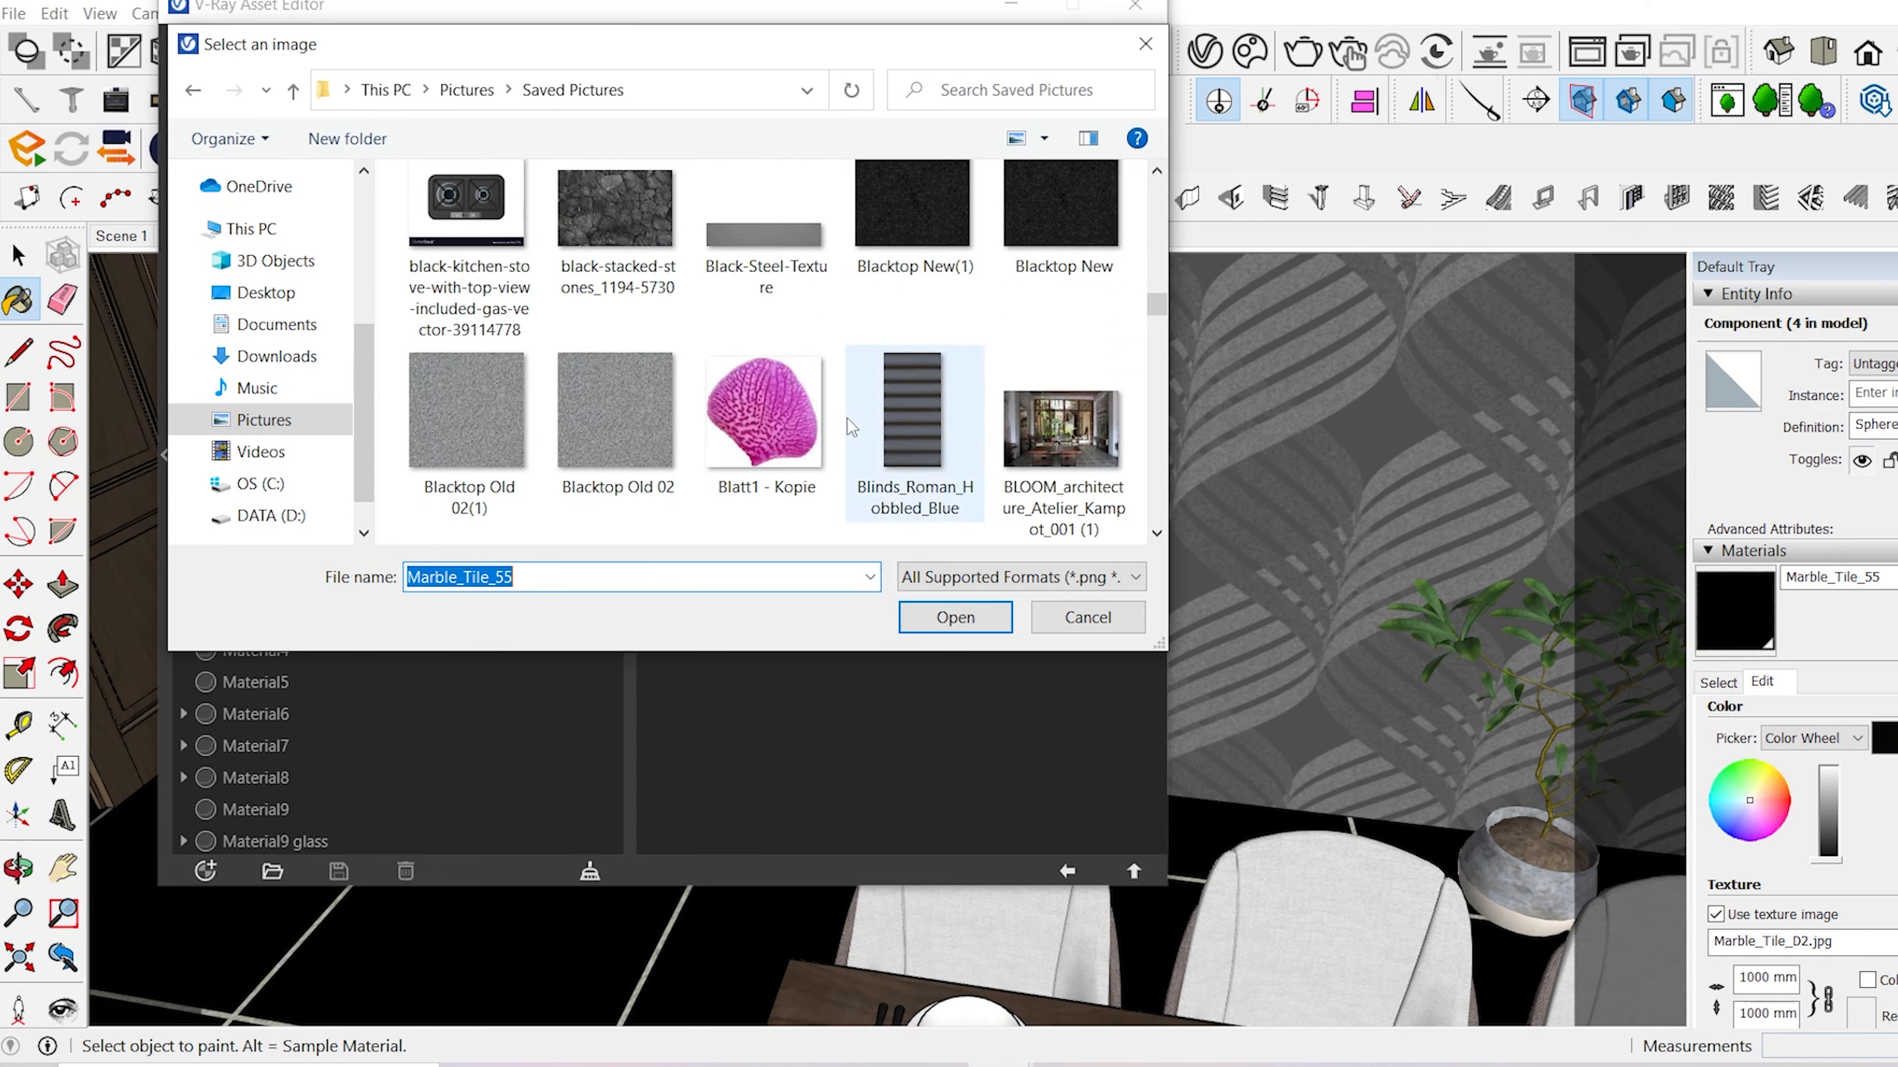
scroll(829, 421, "down", 15)
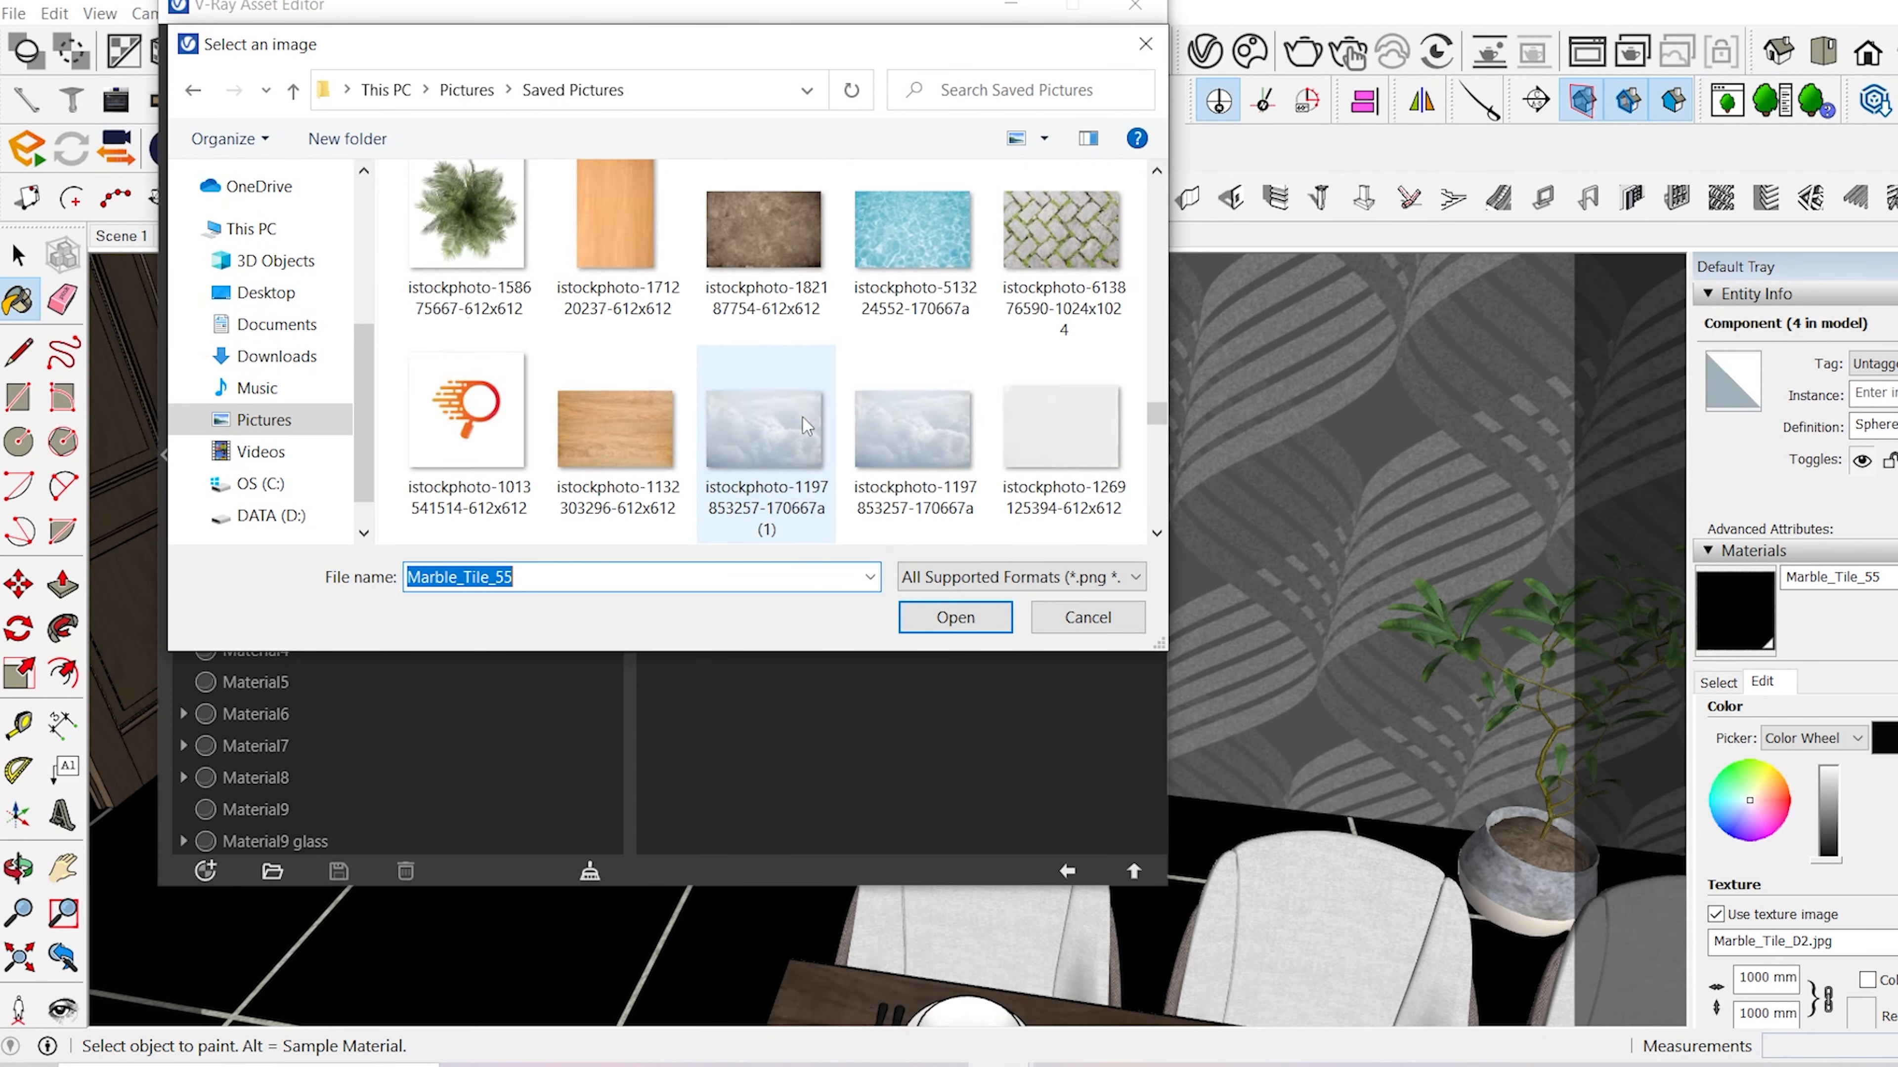
scroll(804, 423, "down", 10)
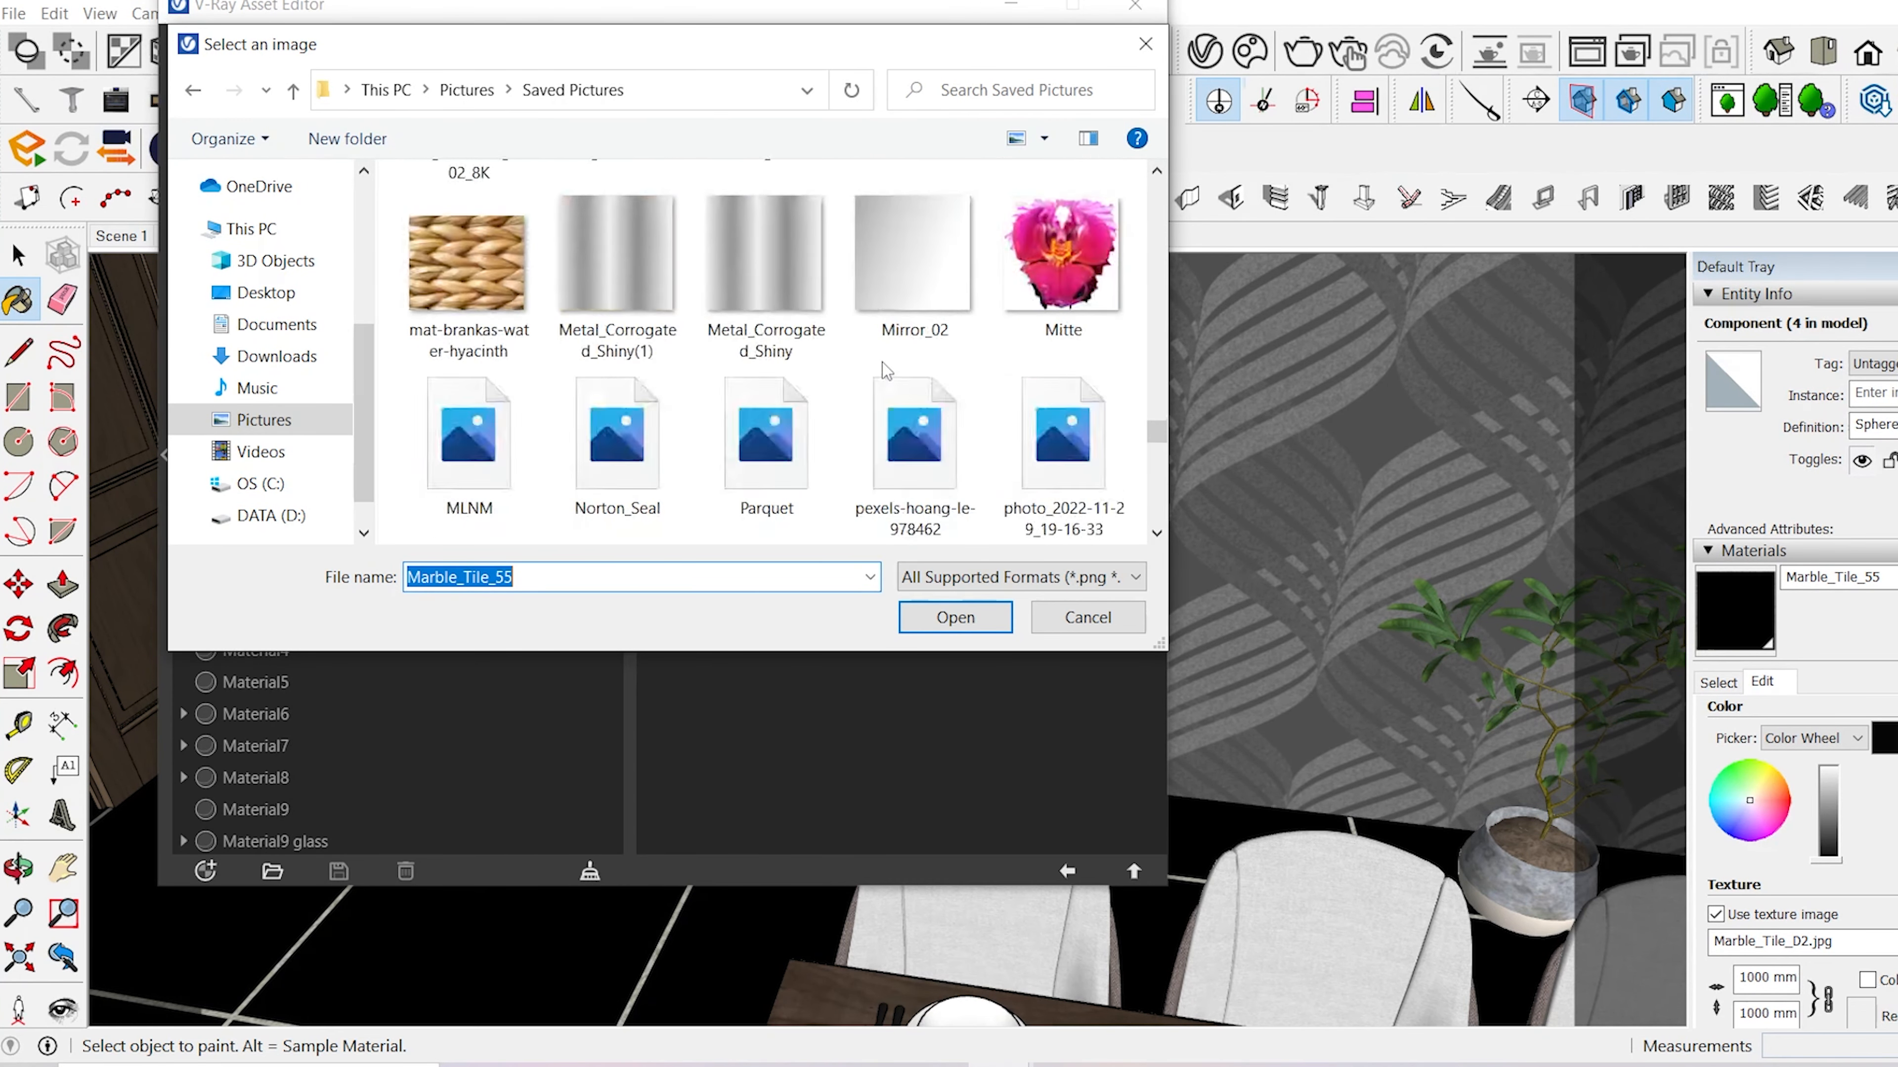
scroll(822, 433, "down", 15)
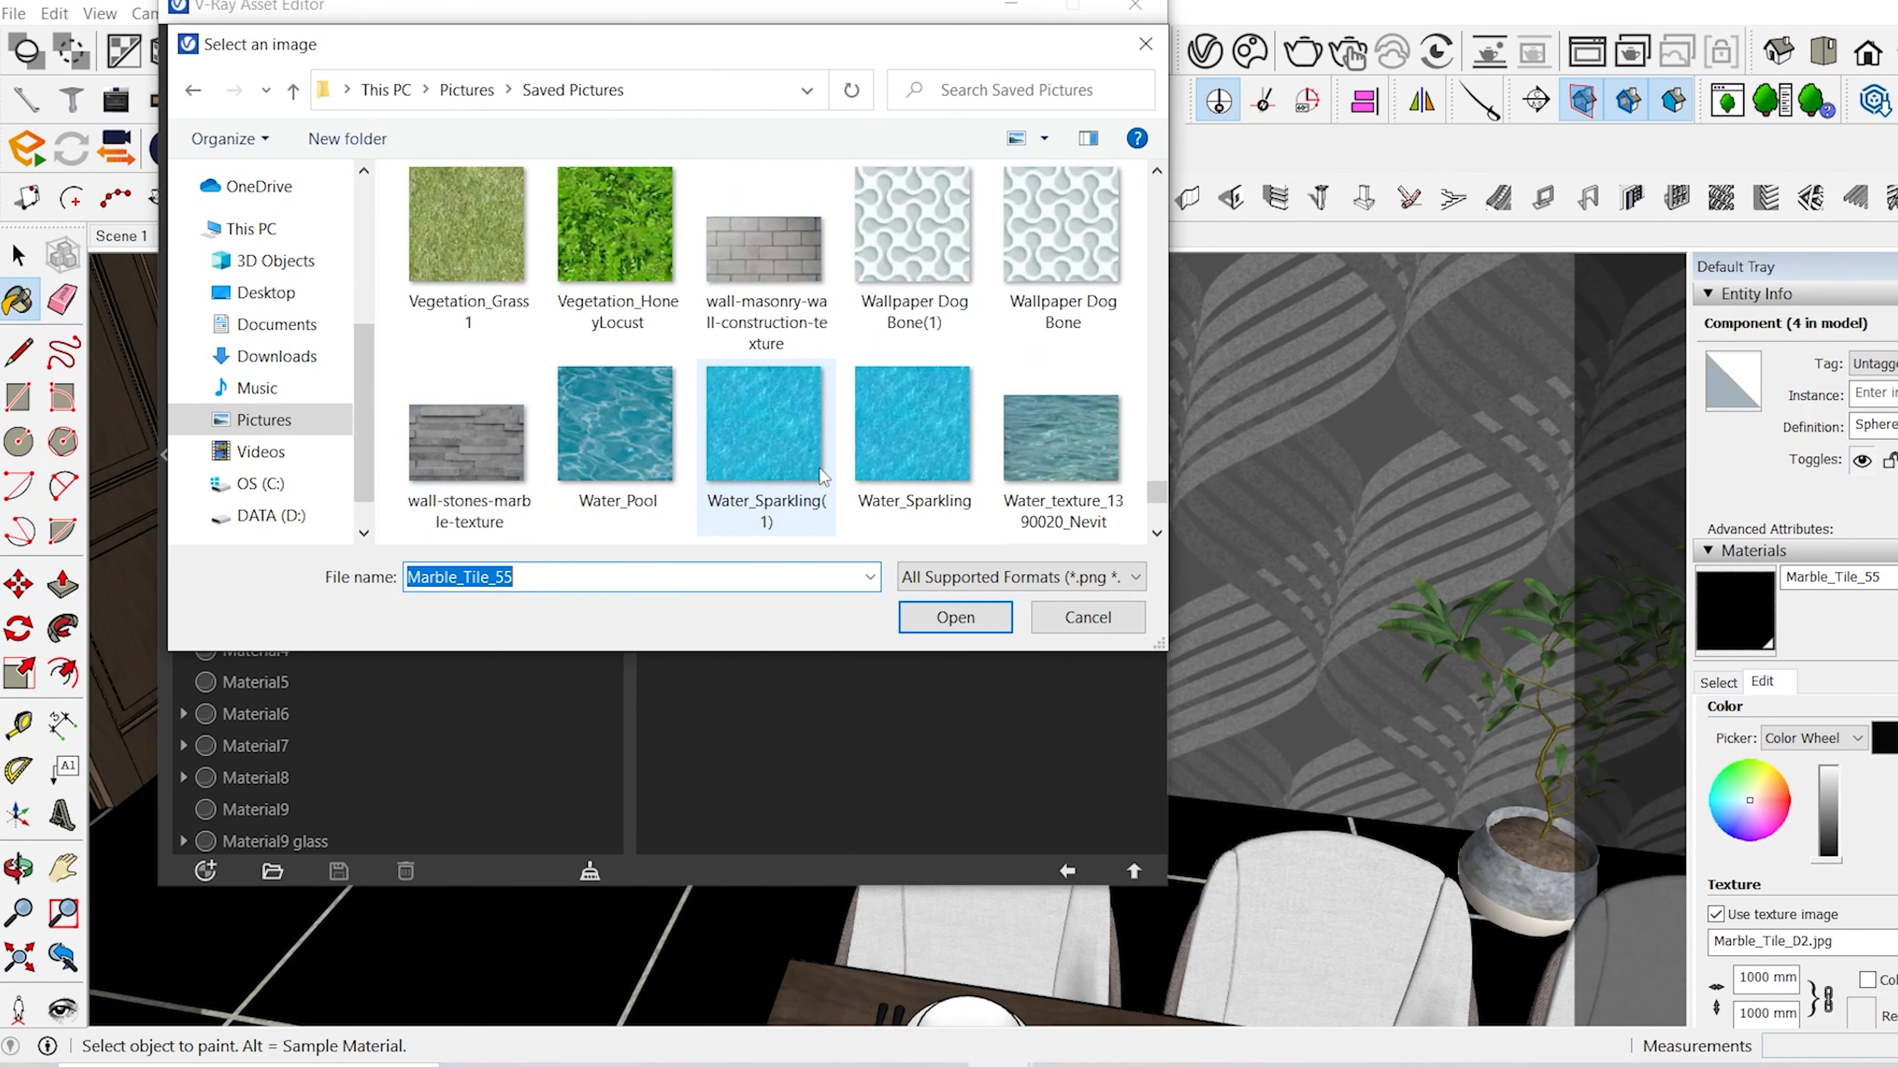
scroll(822, 474, "up", 15)
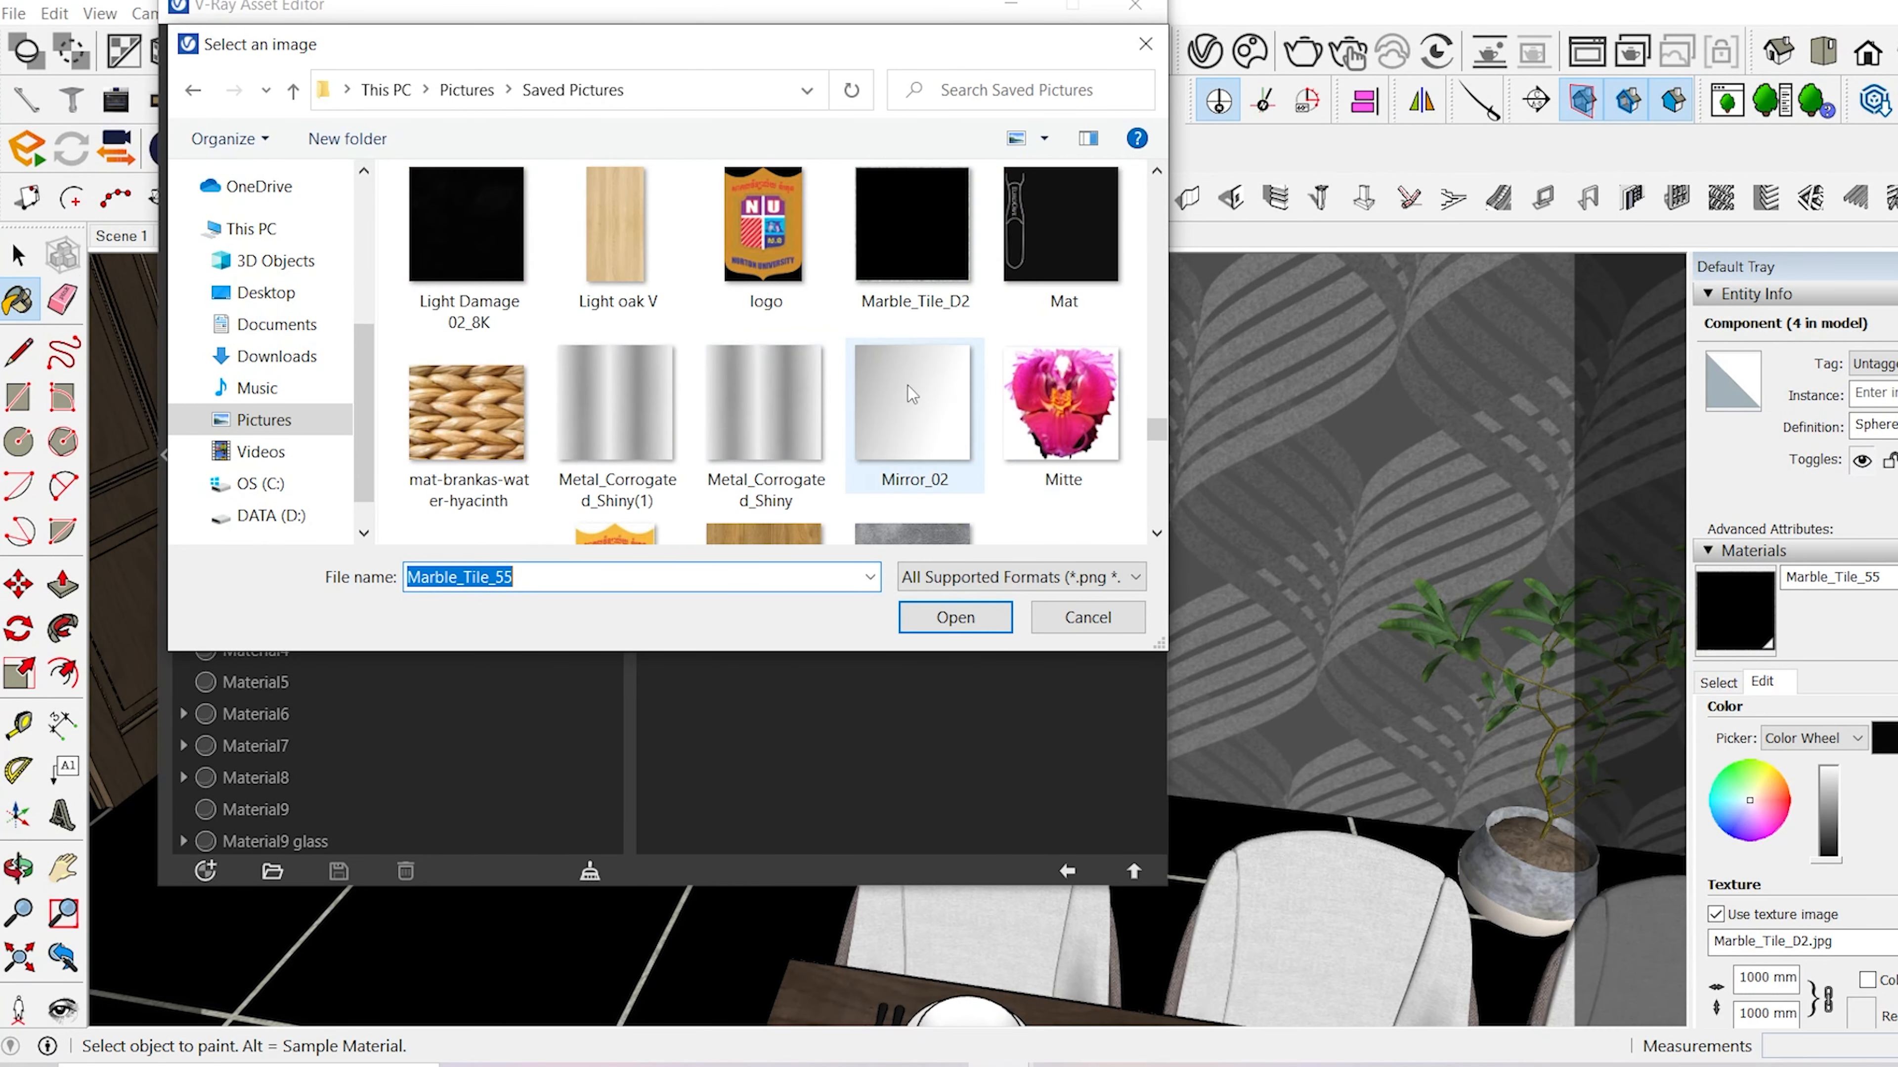
scroll(911, 404, "up", 2)
left_click(913, 441)
left_click(980, 611)
left_click(1068, 872)
- Map the floor's reflection colour with a Color Correction of the tile bitmap, using saturation -1 and brightness 0.769
scroll(1035, 641, "up", 3)
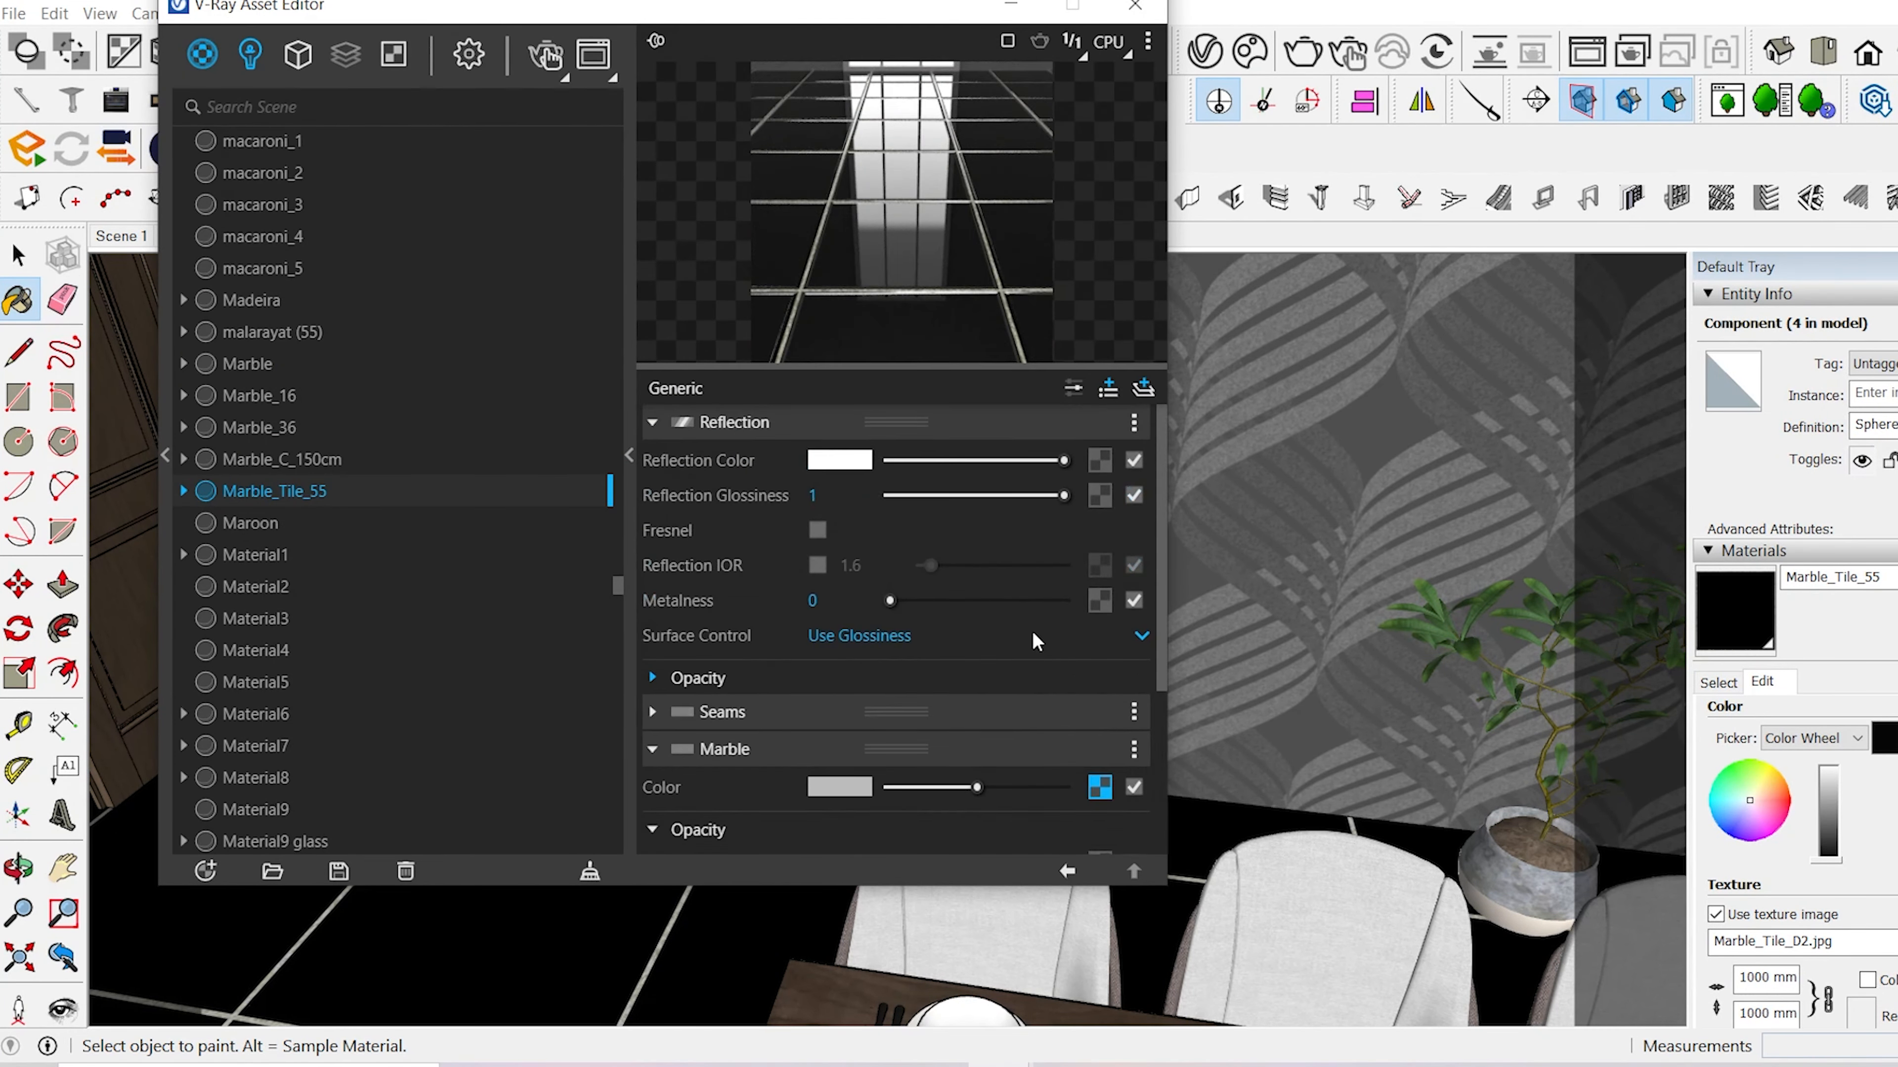
left_click(1099, 786)
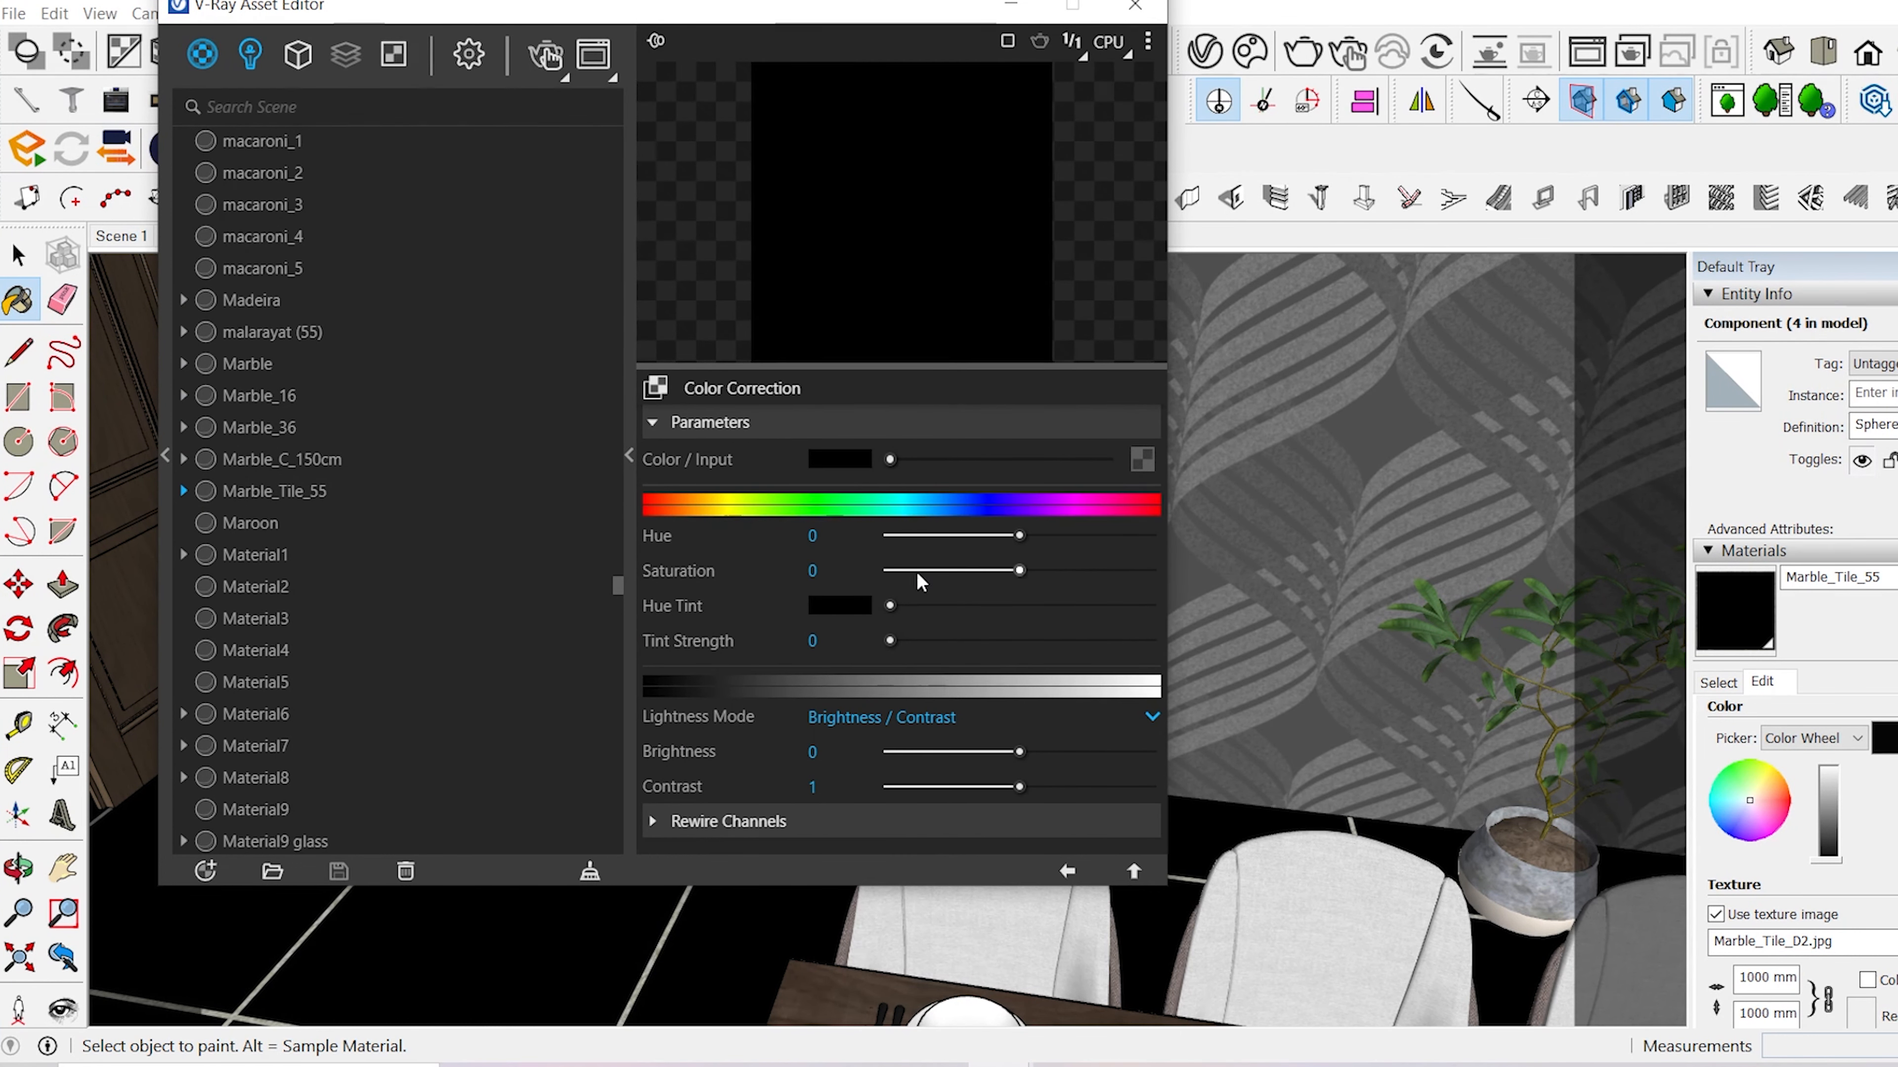
left_click_drag(920, 572, 879, 593)
left_click_drag(1020, 753, 1119, 755)
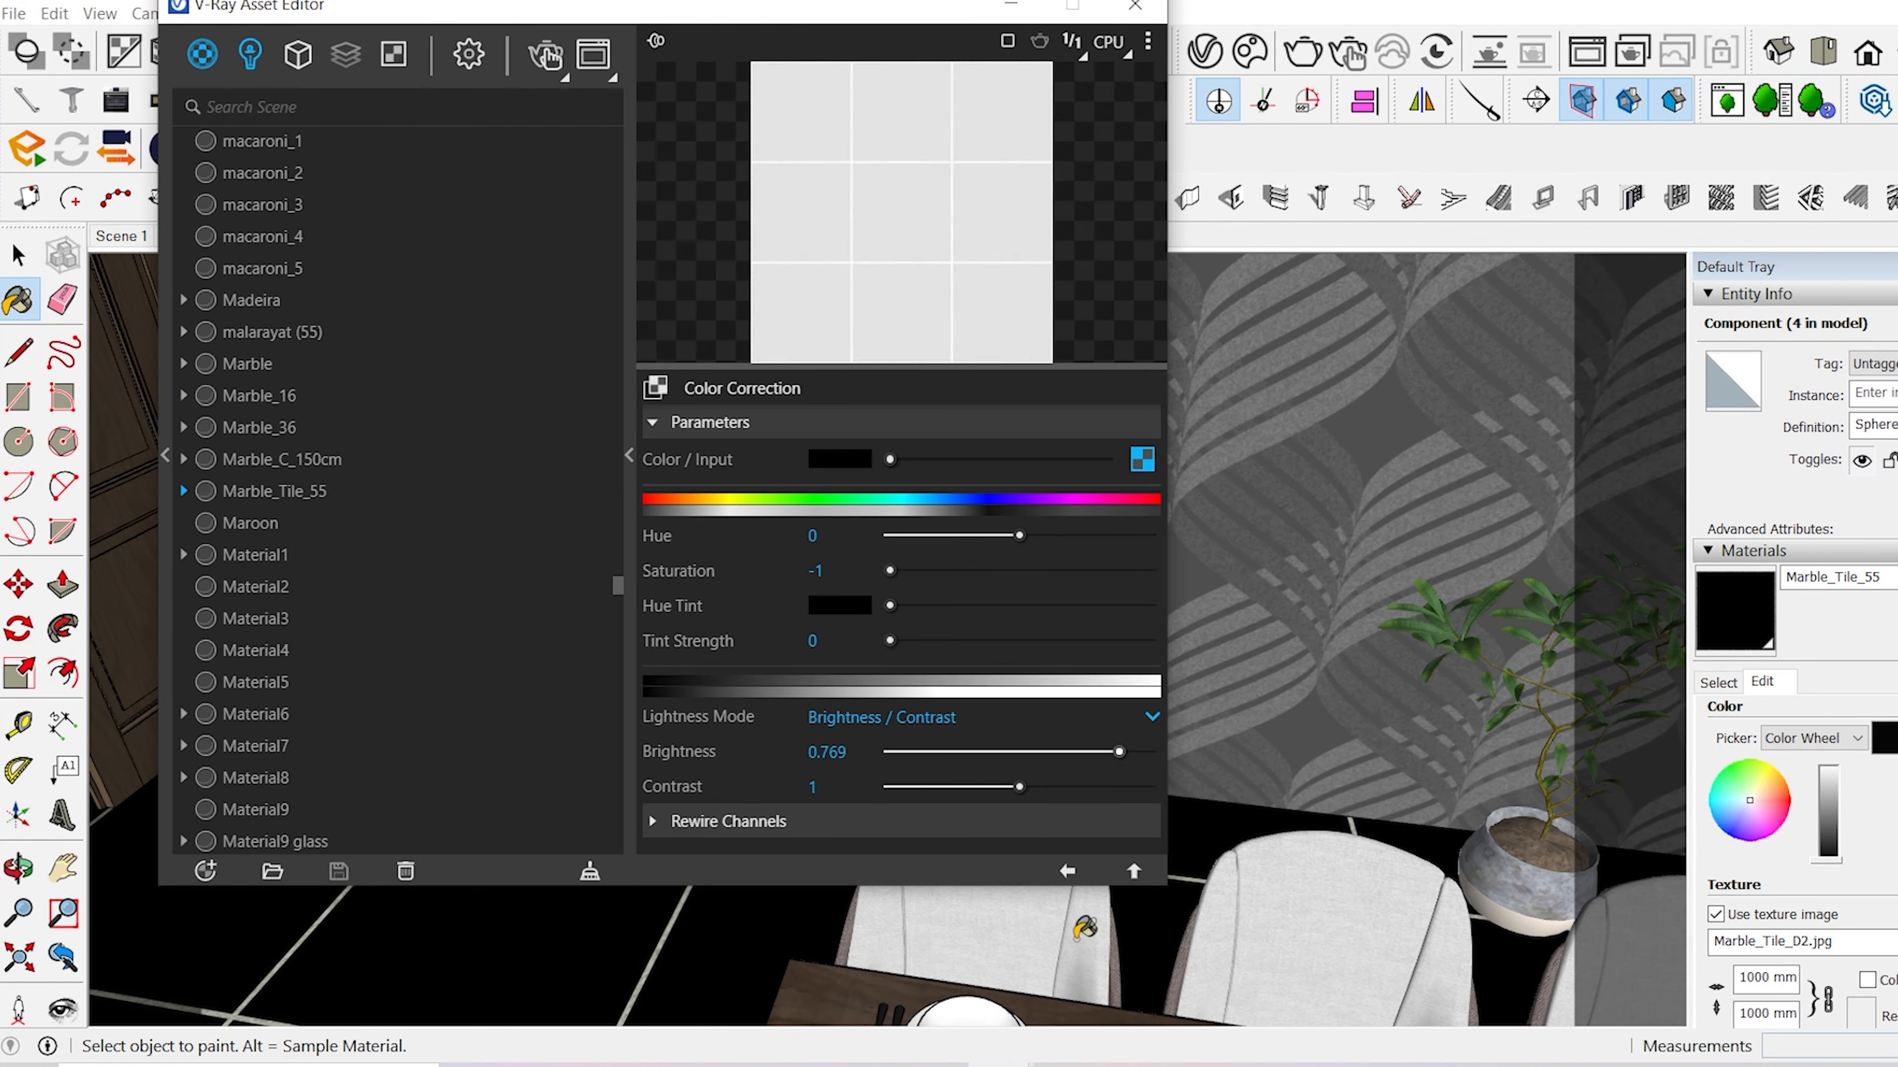
left_click(1068, 873)
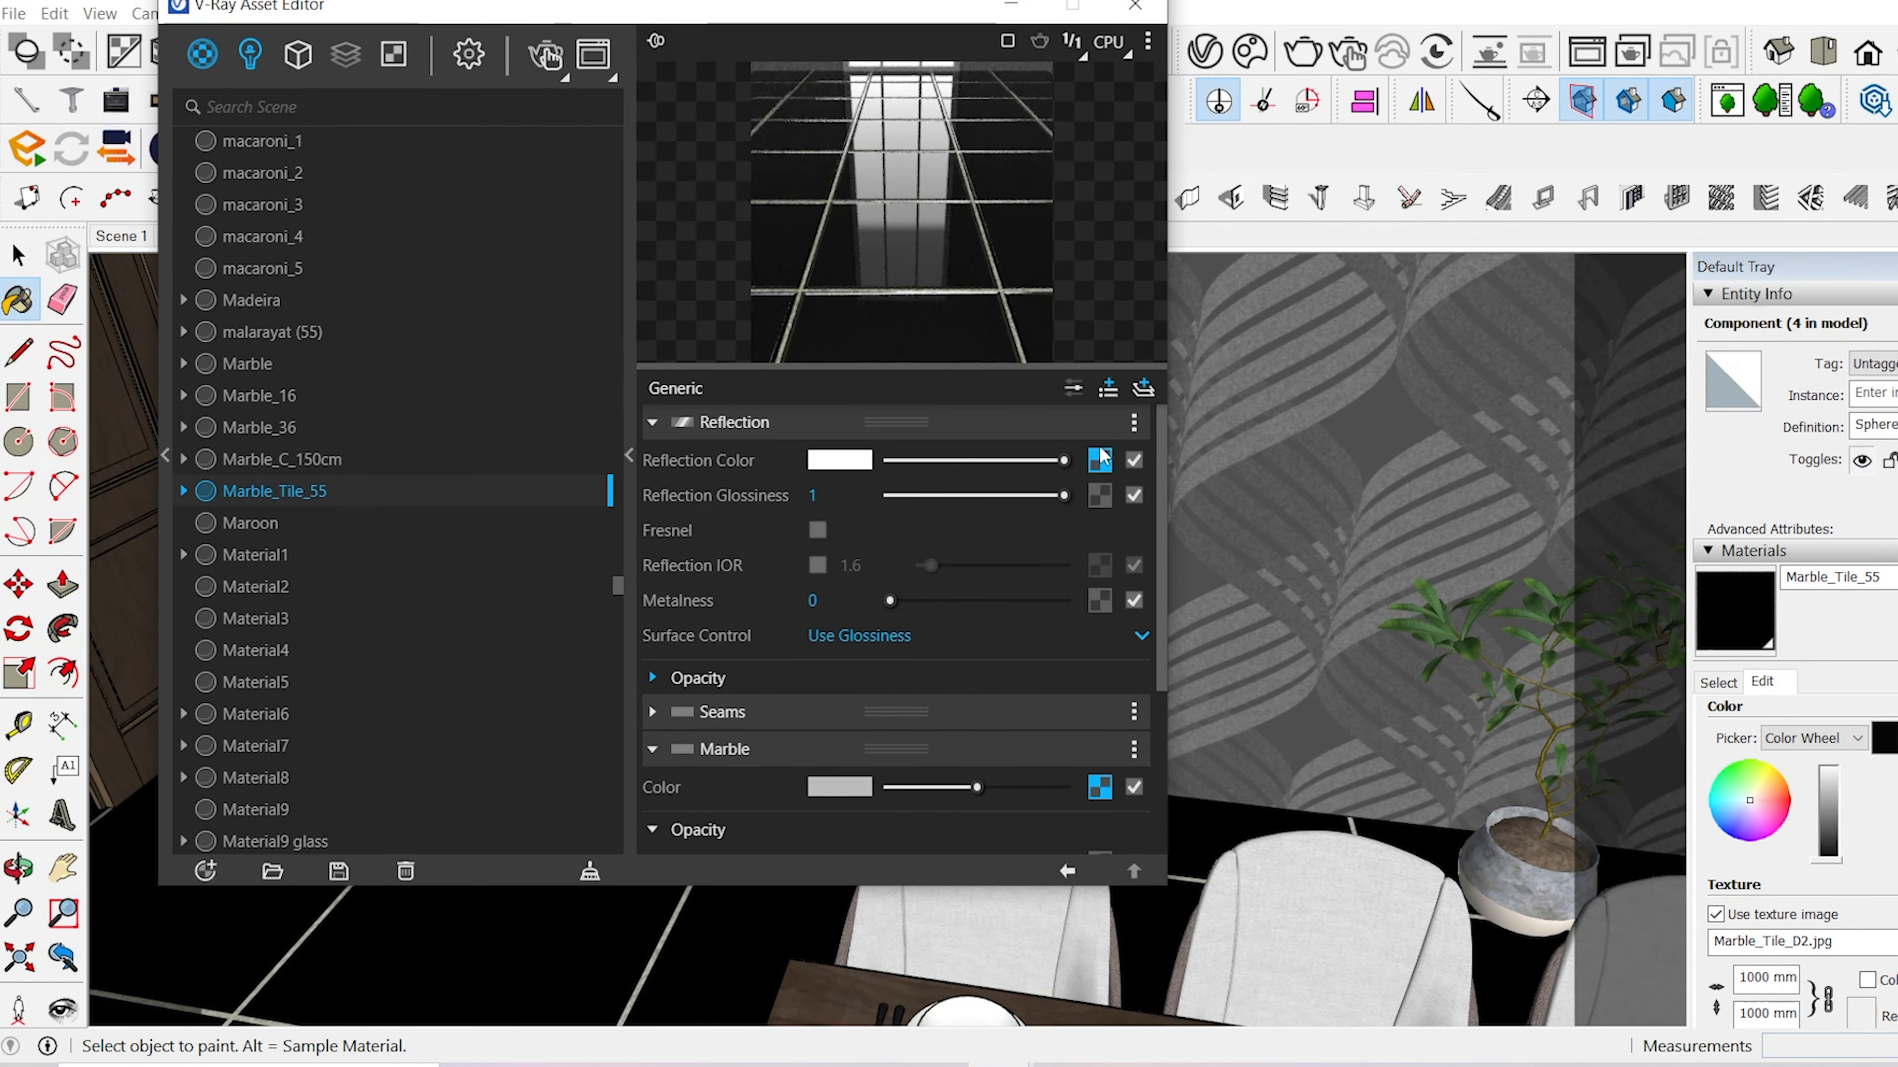
- Copy the floor material's reflection colour map into its reflection glossiness slot
left_click(1083, 505)
right_click(1094, 501)
left_click(1004, 606)
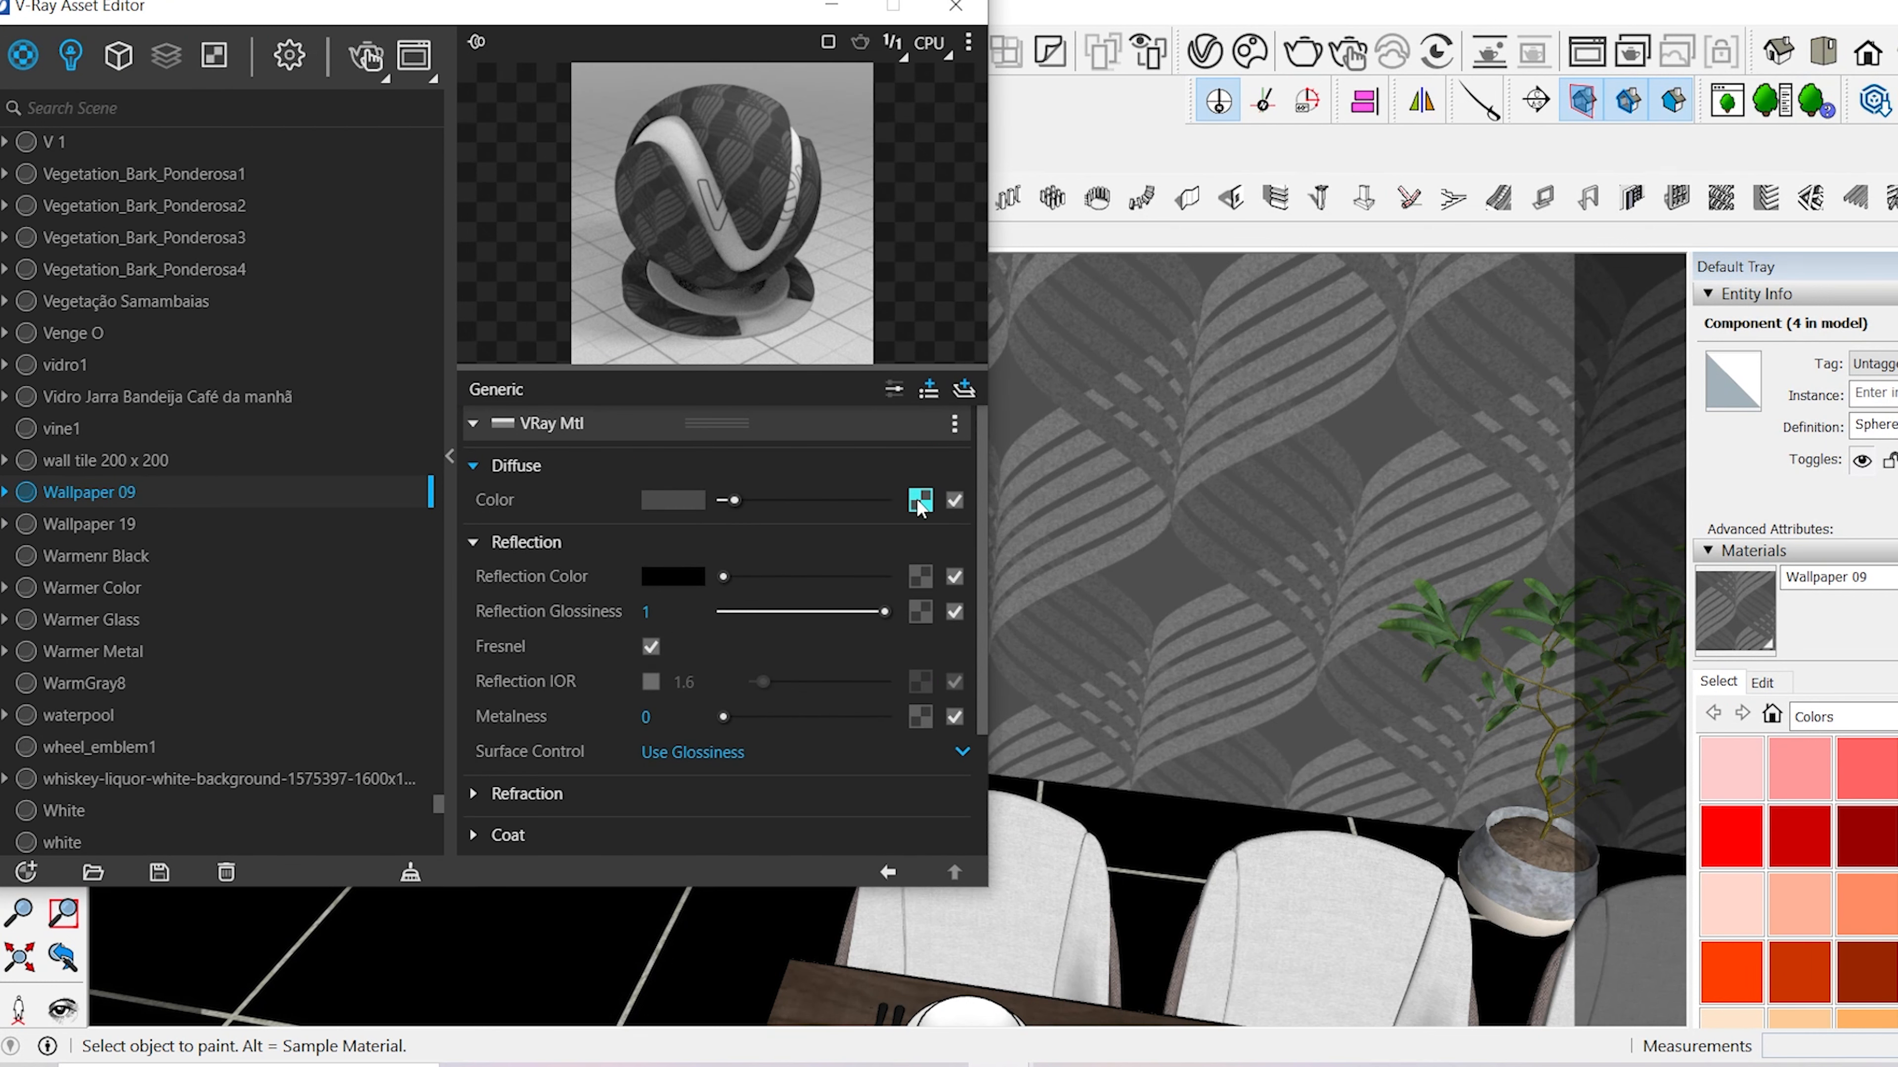
- Add a Color Correction map to Wallpaper 09's reflection colour, using a copy of the diffuse texture as its input
right_click(918, 501)
left_click(885, 587)
left_click(920, 577)
left_click(871, 374)
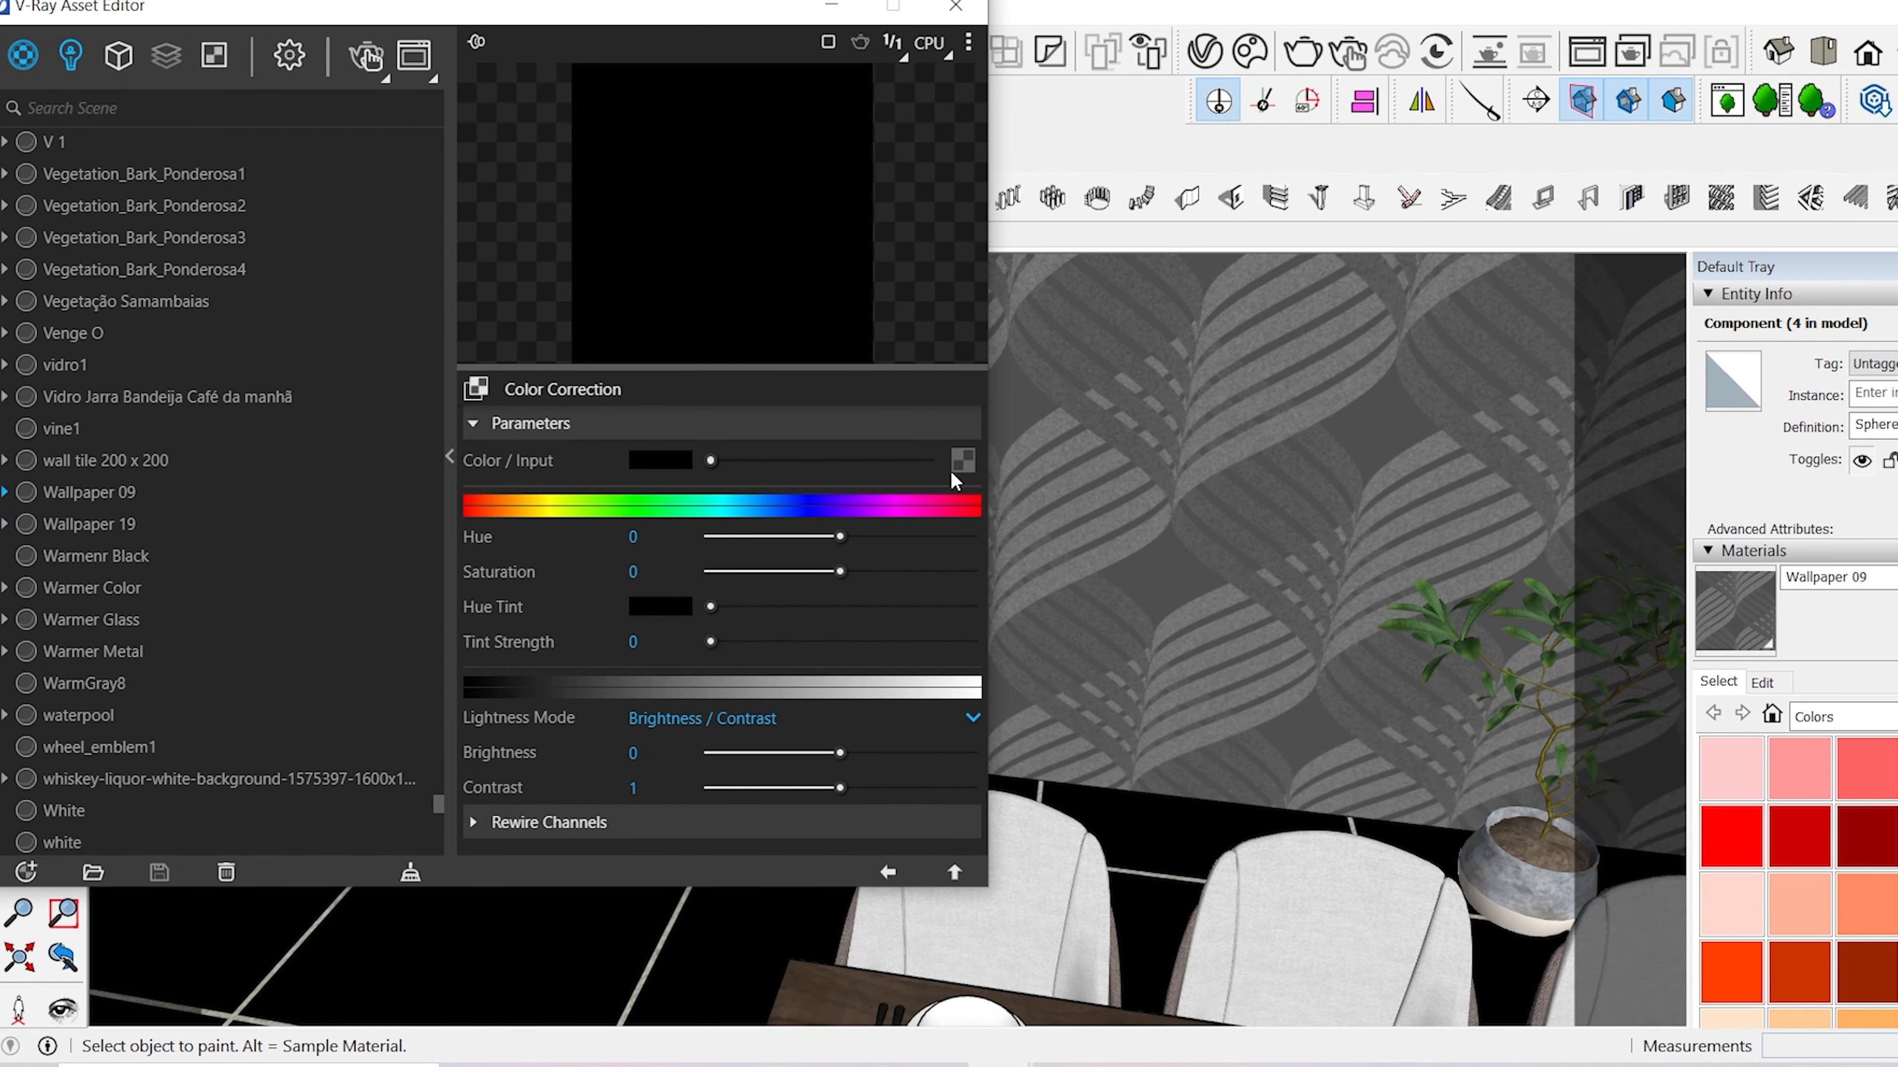
right_click(953, 468)
left_click(957, 531)
left_click(889, 872)
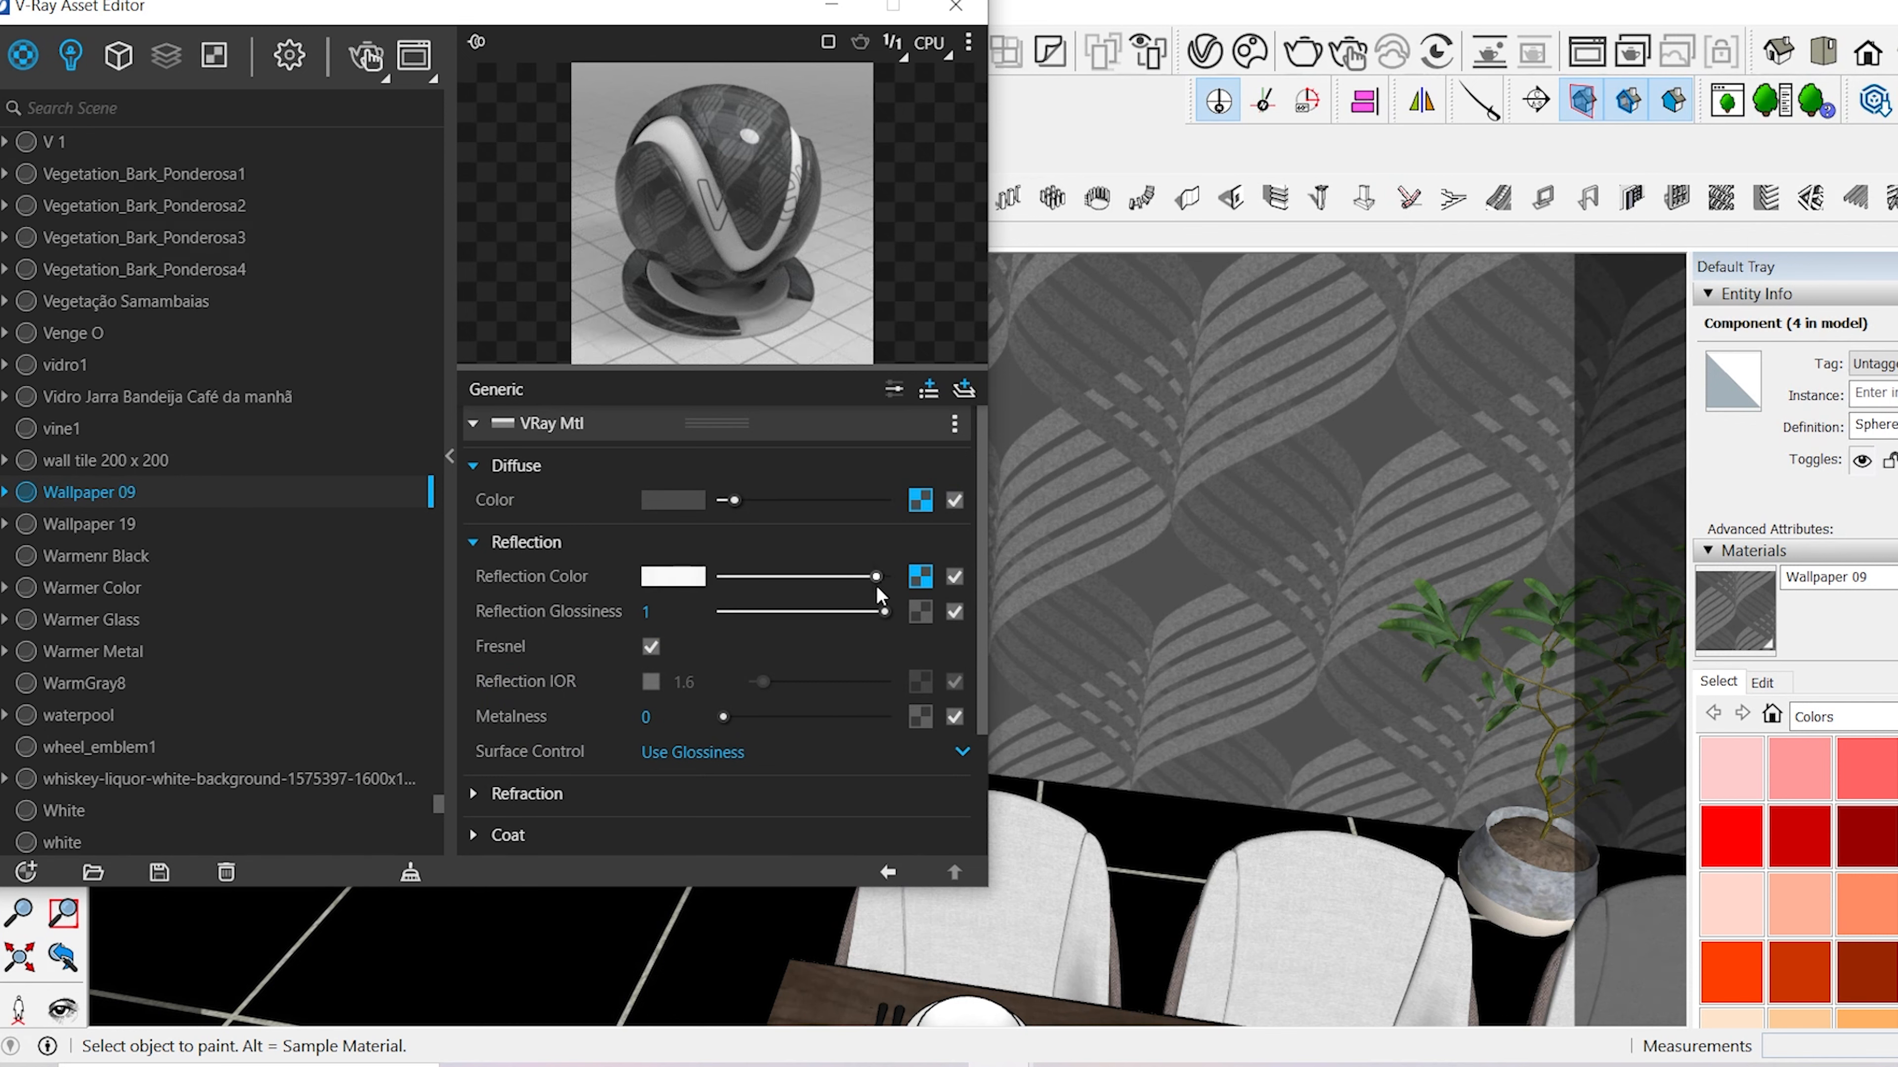
- Lower Wallpaper 09's reflection colour slightly, set glossiness to 0.8 with a map, and reuse that map as bump with amount 0.7
left_click_drag(875, 579, 865, 578)
left_click_drag(868, 612, 852, 612)
scroll(796, 764, "down", 3)
right_click(919, 453)
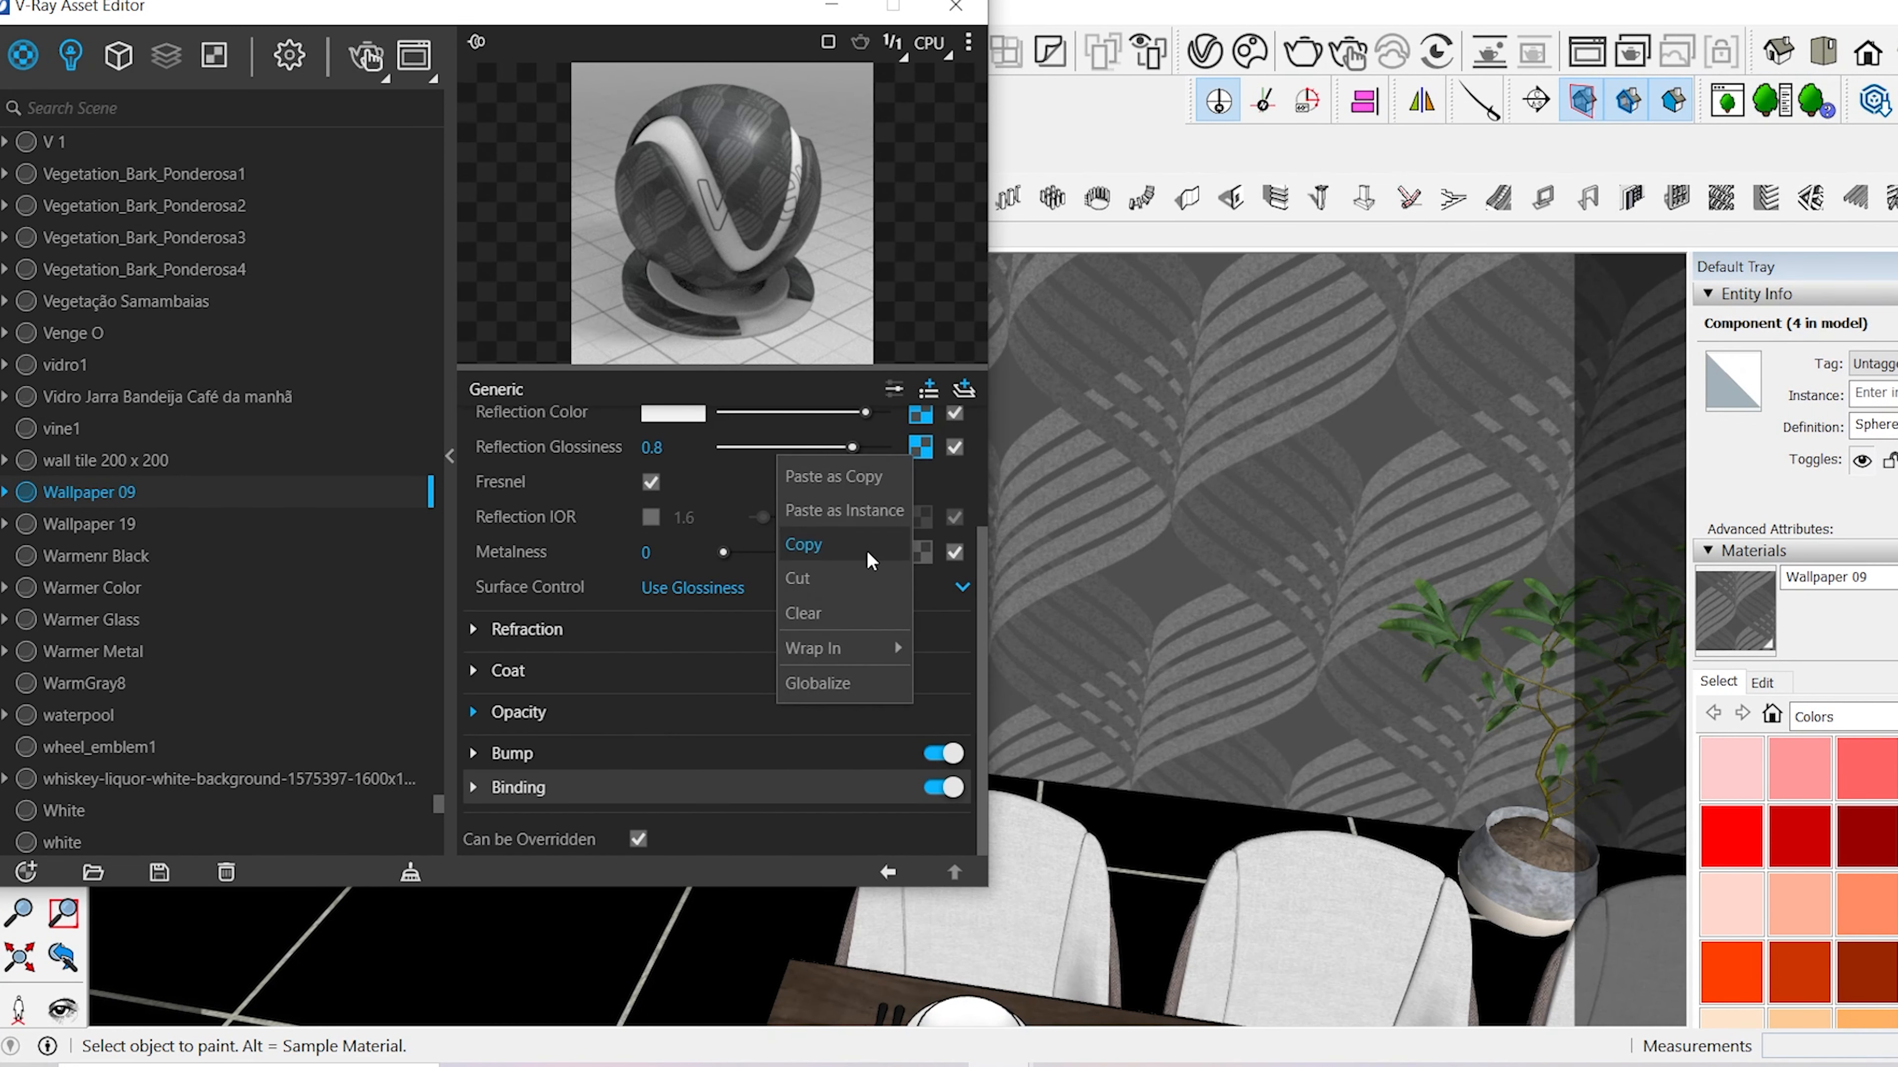
left_click(869, 551)
left_click(706, 752)
scroll(727, 731, "down", 1)
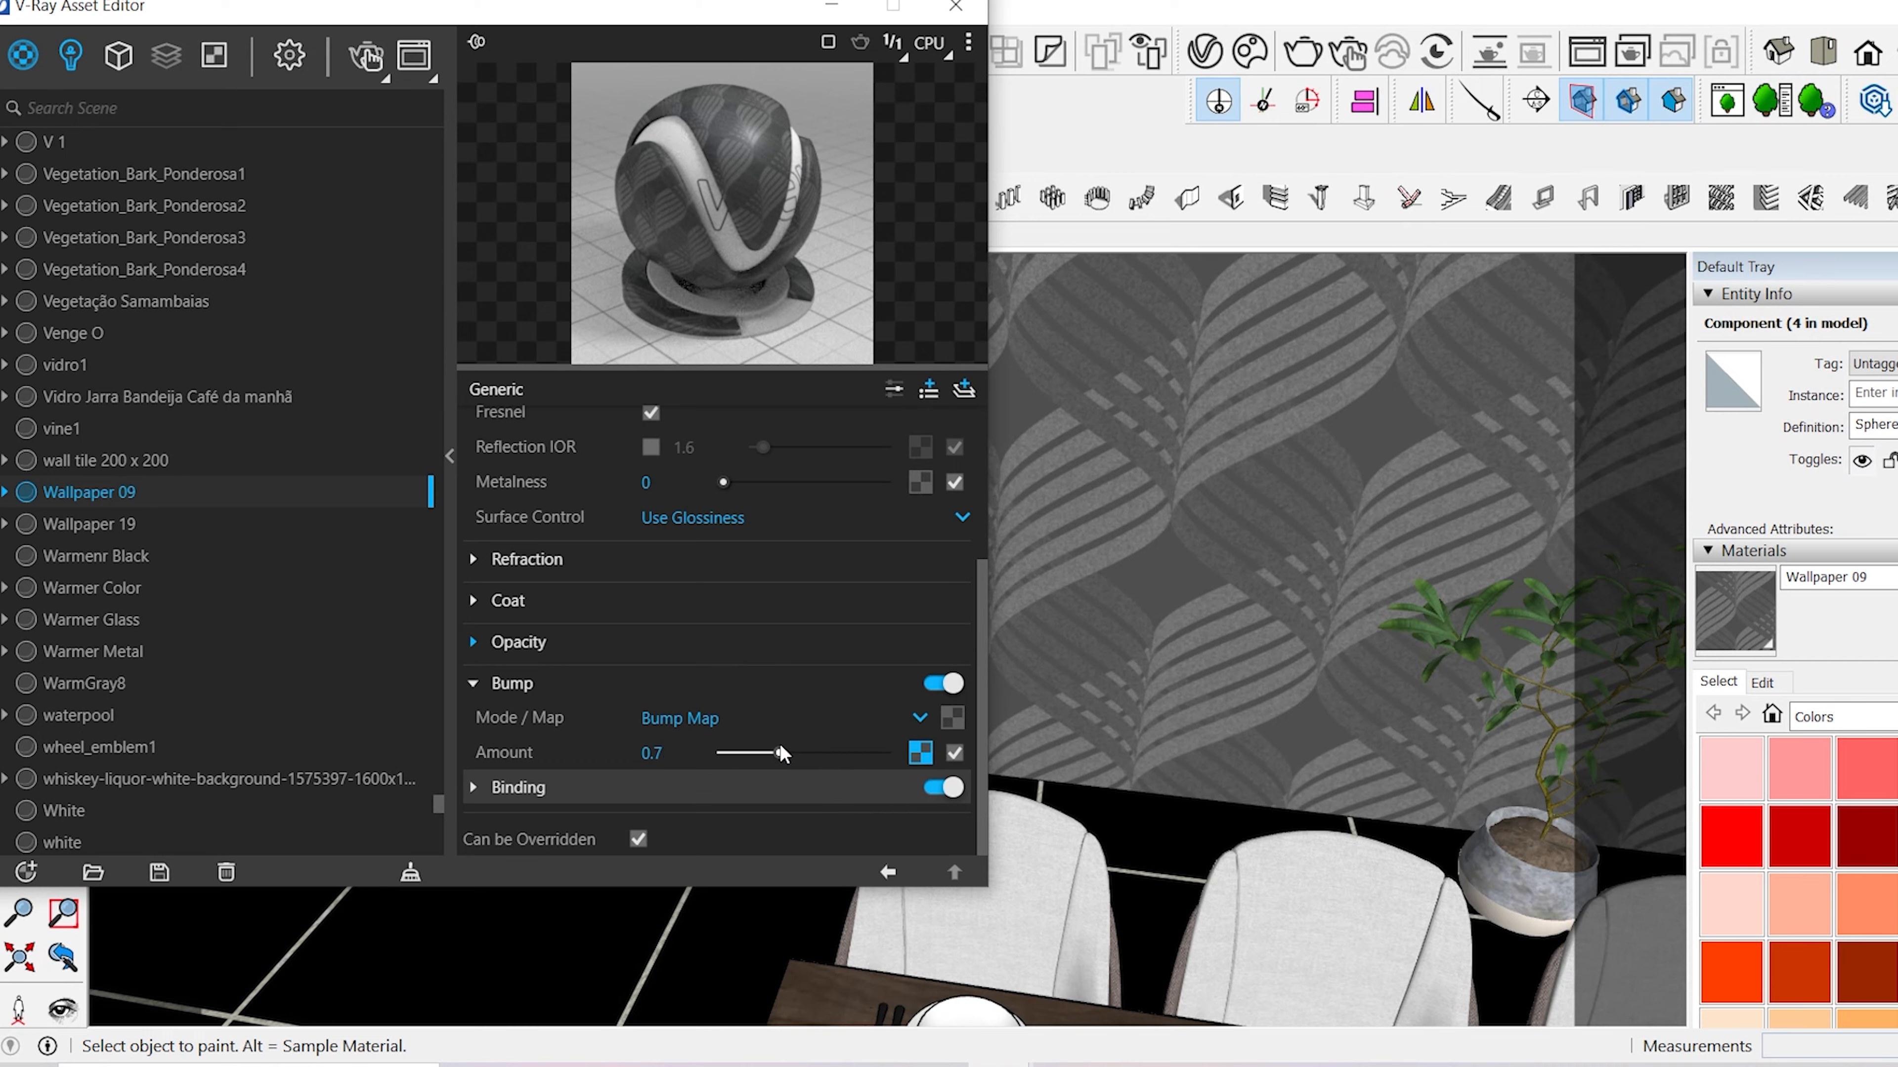
- Sample the chair fabric material yu_68_ge063 and relink its diffuse bitmap to the texture image in Saved Pictures
left_click(1244, 901, "alt")
left_click(926, 618)
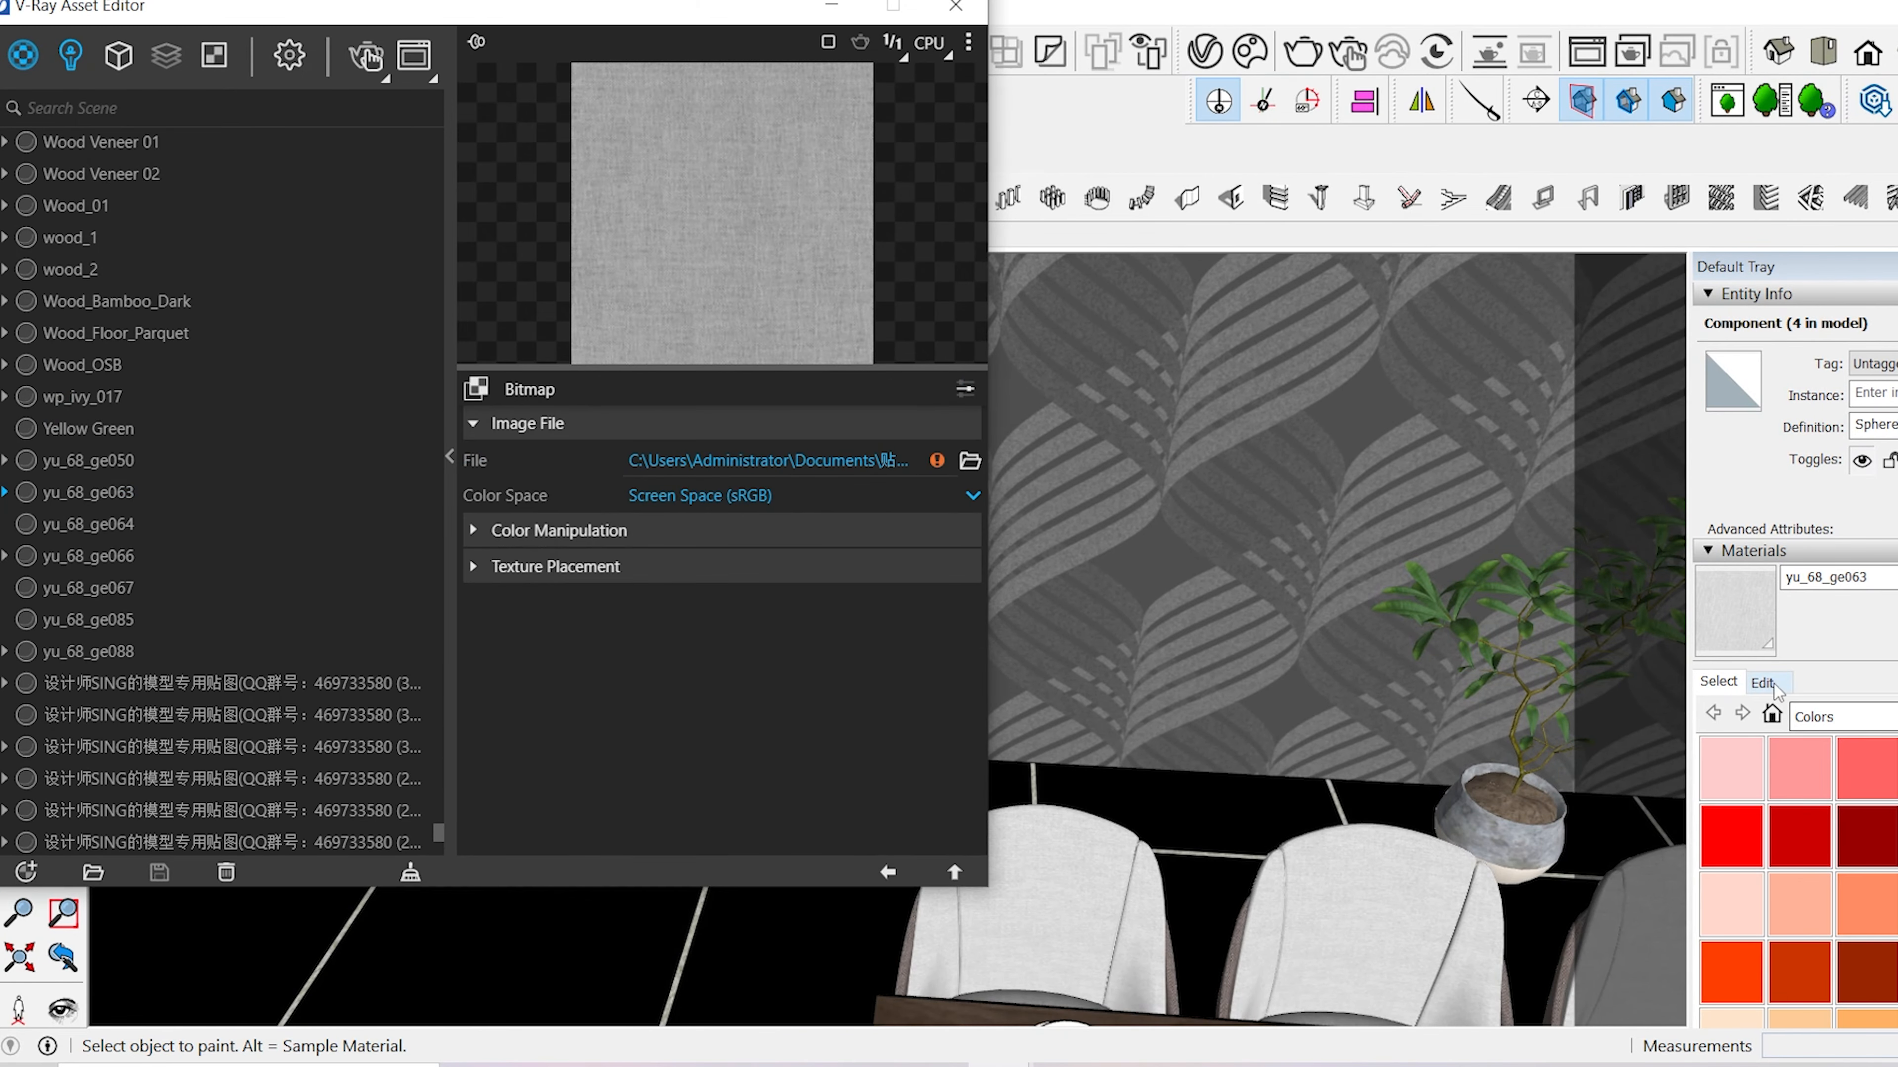
left_click(970, 454)
right_click(1137, 529)
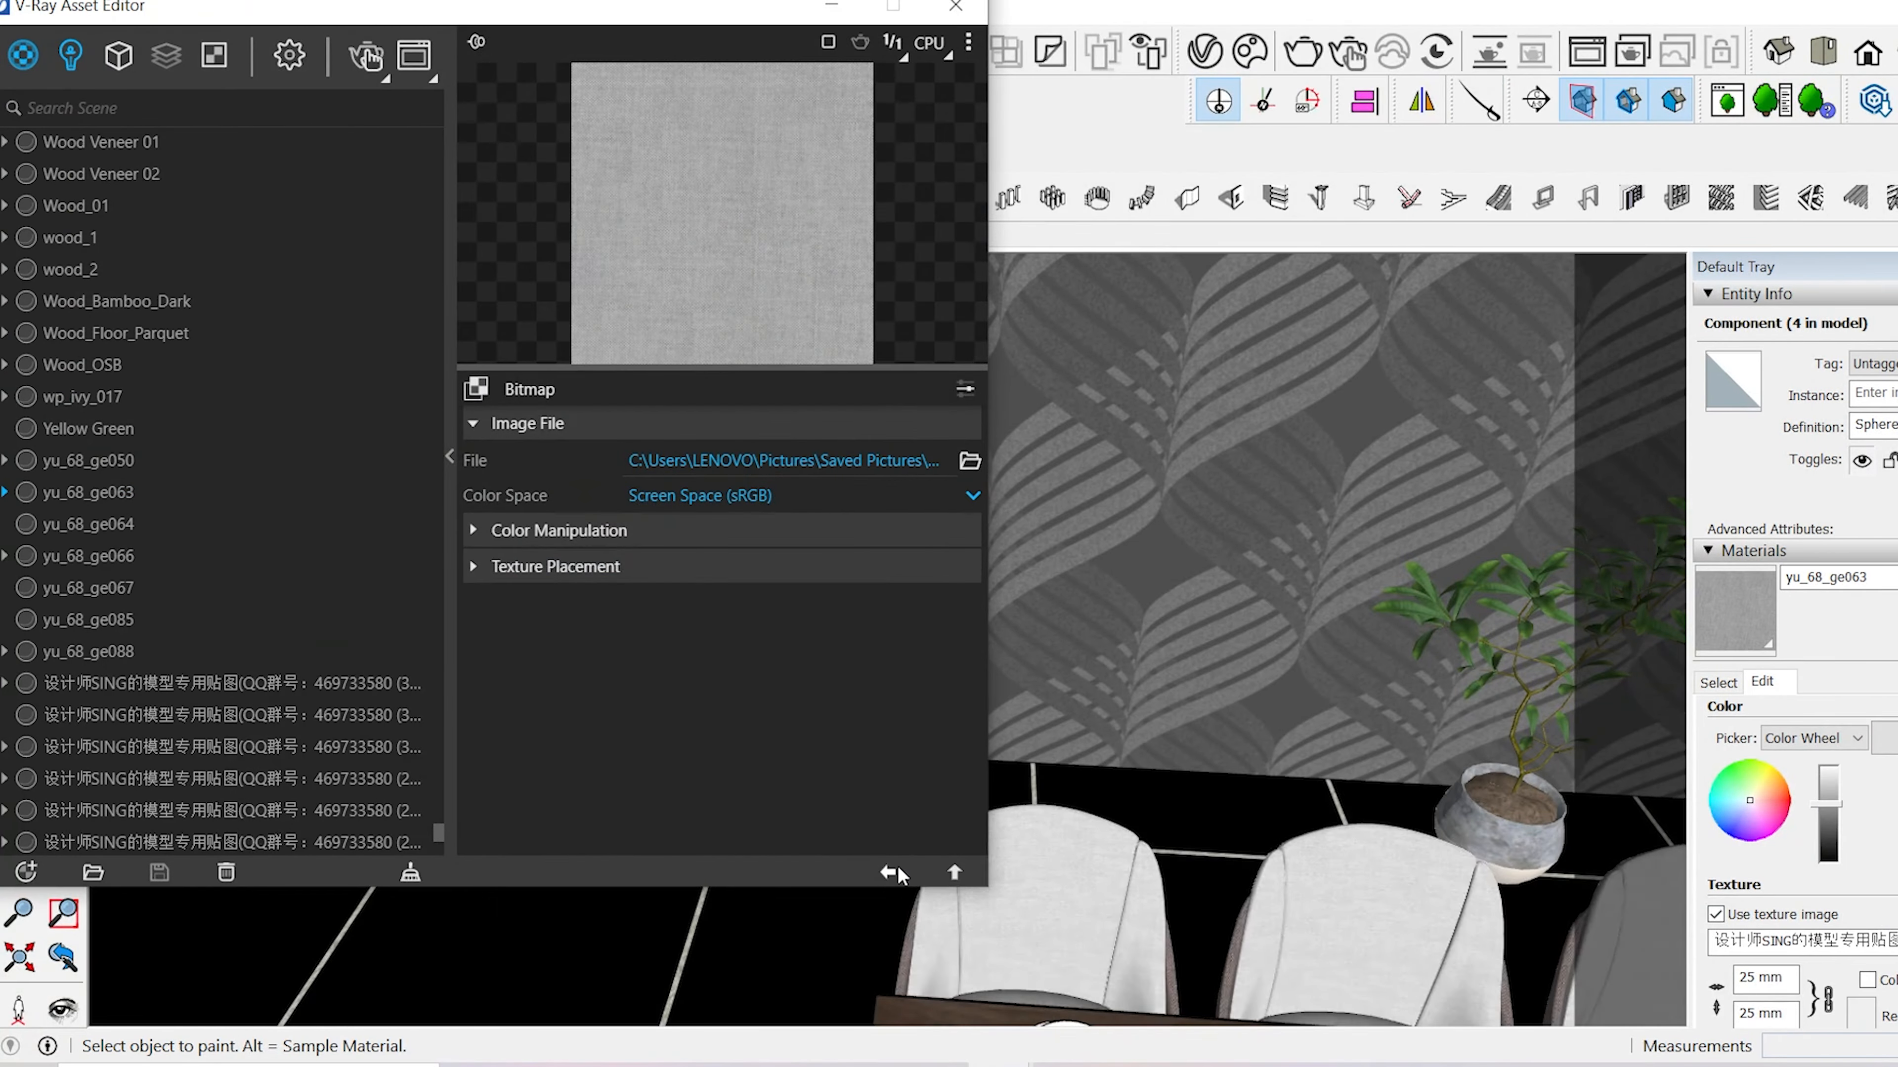
left_click(888, 872)
- Add texture maps to the chair fabric's reflection colour and glossiness, with white reflection and glossiness 0.95
mouse_move(919, 501)
left_mouse_down()
mouse_move(923, 608)
mouse_move(880, 613)
left_mouse_up()
left_click(889, 600)
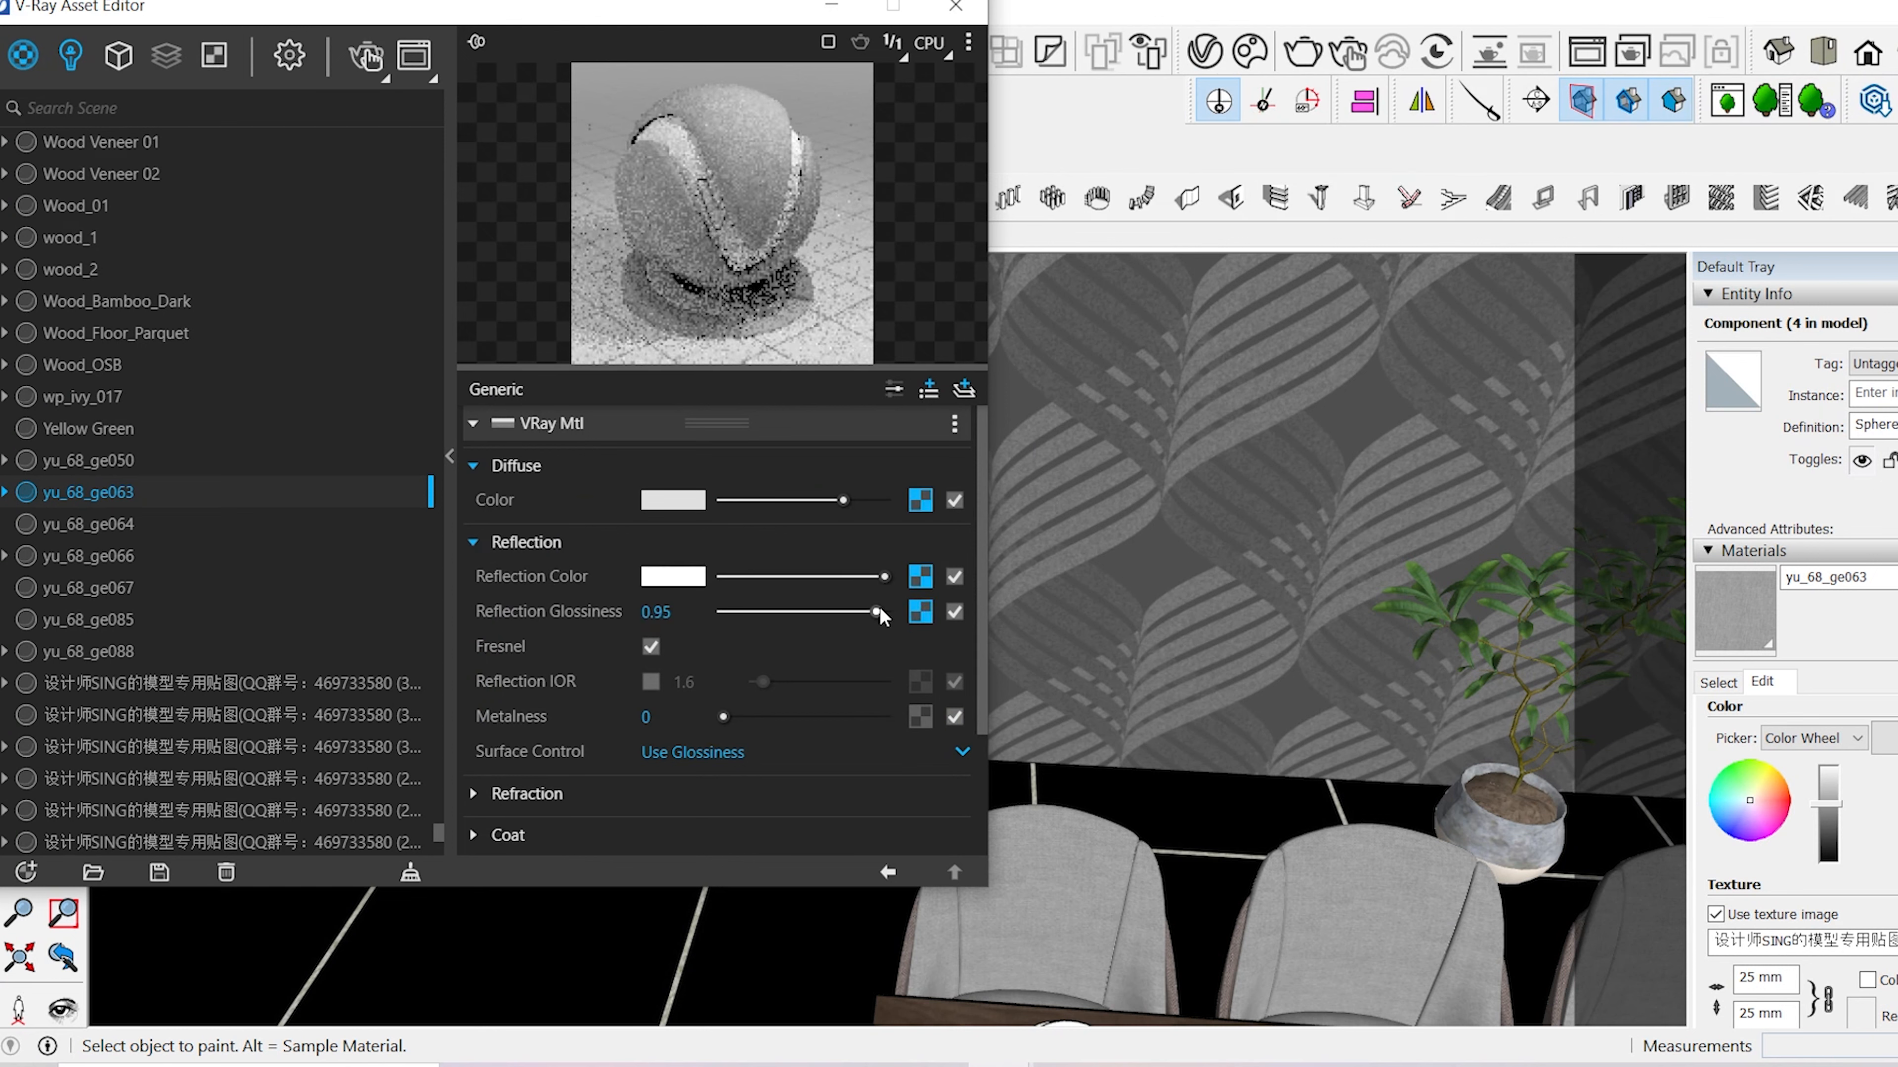
- Sample the chair's dark material yu_68_ge064 and raise its reflection colour to a very light grey
left_click(1092, 908)
left_click(1176, 984, "alt")
left_click(859, 542)
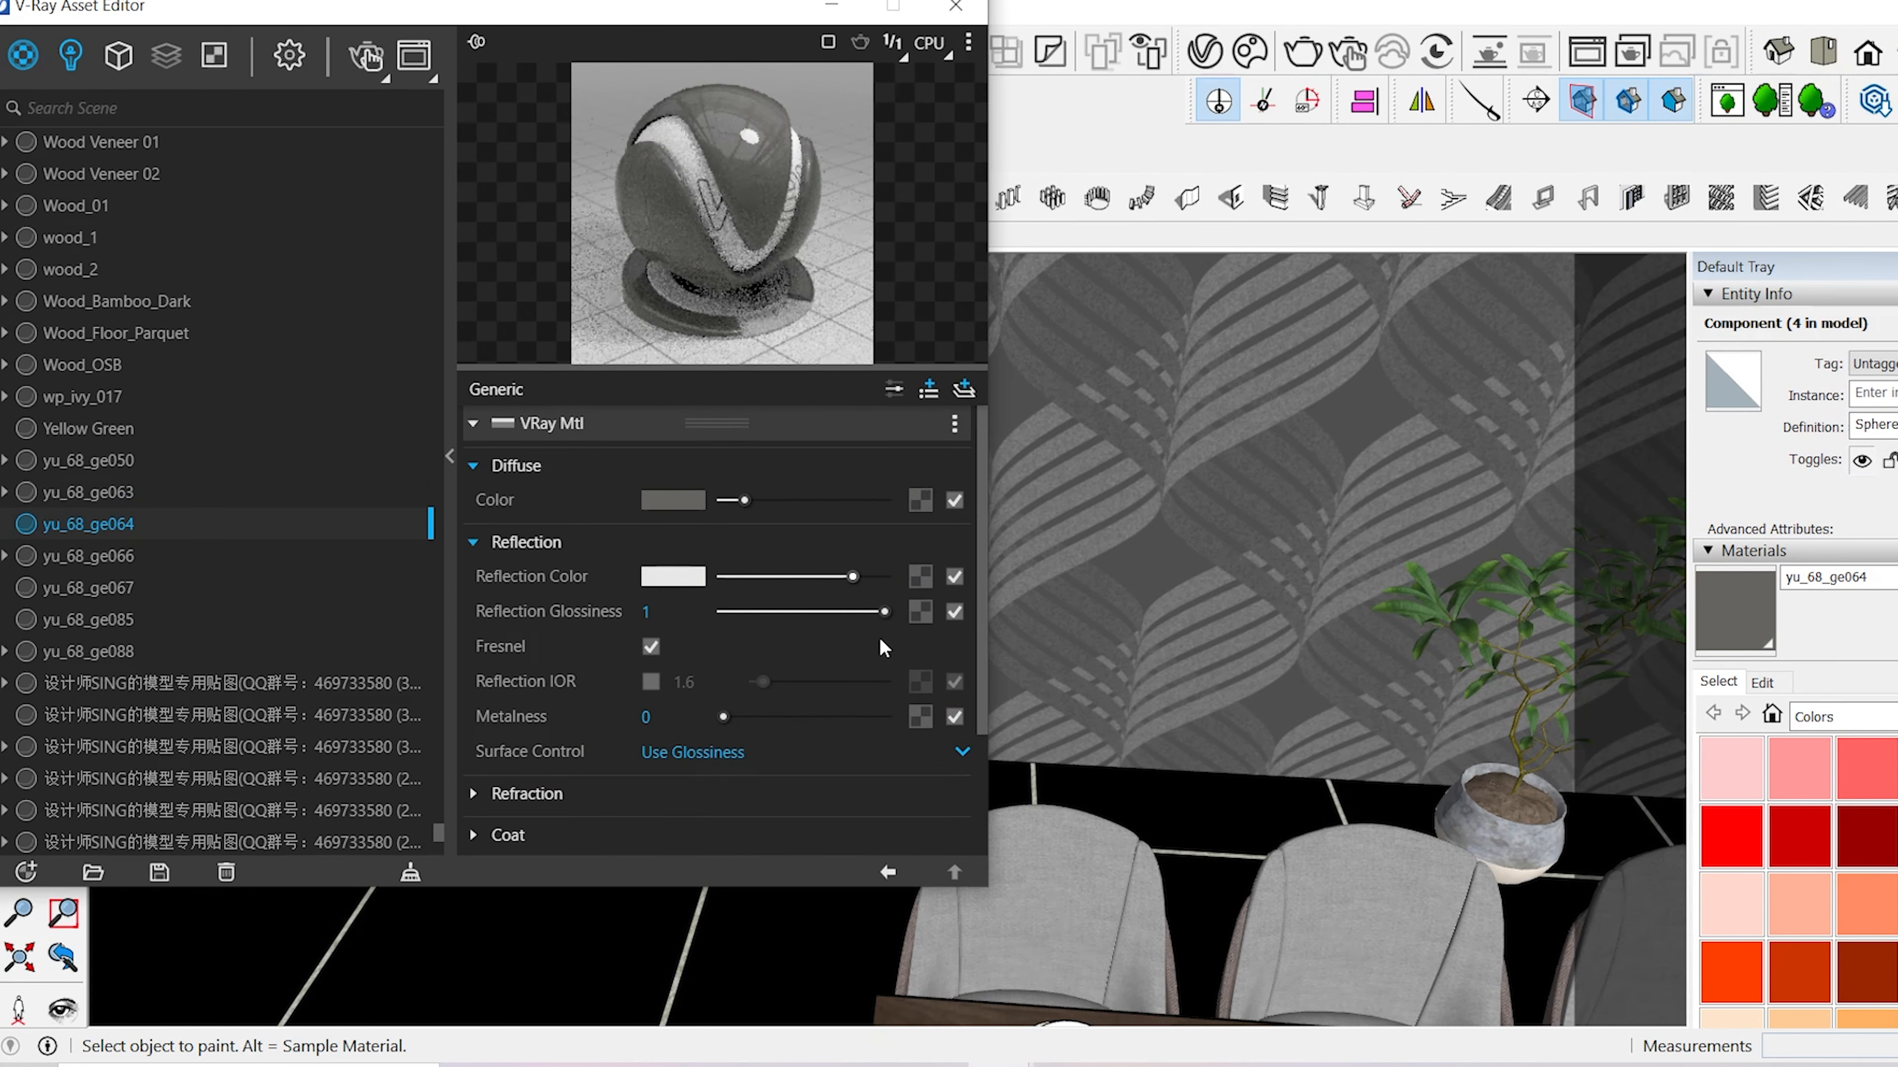
- Sample the plant pot's ceram_dark material and relink its diffuse bitmap to a saved copy of the concrete texture
left_click(1505, 836, "alt")
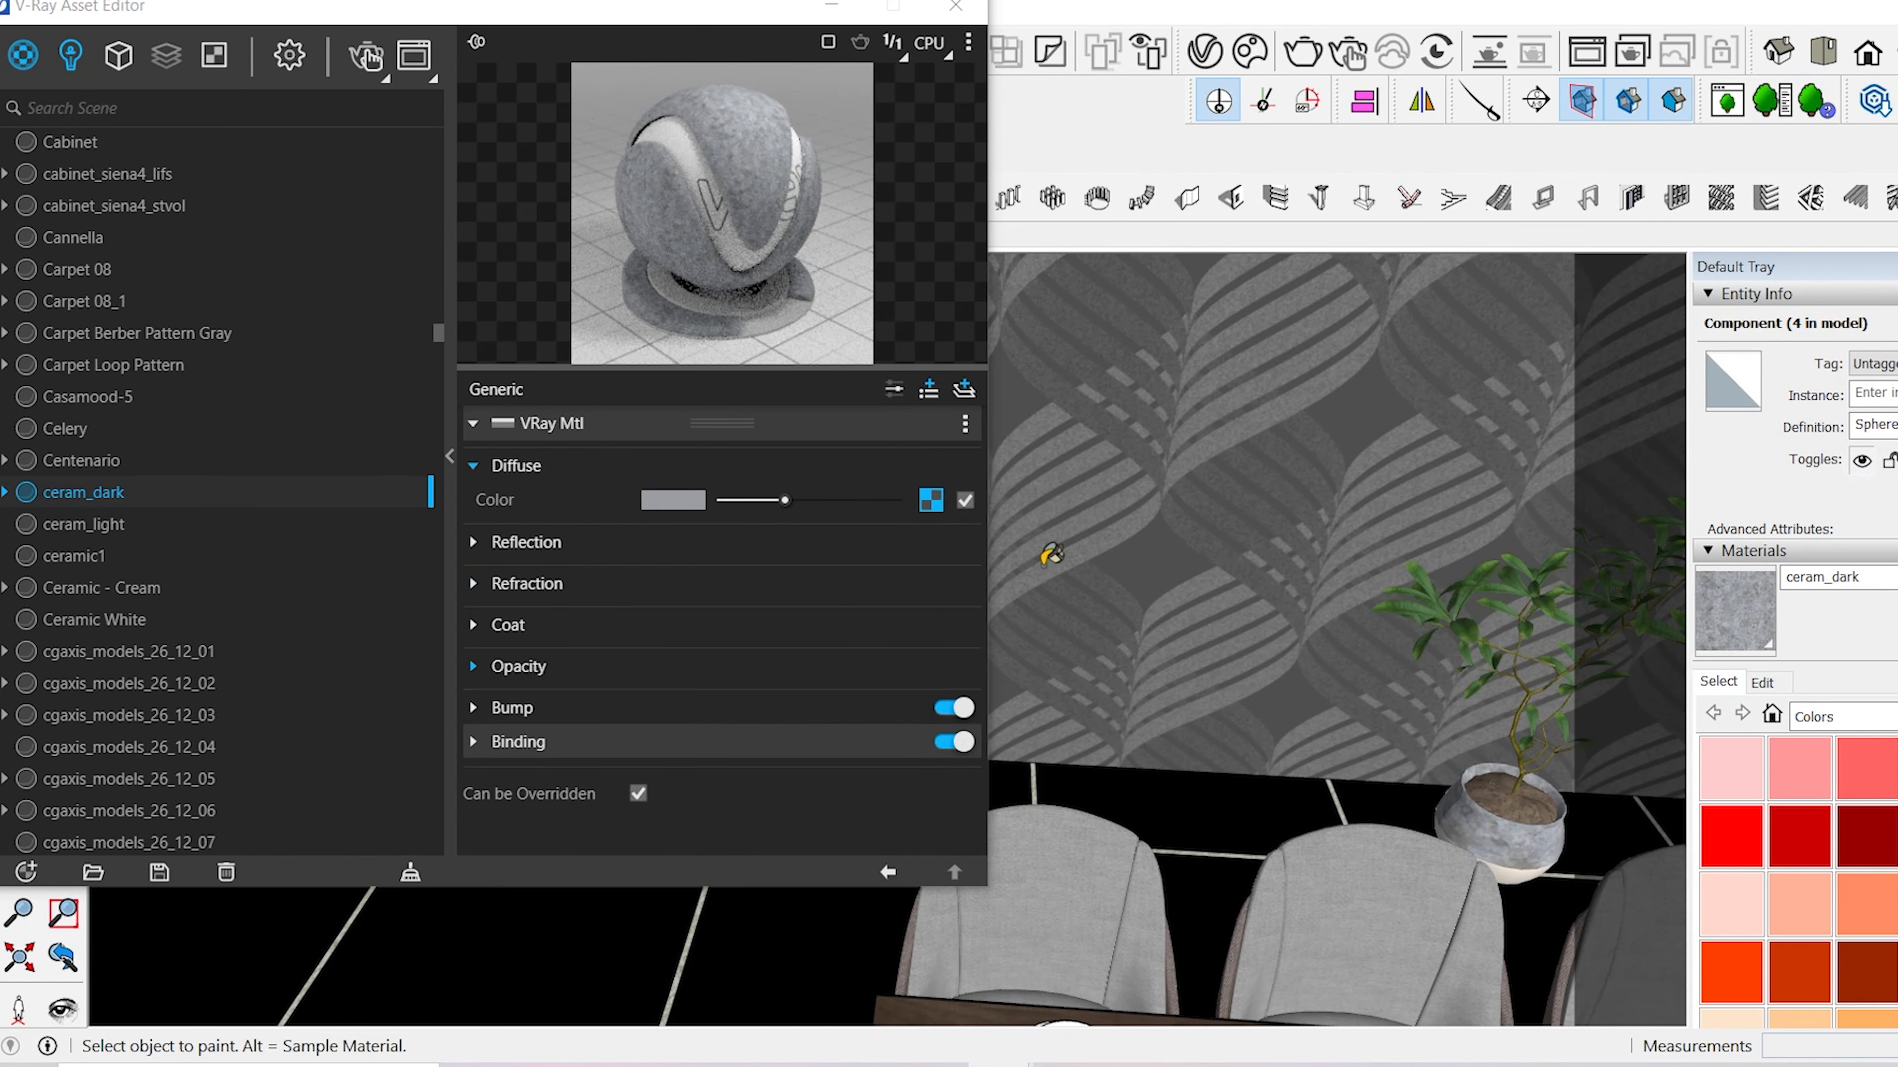
left_click(932, 500)
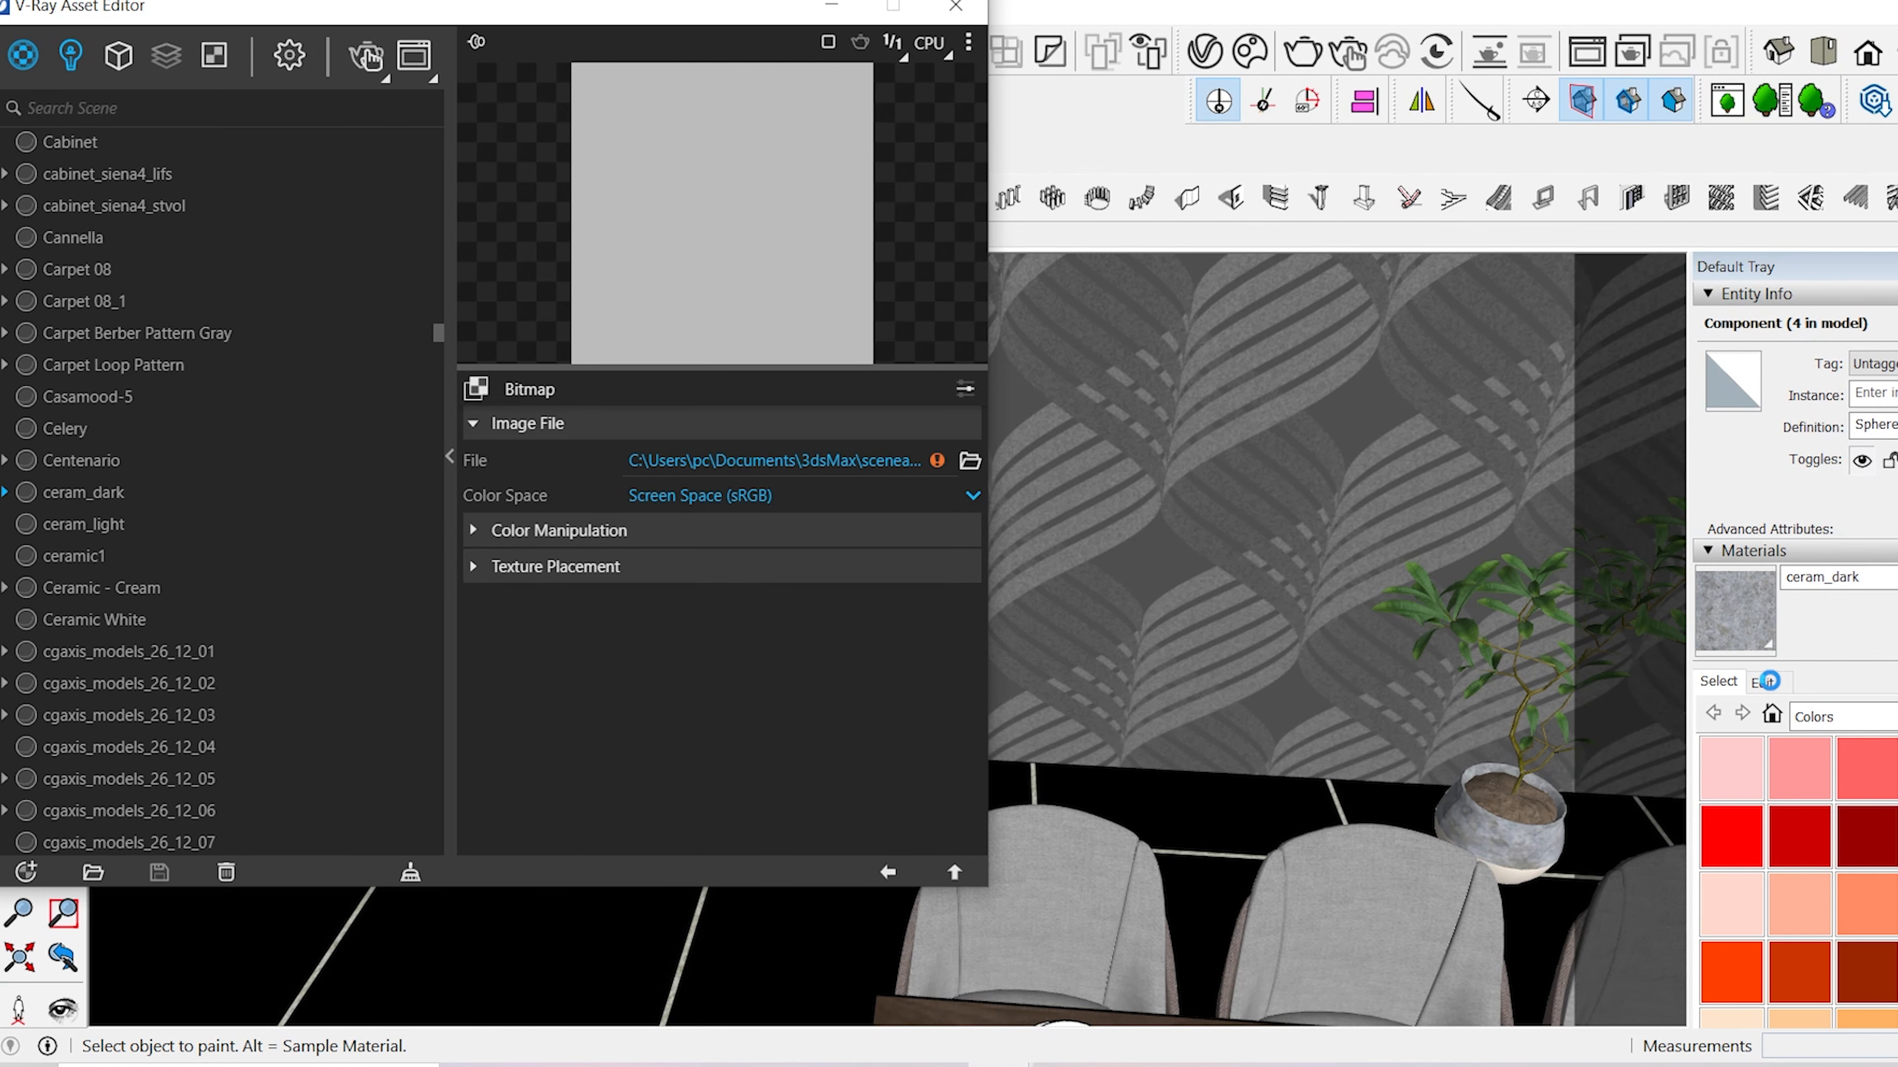
left_click(1764, 681)
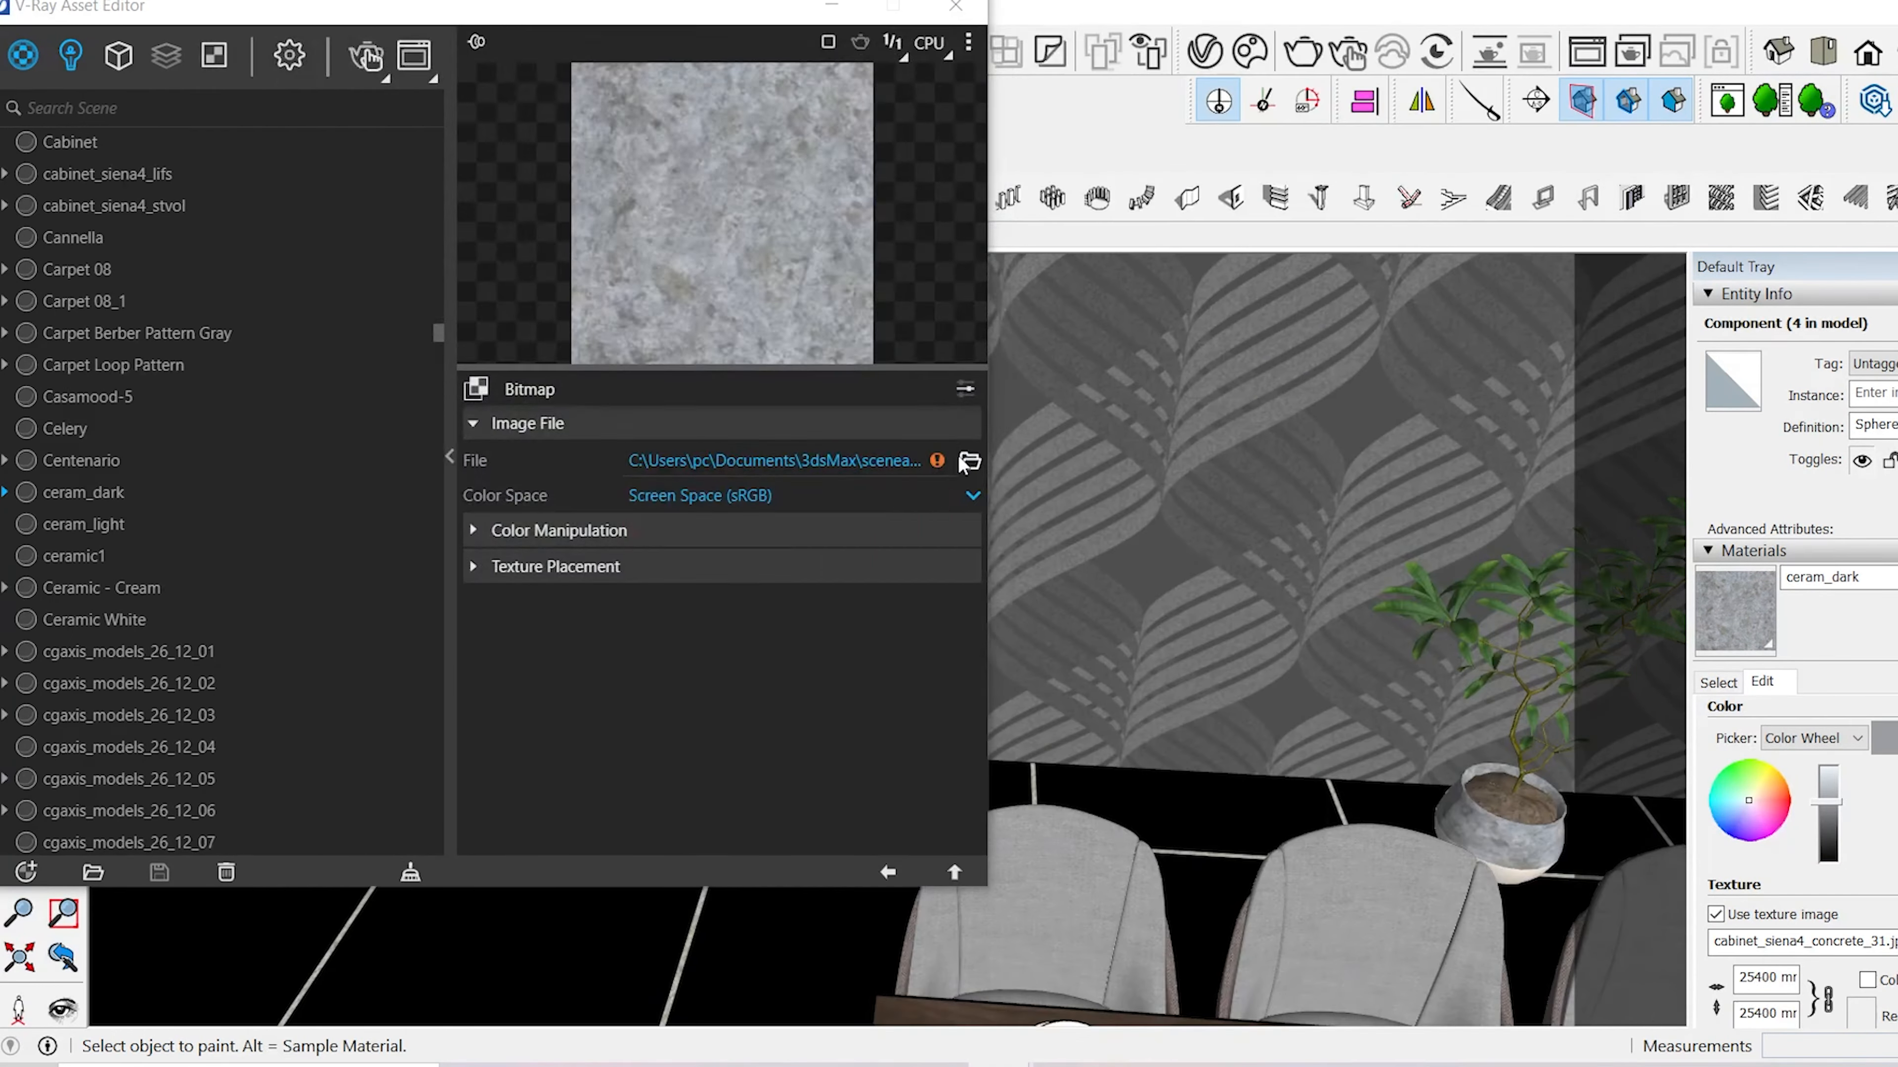
left_click(887, 872)
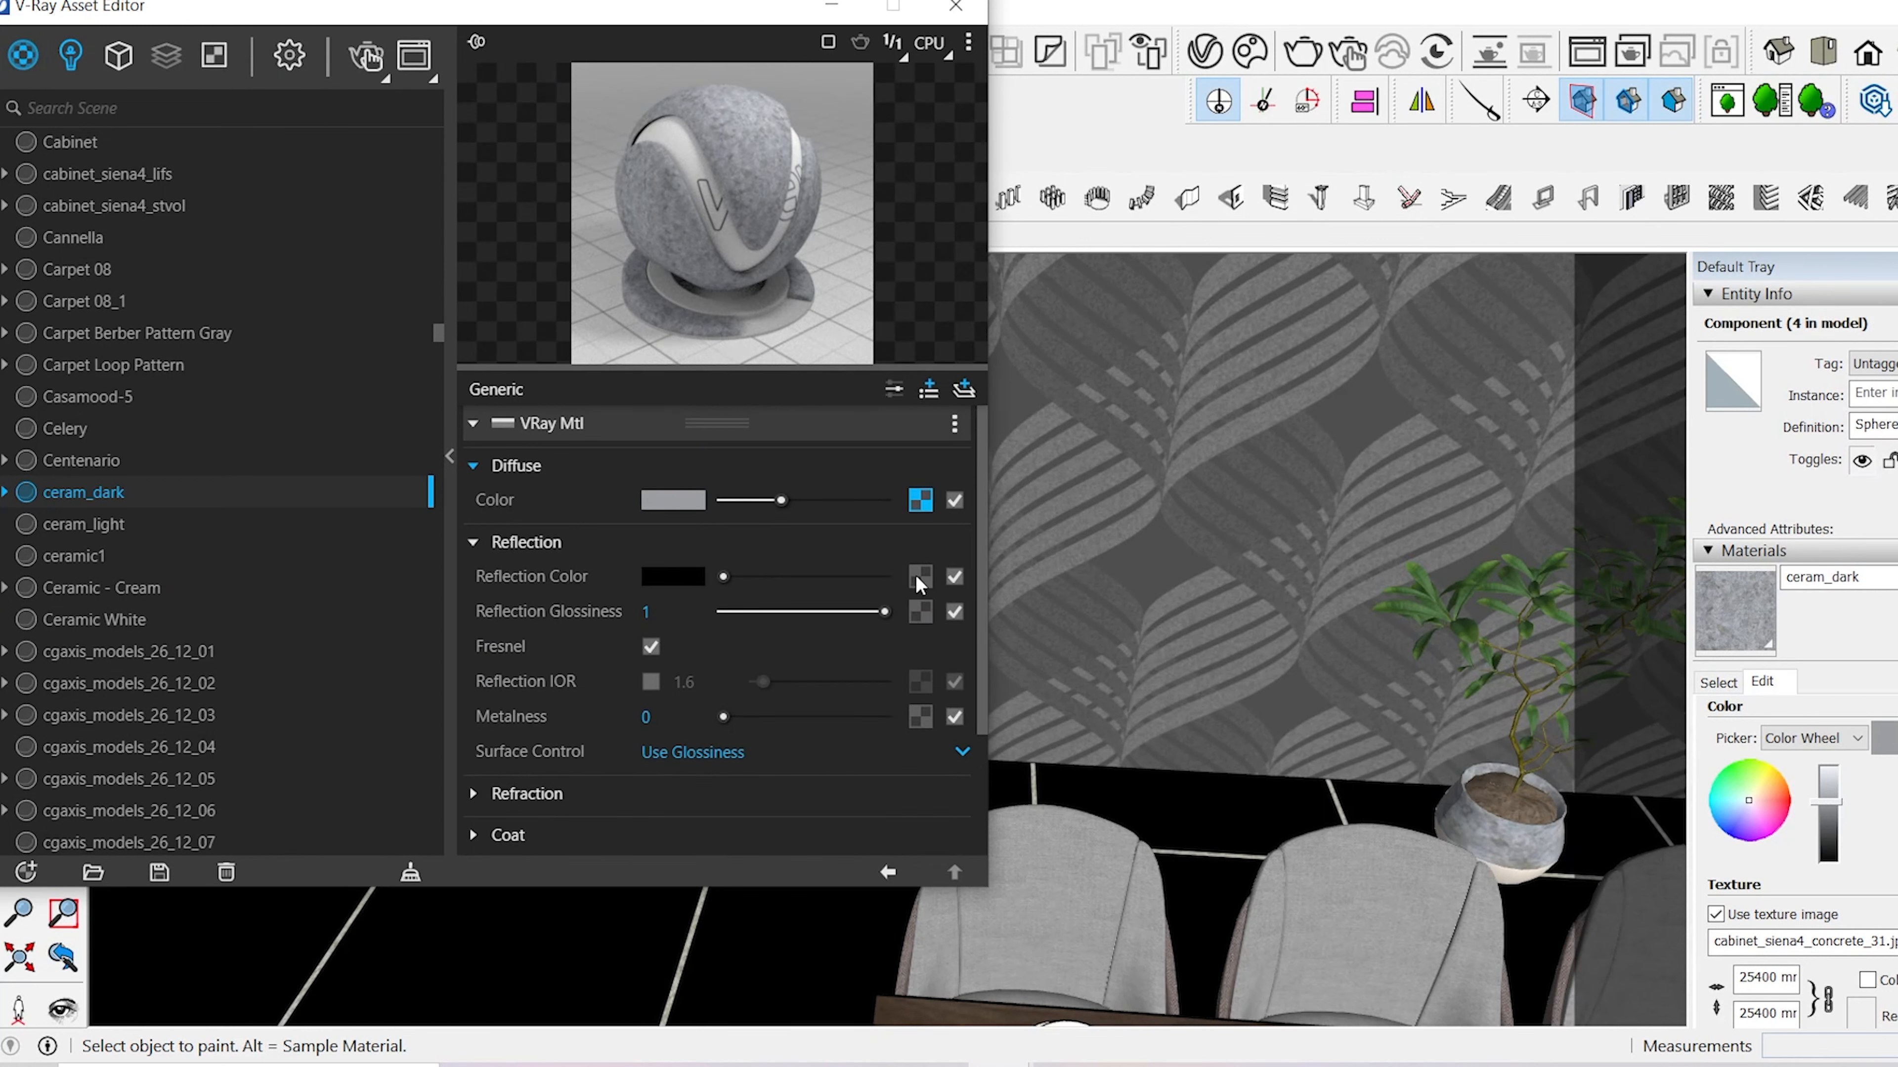
- Raise the reflection colour to near white on the pot's ceram_dark material, with a texture map, and on ceram_light
left_click(889, 636)
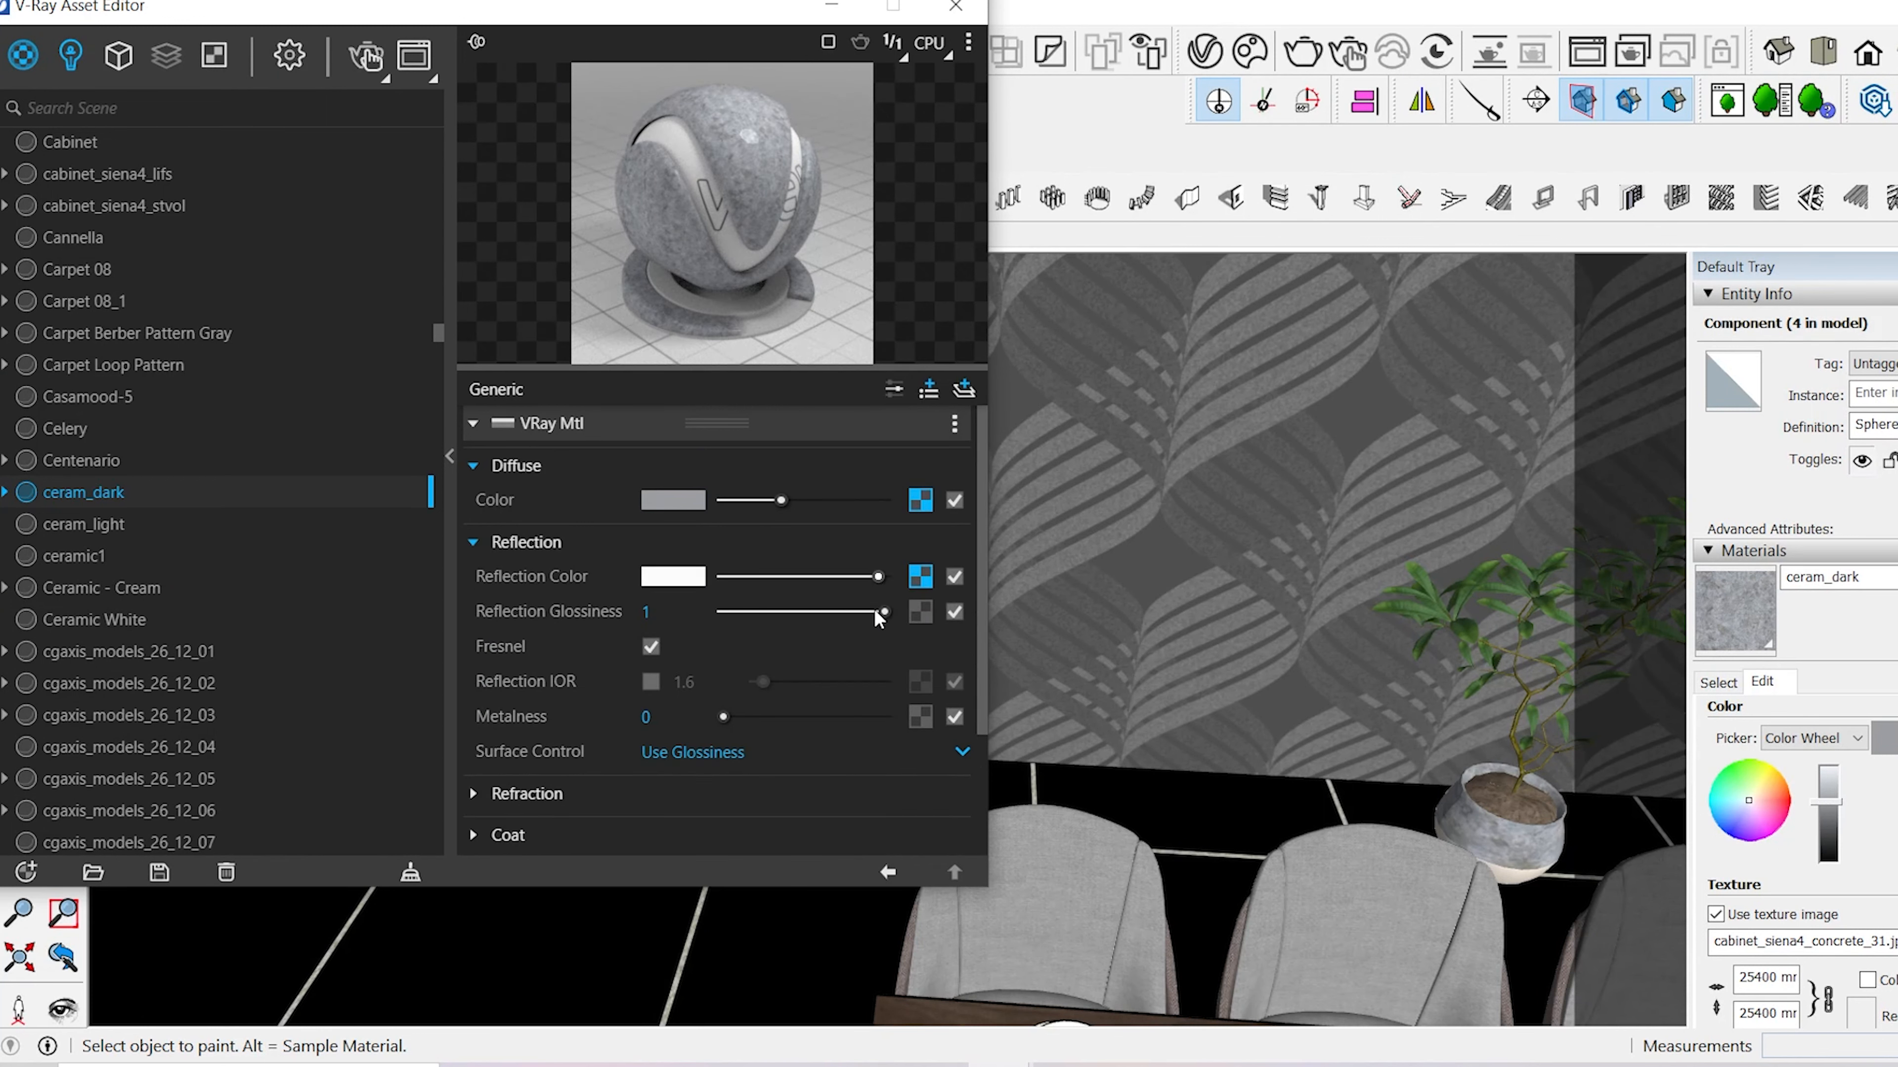
left_click(1524, 875, "alt")
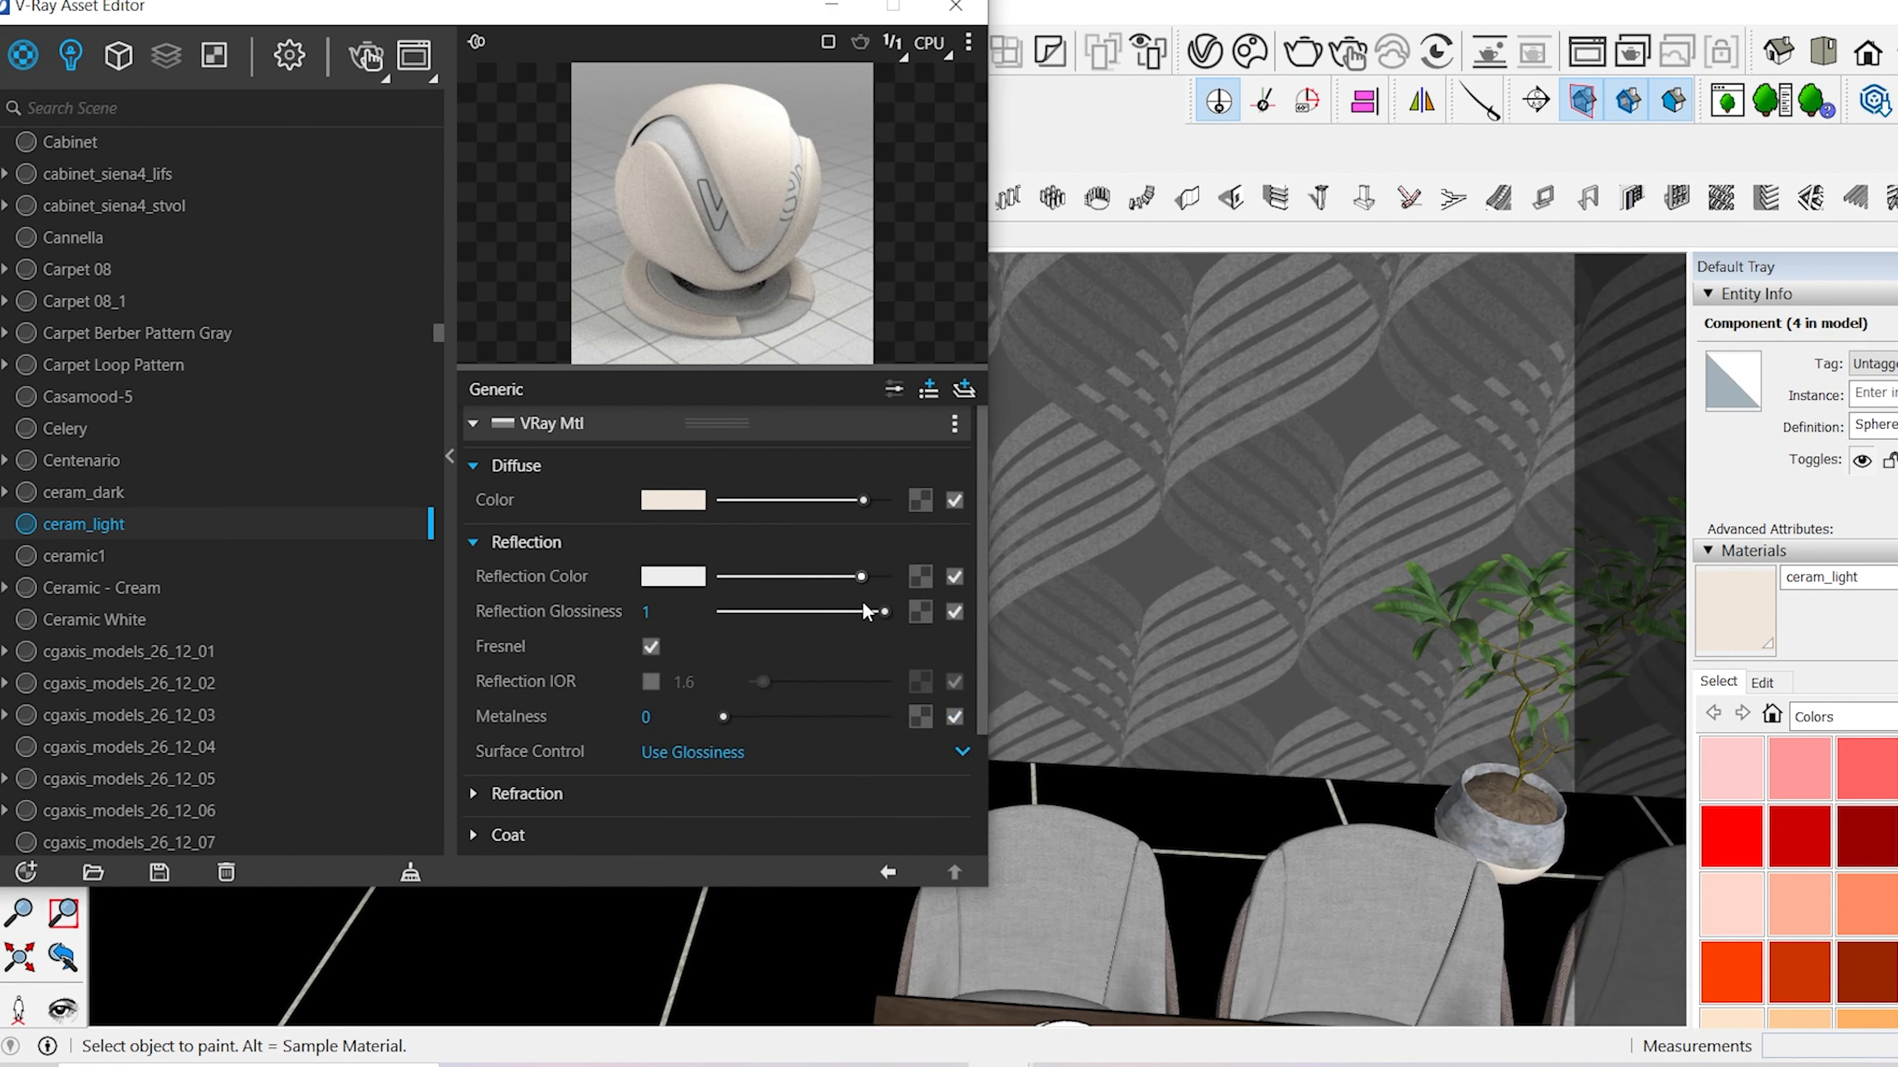
- Sample the pot's soil material DryGround2 and relink its diffuse bitmap to a saved copy of the ground texture
left_click(1501, 807, "alt")
left_click(919, 500)
left_click(1762, 683)
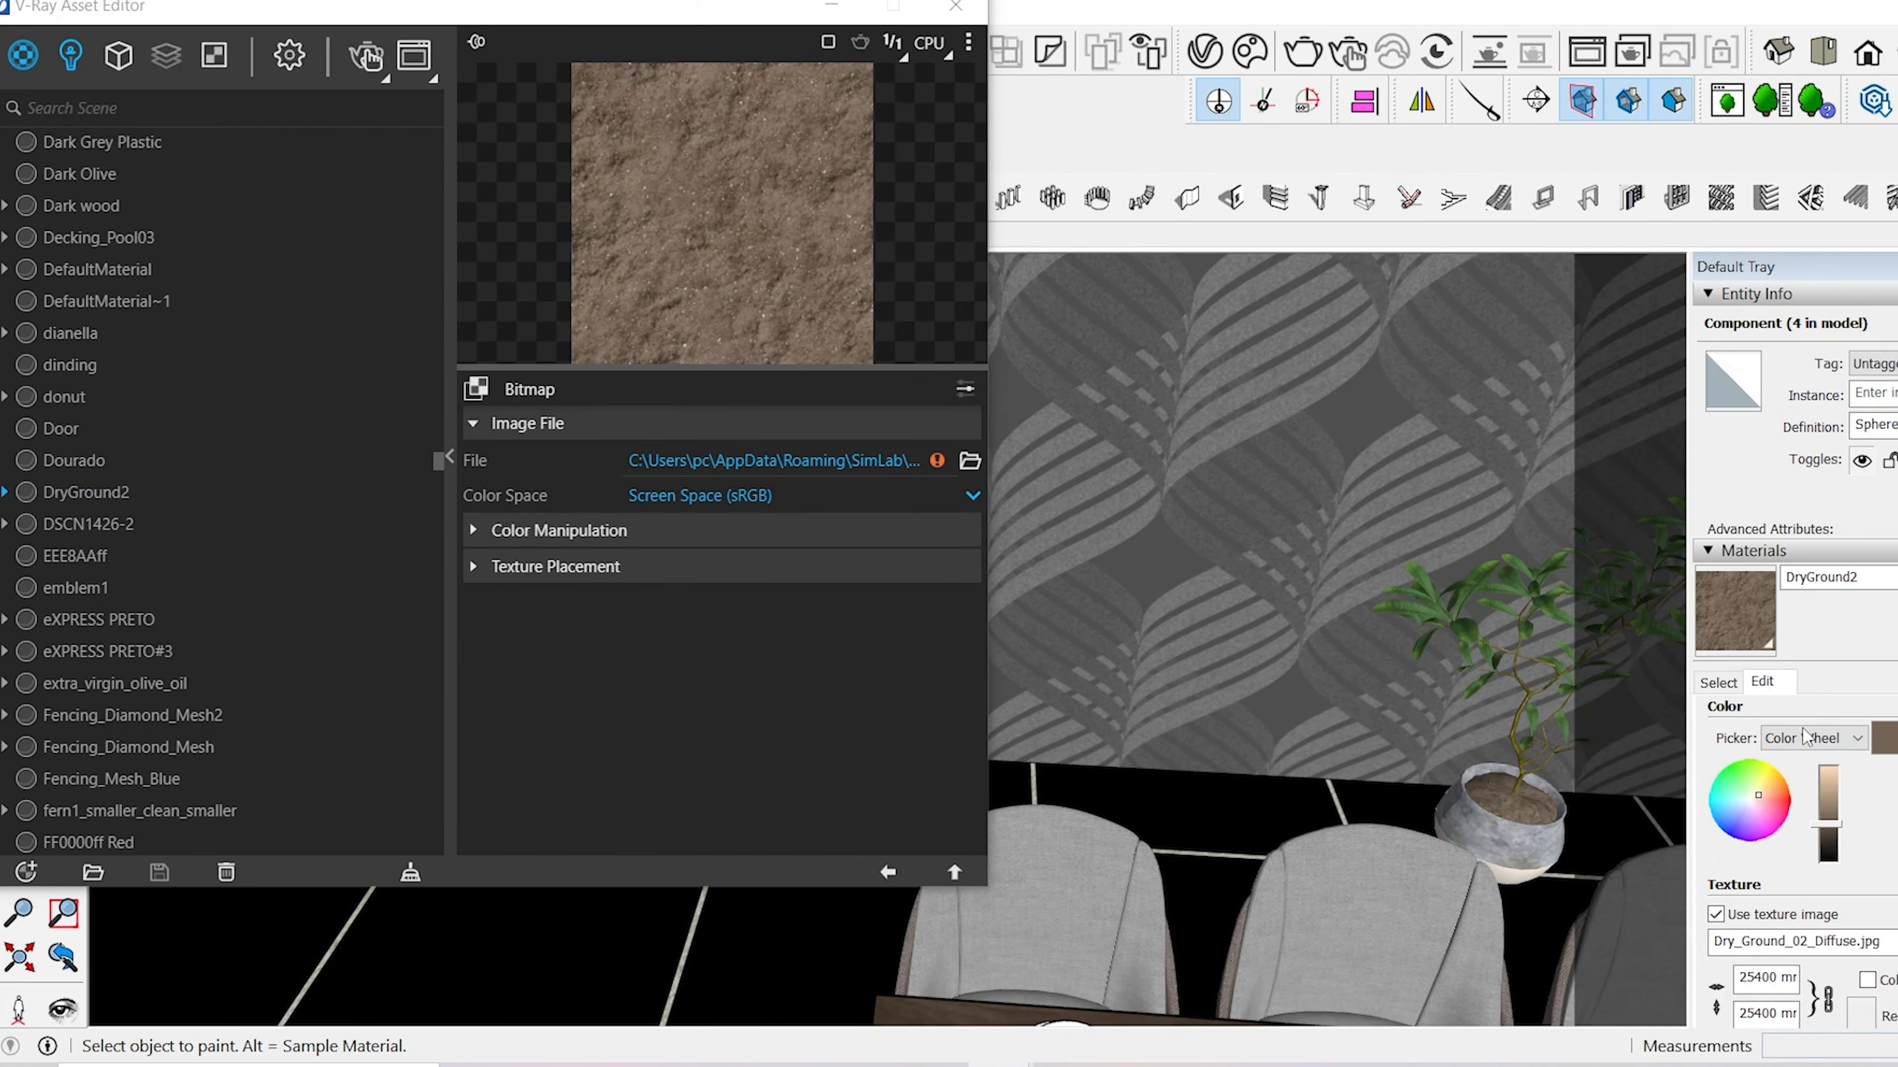
left_click(1893, 942)
right_click(1313, 299)
left_click(1446, 9)
left_click(1083, 612)
left_click(1576, 16)
left_click(919, 618)
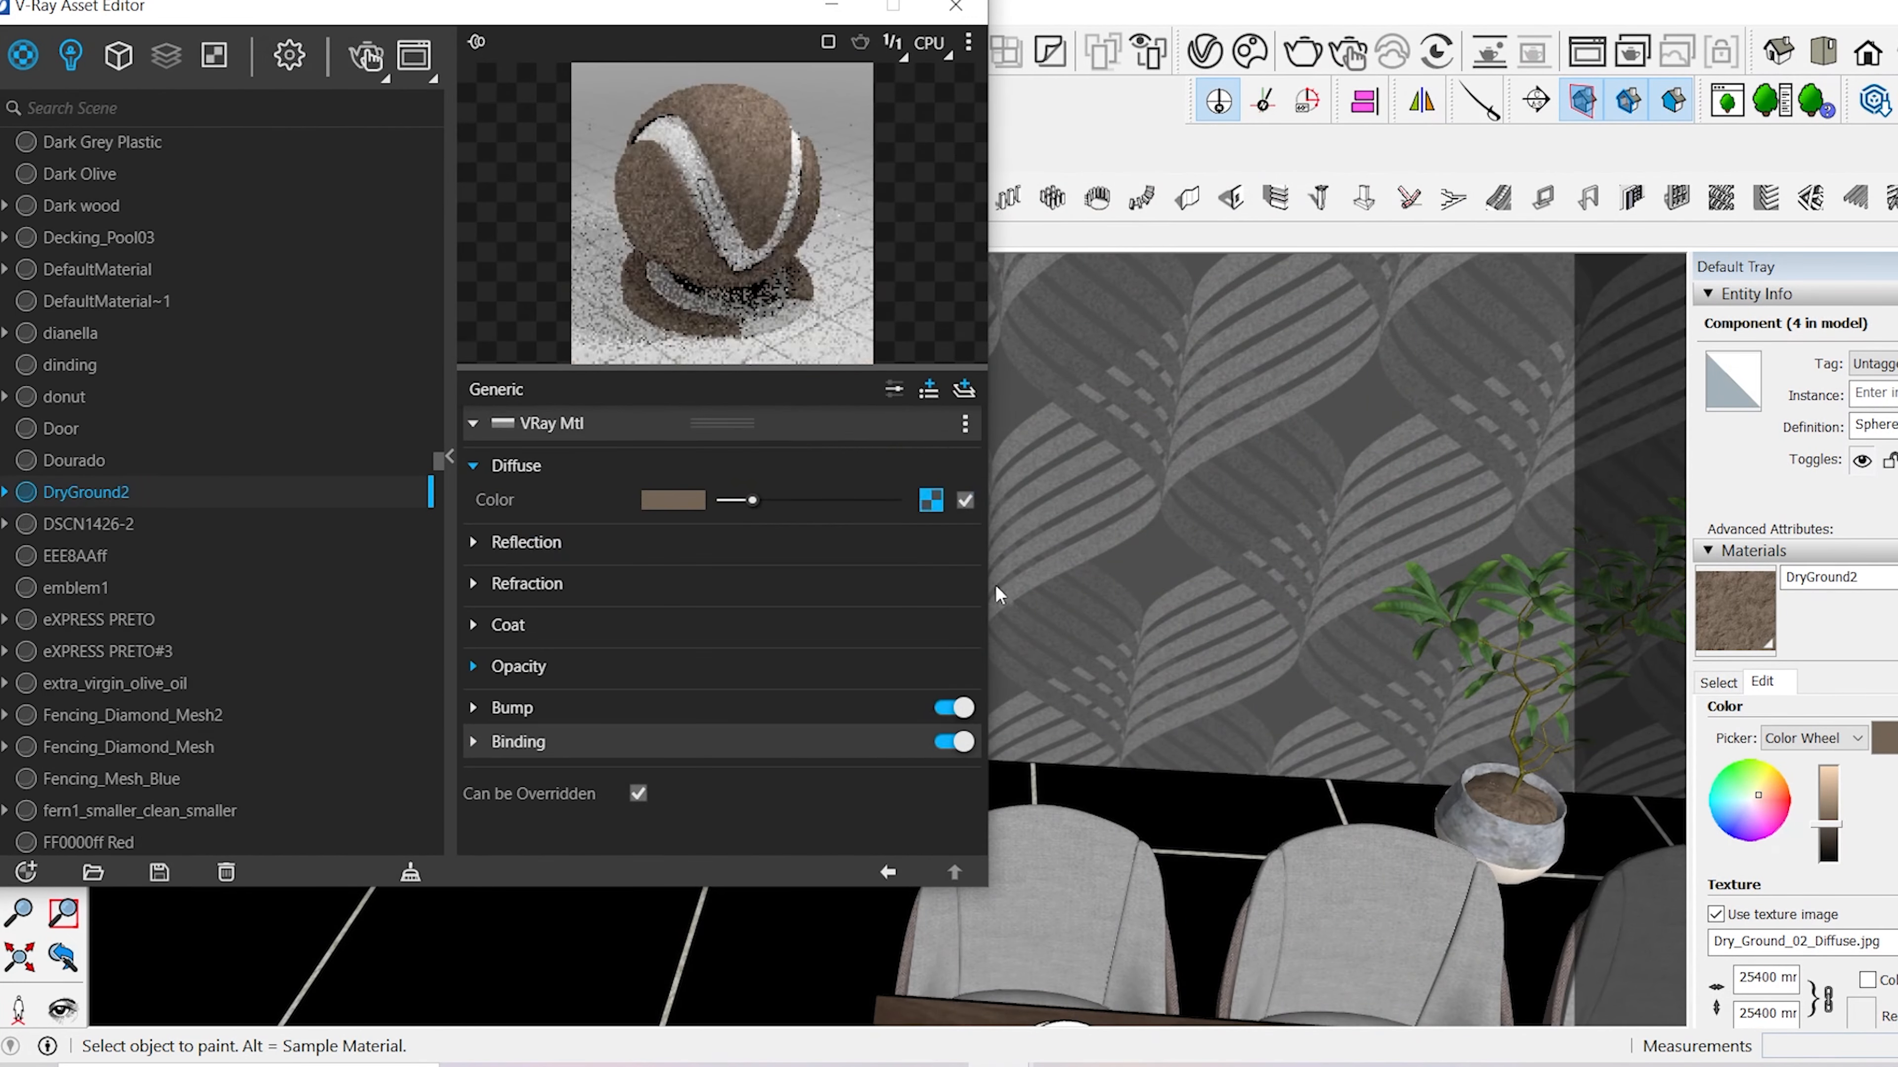
- Map DryGround2's reflection colour with a Color Correction of its diffuse texture, using saturation -1 and brightness 0.564
left_click(920, 576)
left_click(900, 250)
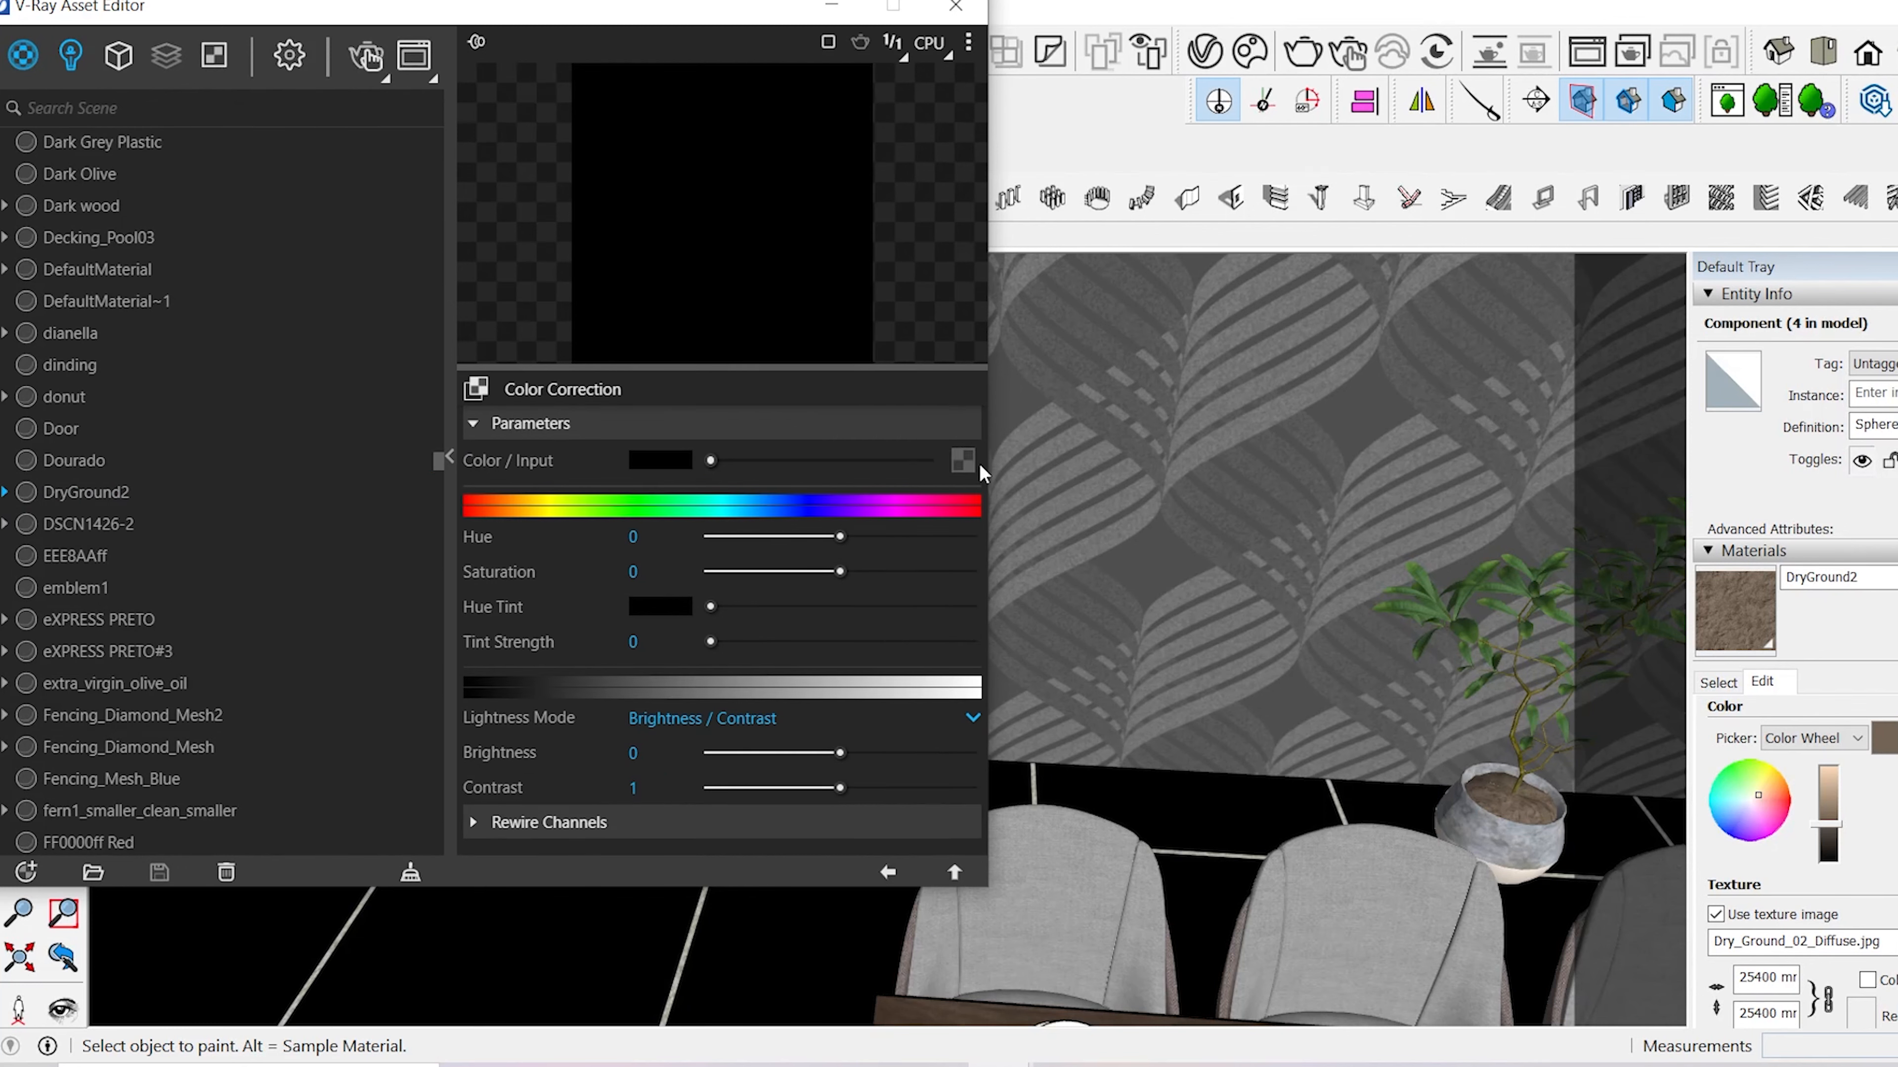
left_click_drag(840, 572, 706, 575)
left_click_drag(840, 754, 913, 757)
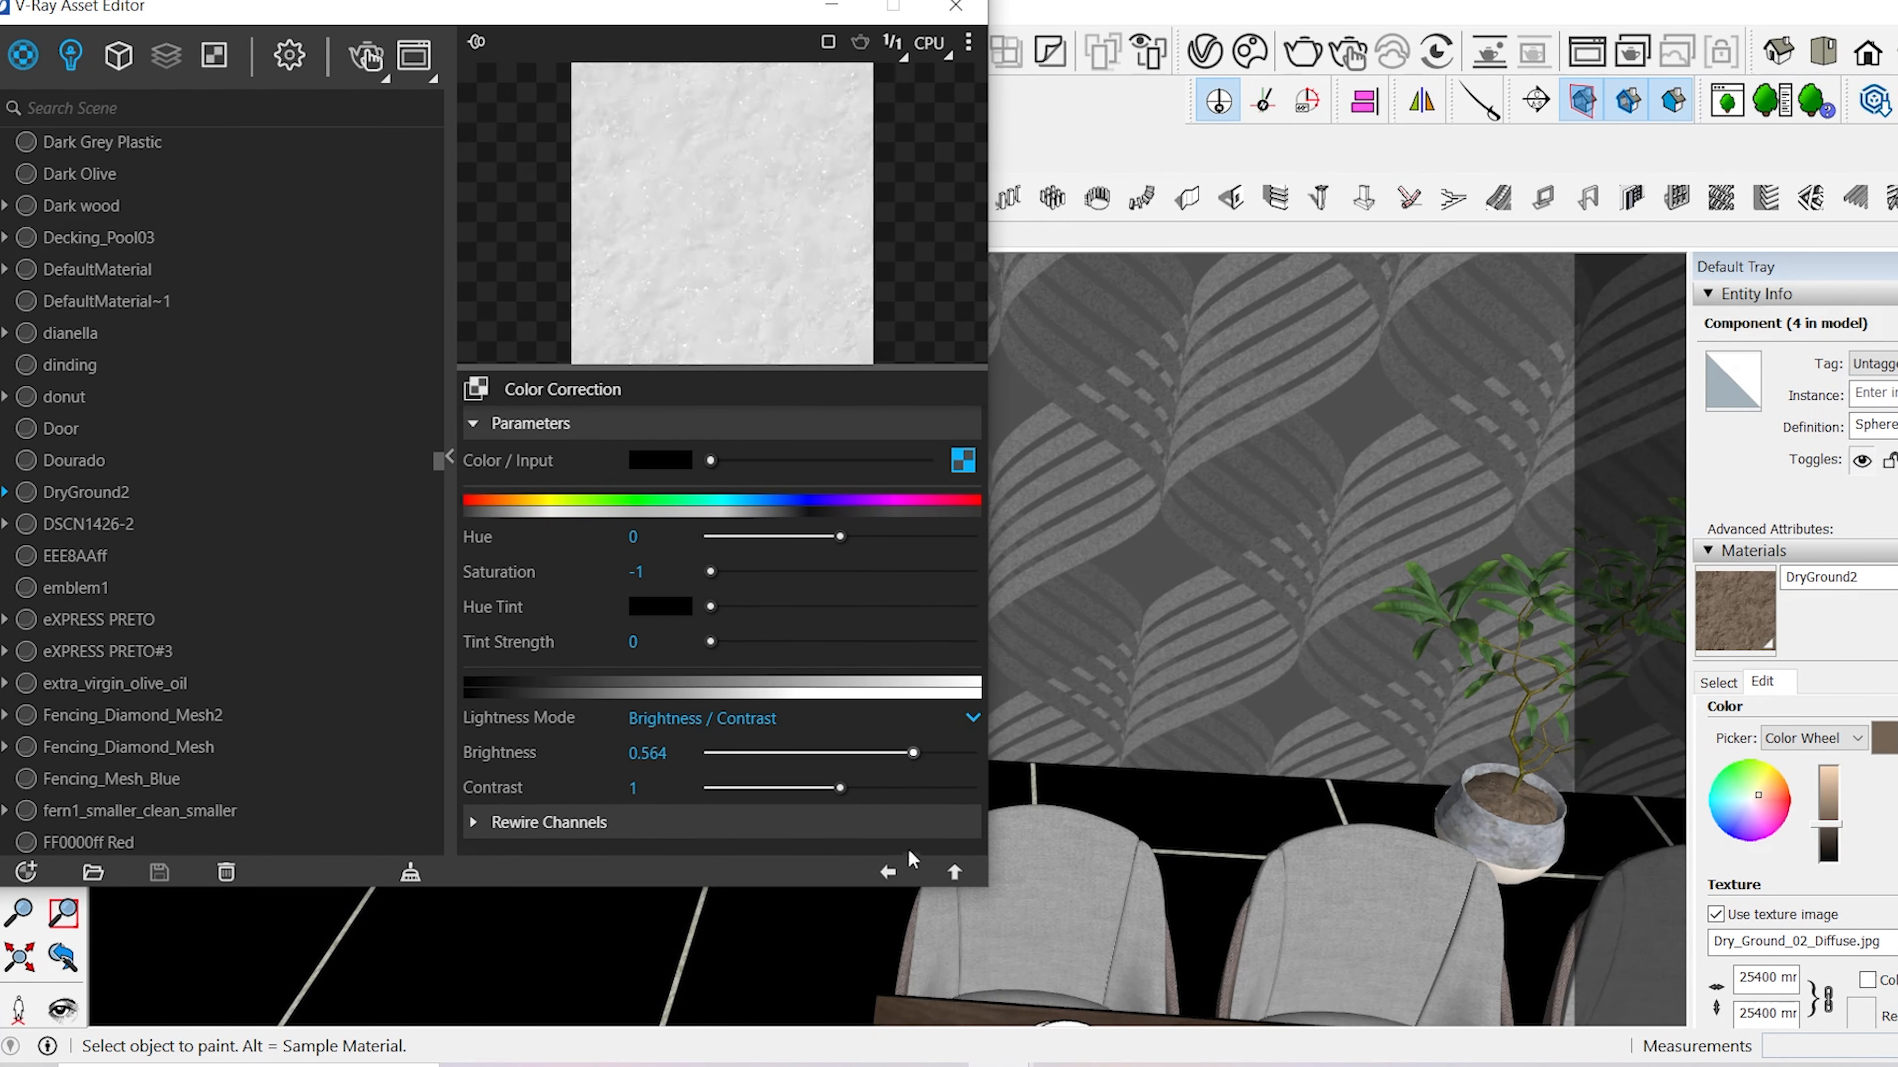
left_click(954, 872)
- Raise DryGround2's reflection colour to near white, set glossiness to 0.9 with the same map, and adjust its bump amount
left_click_drag(723, 576, 882, 576)
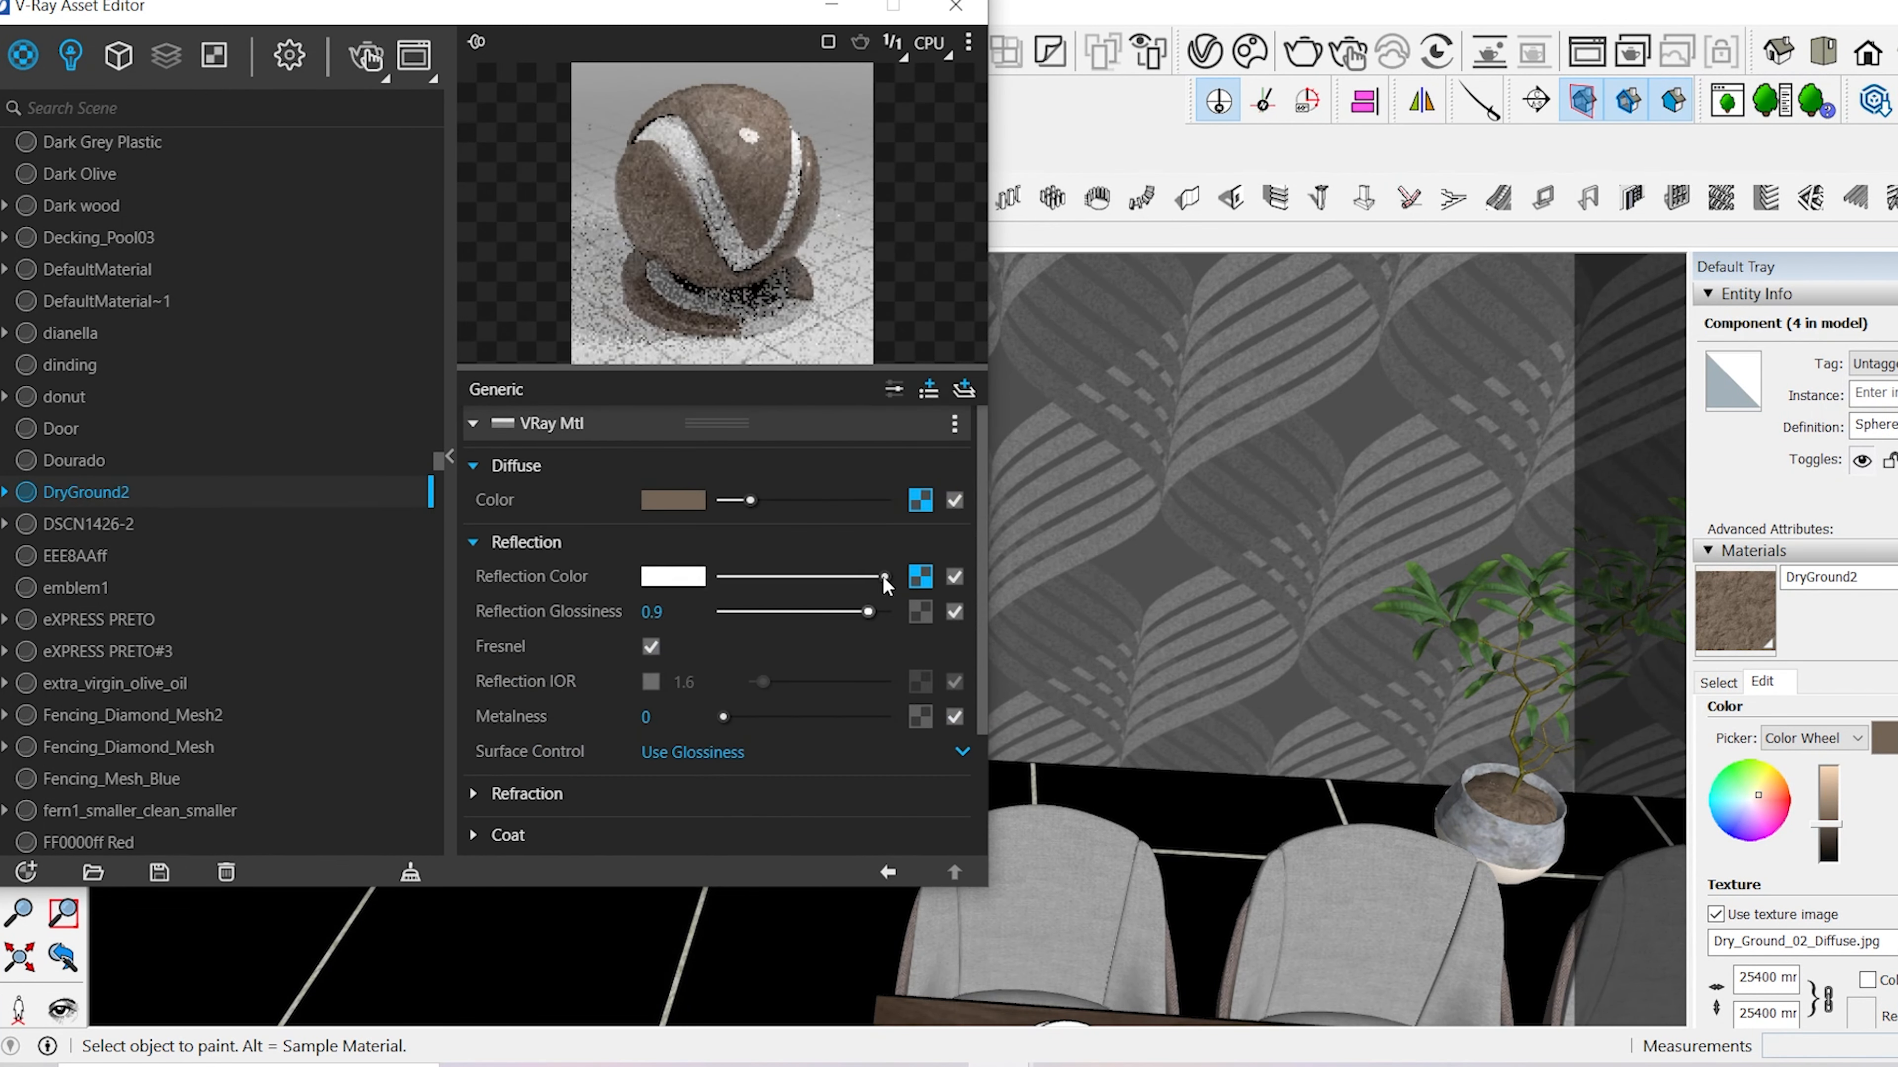
right_click(924, 588)
scroll(699, 785, "down", 2)
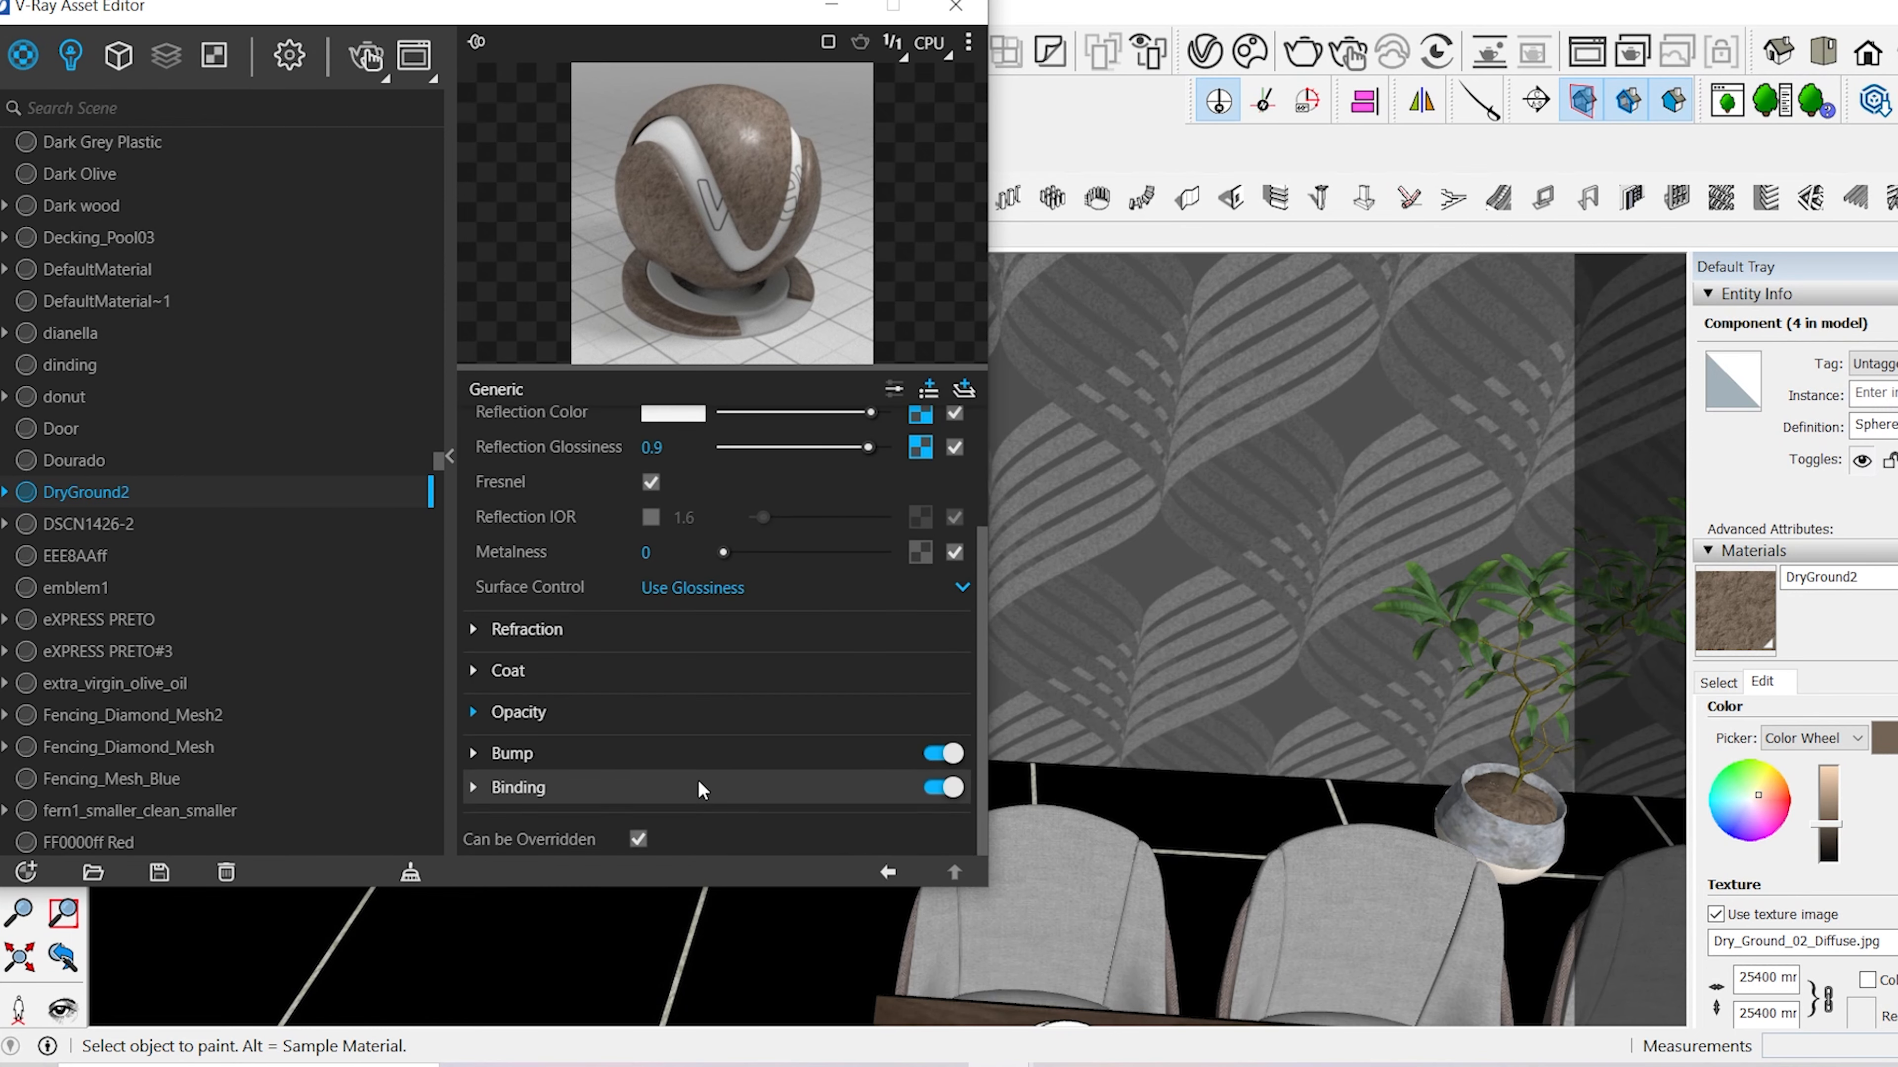
left_click_drag(789, 825, 773, 822)
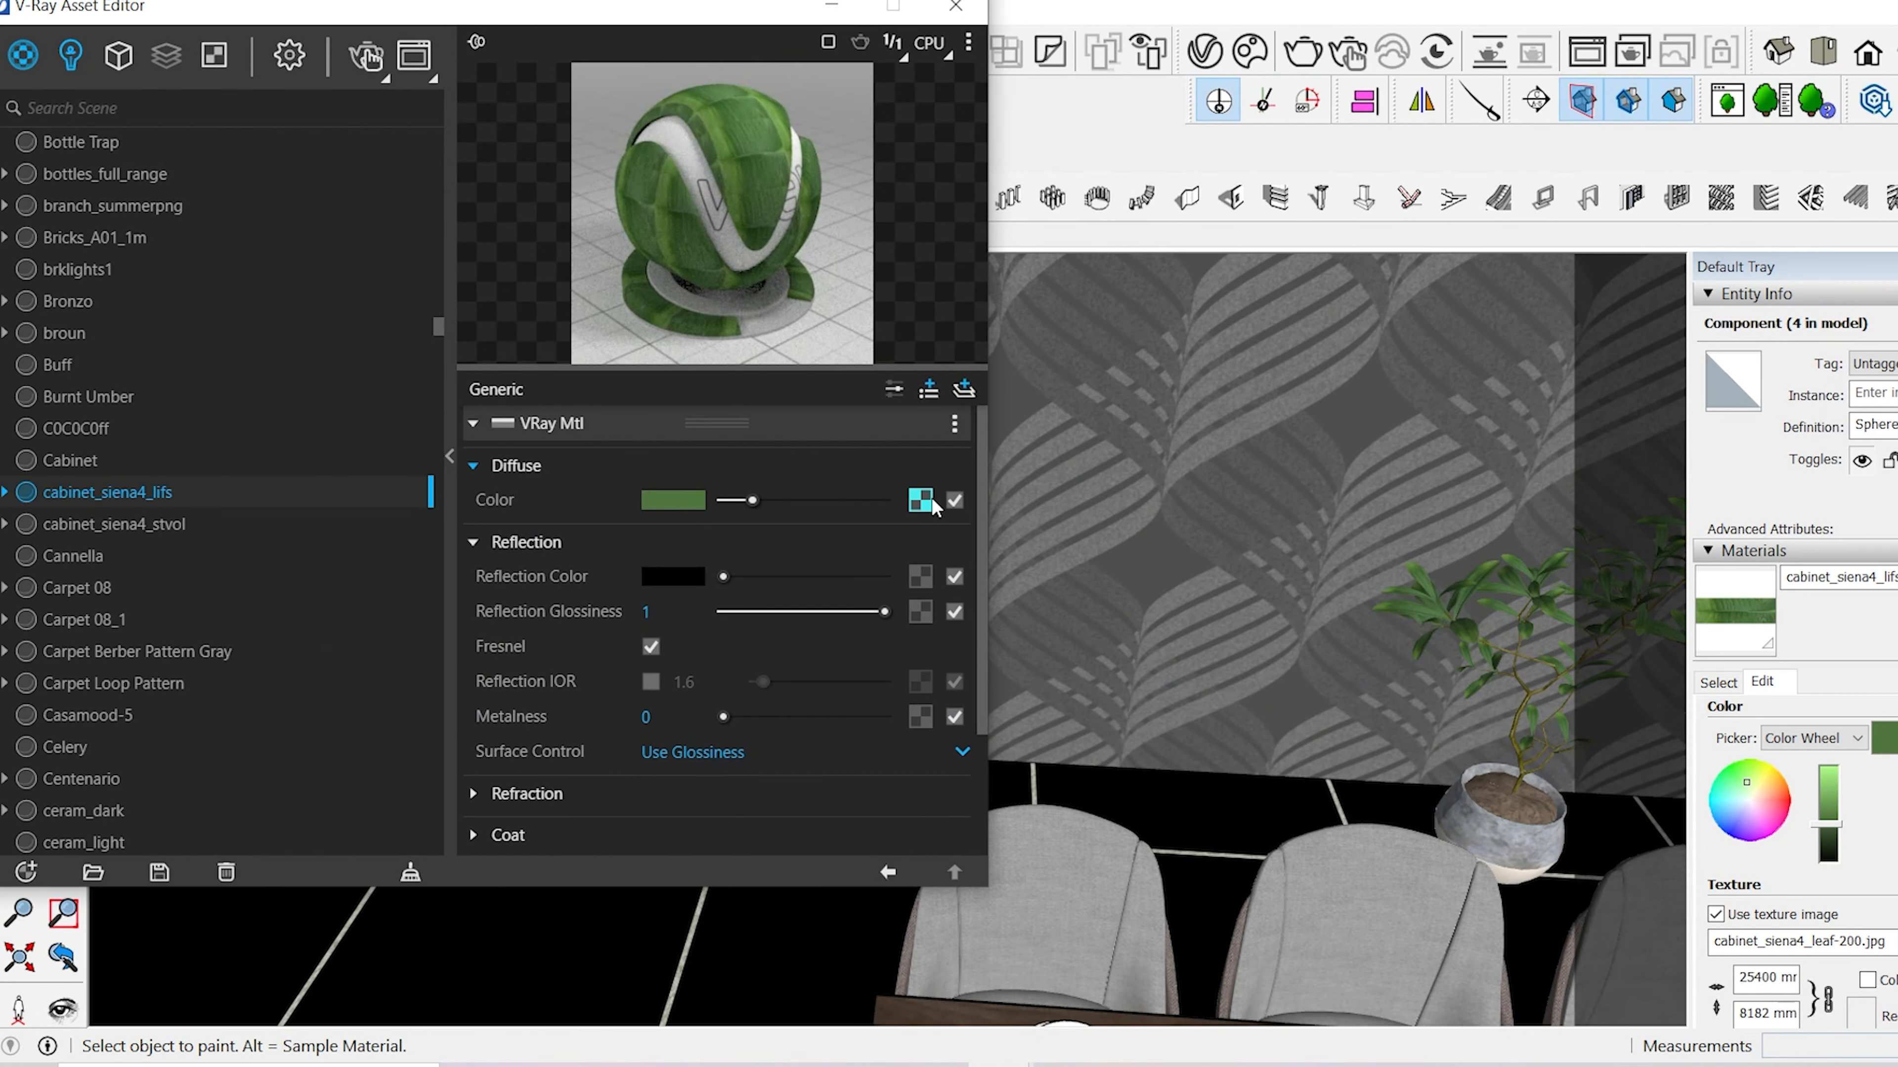
- Map the leaf material cabinet_siena4_lifs's reflection colour with a fully desaturated, brightened Color Correction of its diffuse texture
right_click(931, 500)
left_click(871, 589)
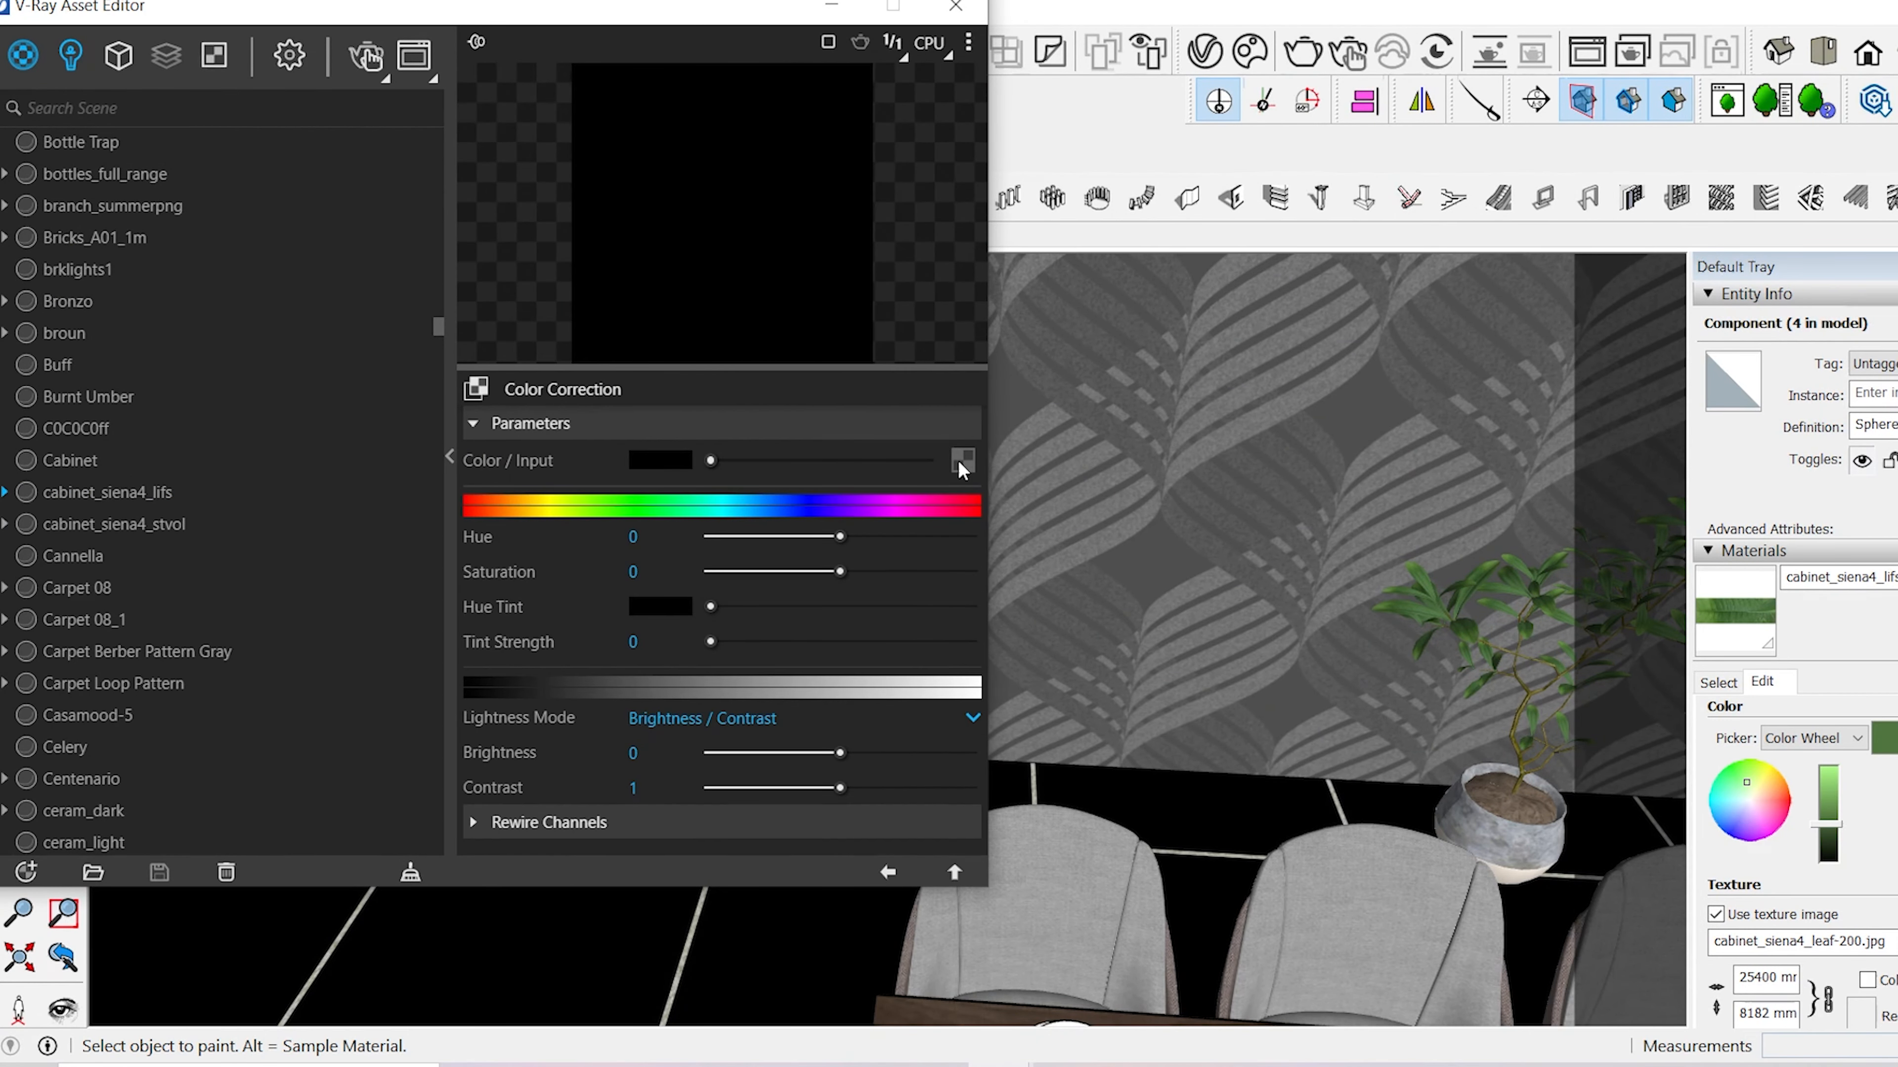
right_click(957, 461)
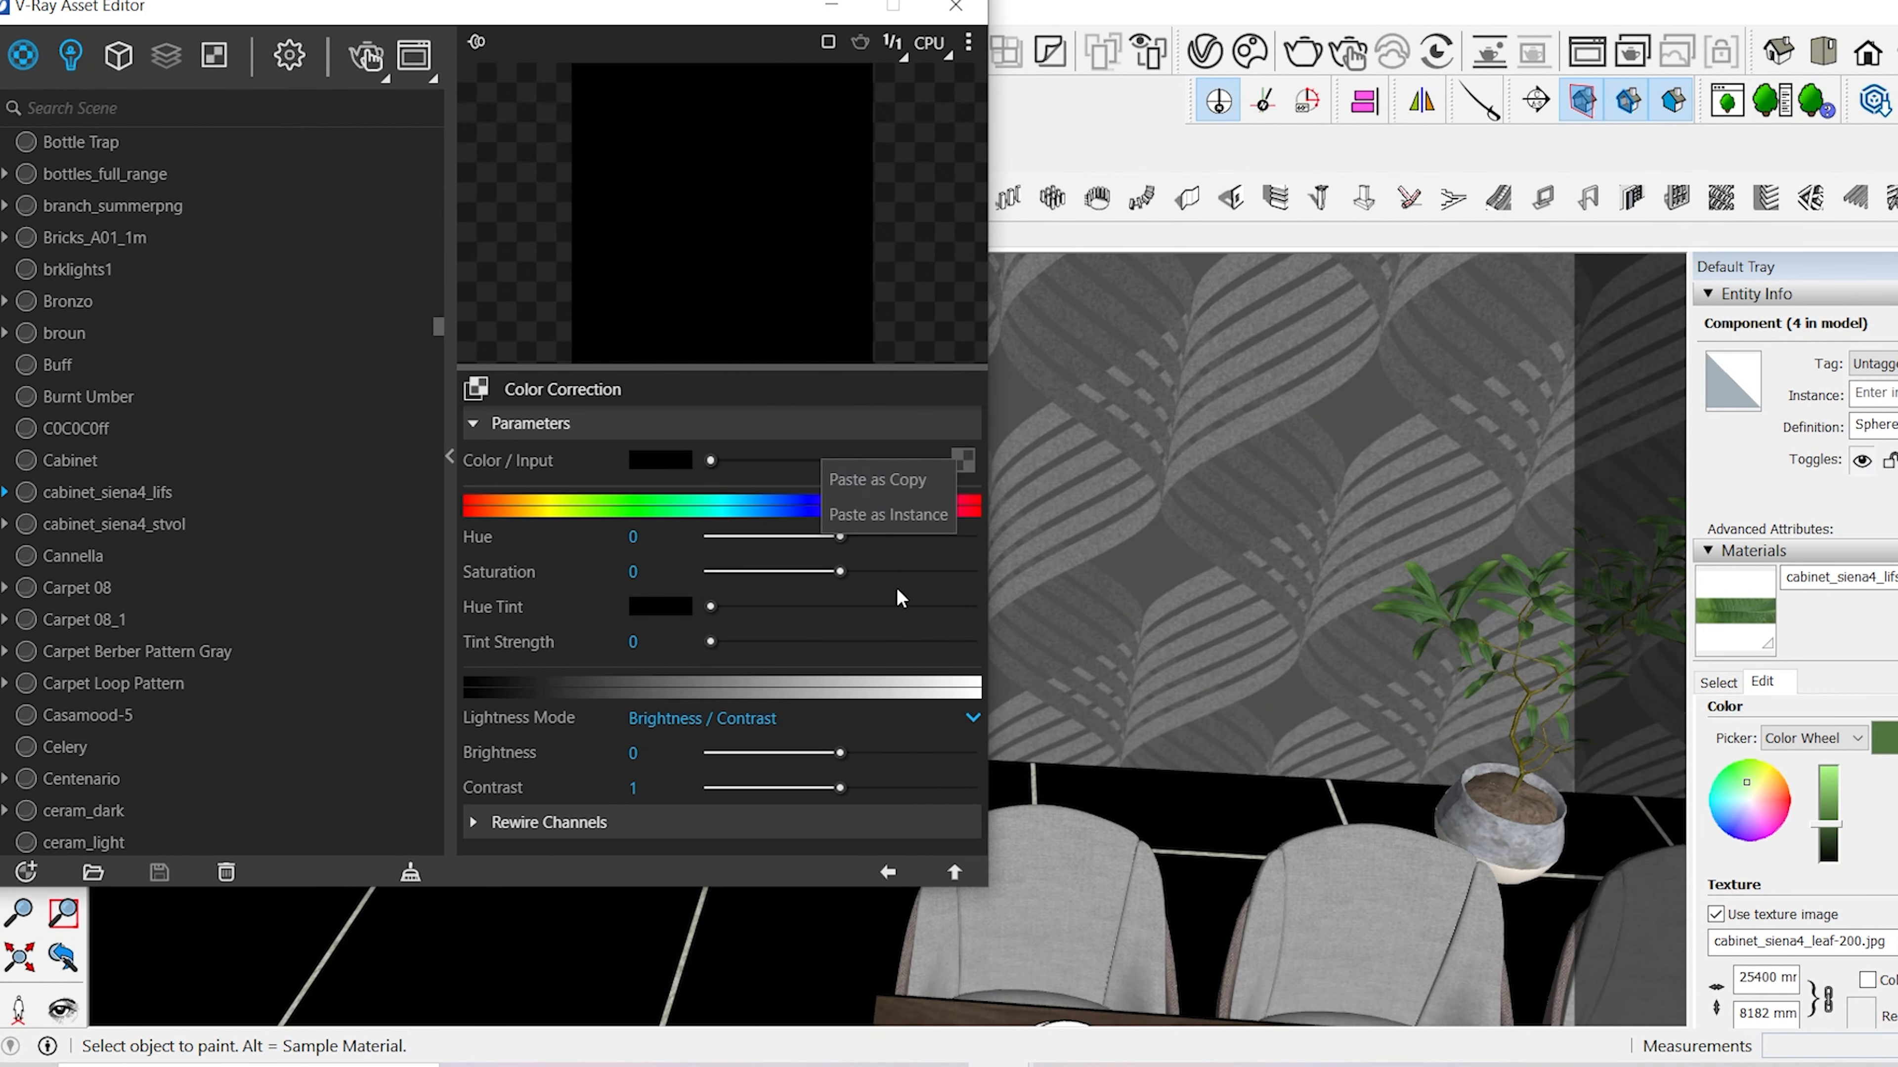
left_click_drag(838, 574, 709, 575)
left_click_drag(840, 752, 894, 754)
left_click(950, 875)
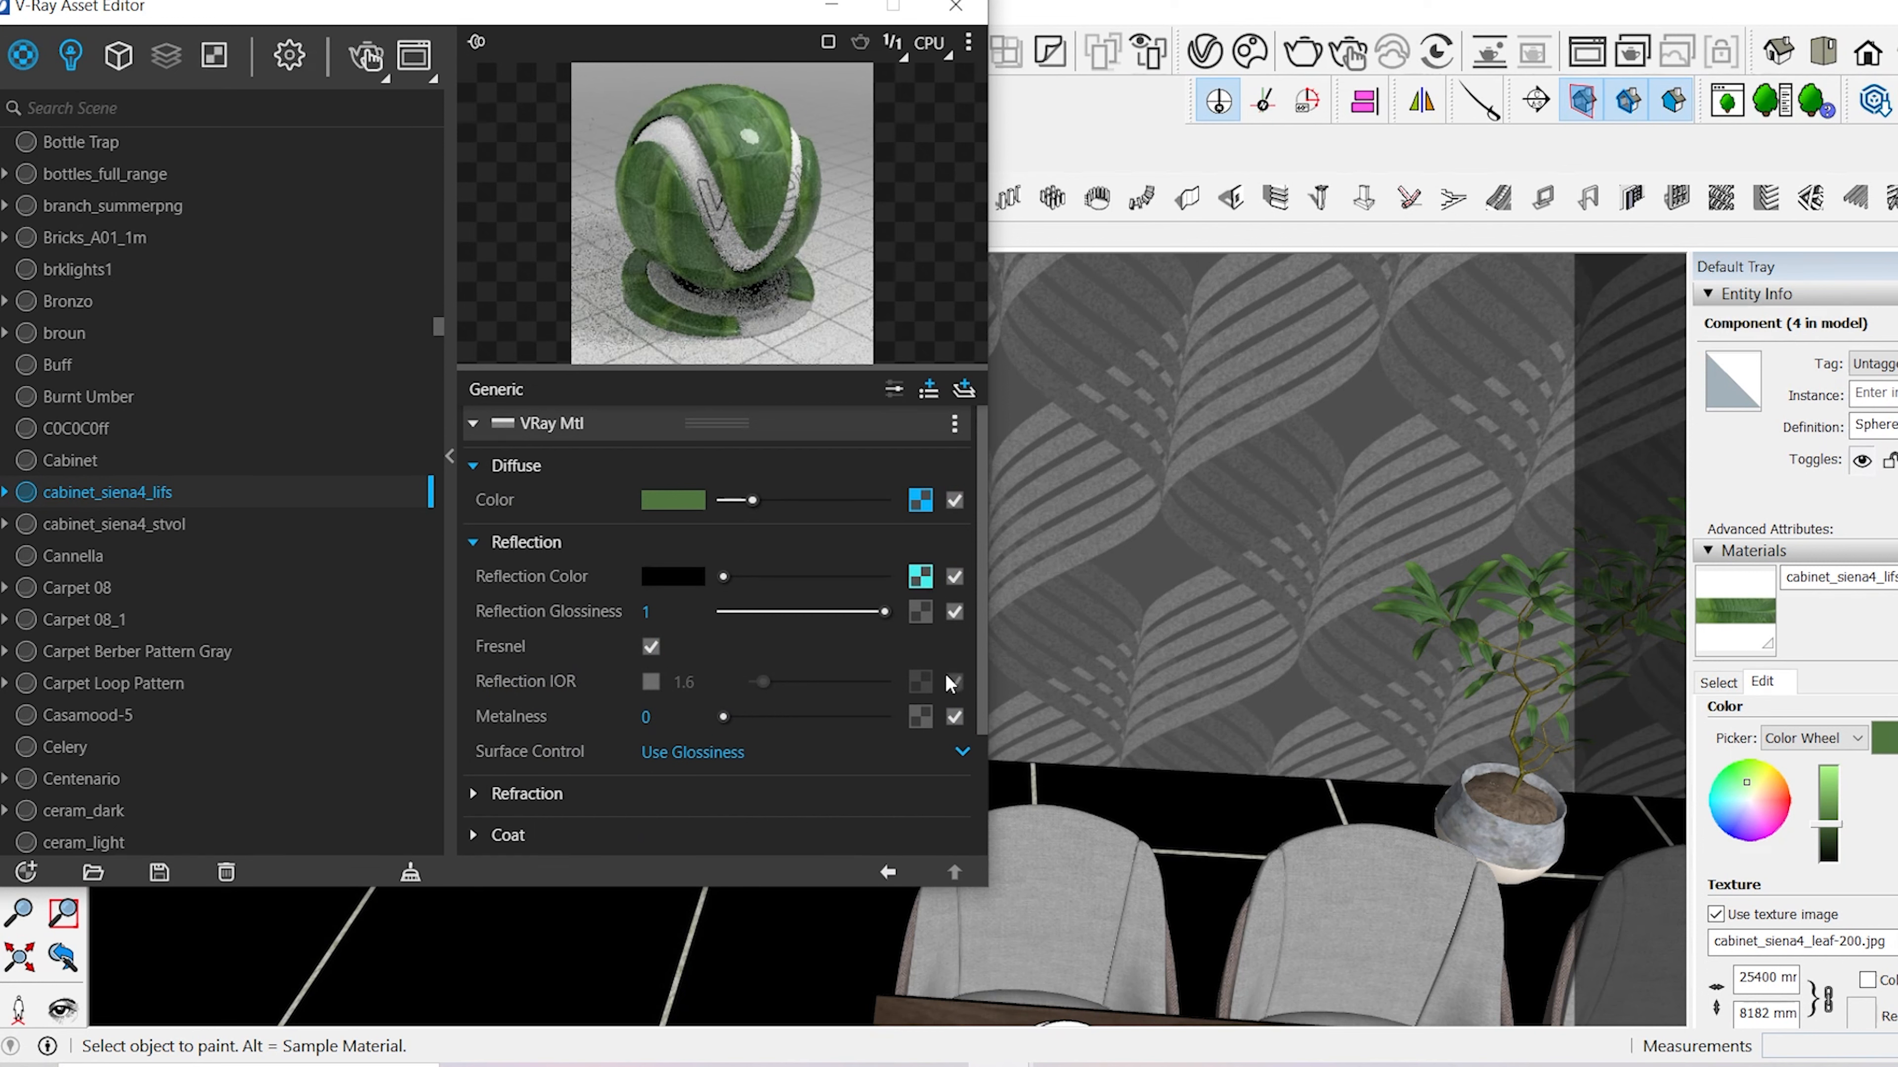
- Reuse the leaf material's reflection map for glossiness, set white reflection and glossiness 1, and enable Reflection IOR at 1.6
right_click(921, 611)
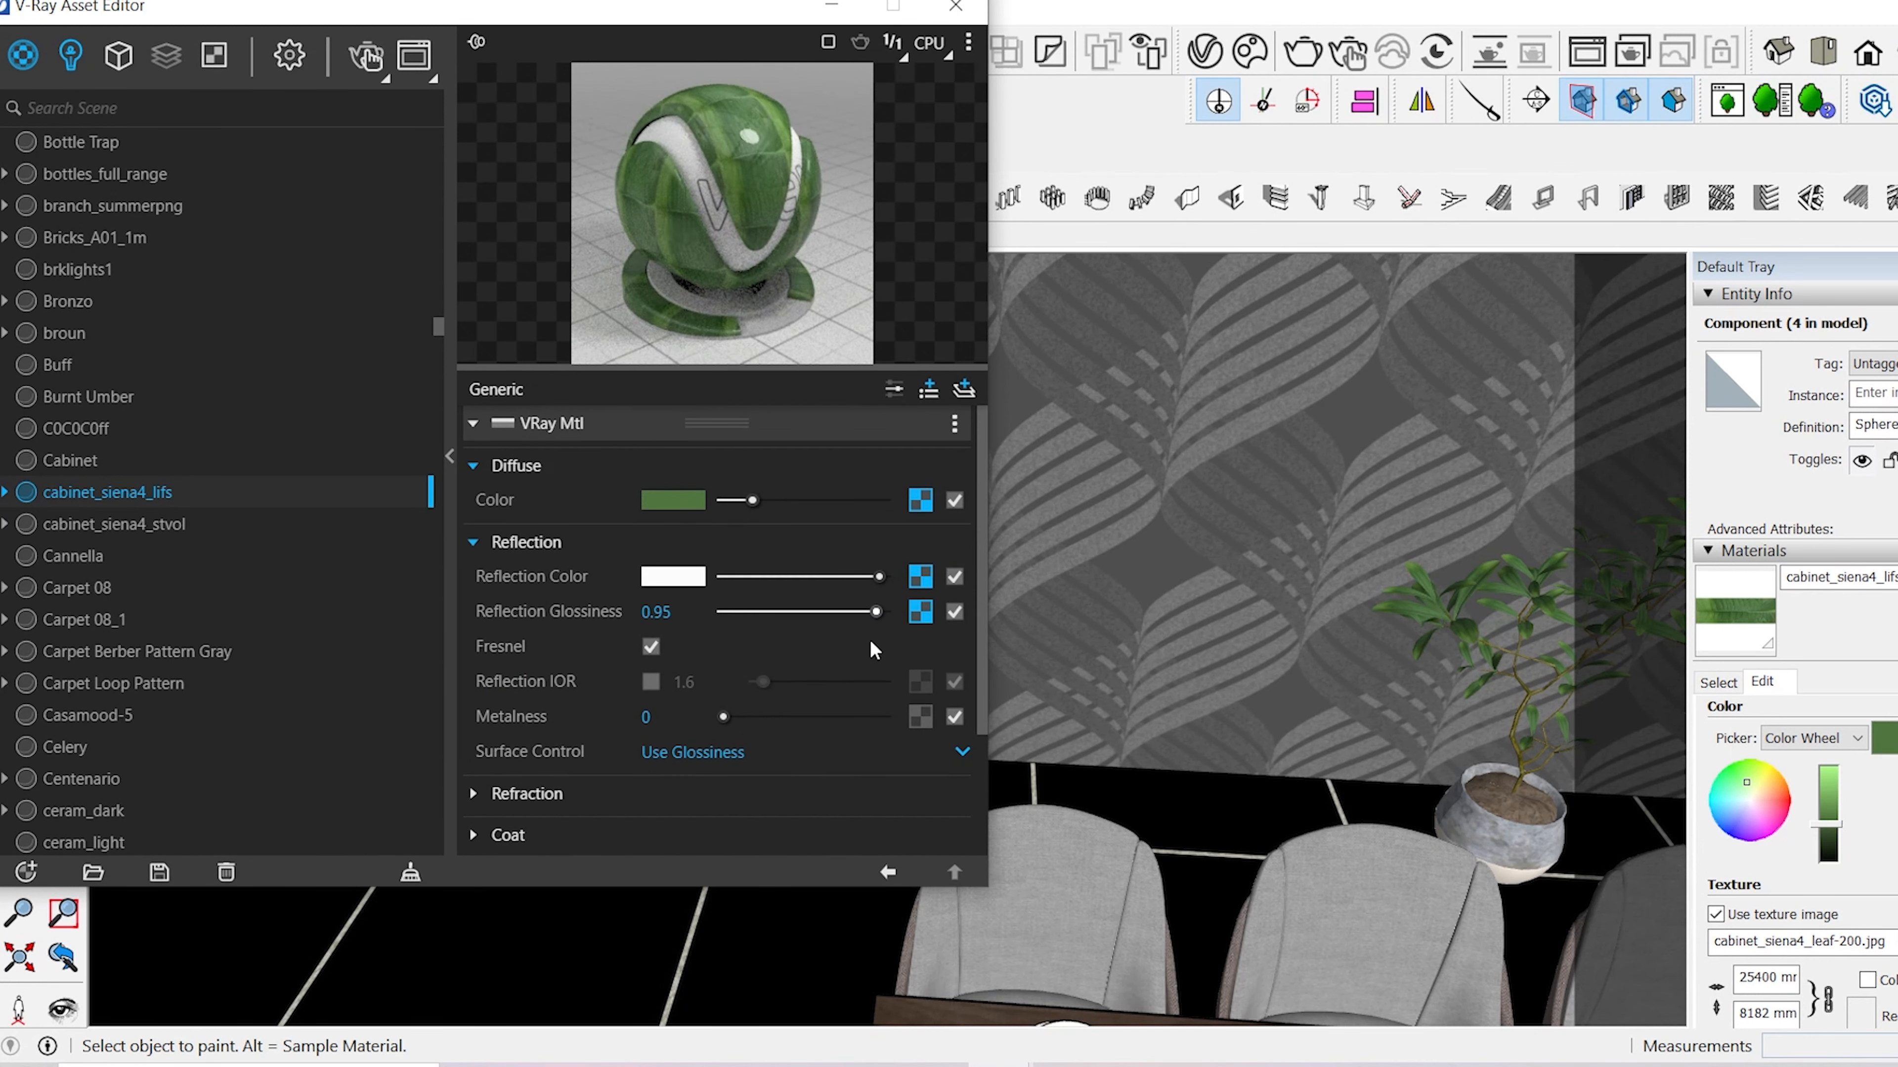
middle_click_drag(1130, 809, 1005, 841)
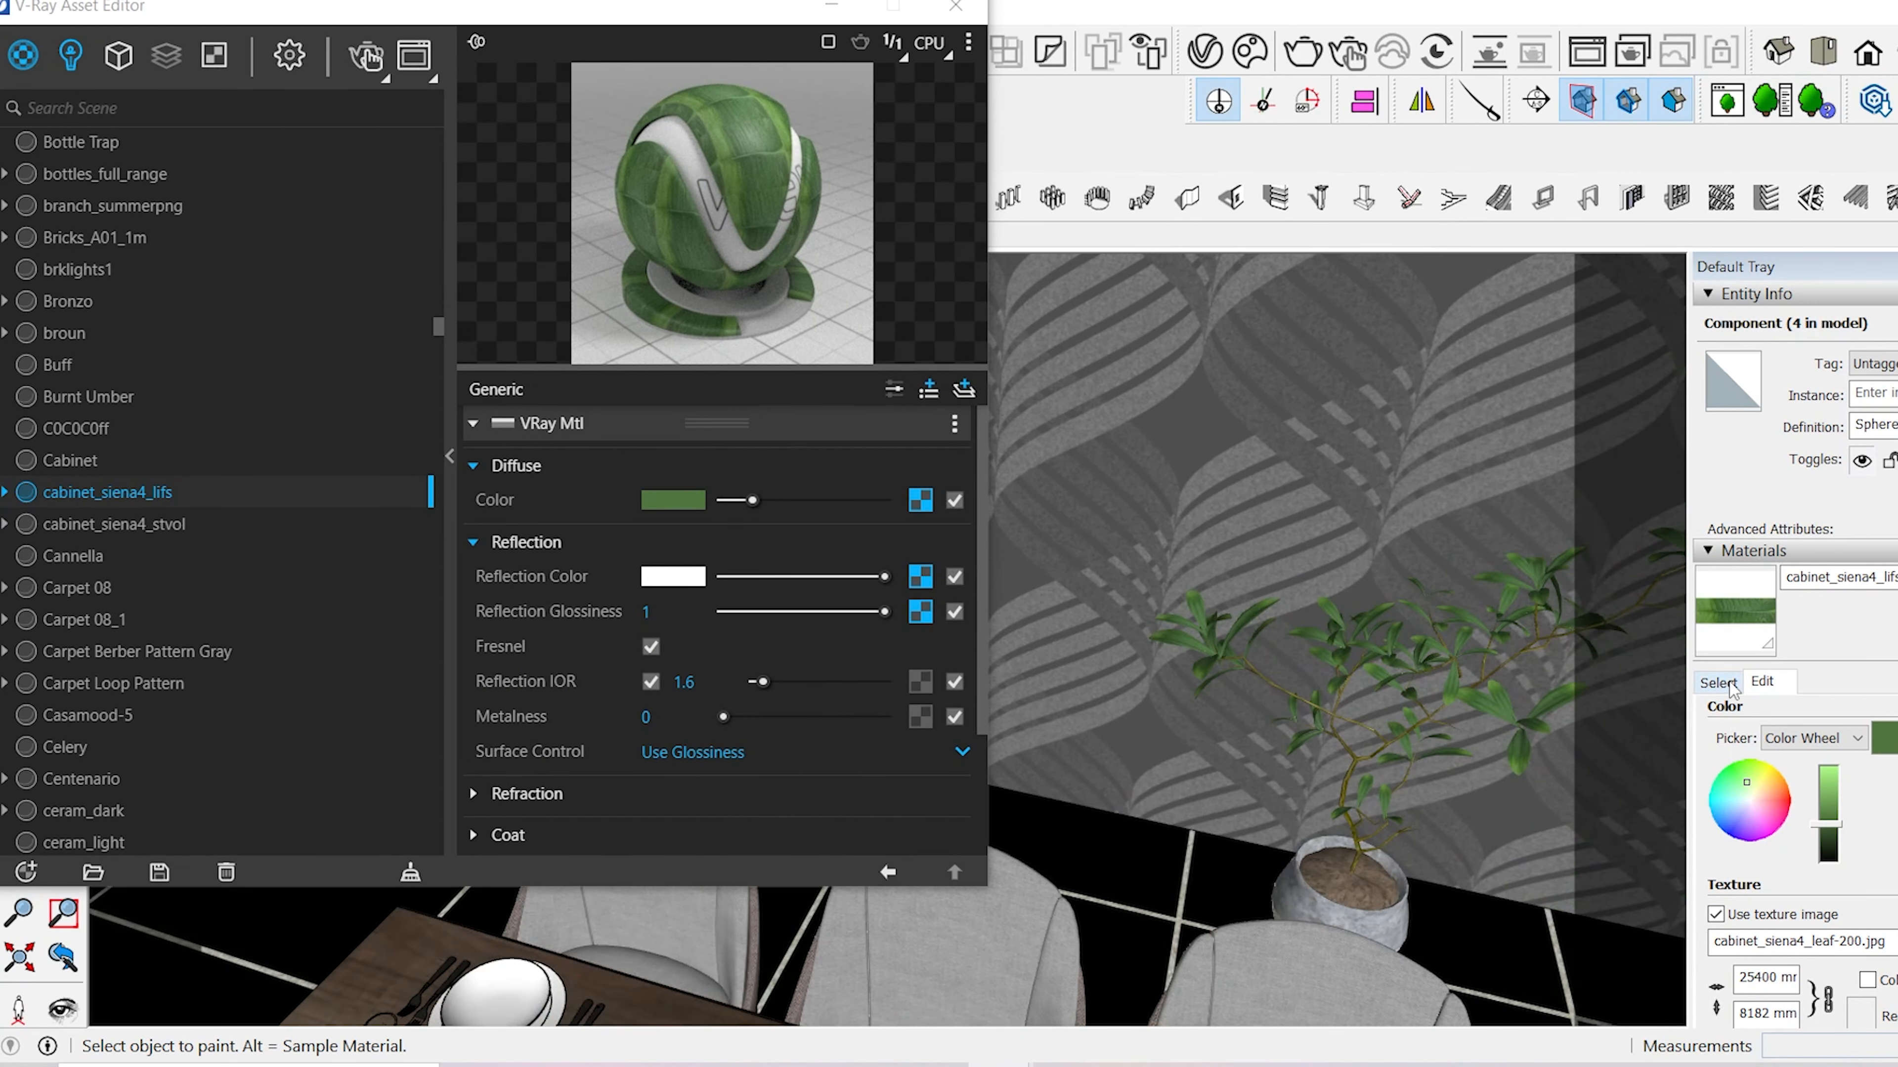
- Sample the plant trunk material cabinet_siena4_stvol and relink its diffuse bitmap to a saved copy of the bark texture
left_click(1727, 681)
scroll(1363, 785, "up", 3)
left_click(1348, 783)
left_click(921, 500)
left_click(1763, 688)
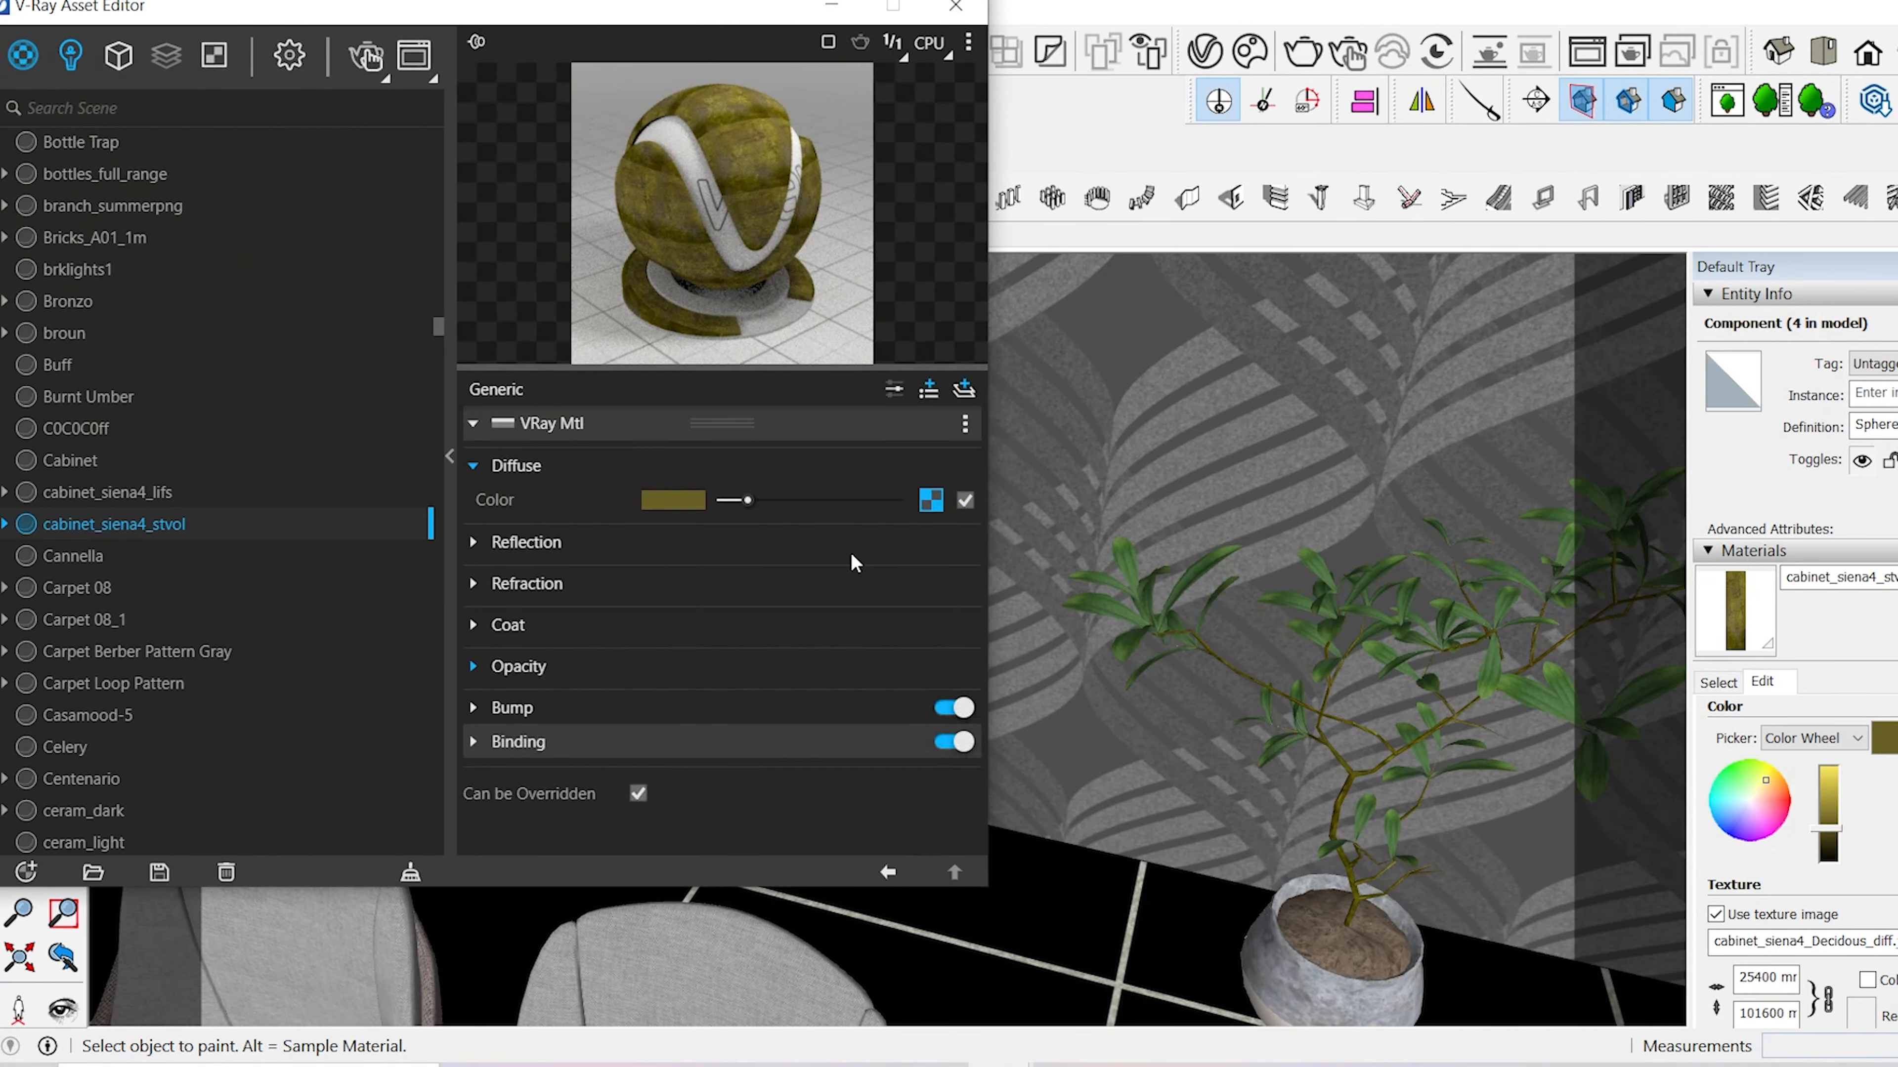
- Map the trunk material's reflection colour with a brightened Color Correction of its diffuse texture
left_click(526, 542)
left_click(926, 500)
left_click(842, 245)
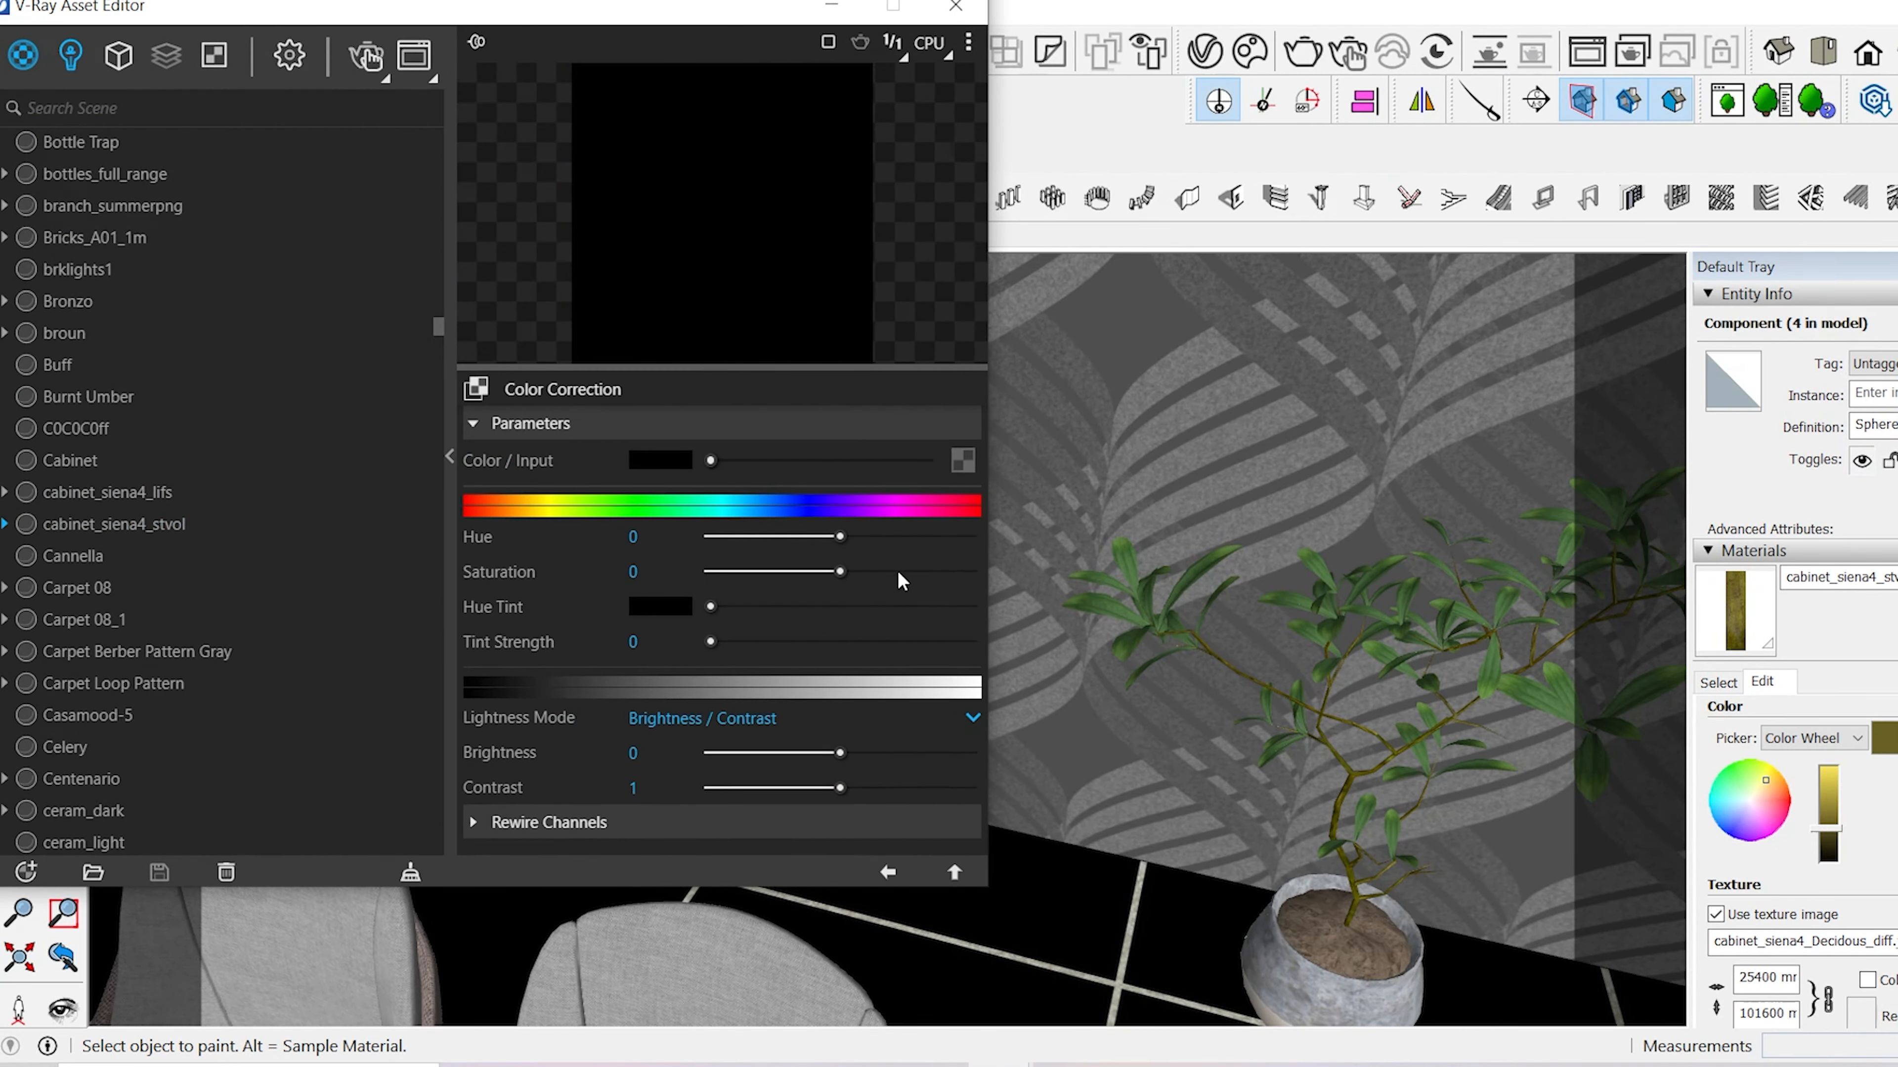
left_click_drag(840, 752, 890, 738)
left_click(889, 873)
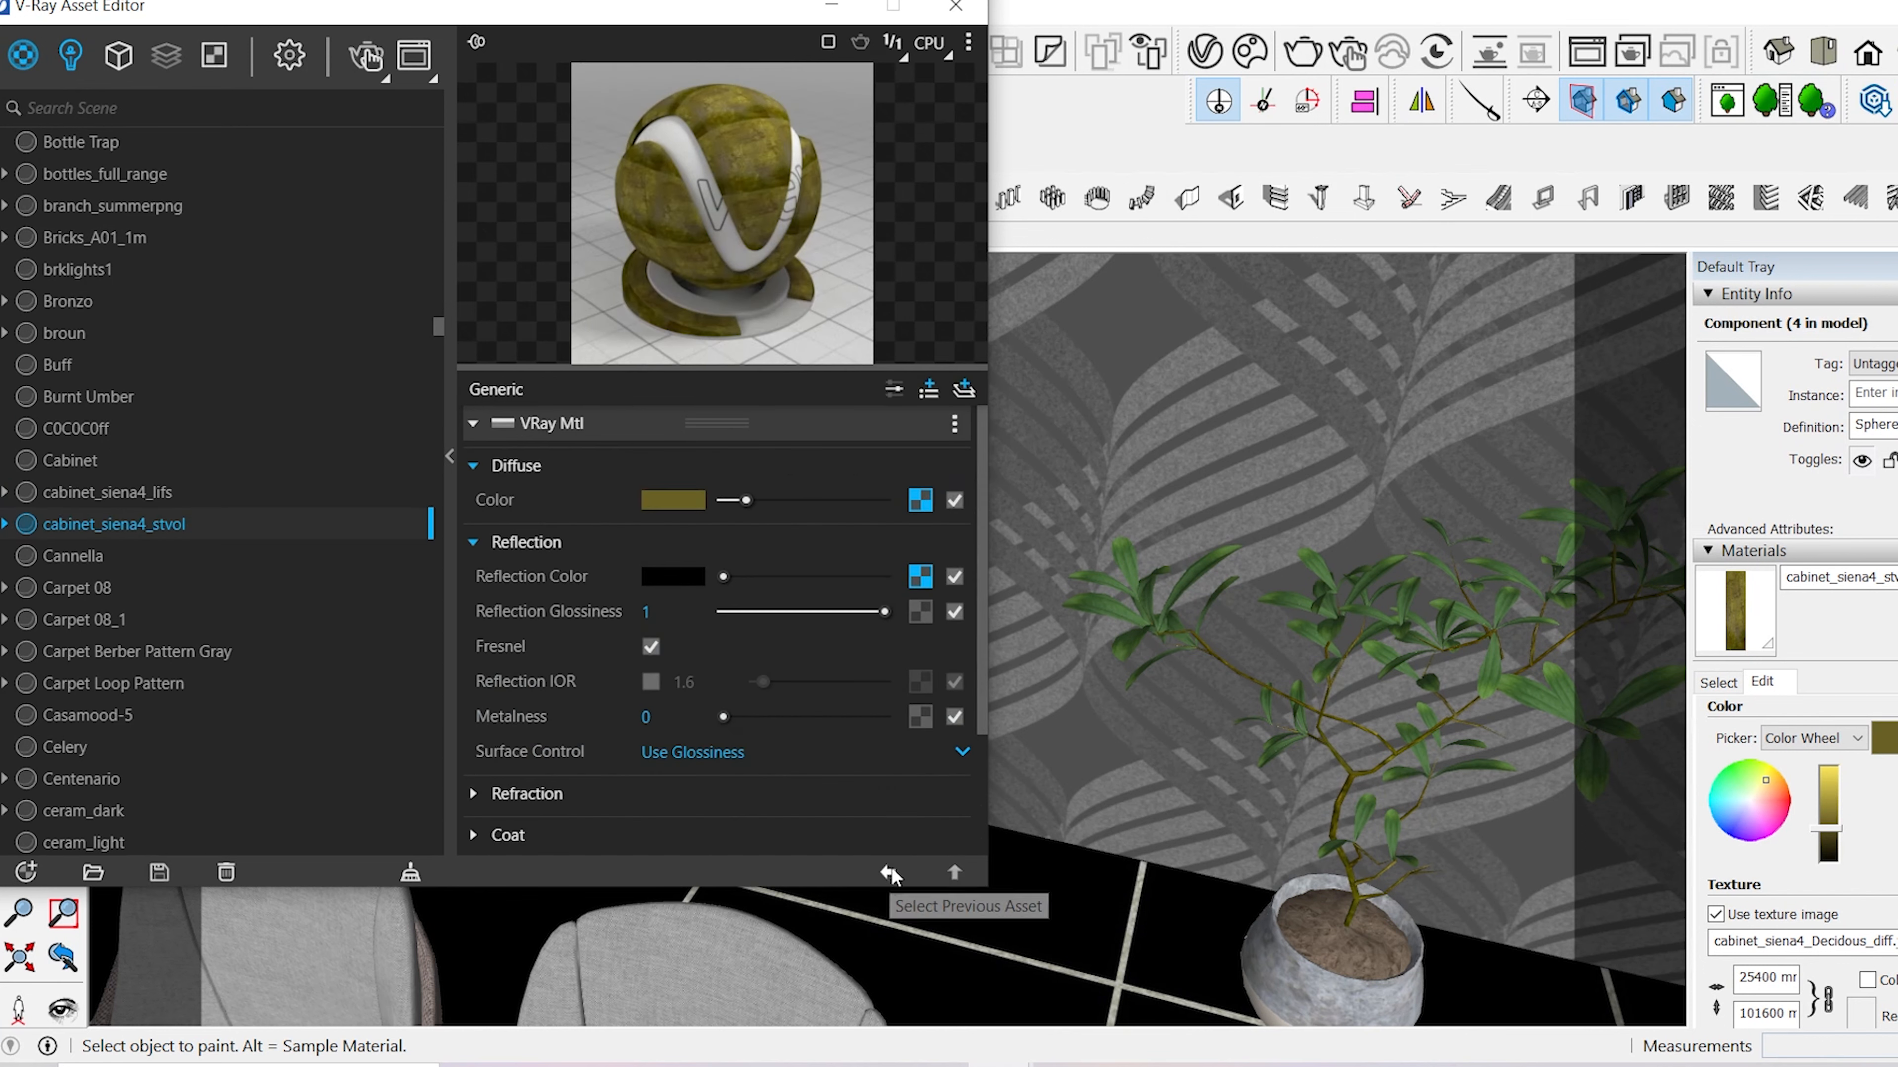
- Reuse the trunk material's reflection map for glossiness at 0.95, raise its reflection colour to near white, and enable Reflection IOR
right_click(920, 609)
left_click_drag(723, 576, 874, 577)
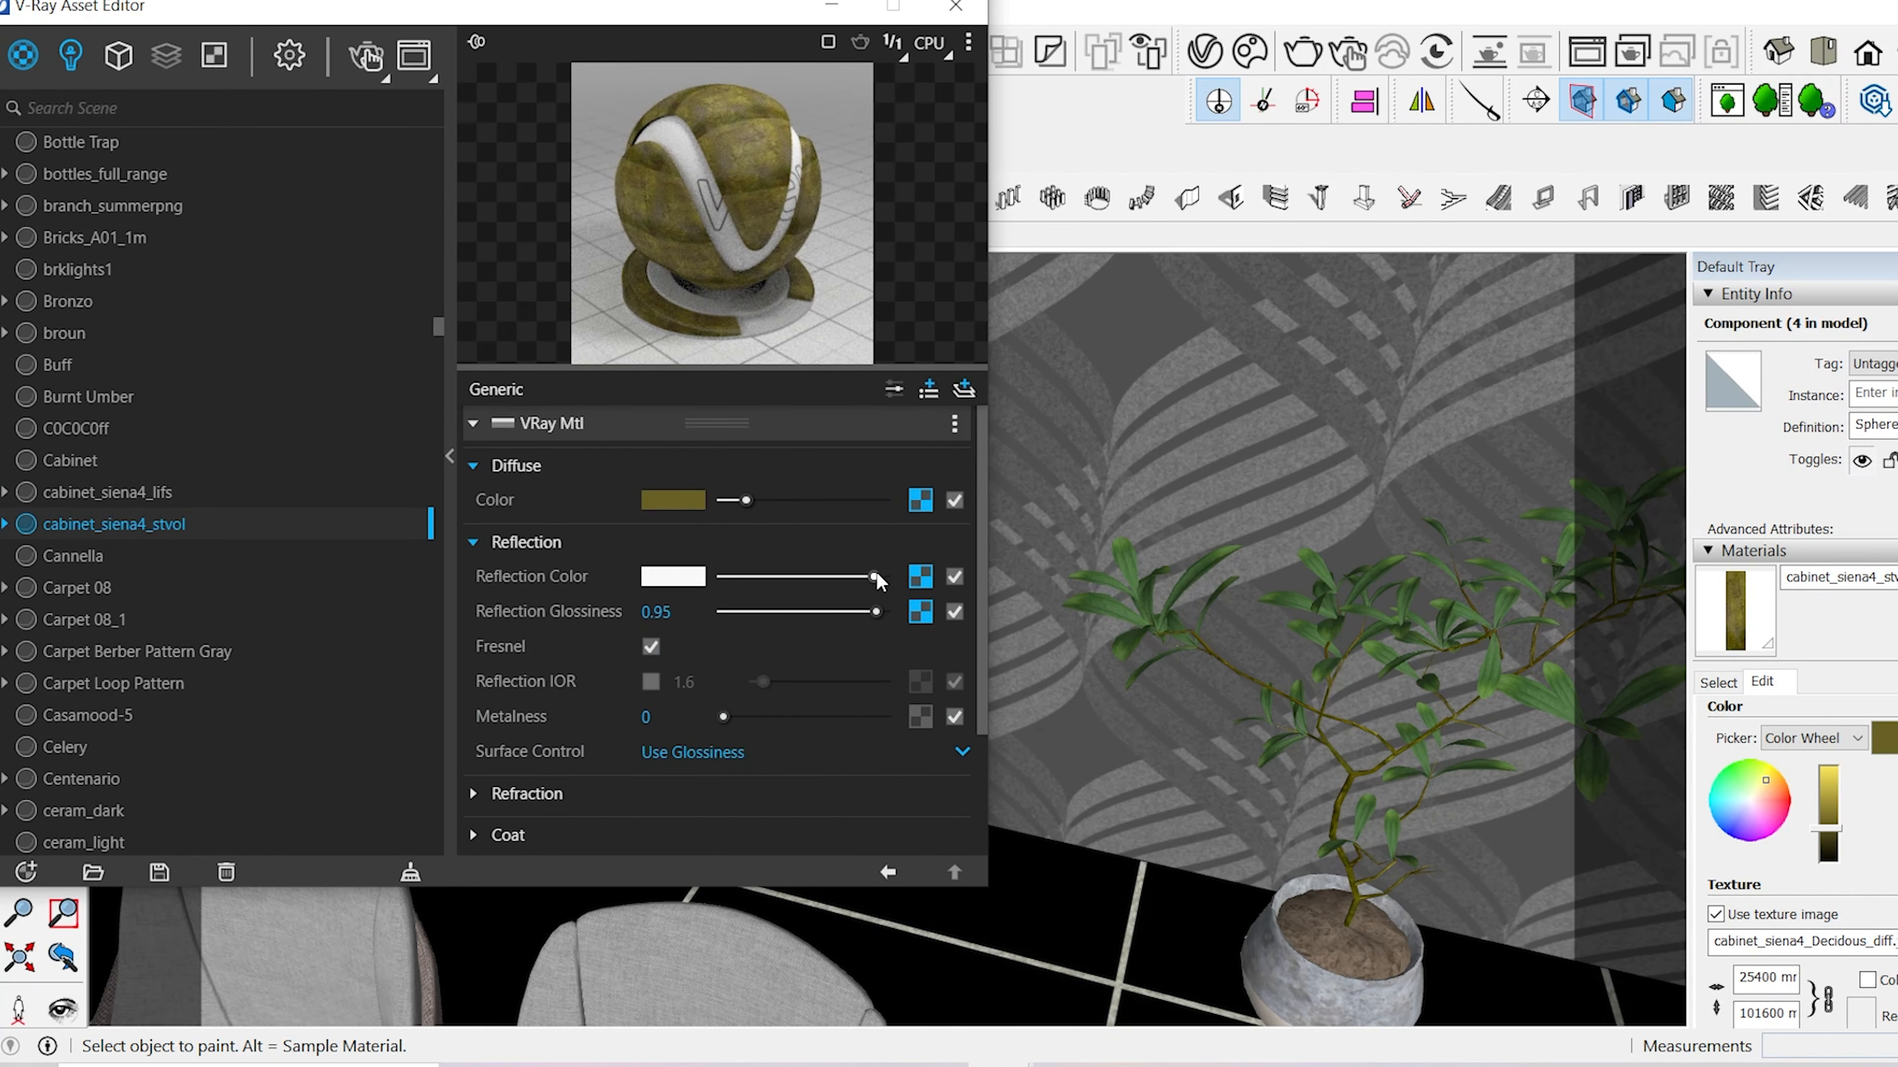
left_click(651, 681)
scroll(790, 730, "down", 3)
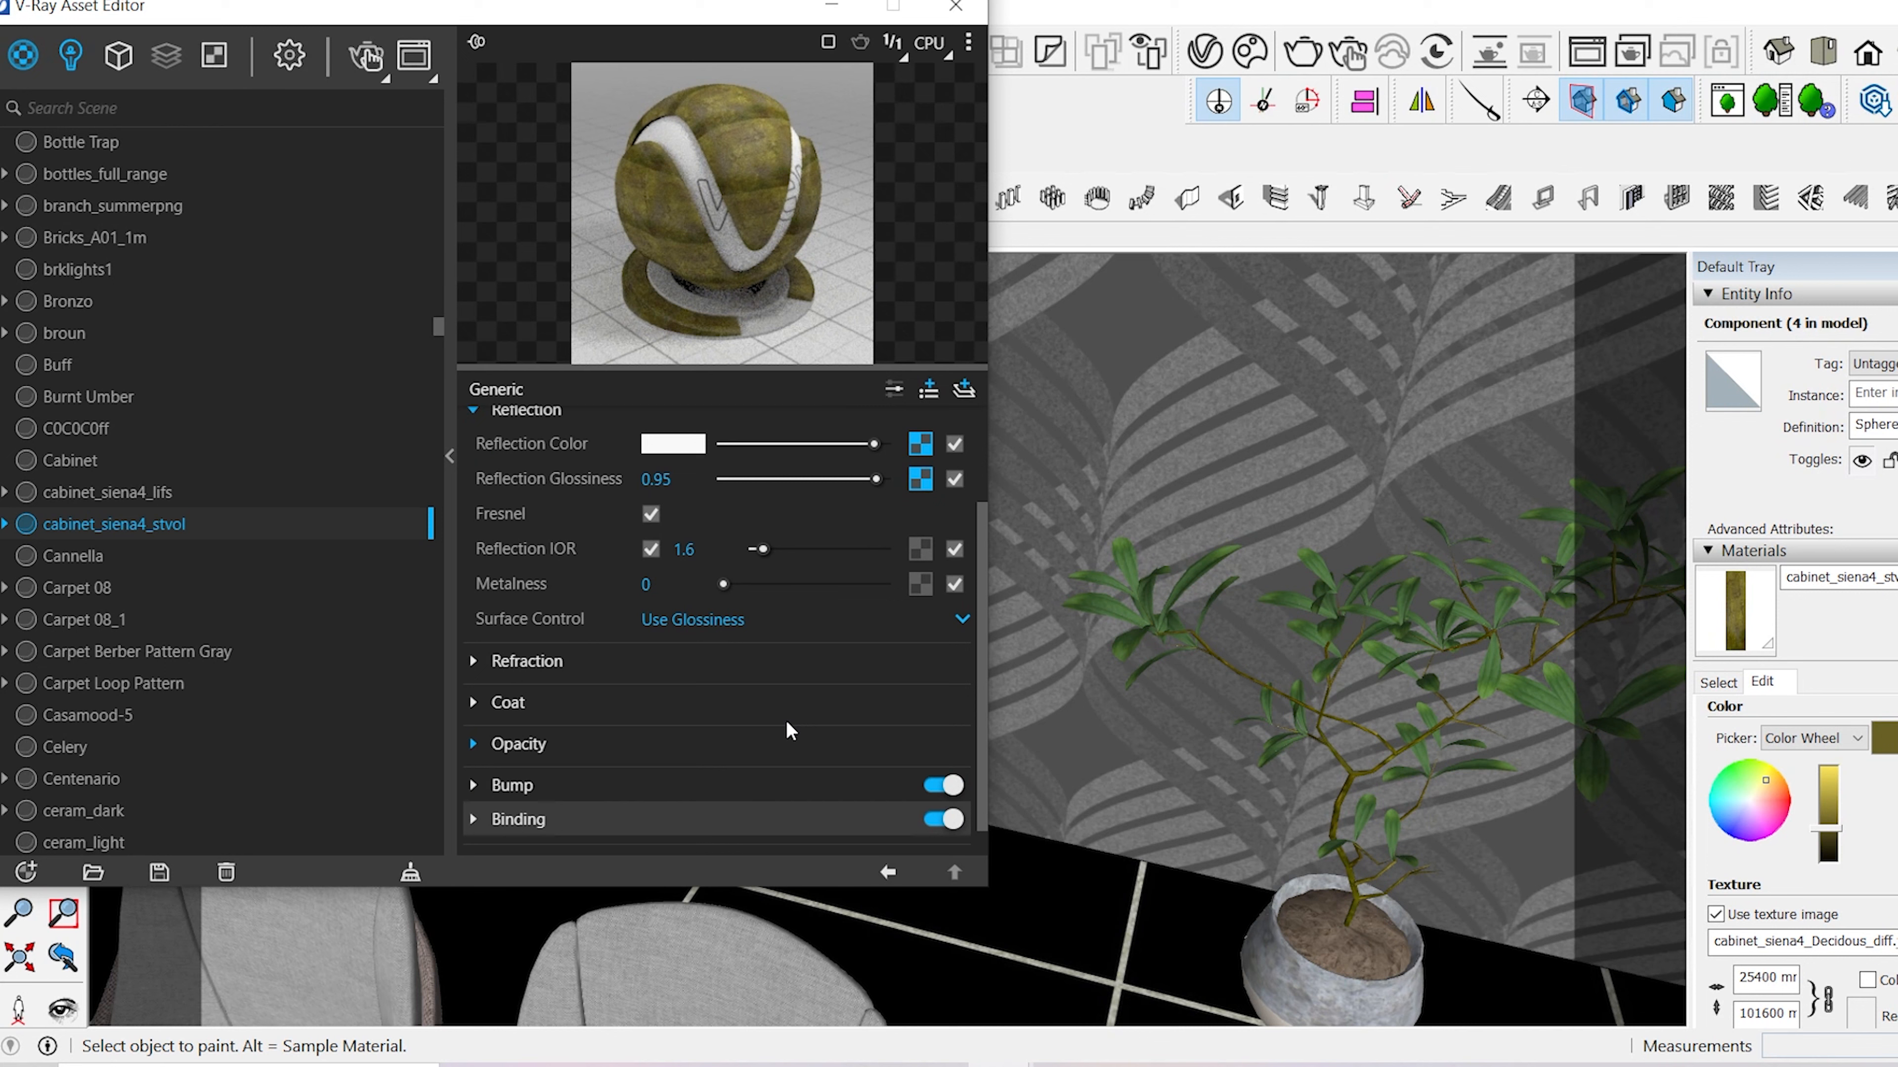
- Copy the trunk material's glossiness map into its bump slot and set the bump amount to 0.82
right_click(919, 482)
left_click(816, 572)
left_click(621, 786)
scroll(642, 782, "down", 3)
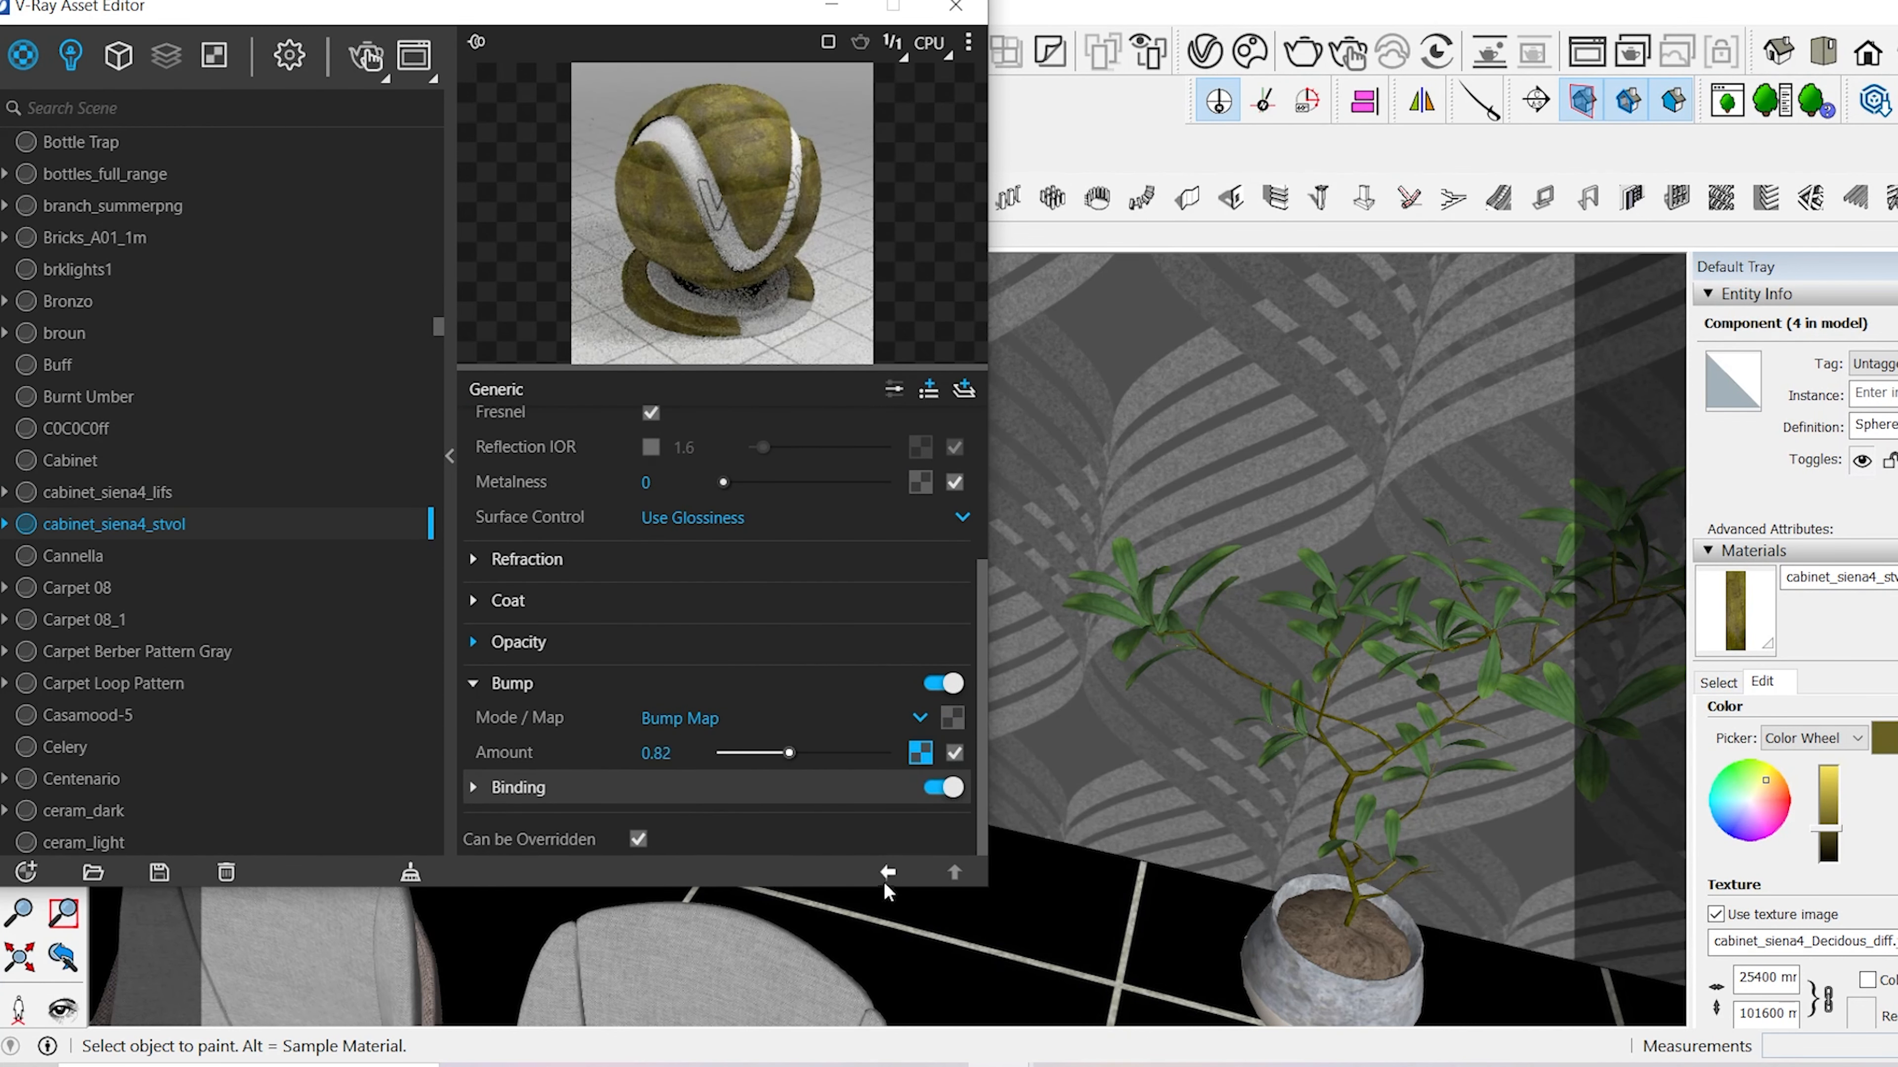
left_click(886, 875)
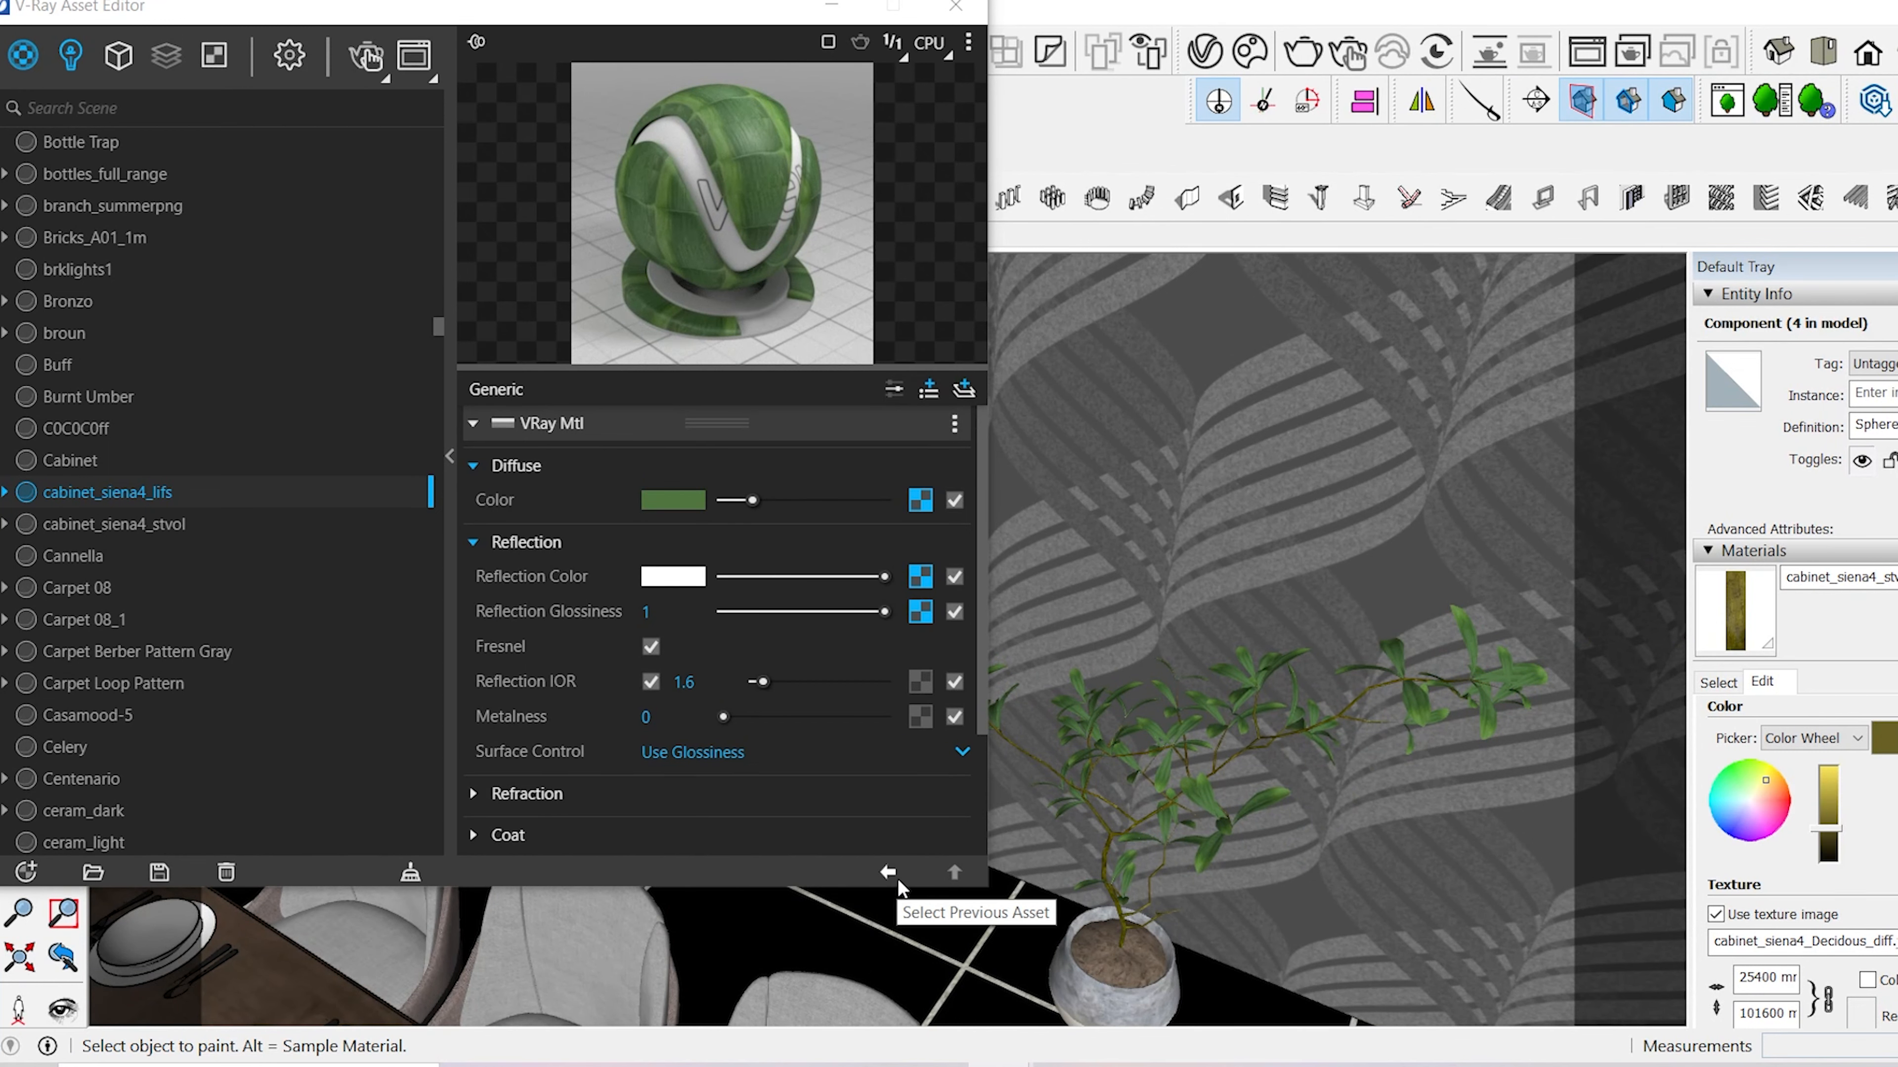
scroll(866, 810, "down", 3)
- Sample the dining table's Wood1 material and relink its diffuse bitmap to a saved copy of the wood texture
left_click(1727, 681)
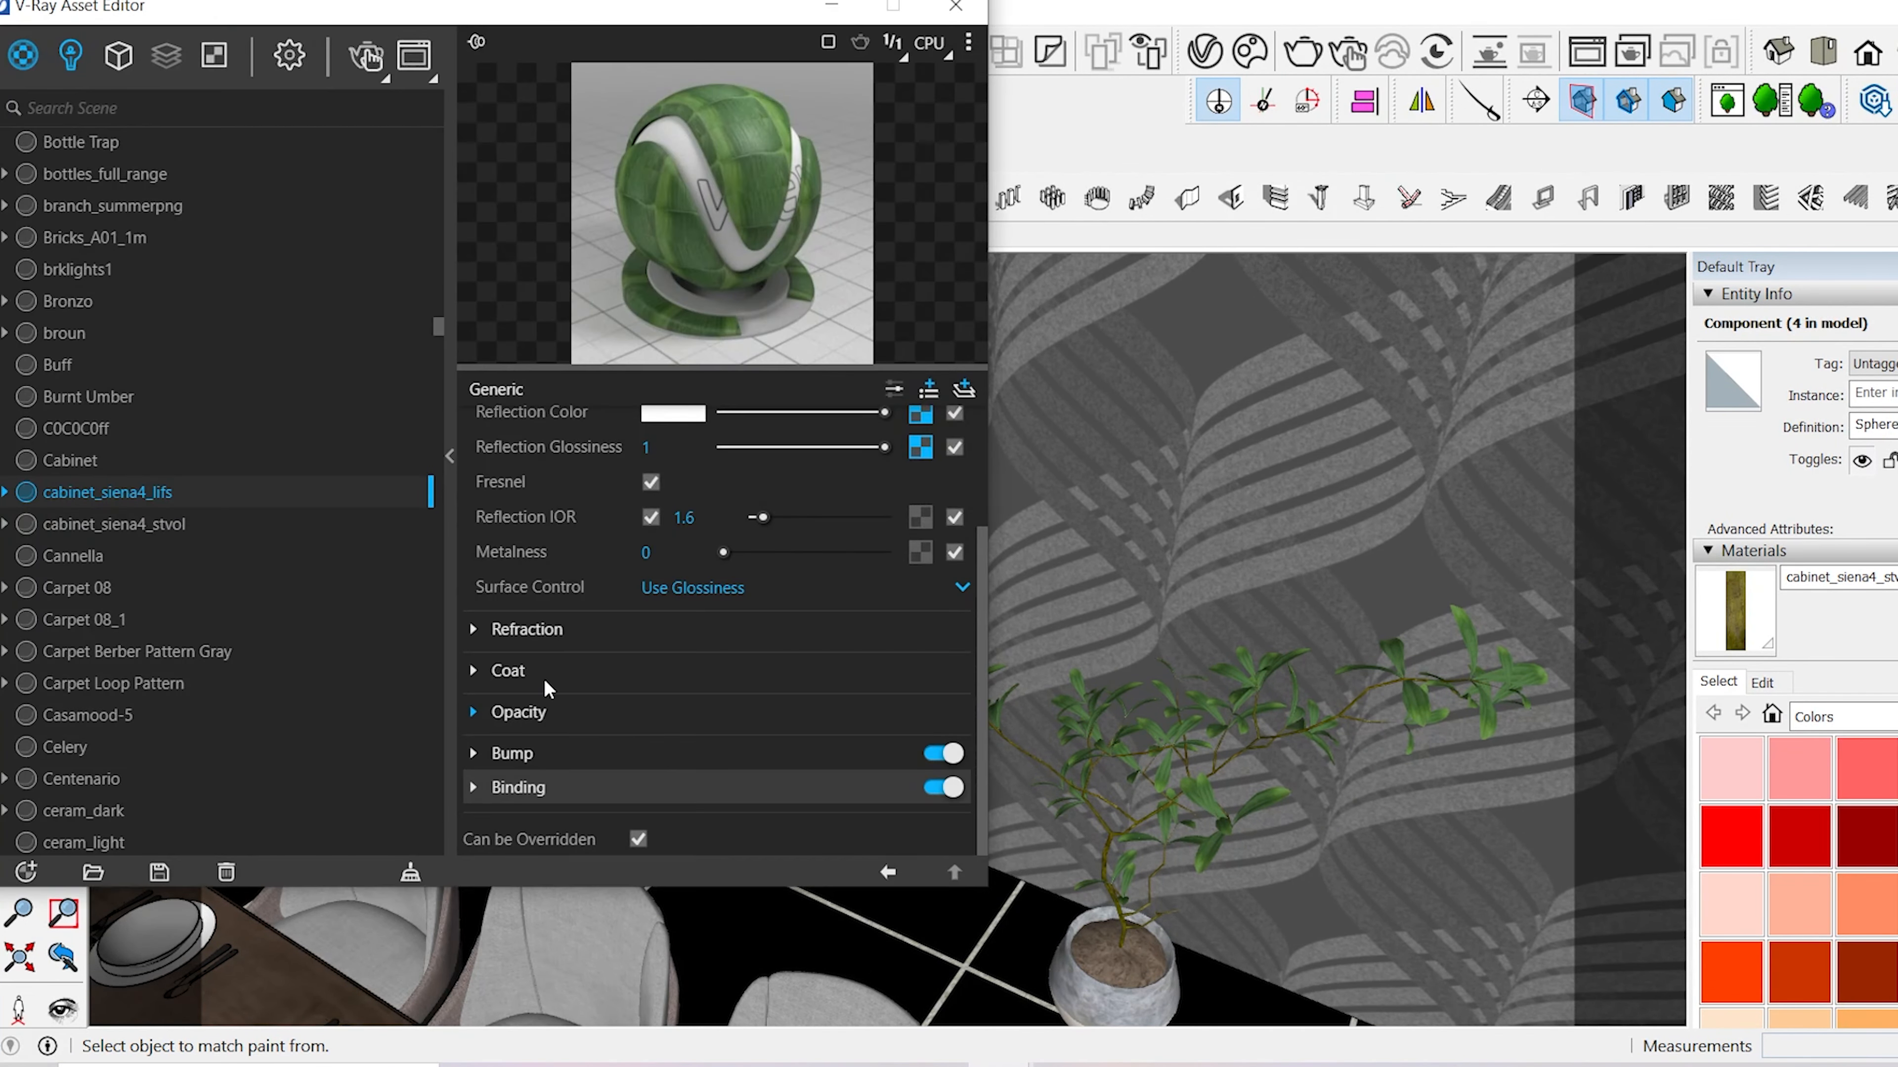
left_click(282, 997, "alt")
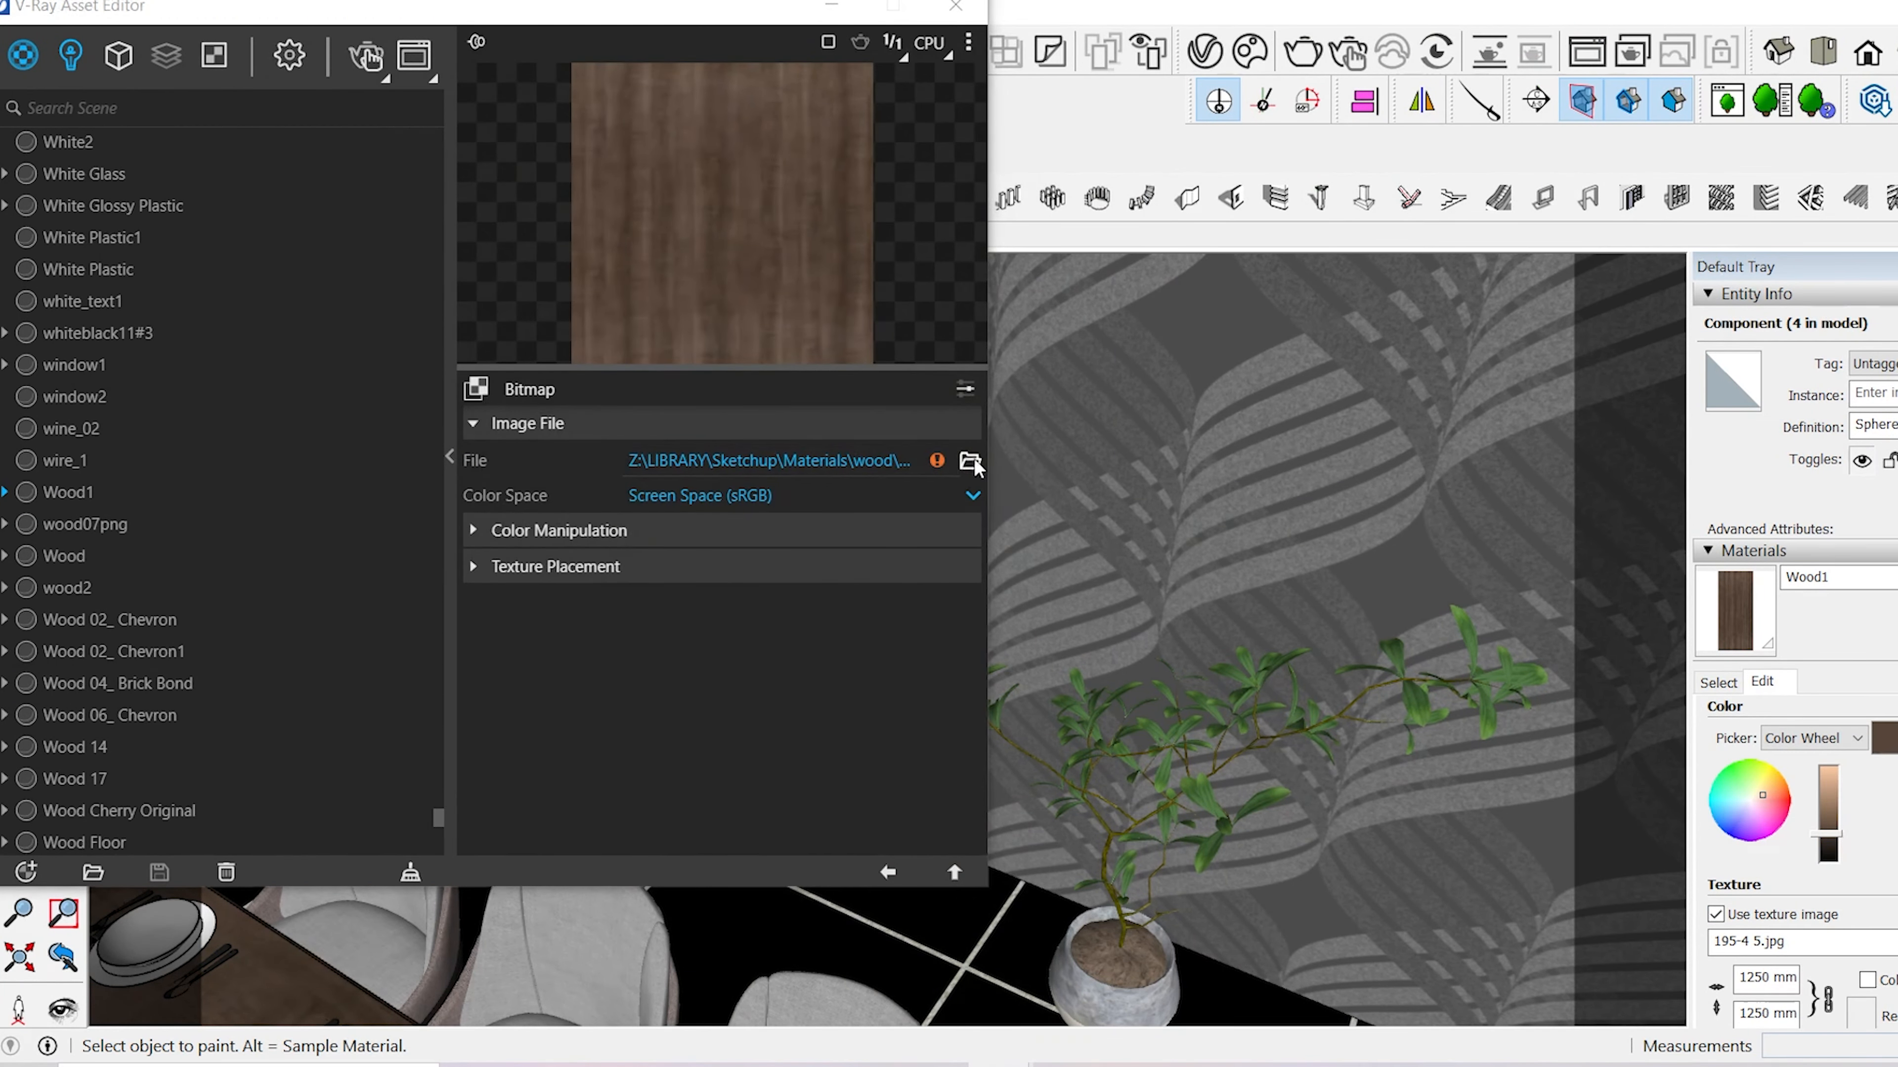
left_click(969, 461)
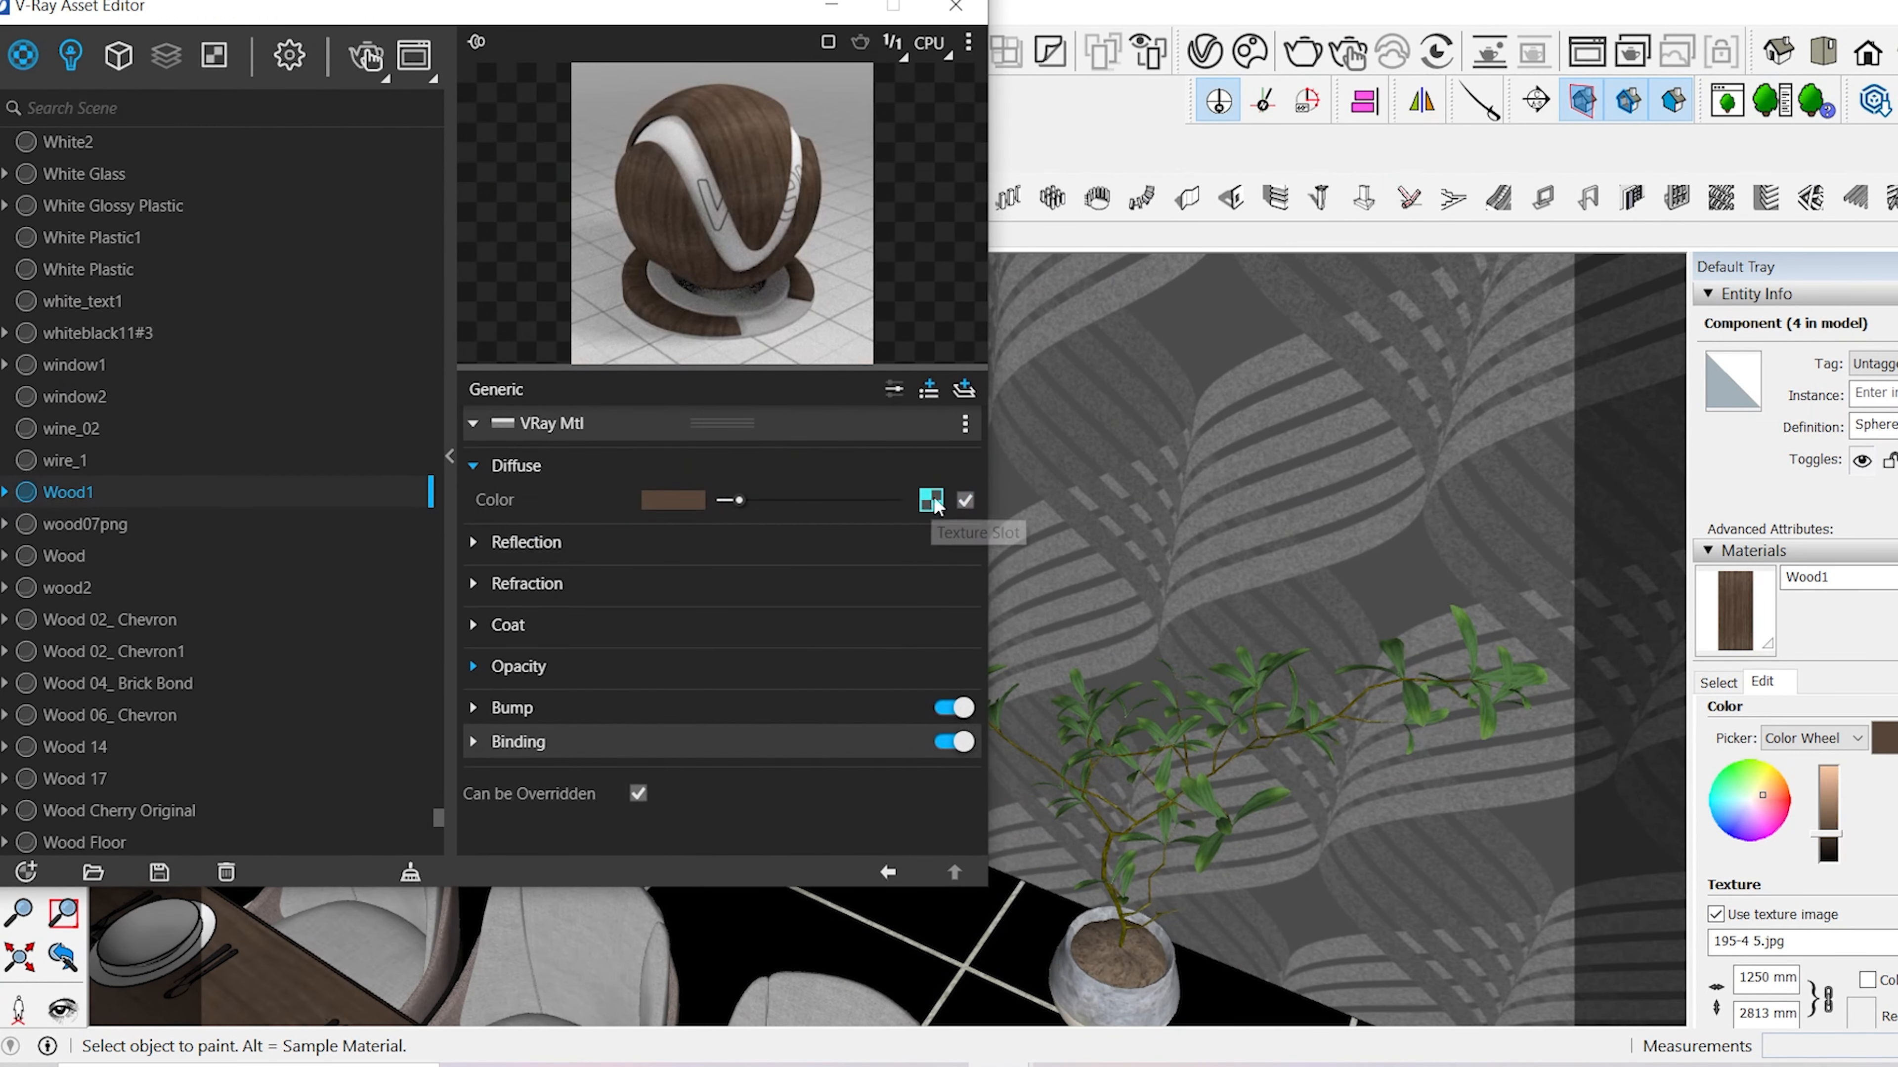
- Map Wood1's reflection colour with a Color Correction of its diffuse texture, with saturation -1 and brightness 0.474
right_click(932, 500)
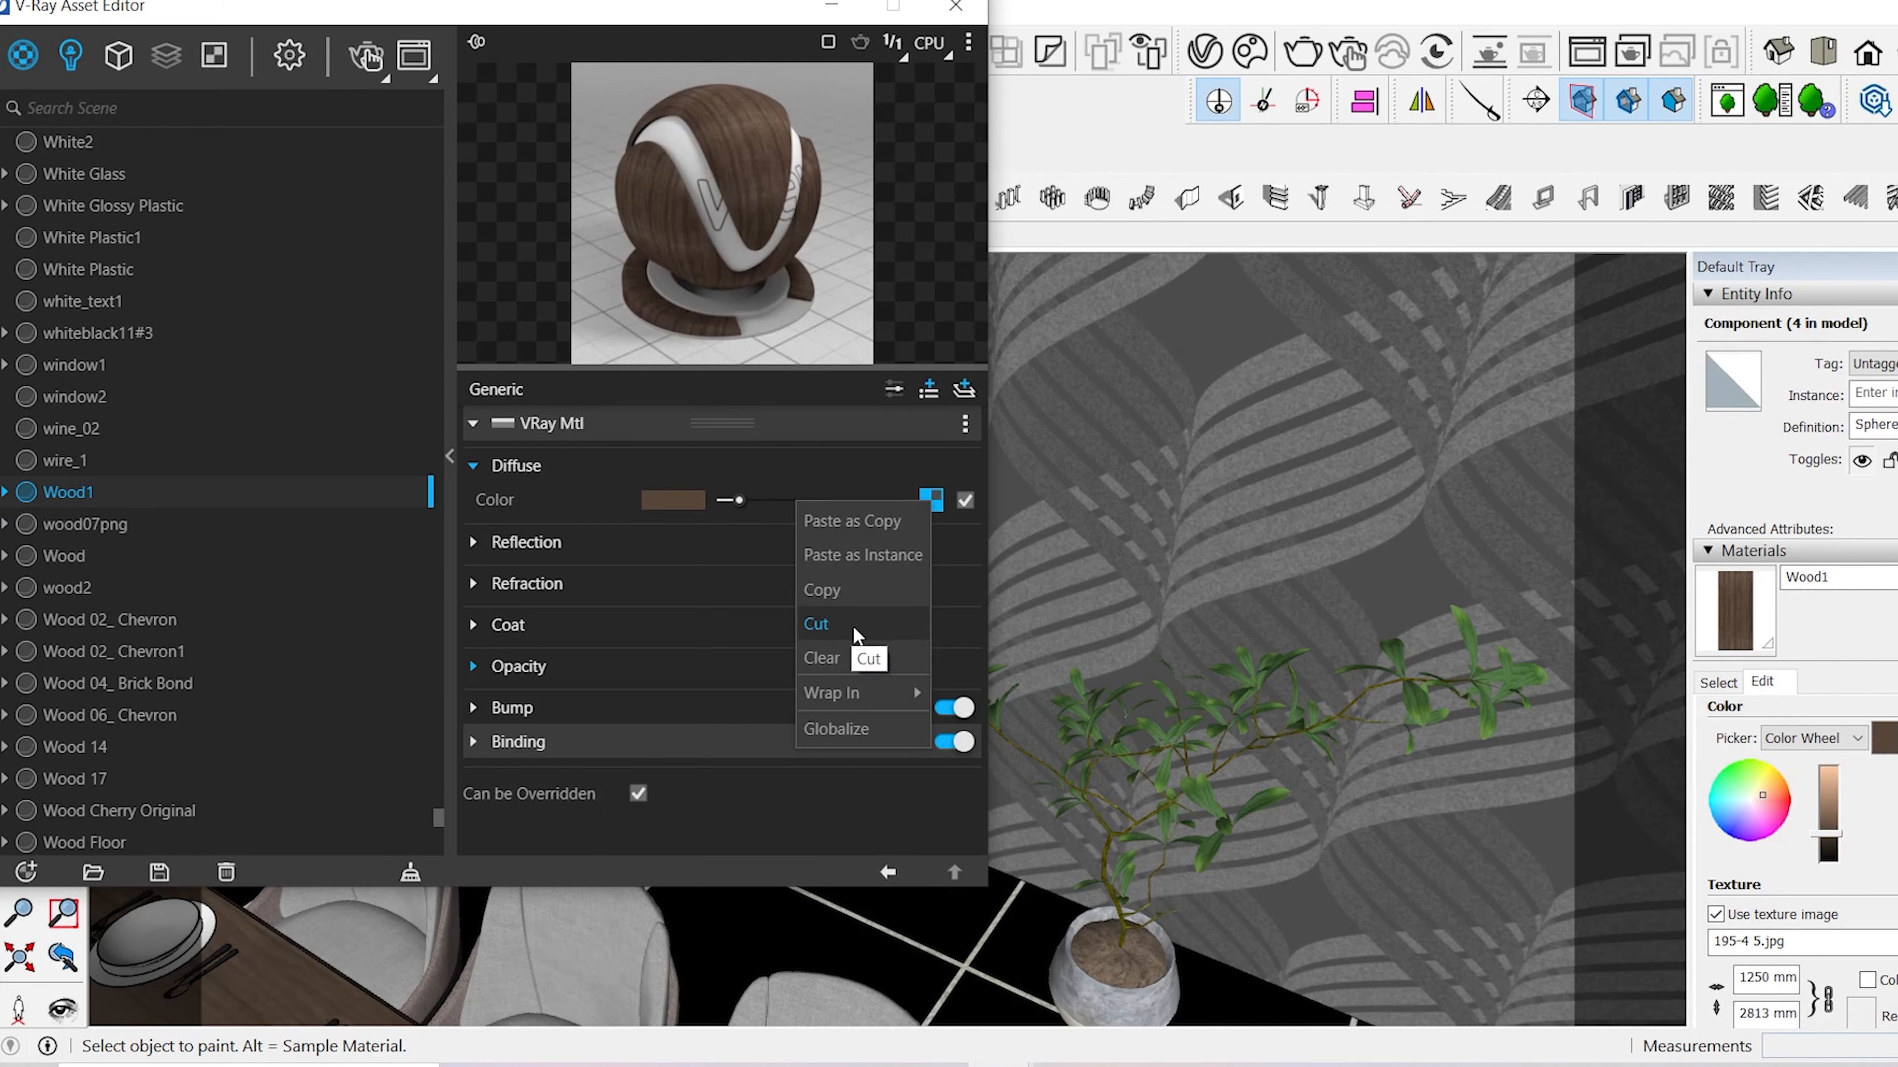
left_click(842, 595)
left_click(882, 544)
left_click(926, 581)
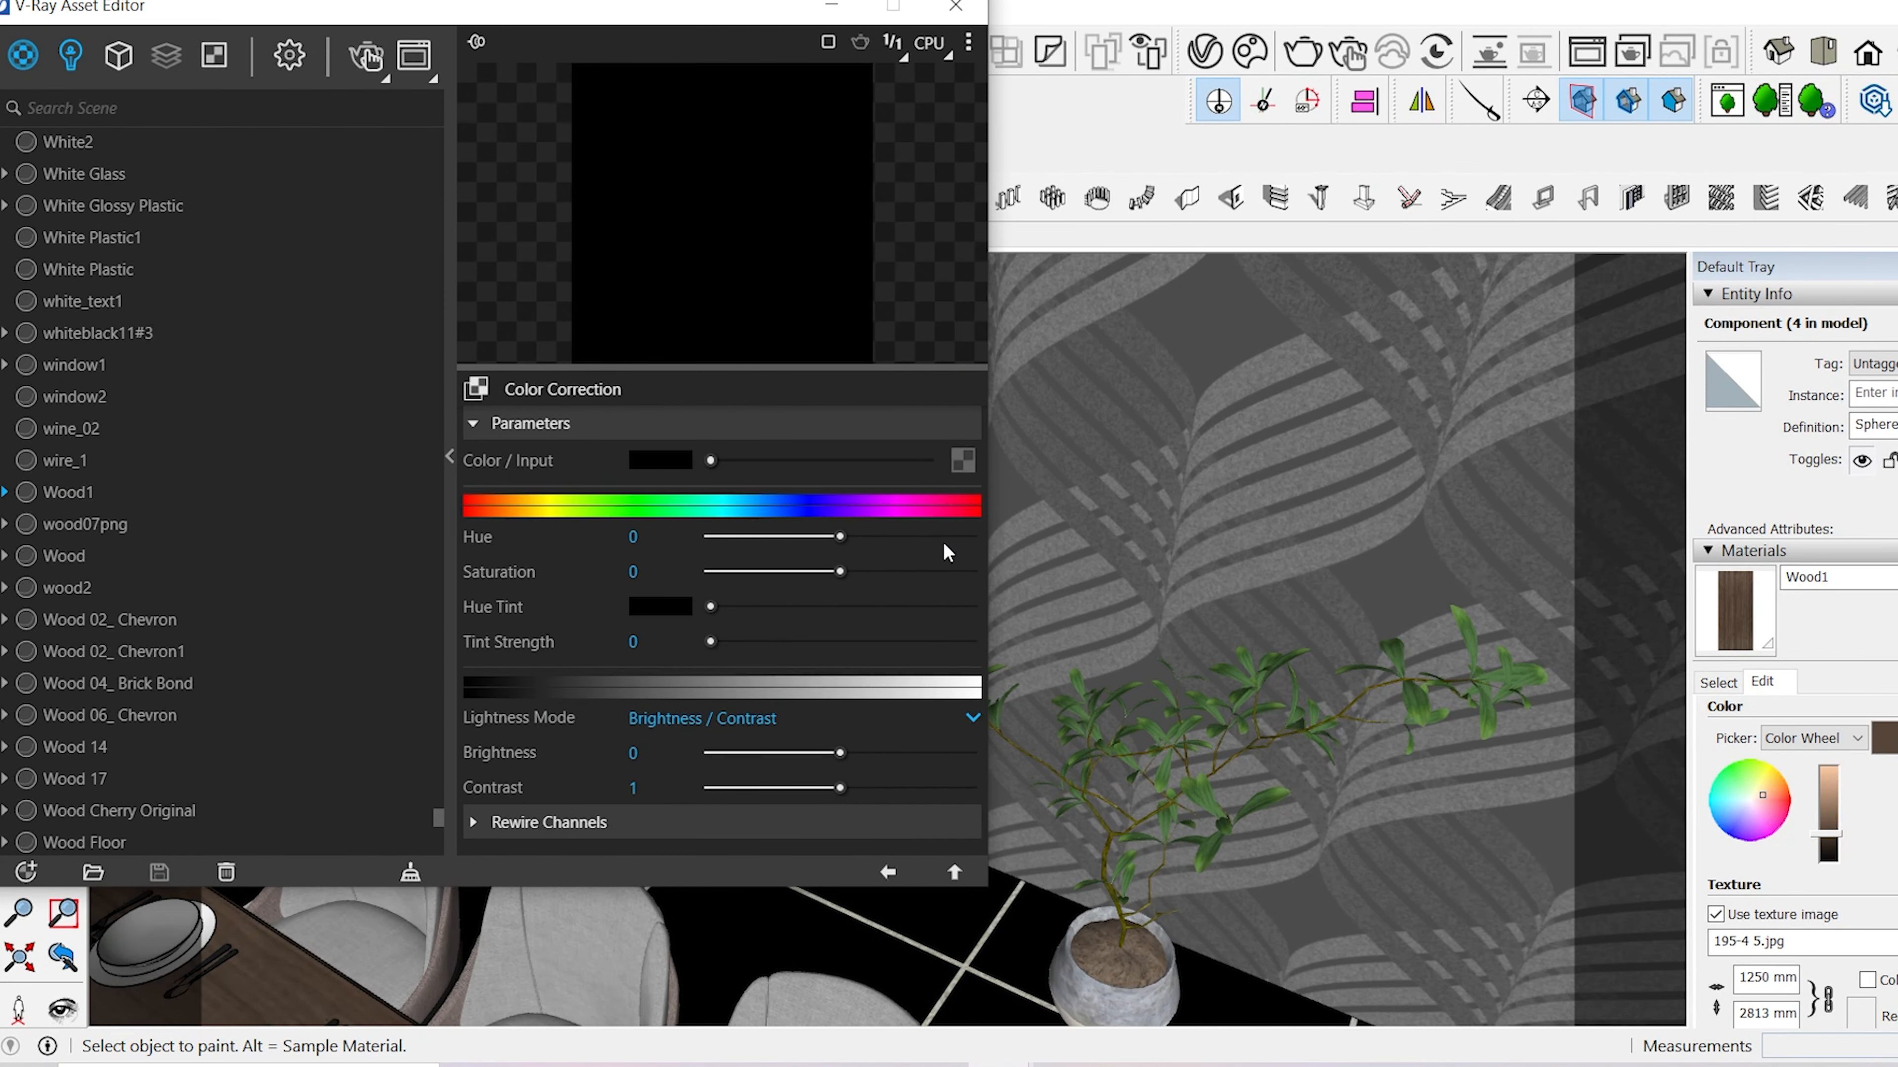
right_click(963, 459)
left_click(908, 478)
left_click_drag(838, 572, 664, 573)
left_click_drag(841, 753, 902, 755)
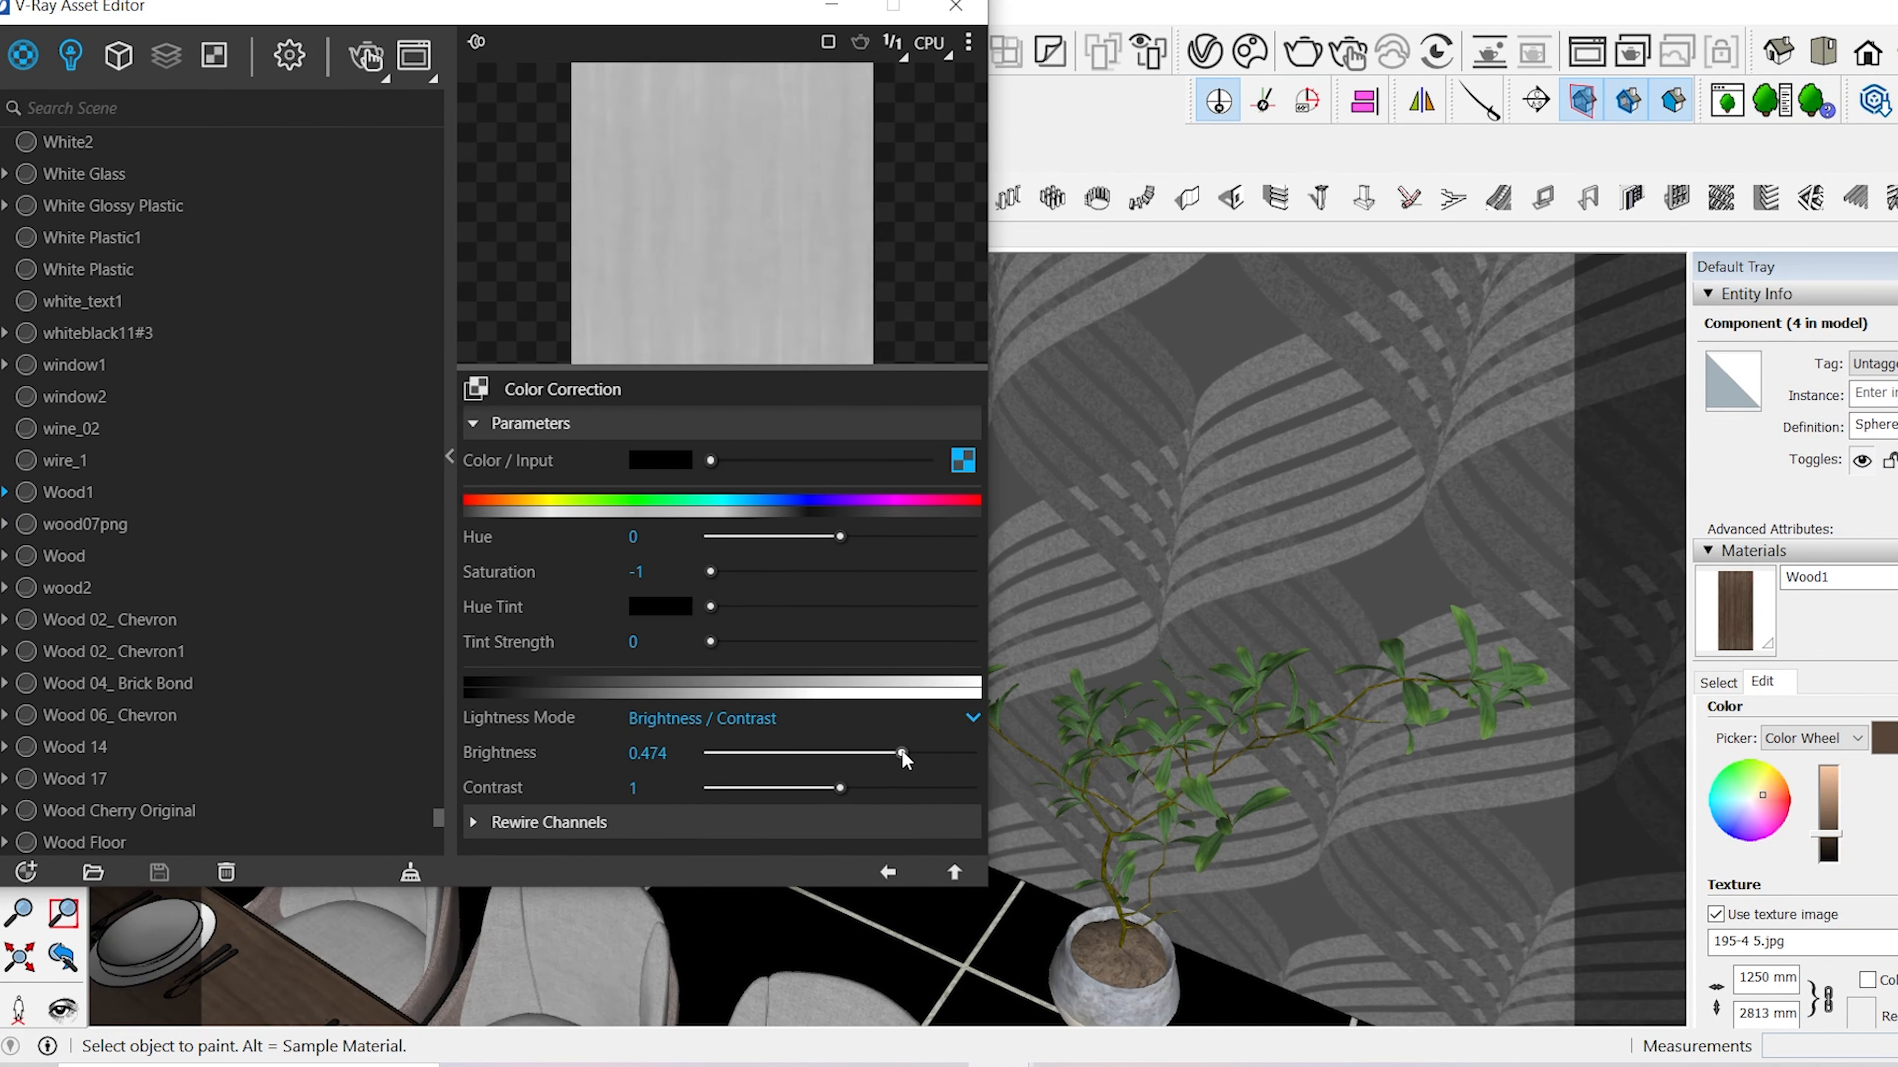
left_click(887, 872)
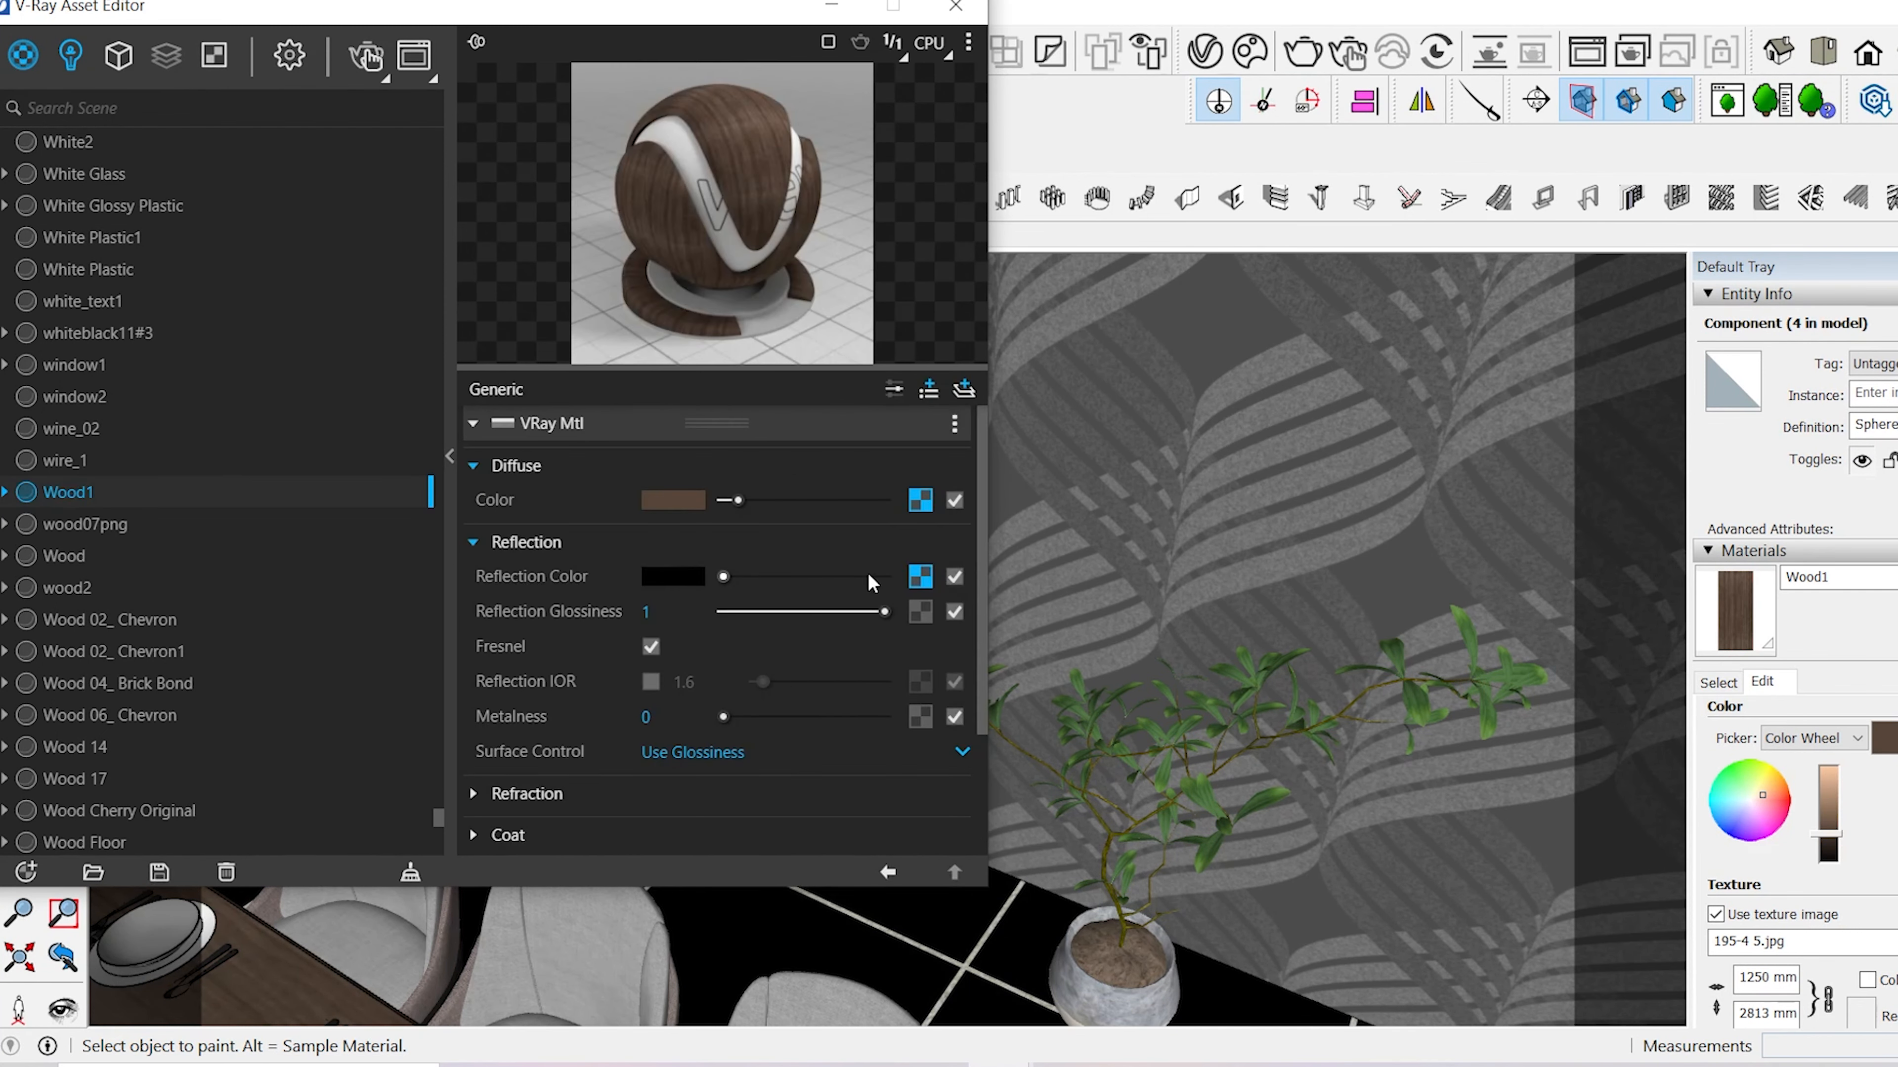
- Reuse Wood1's reflection colour map as an instance in its reflection glossiness and bump amount slots
right_click(928, 579)
left_click(859, 665)
right_click(925, 616)
left_click(868, 668)
scroll(870, 669, "down", 3)
right_click(924, 757)
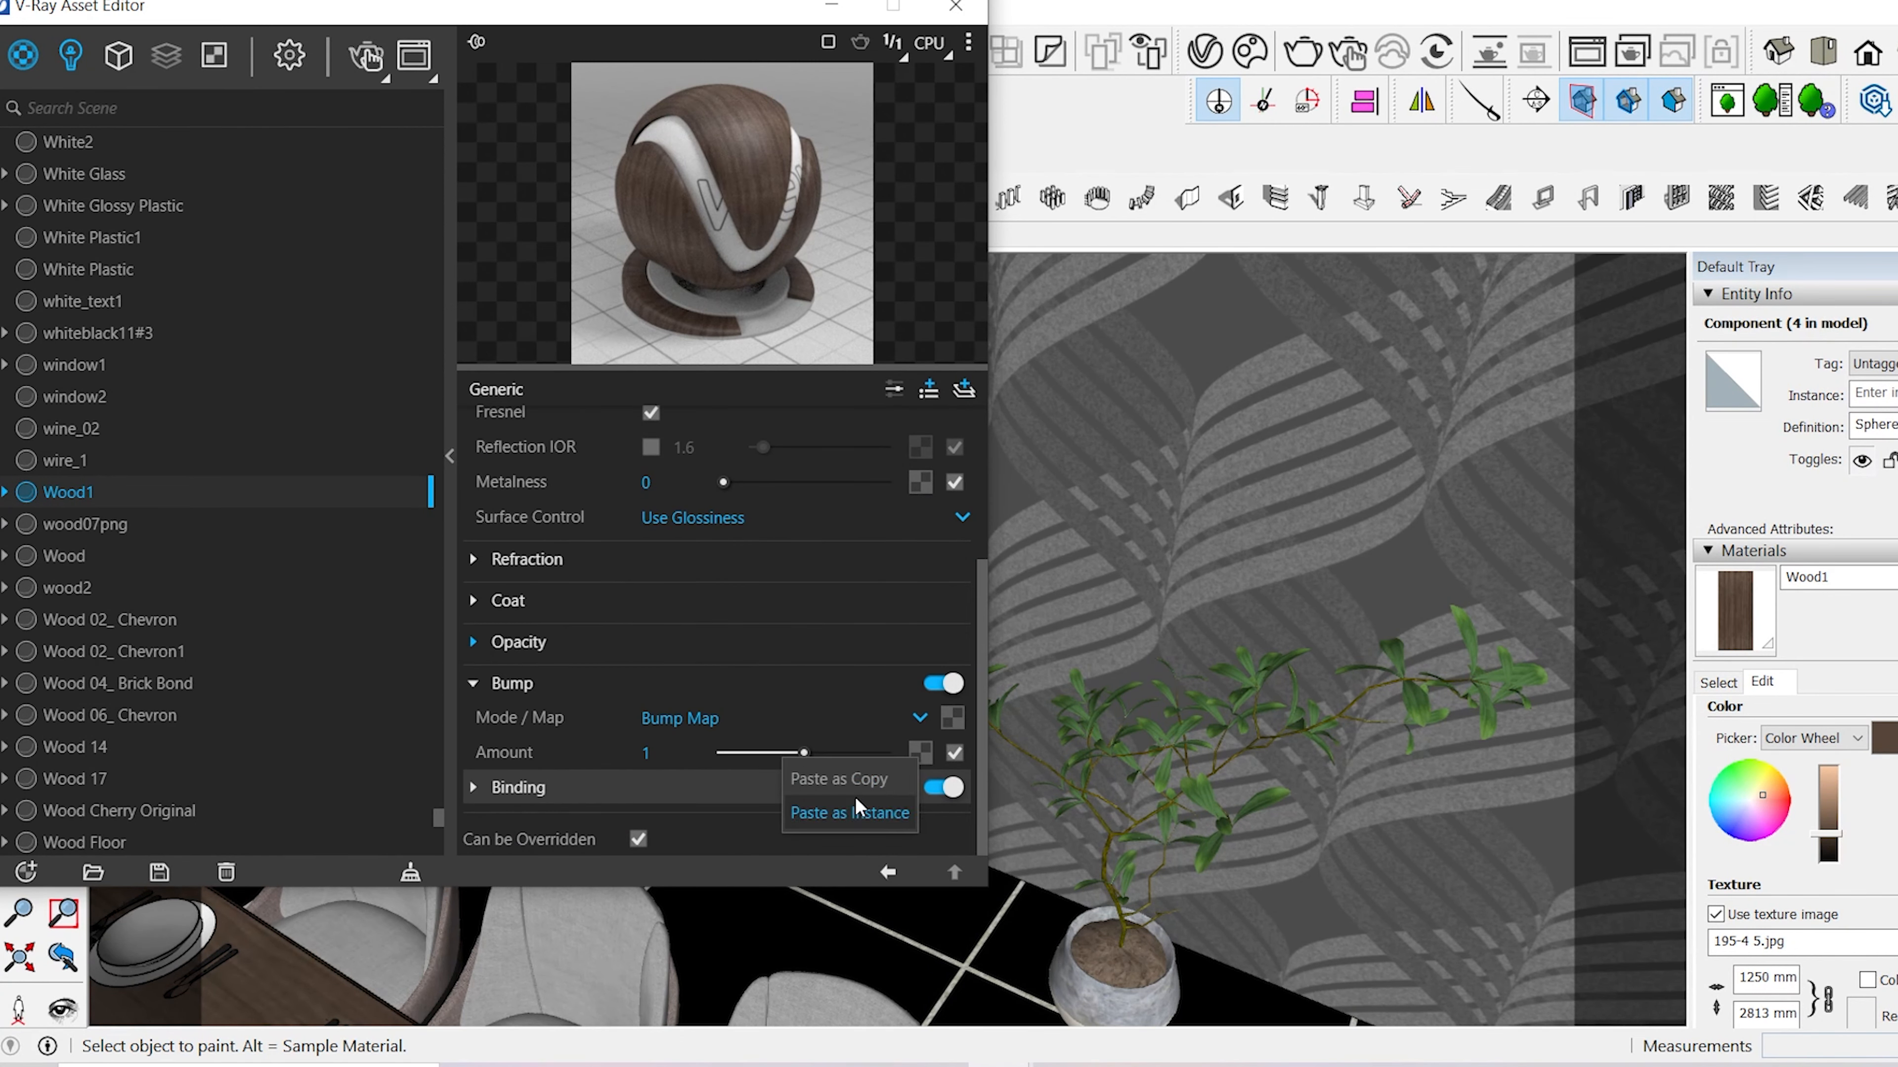
left_click(856, 811)
scroll(788, 596, "up", 3)
- Sample the Color_L18 material from the table setting and examine its refraction and reflection settings
middle_click_drag(284, 986, 463, 923)
left_click(1719, 682)
left_click(451, 909, "alt")
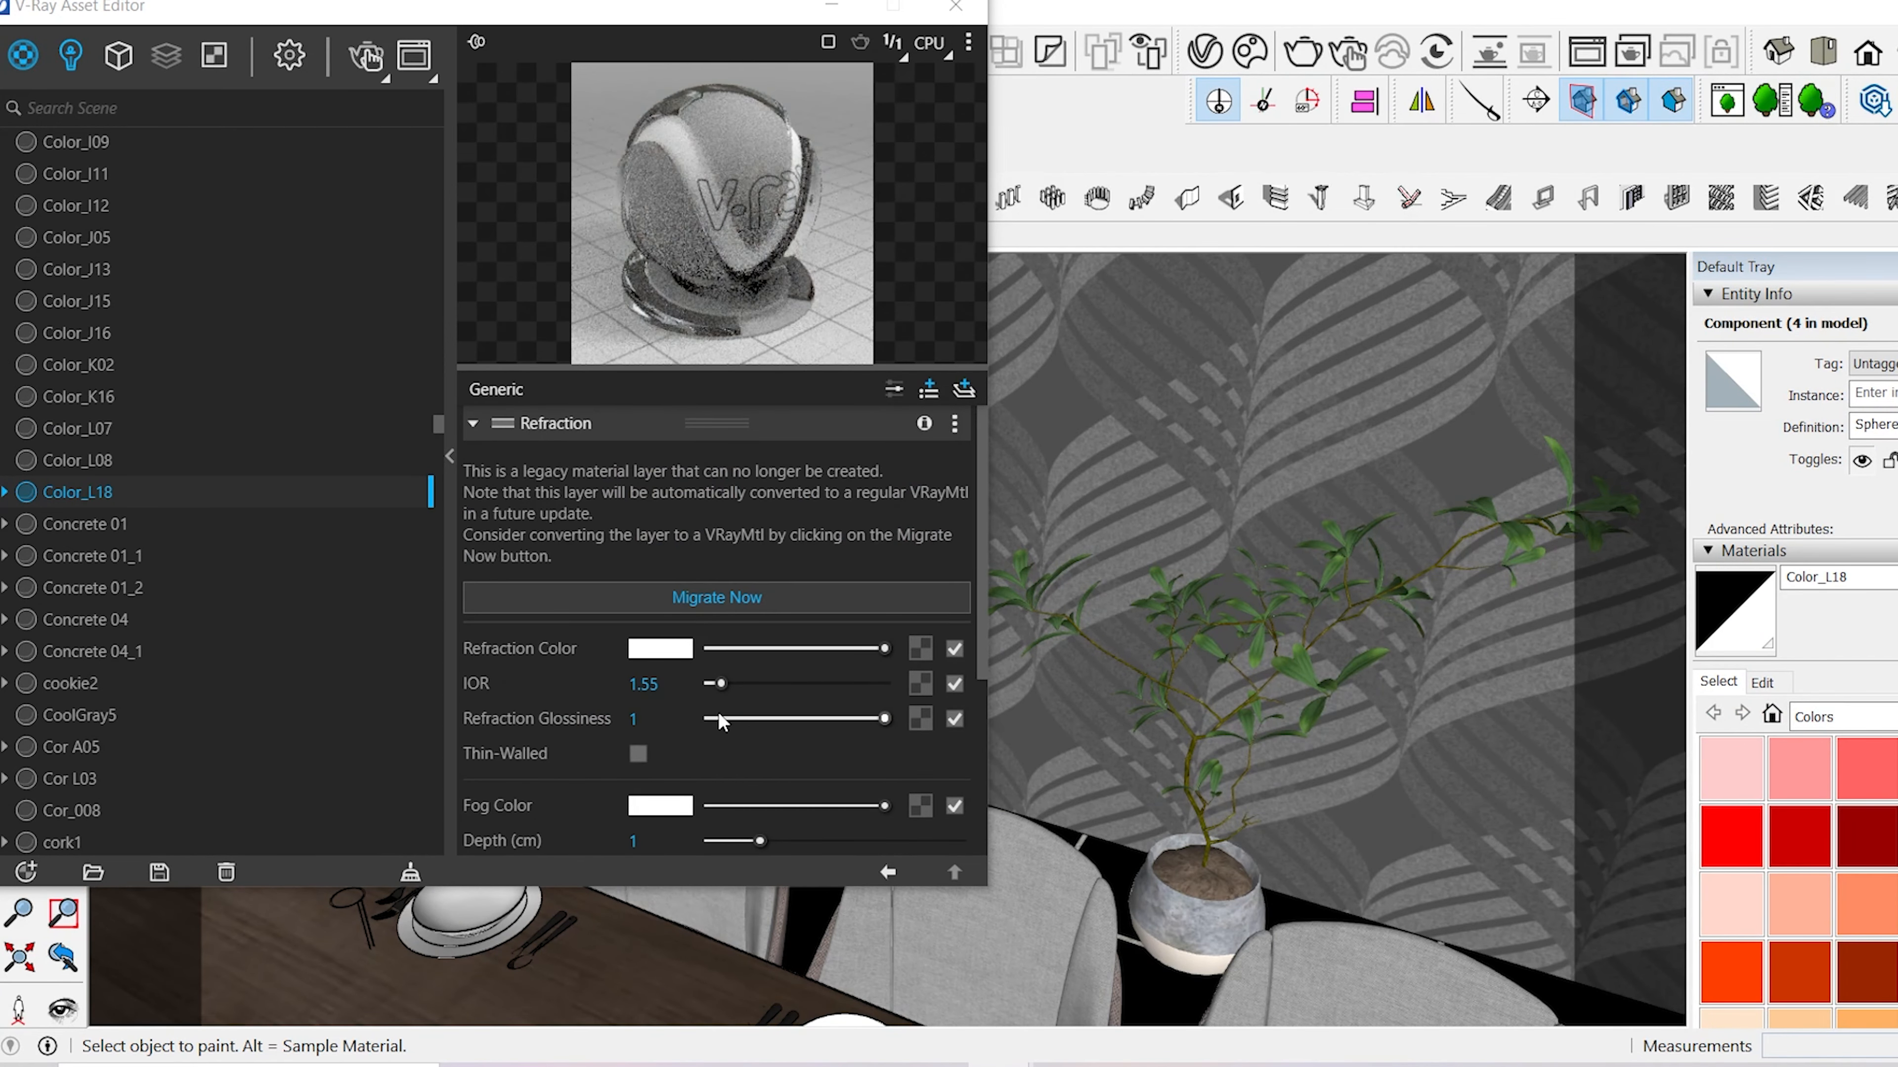
scroll(717, 713, "down", 4)
scroll(711, 716, "up", 4)
scroll(704, 721, "down", 3)
left_click(721, 666)
scroll(717, 763, "down", 2)
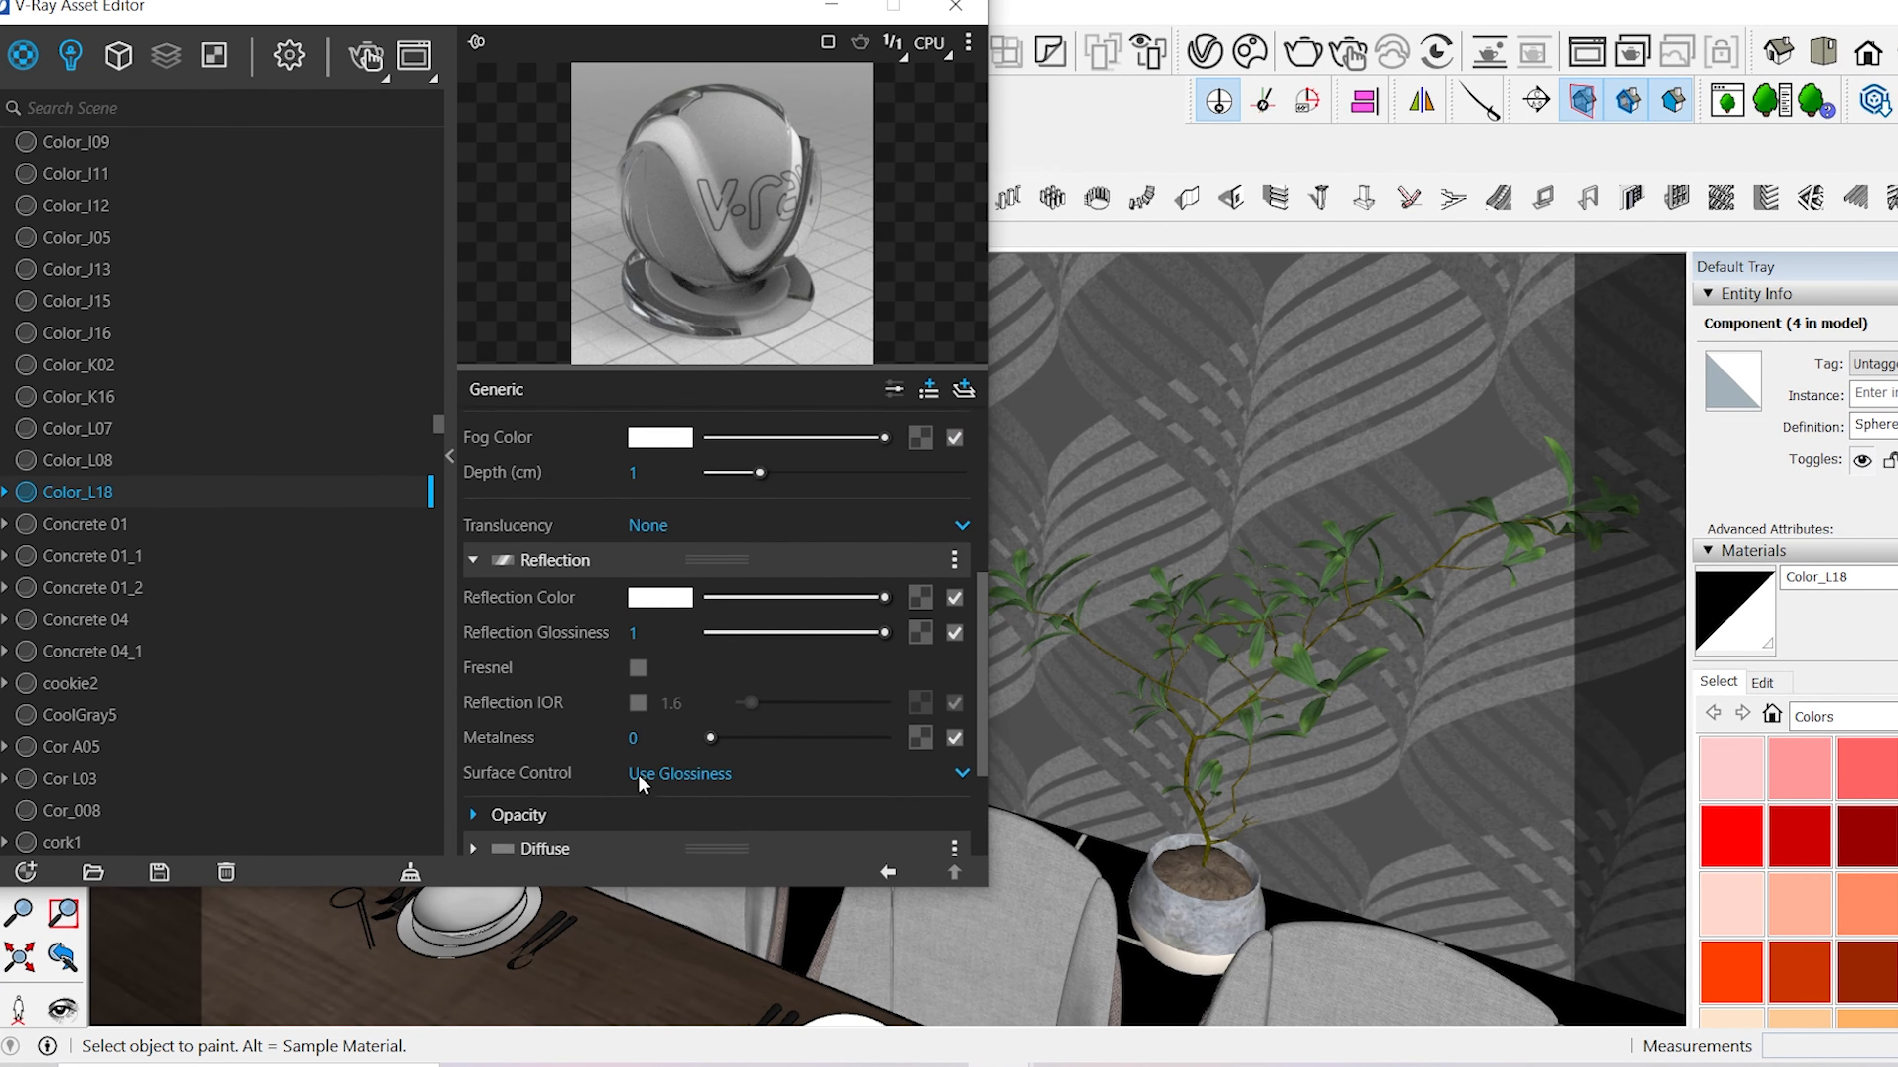
scroll(644, 779, "up", 4)
- Sample the plate's Color_A03 material and check its reflection settings
middle_click_drag(515, 972, 582, 945)
scroll(590, 957, "up", 3)
left_click(604, 975, "alt")
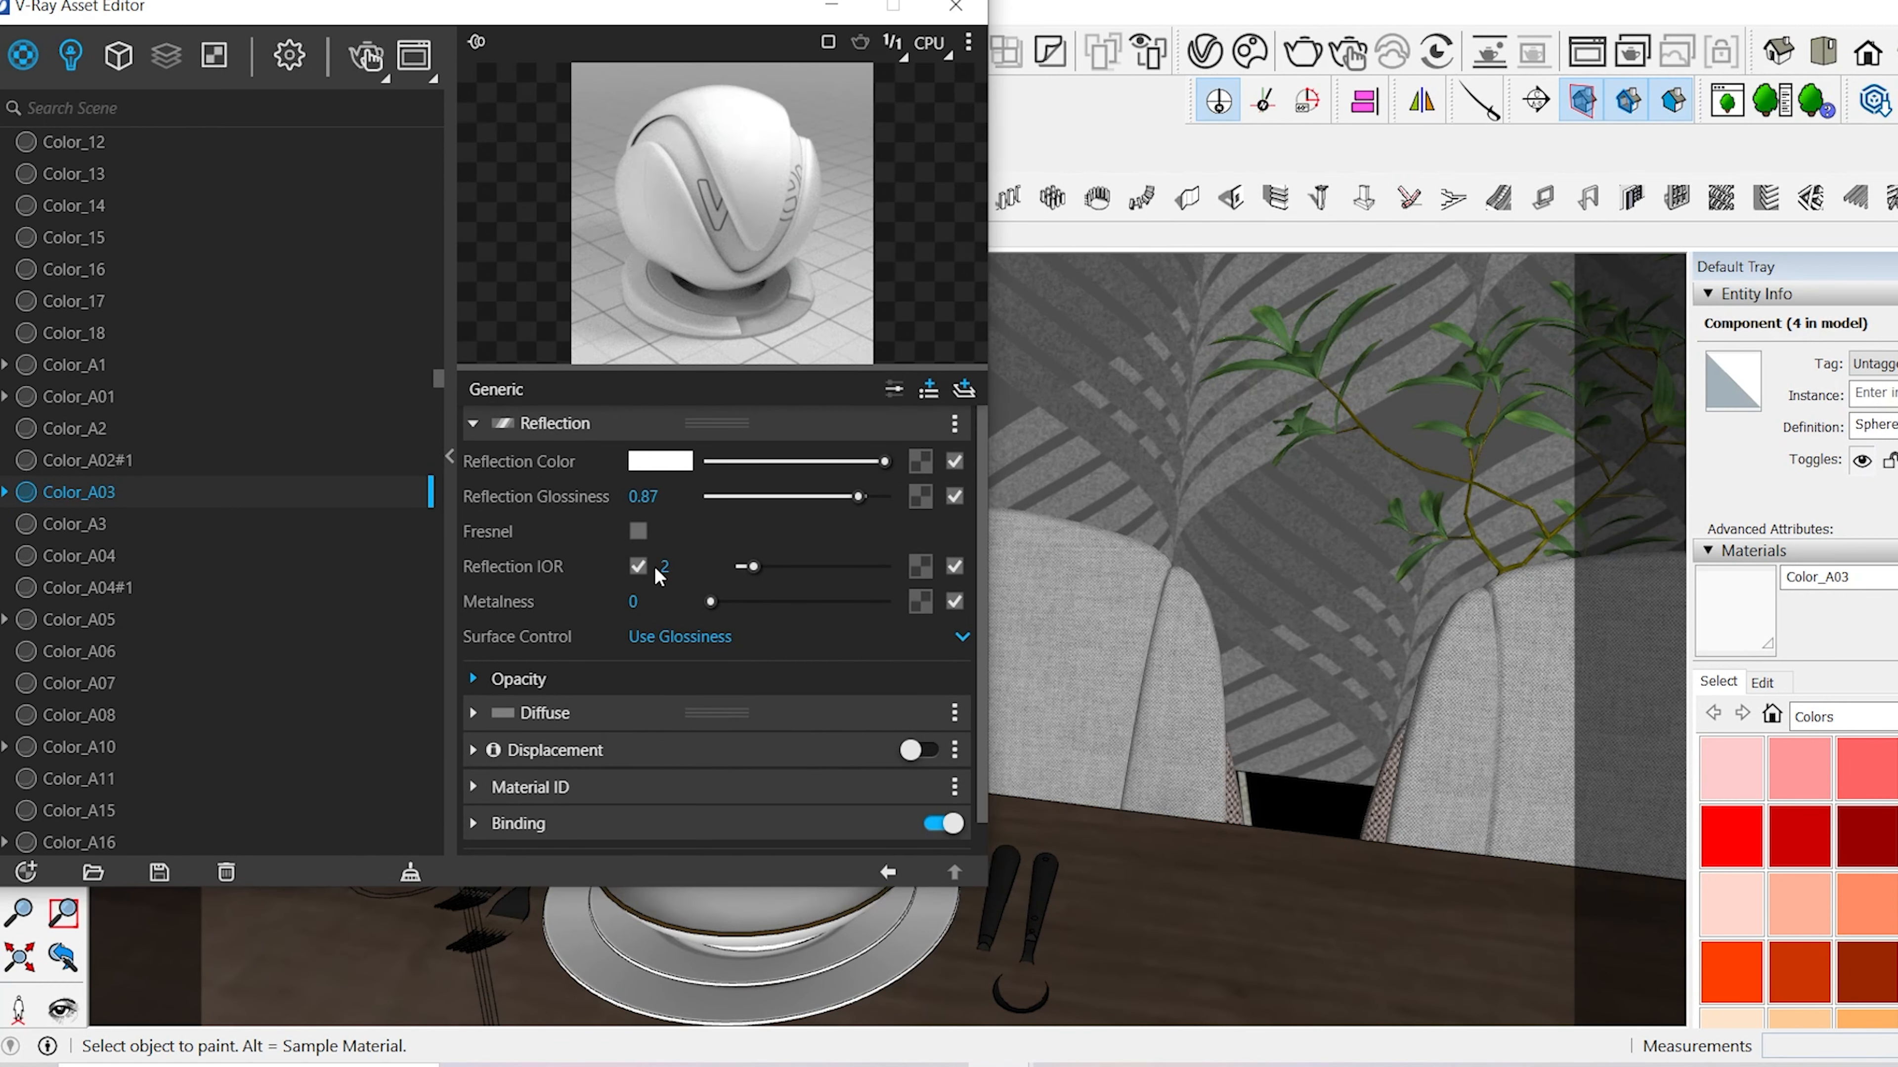
scroll(663, 748, "down", 2)
scroll(1108, 912, "up", 2)
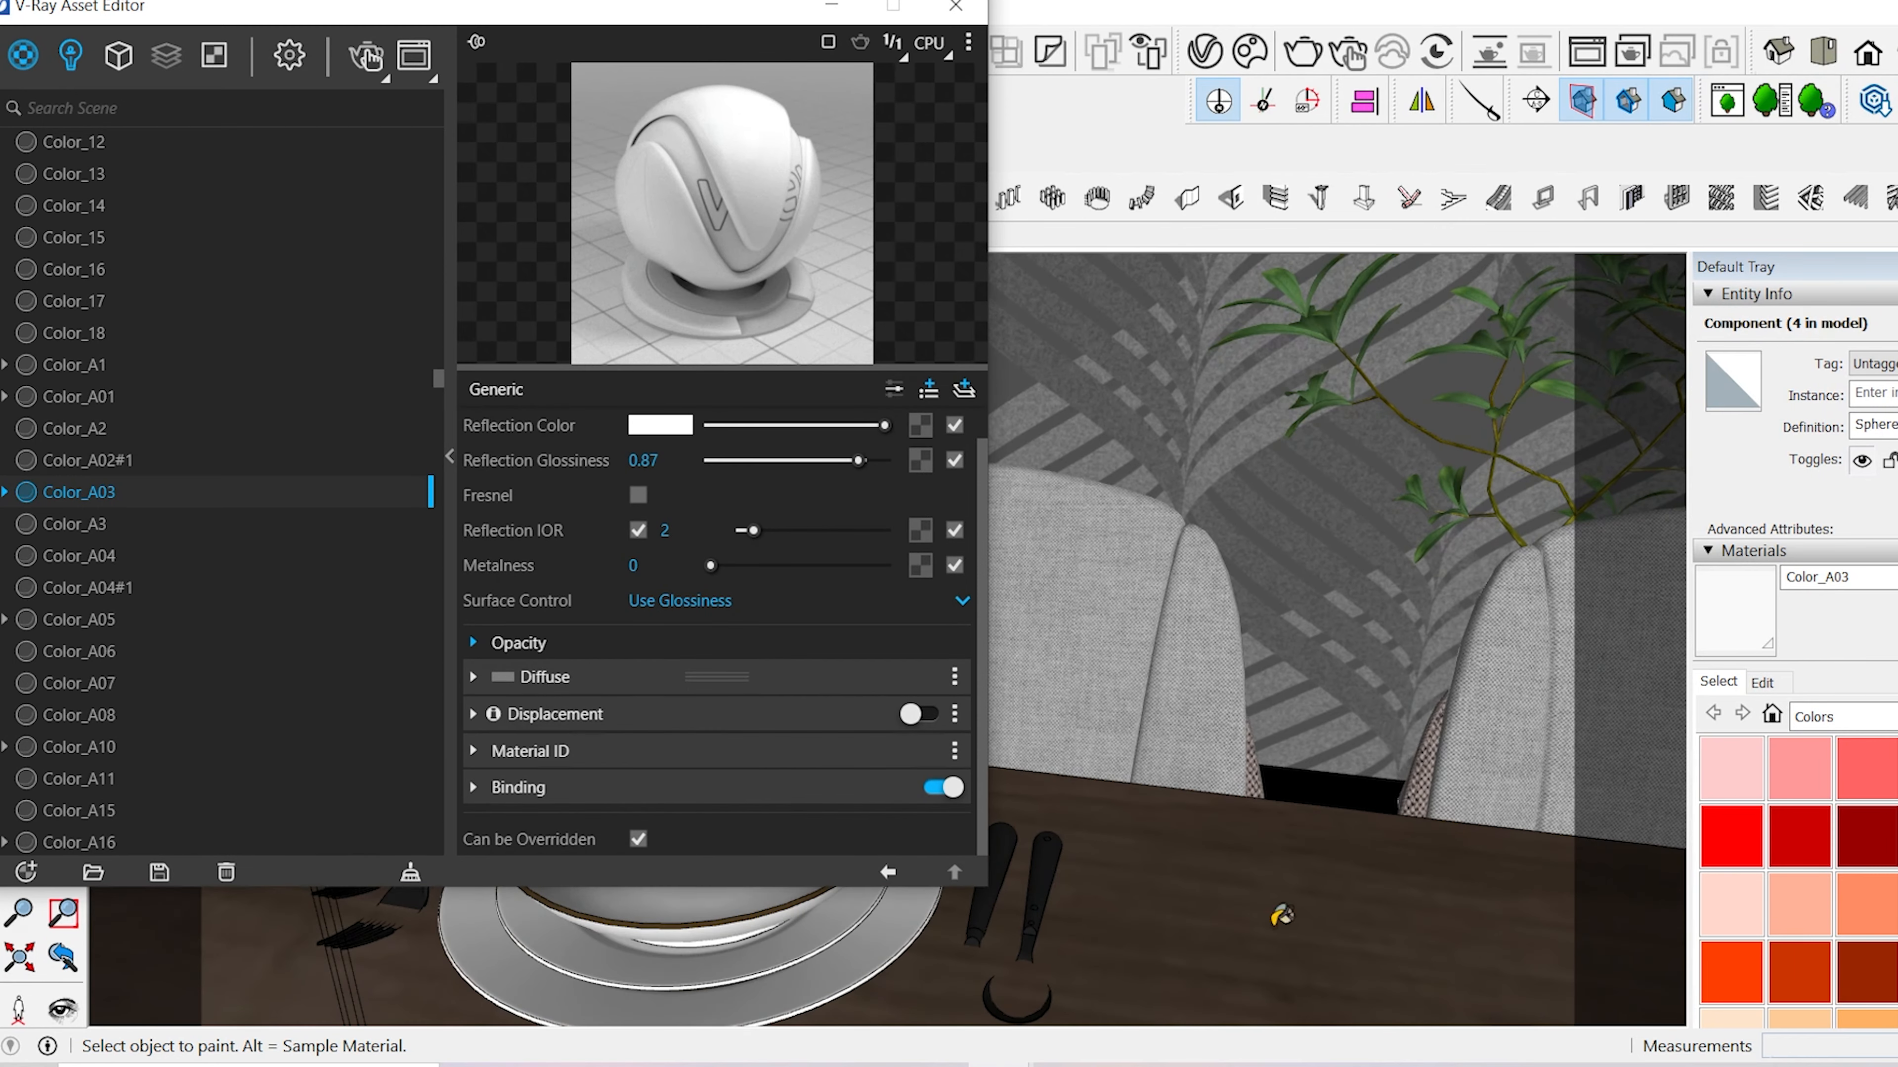
- Sample the cutlery's Gainsboro material, enable Reflection IOR at 20, and close the V-Ray Asset Editor
left_click(1042, 889, "alt")
left_click(644, 569)
left_click(671, 567)
type("20")
key("Return")
left_click(956, 7)
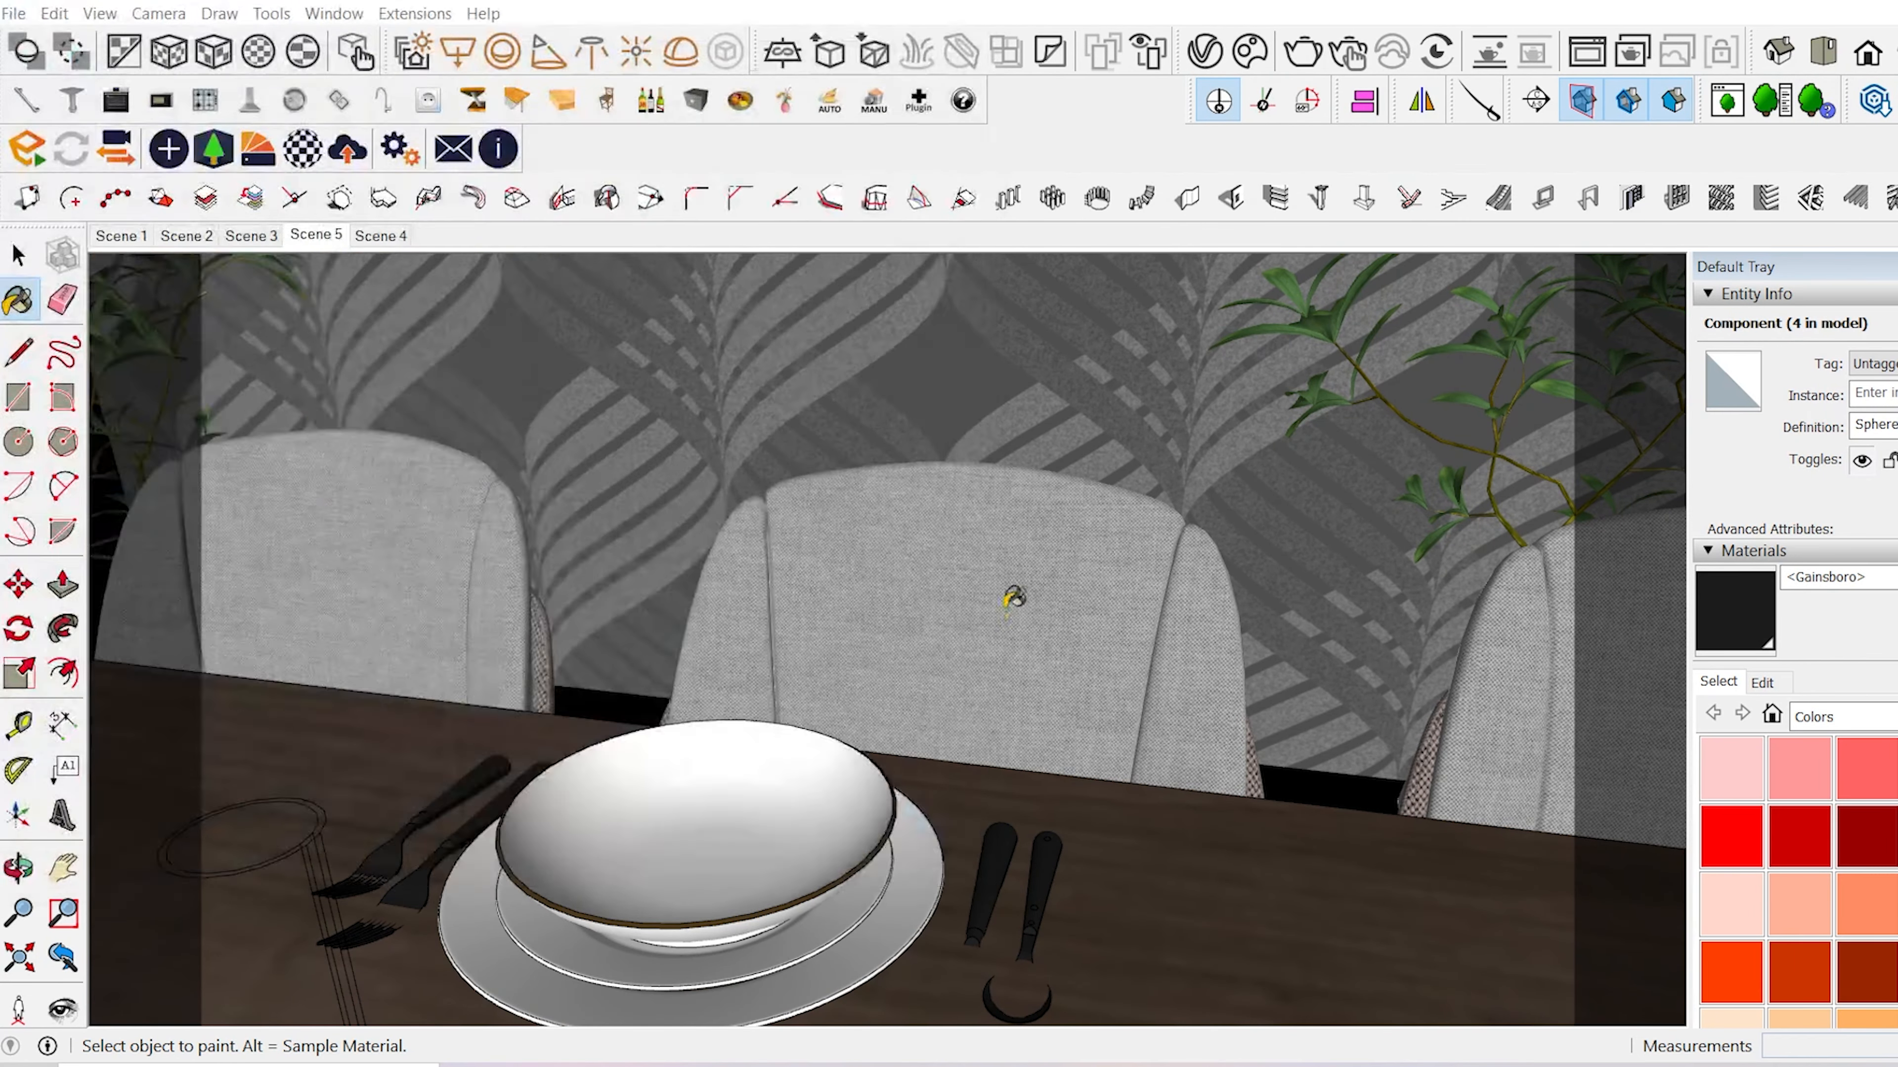
- Bring the other place settings into view and sample the wine glass's Color_L18 material
scroll(1013, 593, "down", 2)
mouse_move(1013, 593)
middle_mouse_down()
mouse_move(373, 869)
mouse_move(433, 815)
mouse_move(723, 703)
middle_mouse_up()
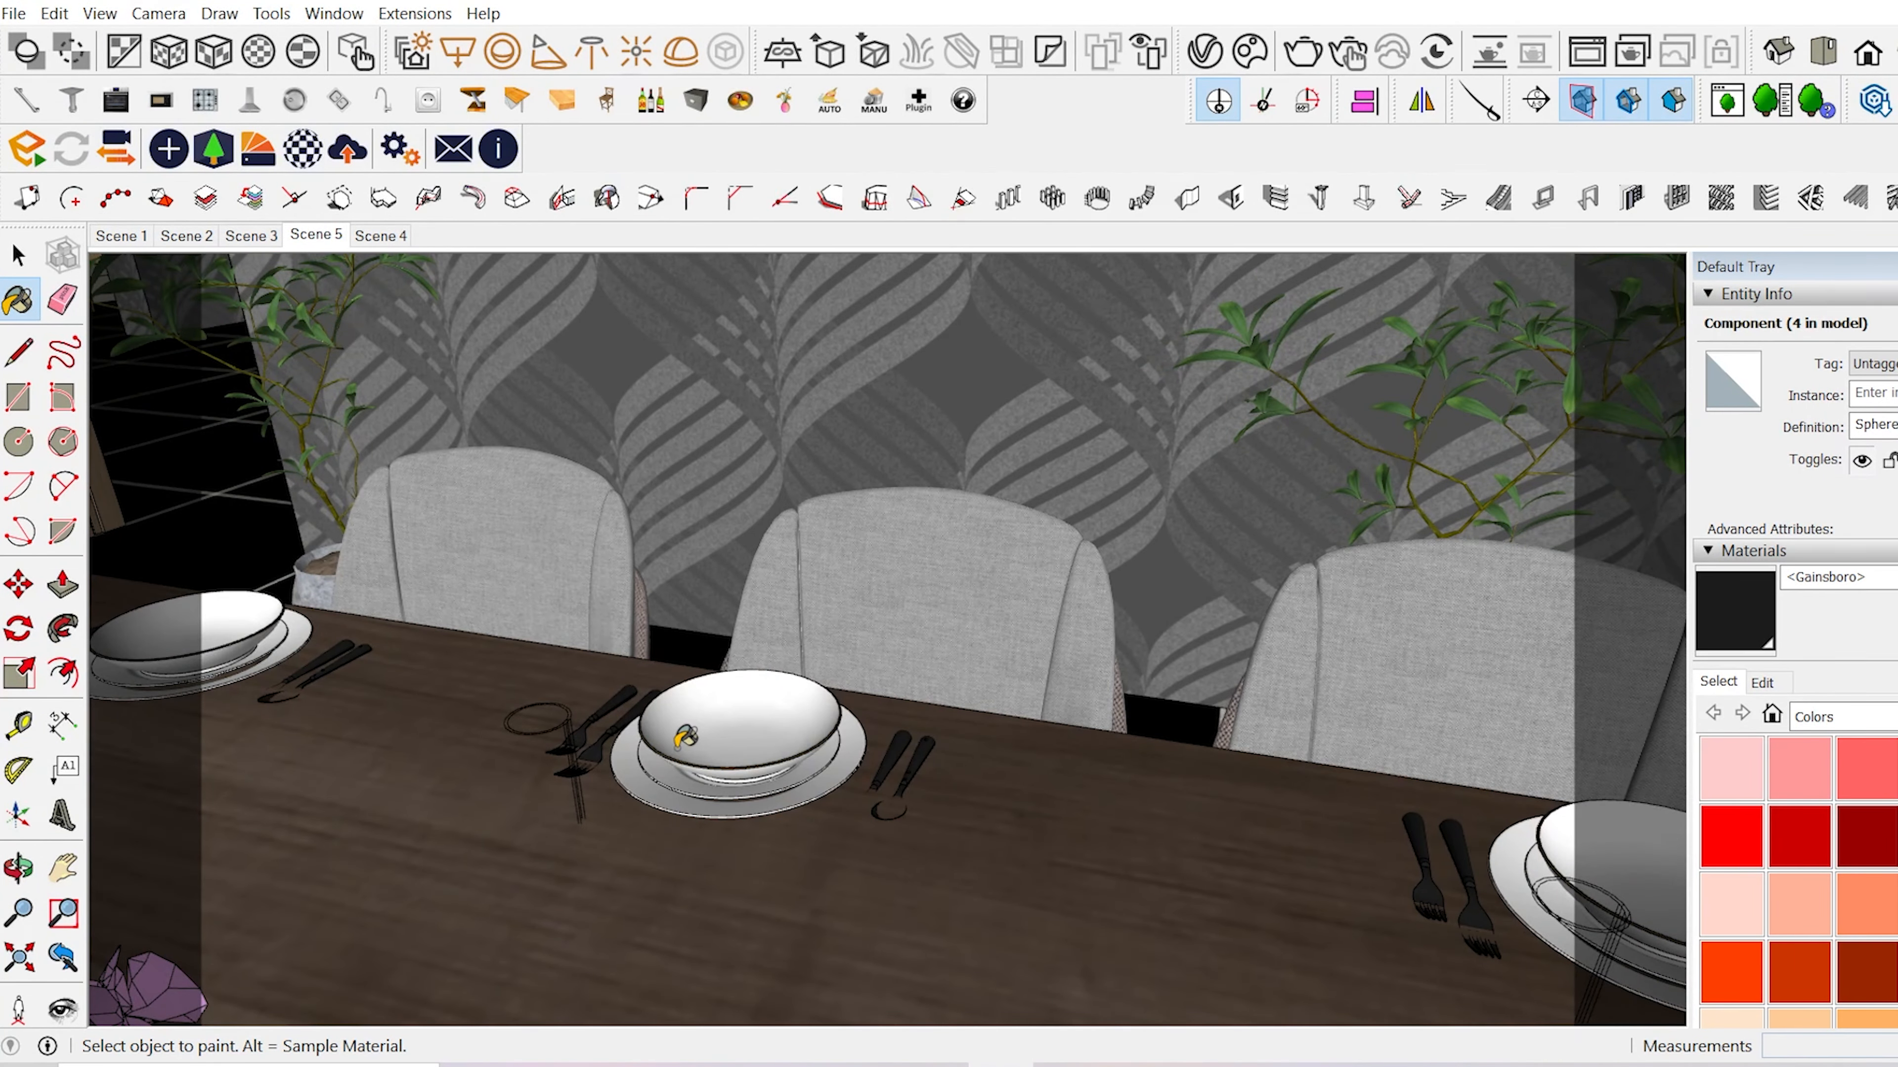
key("space")
mouse_move(394, 790)
middle_mouse_down()
mouse_move(284, 725)
mouse_move(702, 717)
middle_mouse_up()
key("b")
left_click(894, 618, "alt")
middle_click_drag(894, 618, 867, 643)
- Give the flowers' purple Color_K02 material a Reflective Coat and pick a pale pink colour of R 0.921, G 0.74, B 0.921
left_click(1205, 52)
scroll(741, 701, "down", 5)
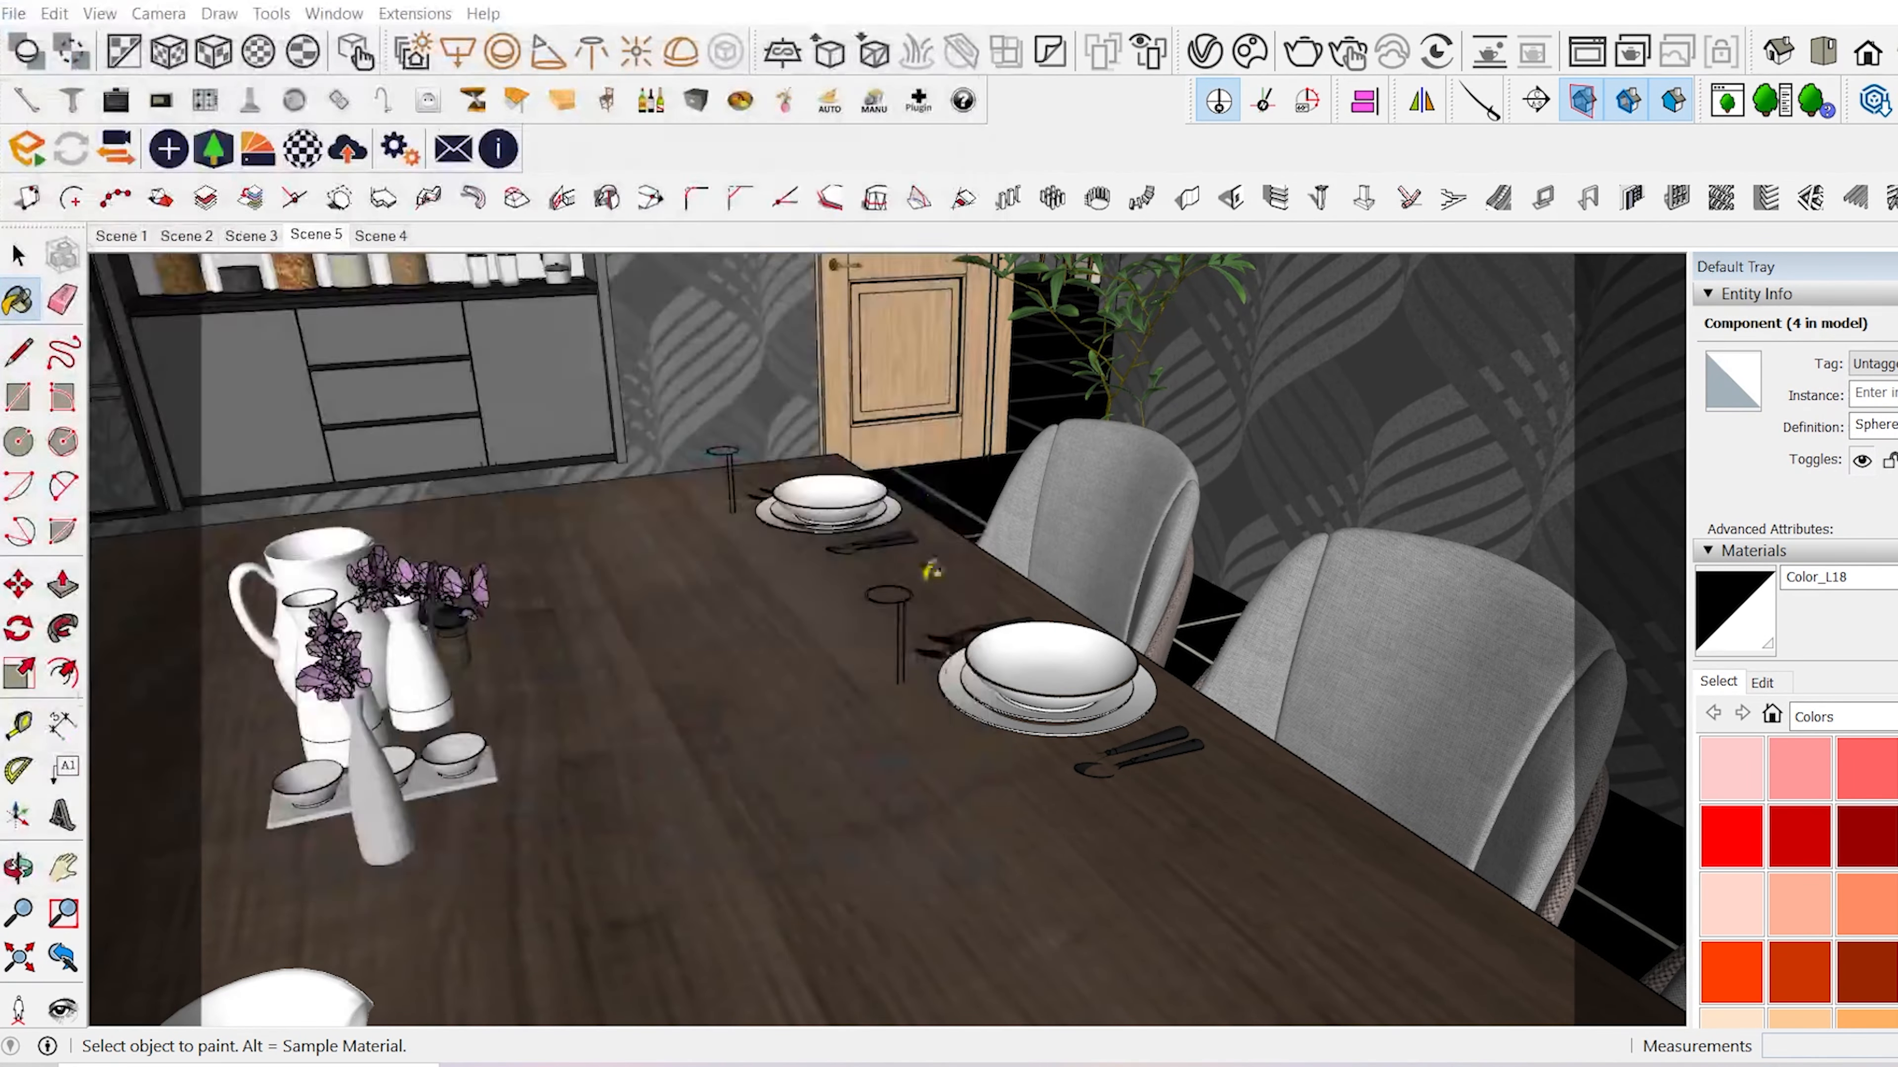
middle_click_drag(822, 598, 1120, 538)
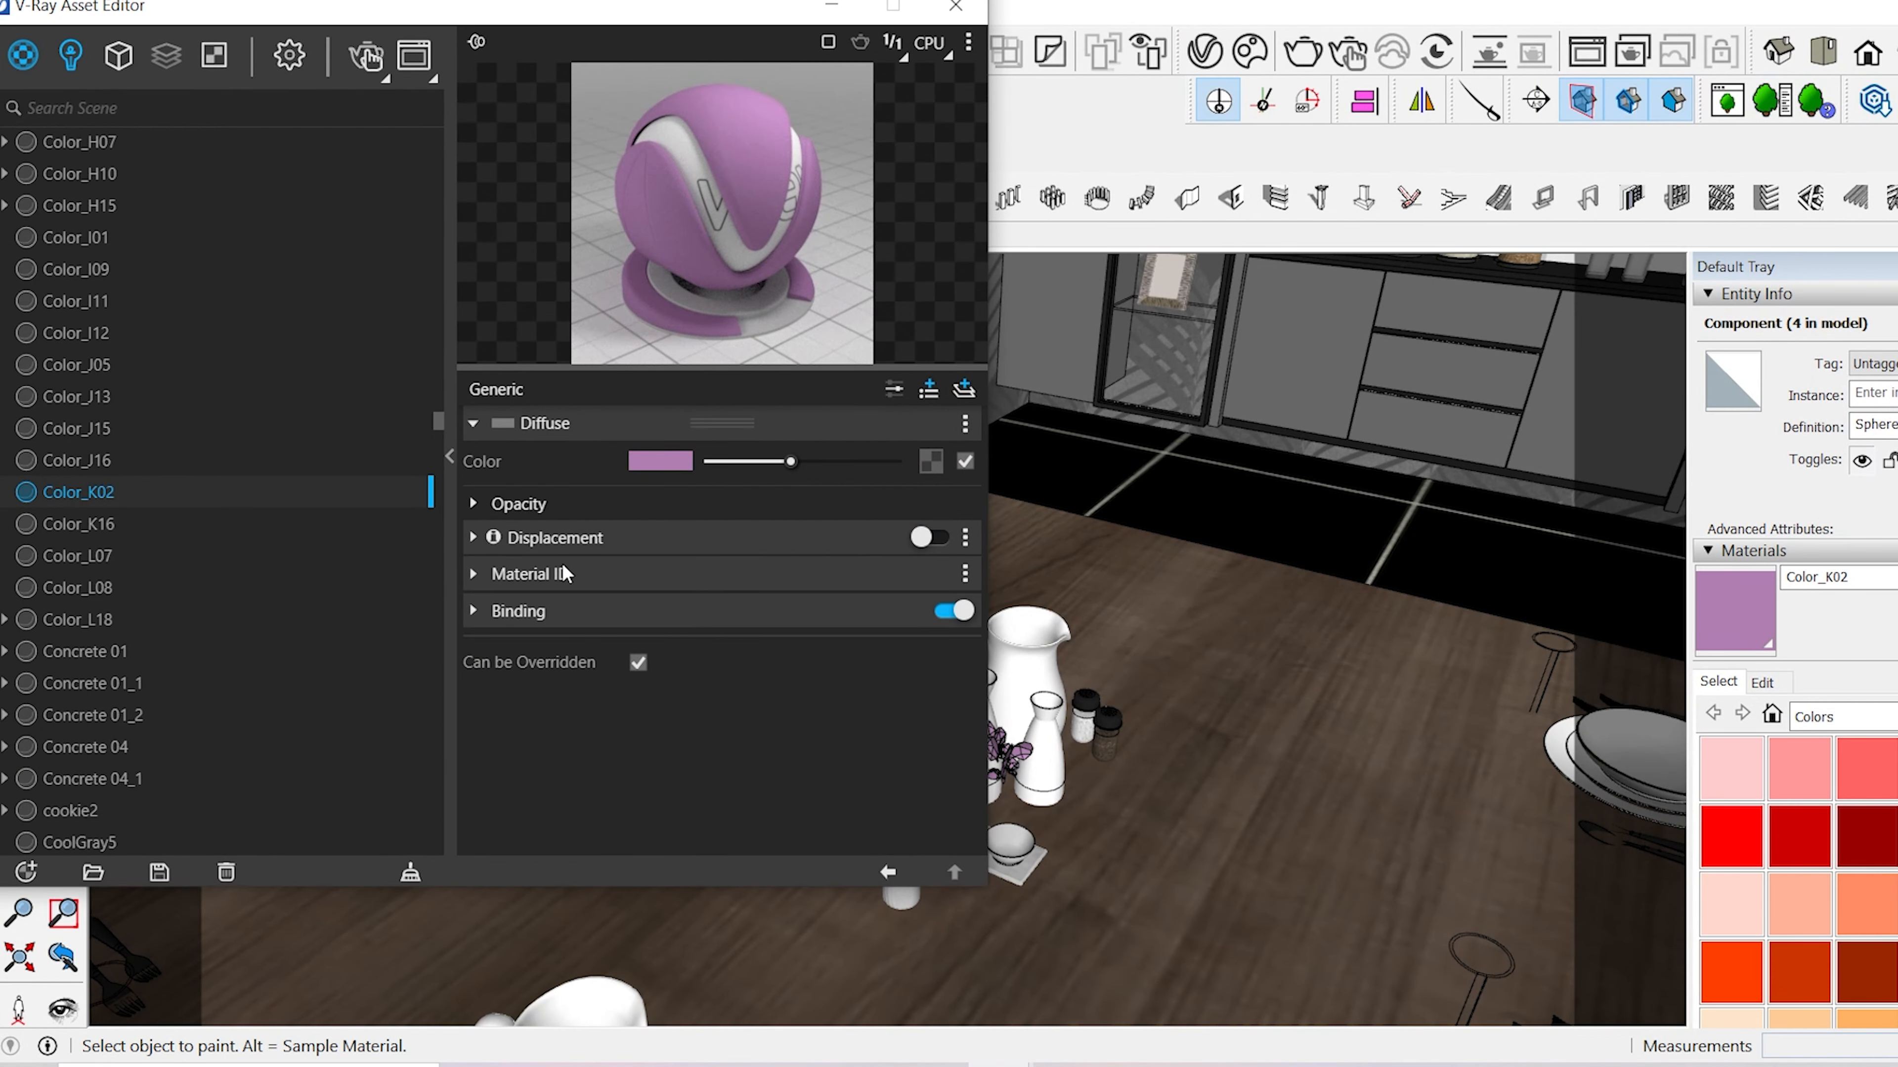
left_click(654, 752)
left_click(653, 344)
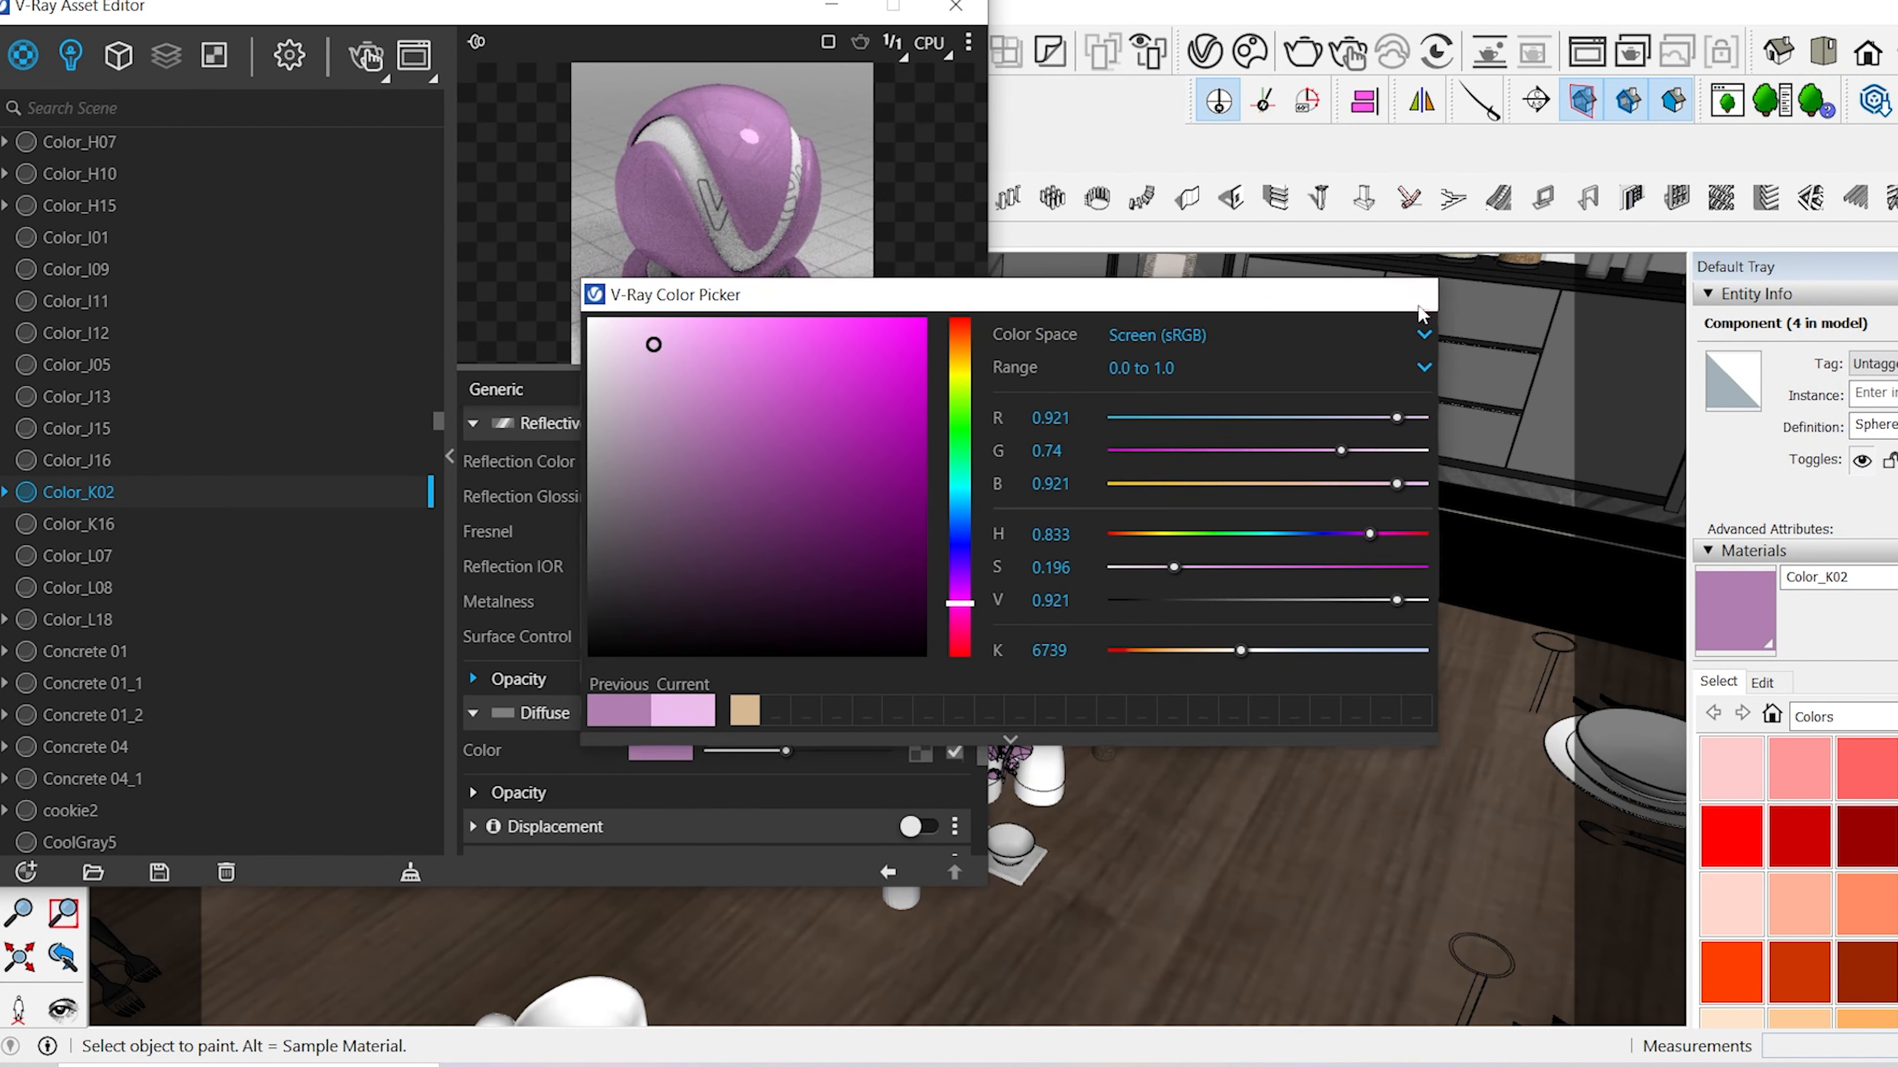
left_click(1418, 305)
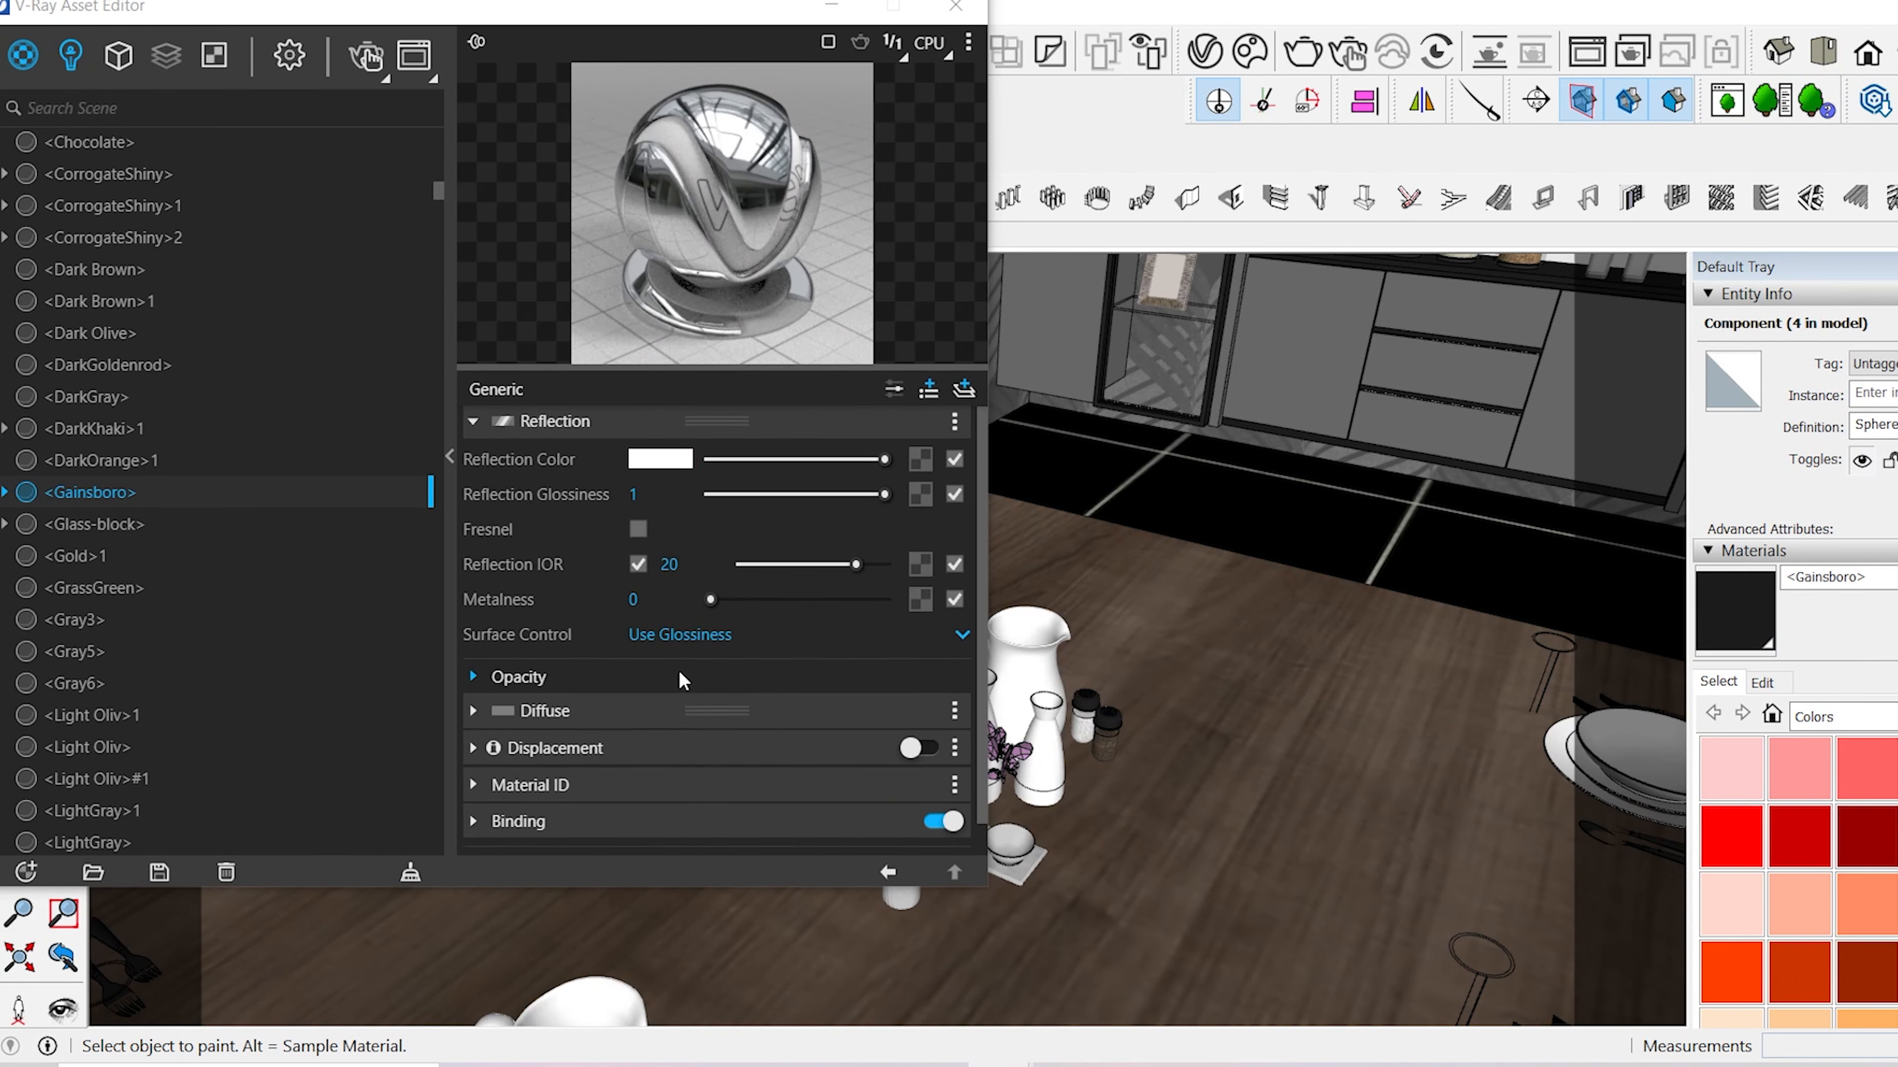
- Sample the door's Wood 14 material and map its reflection colour with a brightened Color Correction of its diffuse texture
mouse_move(1158, 837)
middle_mouse_down()
mouse_move(1269, 881)
mouse_move(1207, 790)
mouse_move(1207, 529)
mouse_move(1627, 589)
middle_mouse_up()
left_click(1087, 785)
left_click(931, 500)
left_click(955, 872)
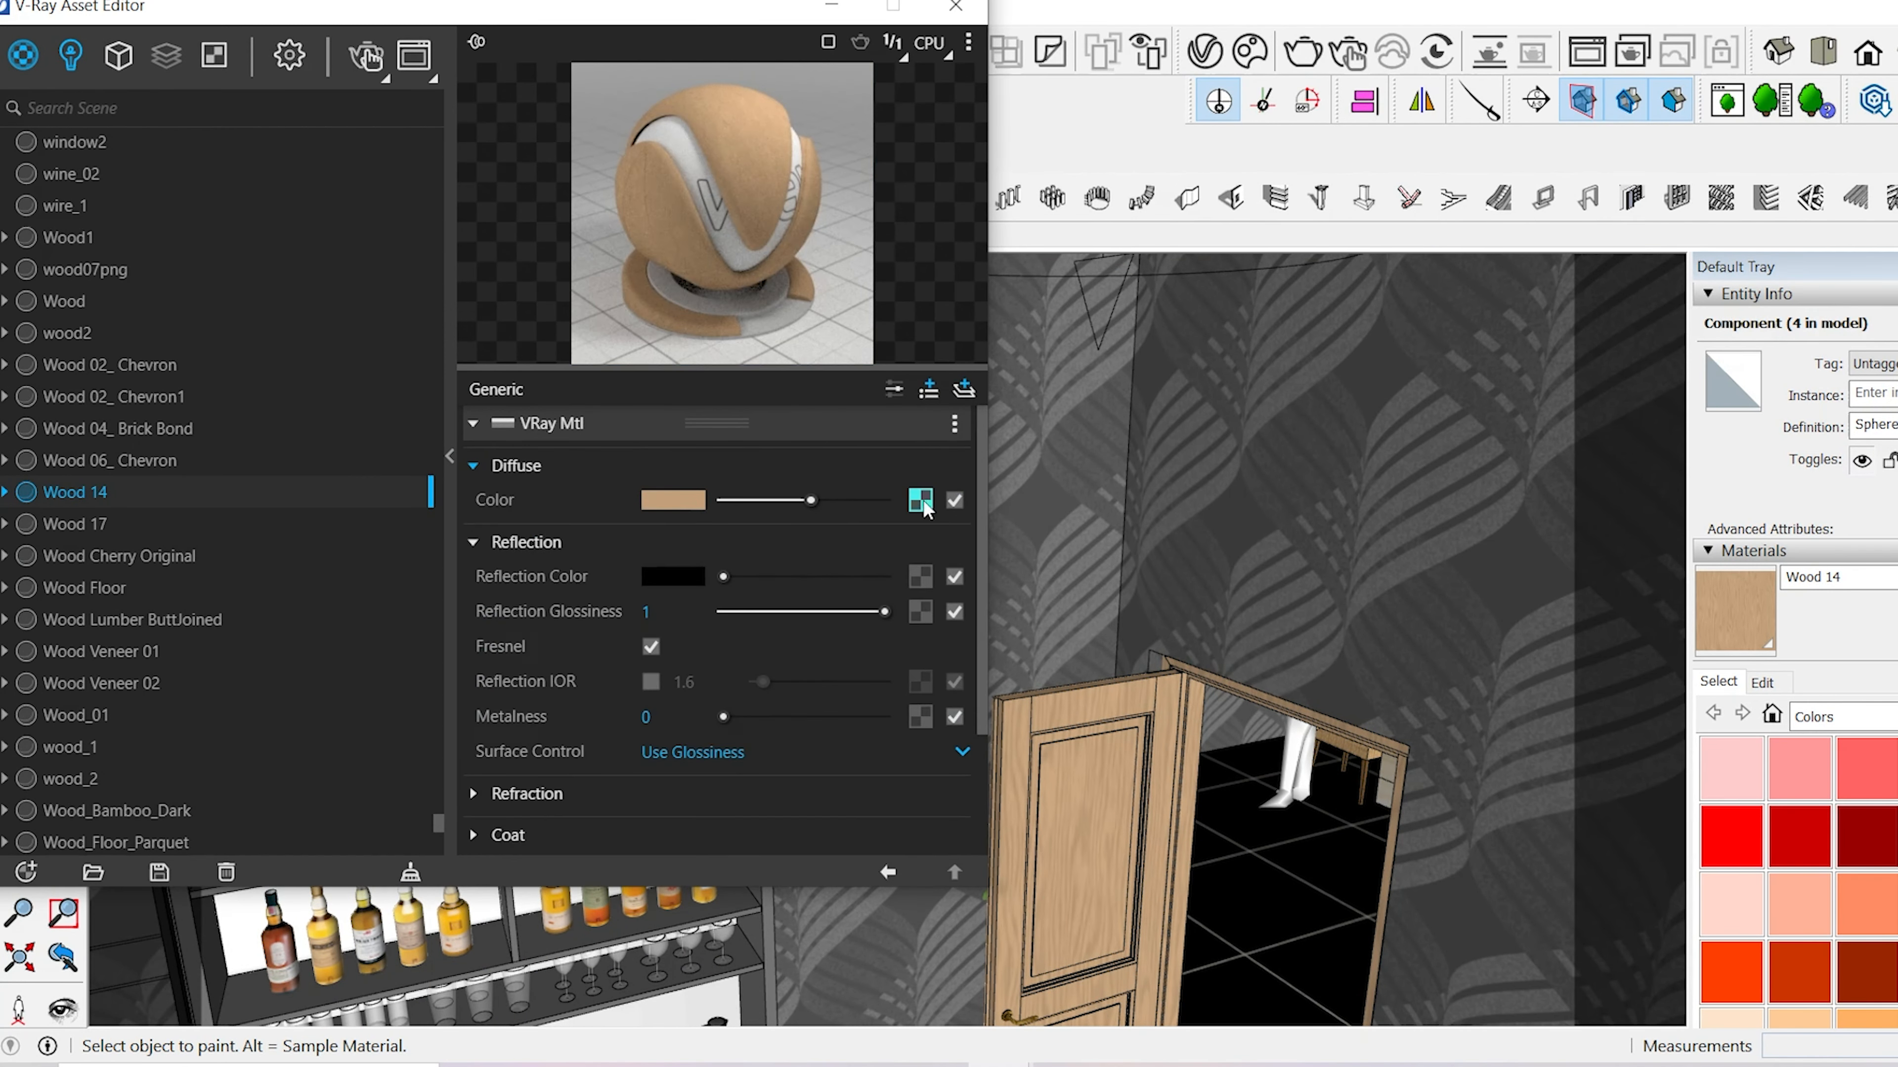
right_click(923, 500)
left_click(891, 590)
left_click(924, 578)
left_click(889, 557)
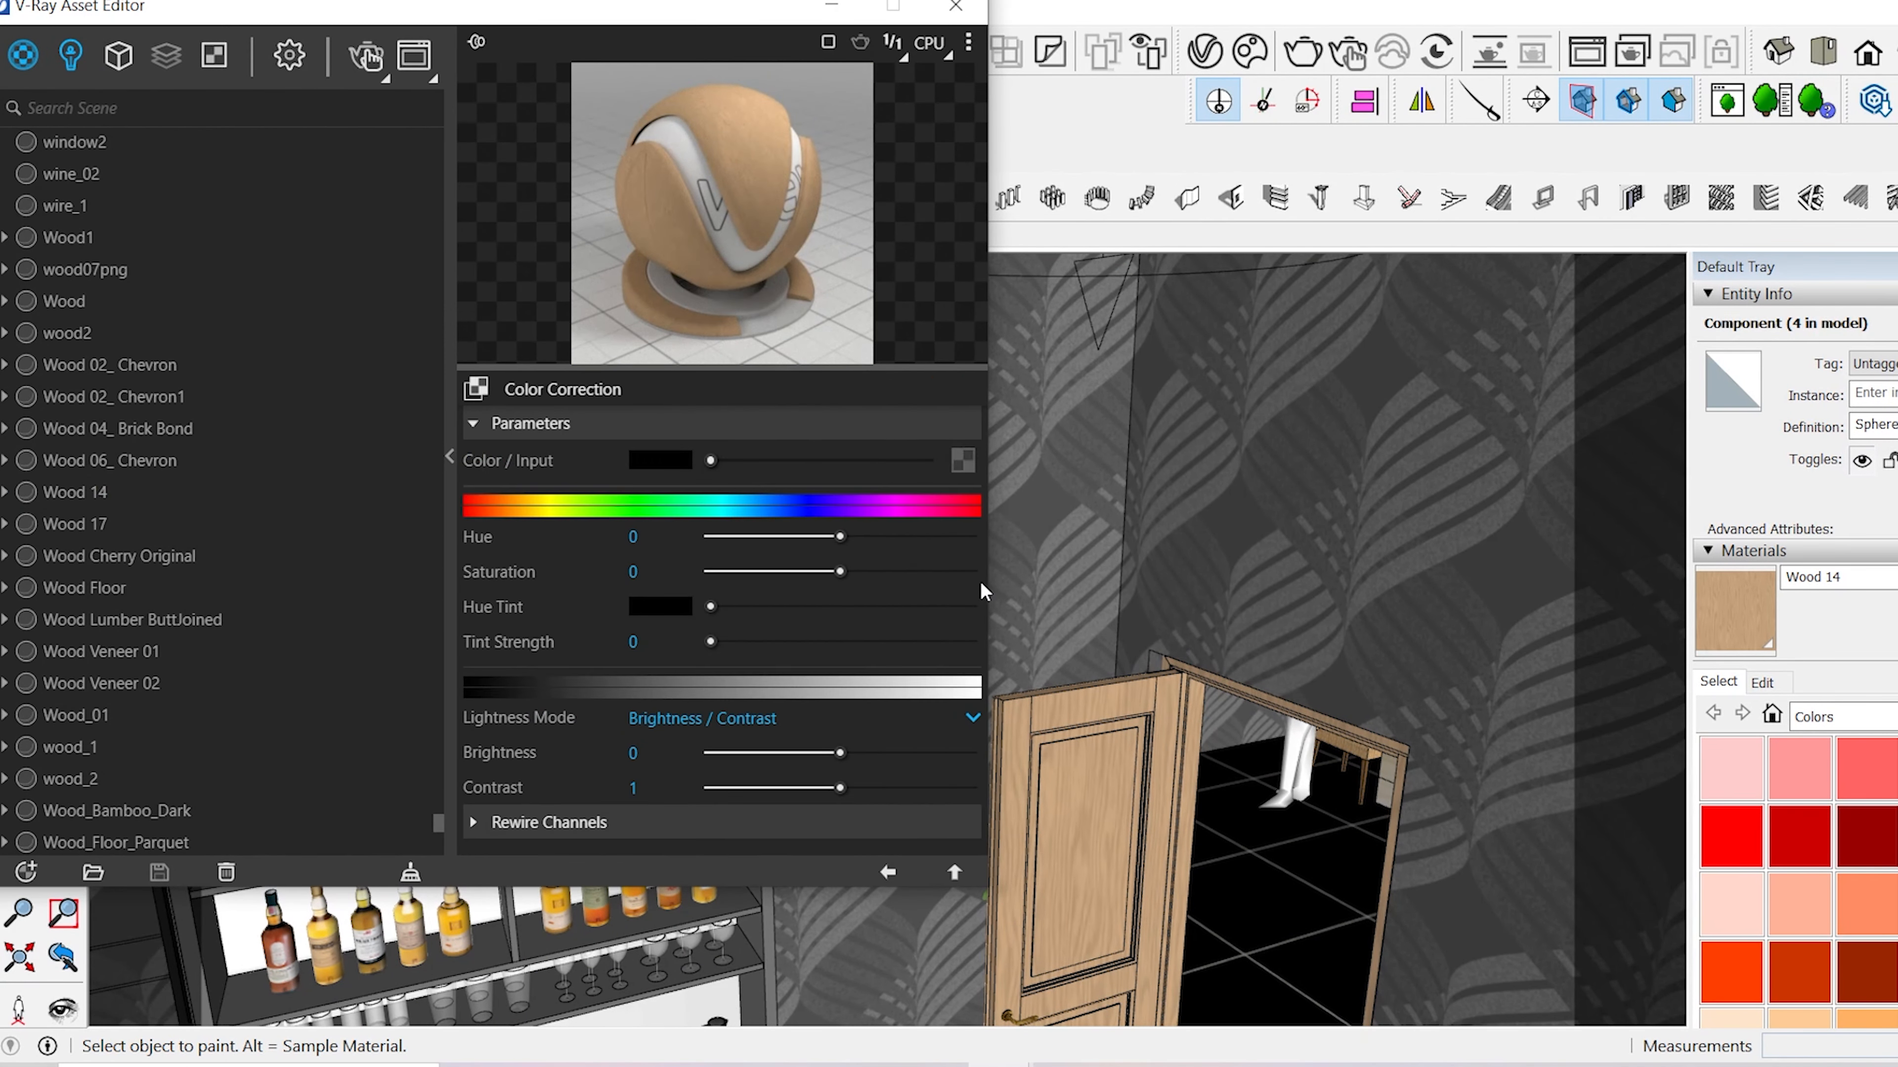
left_click_drag(839, 752, 893, 752)
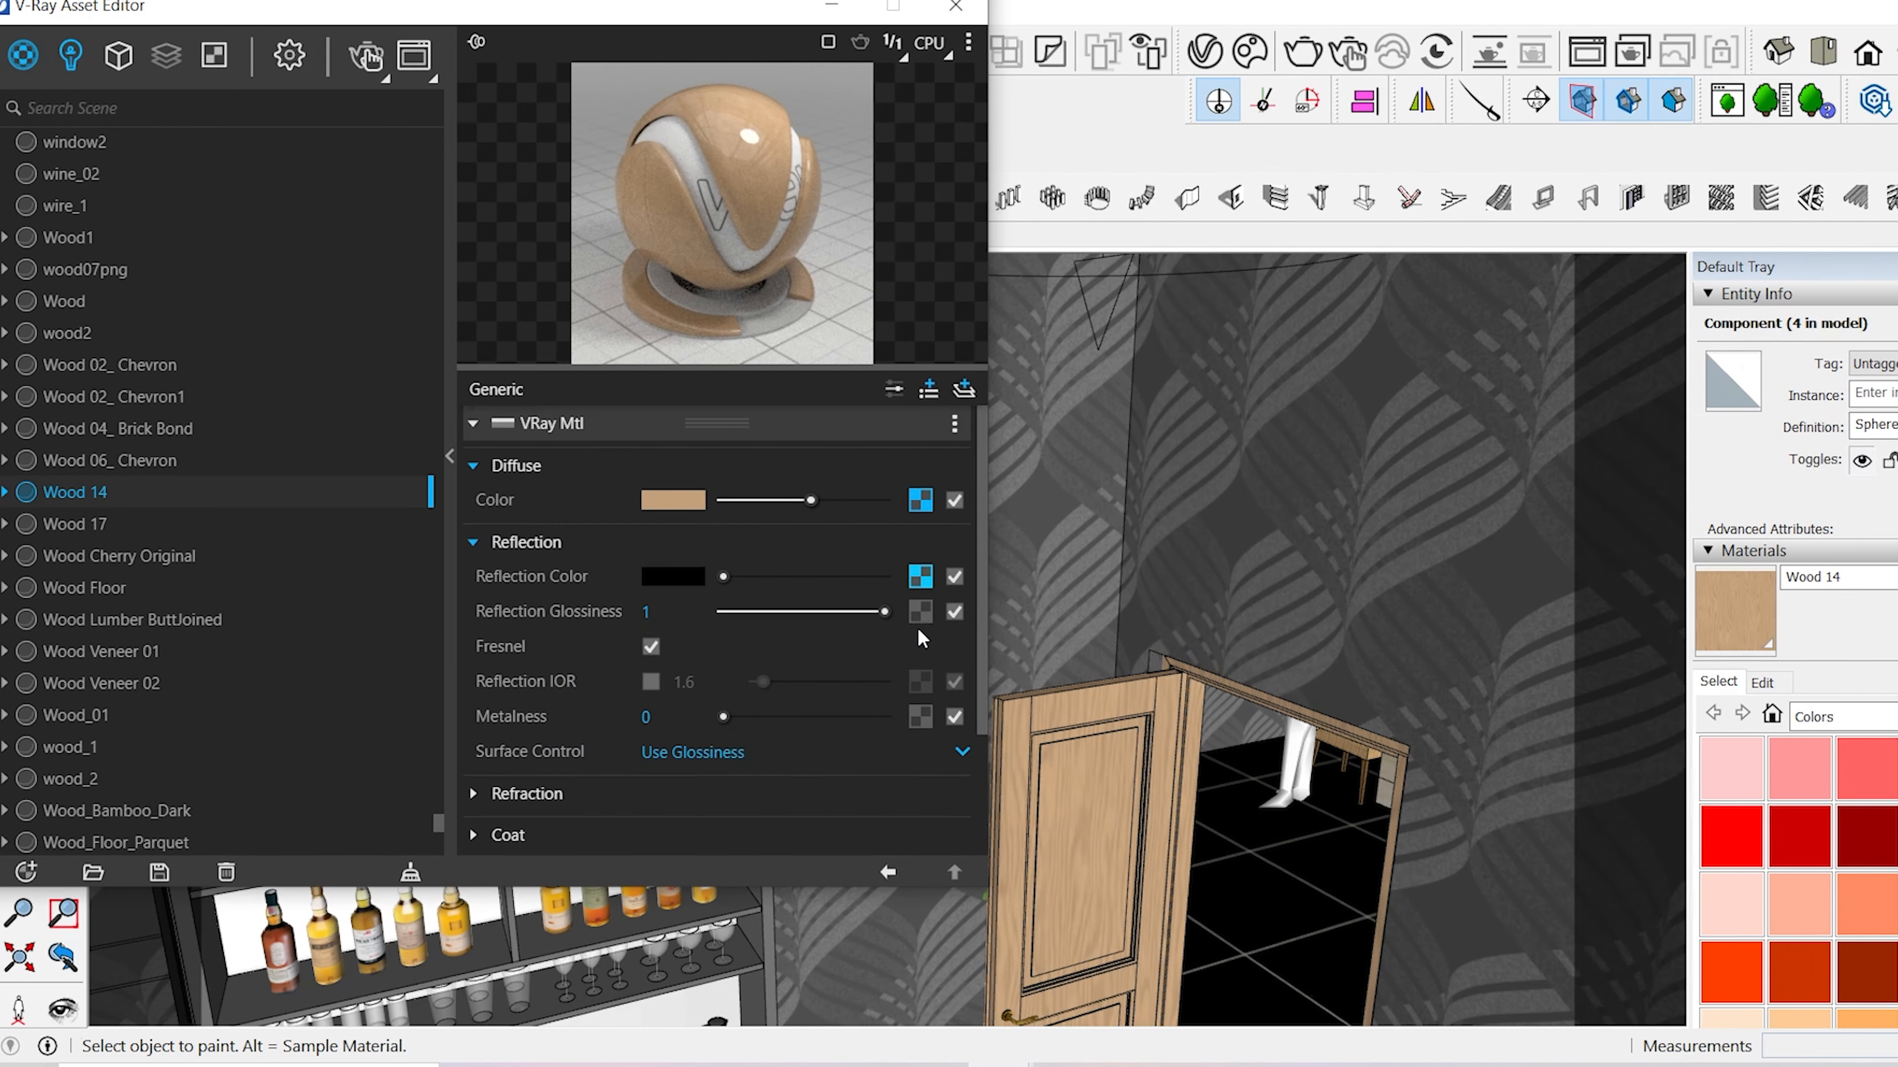
- Raise Wood 14's reflection colour to white and reuse its reflection map in the bump amount slot, with a reduced bump amount
right_click(925, 581)
left_click(825, 665)
scroll(661, 755, "down", 3)
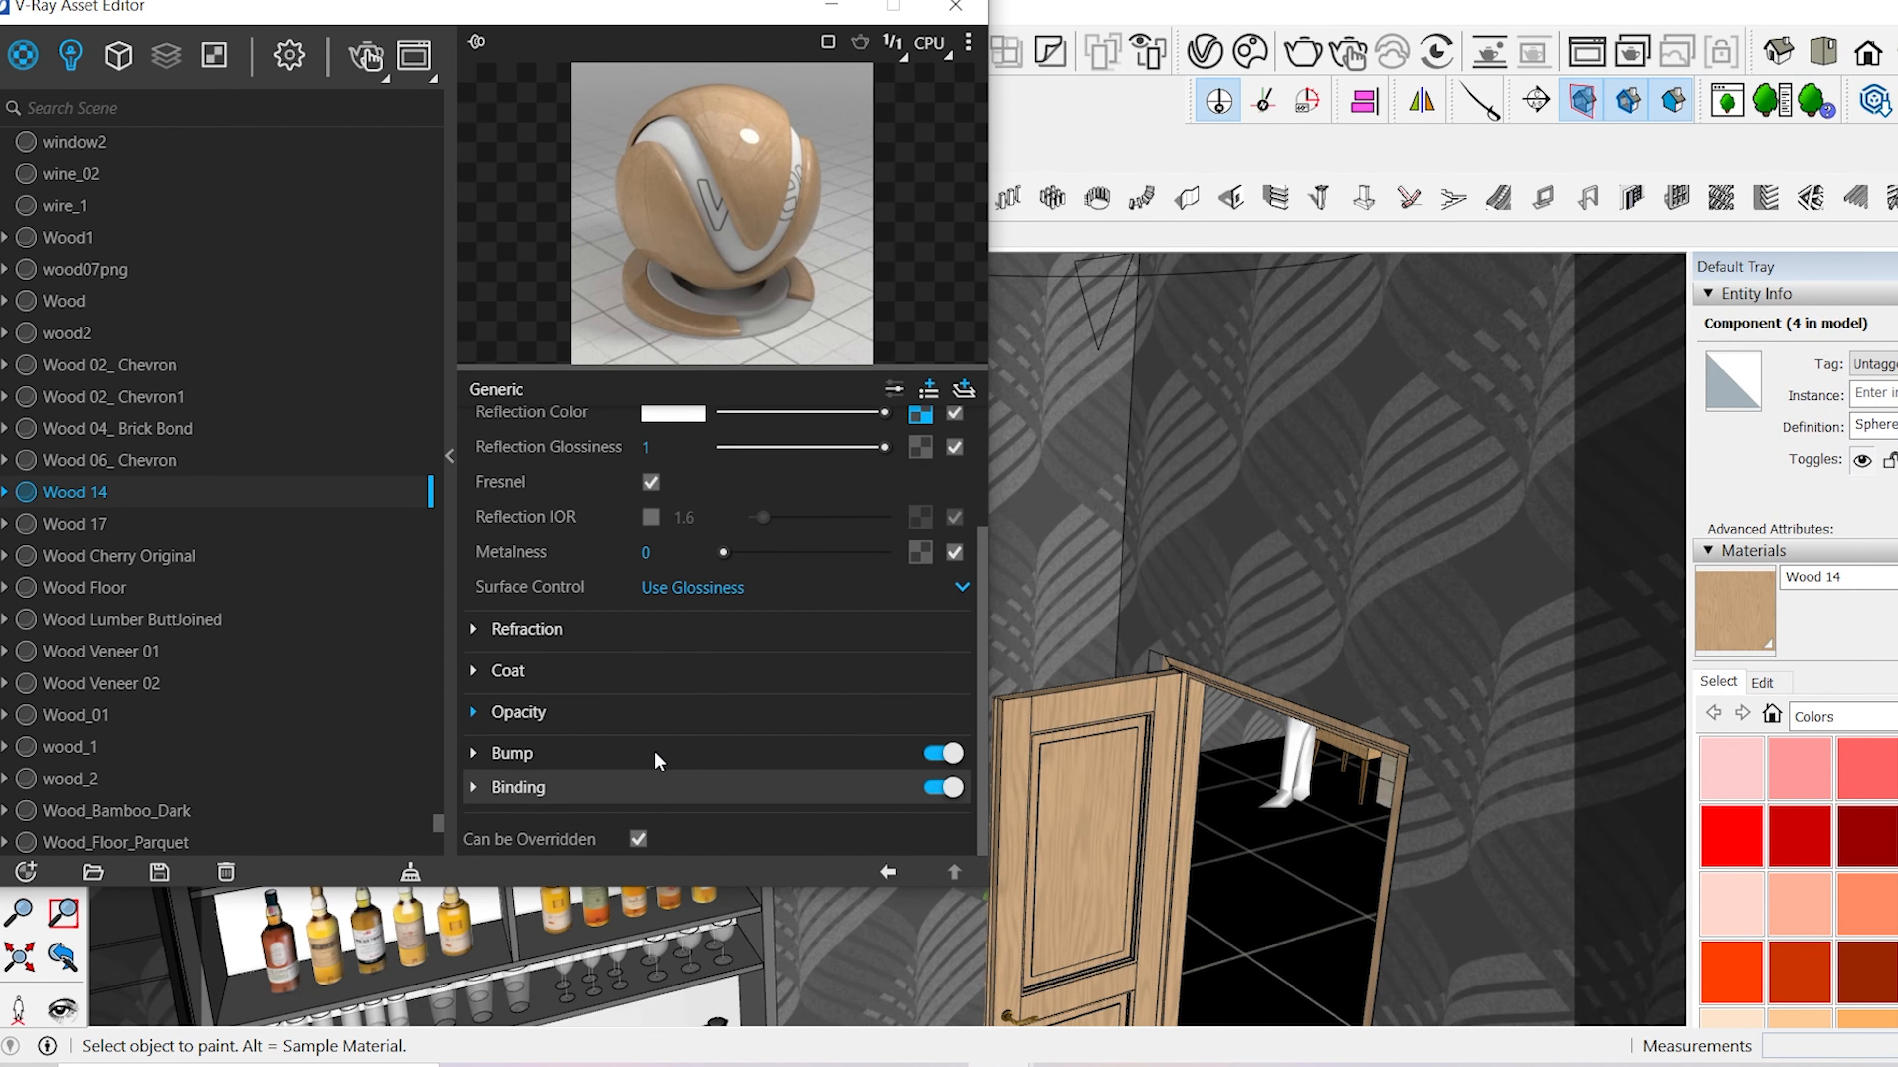
left_click(658, 756)
left_click(921, 789)
left_click(706, 761)
left_click(696, 780)
left_click(697, 756)
right_click(918, 821)
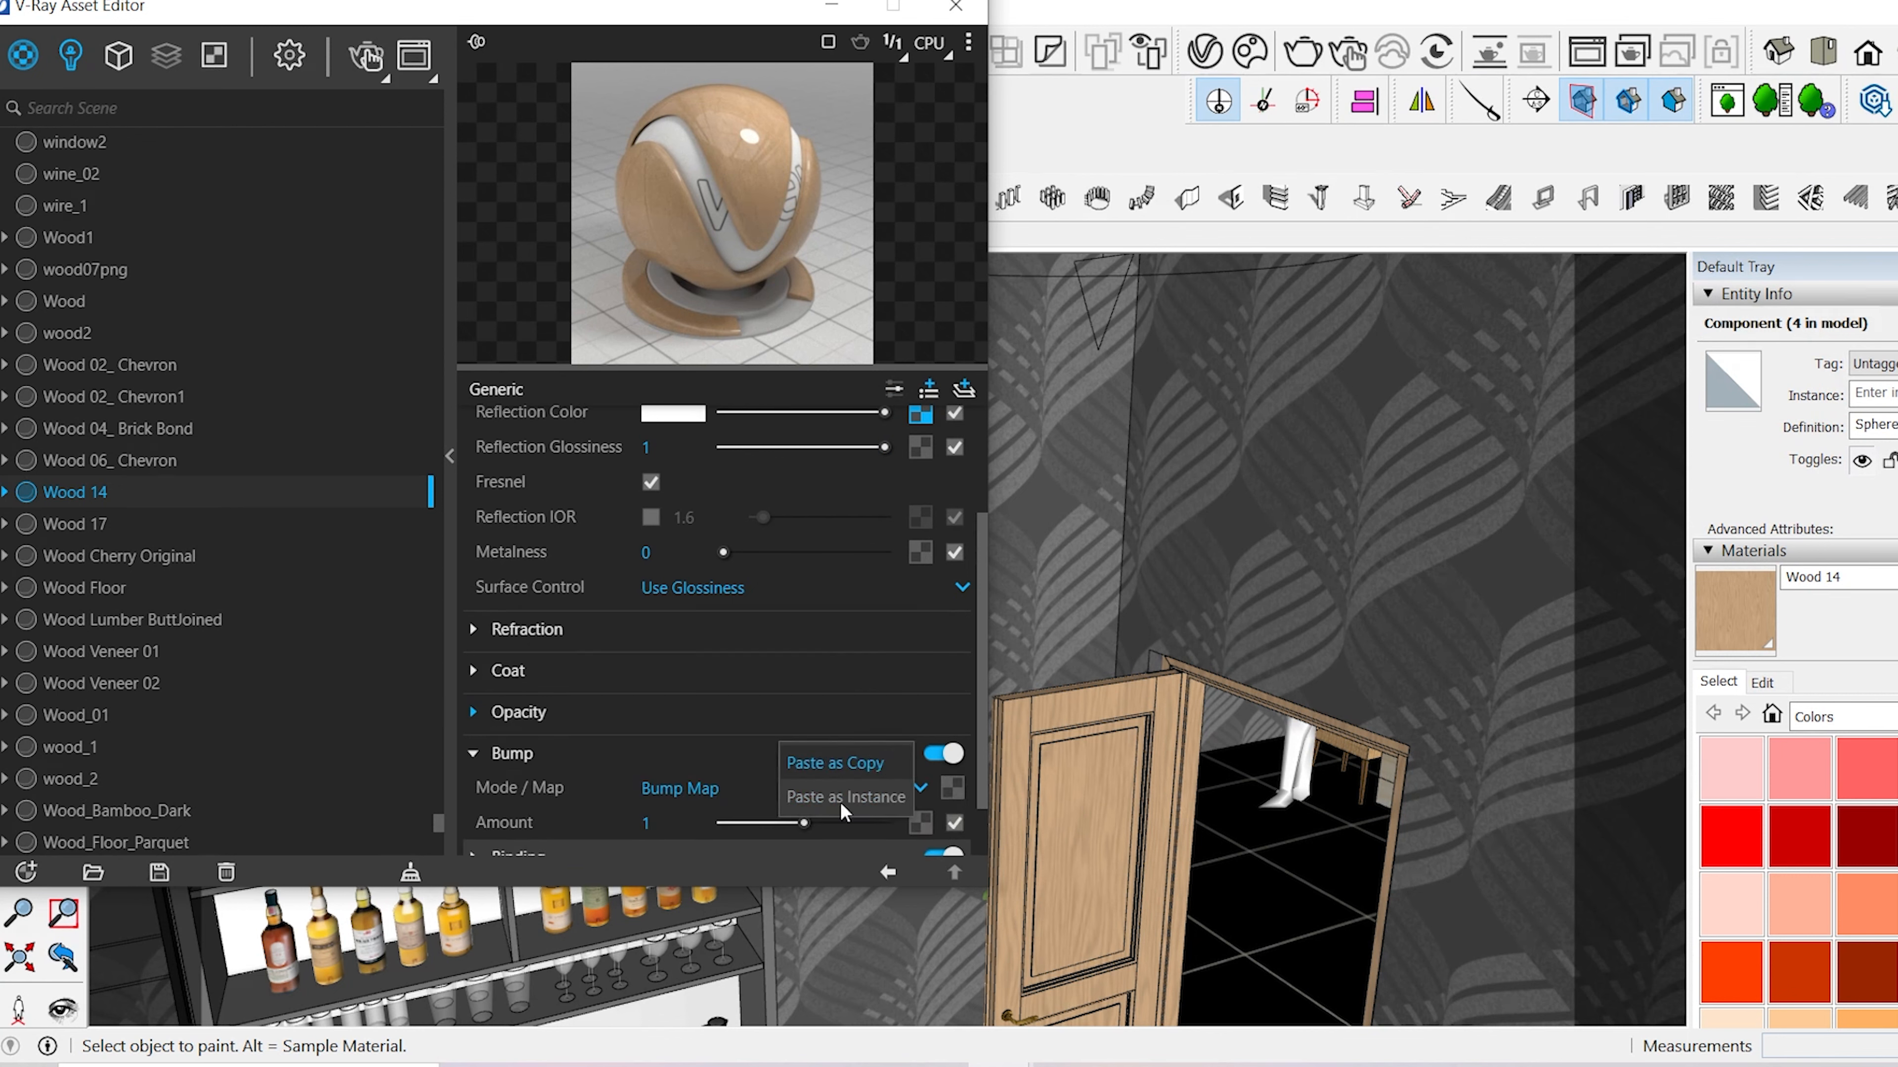
left_click(842, 806)
left_click_drag(805, 824, 780, 823)
- Reuse Wood 14's reflection map in its reflection glossiness slot
scroll(798, 677, "up", 3)
right_click(921, 613)
left_click(826, 688)
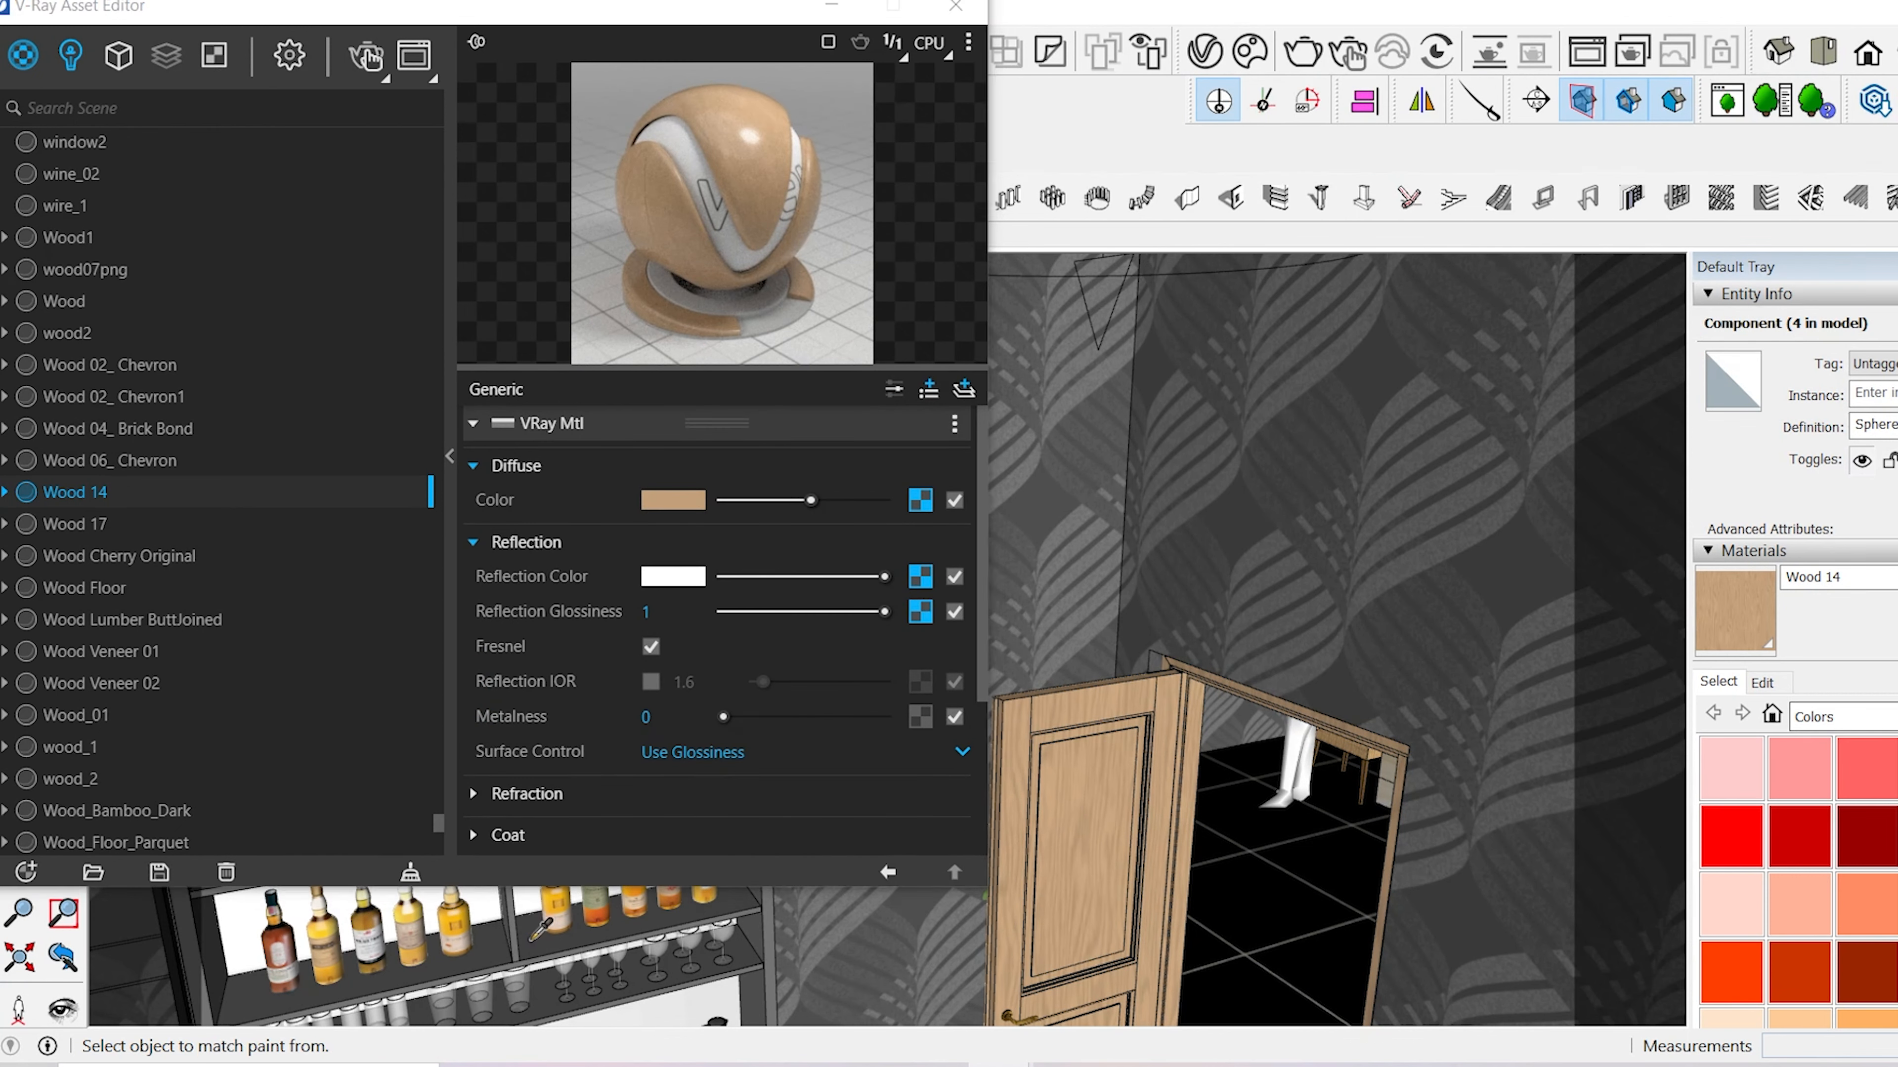
- Add a Reflective Coat to the bottle shelf's Color M2 material with glossiness 0.9, a pale pink reflection colour and Reflection IOR enabled
left_click(764, 950, "alt")
left_click(963, 390)
left_click(874, 496)
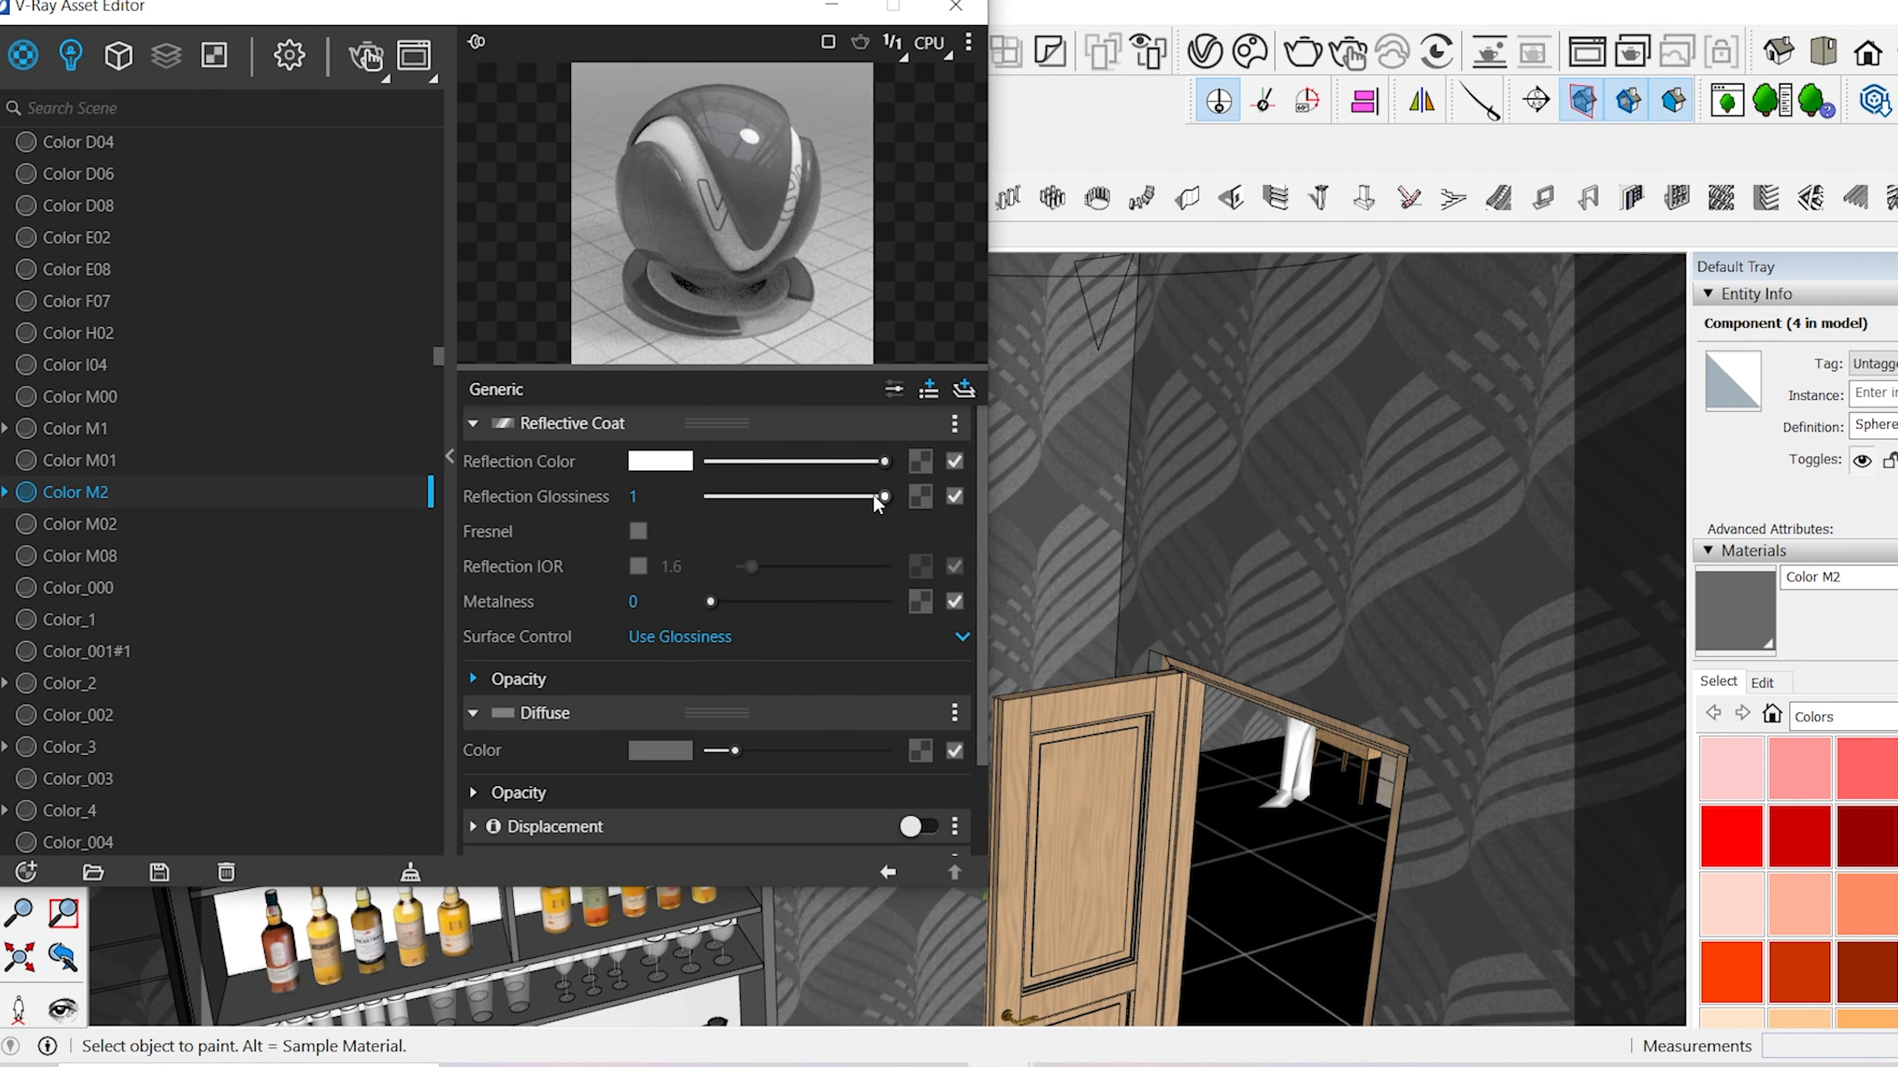
left_click(661, 463)
left_click(648, 401)
left_click(1426, 294)
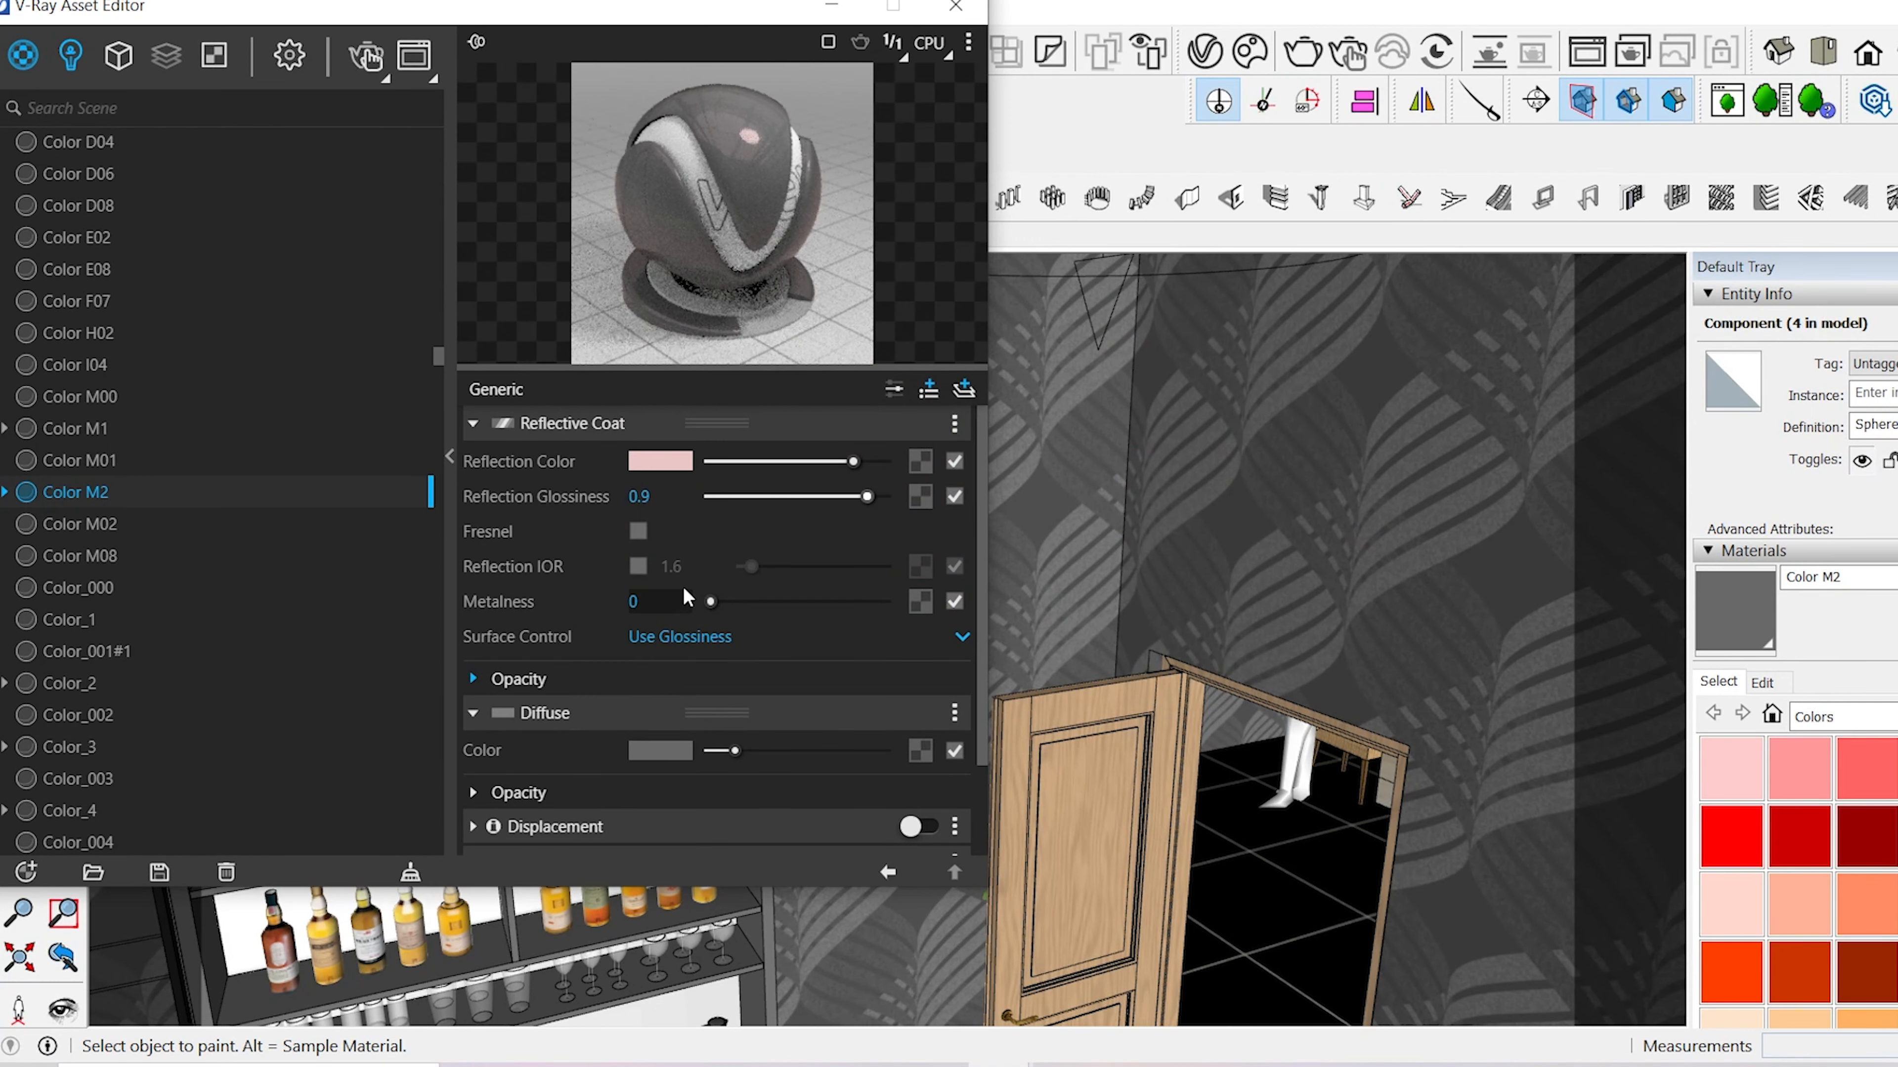
left_click(638, 566)
- Sample the bottles_full_range material and inspect its diffuse Color Correction and source bitmap
left_click(403, 923, "alt")
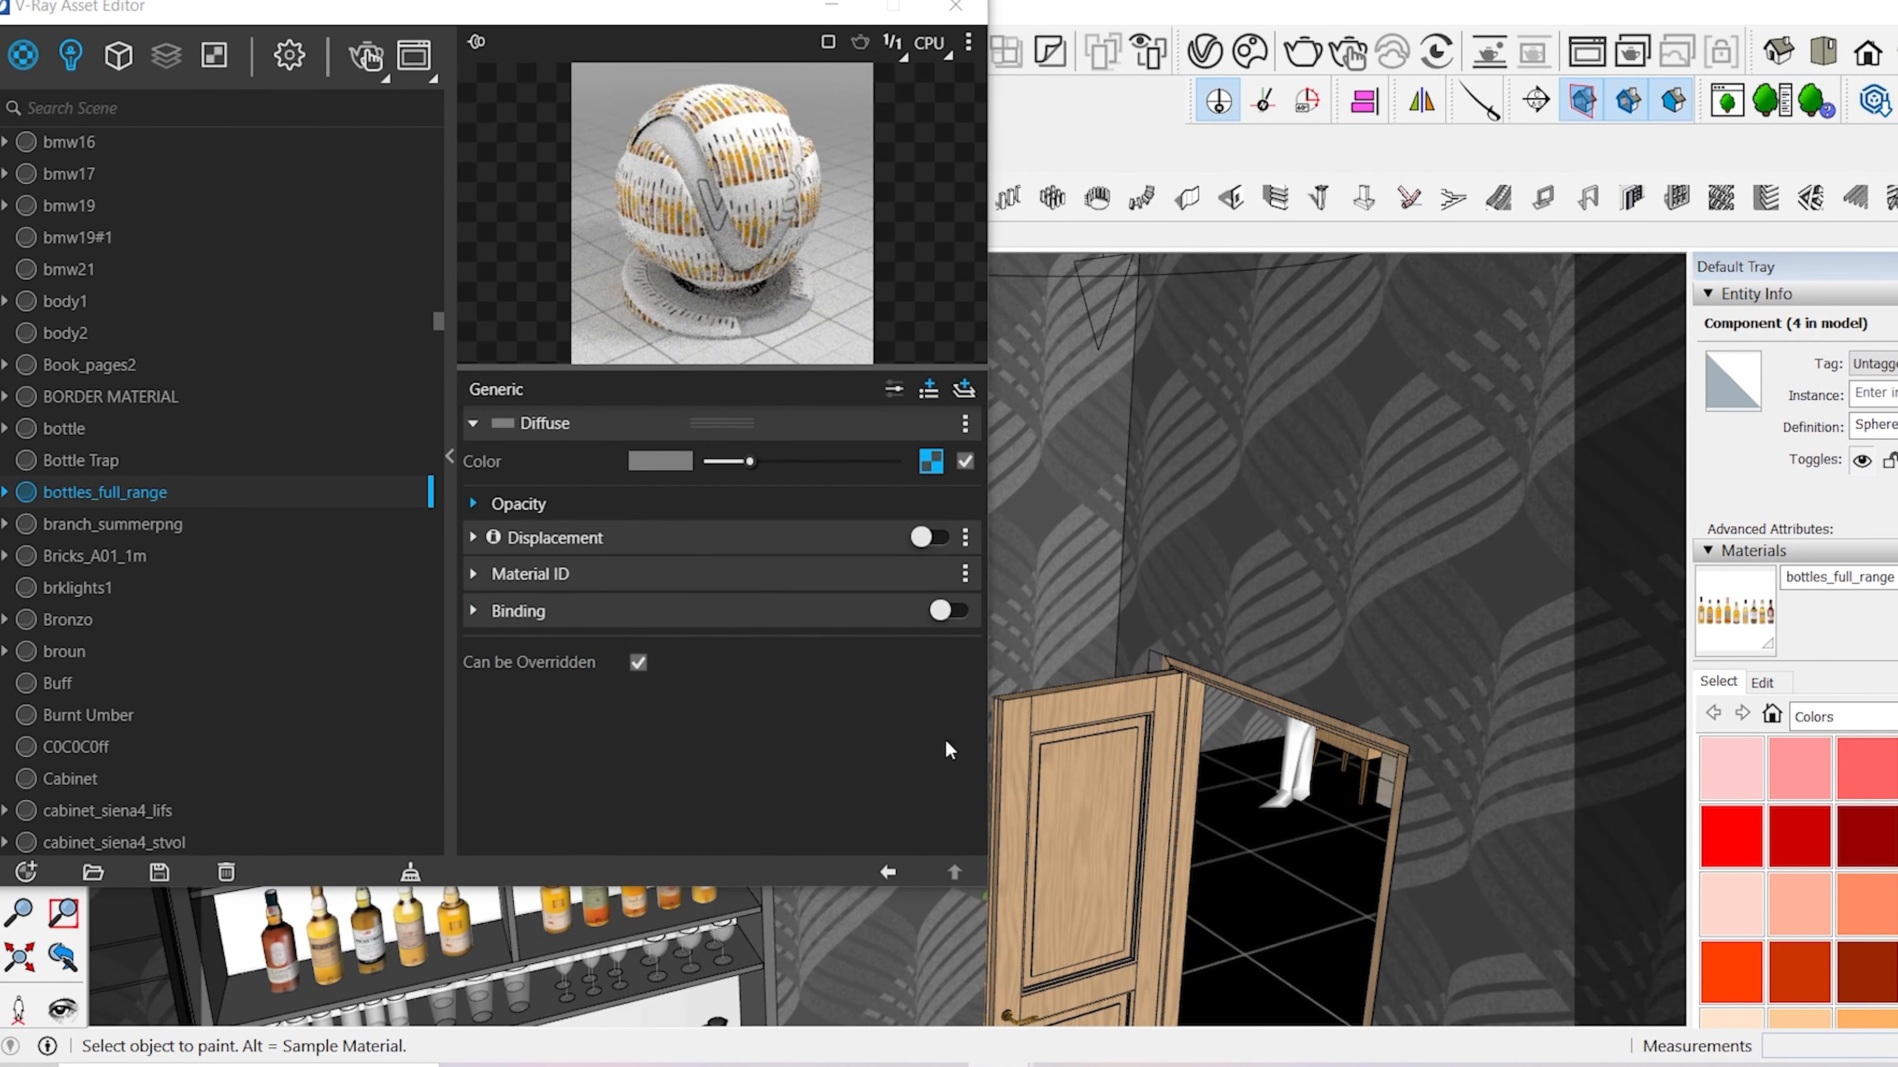
left_click(921, 461)
left_click(954, 460)
left_click(1762, 682)
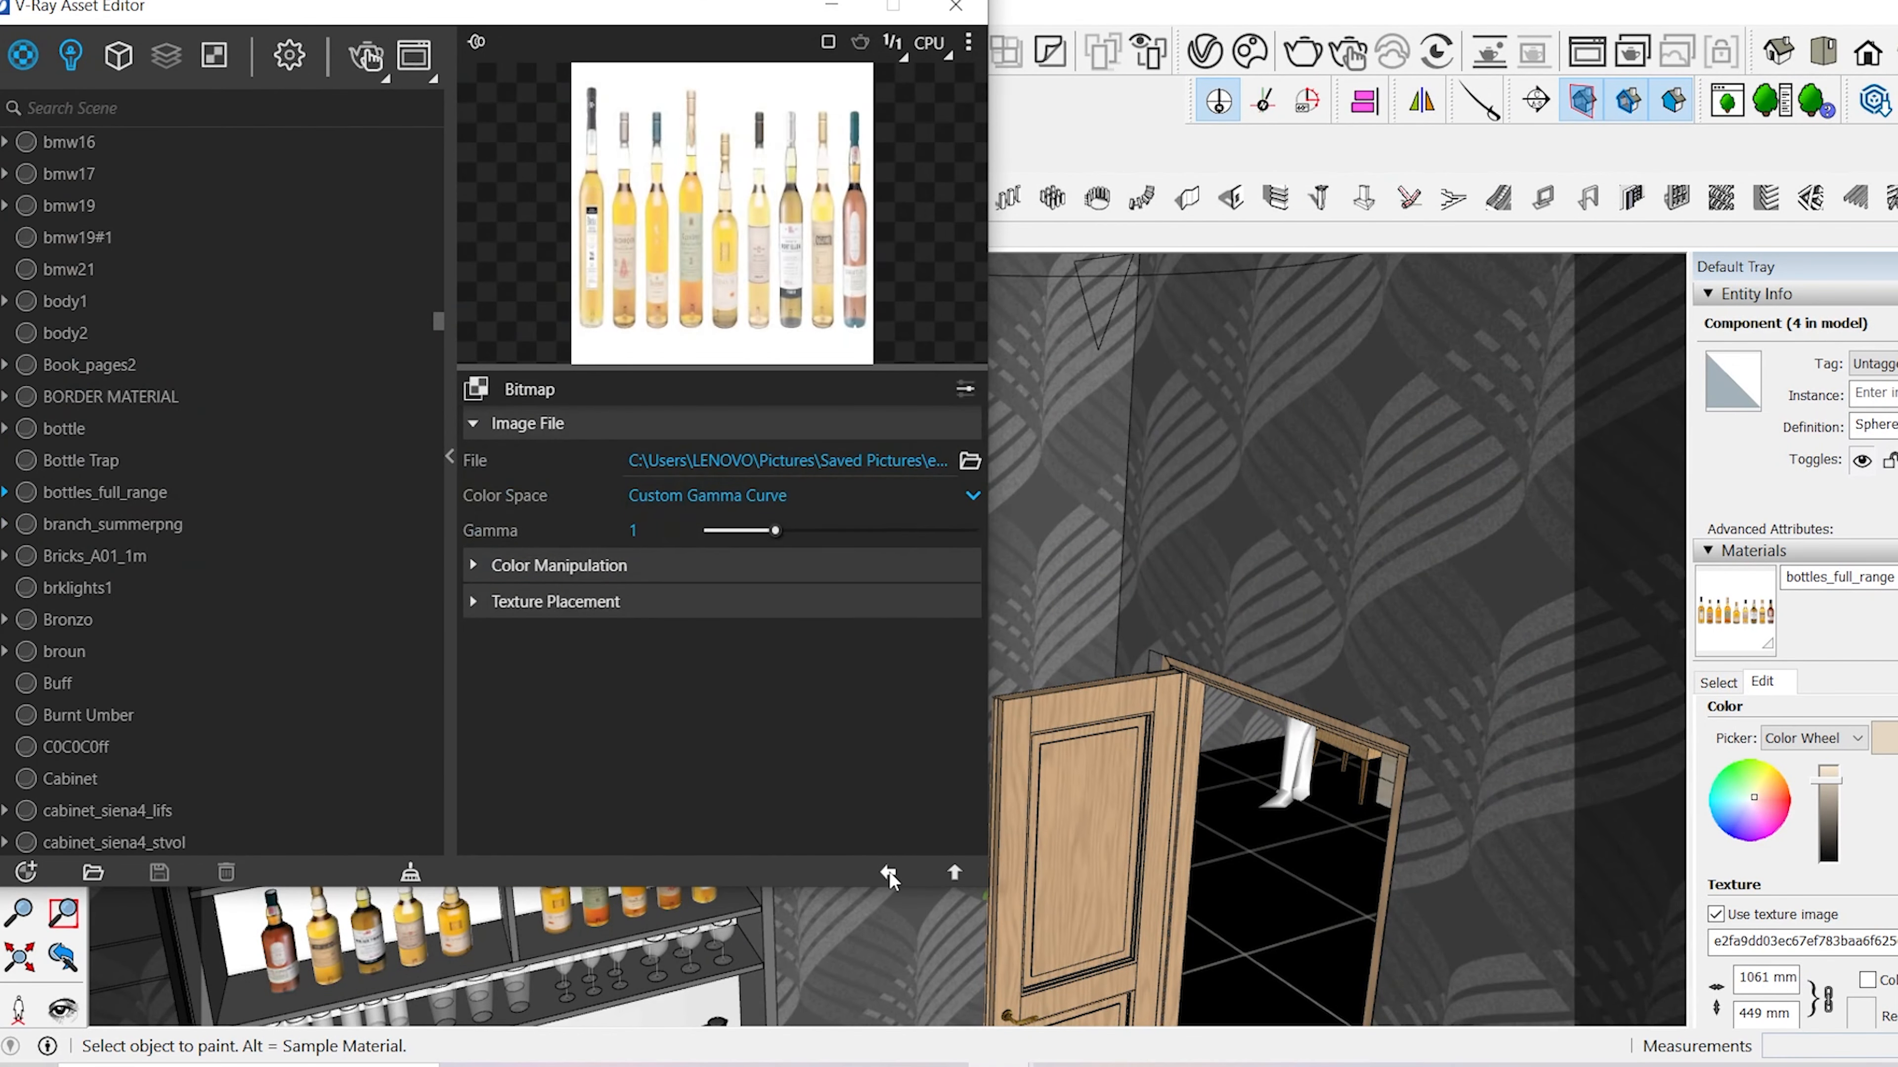
left_click(890, 873)
- Try desaturating the bottles_full_range diffuse Color Correction, then reset its saturation to 0
left_click_drag(834, 572, 550, 569)
scroll(800, 802, "down", 1)
scroll(800, 801, "up", 1)
type("0")
key("Return")
- Sample the translucent glass material of the shelf's drinking glasses and add a Reflective Coat layer to it
middle_click_drag(1180, 673, 1181, 613)
left_click(1718, 683)
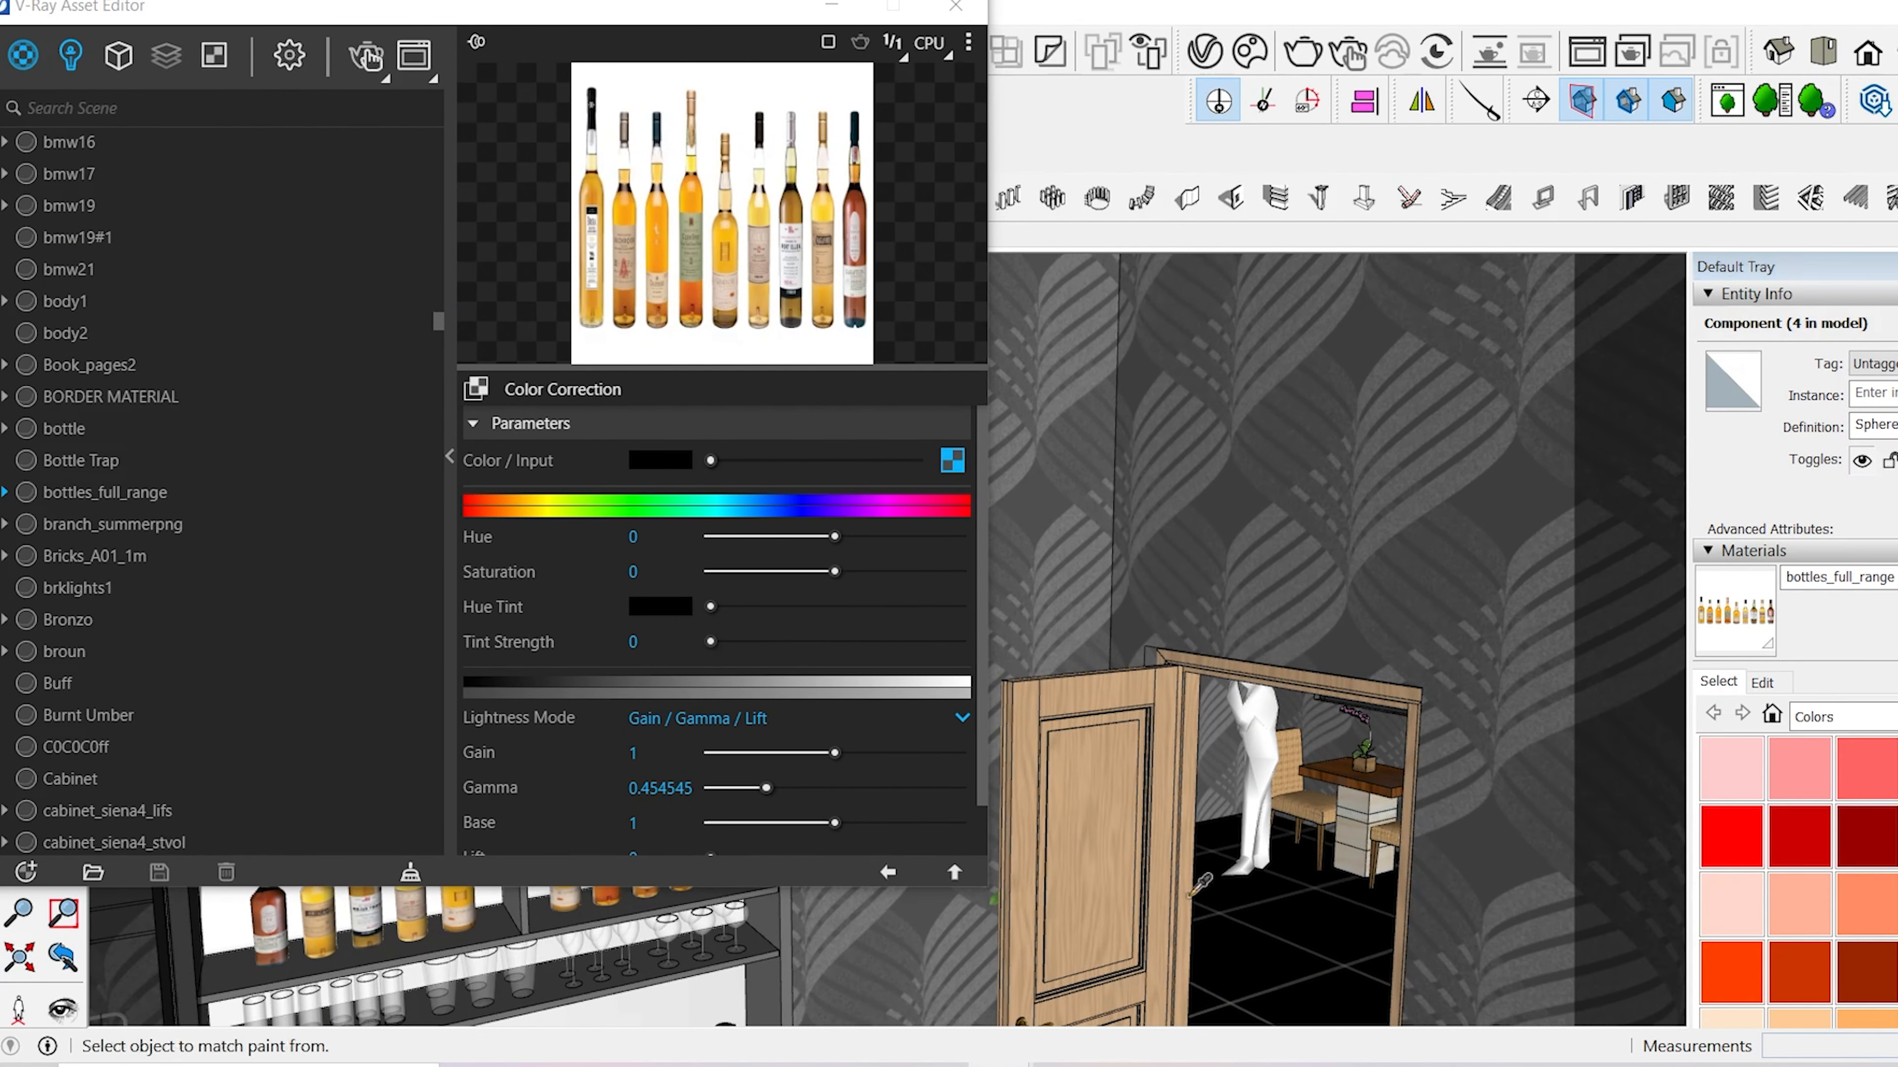
left_click(432, 987, "alt")
left_click(964, 388)
left_click(921, 524)
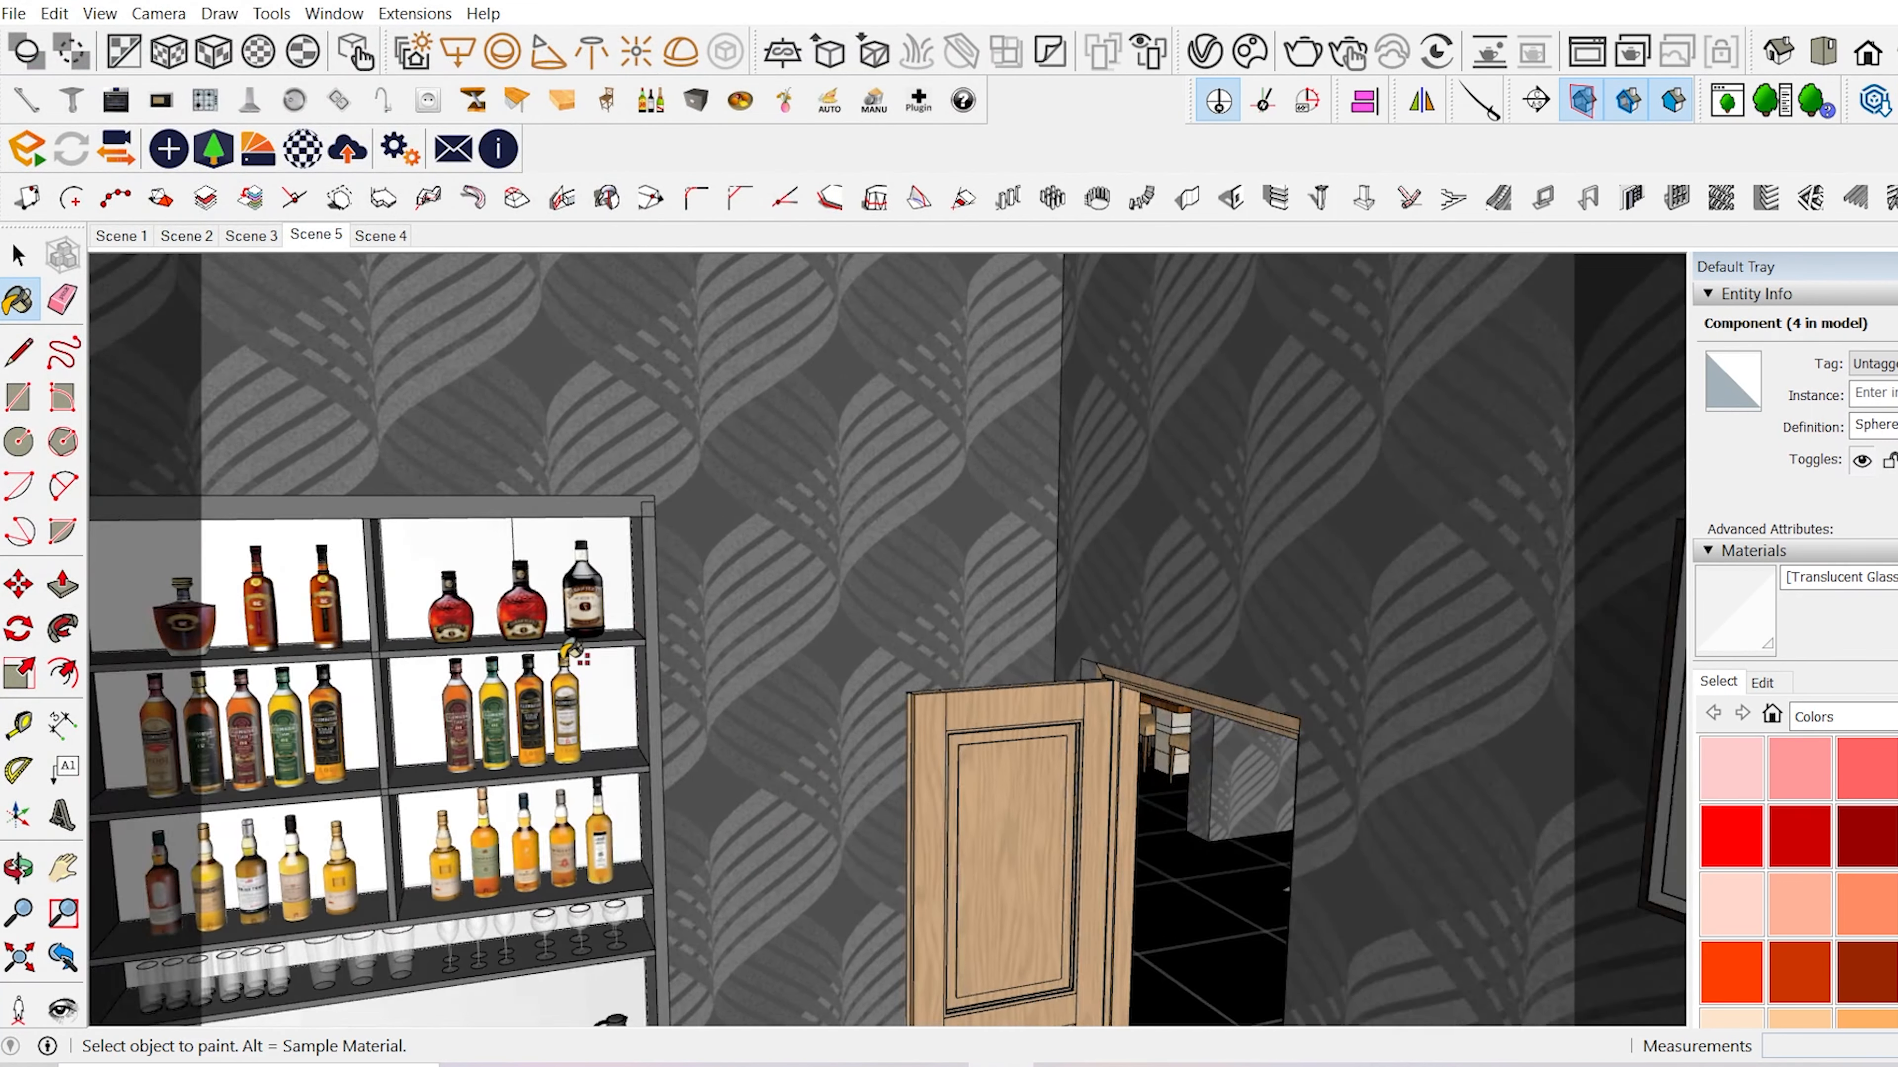
- Sample the whiskey-liquor bottle material, check its diffuse bitmap, and add a Reflective Coat layer
middle_click_drag(572, 652, 860, 712)
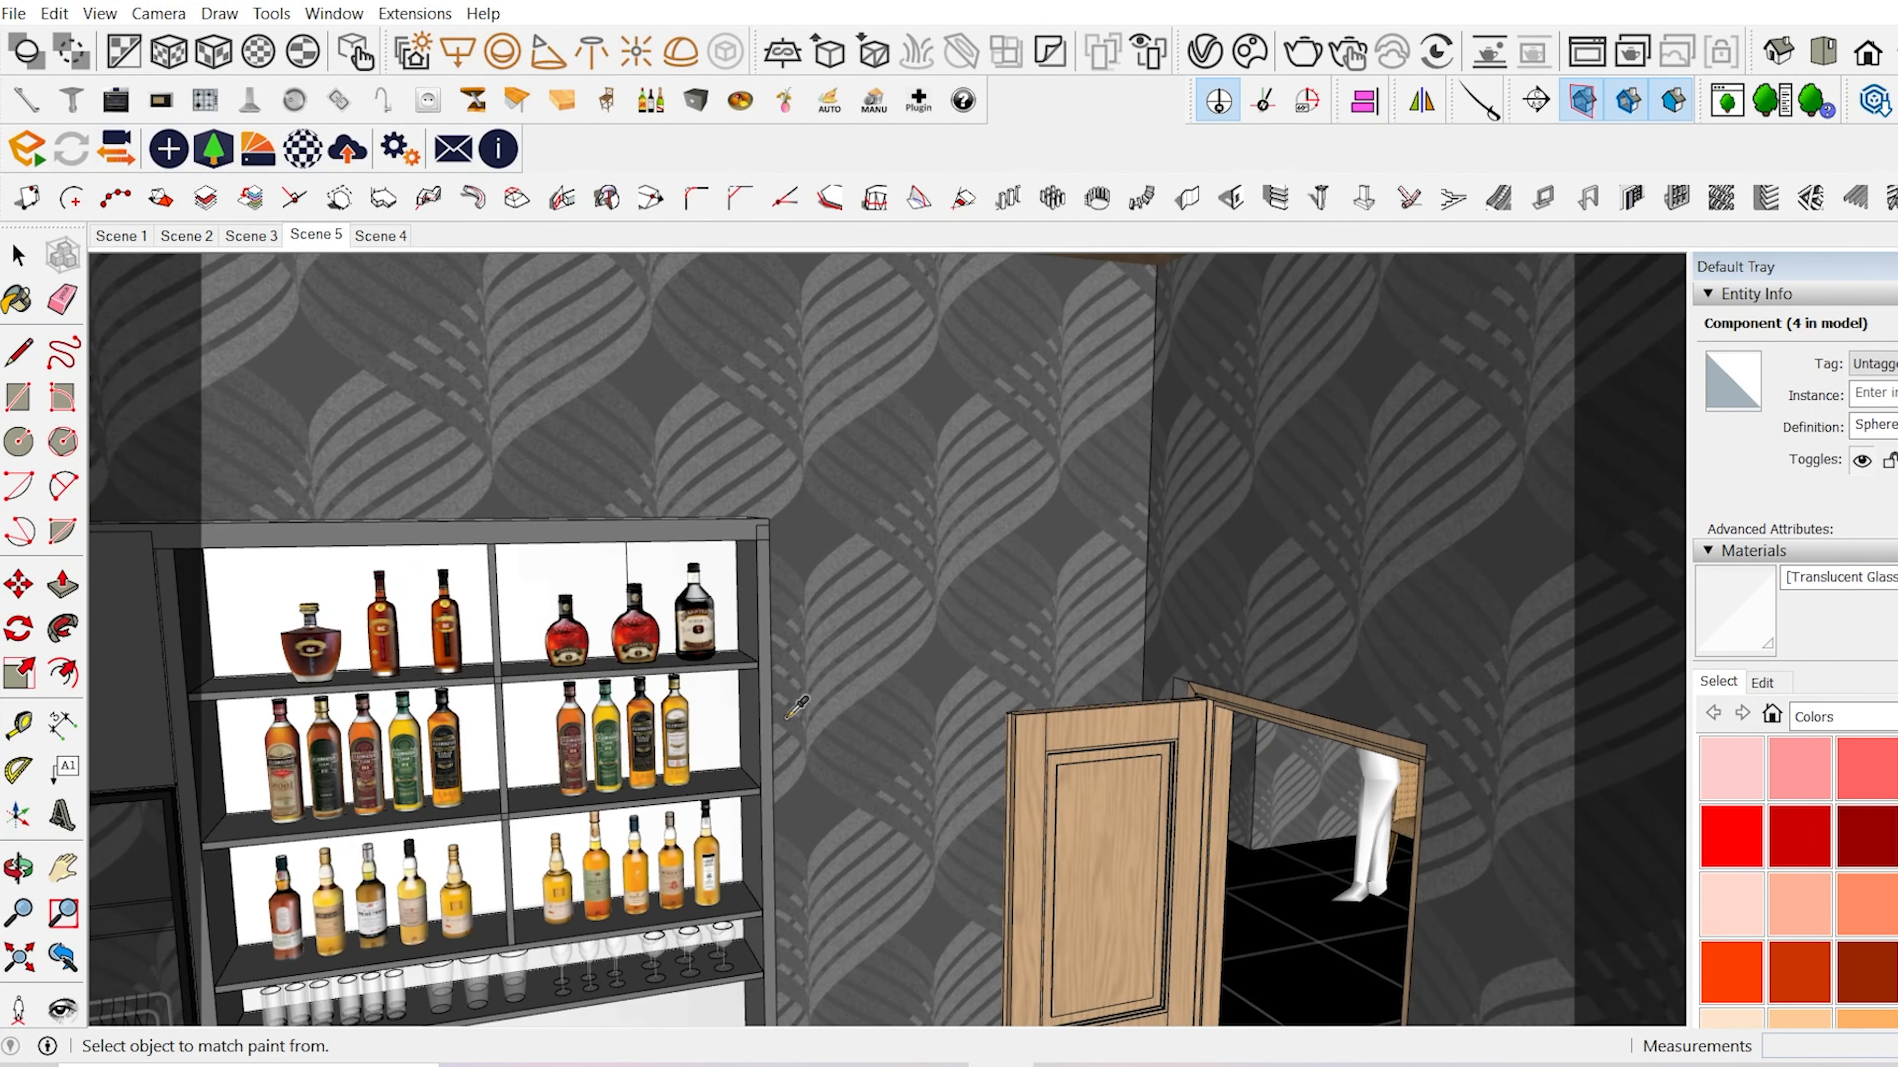
left_click(860, 712, "alt")
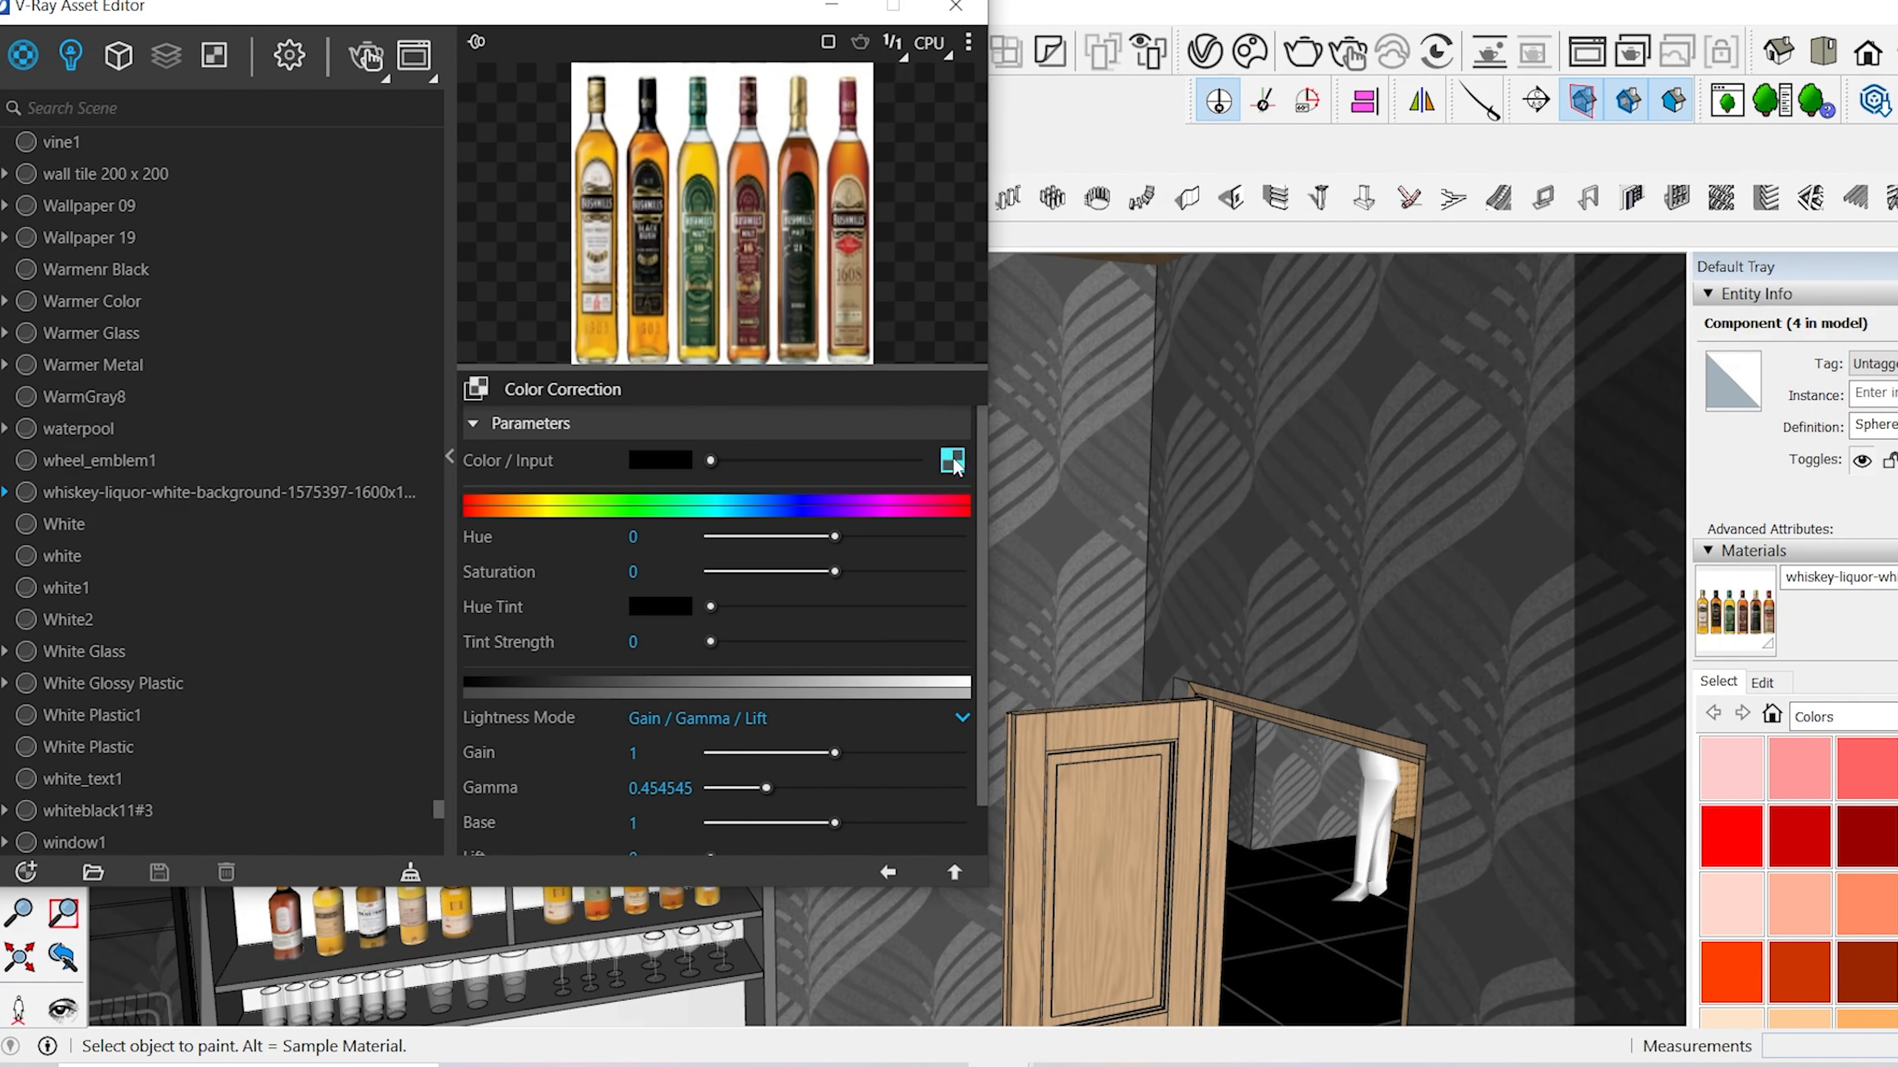
left_click(952, 461)
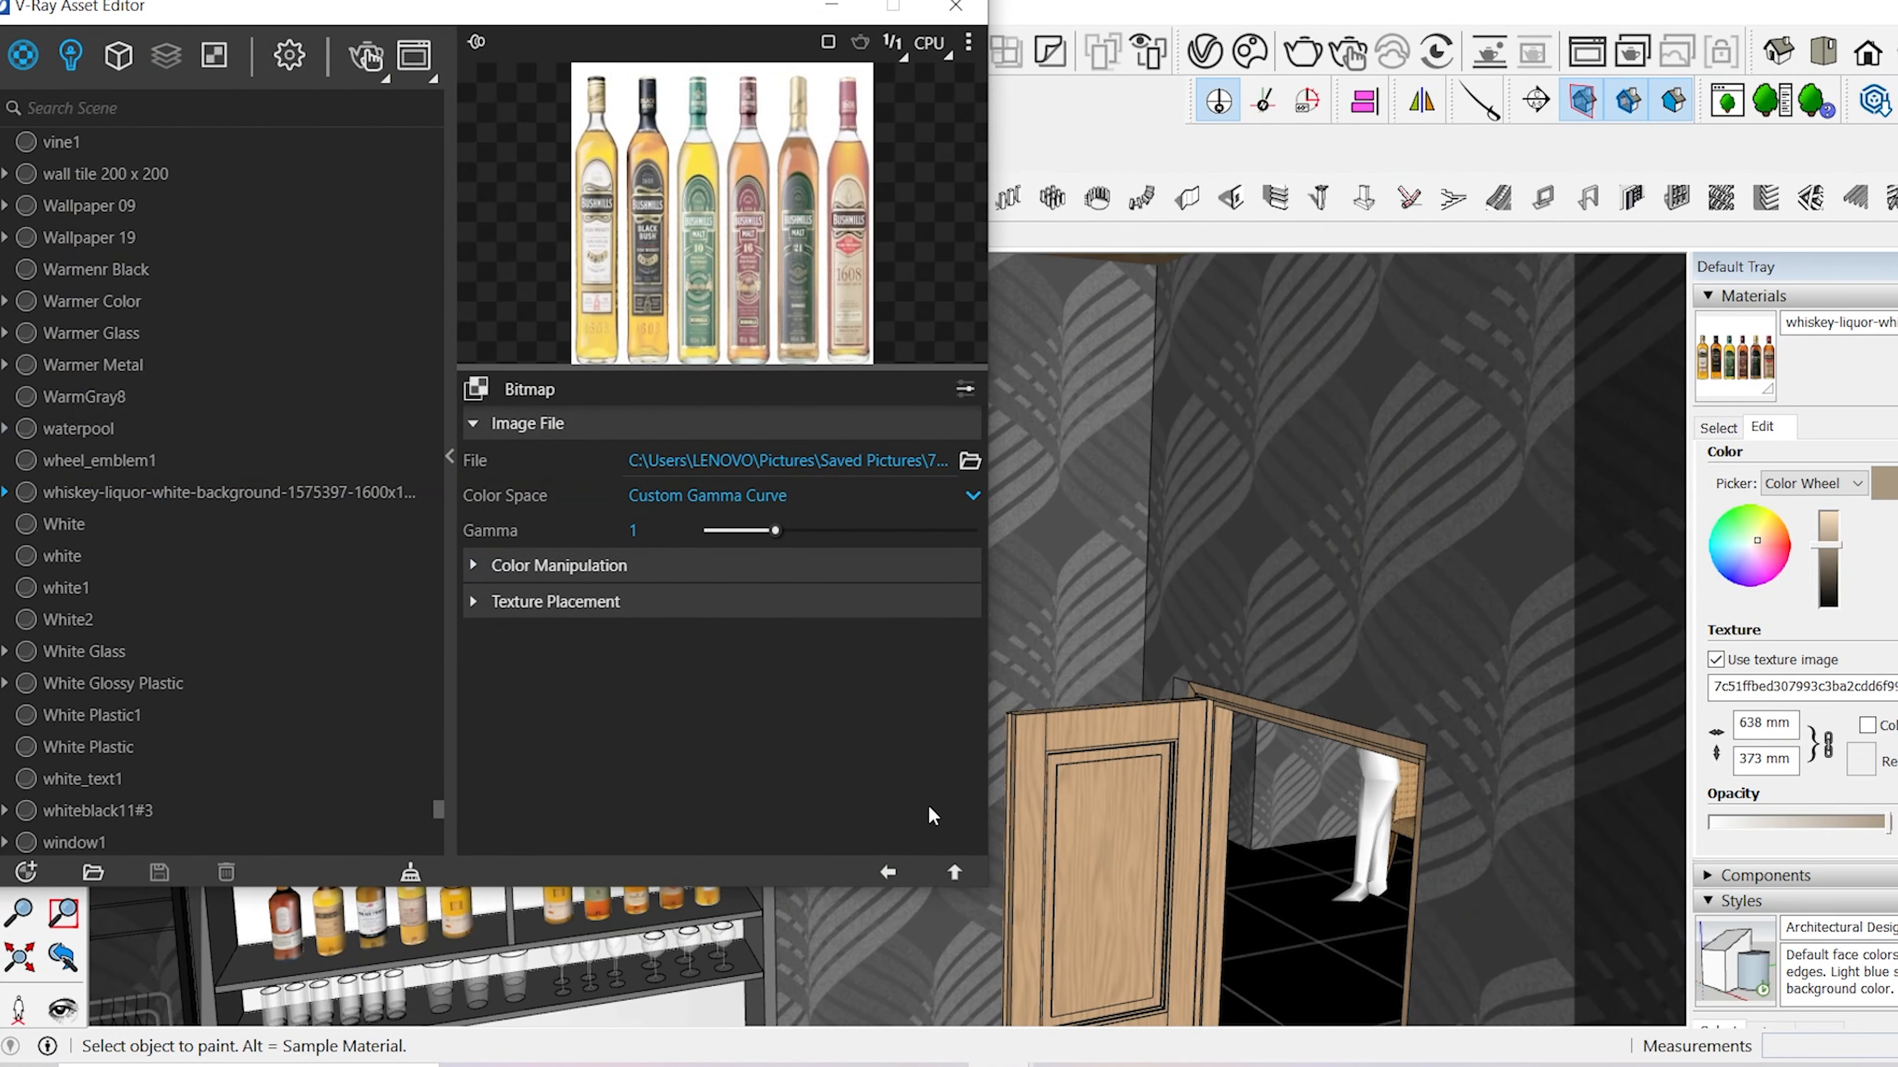
left_click(954, 873)
left_click(954, 872)
left_click(963, 389)
left_click(950, 550)
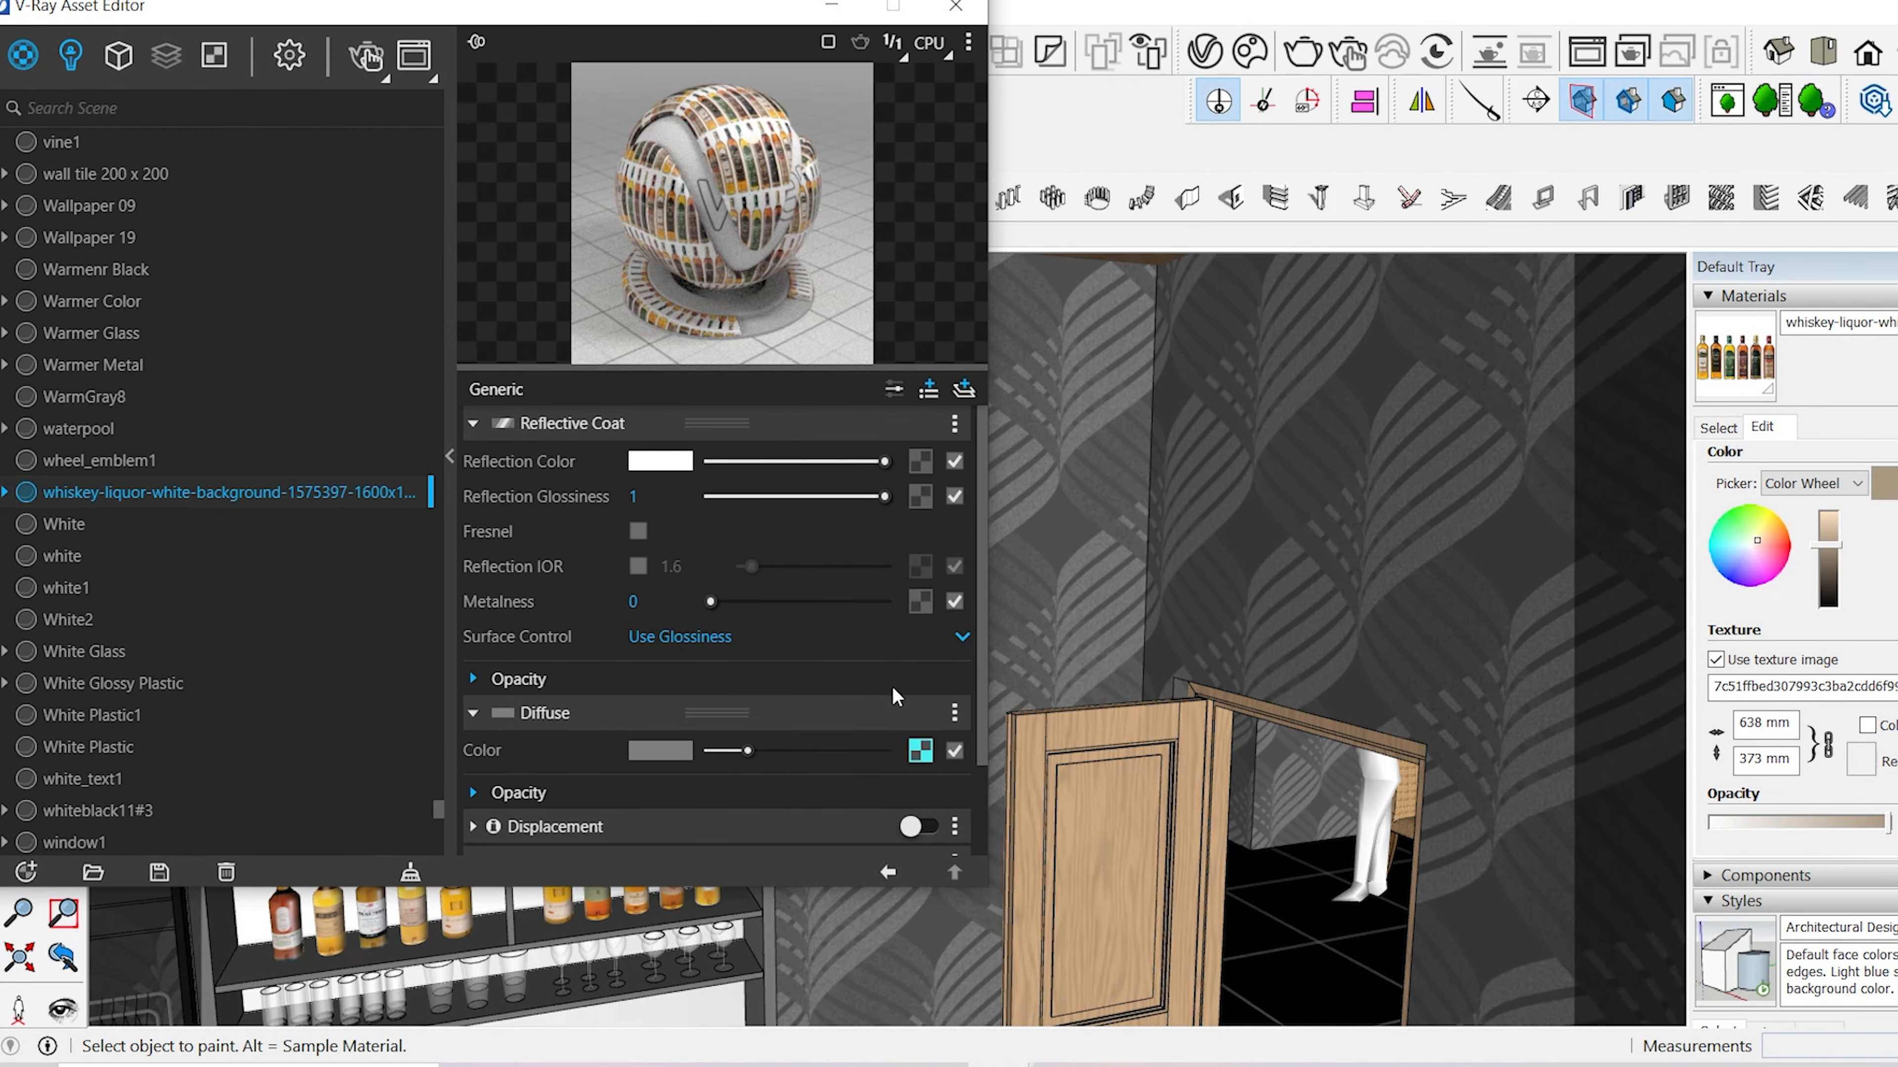
- Map the whiskey-liquor coat's reflection colour with a desaturated, slightly brightened Color Correction of the diffuse texture, and enable Reflection IOR
left_click(921, 751)
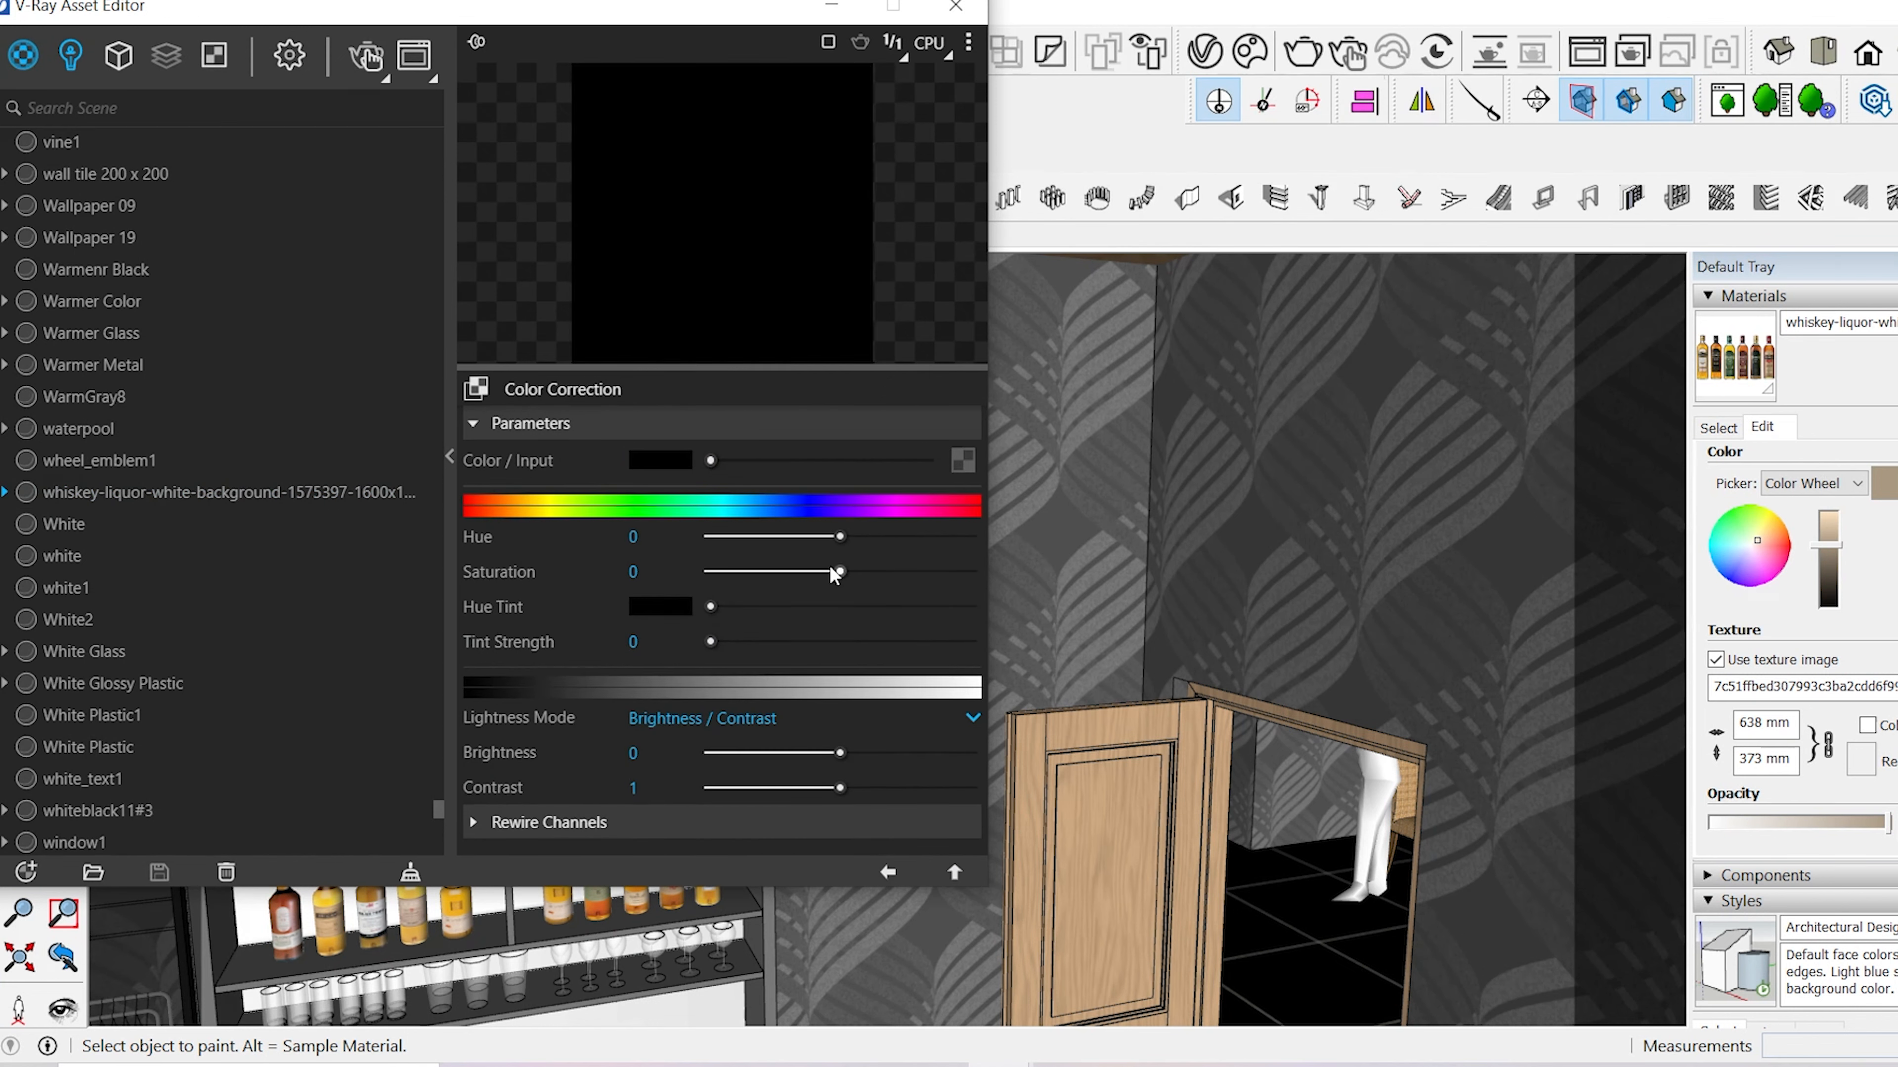
left_click_drag(838, 571, 710, 572)
left_click_drag(839, 752, 858, 752)
left_click(954, 872)
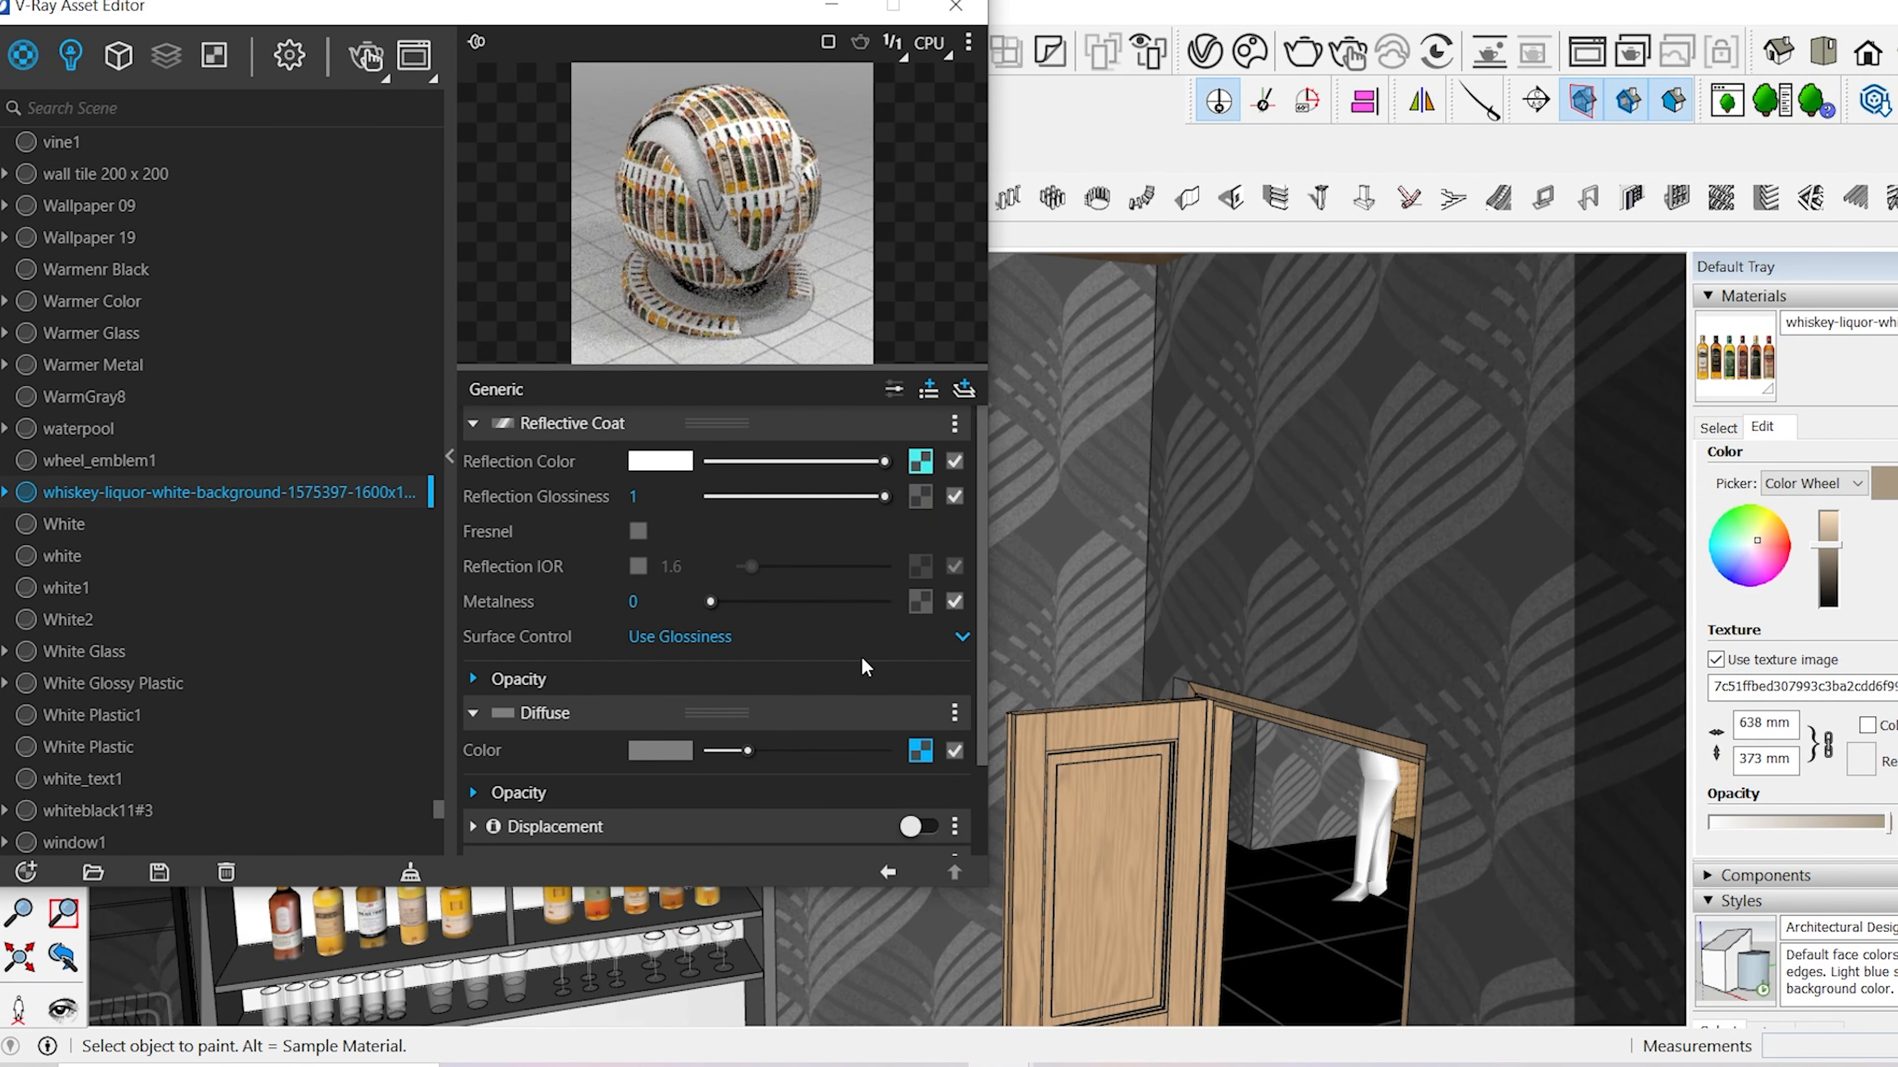
left_click(637, 566)
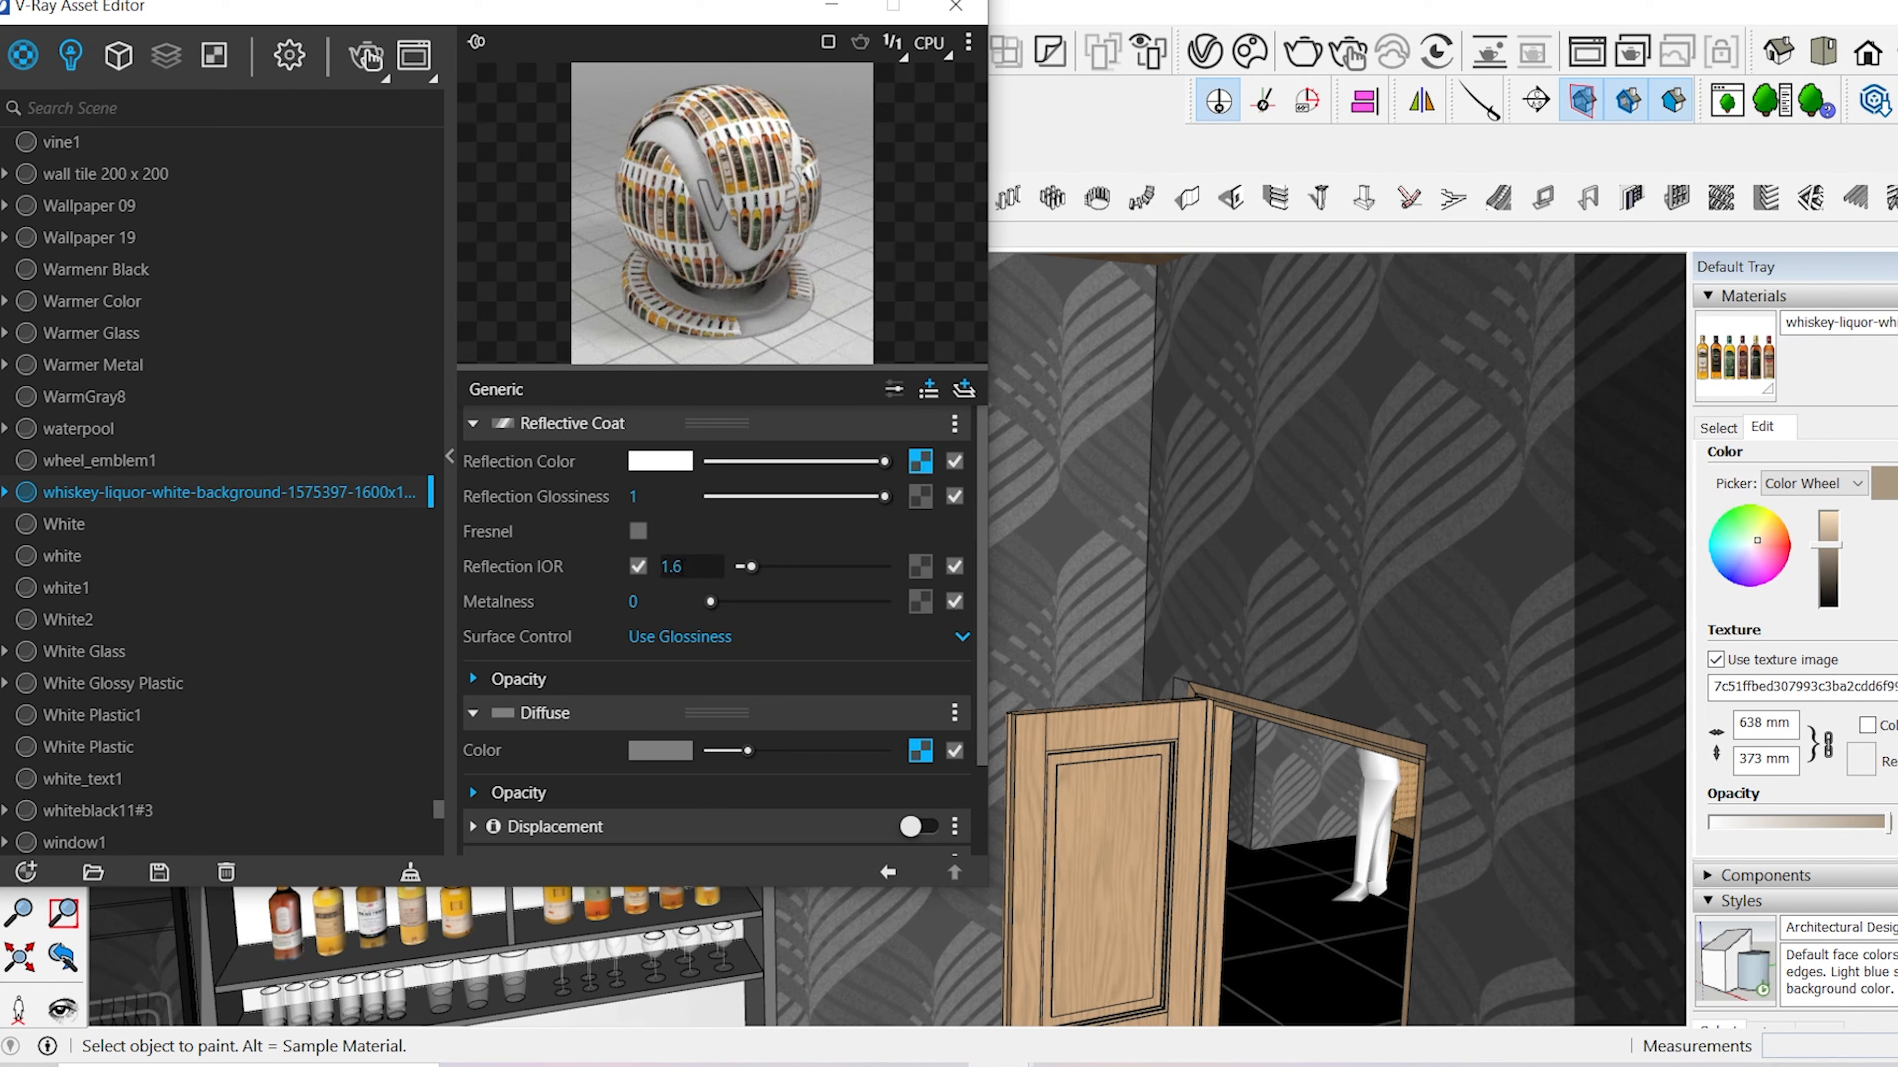
left_click(1718, 427)
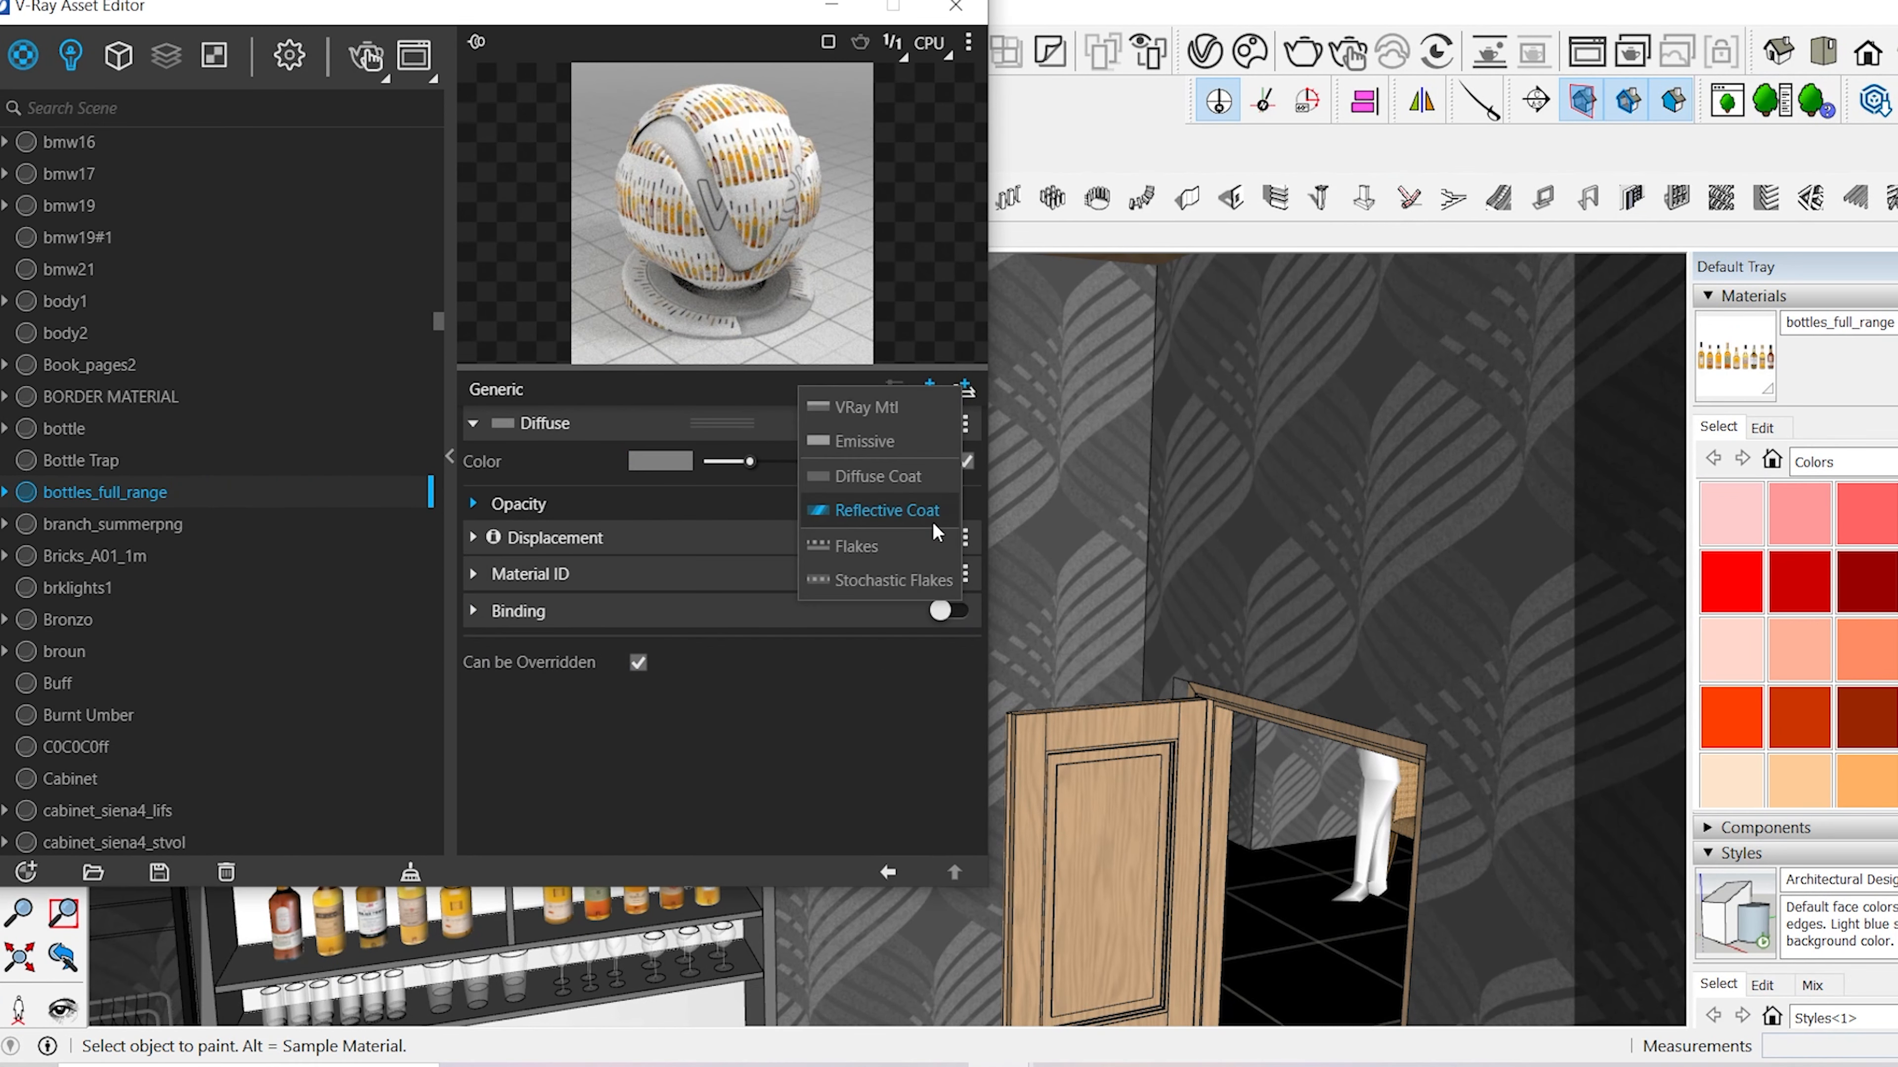
- Add a Reflective Coat to bottles_full_range and map its reflection colour with a slightly brightened Color Correction of the diffuse texture at saturation -1
left_click(927, 499)
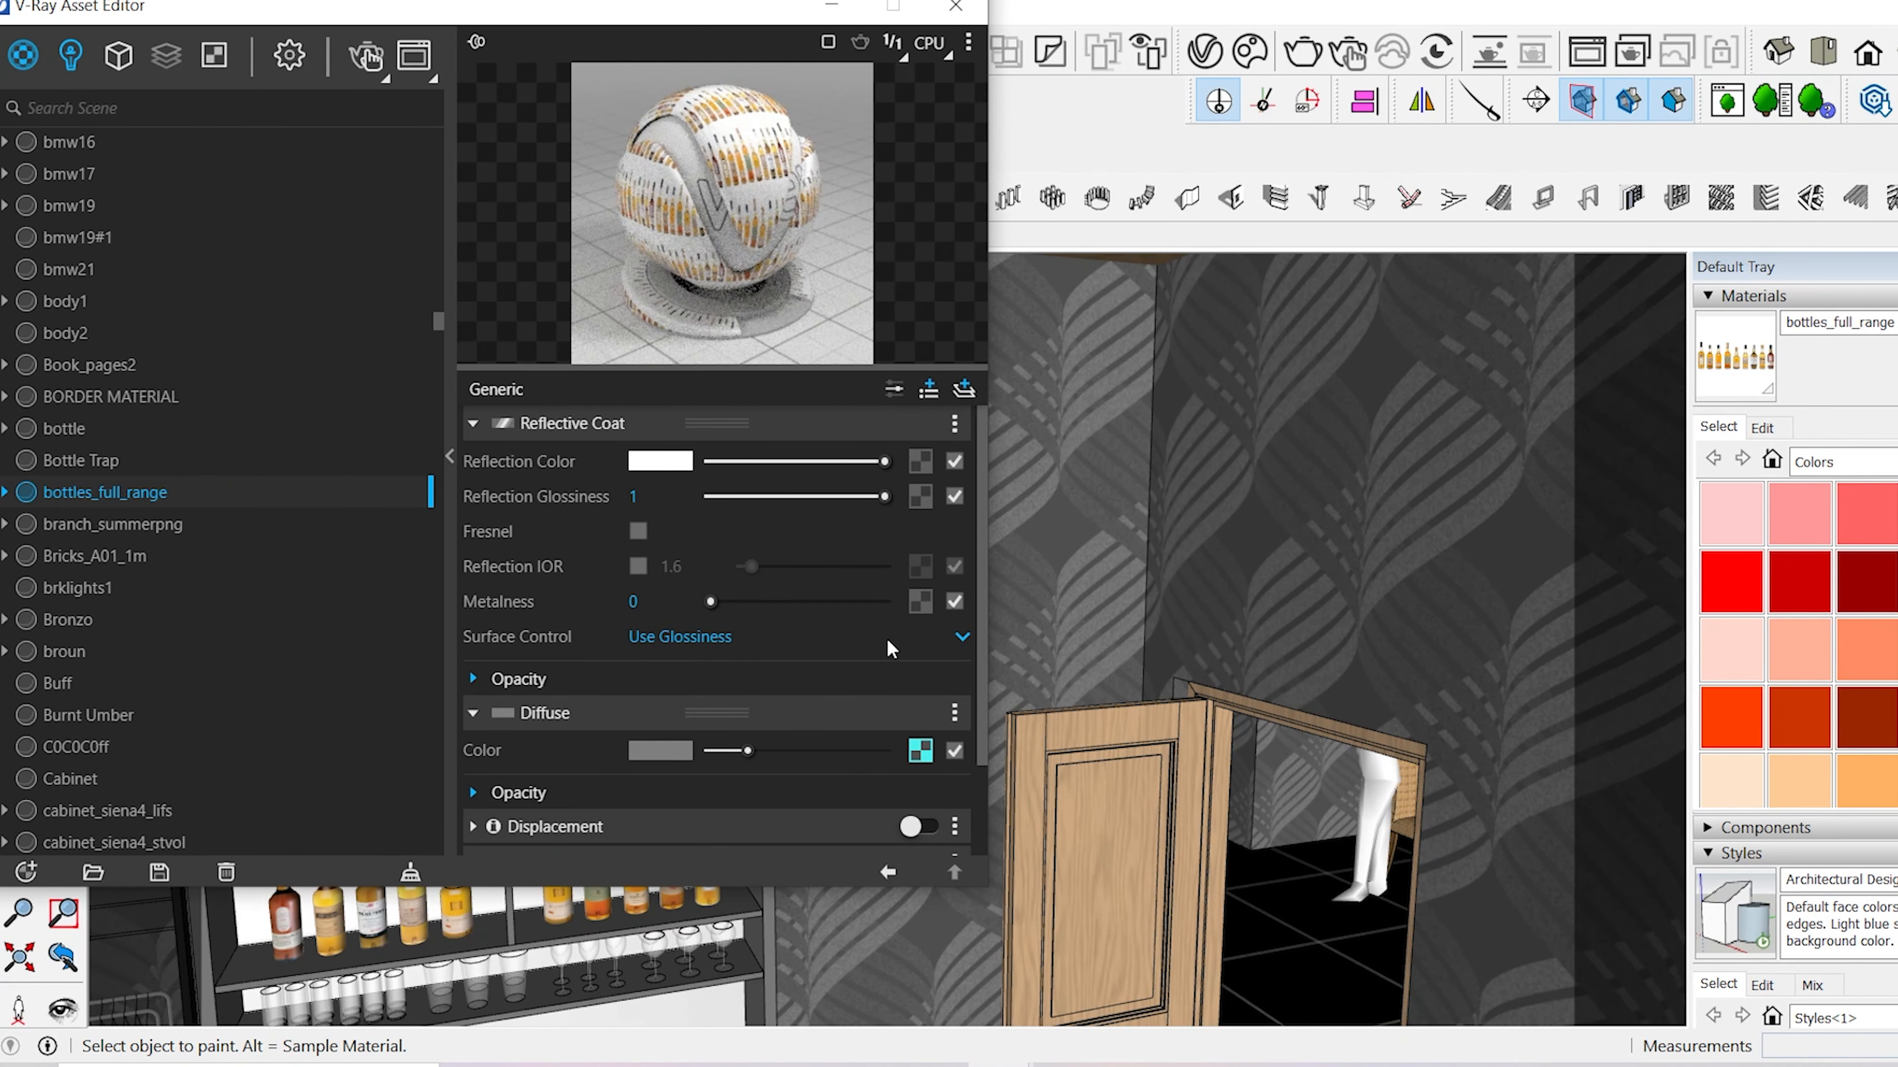
left_click(925, 753)
left_click(889, 594)
right_click(962, 460)
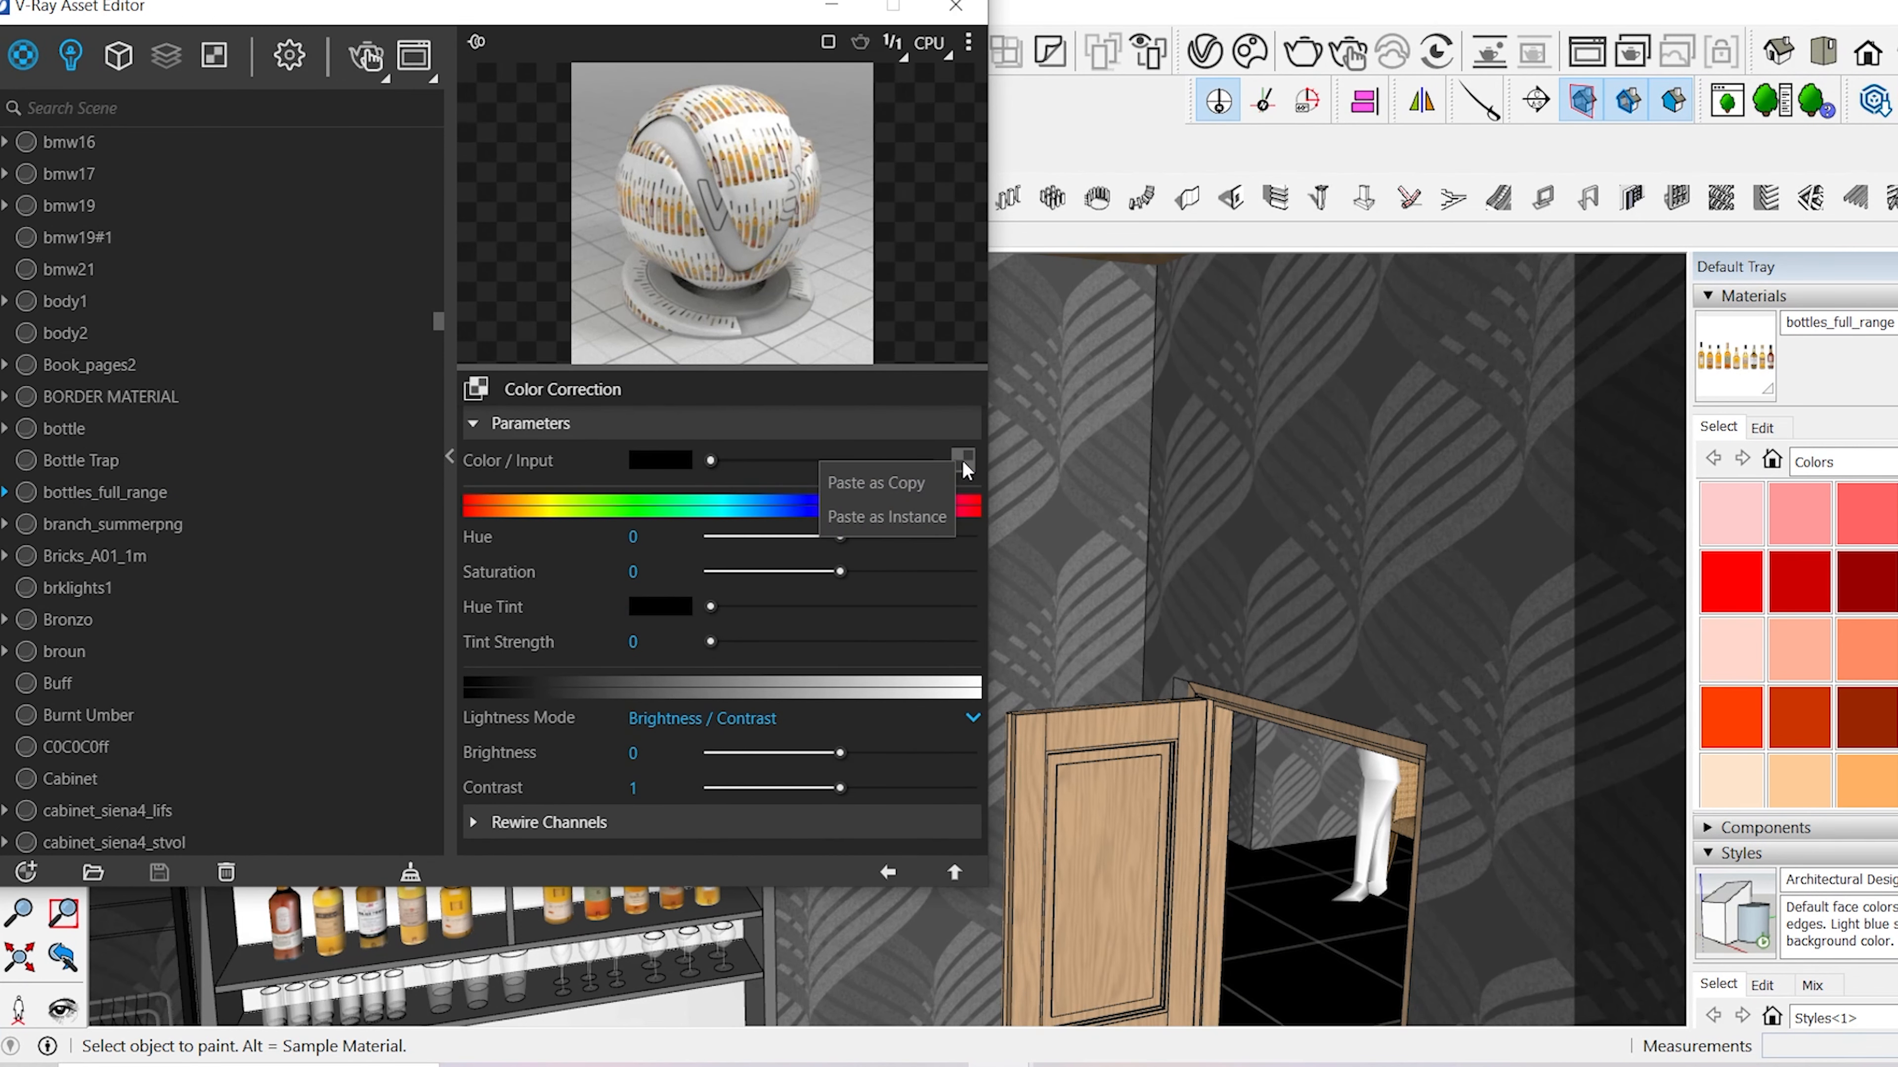
left_click_drag(840, 571, 711, 573)
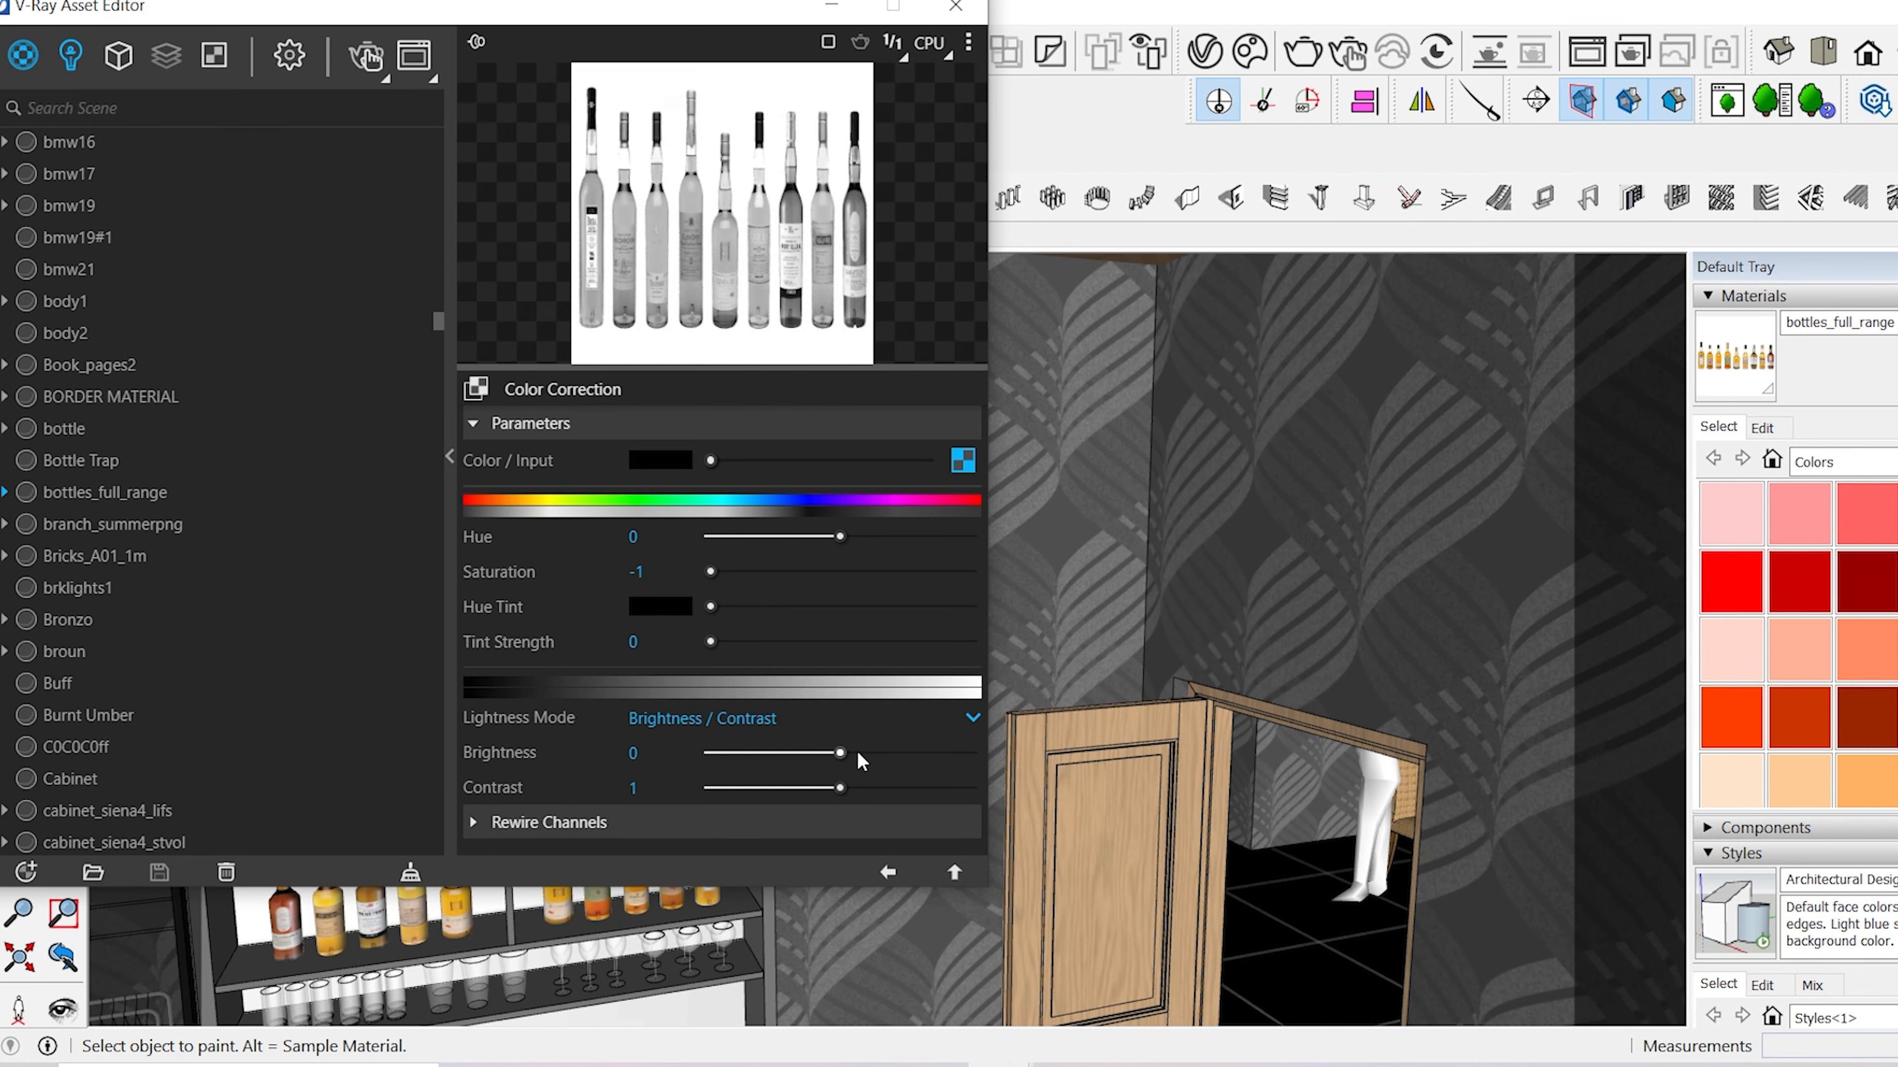
left_click_drag(840, 753, 856, 752)
left_click(888, 873)
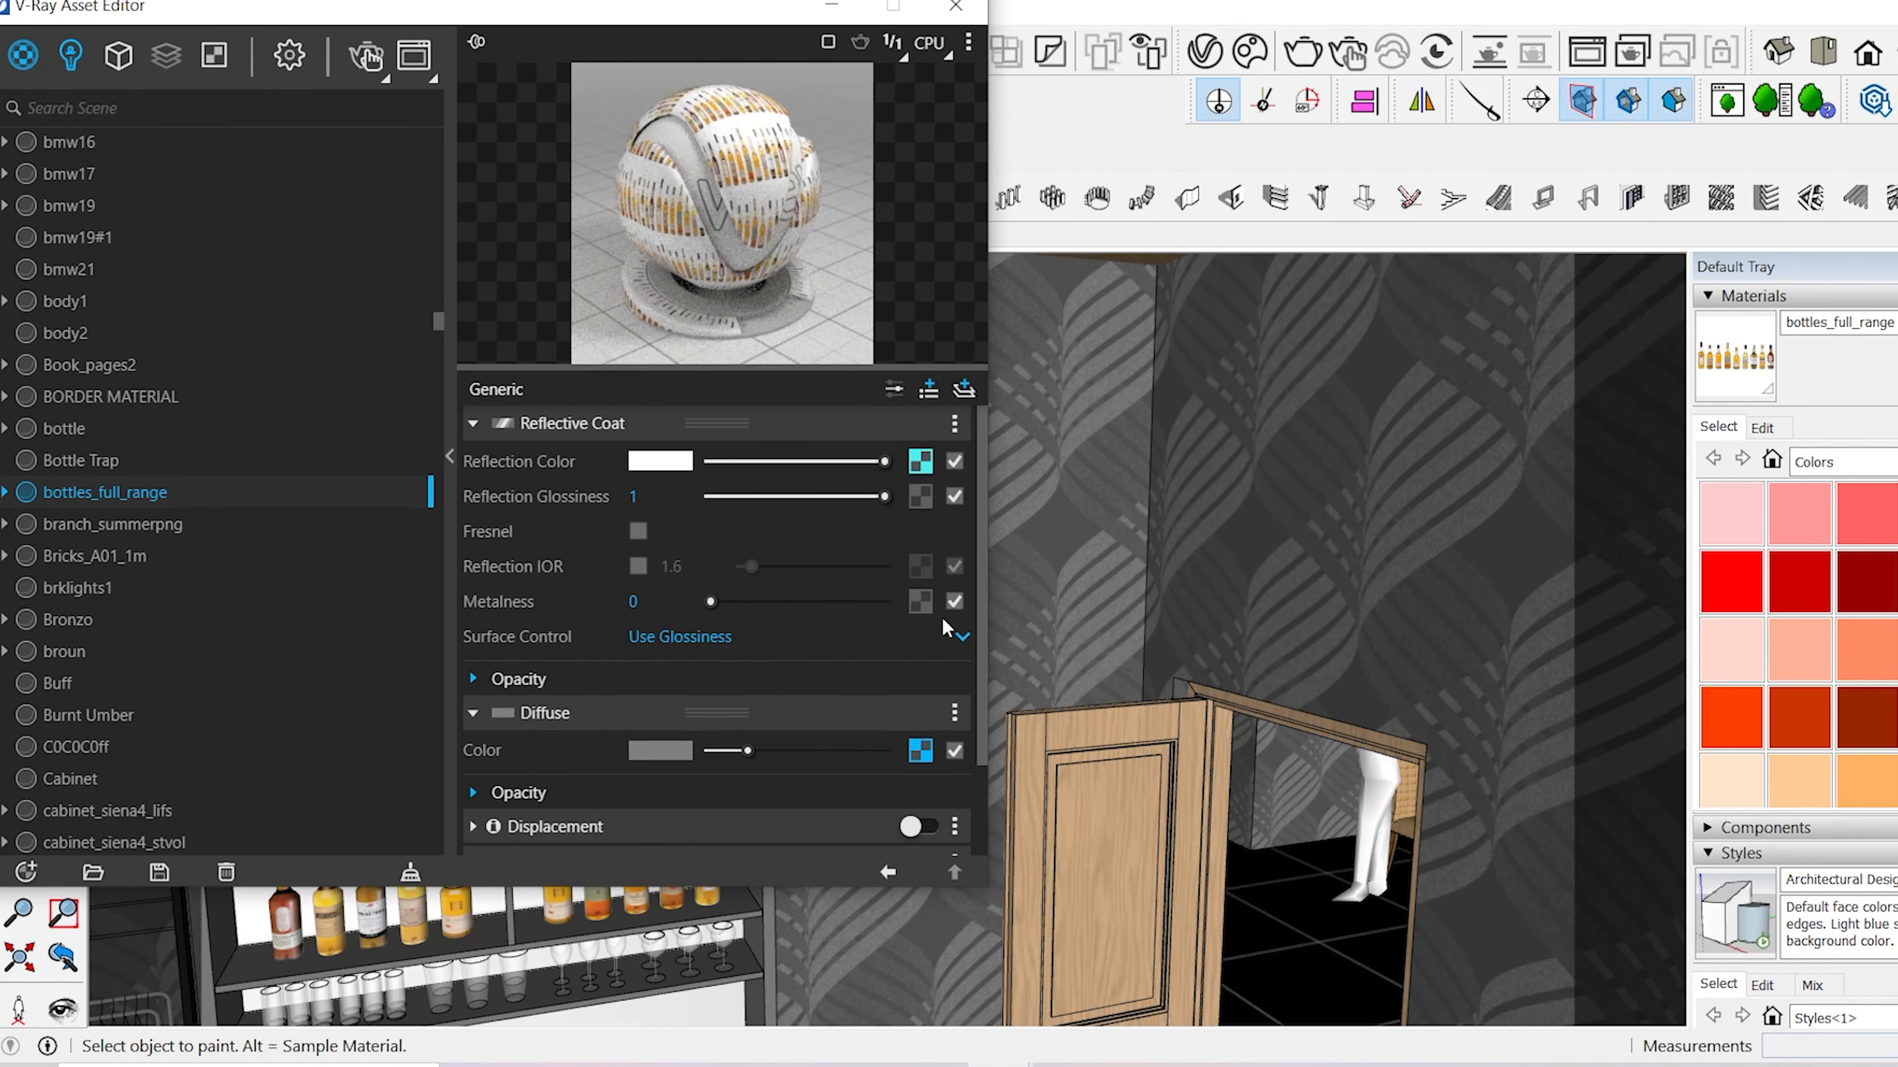
- Paste the copied texture into the bottles_full_range reflection glossiness and enable Reflection IOR with a value of 2
right_click(919, 503)
left_click(882, 525)
left_click(638, 567)
left_click_drag(695, 567, 650, 566)
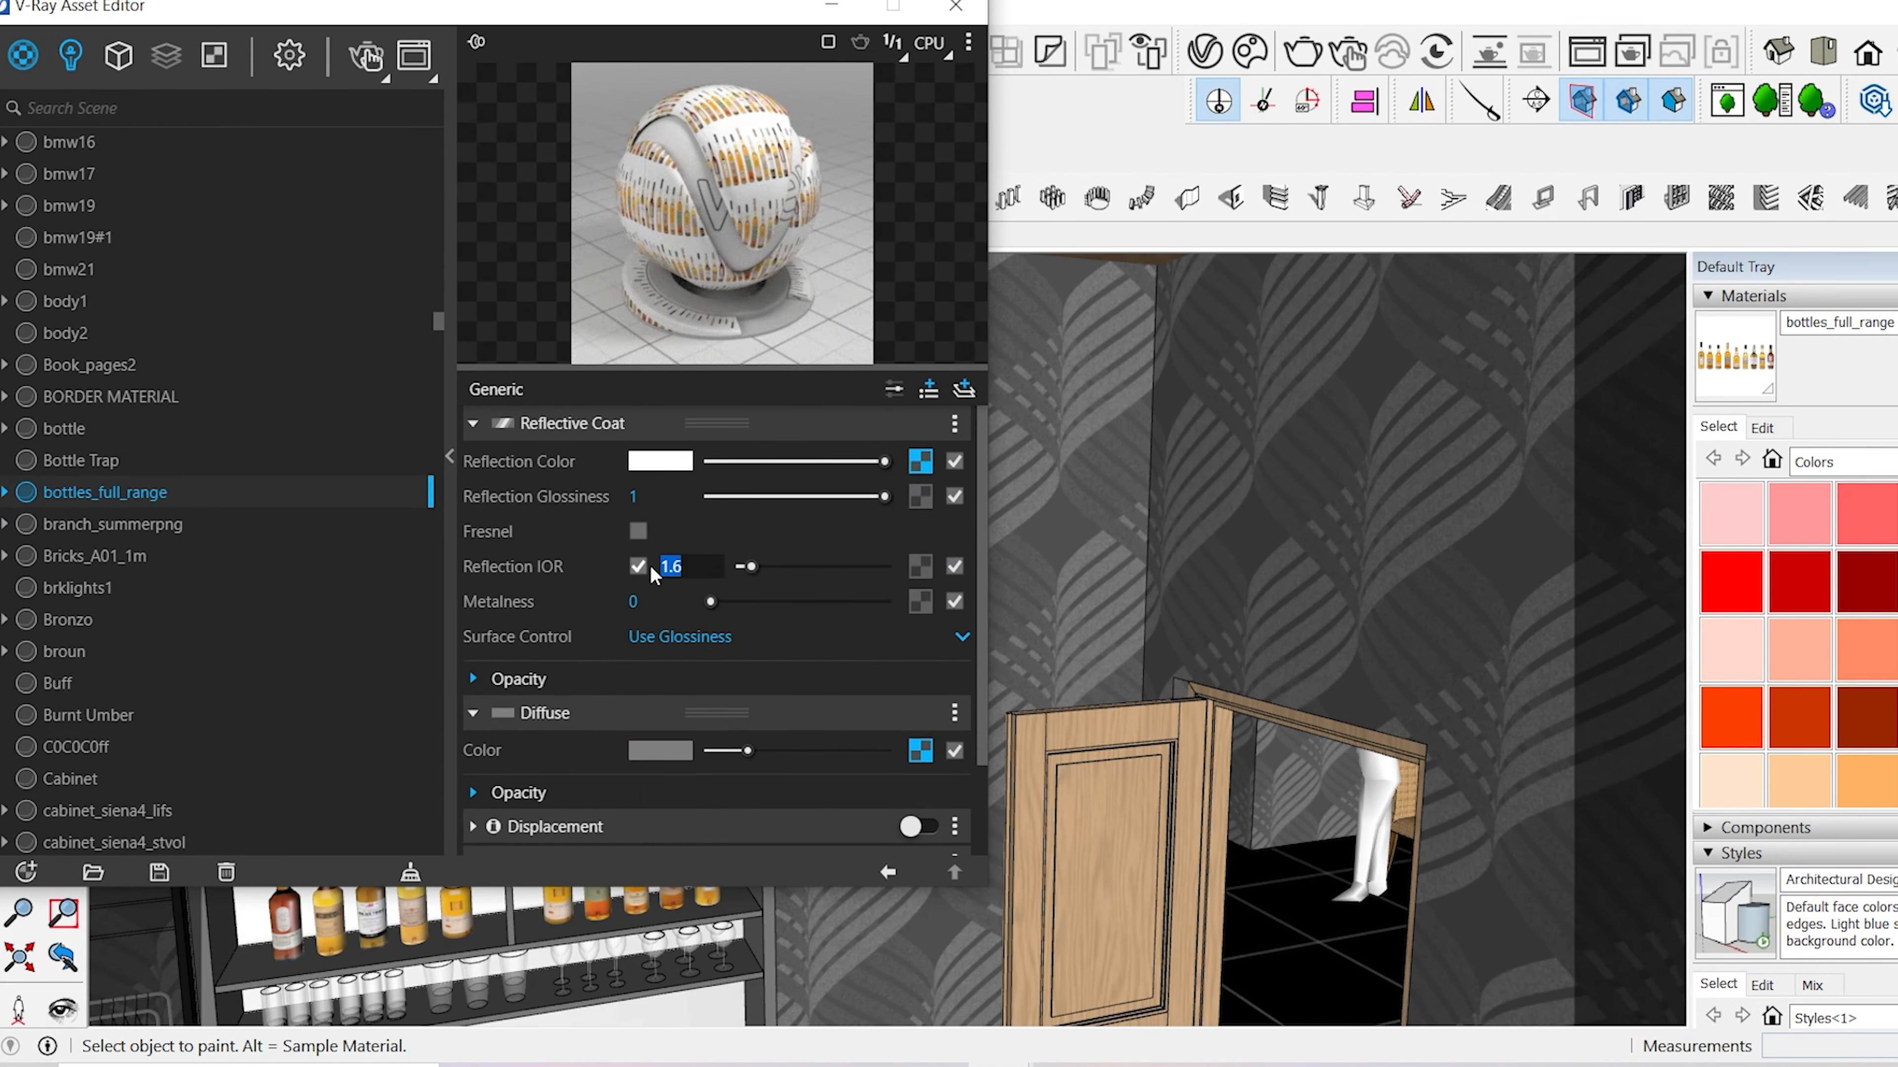
type("2")
key("Return")
- Give the [Mirror 02]1 material a Reflective Coat with texture-mapped reflection colour and glossiness, and enable Reflection IOR at 2
mouse_move(735, 933)
middle_mouse_down()
mouse_move(785, 867)
mouse_move(829, 897)
middle_mouse_up()
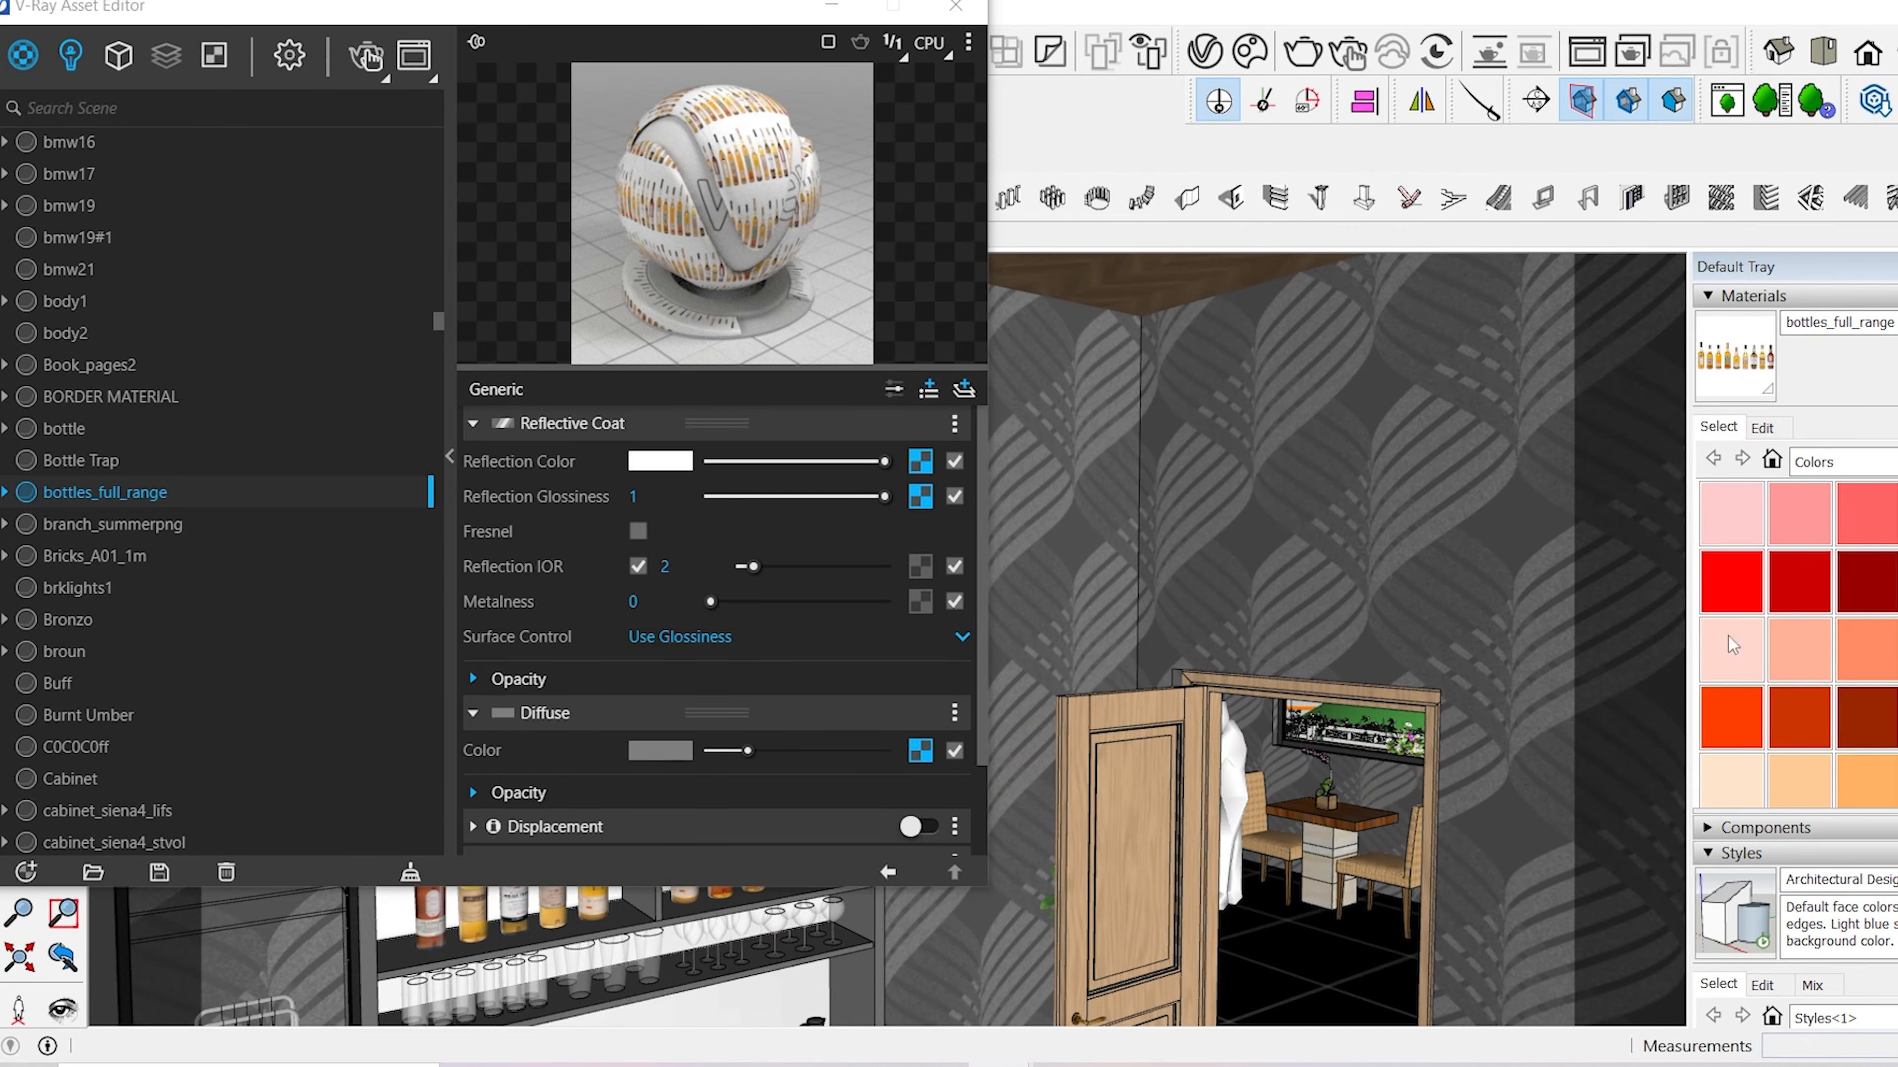
left_click(928, 461)
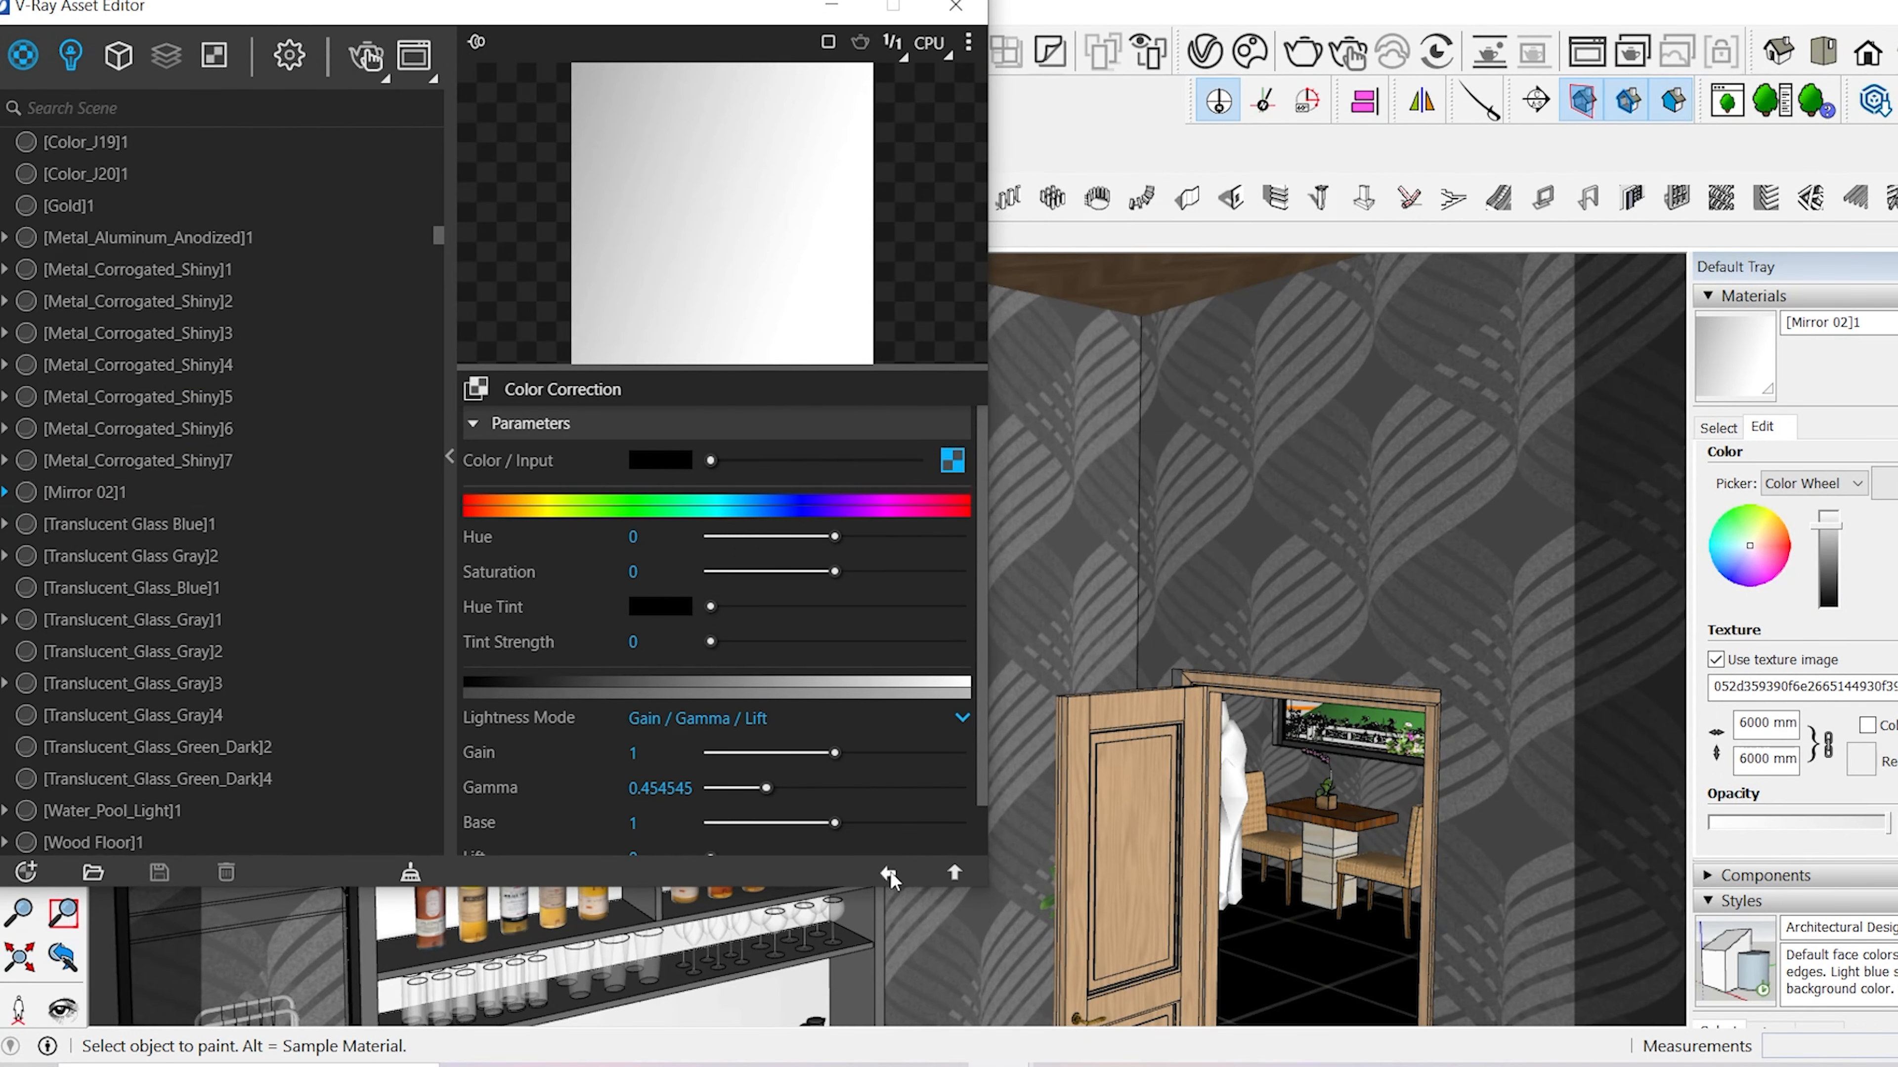
left_click(889, 872)
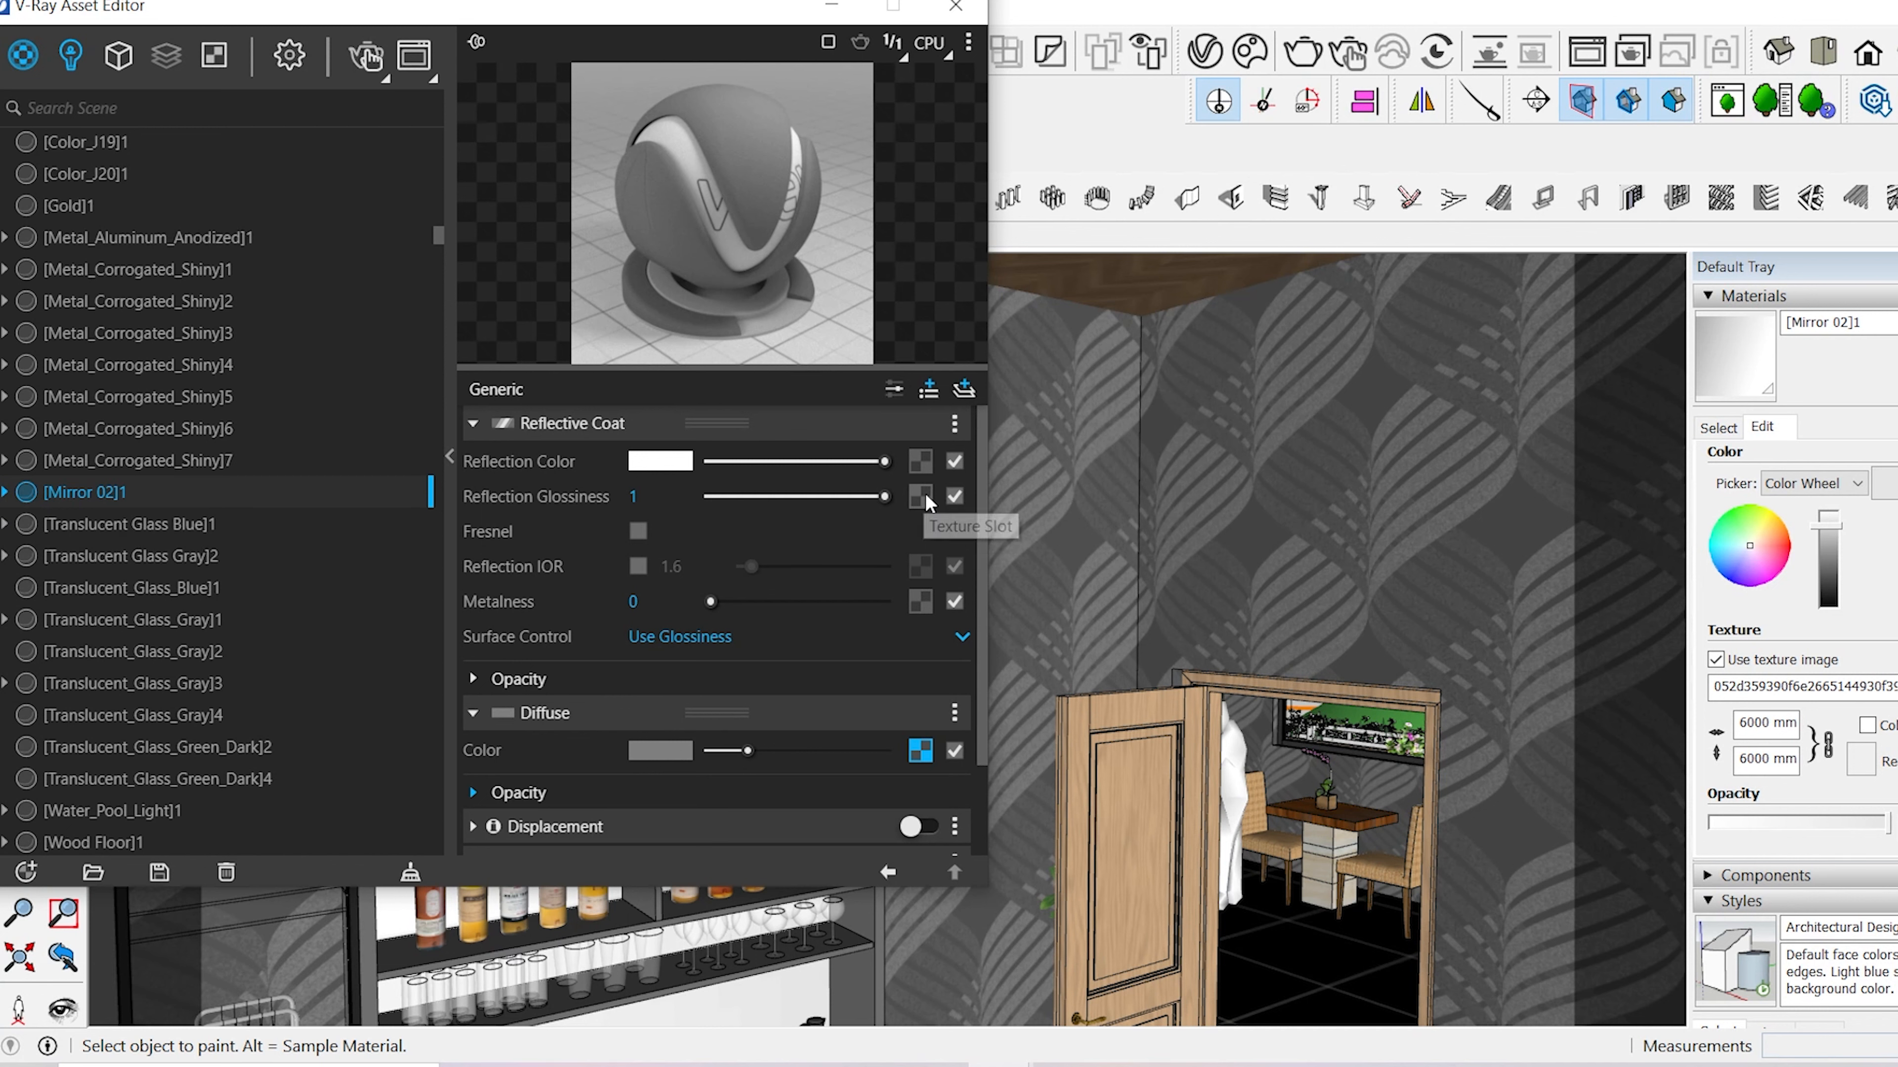
left_click(638, 565)
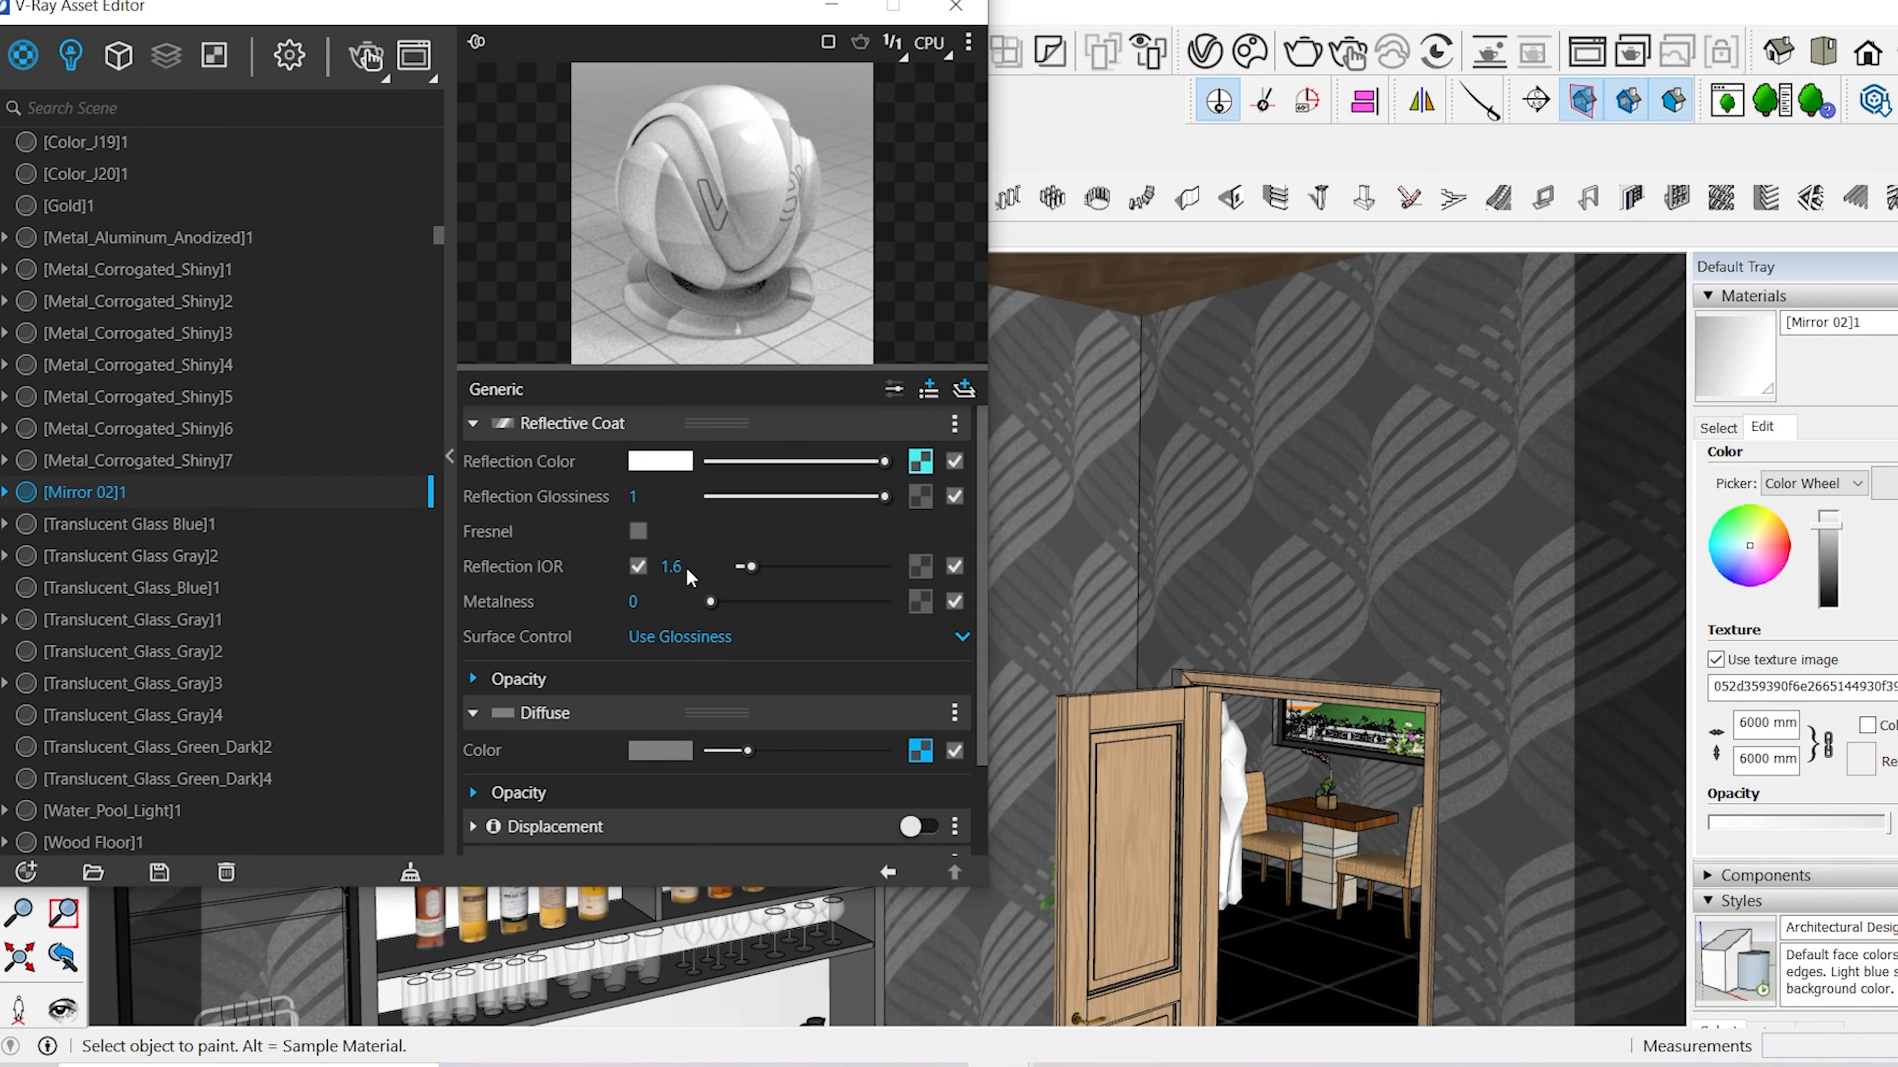
left_click(685, 566)
type("2")
key("Return")
scroll(665, 904, "down", 3)
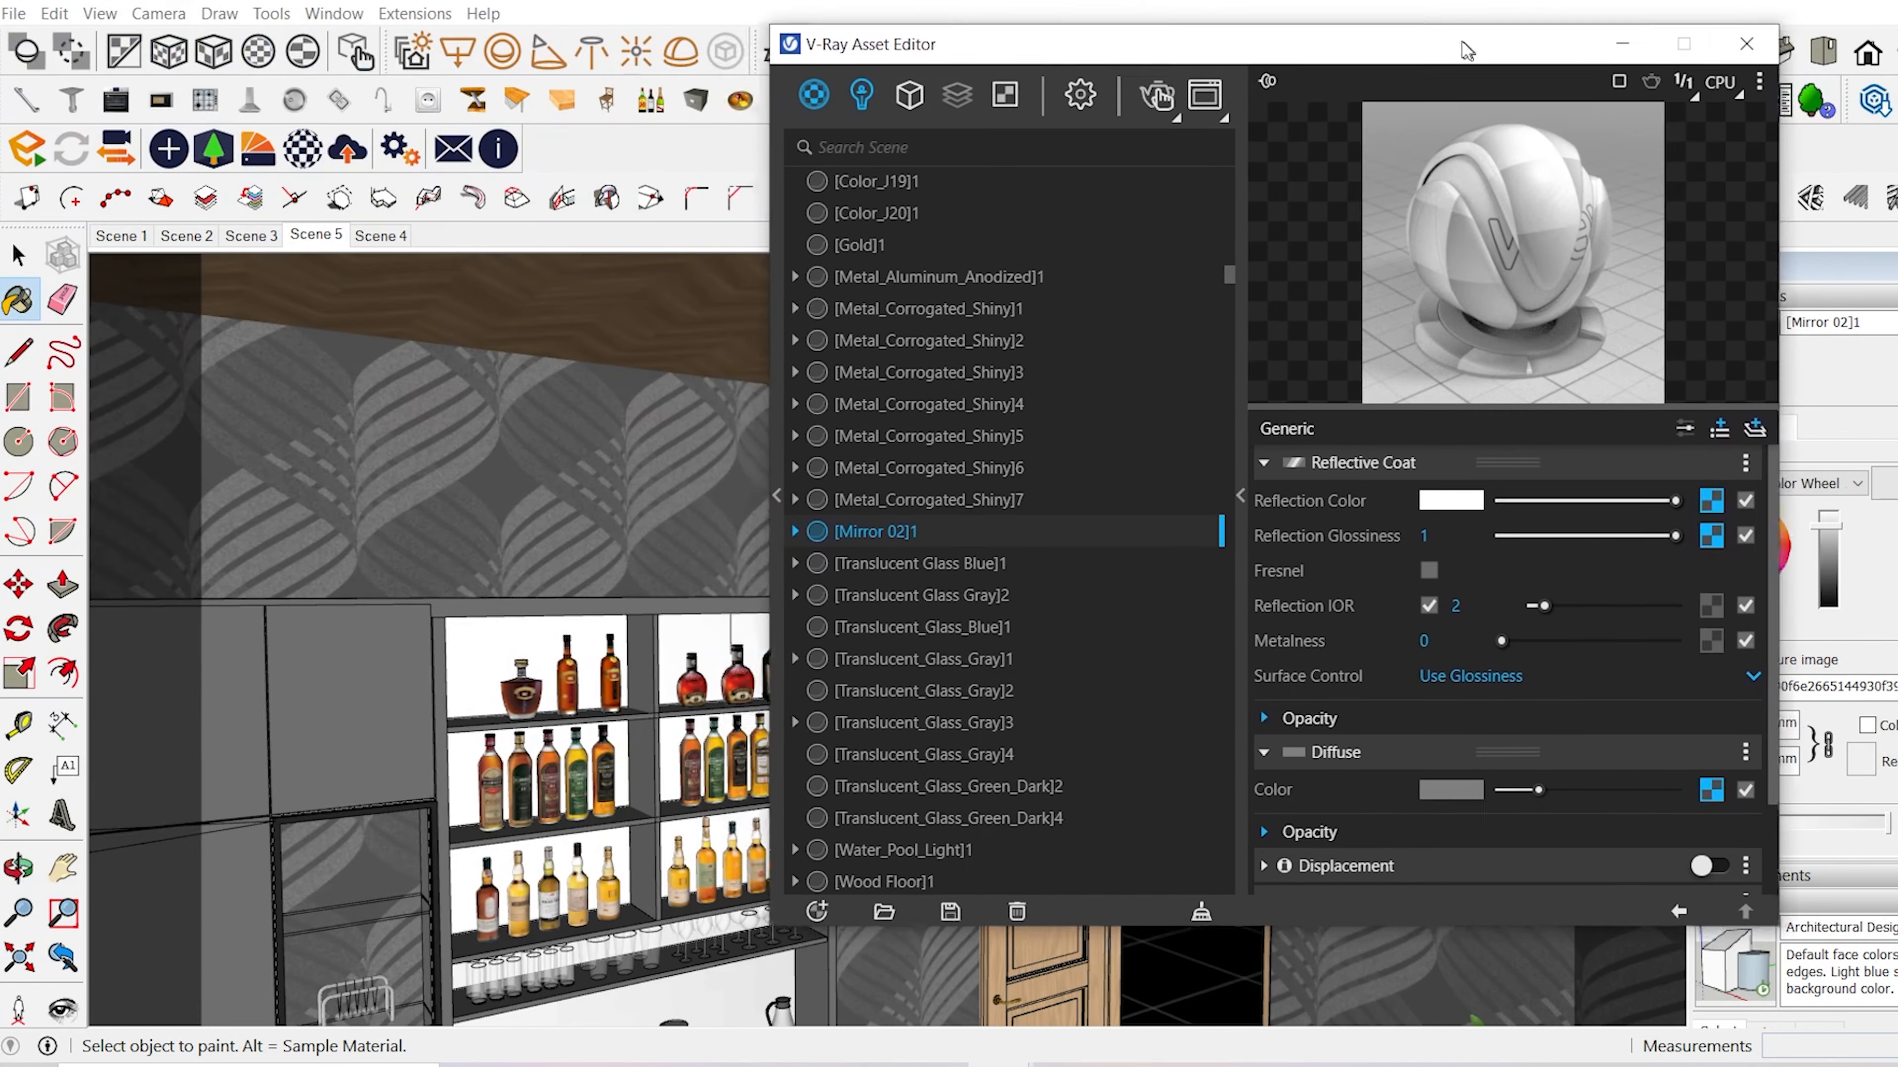
- Sample the roncent20 bottle material, open its texture image in the external viewer, and add a Reflective Coat layer
left_click_drag(1231, 47, 1196, 2)
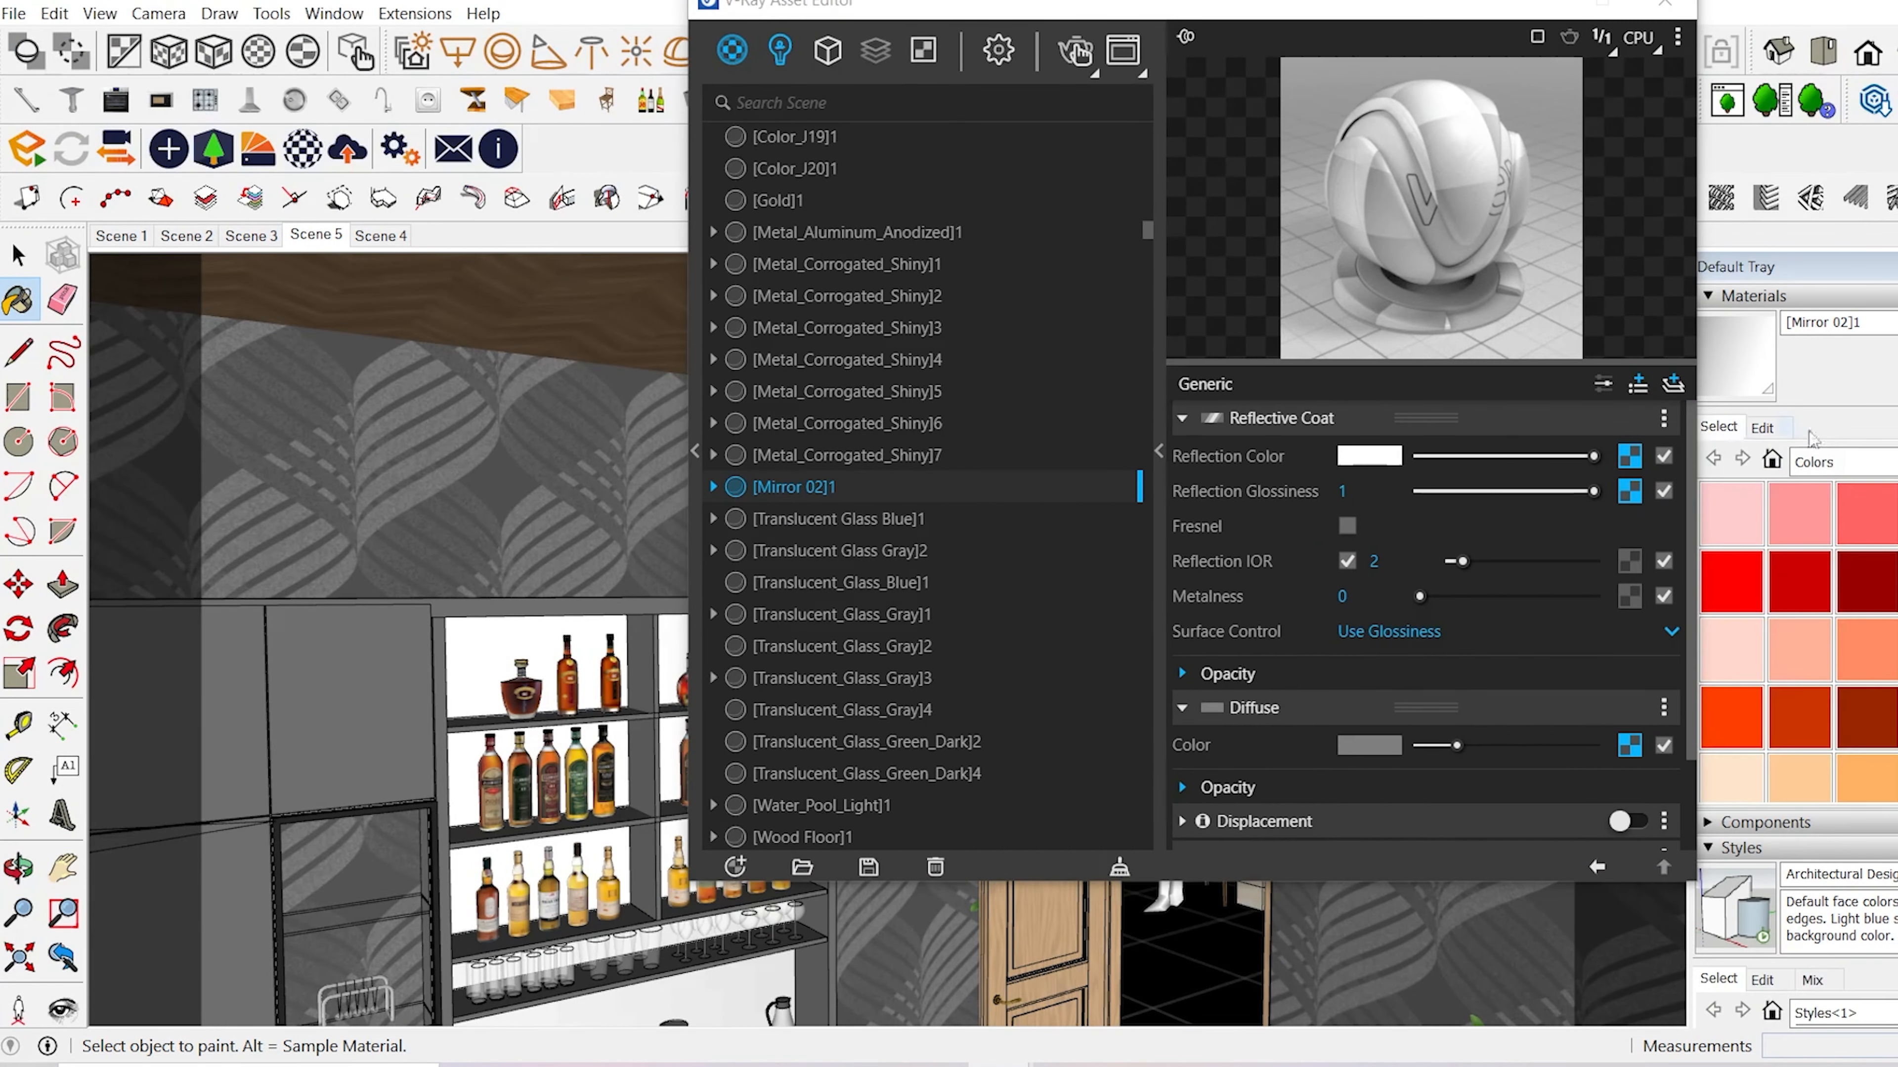
left_click(1761, 427)
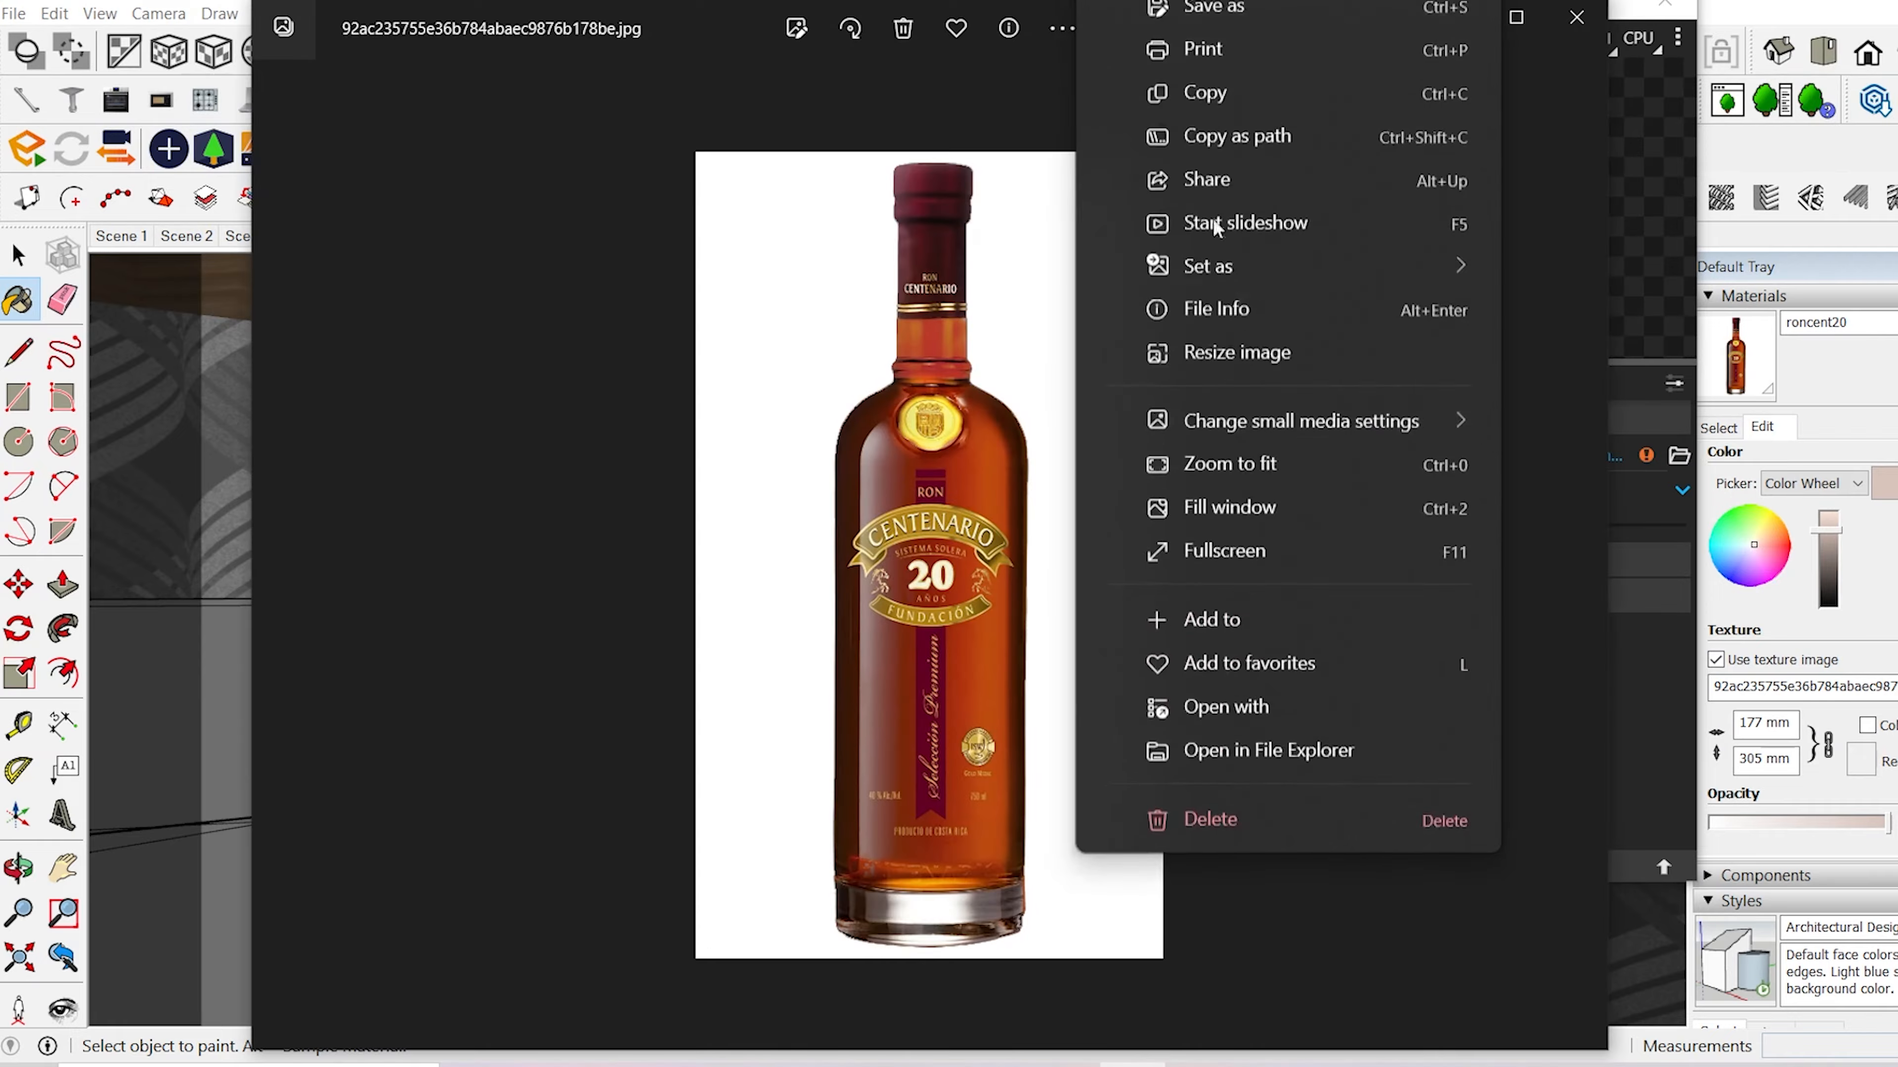
left_click(1326, 169)
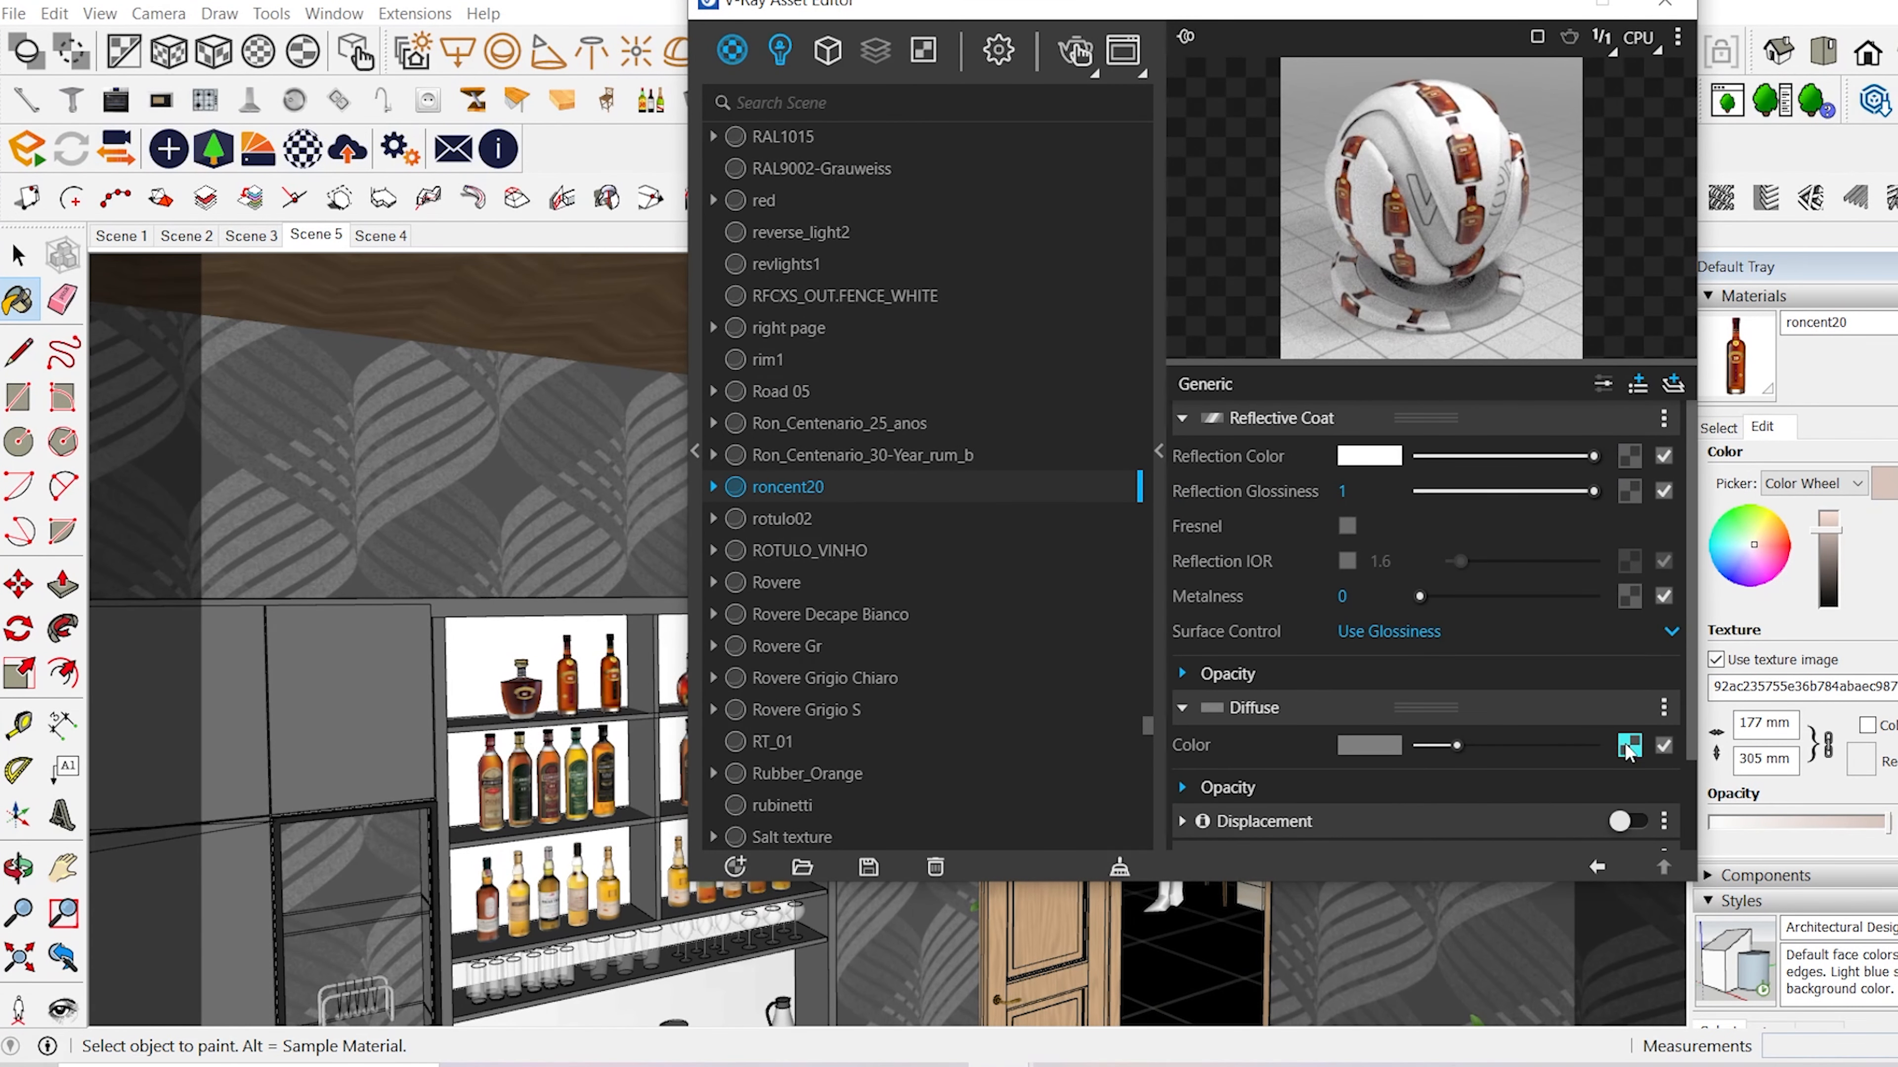
- Map the roncent20 coat's reflection colour with a Color Correction of the copied diffuse texture at saturation -1
right_click(1626, 743)
left_click(1578, 586)
left_click(1632, 456)
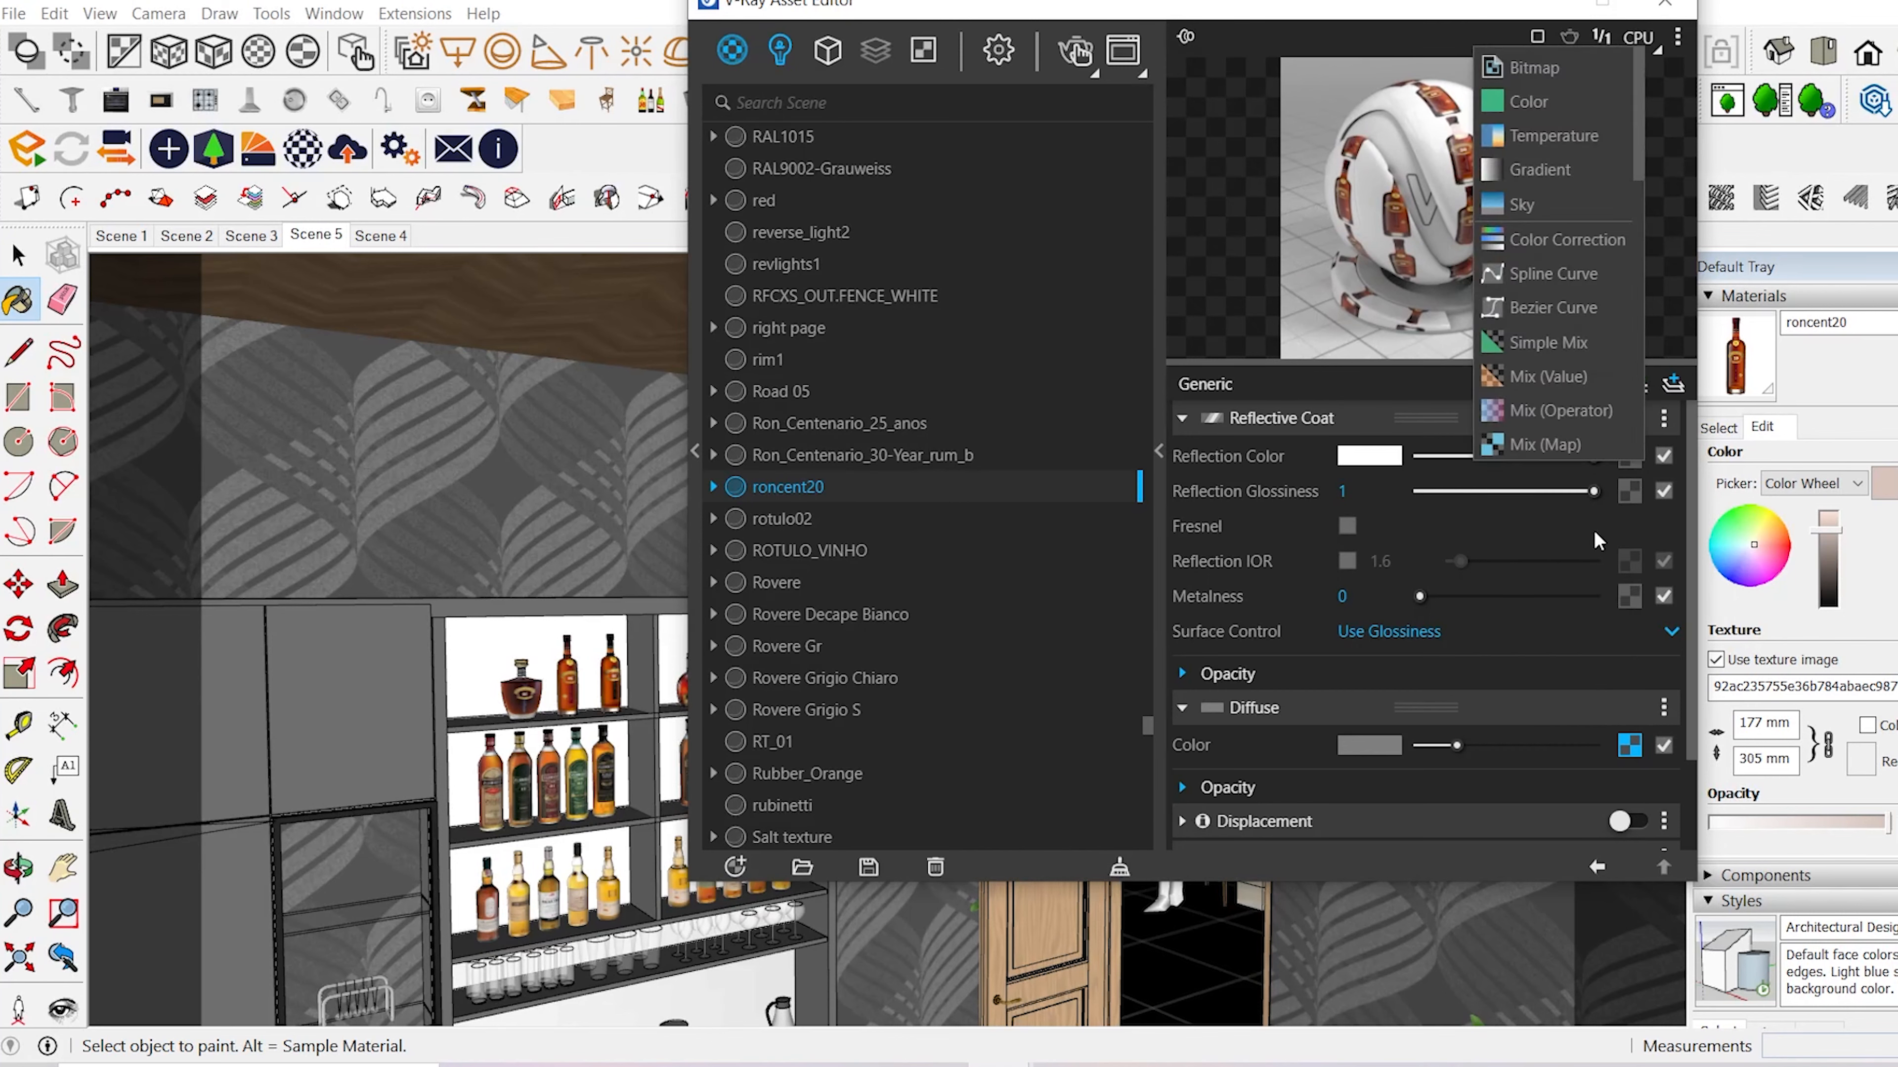
left_click(1561, 239)
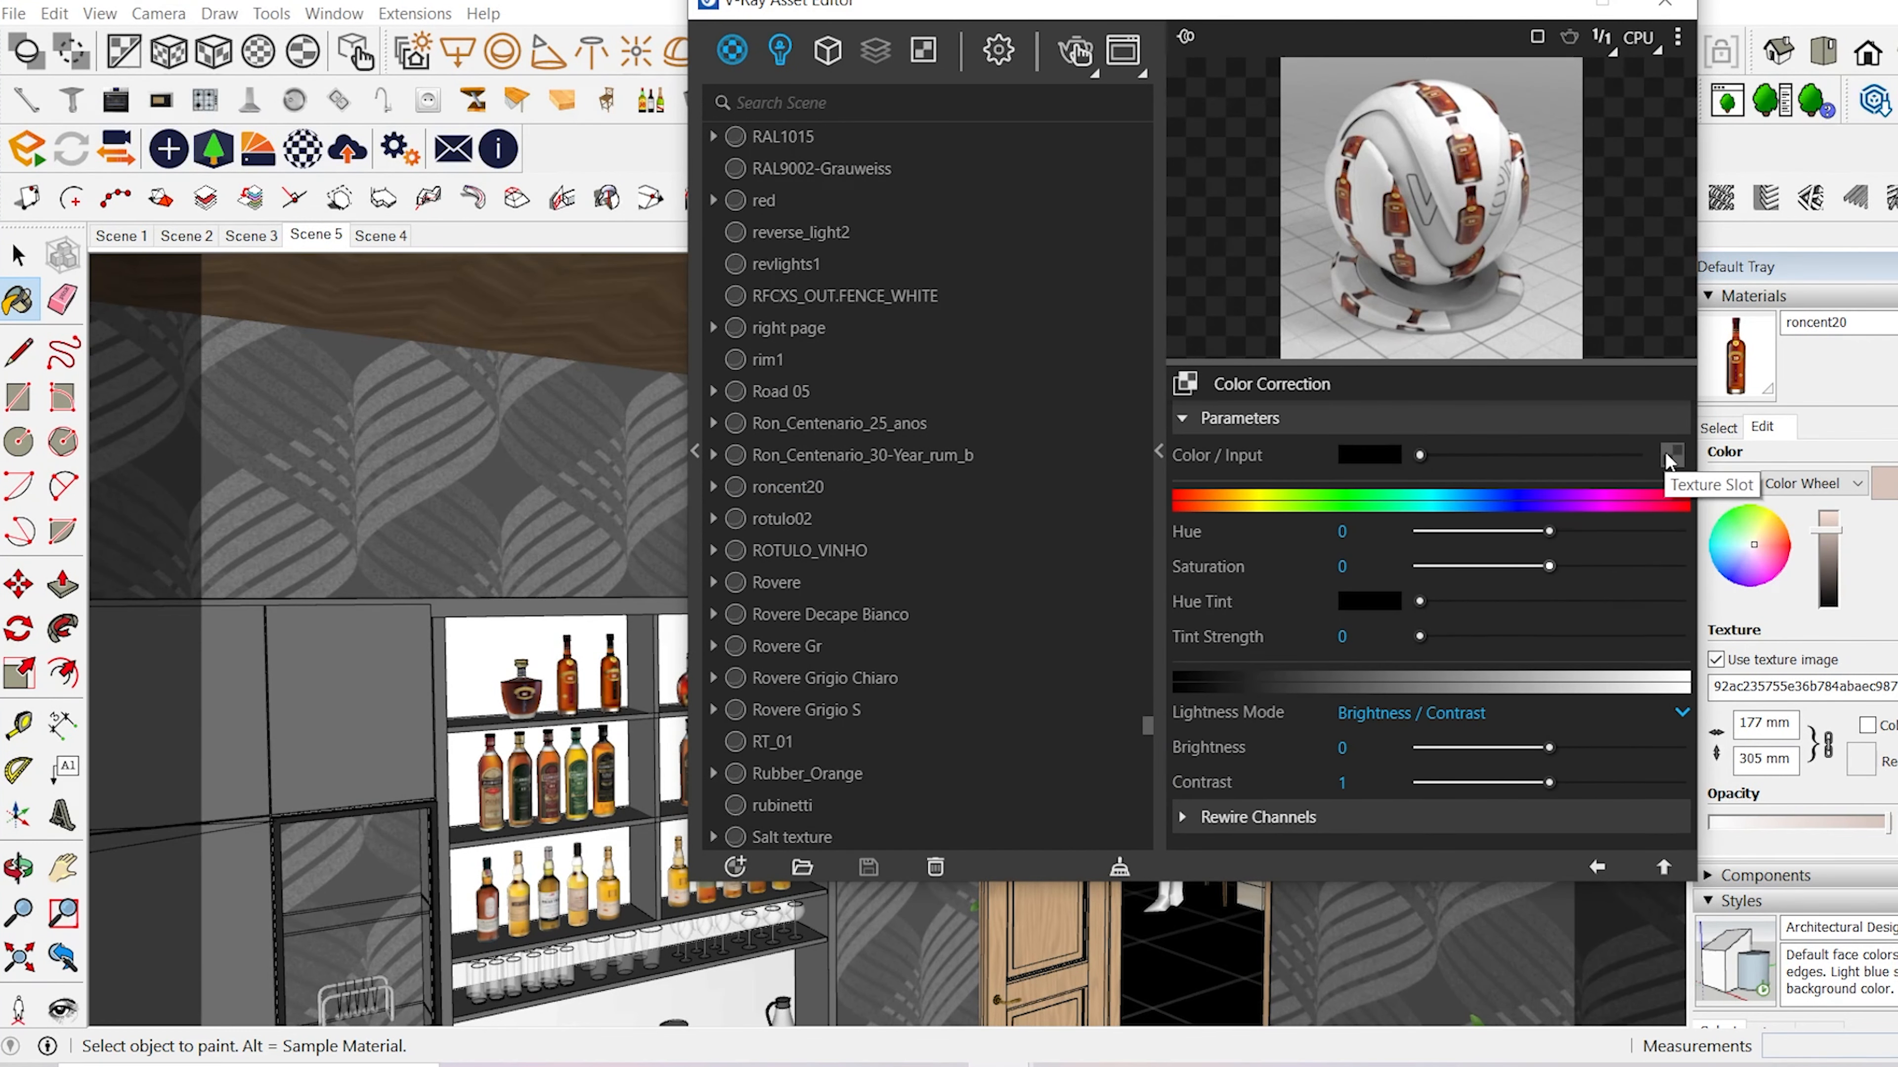
right_click(1666, 458)
left_click(1640, 471)
left_click_drag(1549, 567, 1416, 568)
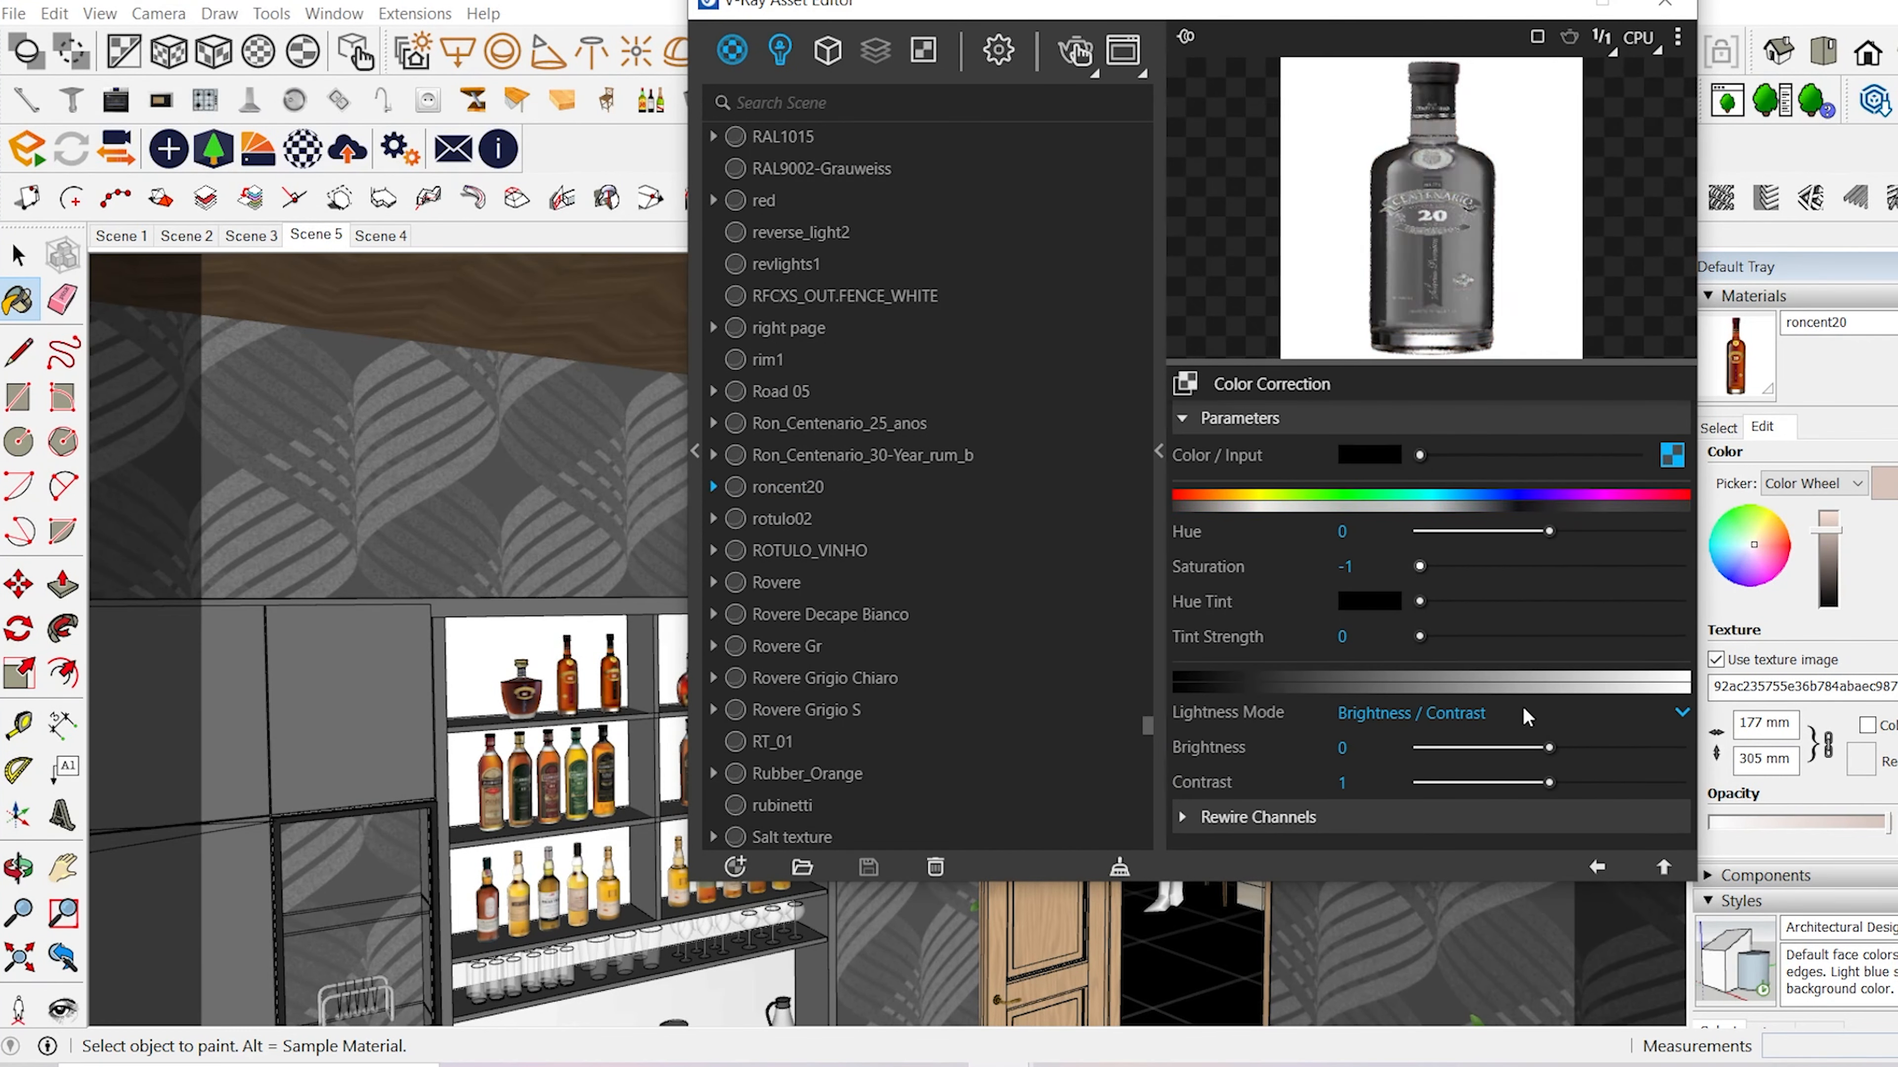
left_click(1597, 868)
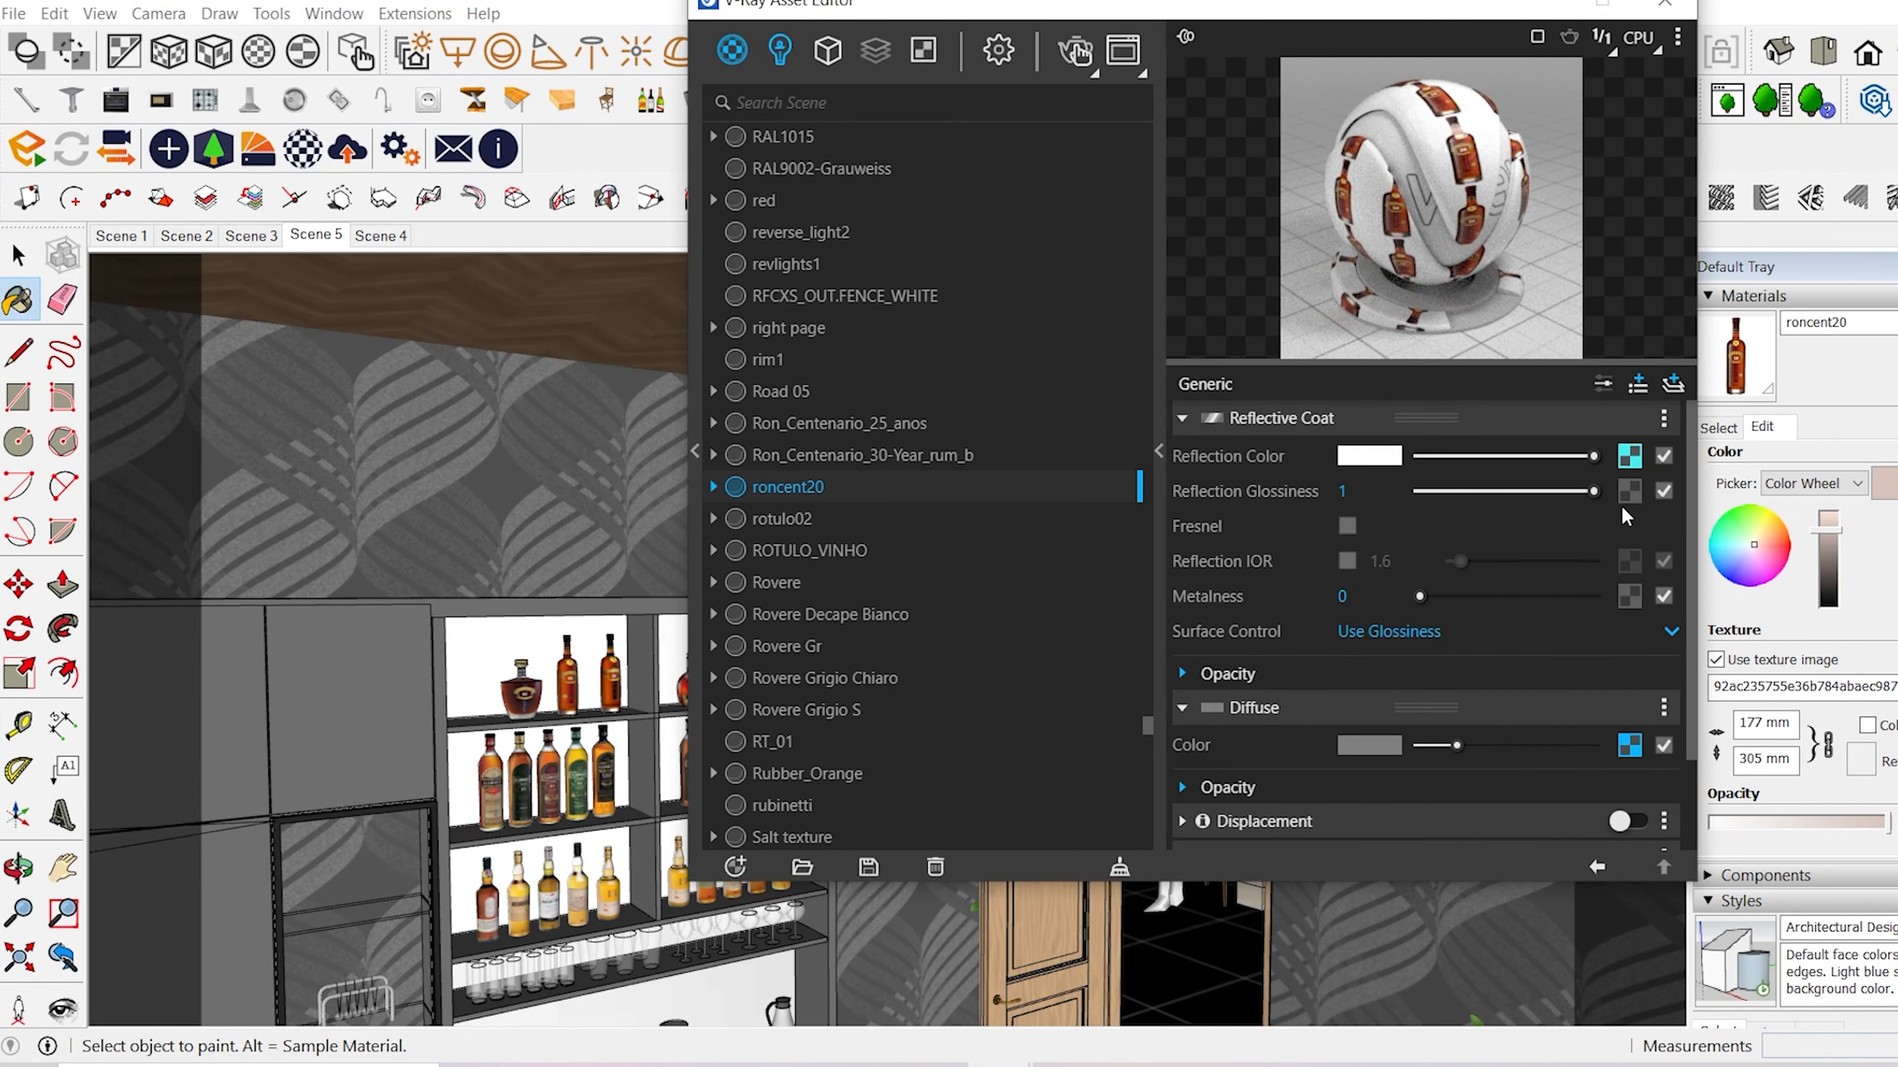
- Paste the copied diffuse texture into the roncent20 coat's reflection glossiness and enable Reflection IOR
right_click(1629, 491)
left_click(1517, 495)
left_click(1347, 560)
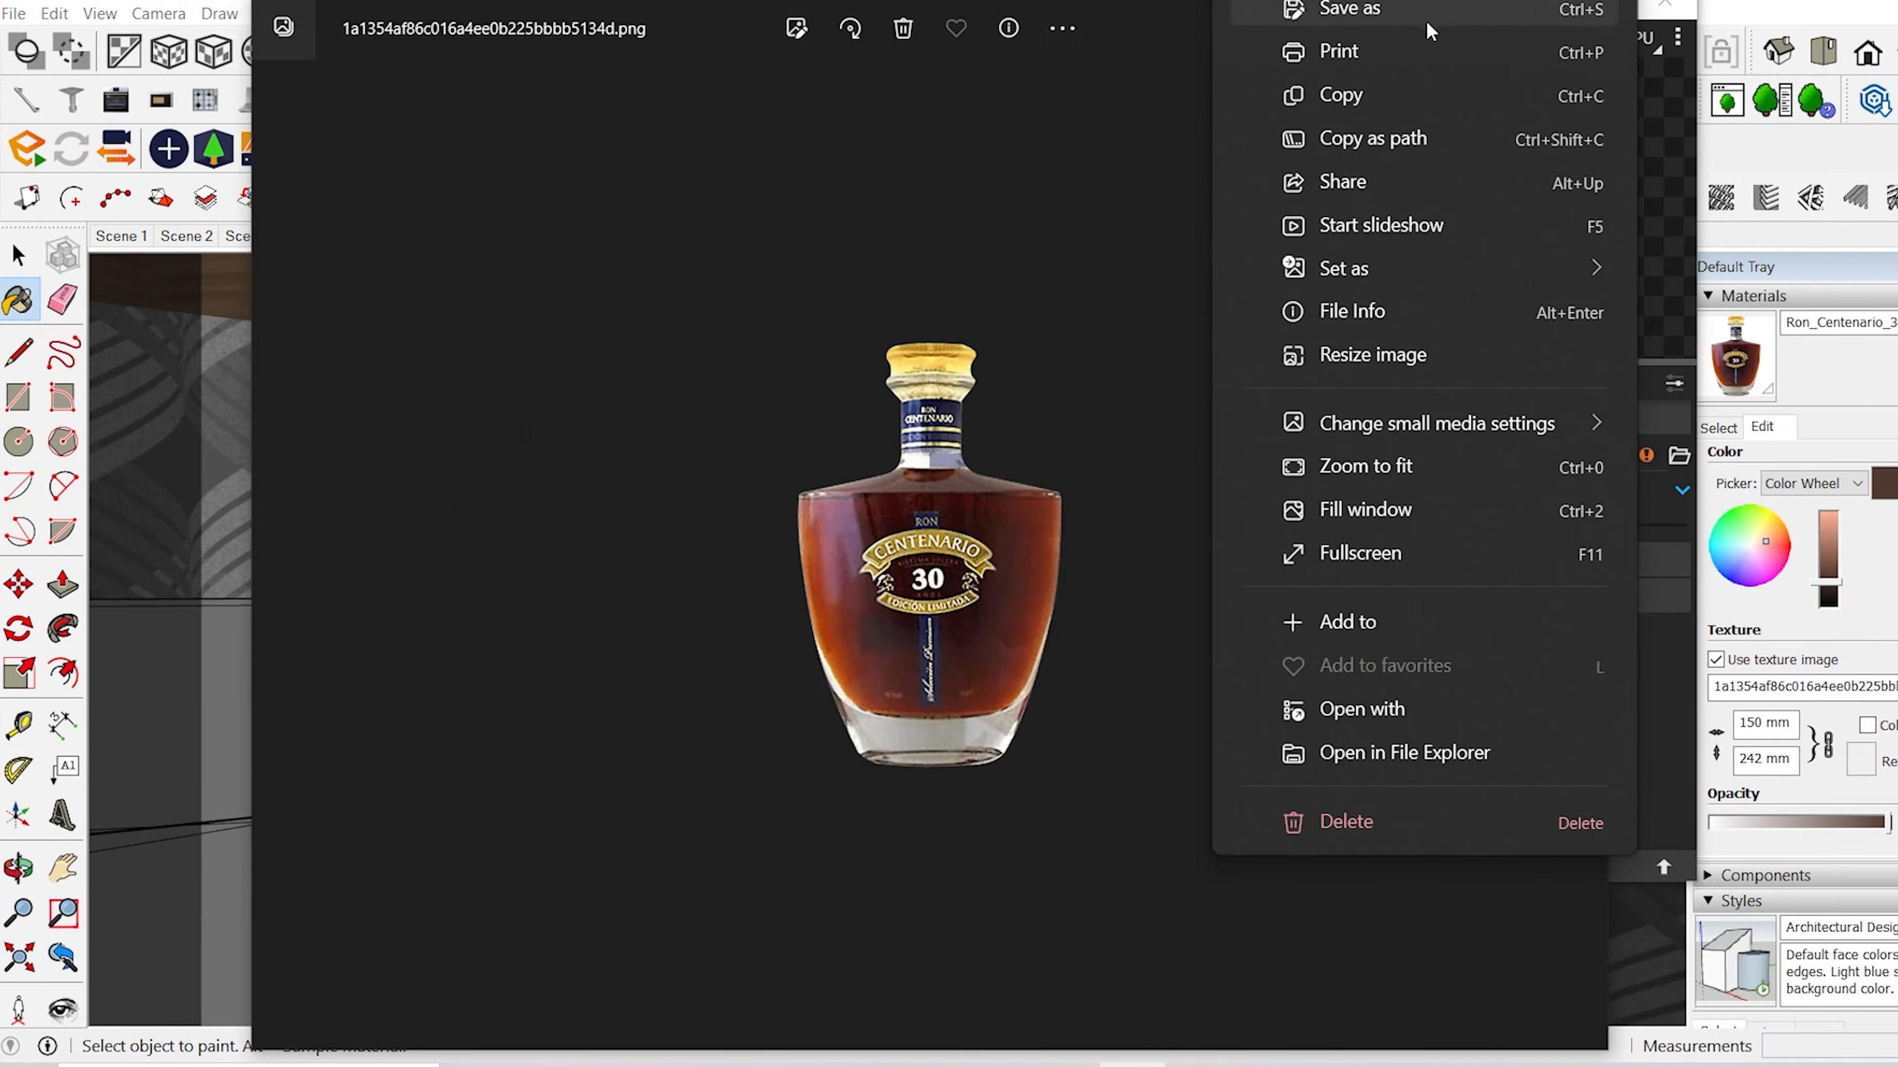
- Save the Ron_Centenario_30-Year_rum_b texture image from the viewer and add a Reflective Coat layer to that material
left_click(1351, 9)
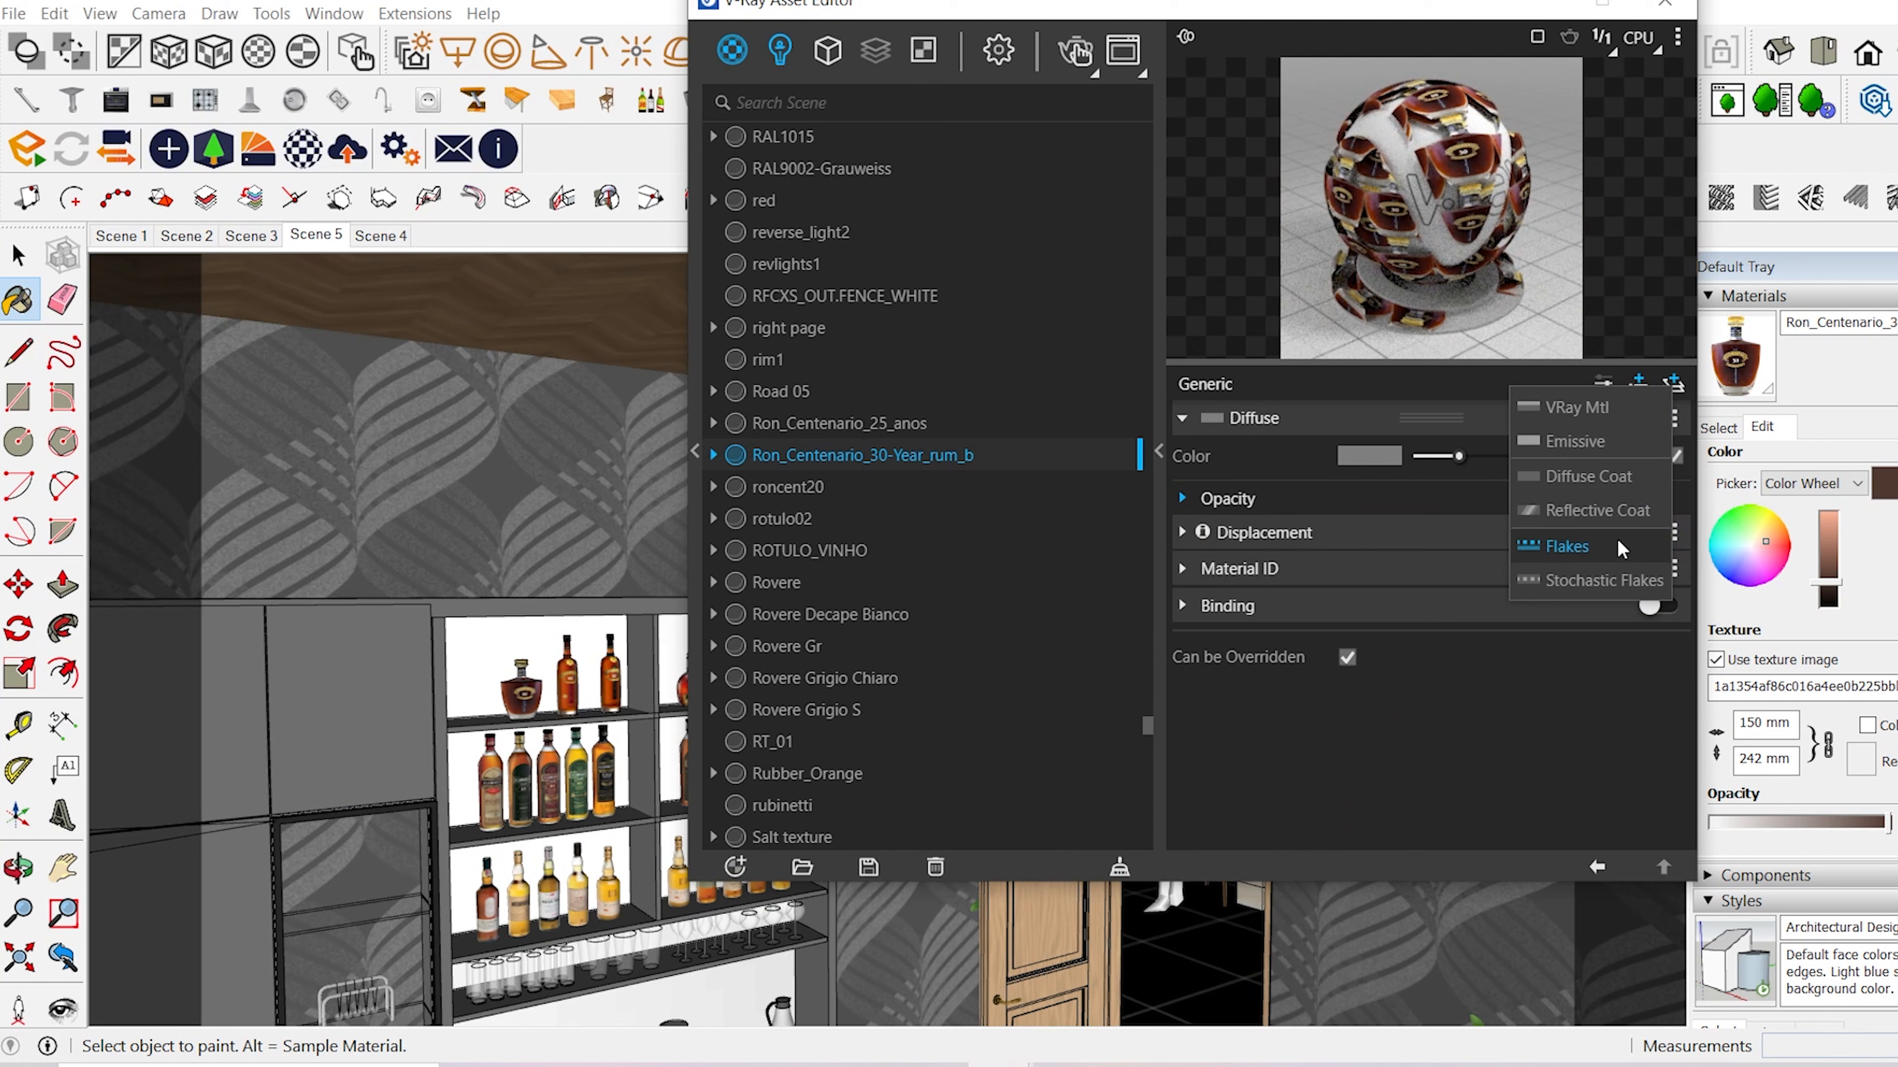
left_click(1636, 508)
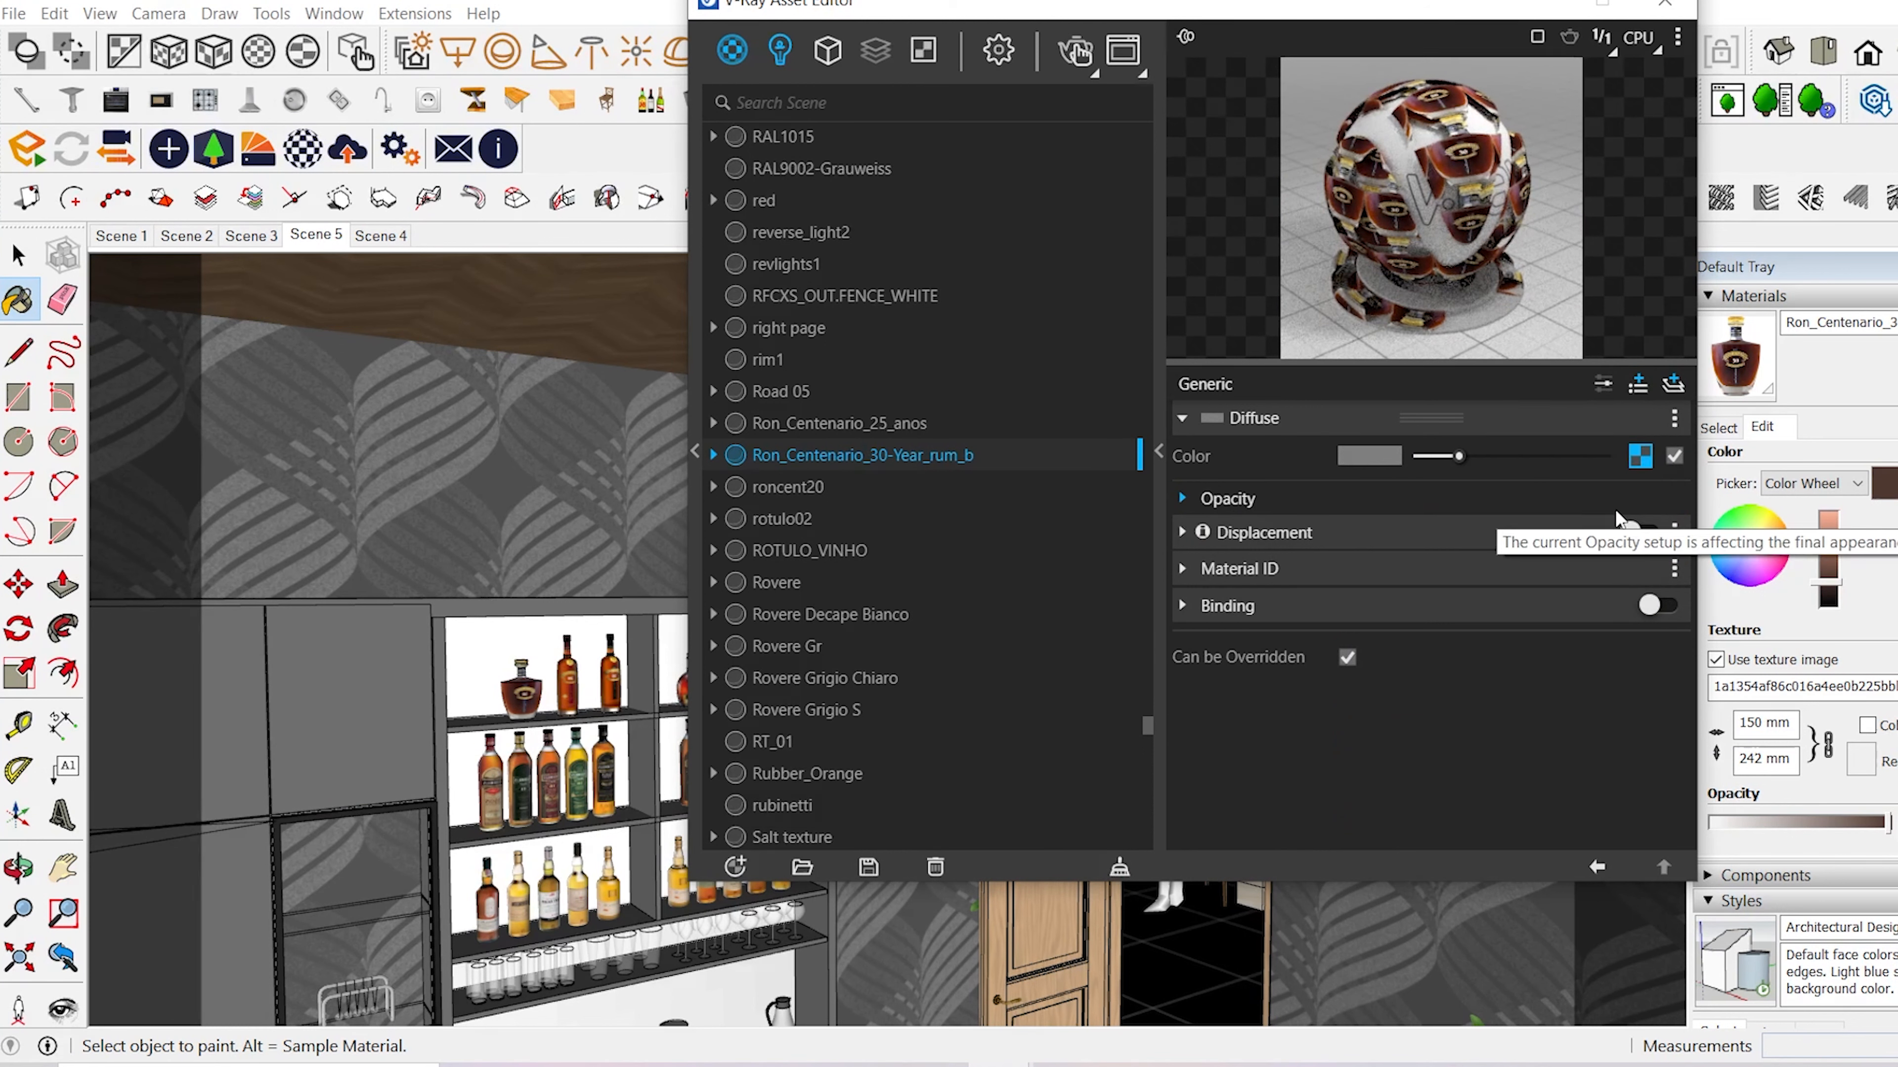
- Map the 30-year rum coat's reflection colour with a brightened Color Correction at saturation -1, and its glossiness with a copy of the diffuse texture
right_click(1629, 747)
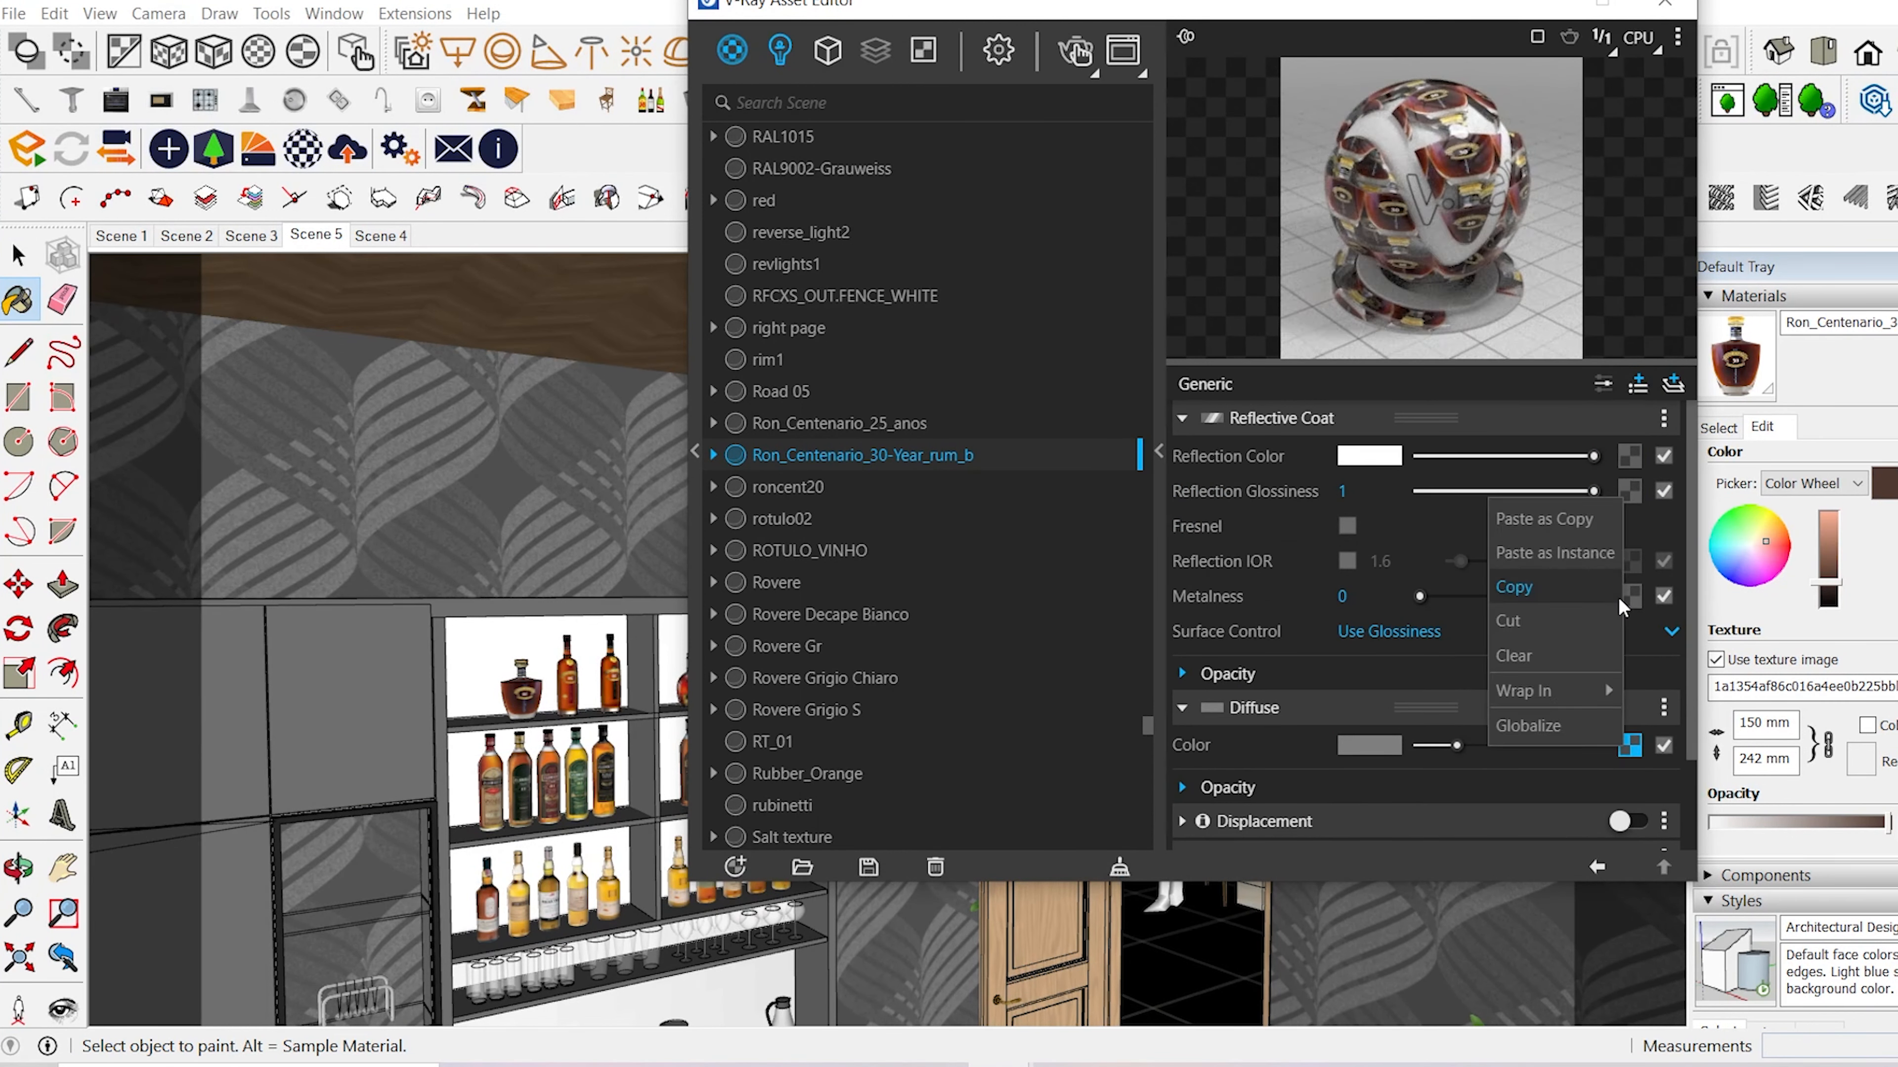
left_click(1618, 598)
left_click(1631, 453)
left_click(1563, 646)
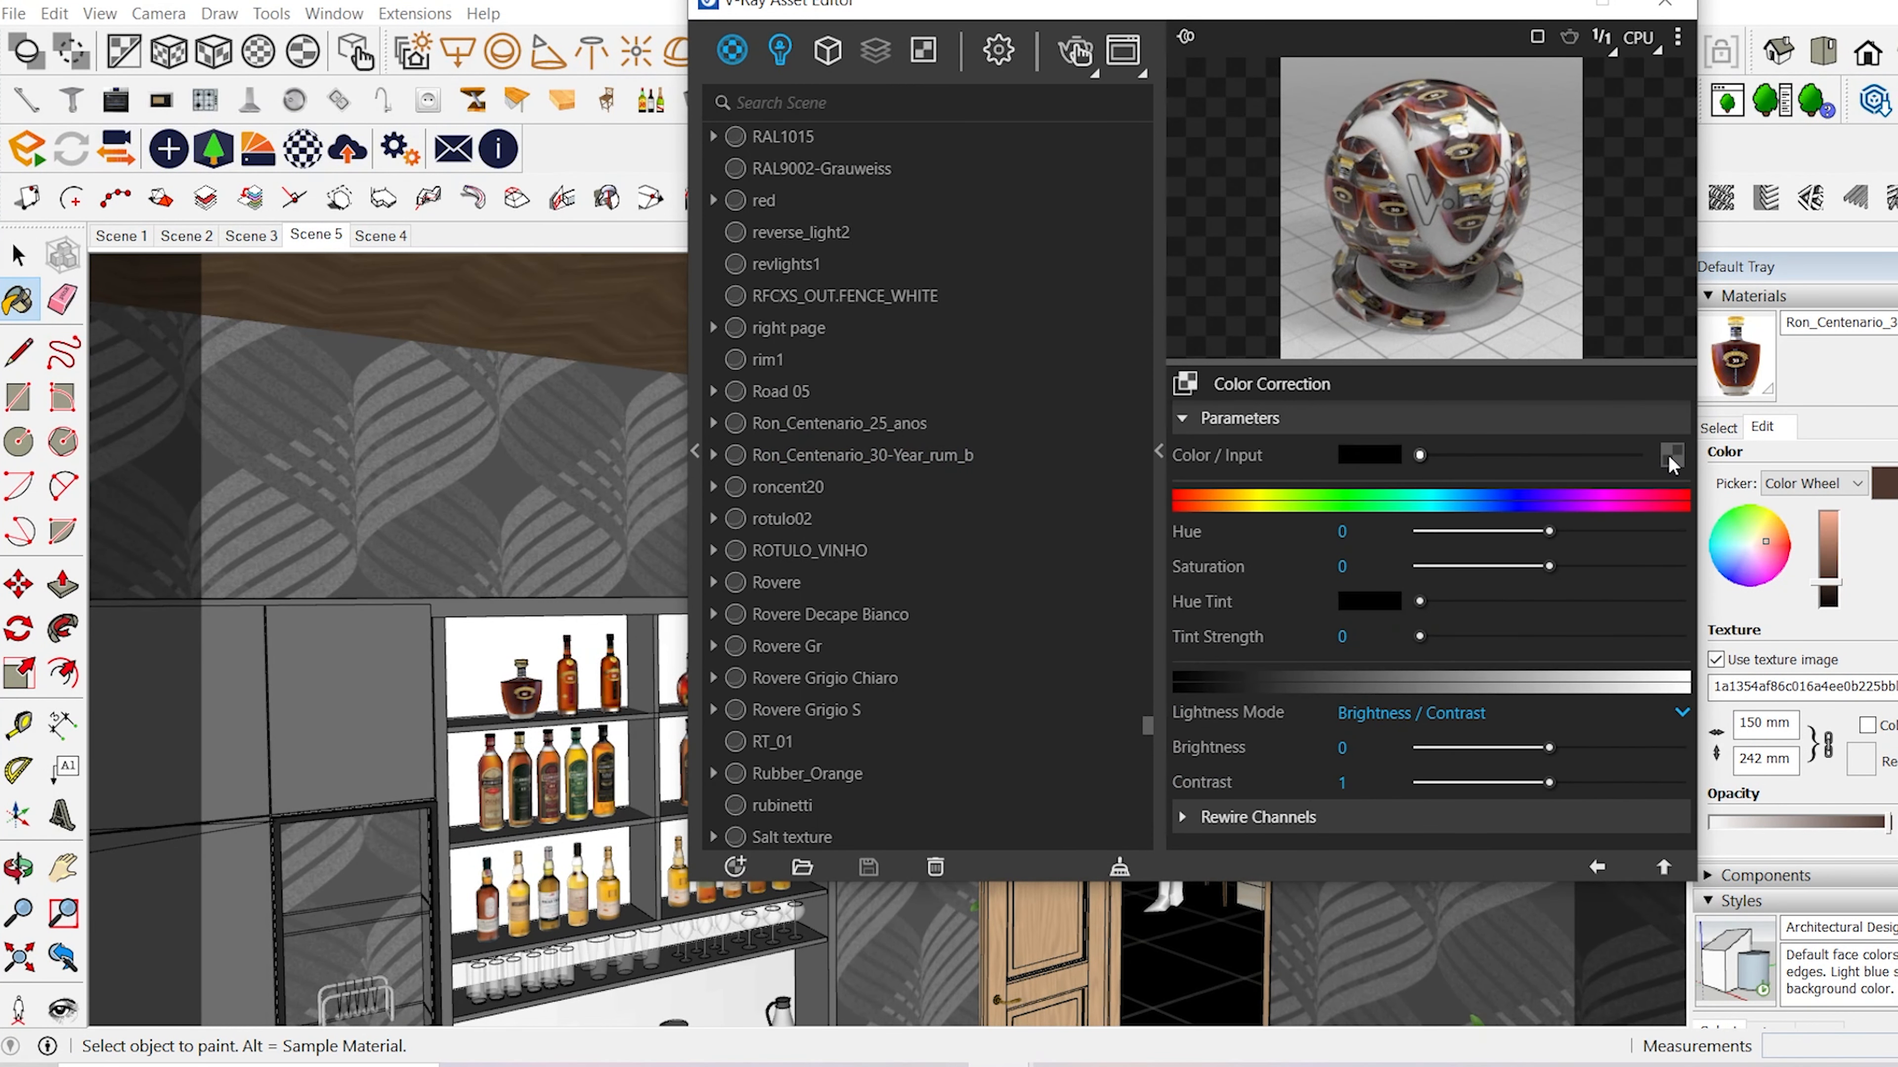
right_click(1669, 455)
left_click(1625, 486)
left_click_drag(1549, 566, 1395, 574)
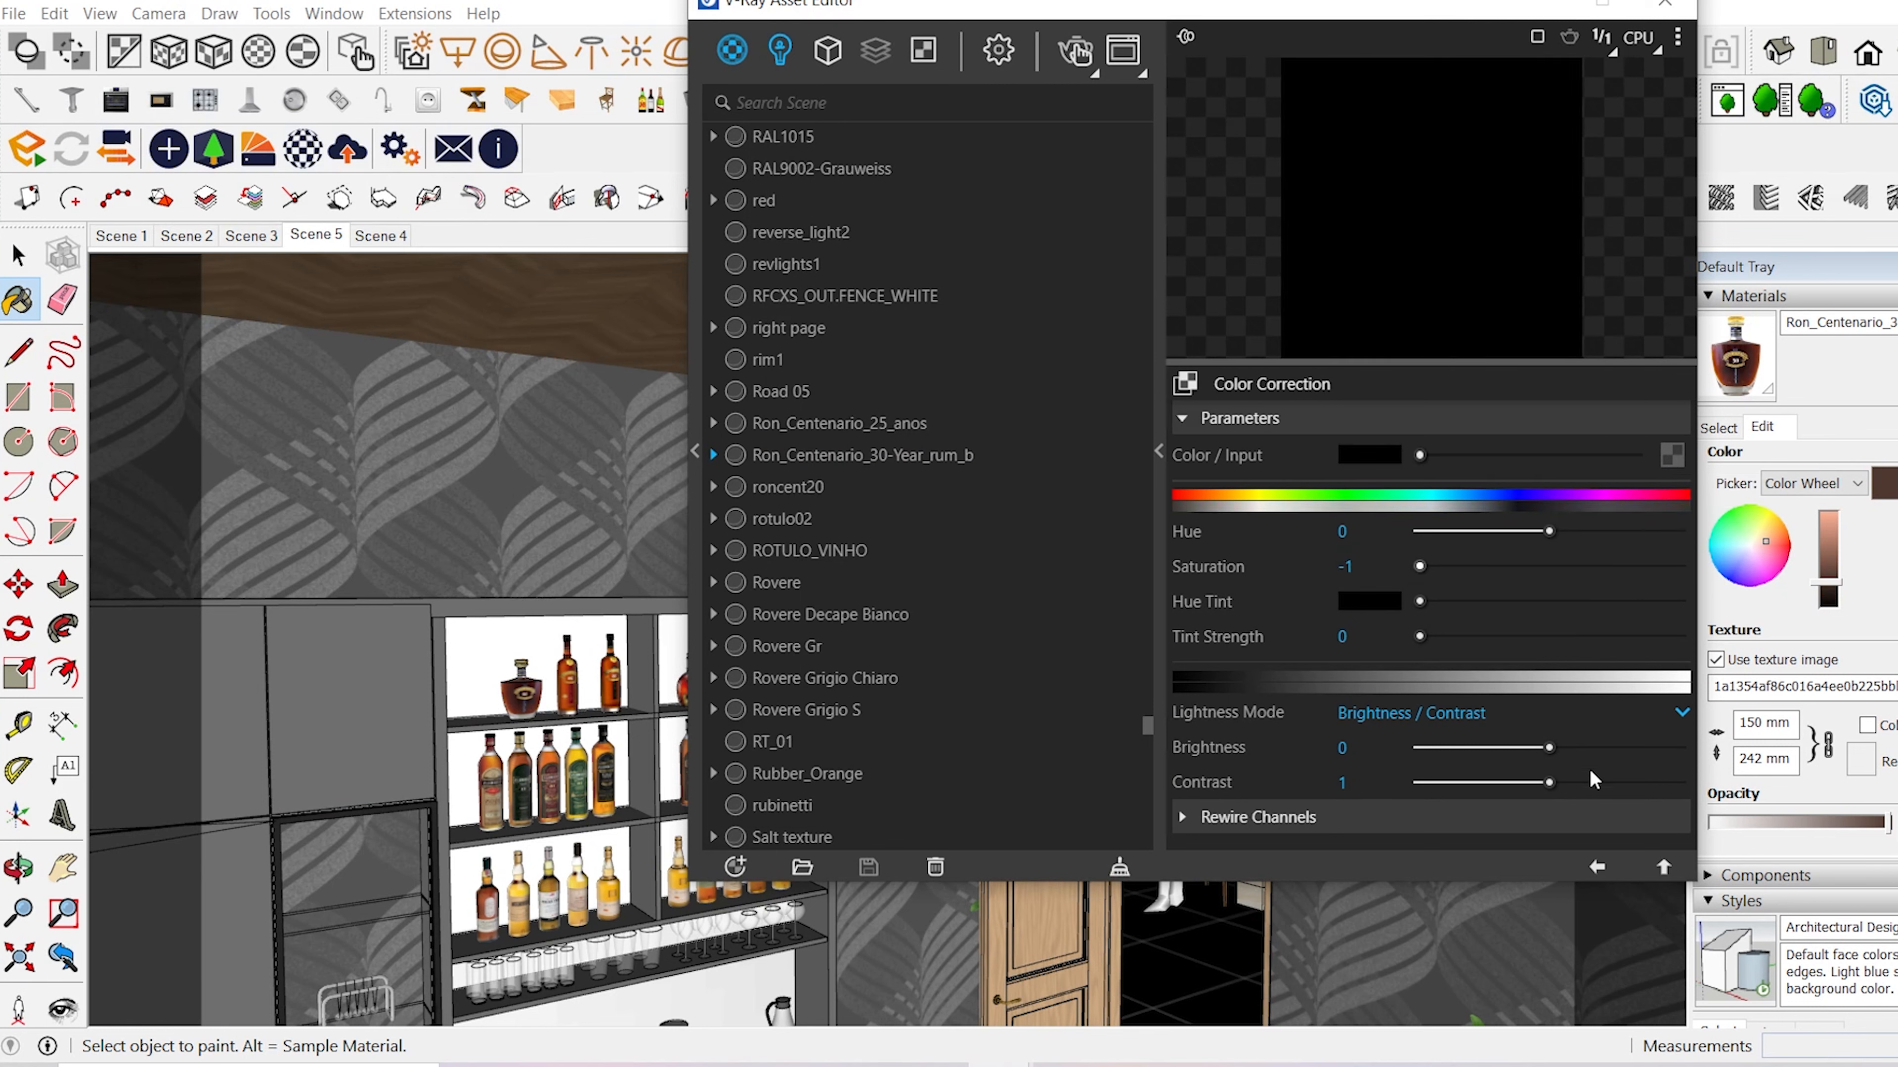
left_click_drag(1550, 749, 1636, 763)
left_click(1597, 868)
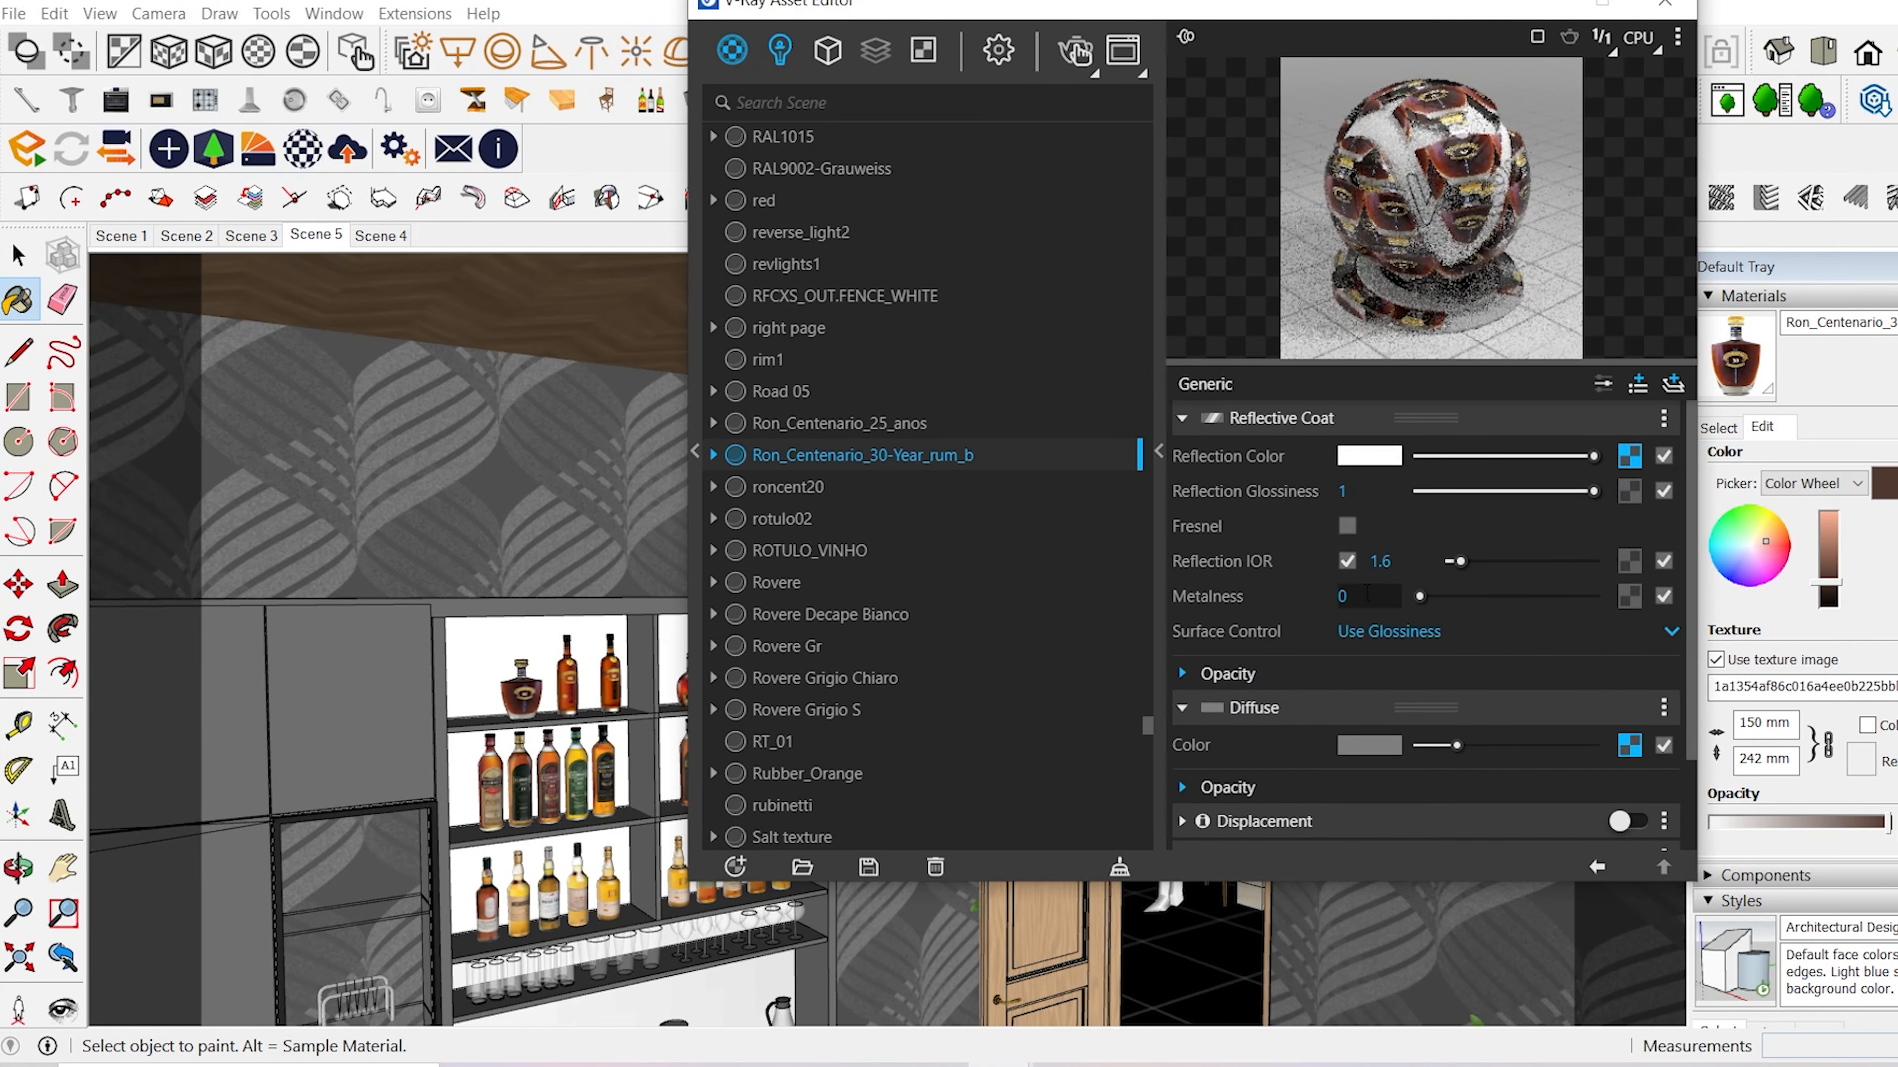
right_click(1627, 490)
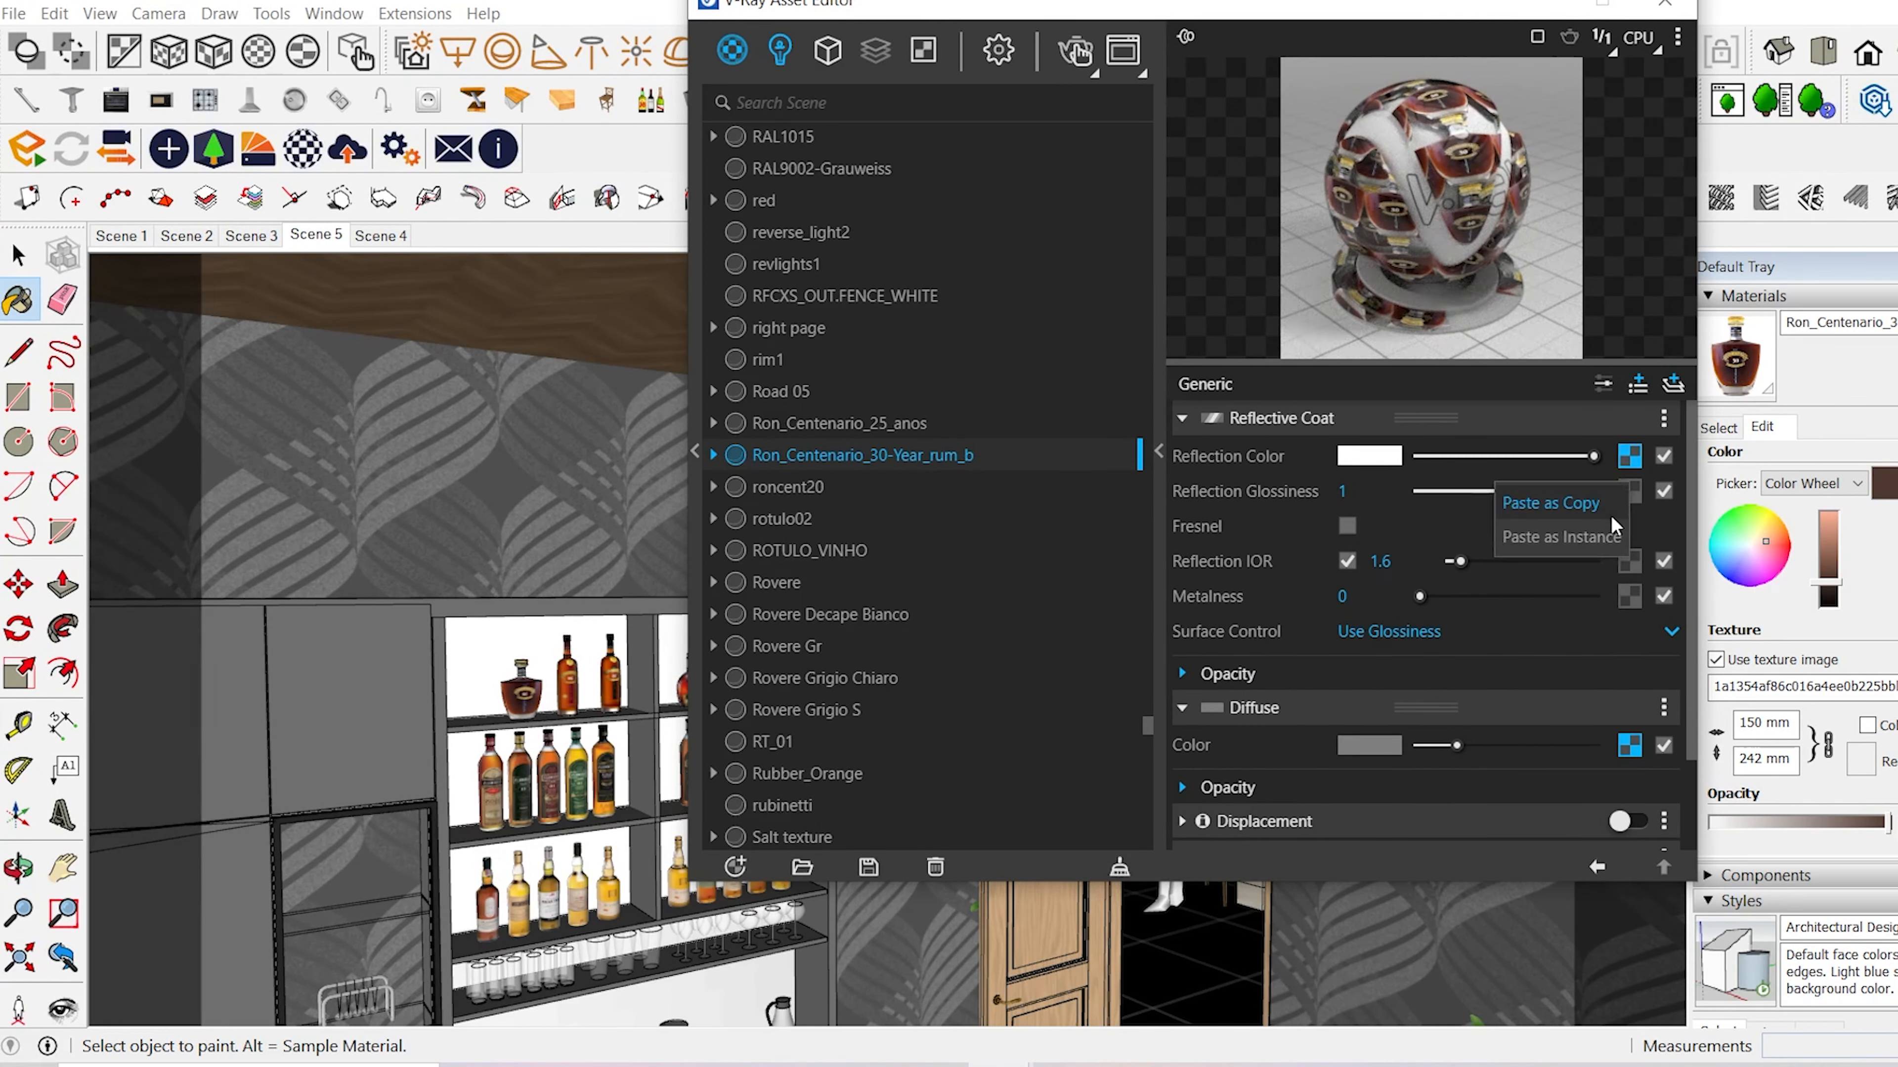
left_click(1612, 517)
- Save the Ron_Centenario_25_anos texture image from the viewer and add a Reflective Coat layer to that material
left_click(1731, 429)
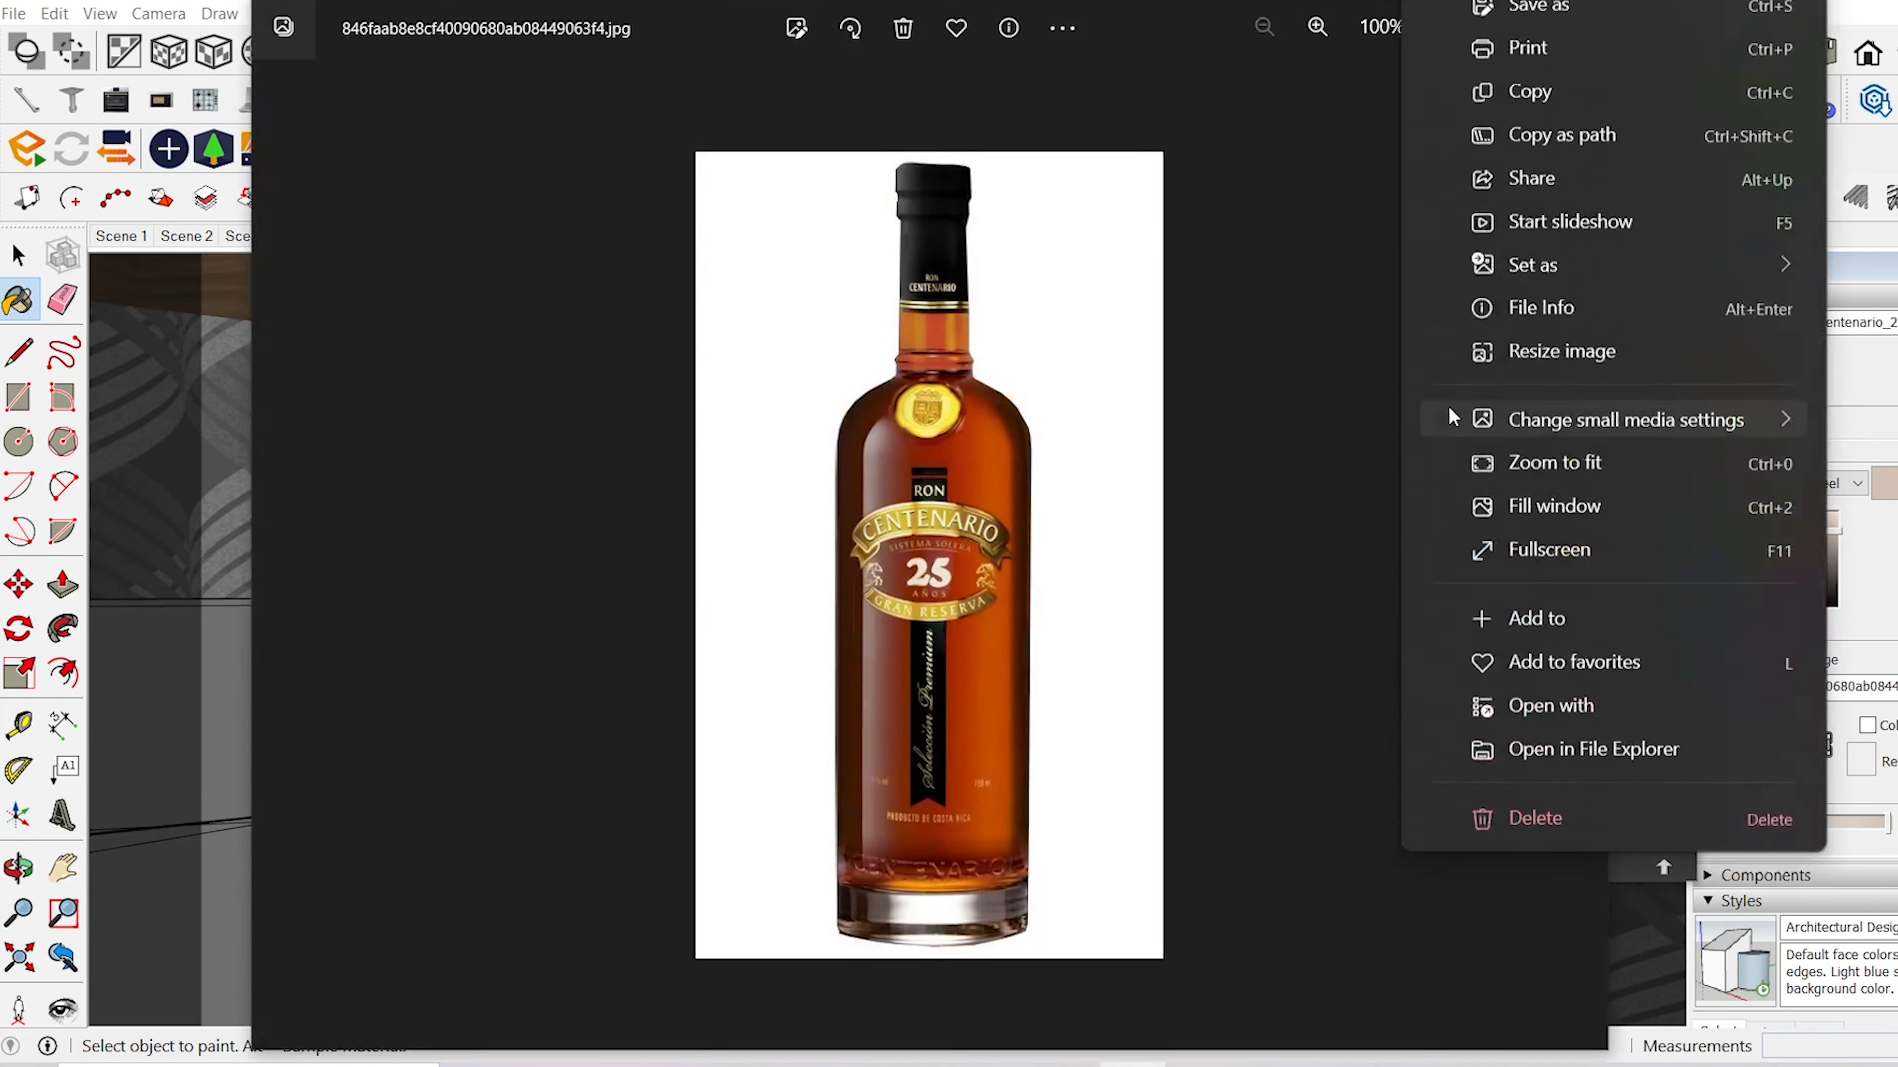
left_click(1537, 8)
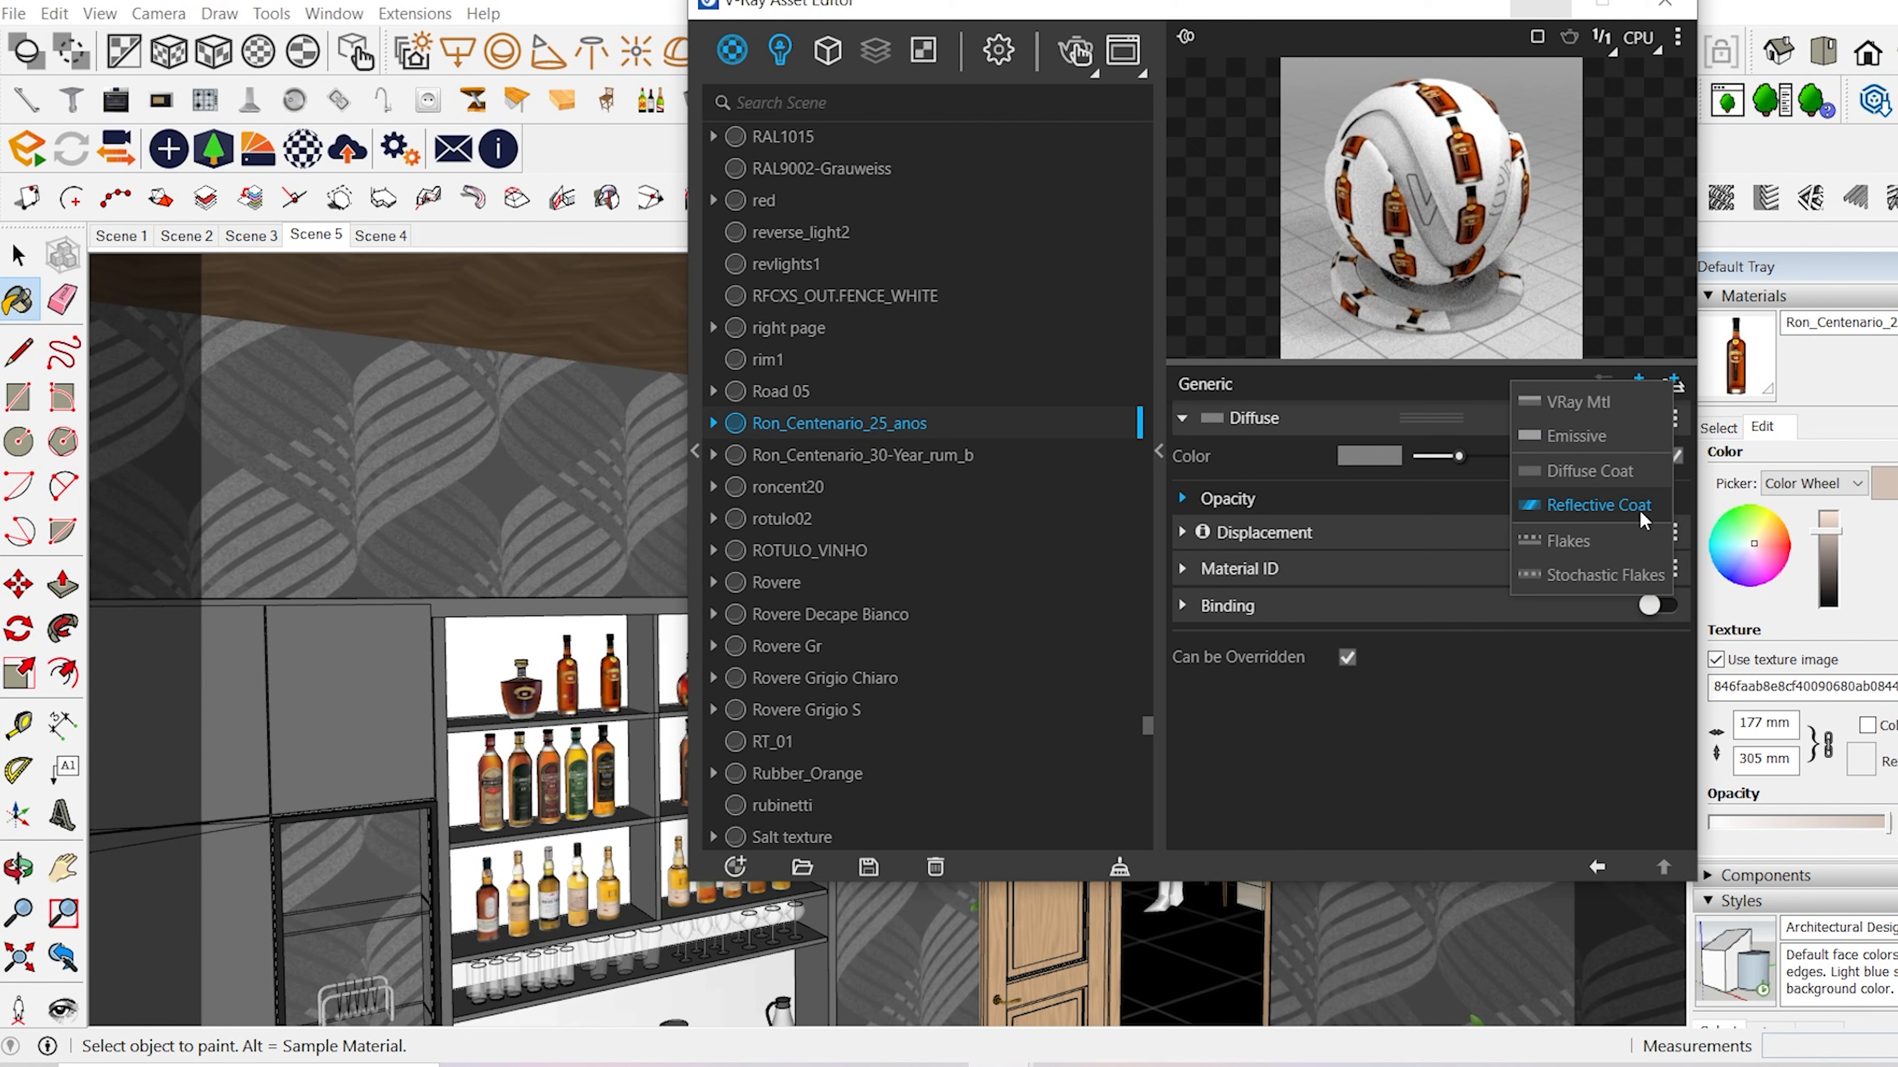
left_click(1641, 511)
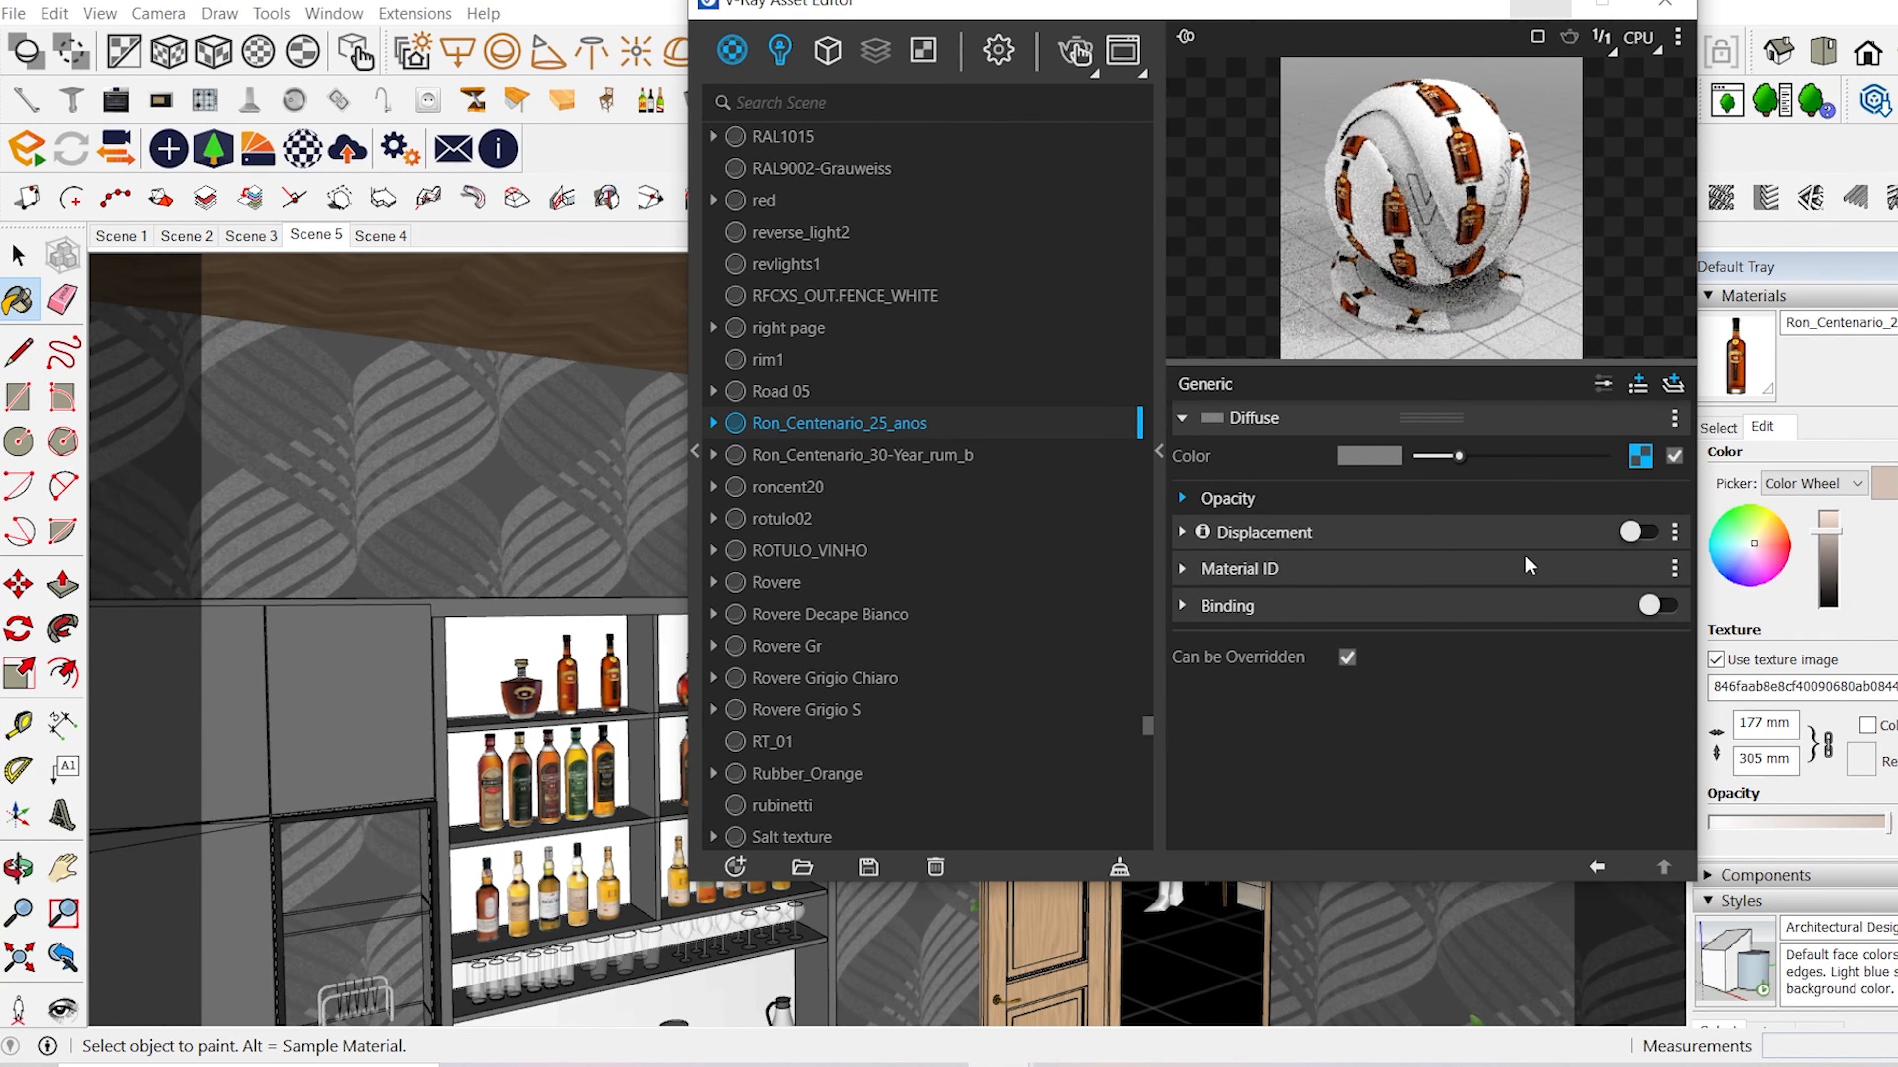
- Map the Ron_Centenario_25_anos coat's reflection colour with a slightly brightened Color Correction of the diffuse texture at saturation -1
right_click(1627, 747)
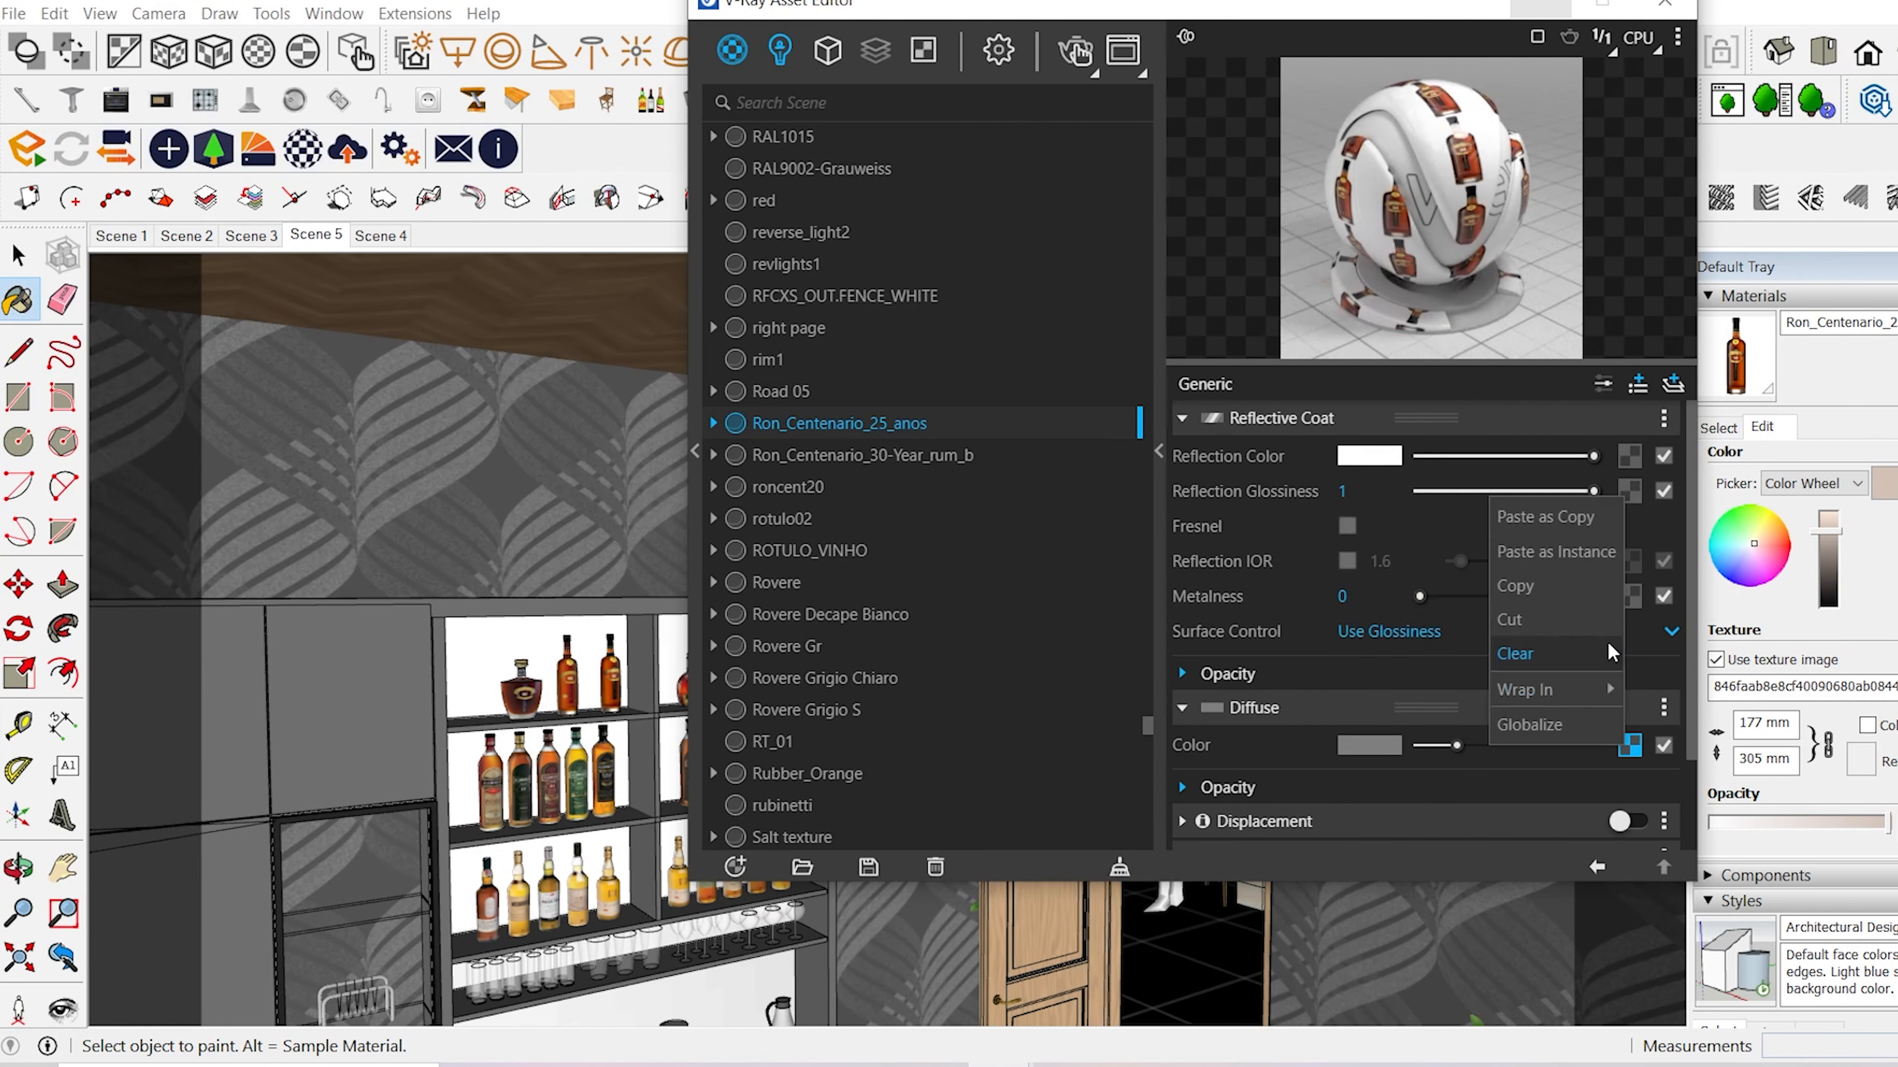
left_click(1610, 653)
left_click(1630, 457)
left_click(1512, 411)
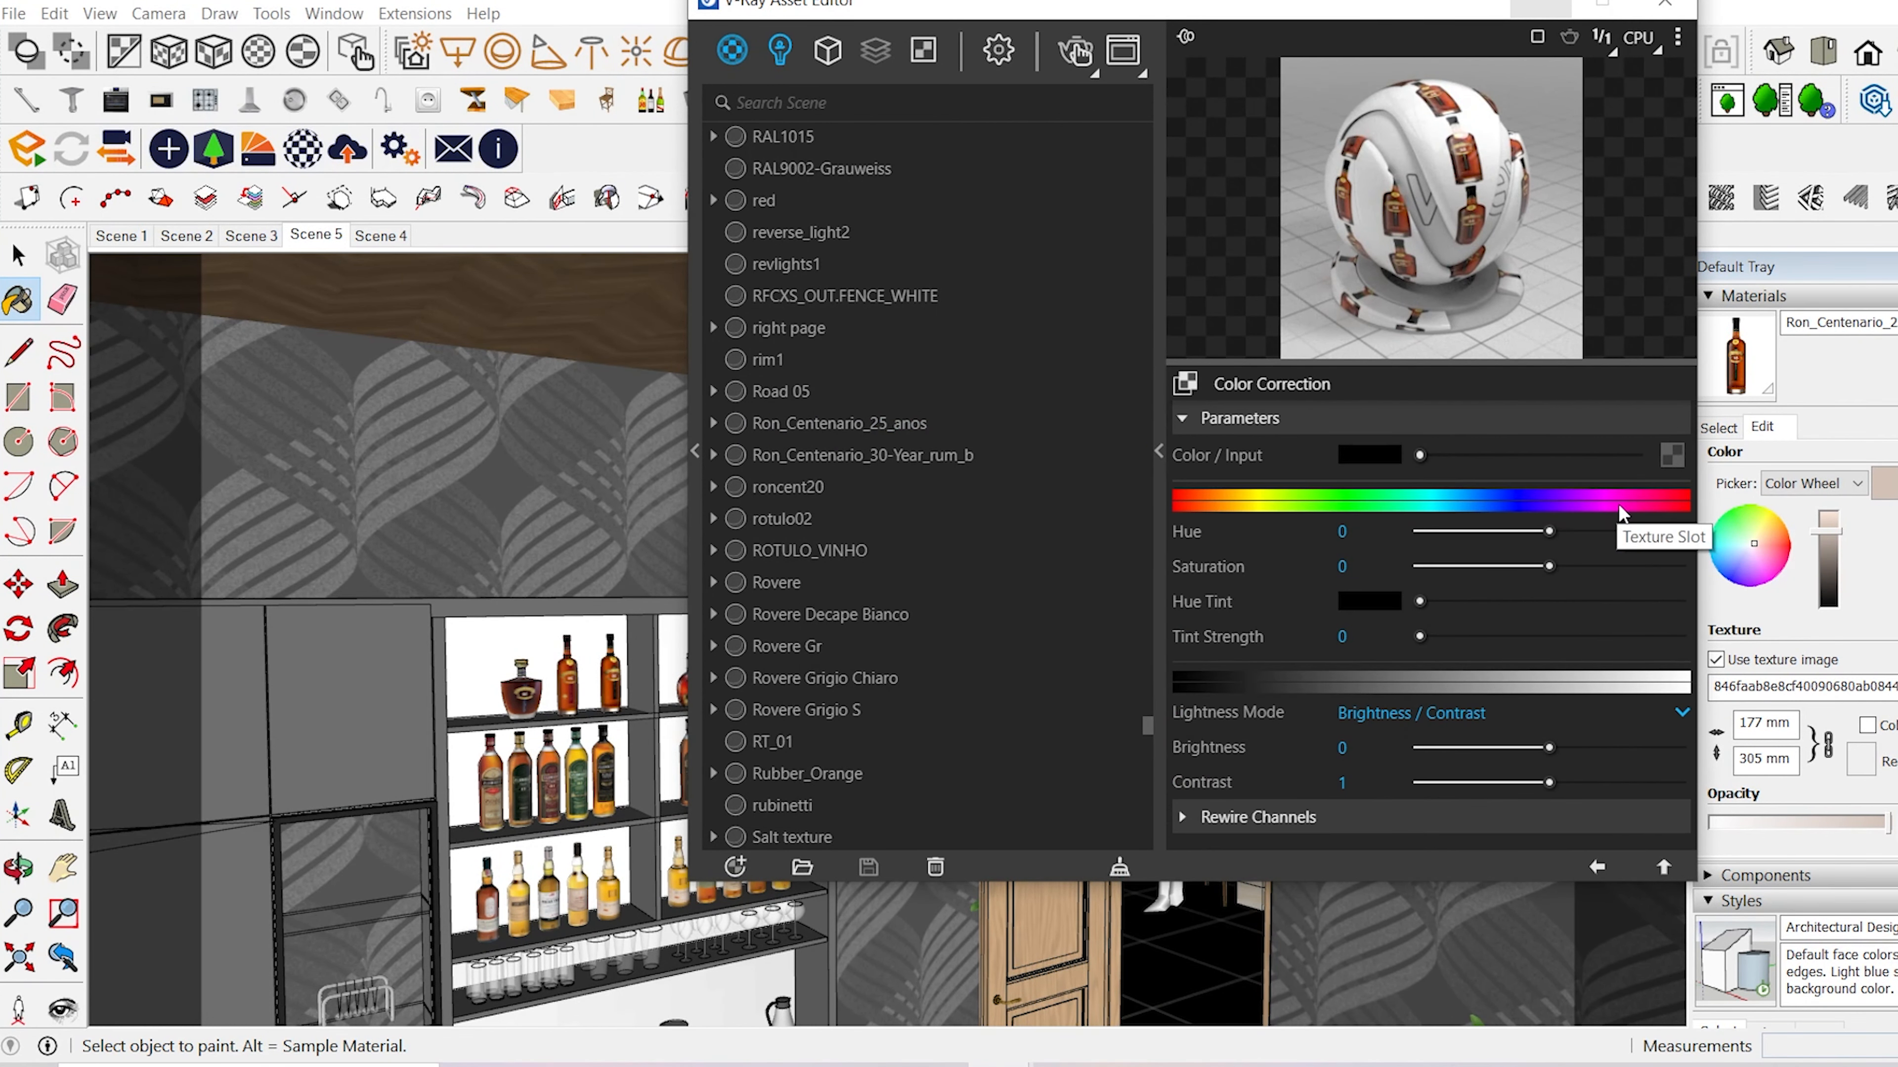
right_click(1670, 456)
left_click(1633, 475)
left_click_drag(1549, 567, 1419, 570)
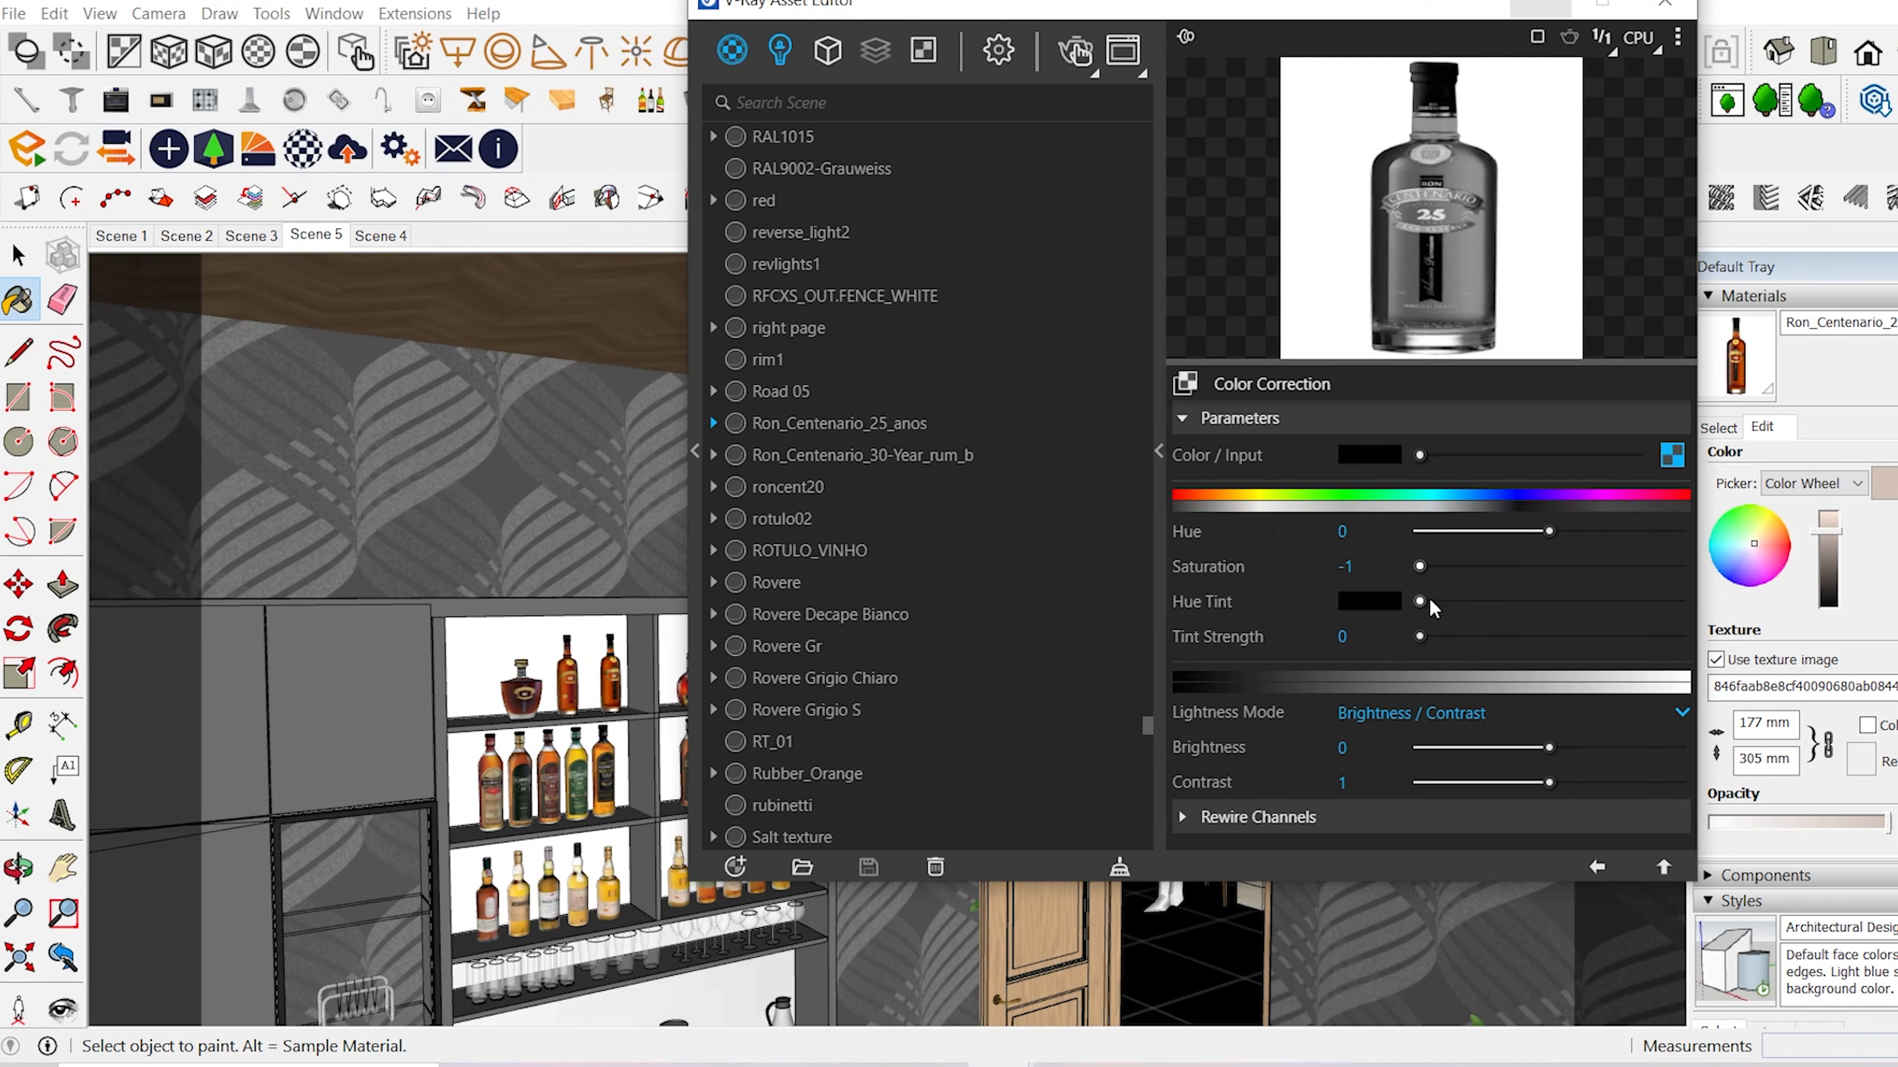
left_click_drag(1549, 747, 1577, 748)
left_click(1597, 868)
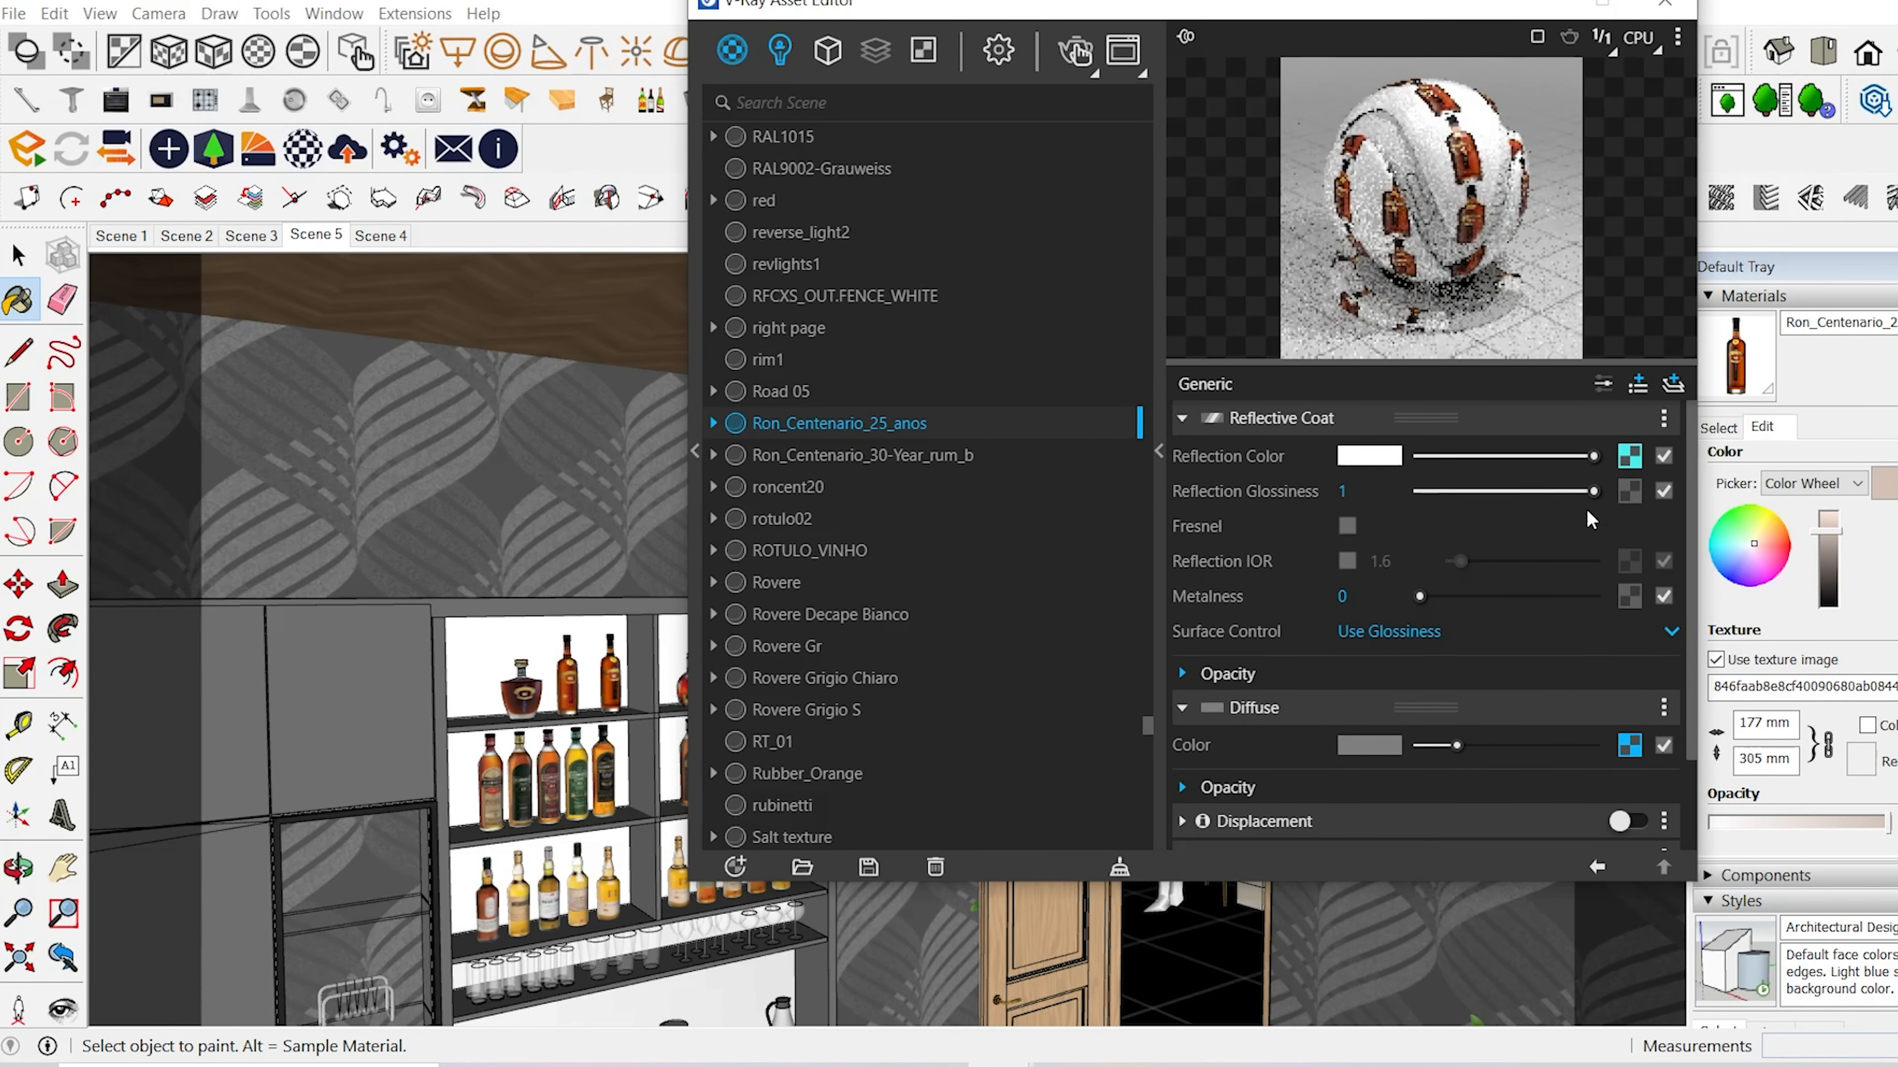
- Paste a copy of the diffuse texture into the Ron_Centenario_25_anos reflection glossiness and enable Reflection IOR
right_click(1629, 490)
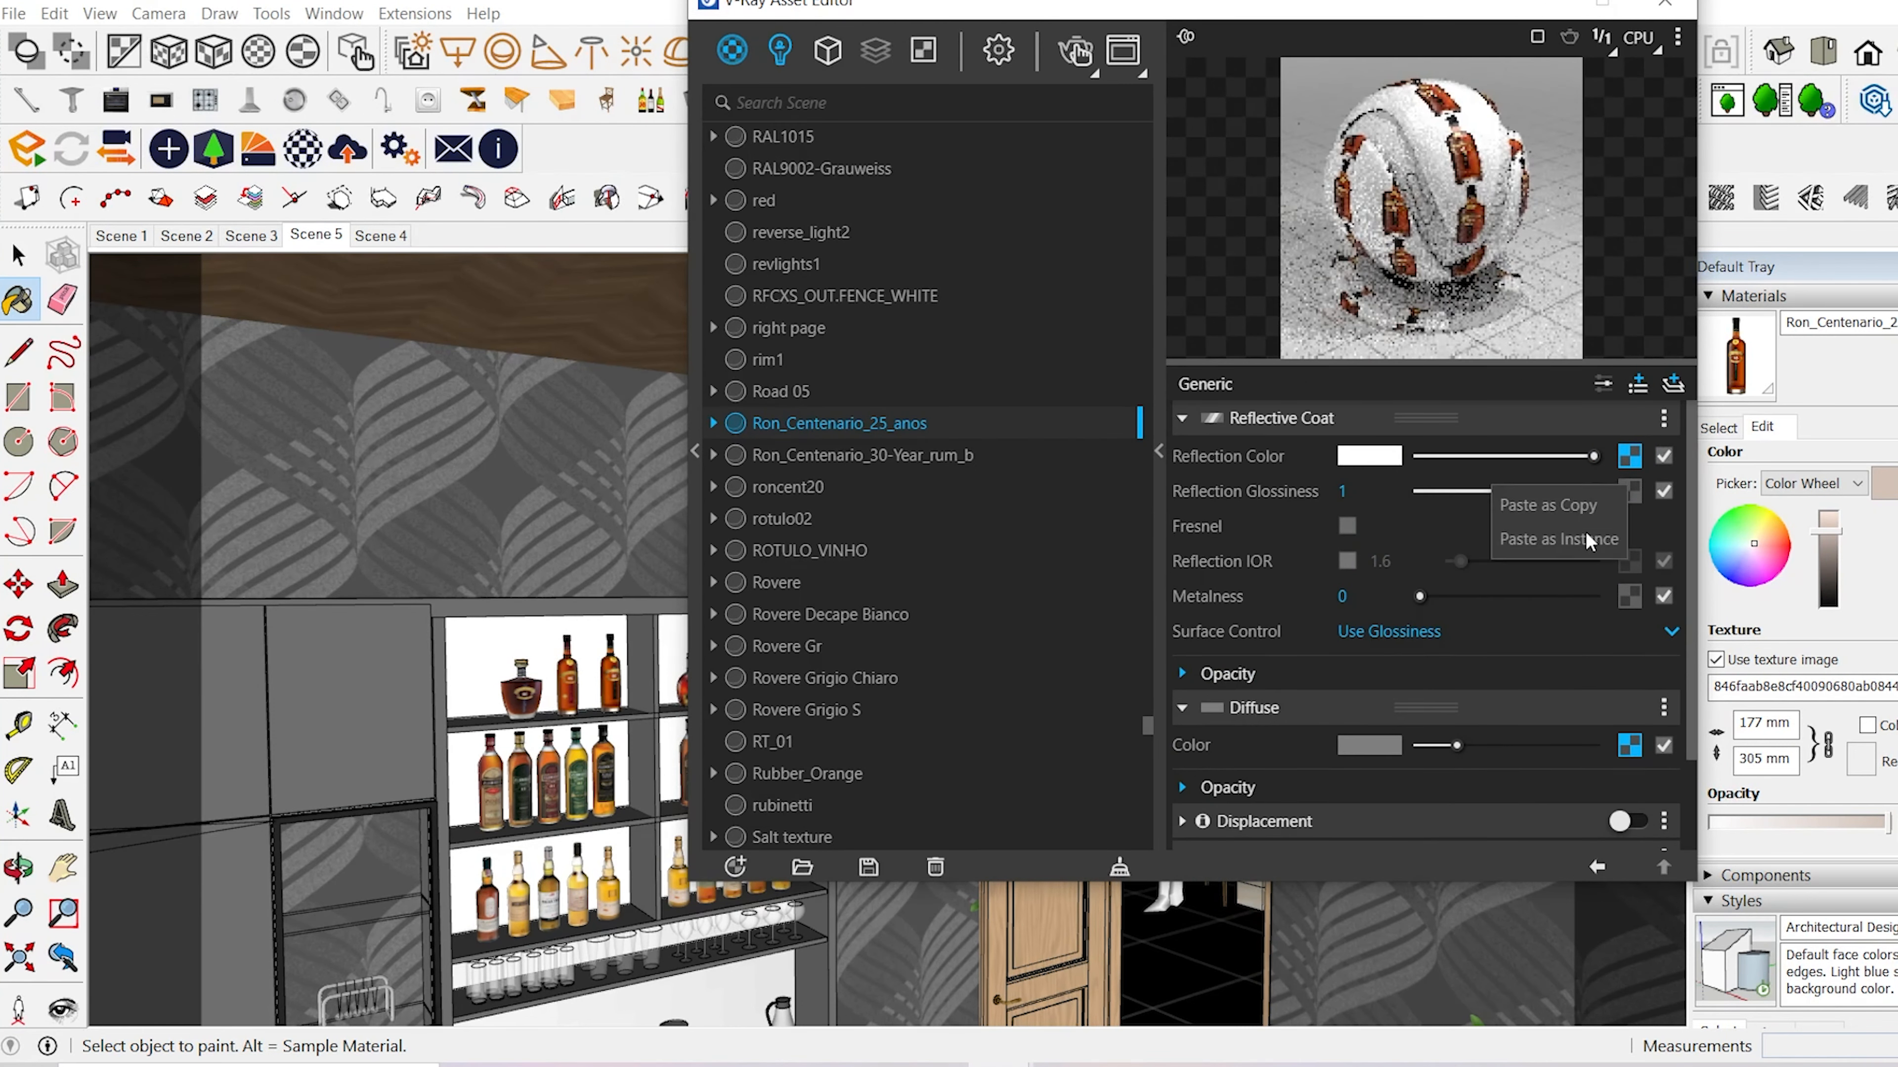
left_click(1589, 500)
left_click(1347, 560)
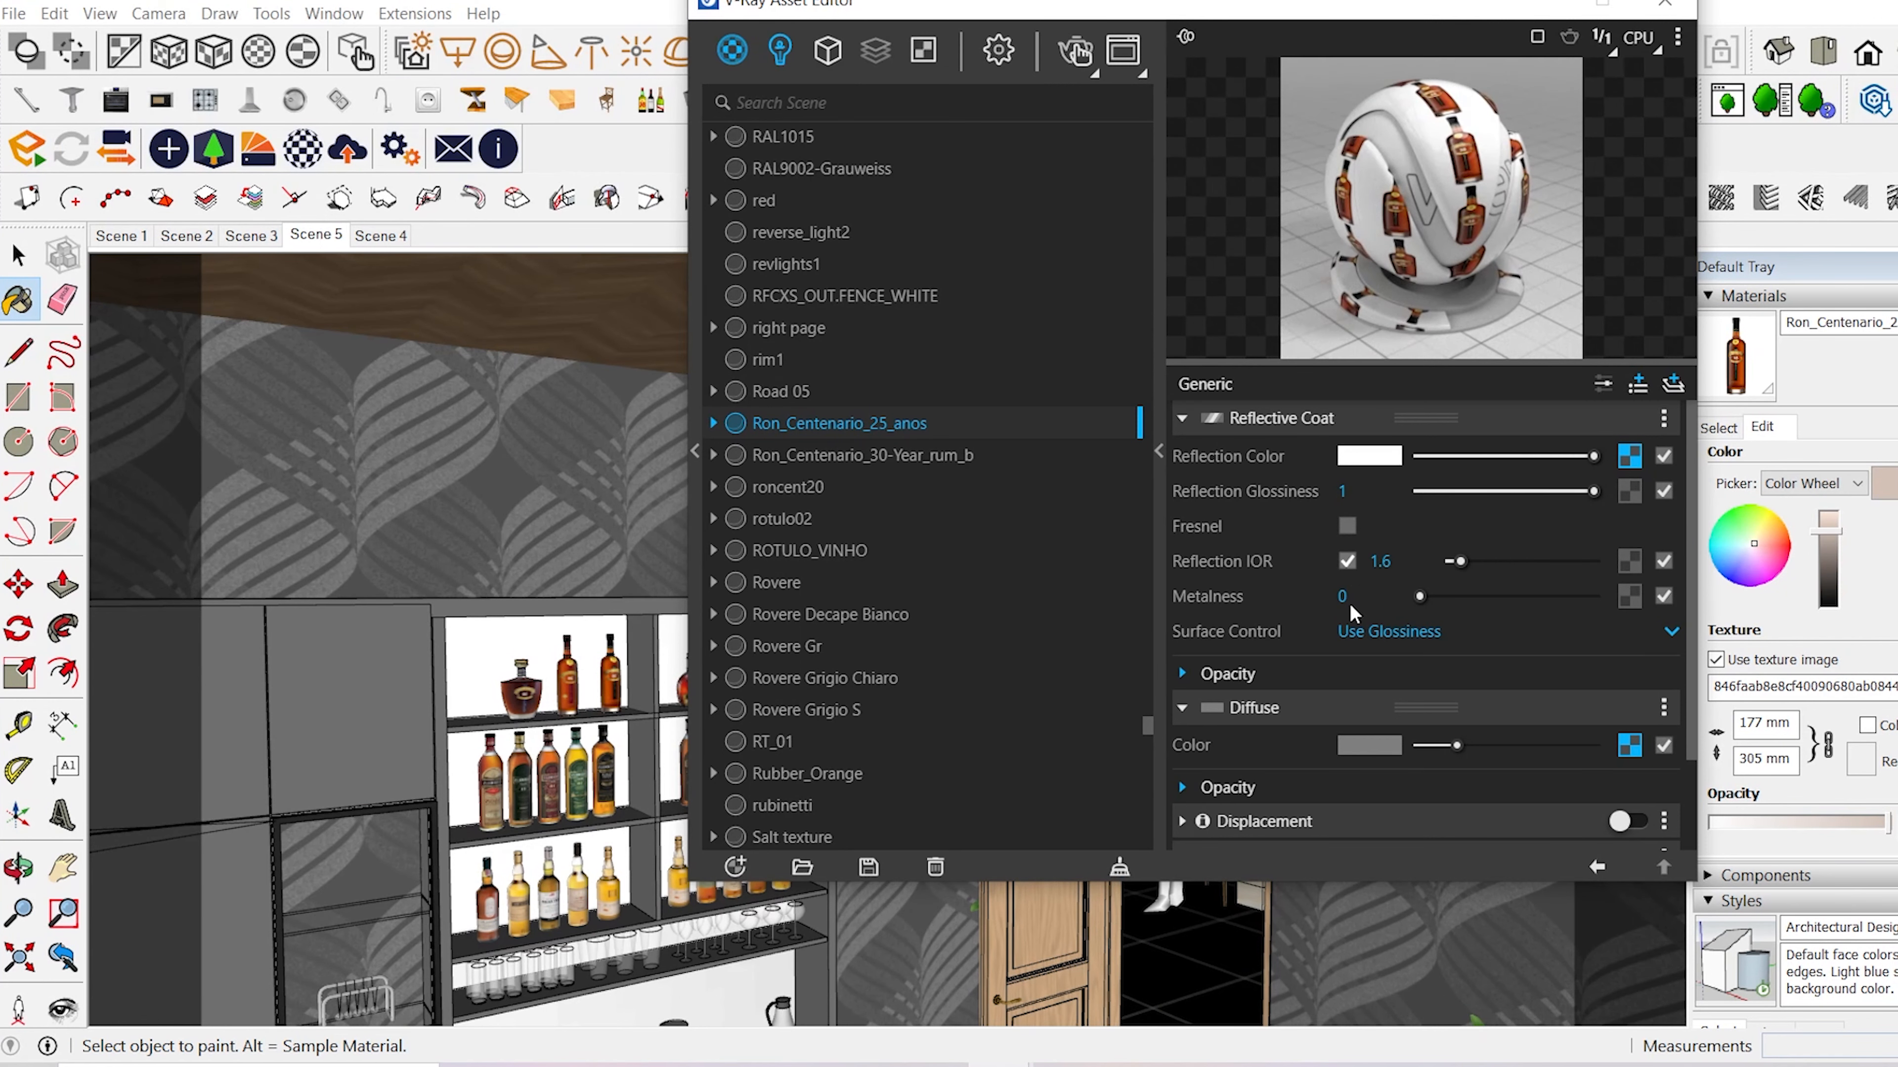
- Sample the Centenario bottle's material, open its texture image for saving, and relink the diffuse bitmap to the saved file
middle_click_drag(596, 684, 161, 818)
key("alt")
left_click(520, 733)
left_click(1638, 458)
left_click(1661, 457)
left_click(1762, 428)
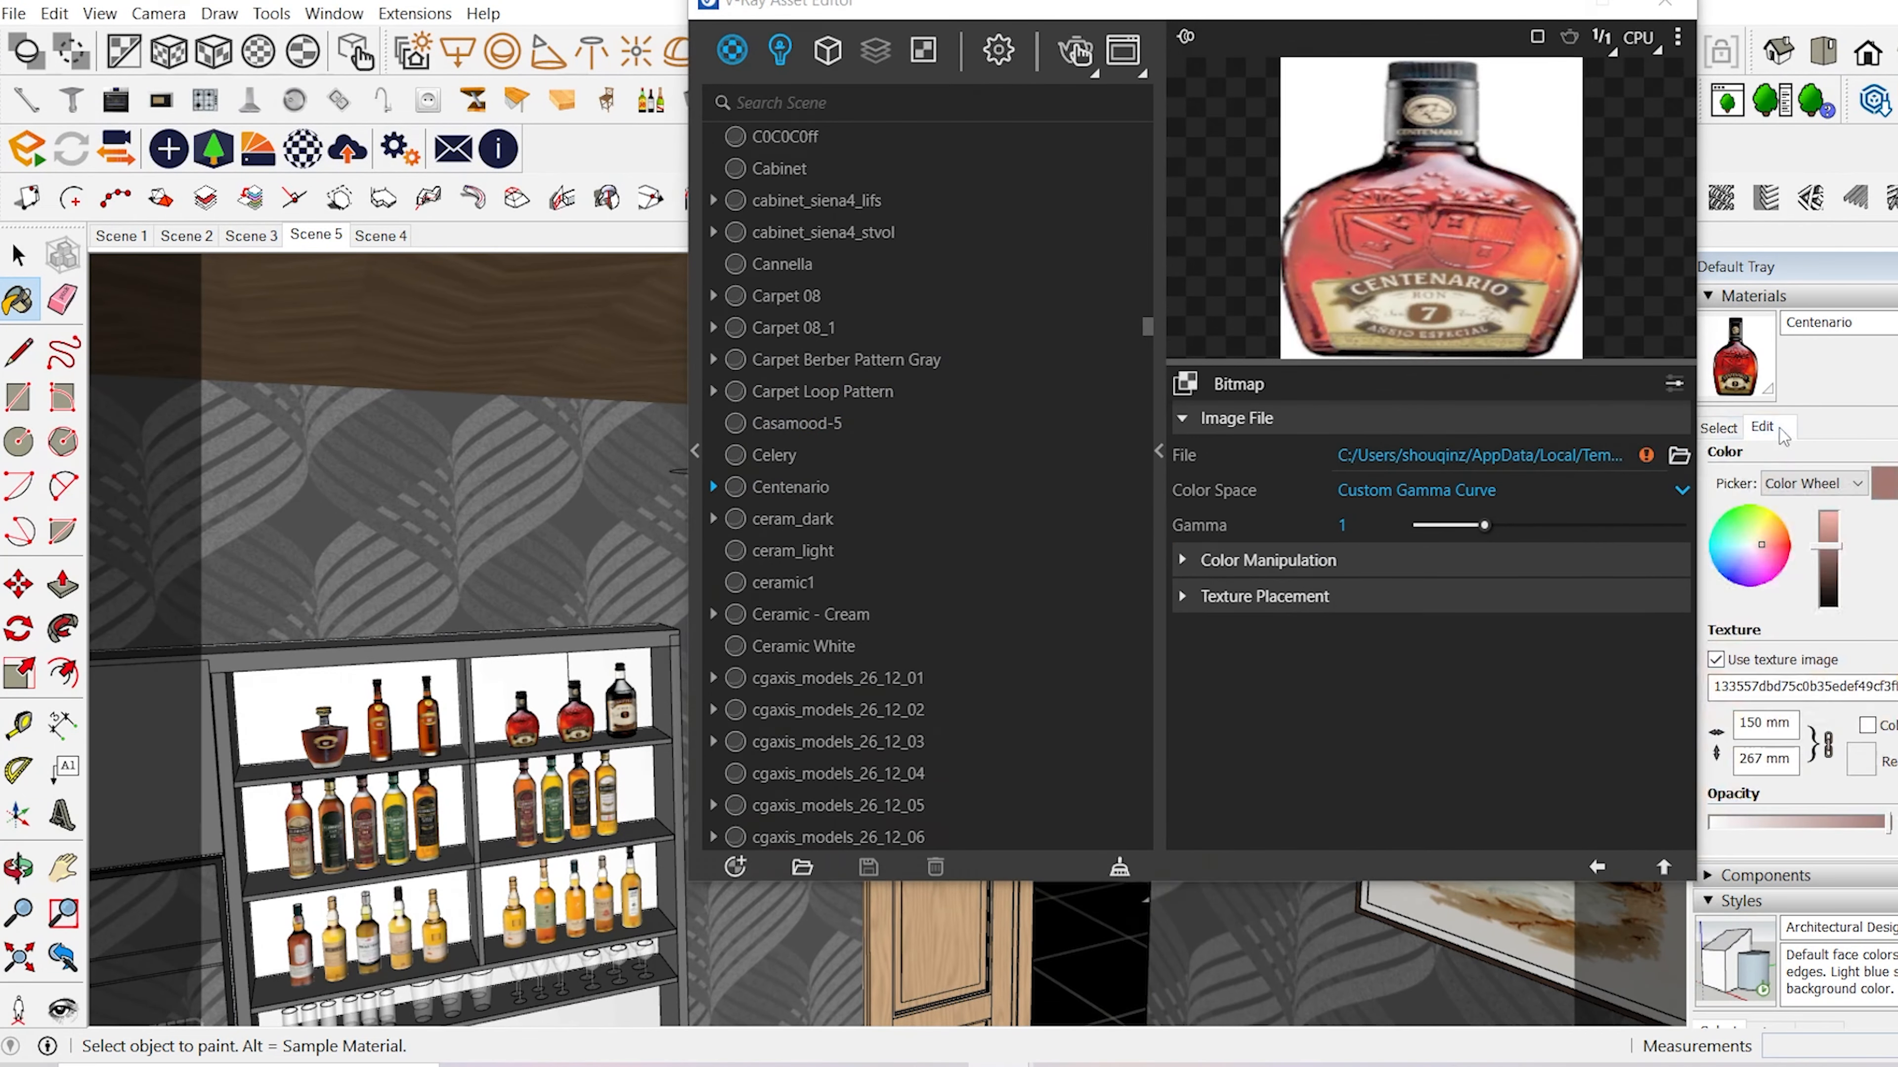
left_click(1896, 660)
left_click(1606, 3)
left_click(1679, 456)
left_click(1484, 611)
left_click(1662, 867)
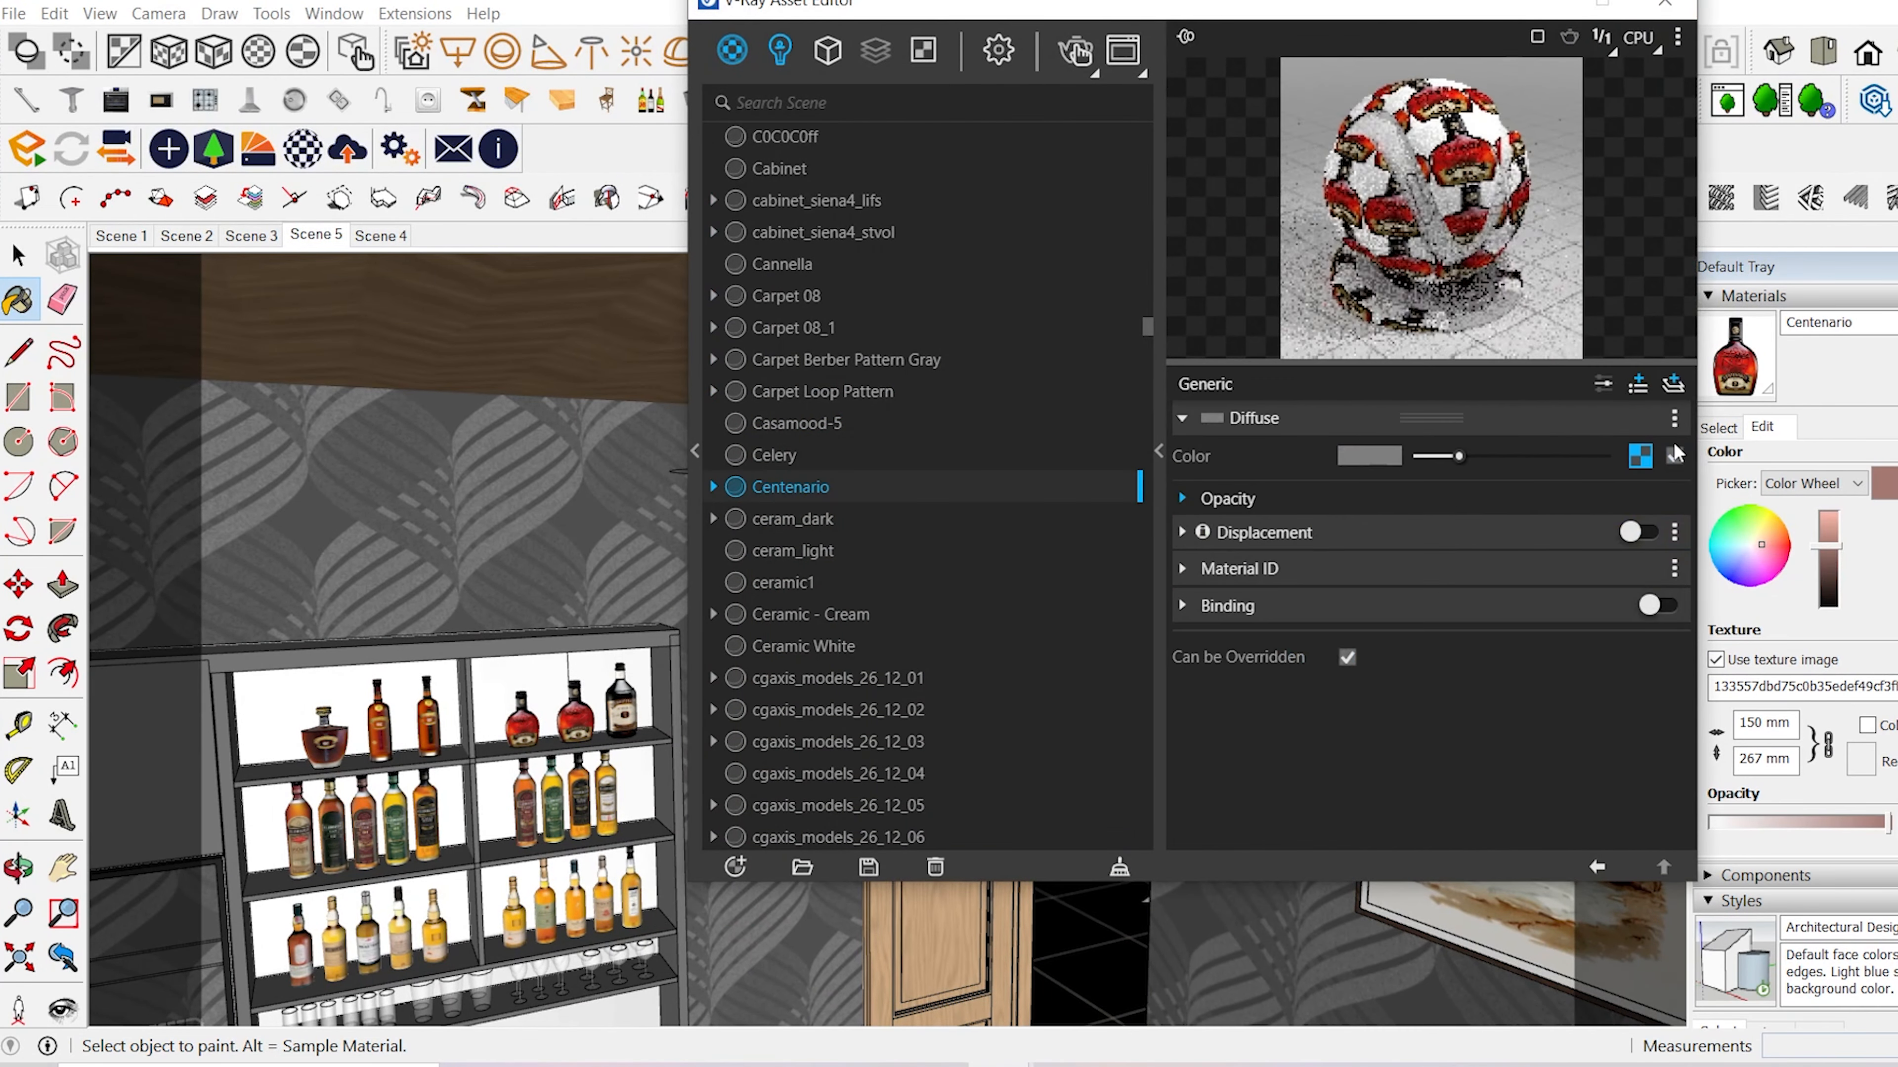
- Add a Reflective Coat to Centenario and map its reflection colour with a Color Correction of the diffuse texture, saturation -1, brightness 0.278
right_click(1641, 456)
left_click(1568, 397)
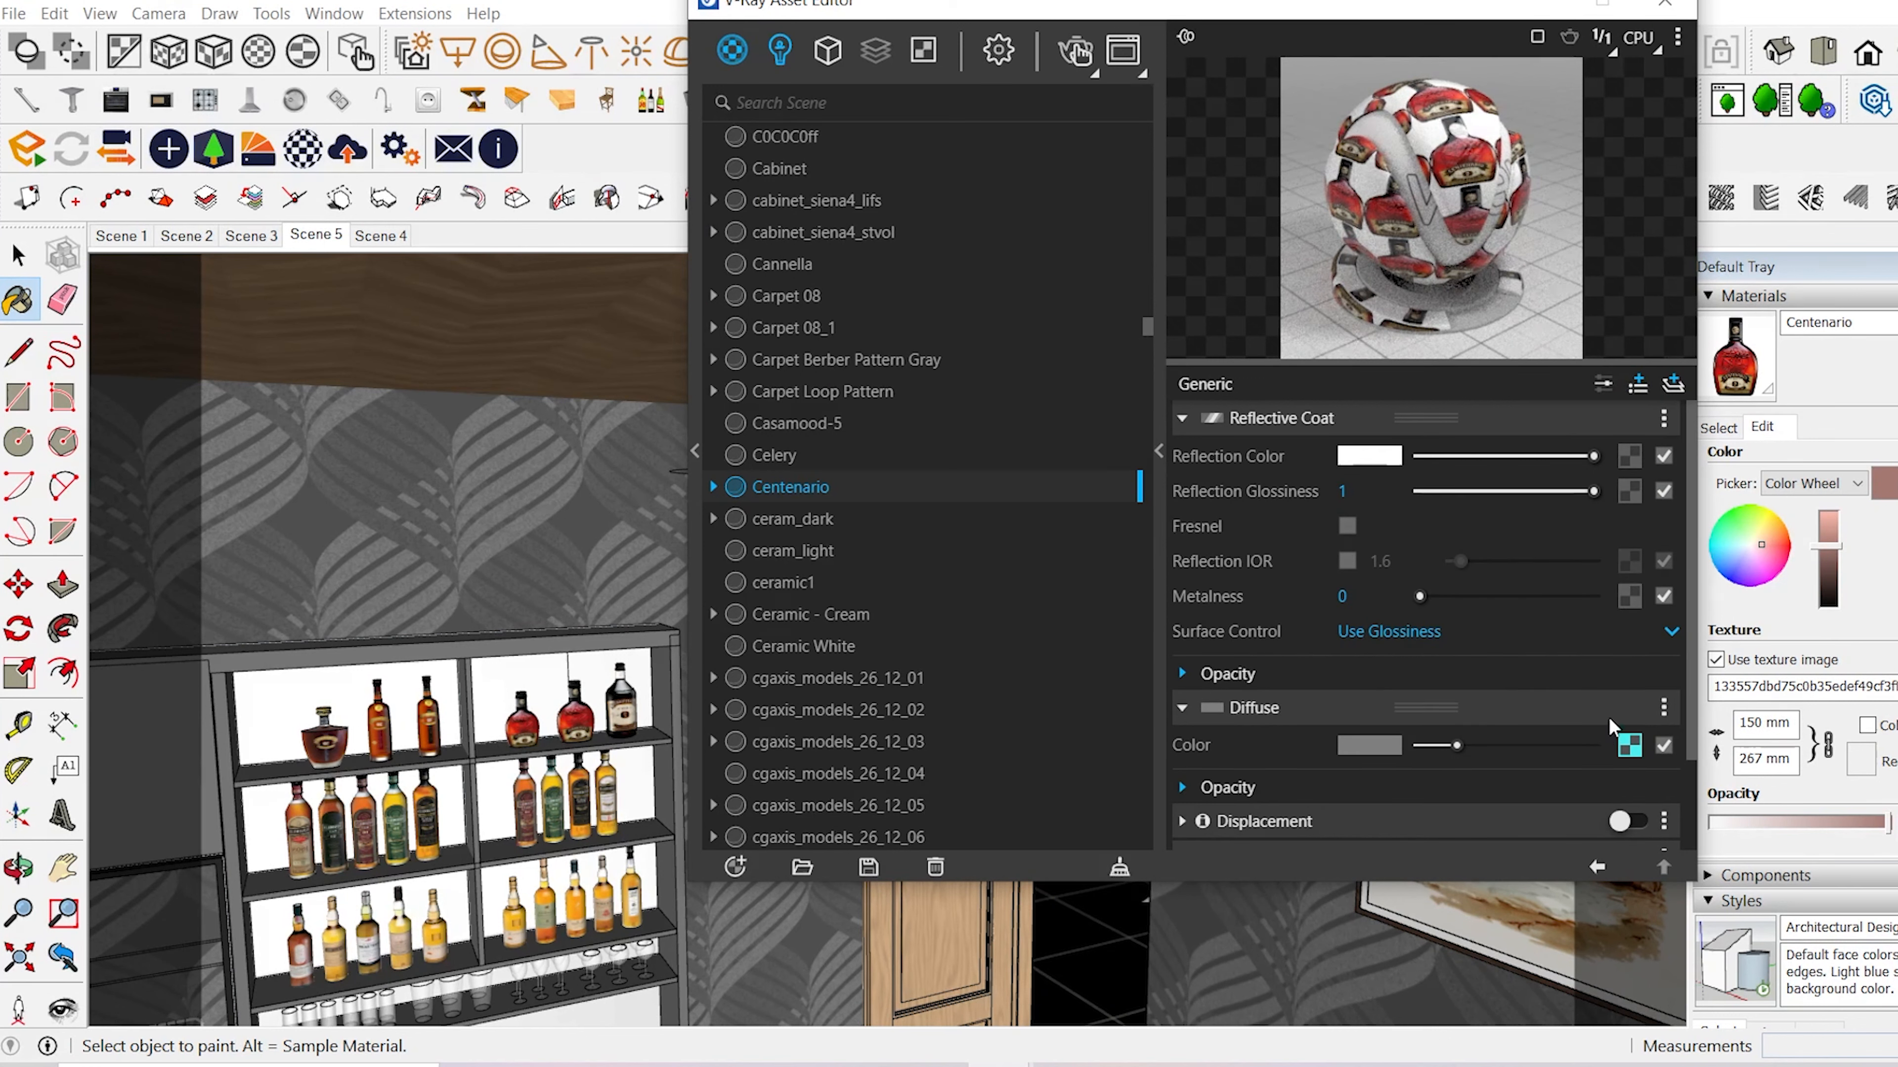
right_click(1631, 746)
left_click(1563, 594)
left_click(1631, 451)
left_click(1651, 608)
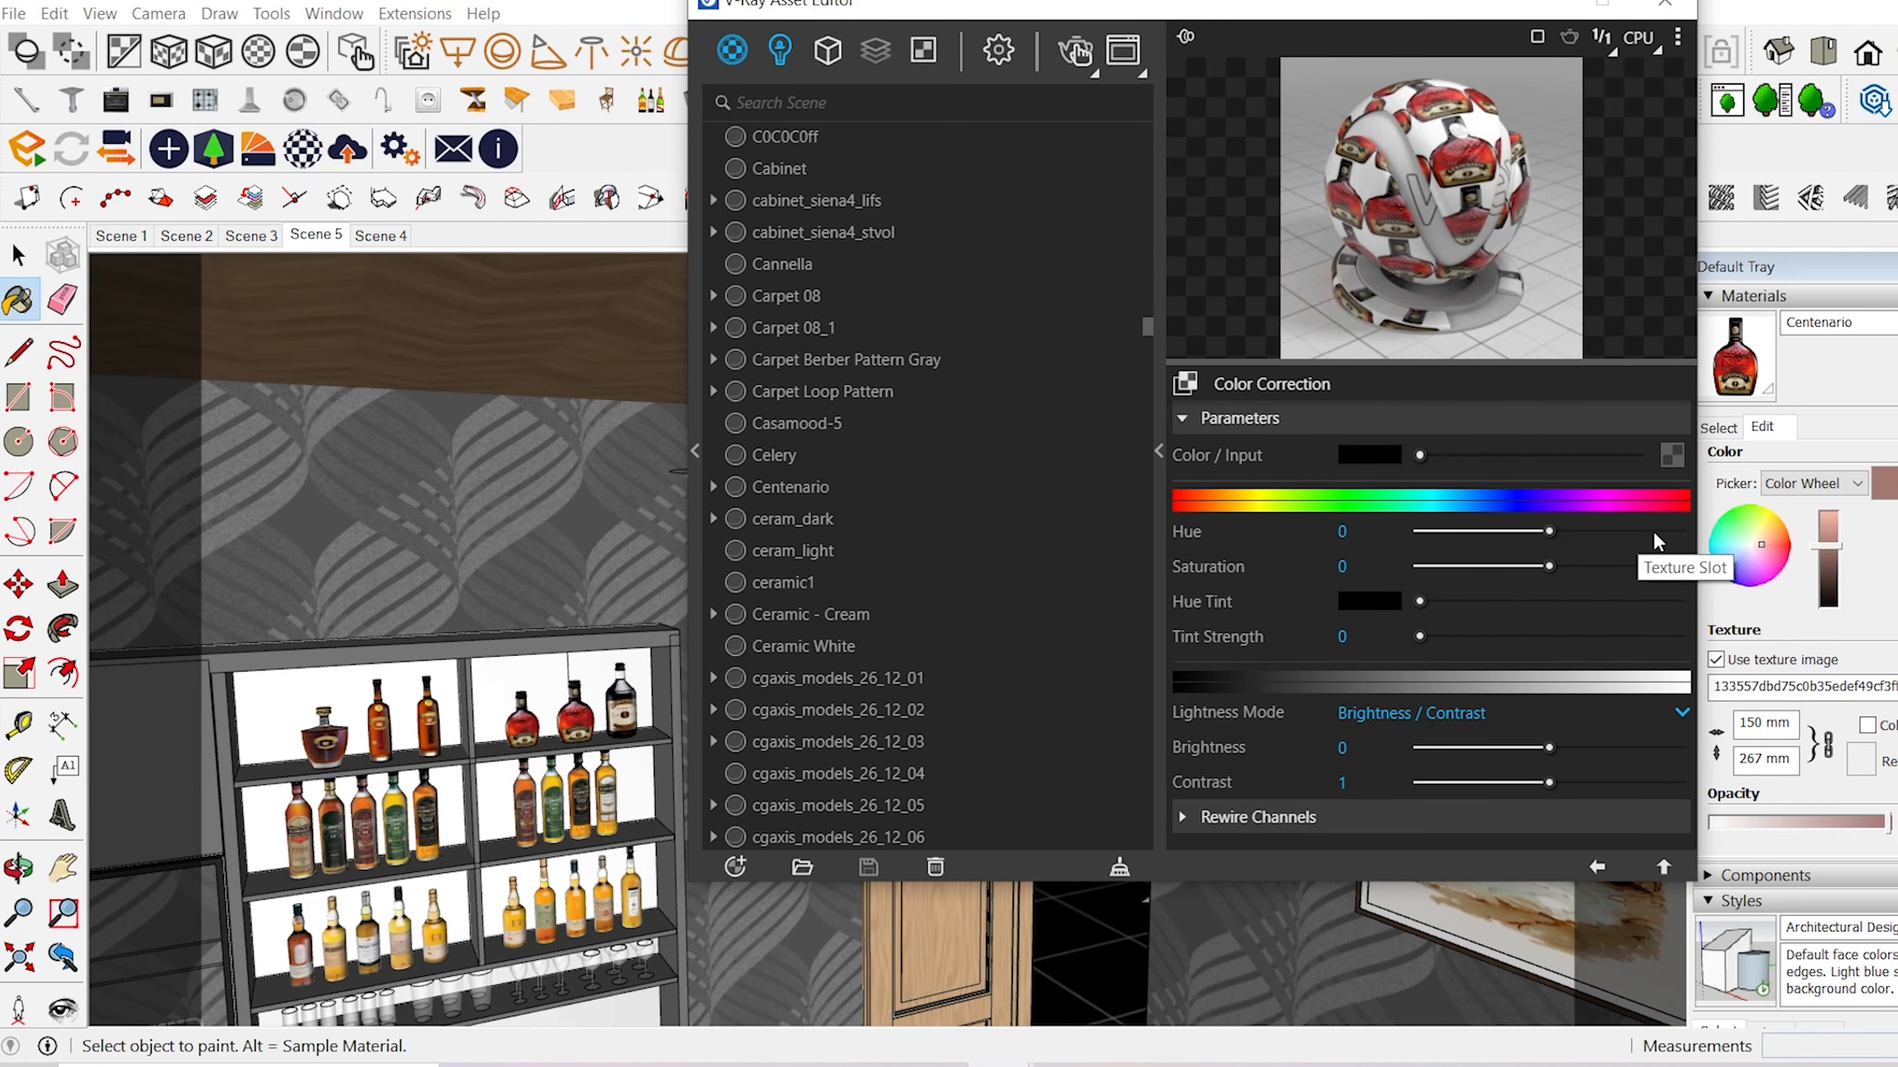
right_click(1670, 452)
left_click(1600, 486)
left_click_drag(1548, 567, 1414, 568)
left_click_drag(1549, 749, 1585, 756)
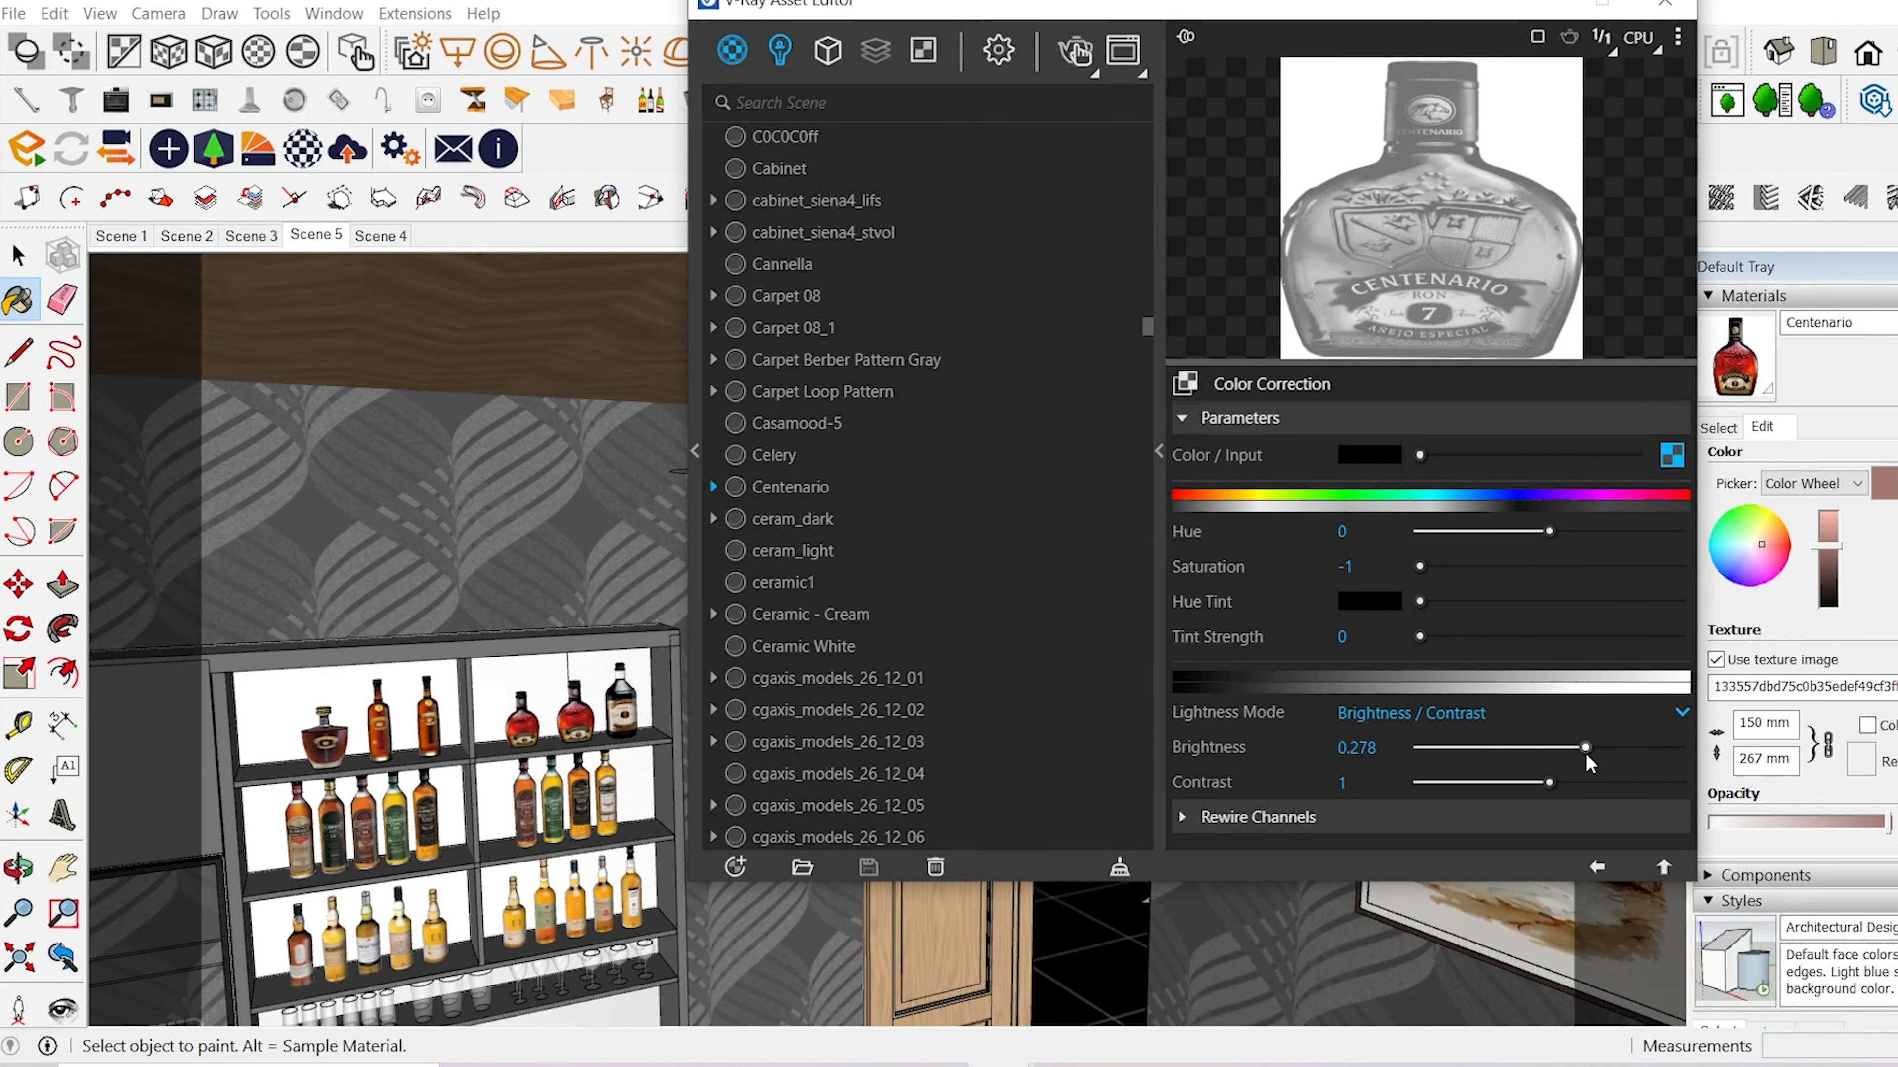
- Paste a copy of the diffuse texture into the Centenario coat's reflection glossiness and enable Reflection IOR at 1.6
left_click(1596, 867)
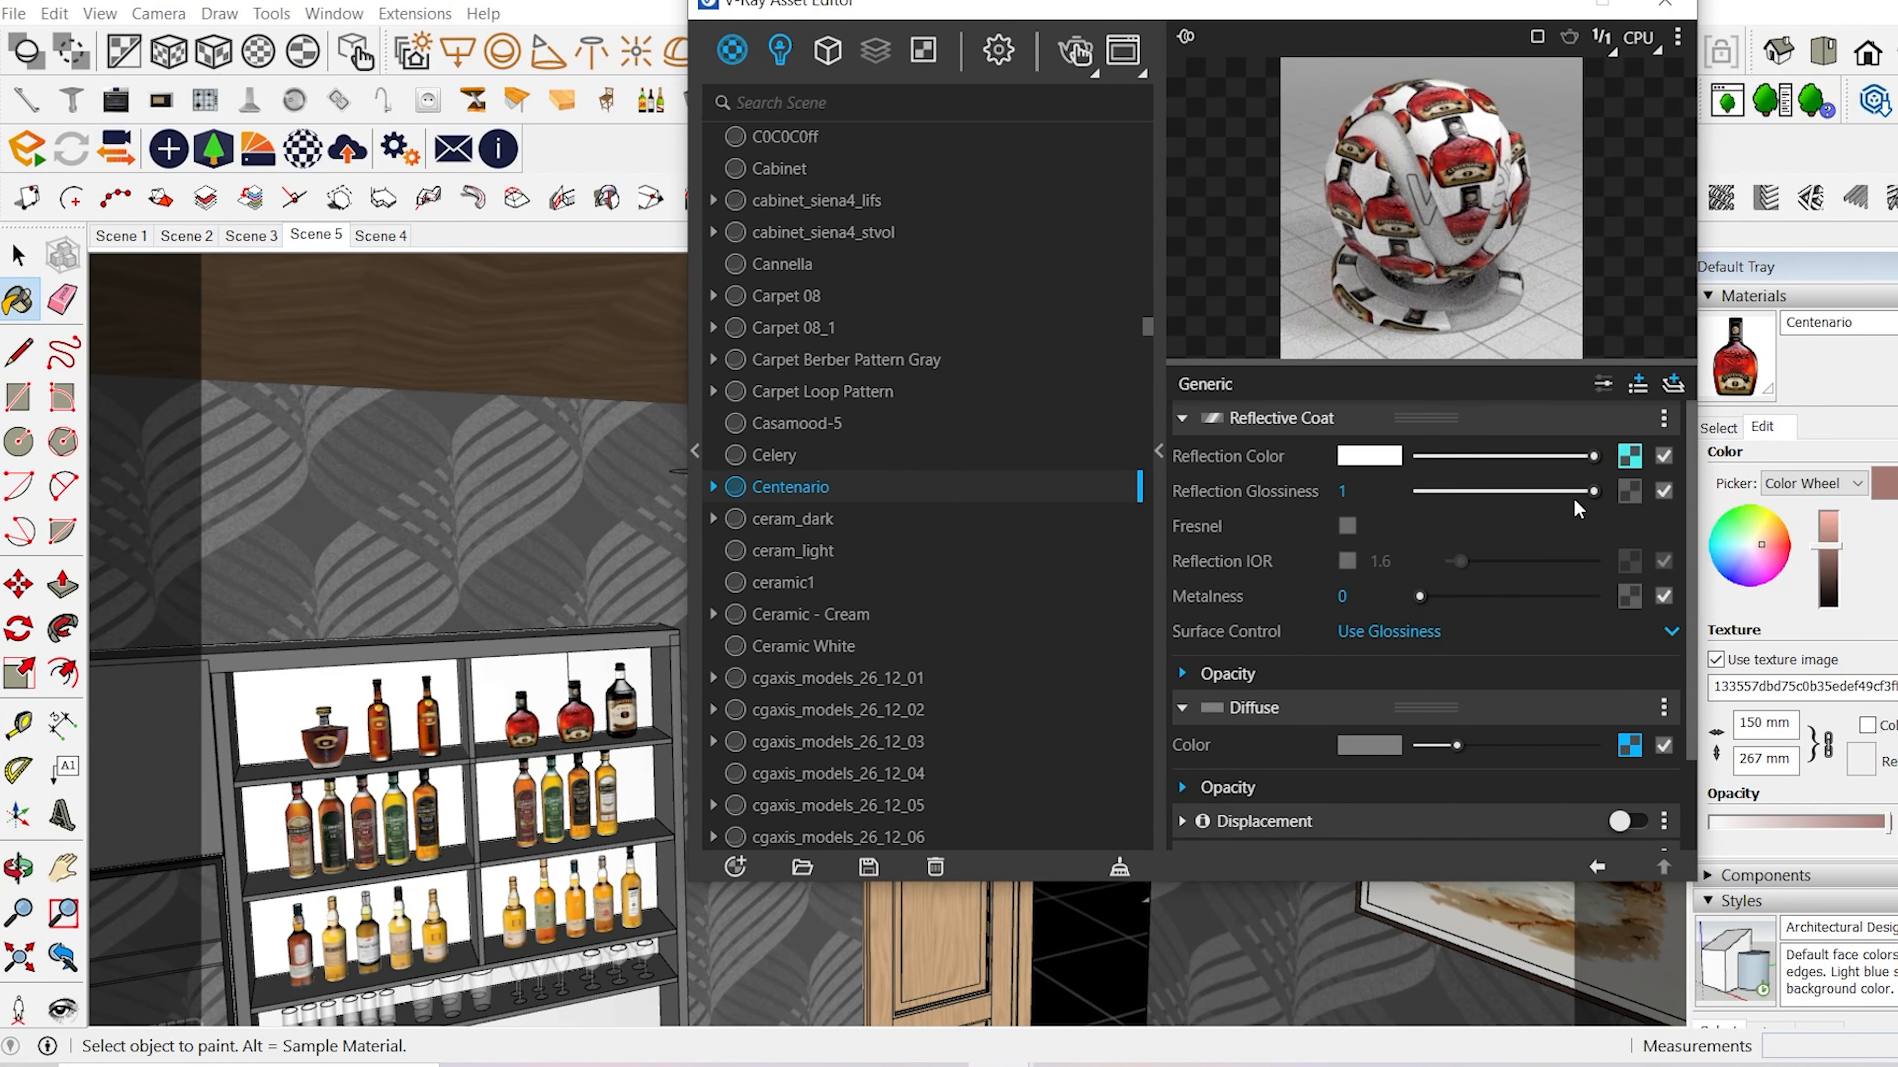
right_click(1618, 490)
left_click(1347, 561)
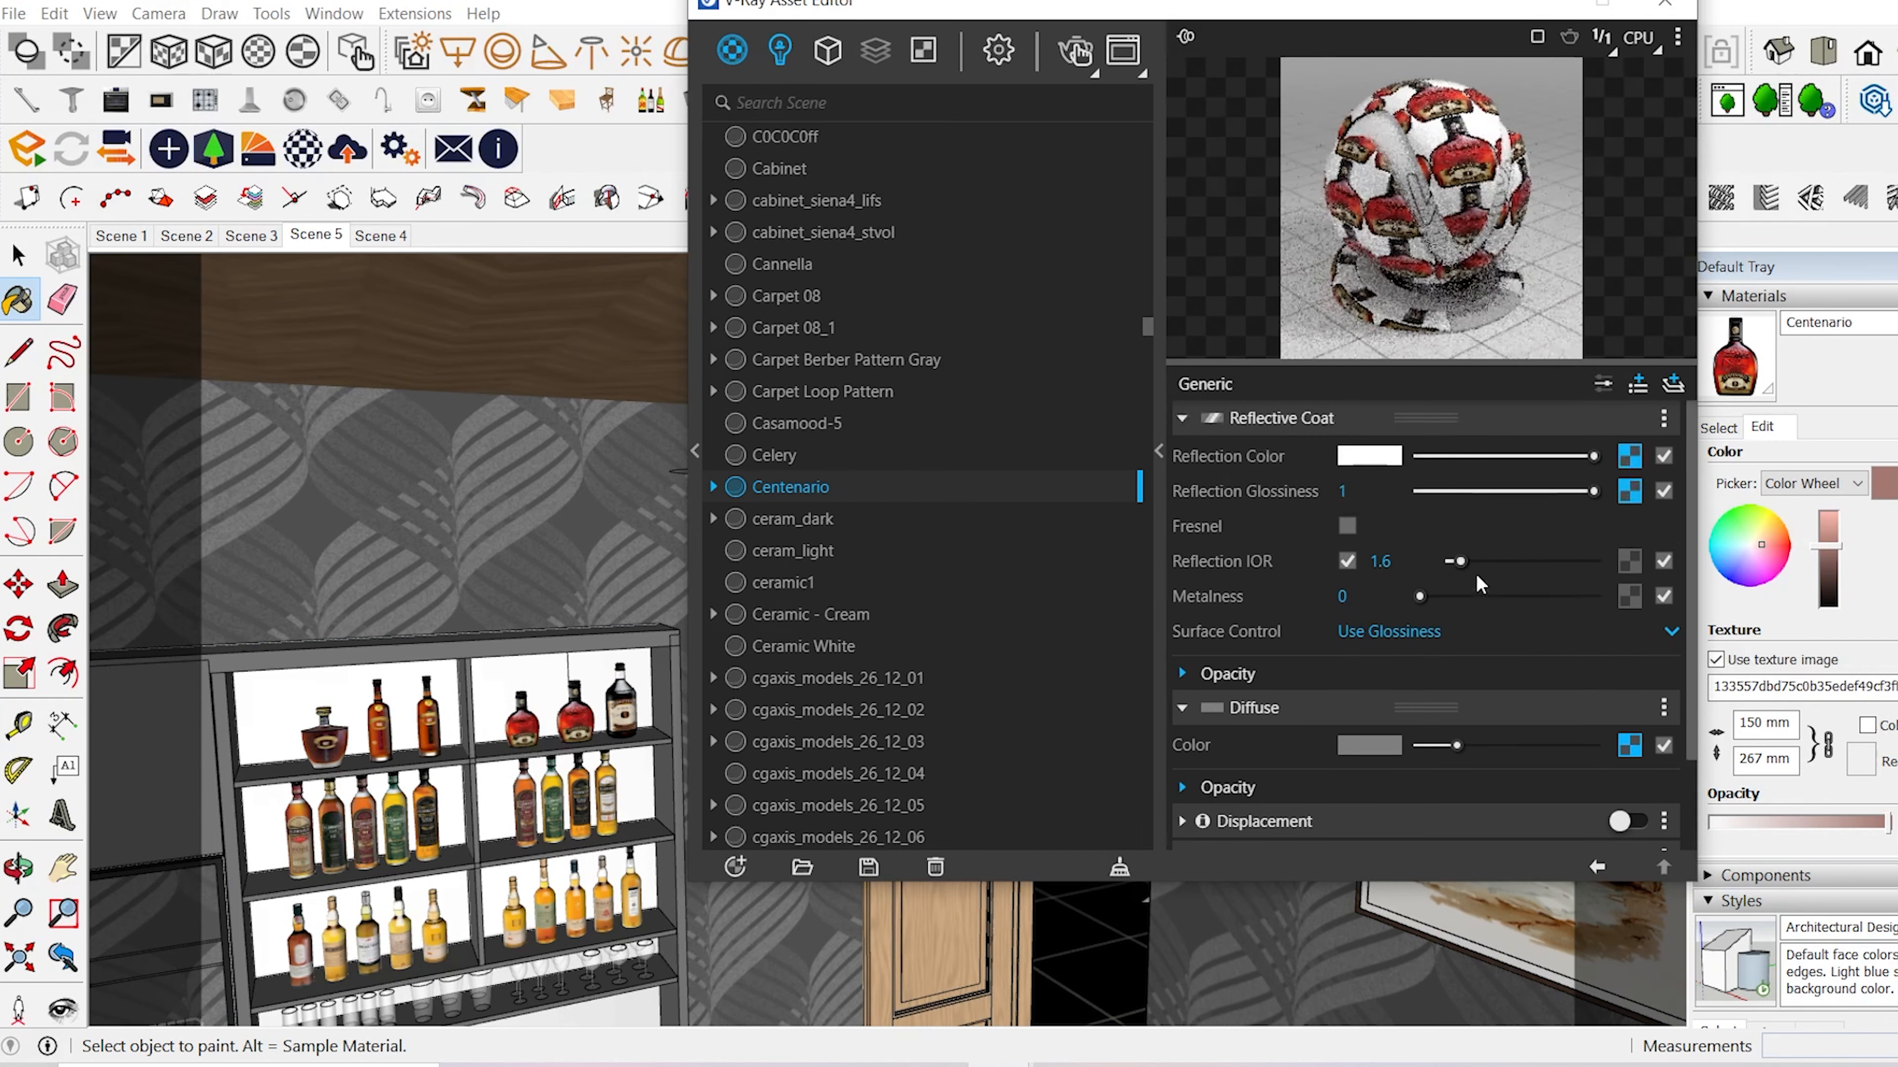
- Sample the Galonera bottle's material, relink its diffuse bitmap to the image in Saved Pictures, and add a Reflective Coat layer
left_click(20, 300)
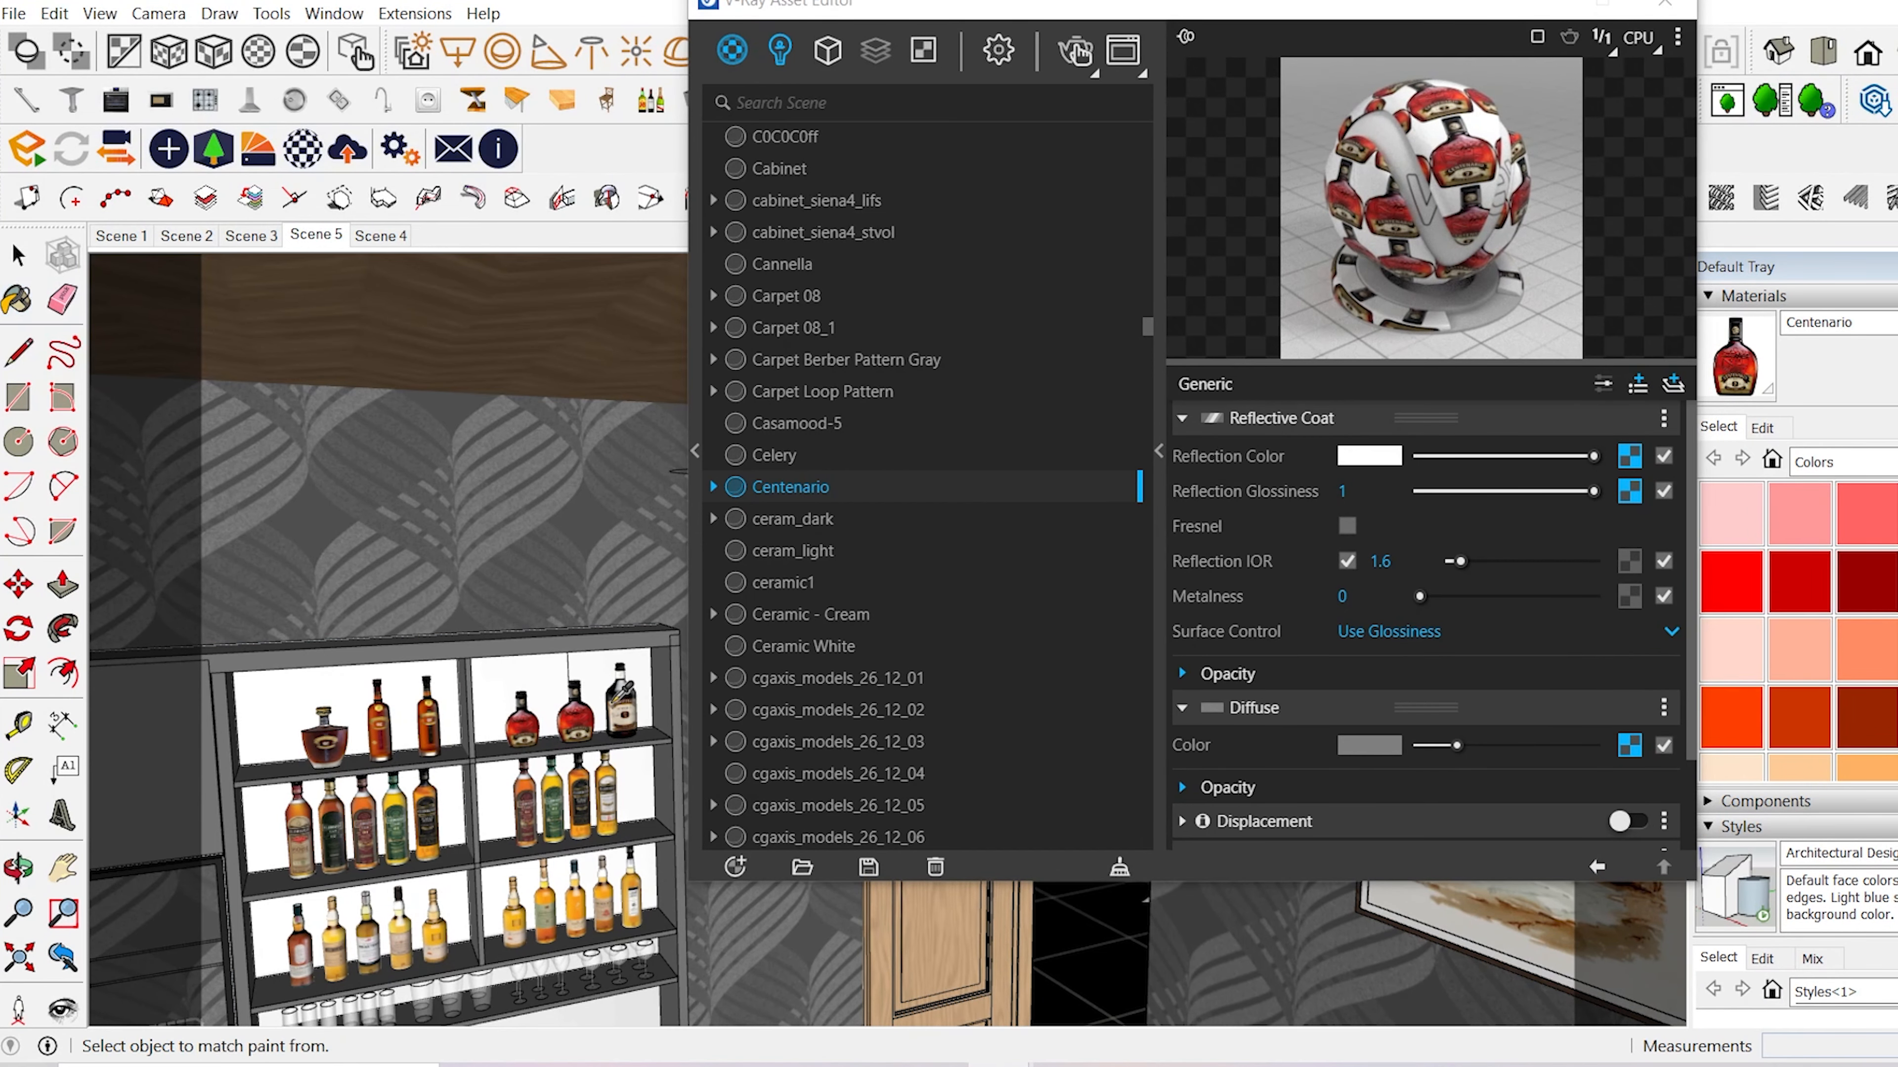
left_click(1629, 447)
left_click(1262, 11)
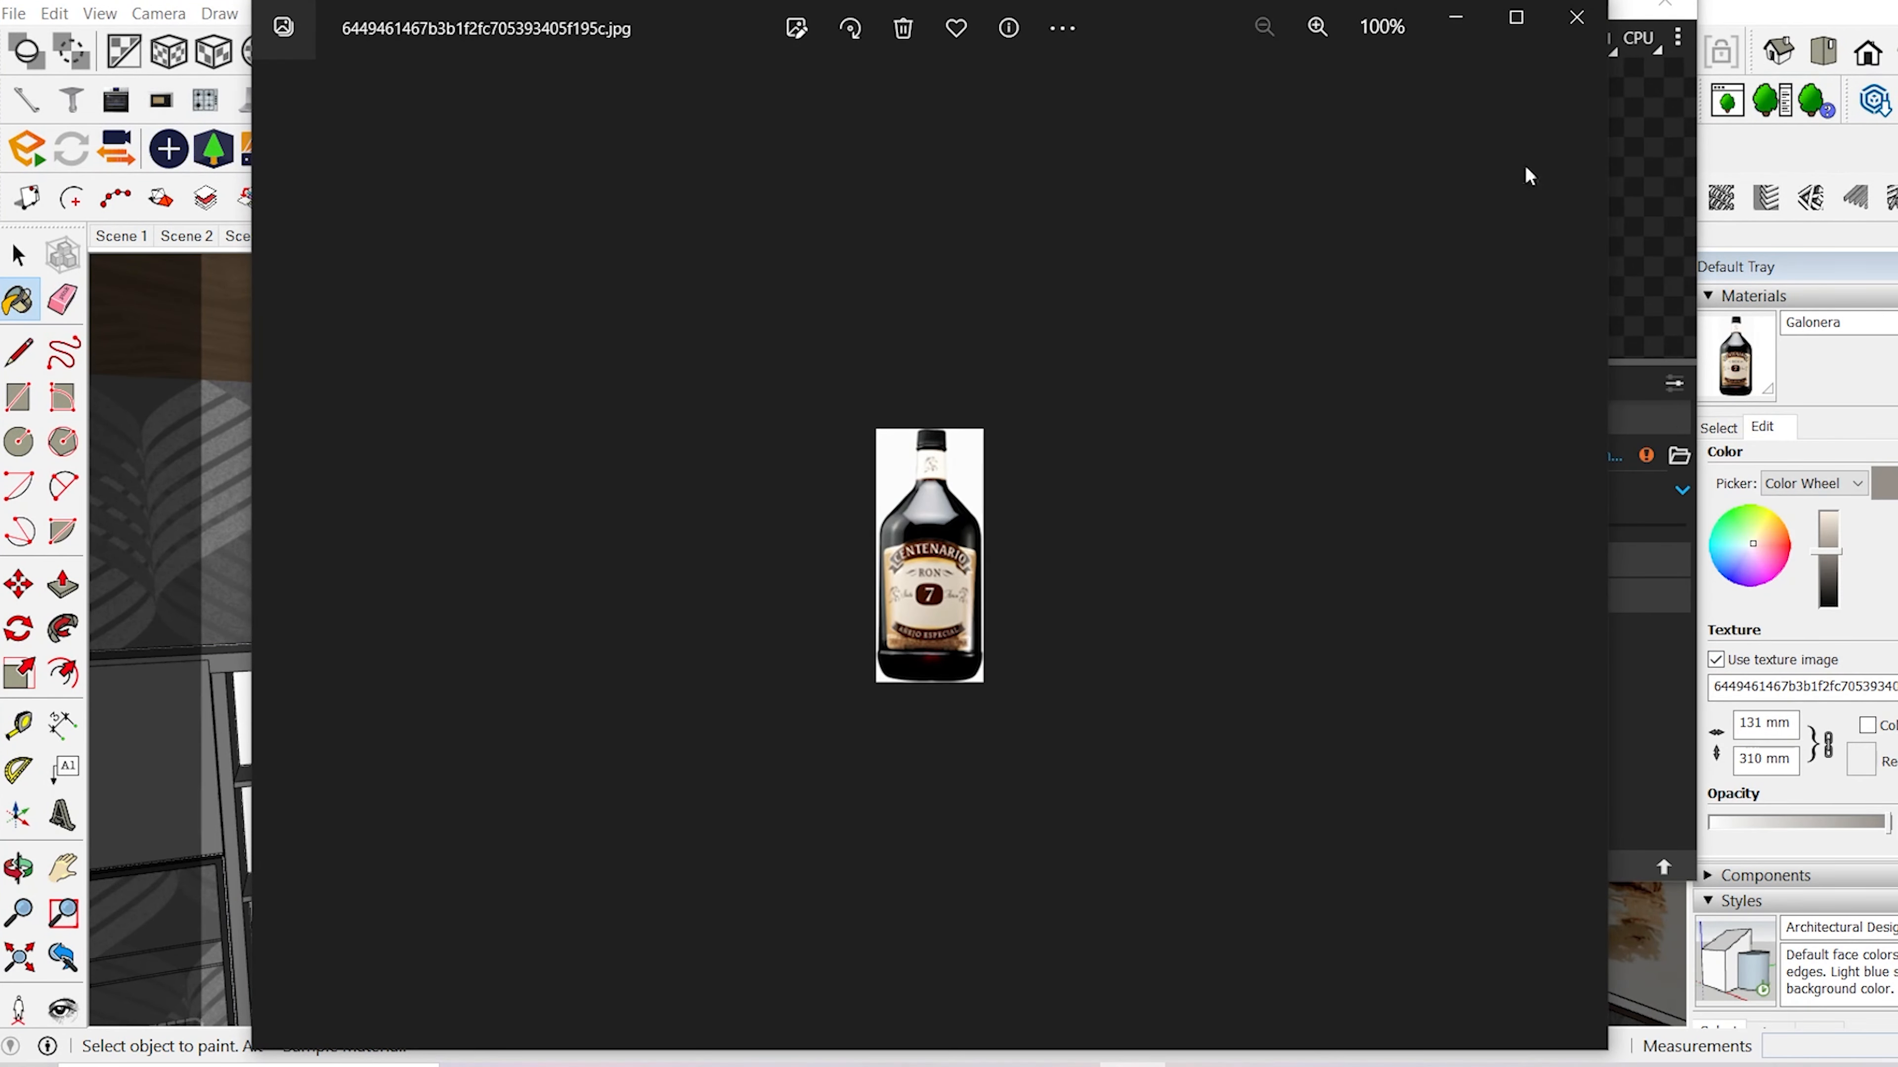
left_click(1576, 17)
left_click(1679, 457)
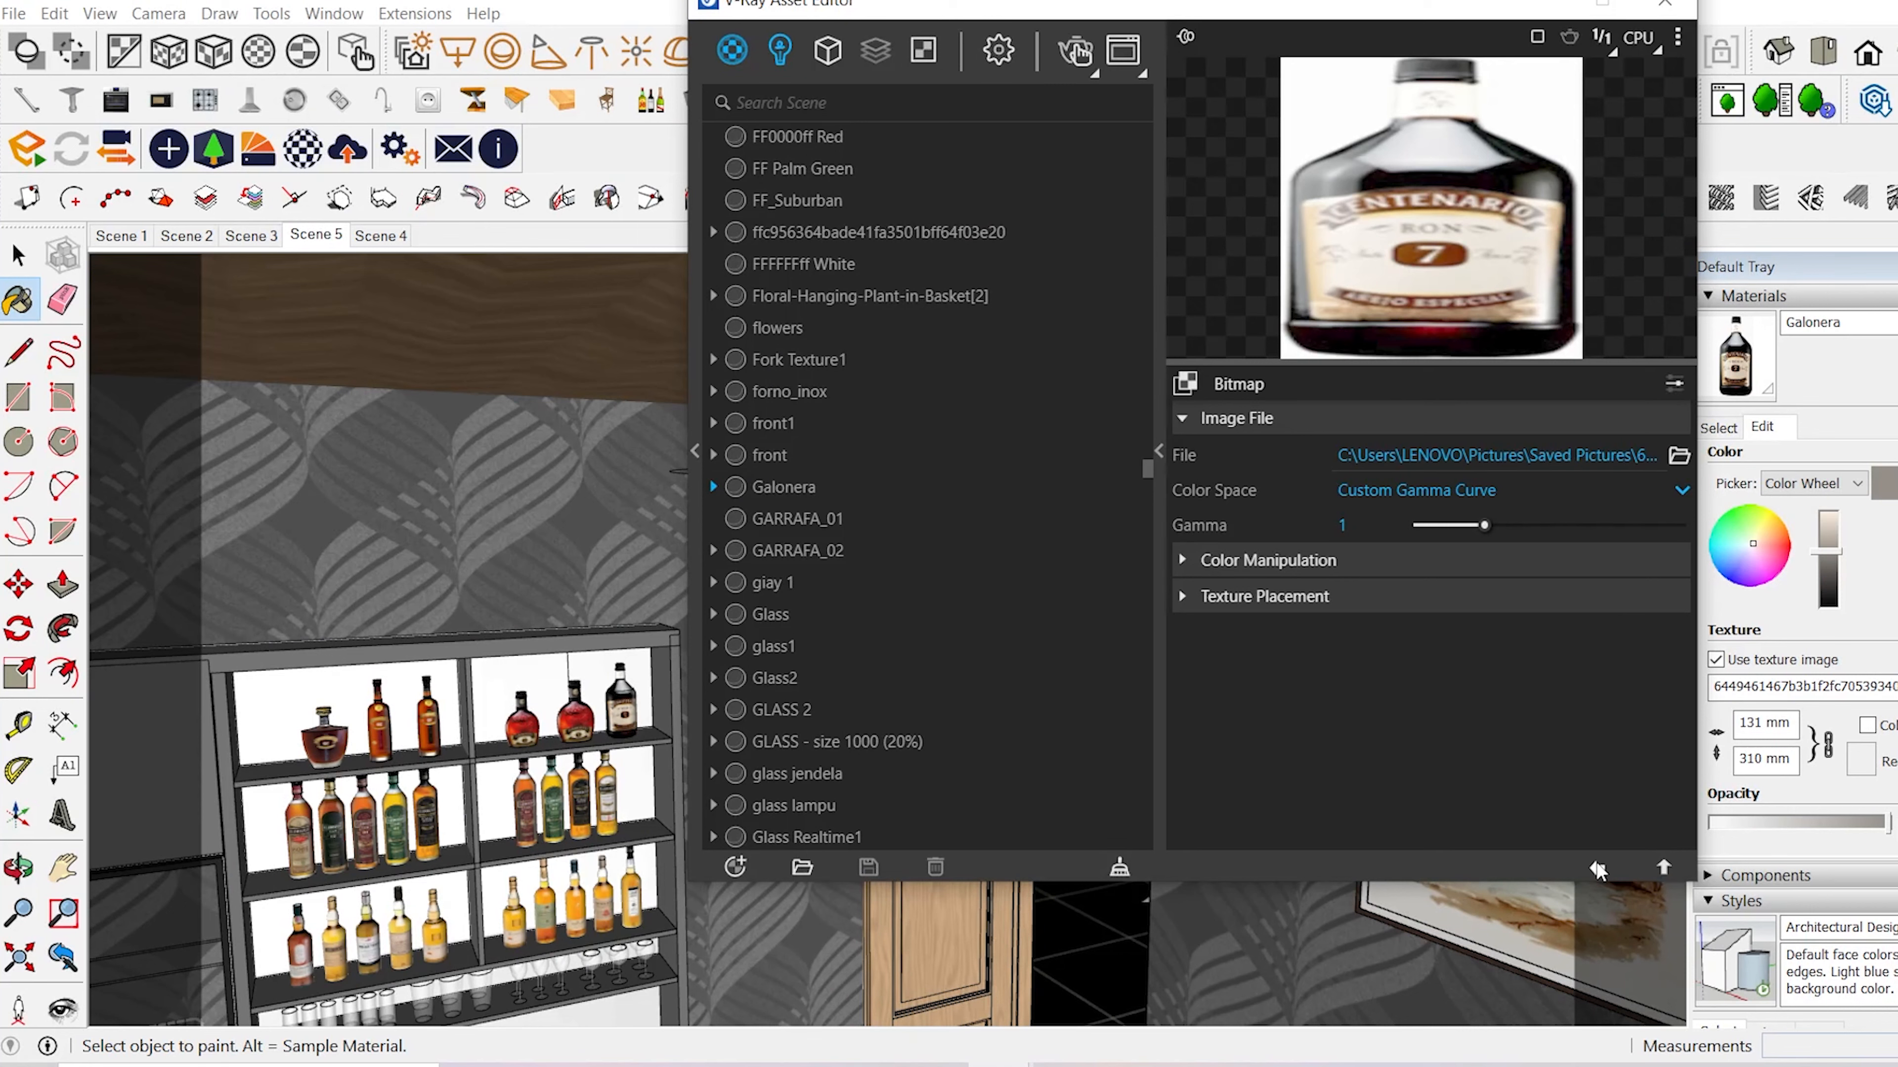
left_click(1596, 866)
left_click(1673, 384)
left_click(1611, 515)
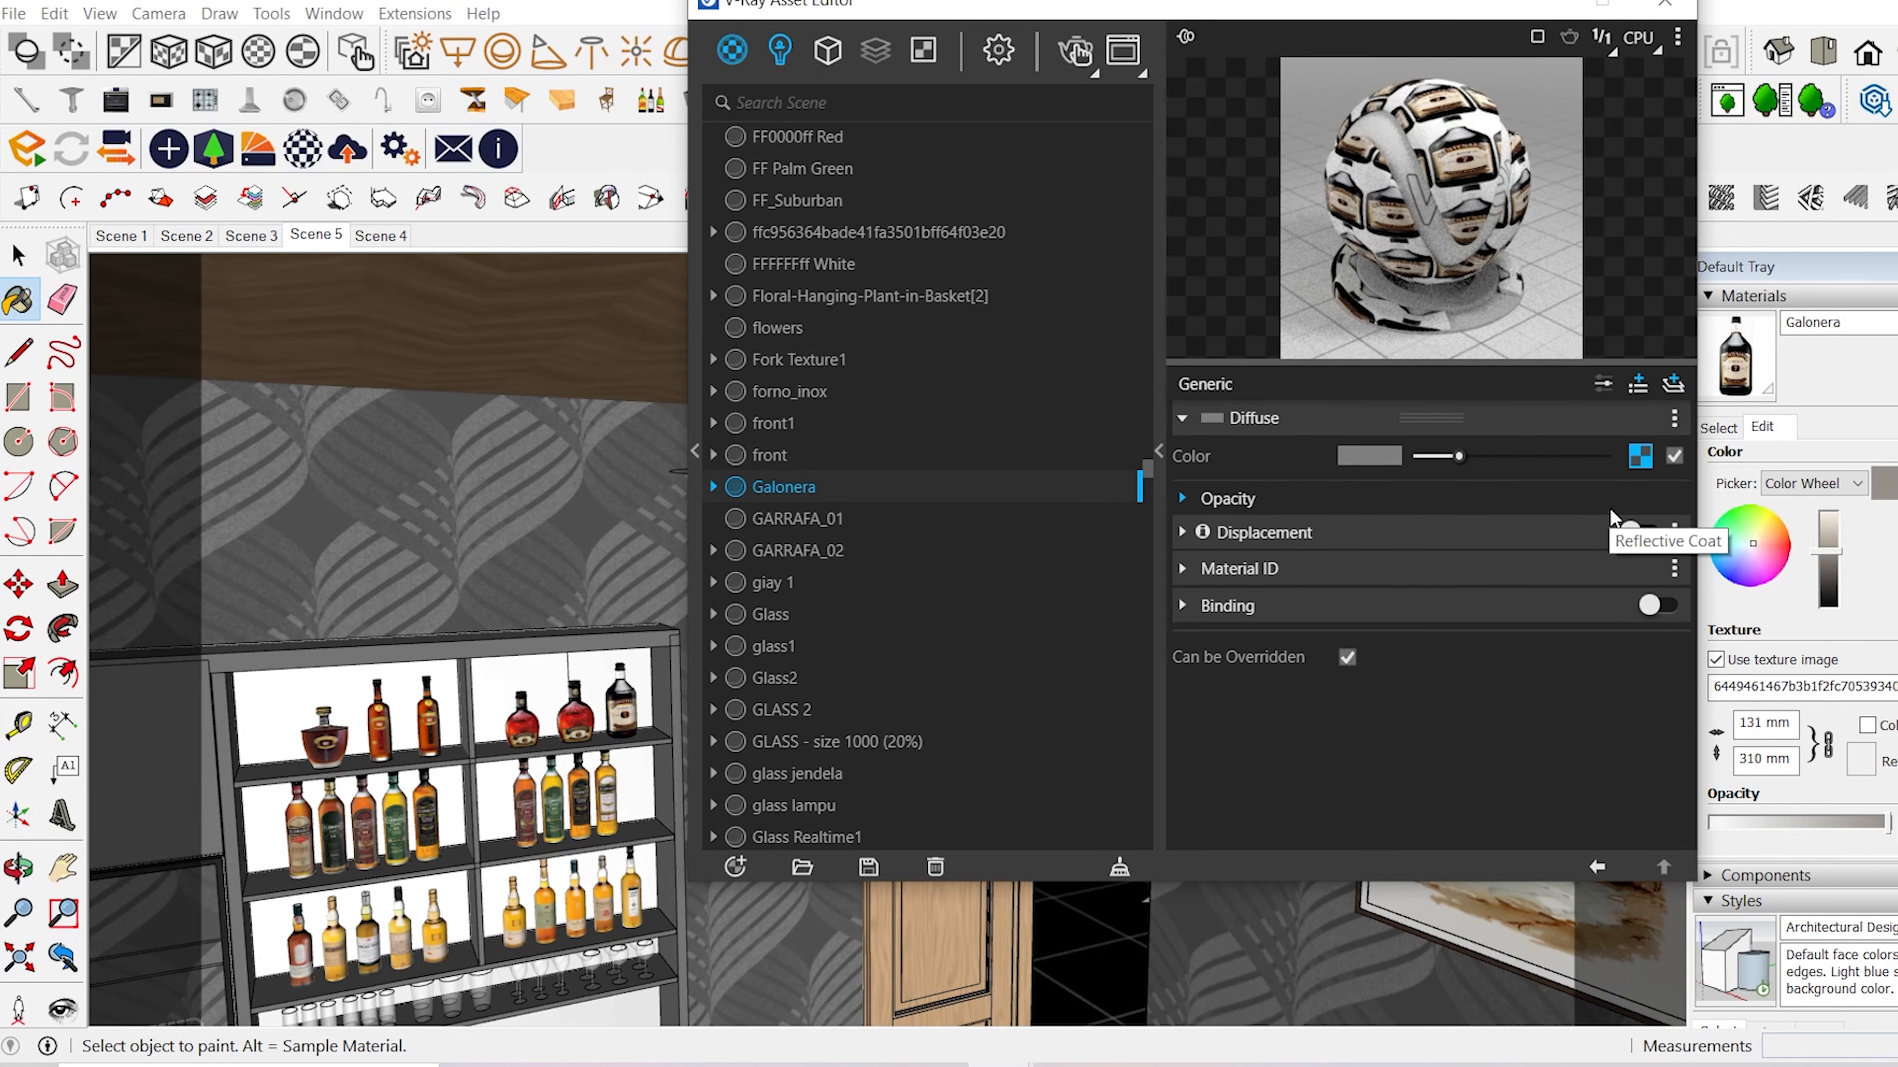
- Map the Galonera coat's reflection colour with a brightened Color Correction at saturation -1, and its glossiness with a copy of the diffuse texture
left_click(1632, 457)
left_click(1554, 239)
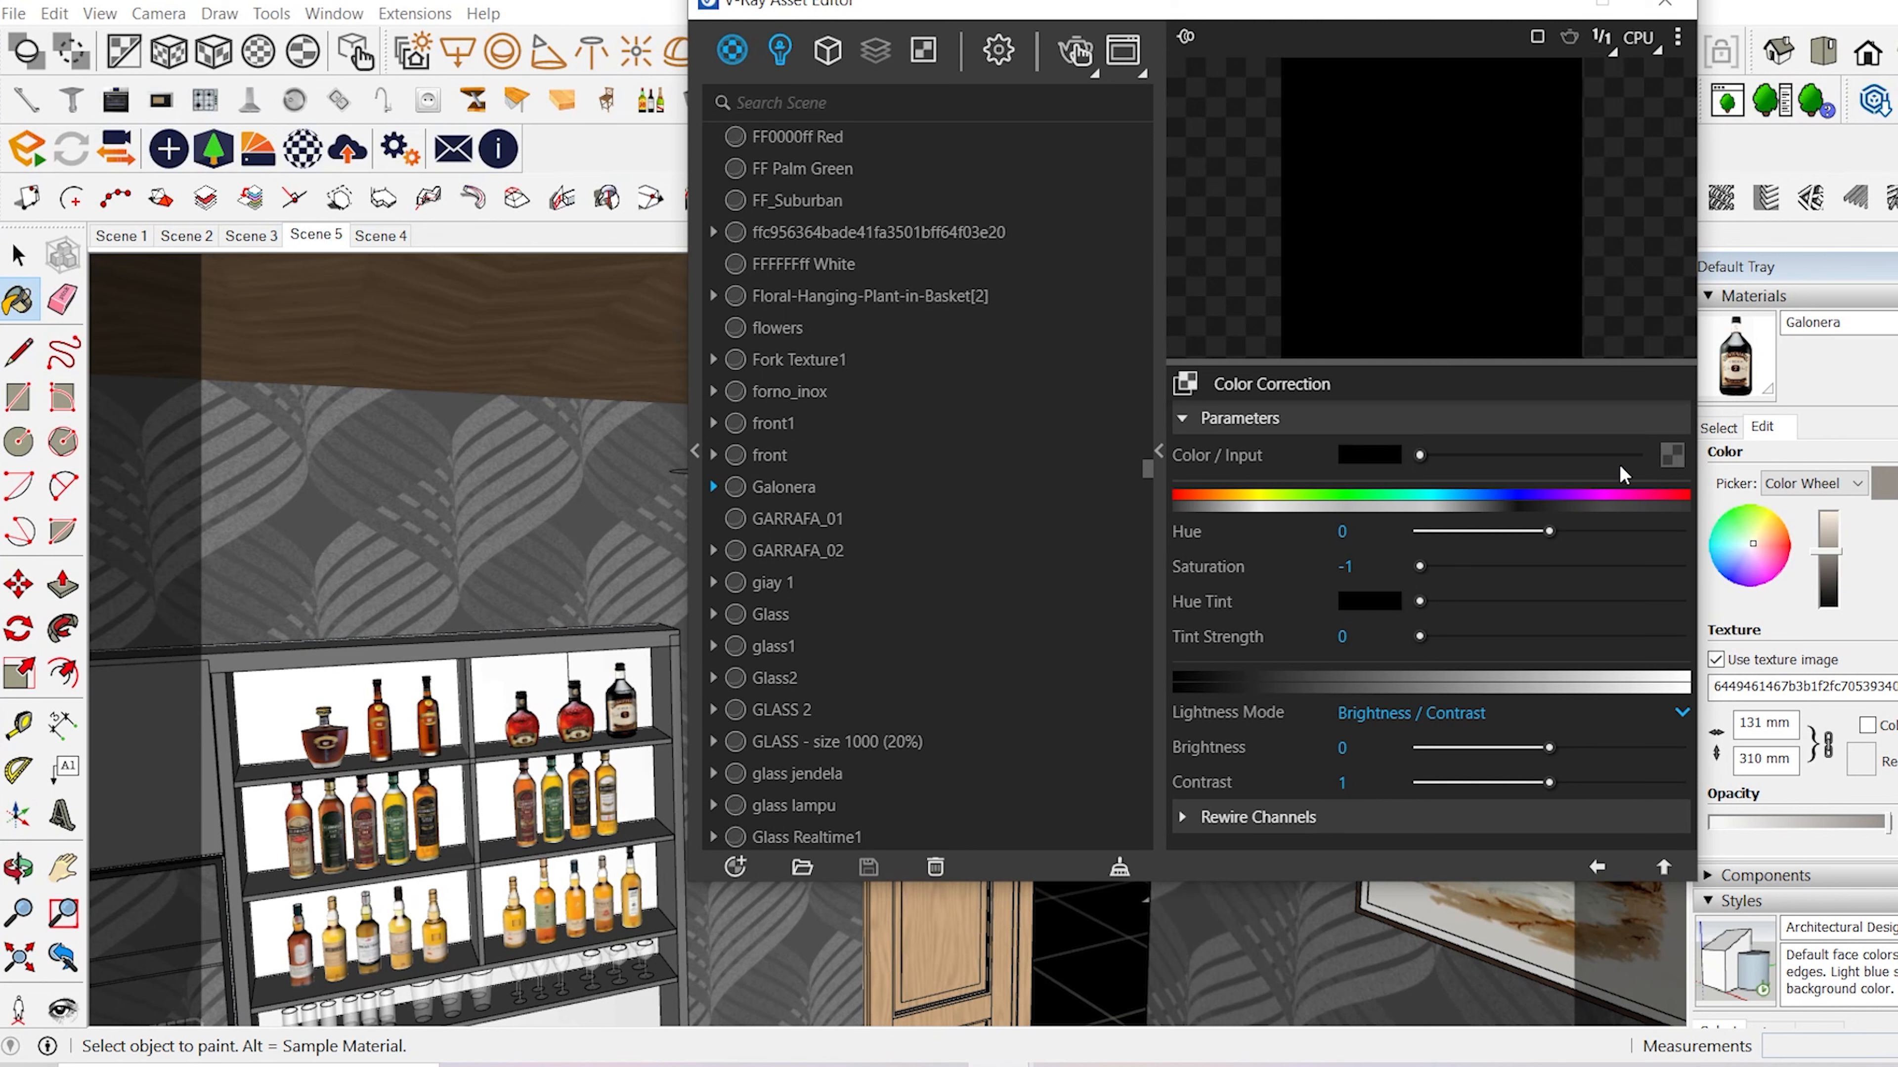
left_click_drag(1548, 748, 1617, 748)
left_click(1597, 867)
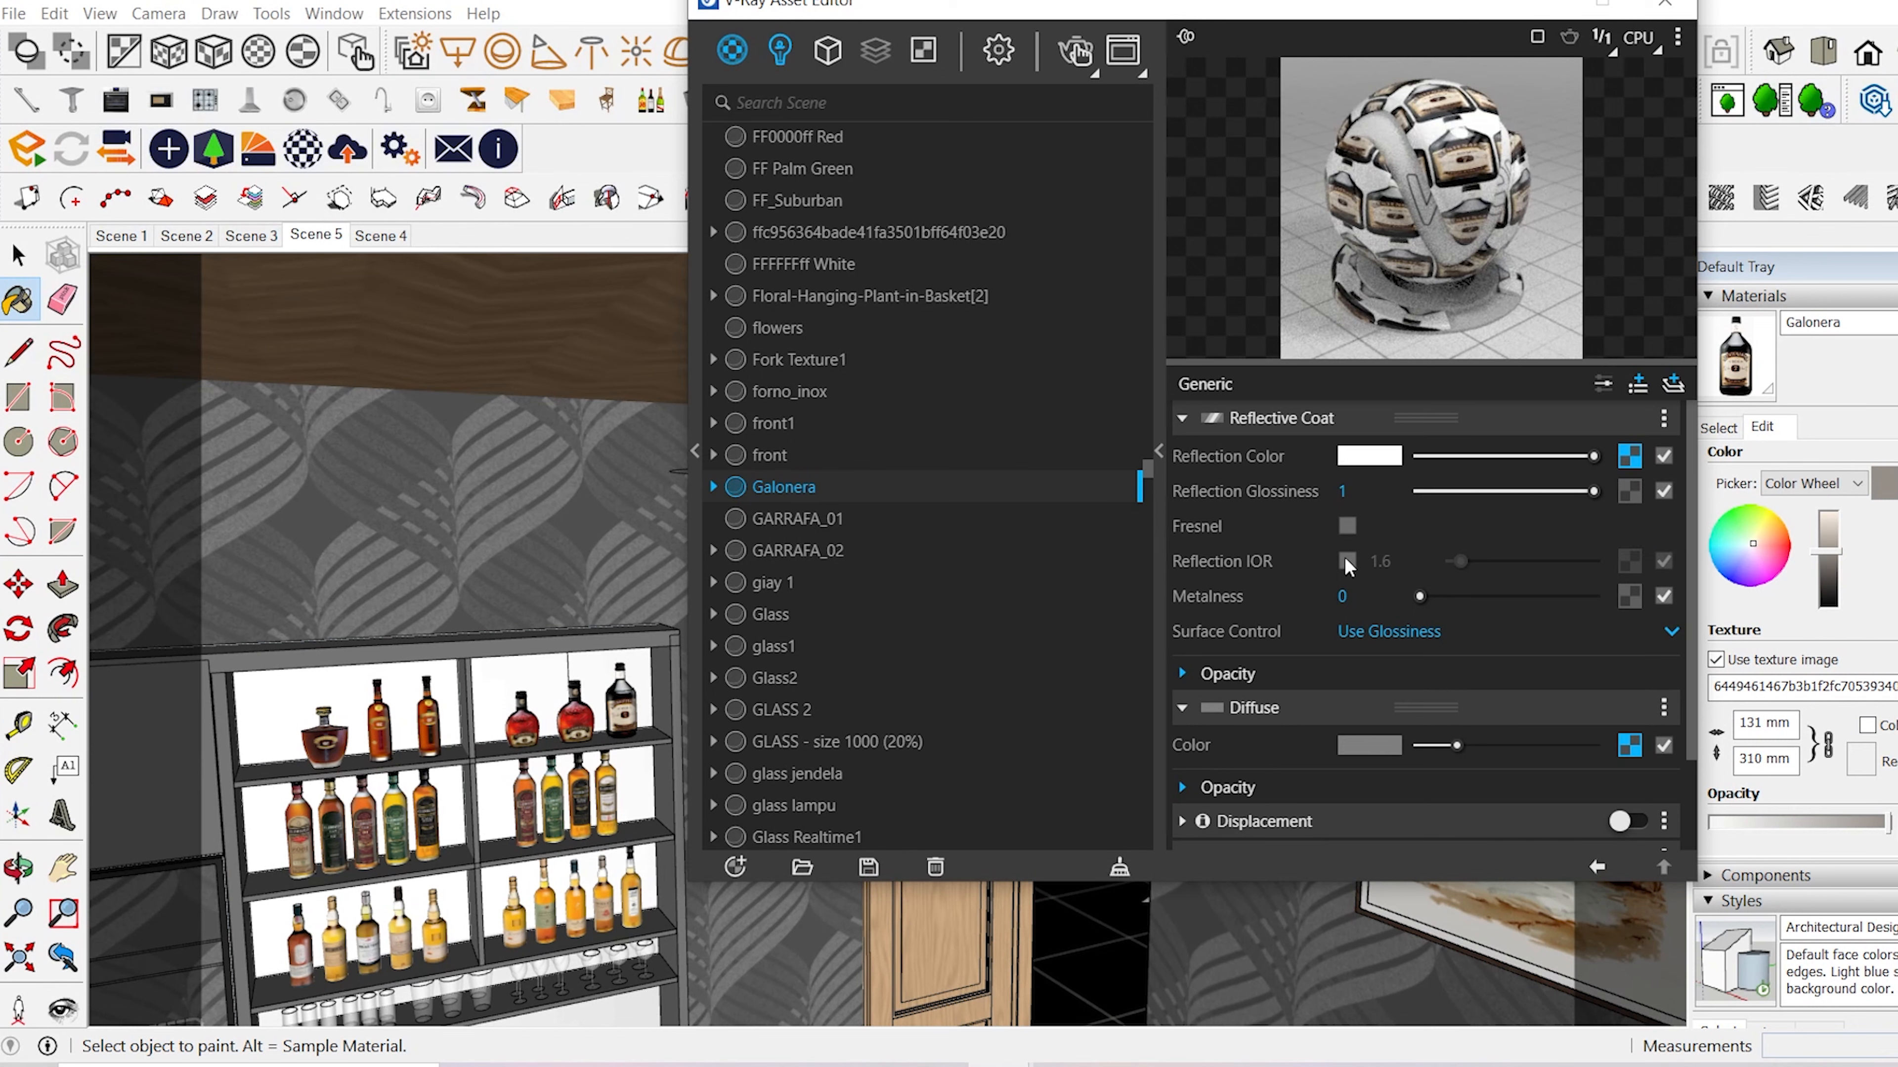
- Sample the shelf's Color M2 material and change its coat to a near-white reflection colour with reflection glossiness 0.8
scroll(418, 418, "down", 3)
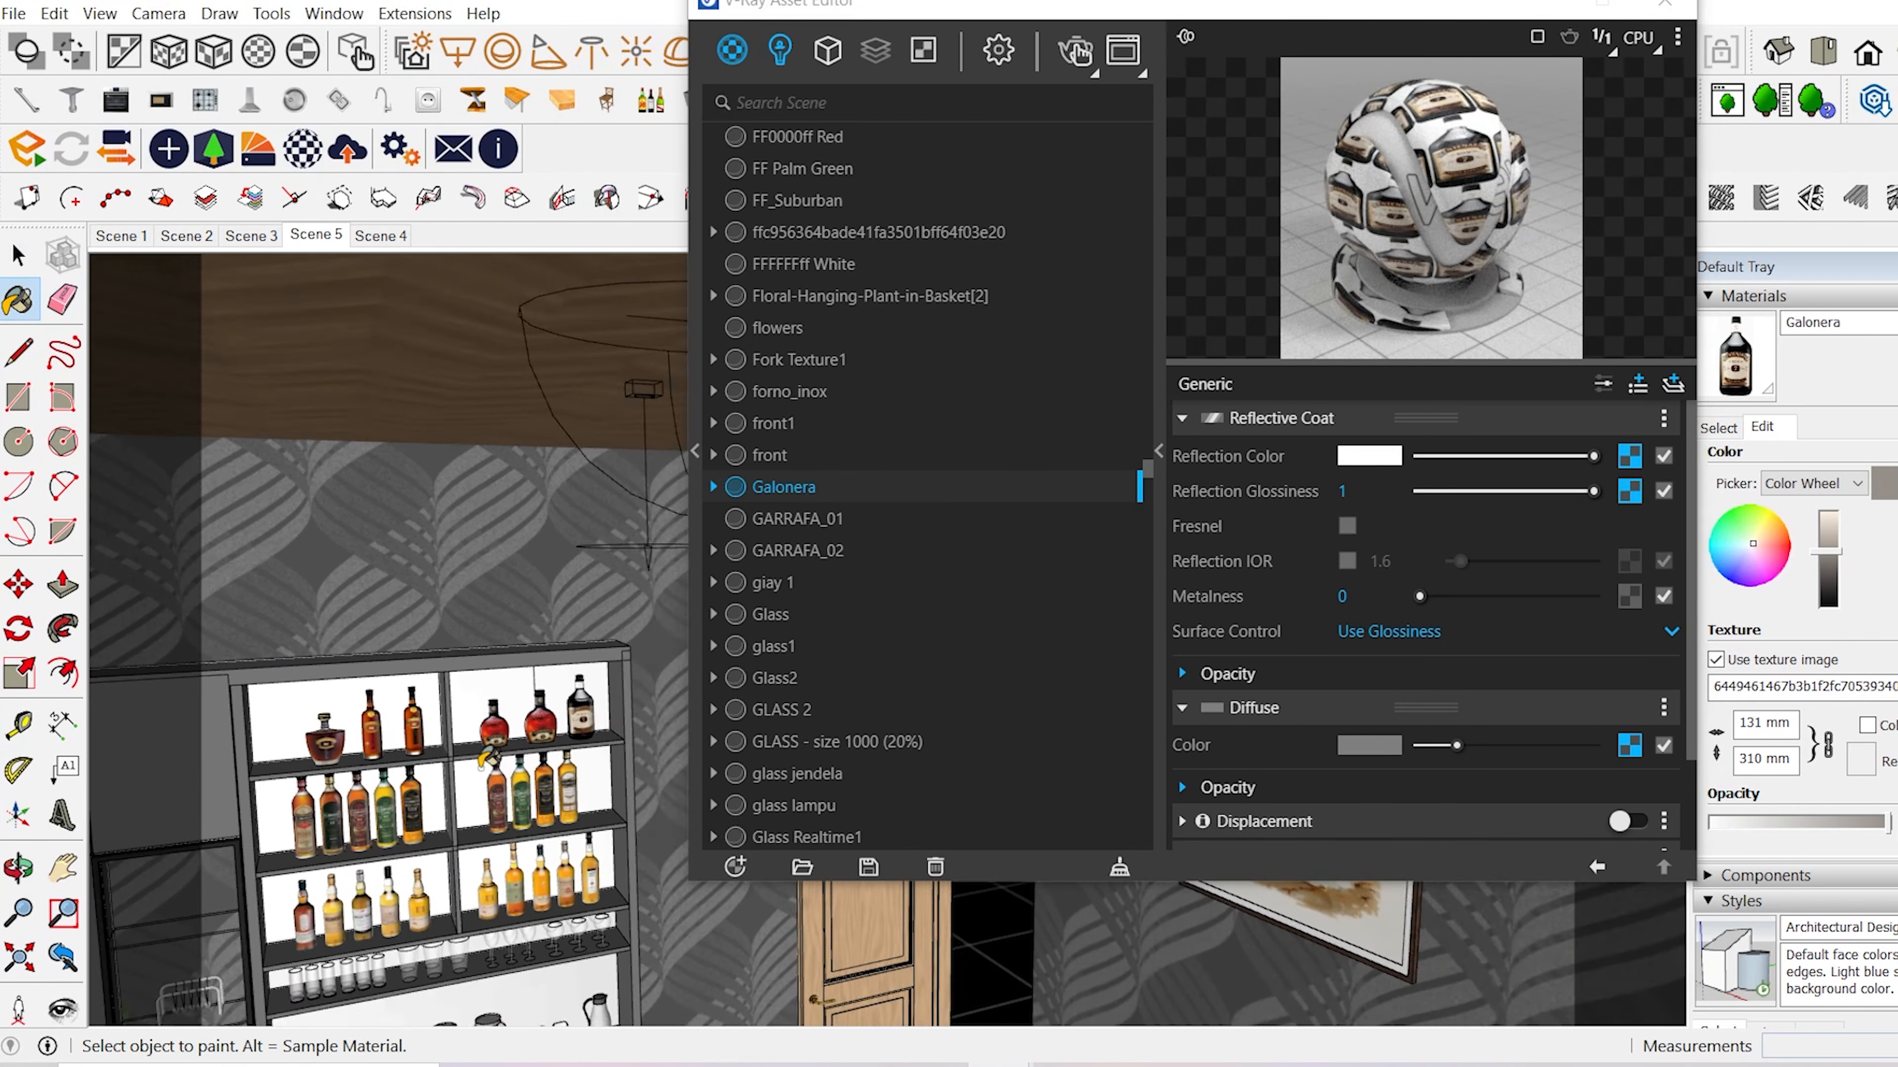
scroll(359, 897, "up", 5)
left_click(1719, 427)
left_click(1895, 462)
left_click(479, 711)
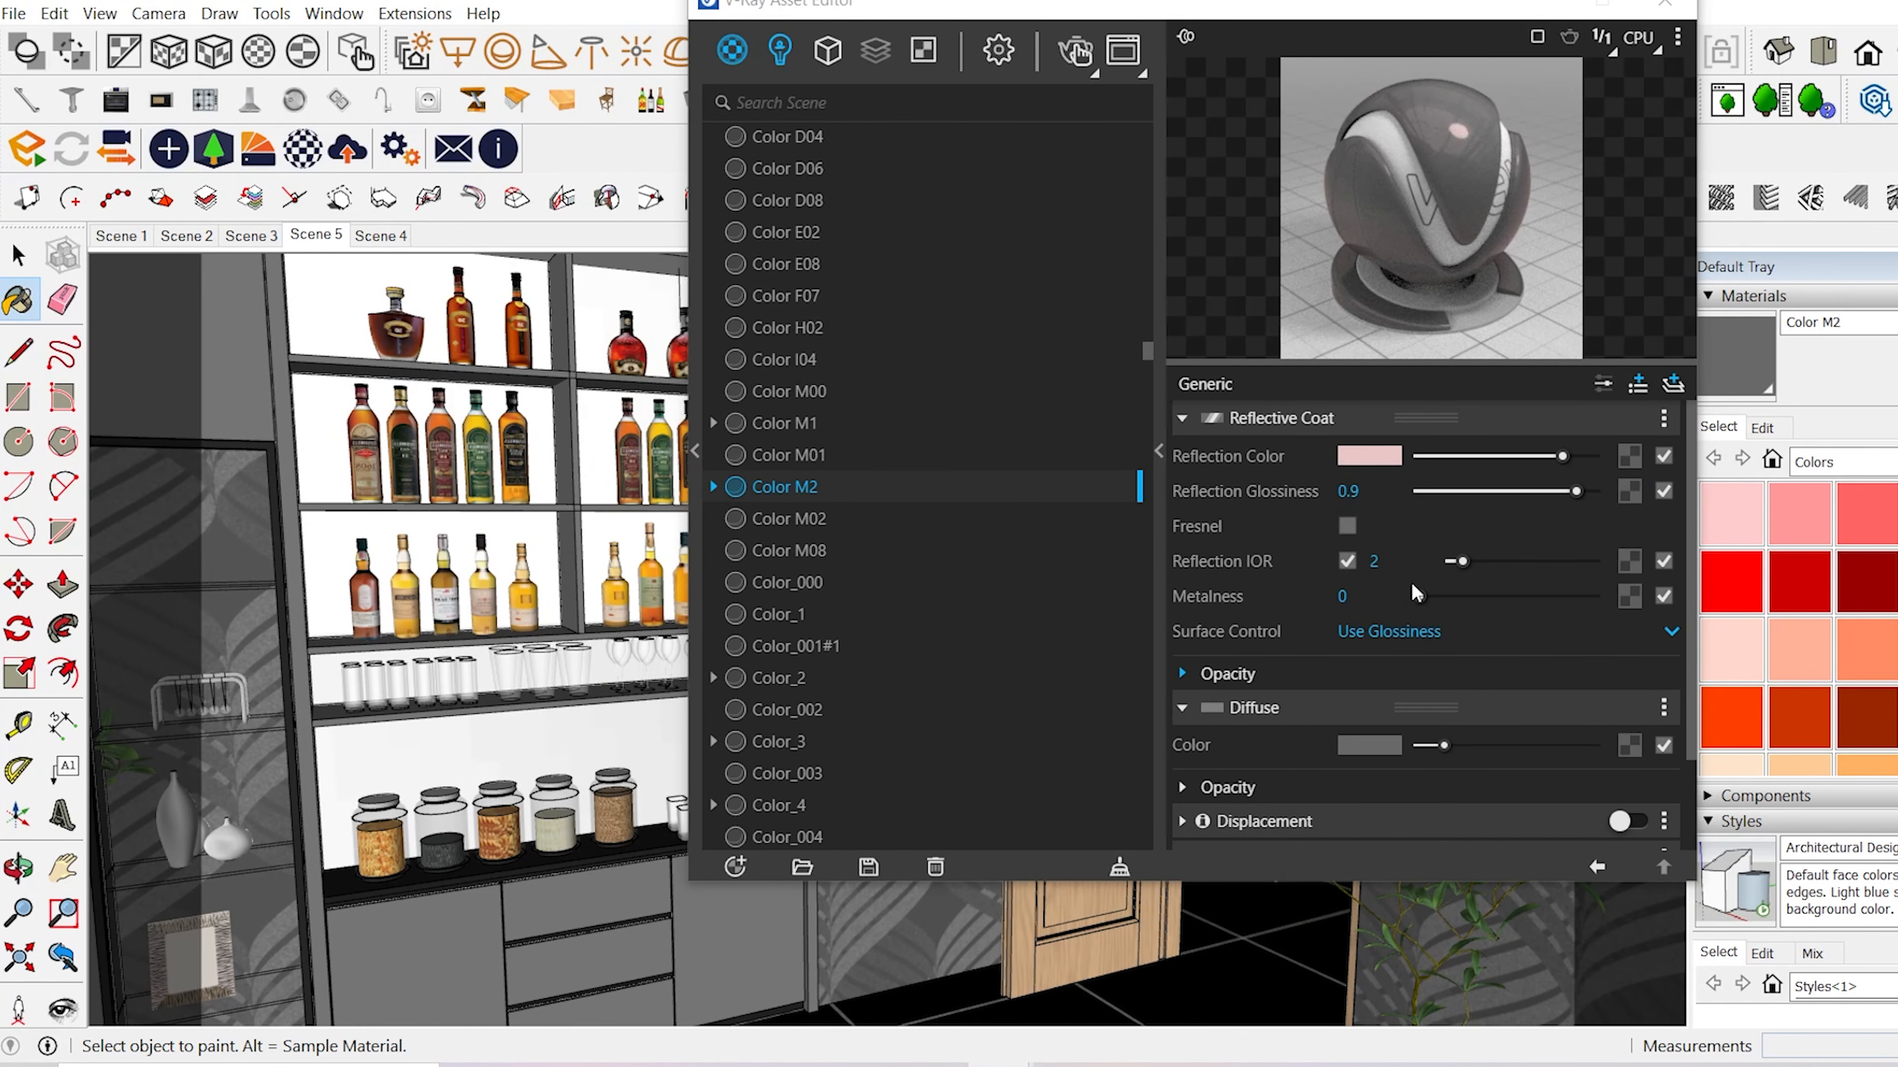
left_click(1369, 457)
right_click(1375, 749)
left_click(1397, 764)
right_click(1369, 457)
left_click(1397, 497)
left_click_drag(1443, 456, 1576, 468)
- Enable Reflection IOR on the countertop's Material24 ceramic coat and raise its reflection glossiness slightly
left_click(469, 872, "alt")
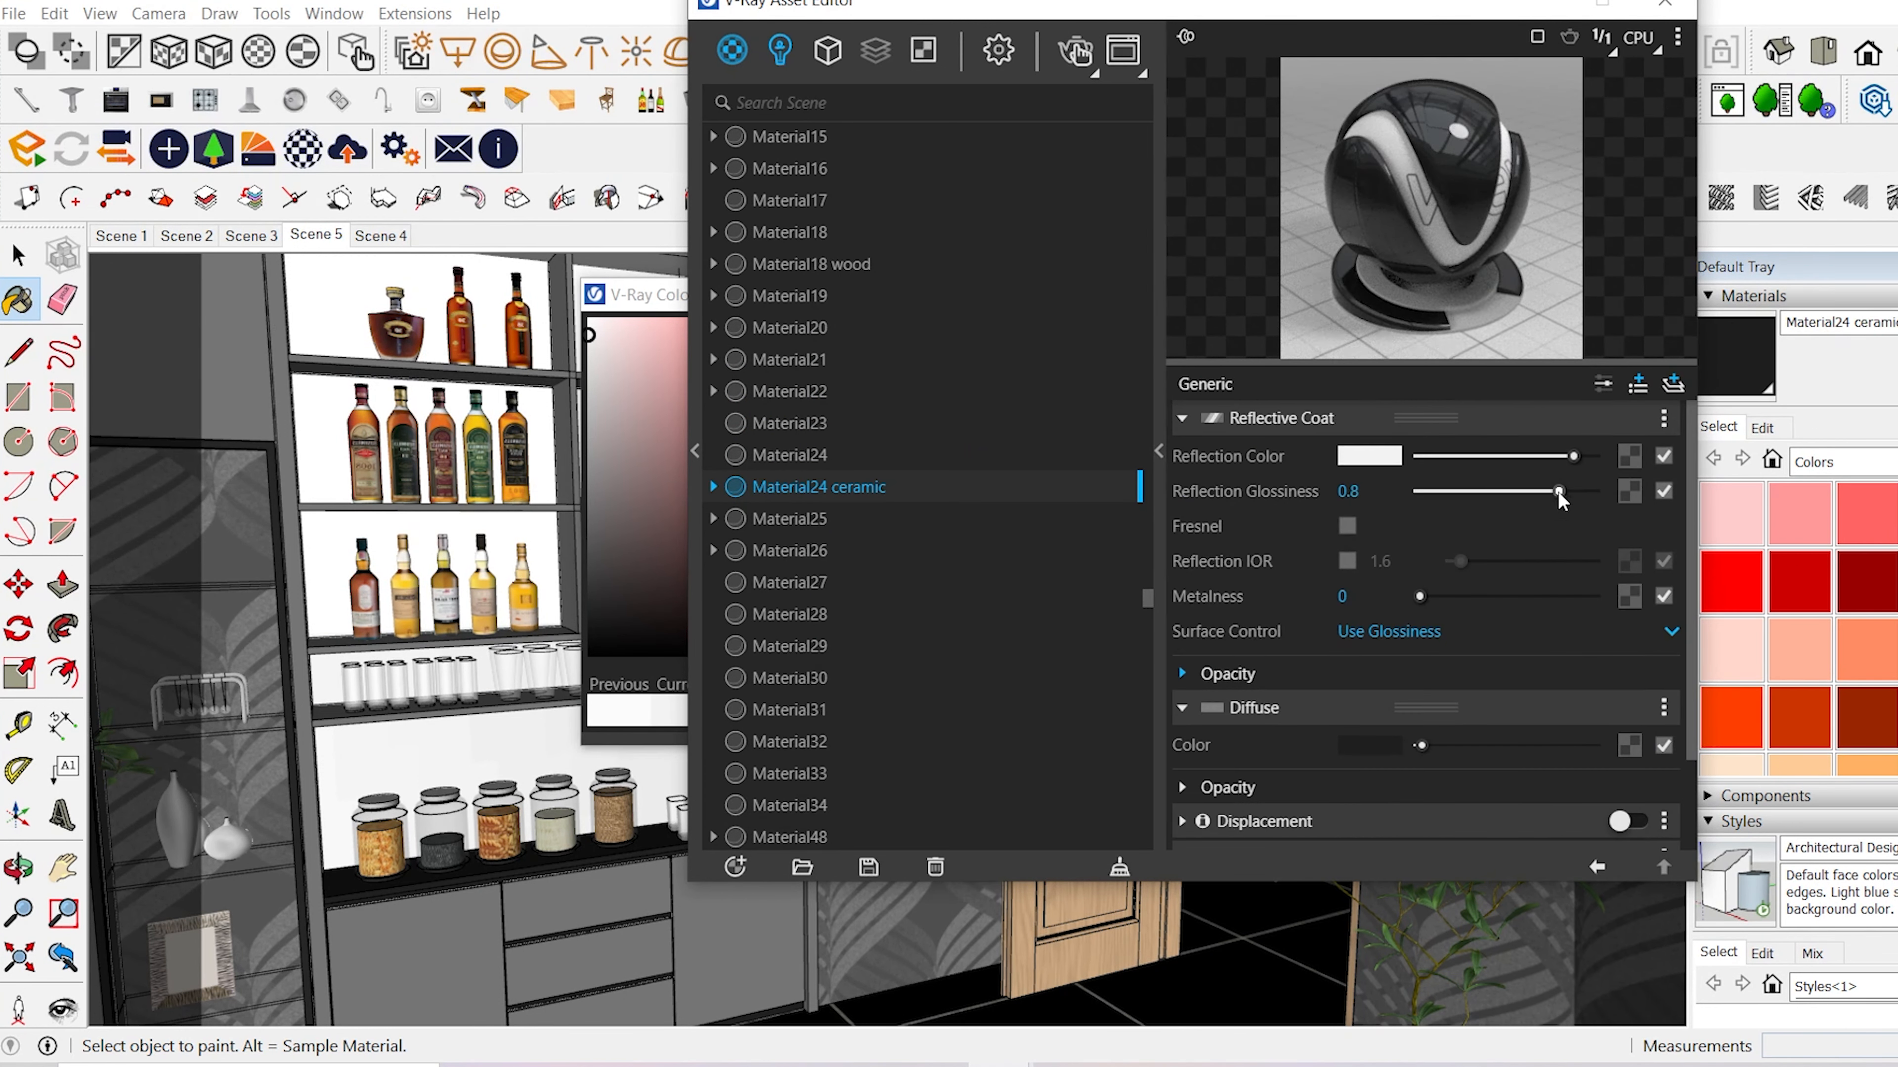
left_click(1347, 561)
left_click_drag(1558, 493, 1568, 493)
- Sample the glass cabinet frame's pagar metal material and add a Reflective Coat with glossiness 0.85 and Reflection IOR 20
left_click(239, 598, "alt")
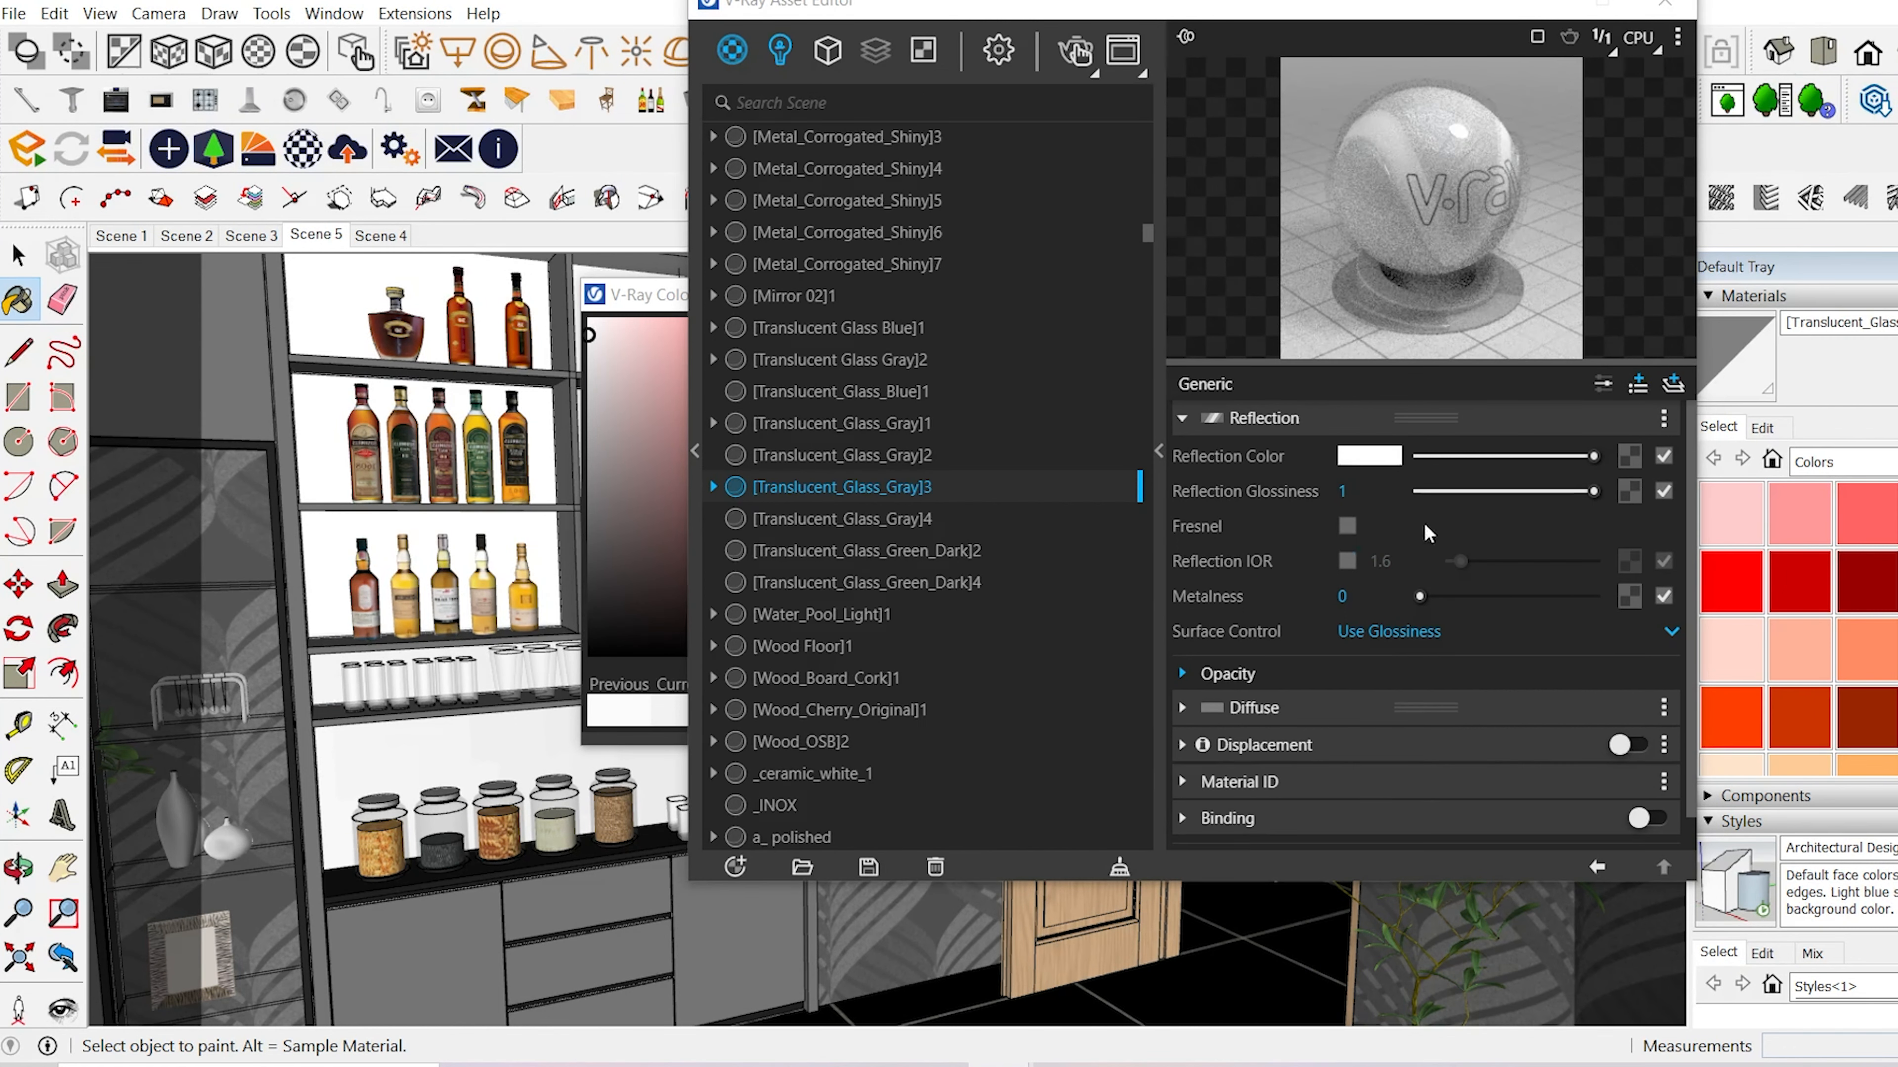
left_click(446, 948, "alt")
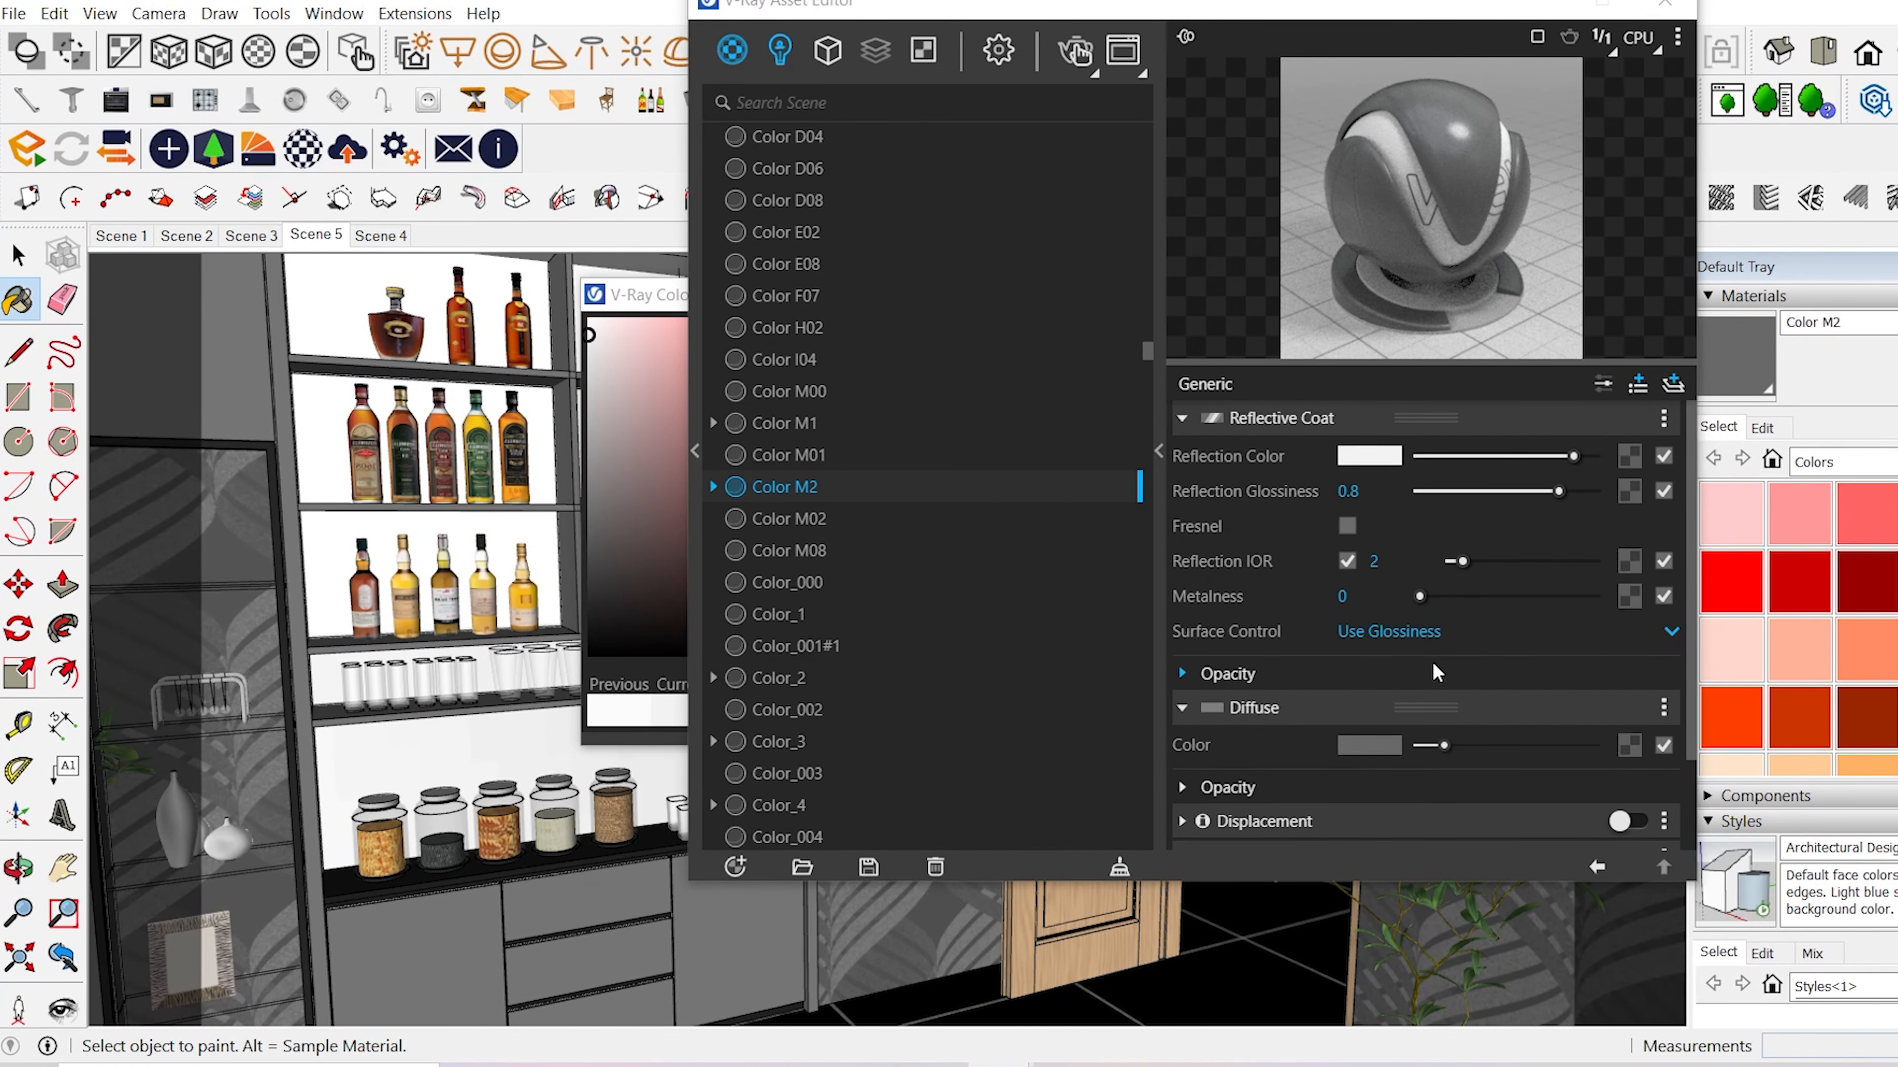
scroll(1431, 665, "down", 3)
mouse_move(390, 858)
middle_mouse_down()
mouse_move(362, 853)
mouse_move(442, 830)
middle_mouse_up()
left_click(447, 811, "alt")
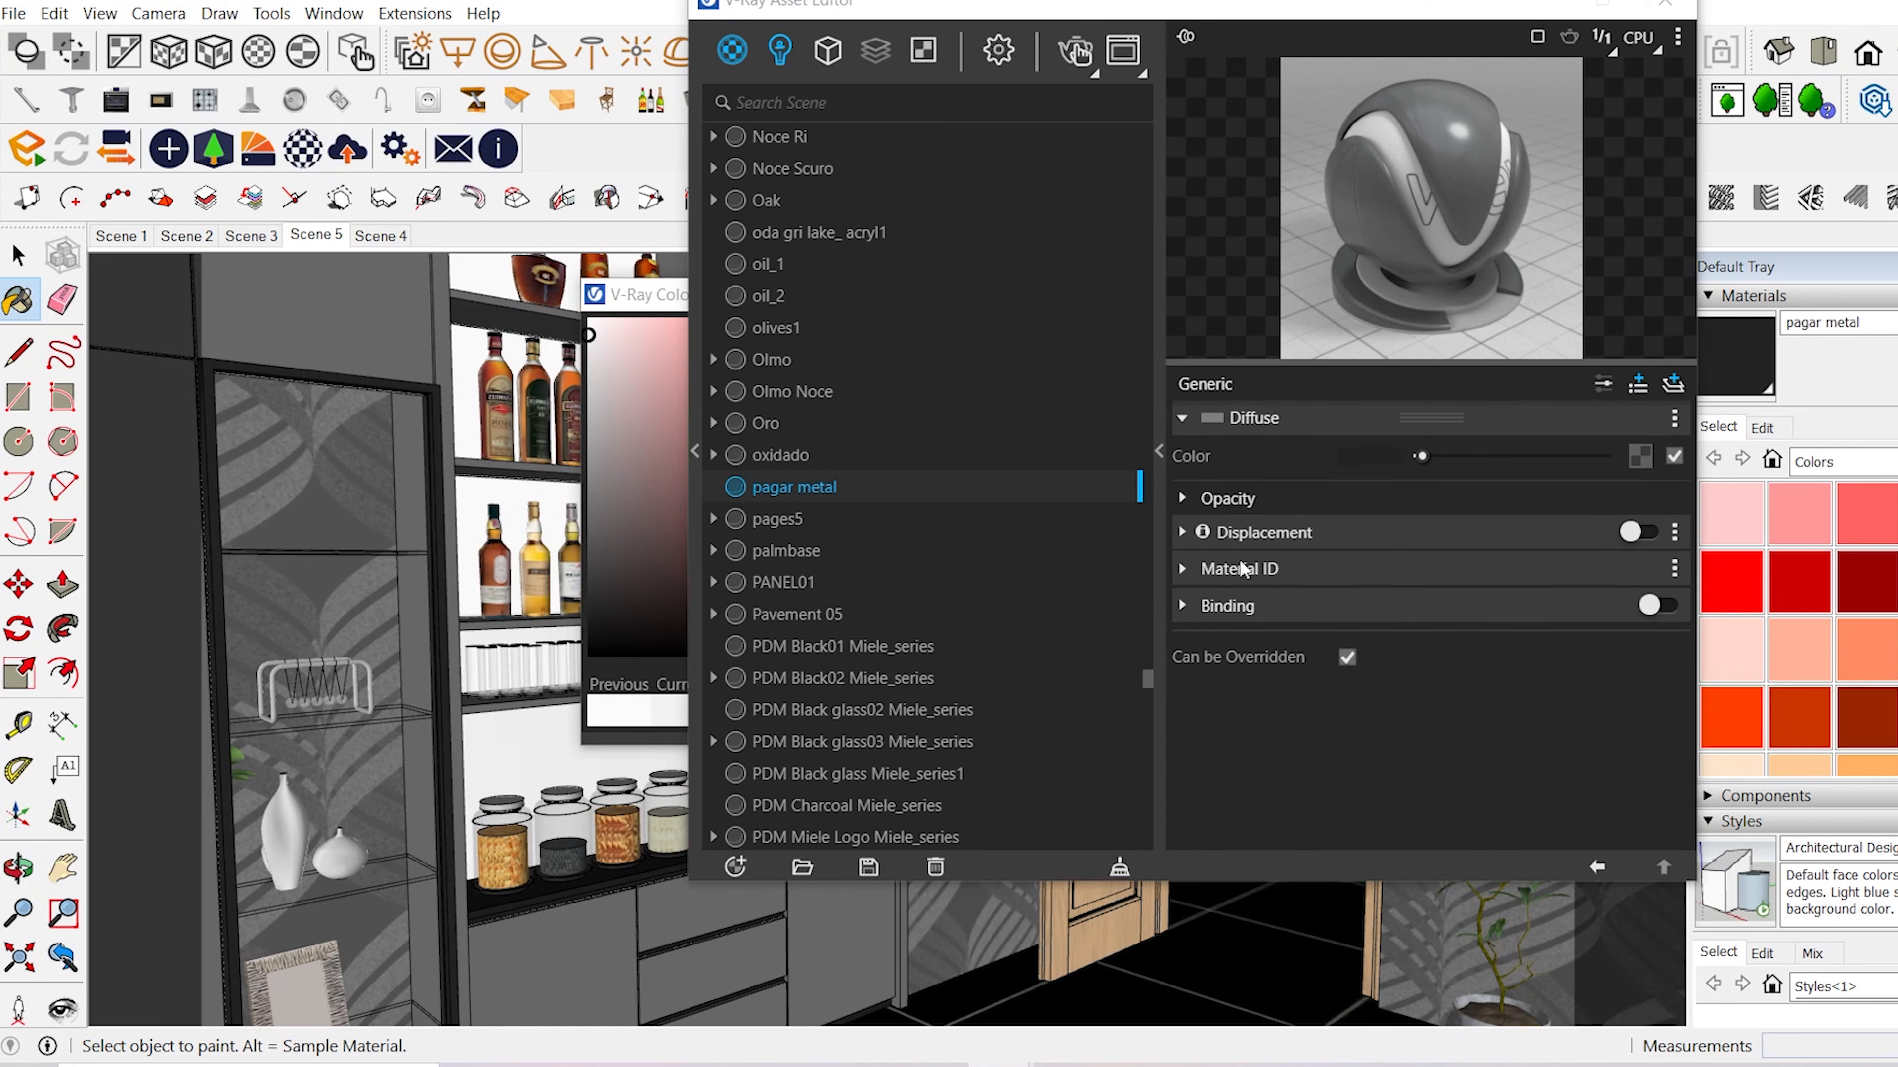
left_click(1673, 384)
left_click(1705, 490)
left_click_drag(1595, 492, 1567, 494)
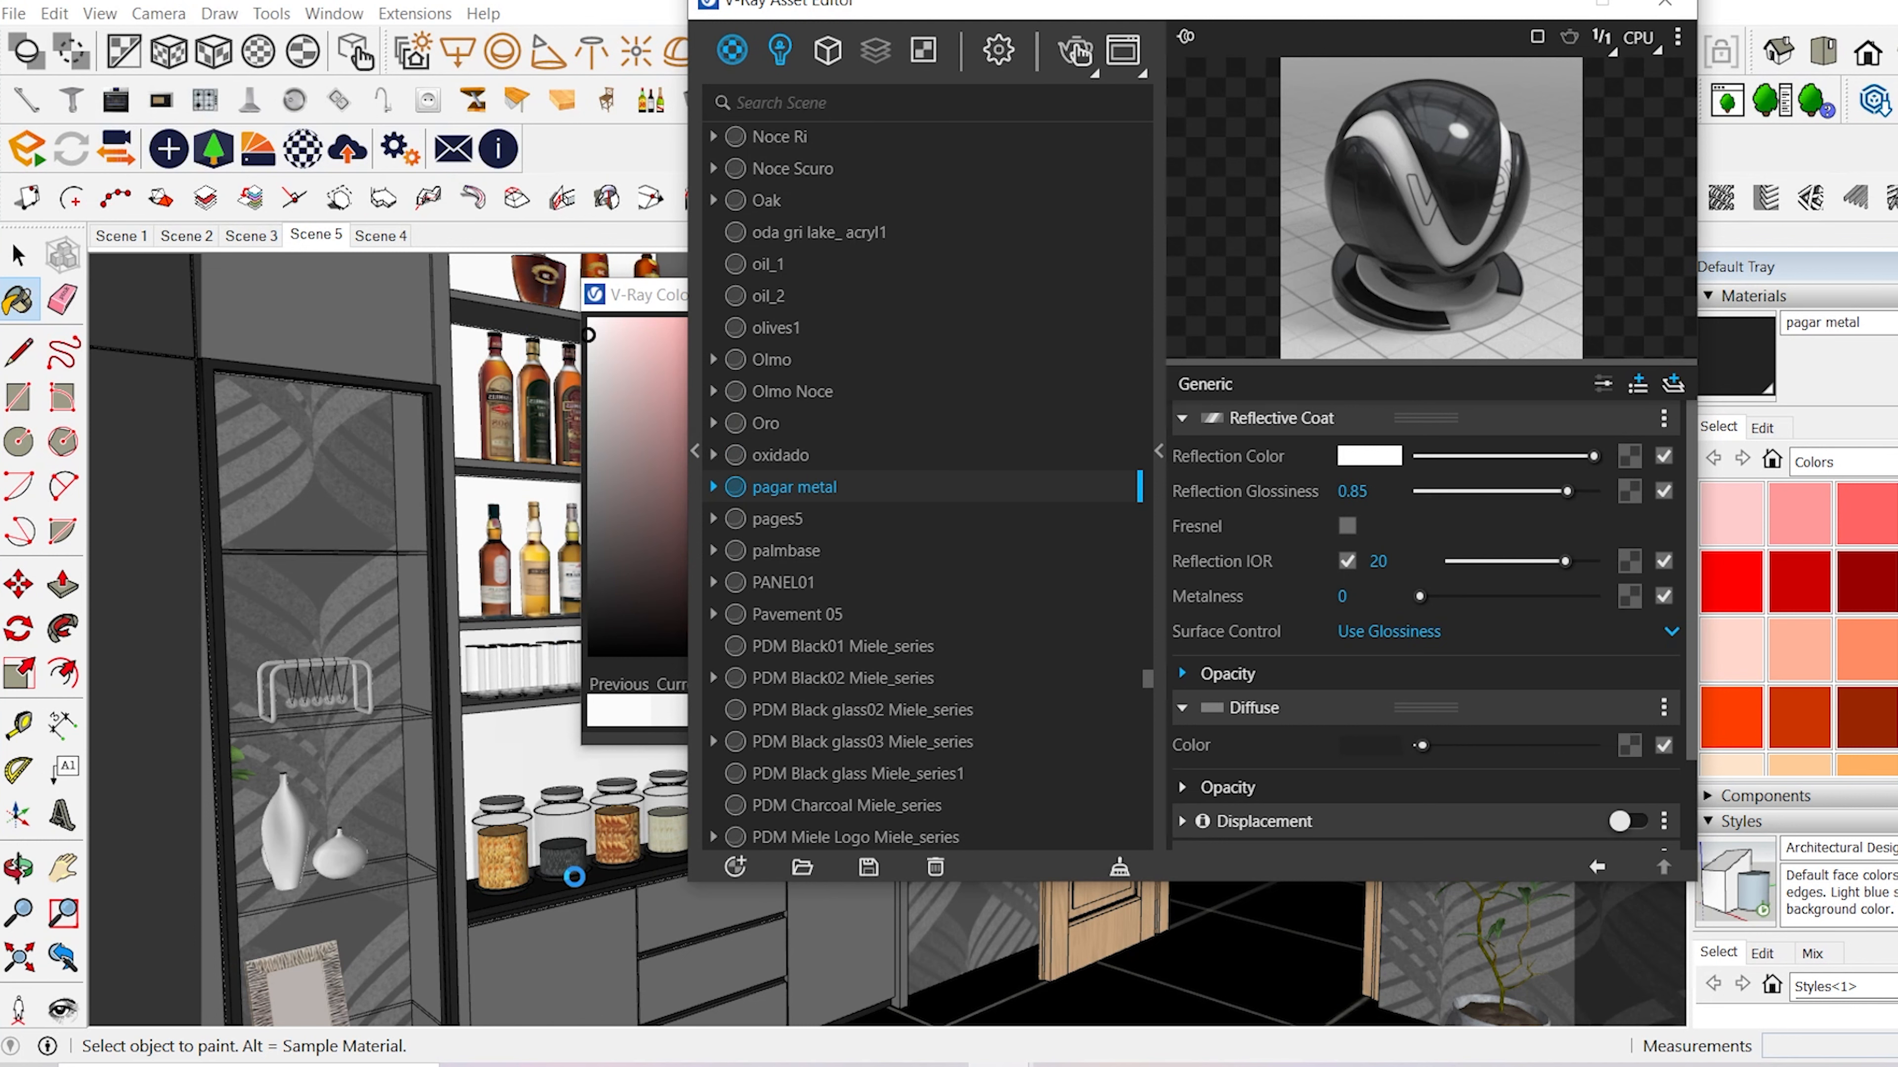
- Sample the display cabinet's Material9 glass and add a Reflective Coat layer to it
left_click(377, 800, "alt")
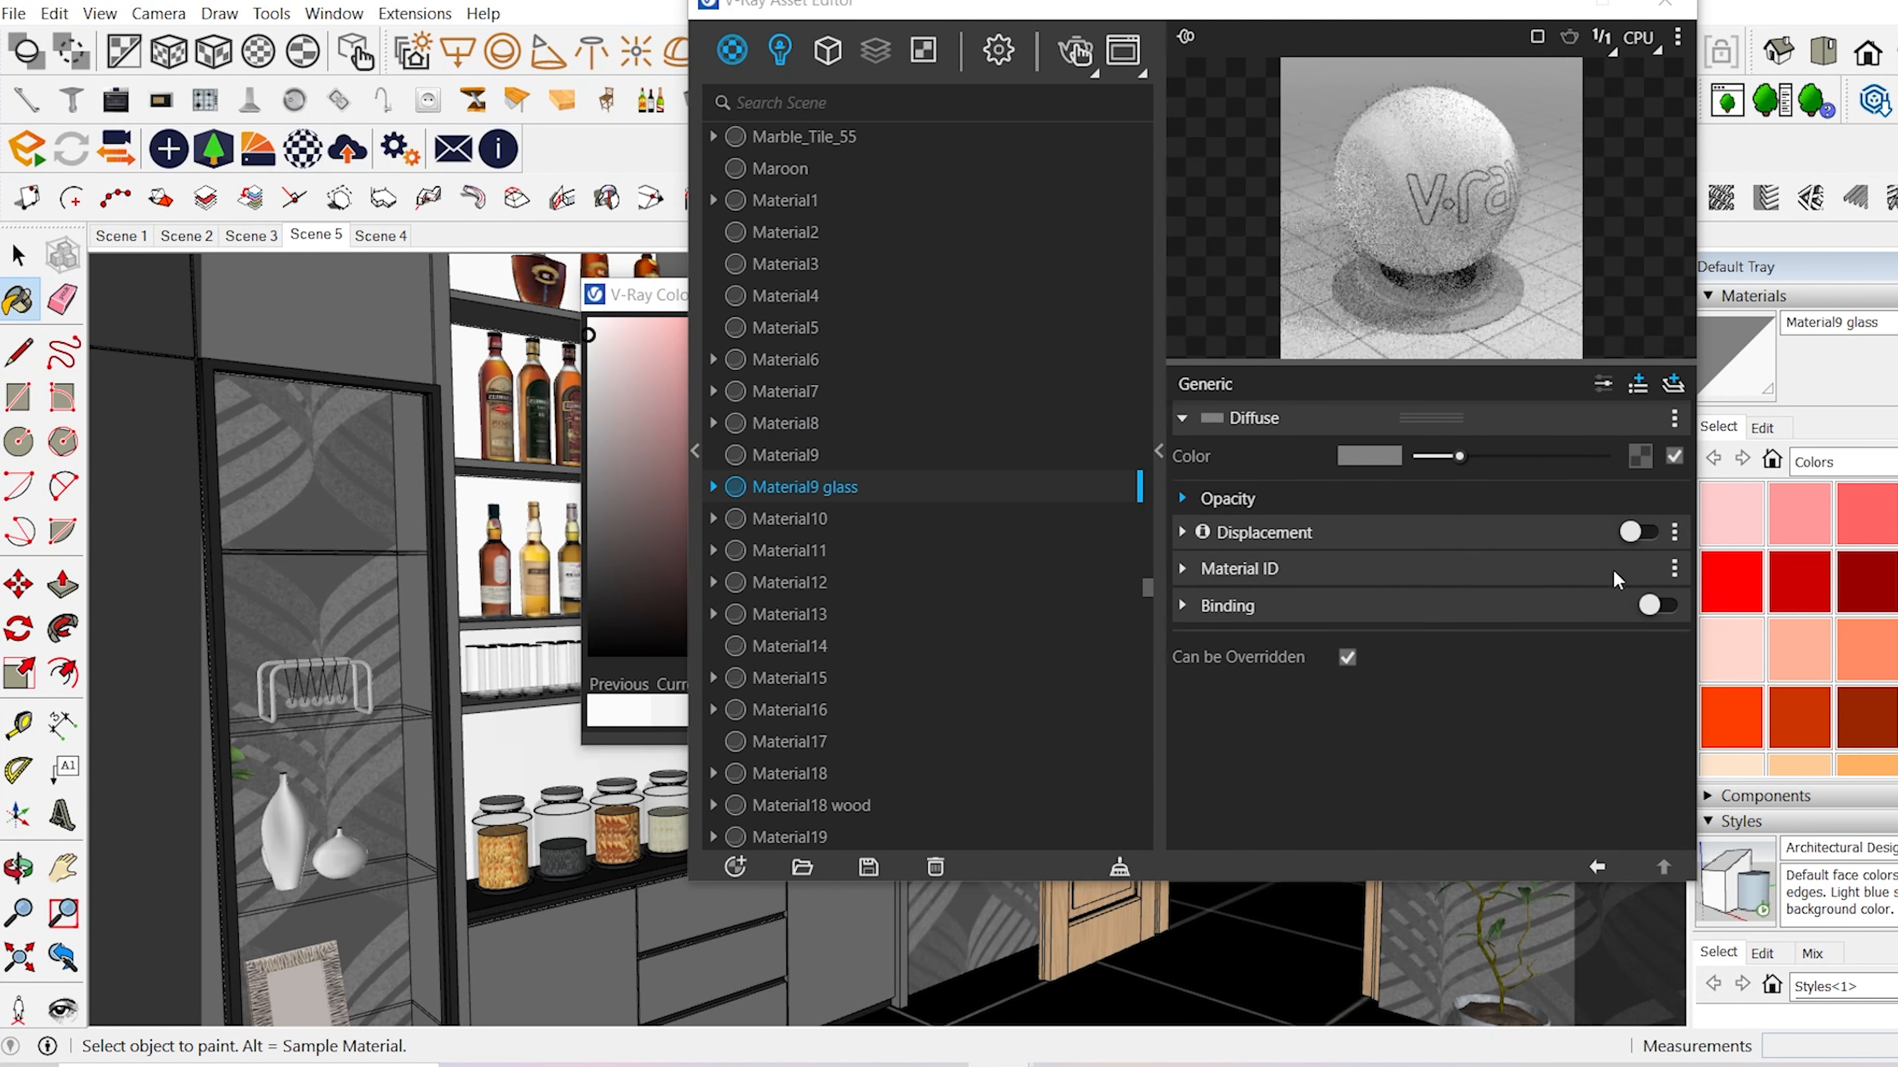
left_click(1672, 384)
left_click(1599, 507)
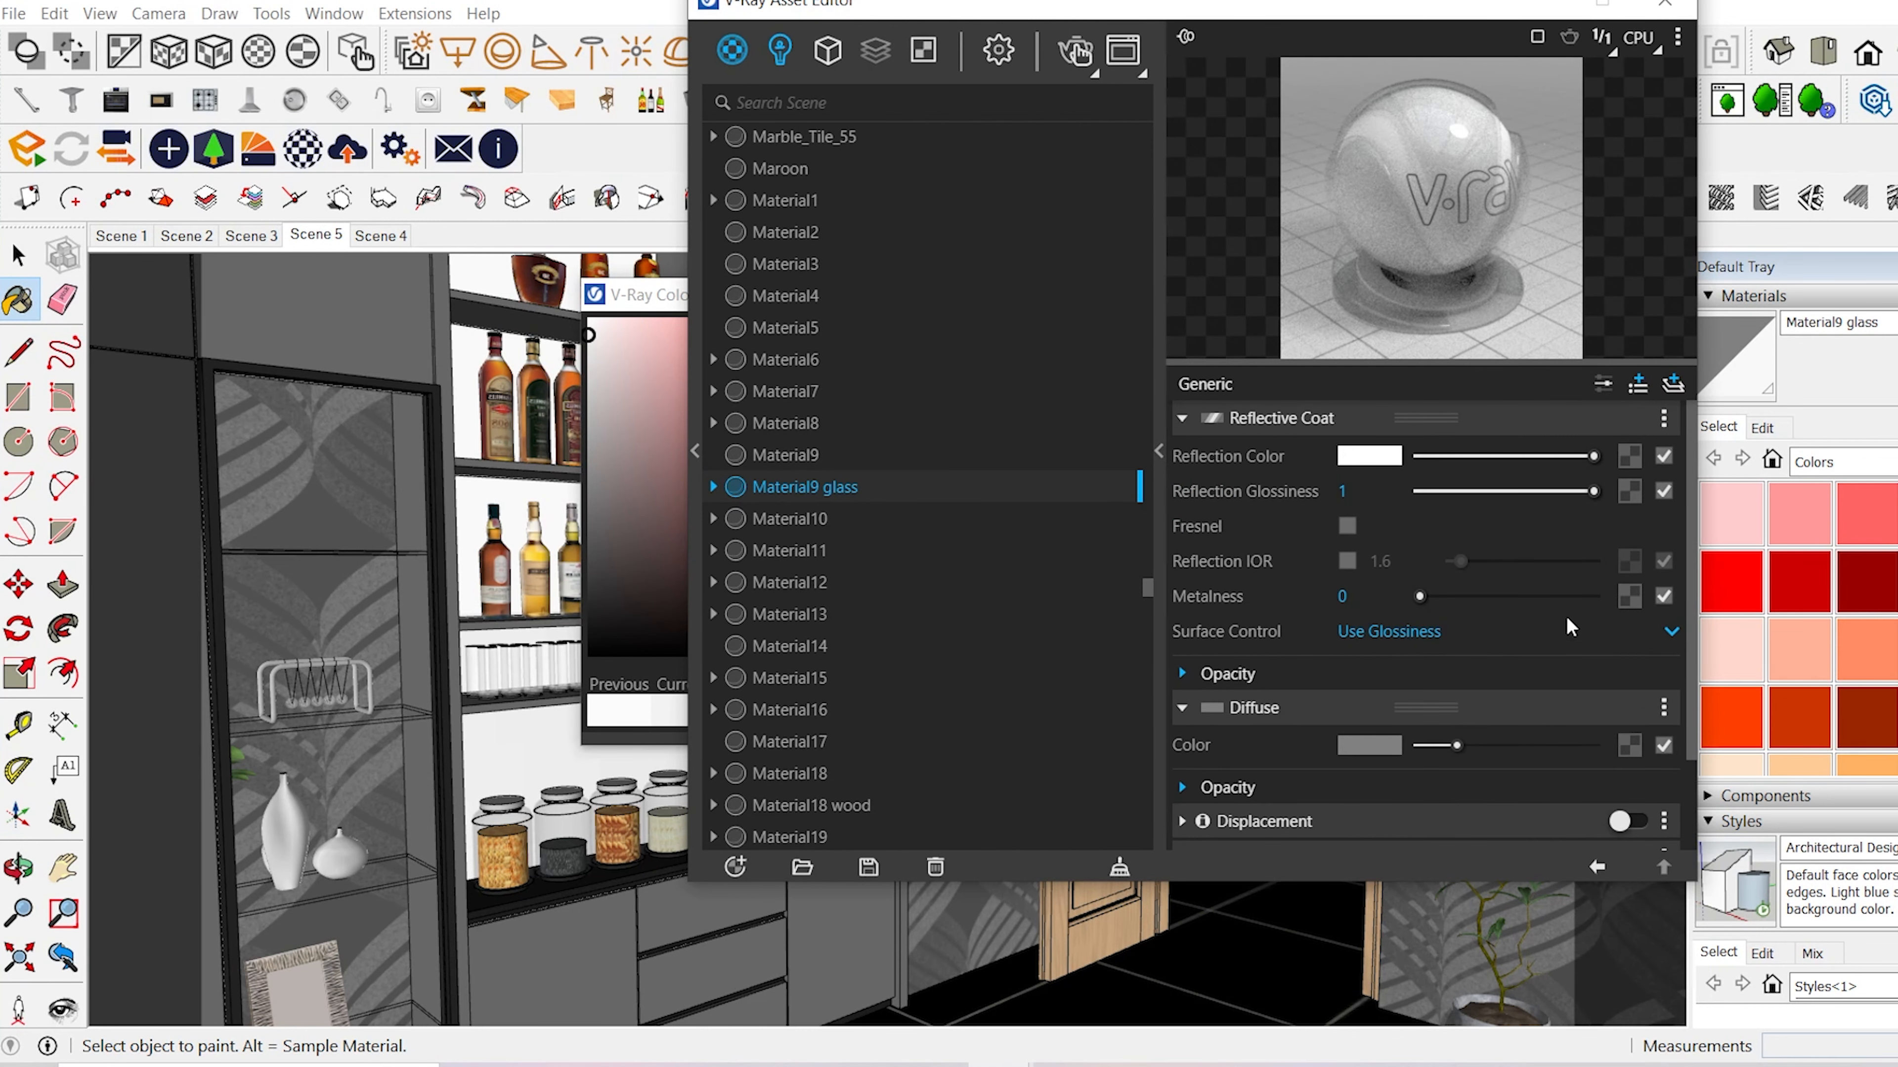
left_click(1603, 871)
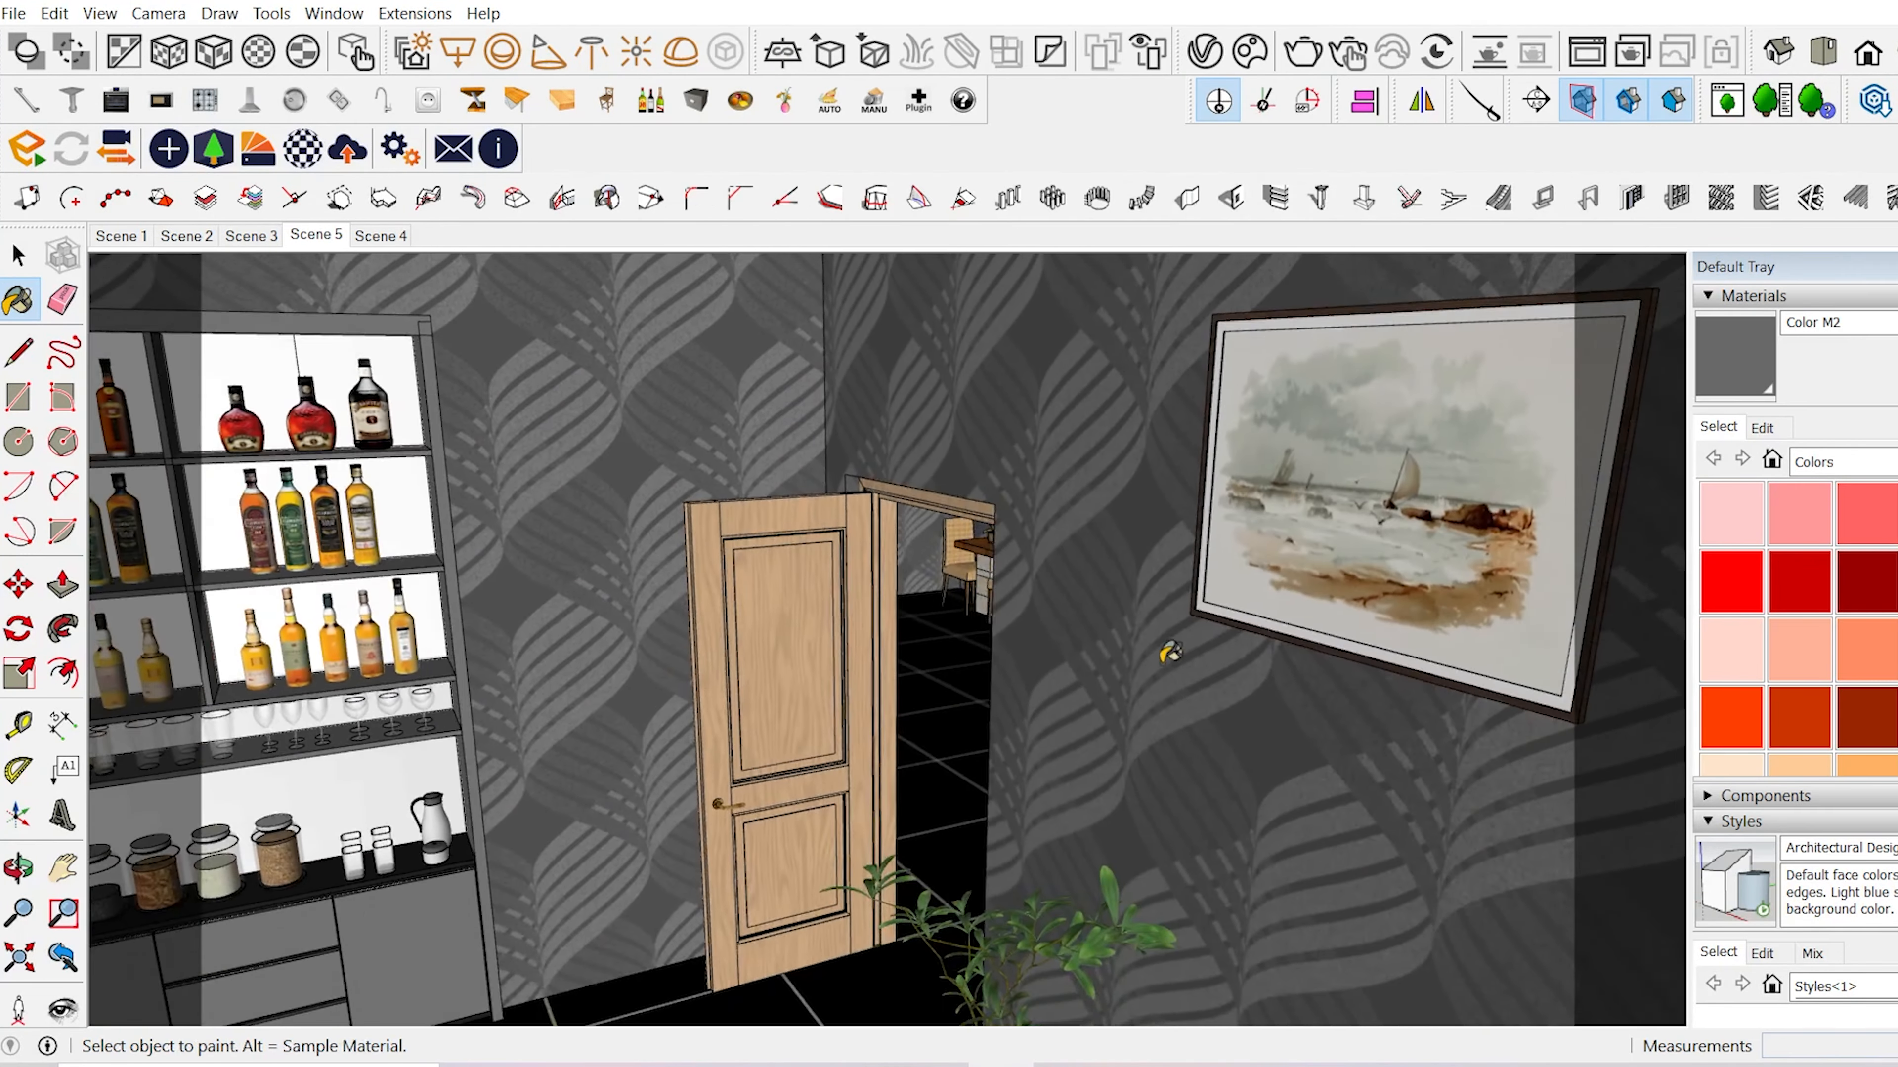
- Sample the seascape painting's material on the wall and relink its diffuse bitmap to the saved image in Saved Pictures
middle_click_drag(1171, 652, 971, 662)
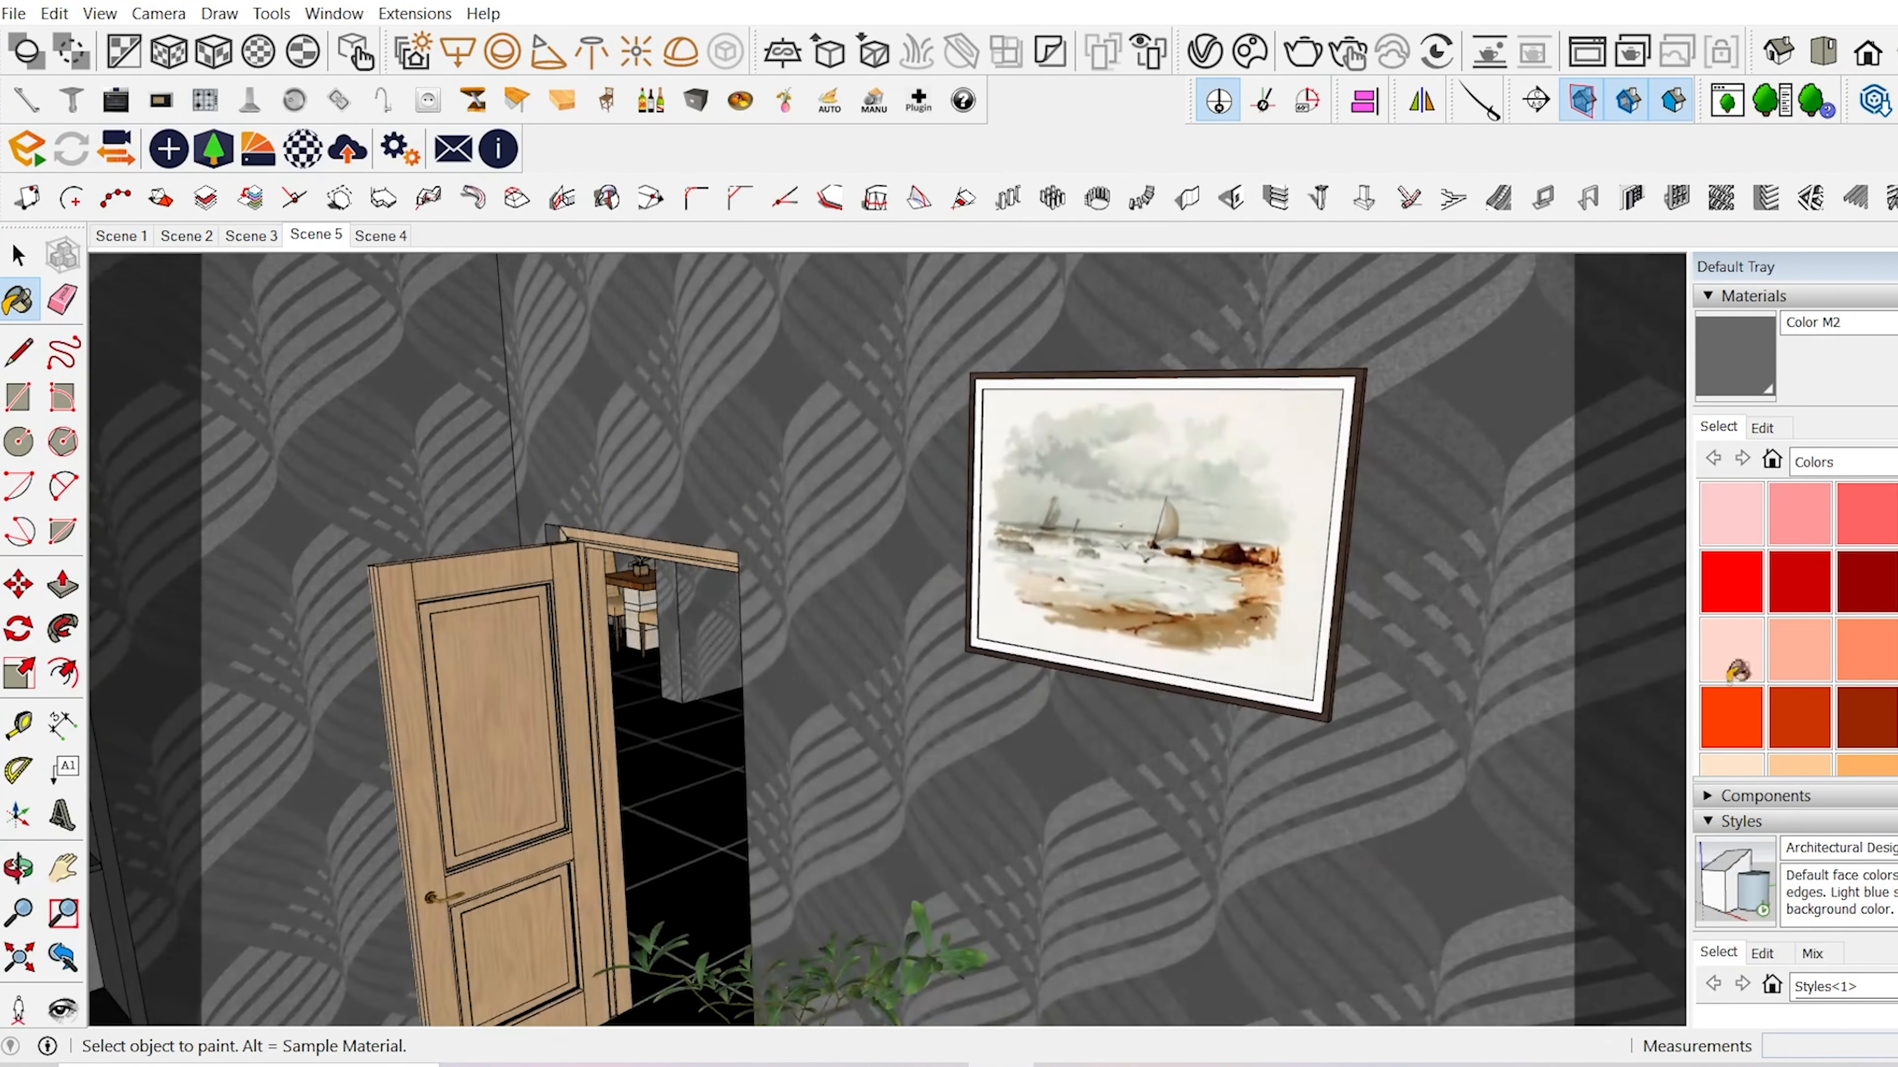
left_click(1225, 516)
left_click(1204, 52)
left_click(1058, 669)
left_click(1764, 426)
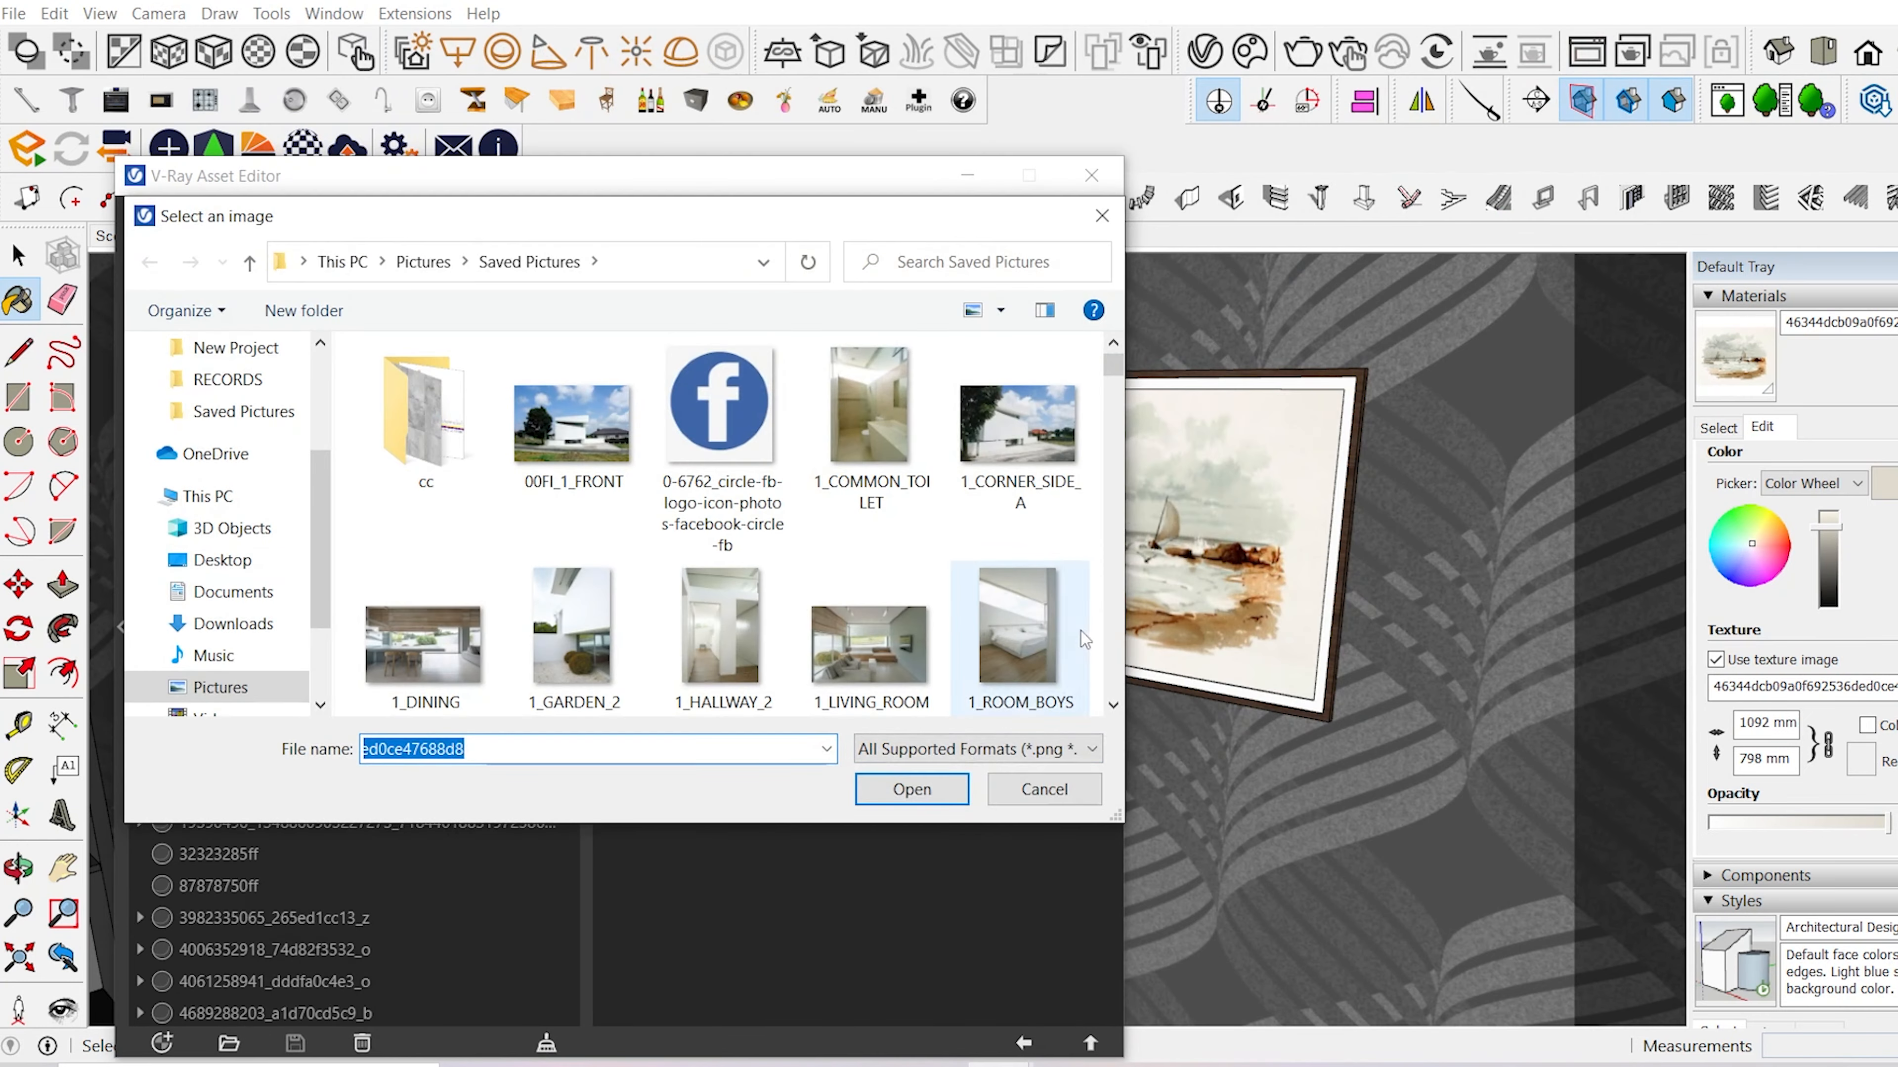
left_click(907, 787)
left_click(1090, 1042)
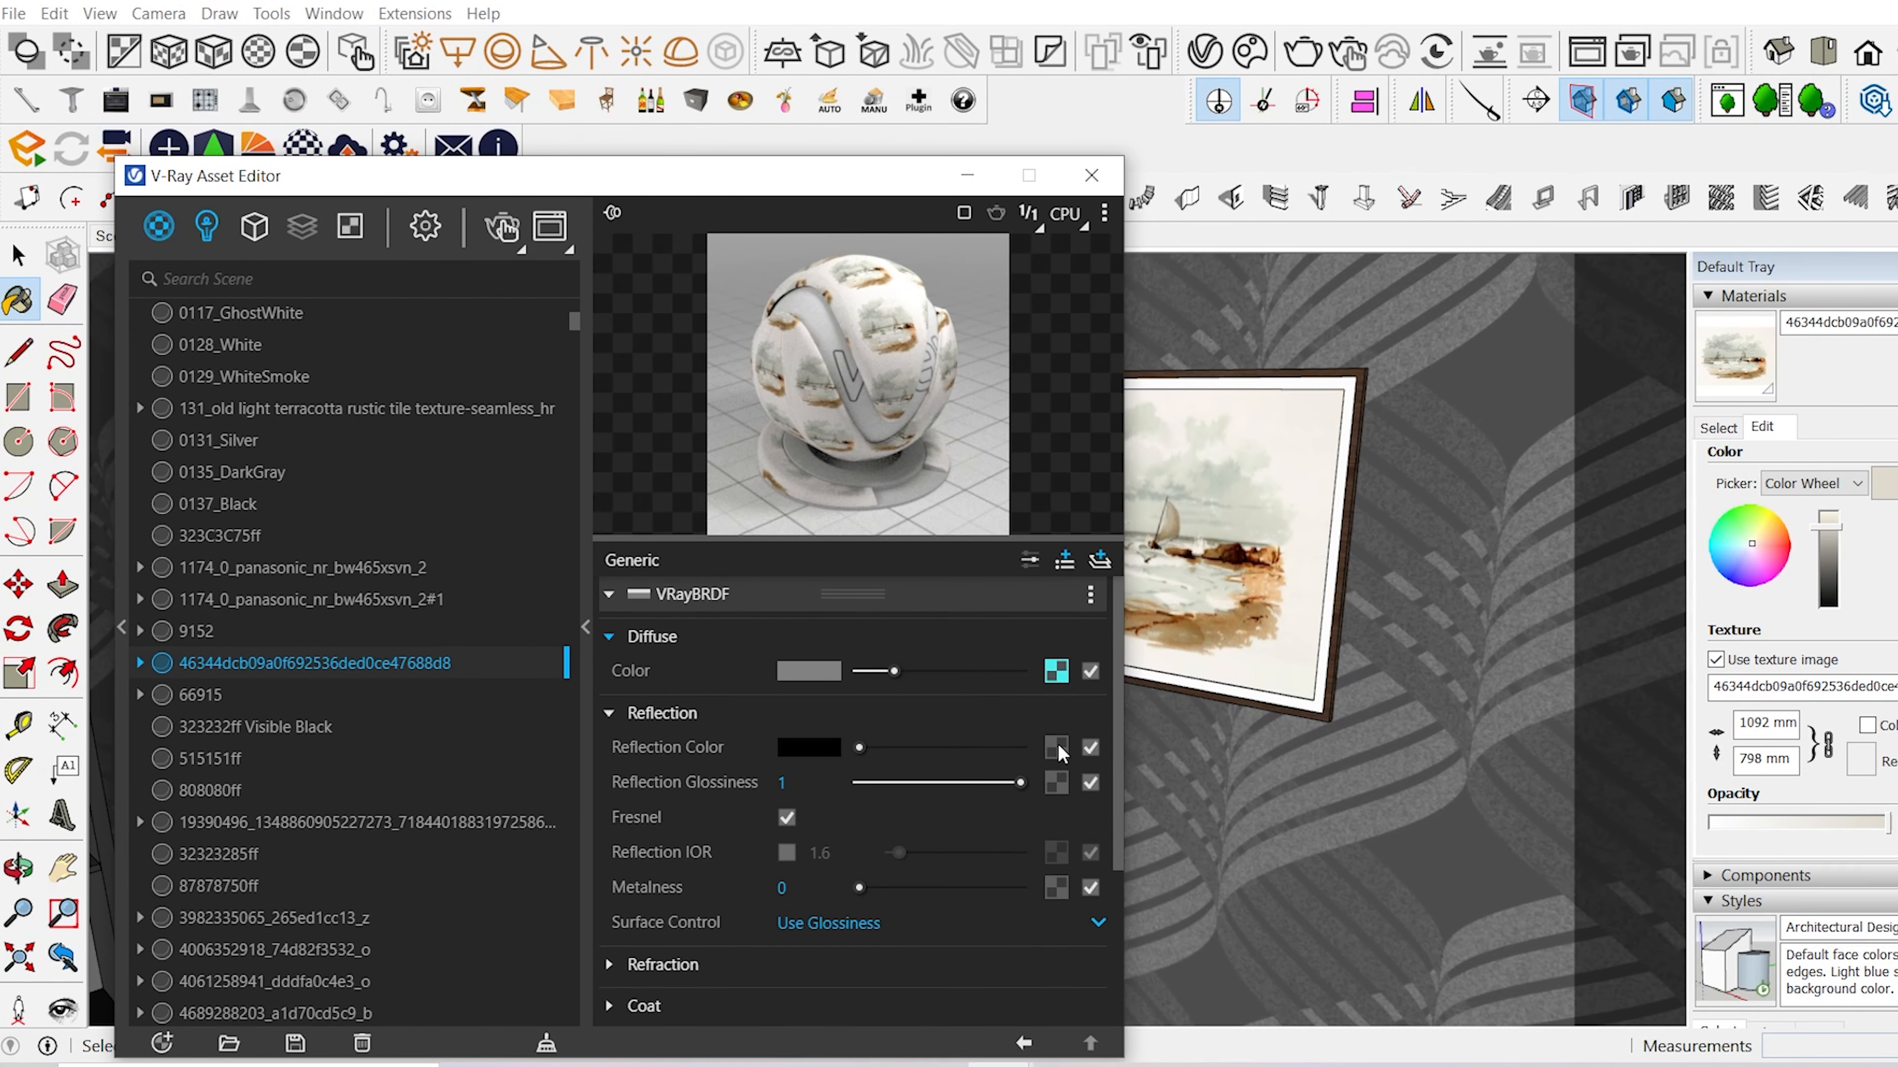
- Set the painting material's reflection colour to white and assign a reflection colour texture based on its diffuse texture
left_click_drag(1059, 745, 1052, 748)
left_click(1052, 756)
left_click_drag(1059, 678, 1046, 779)
left_click(1026, 755)
left_click(1016, 807)
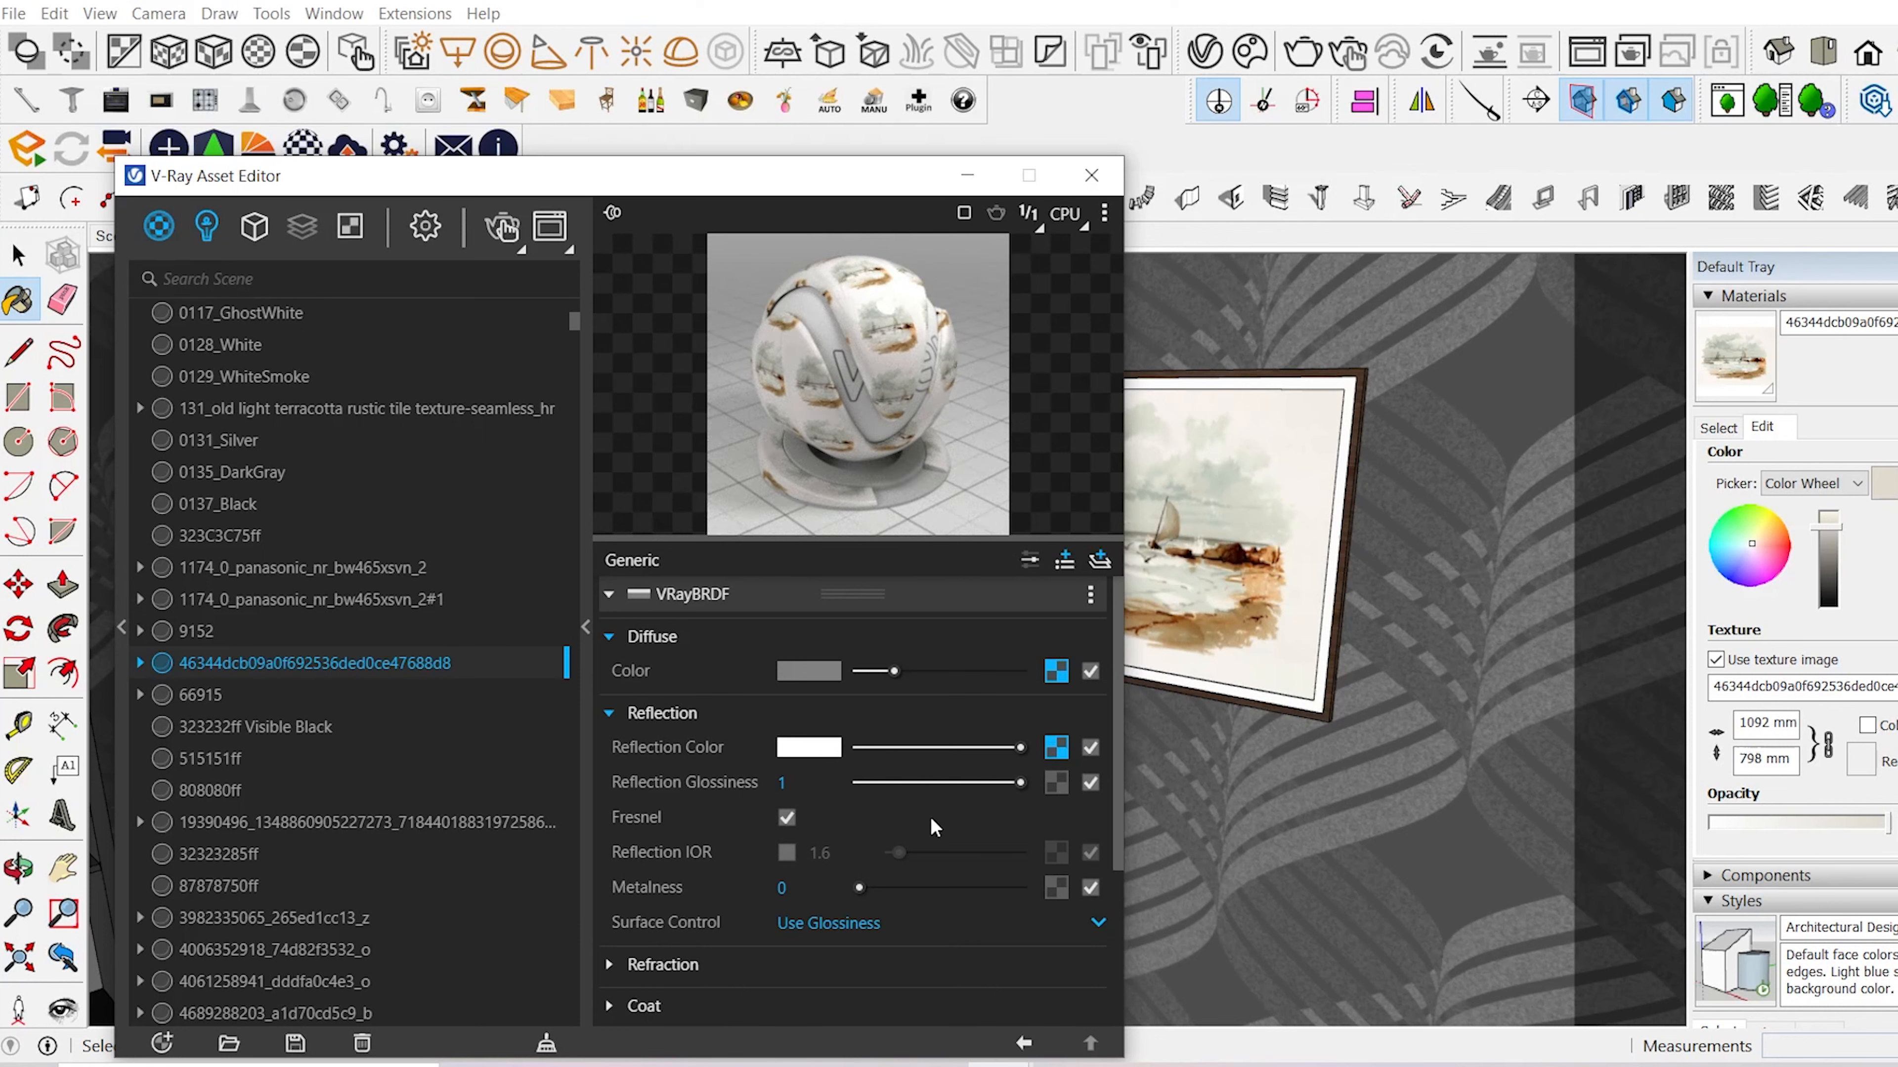
- Map the picture frame wood's reflection colour with a brightened Color Correction of its diffuse texture at saturation -1
left_click(1055, 670)
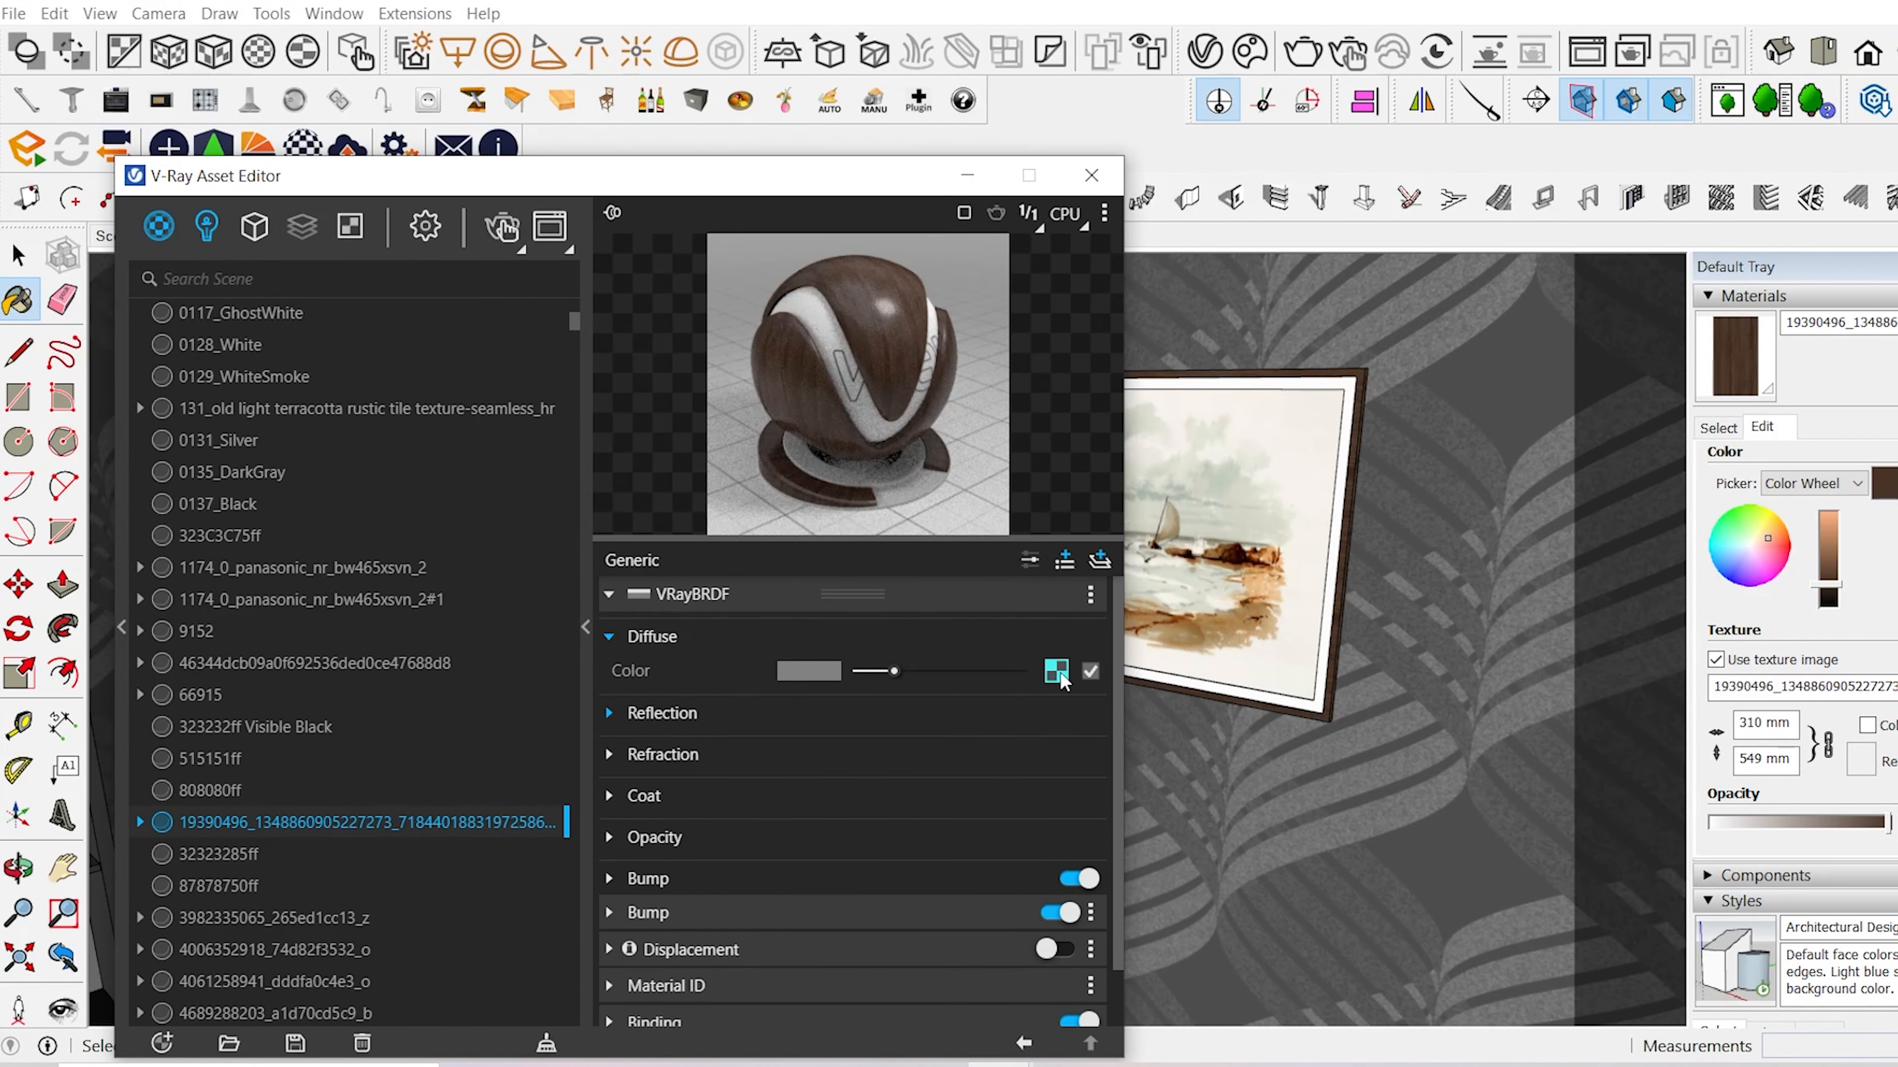
right_click(1055, 675)
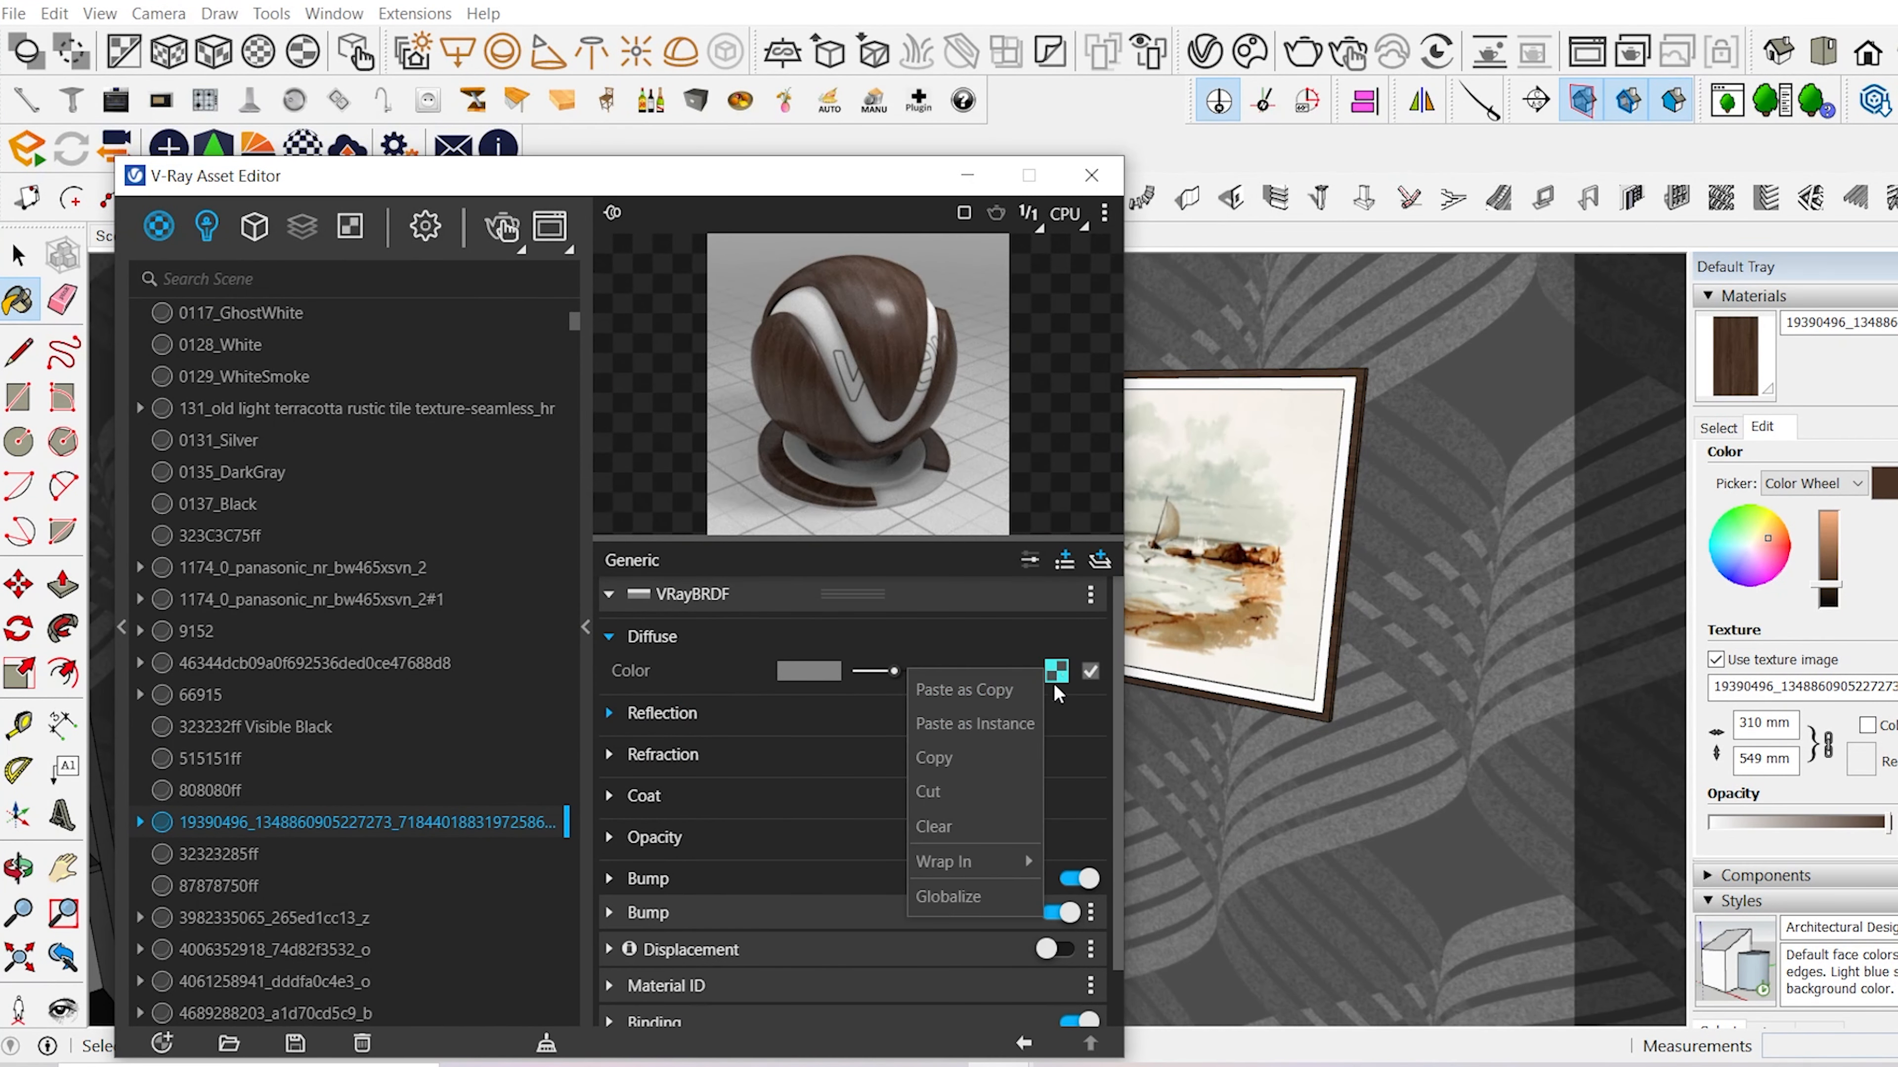
left_click(936, 758)
left_click(662, 713)
left_click(1059, 740)
left_click(1006, 465)
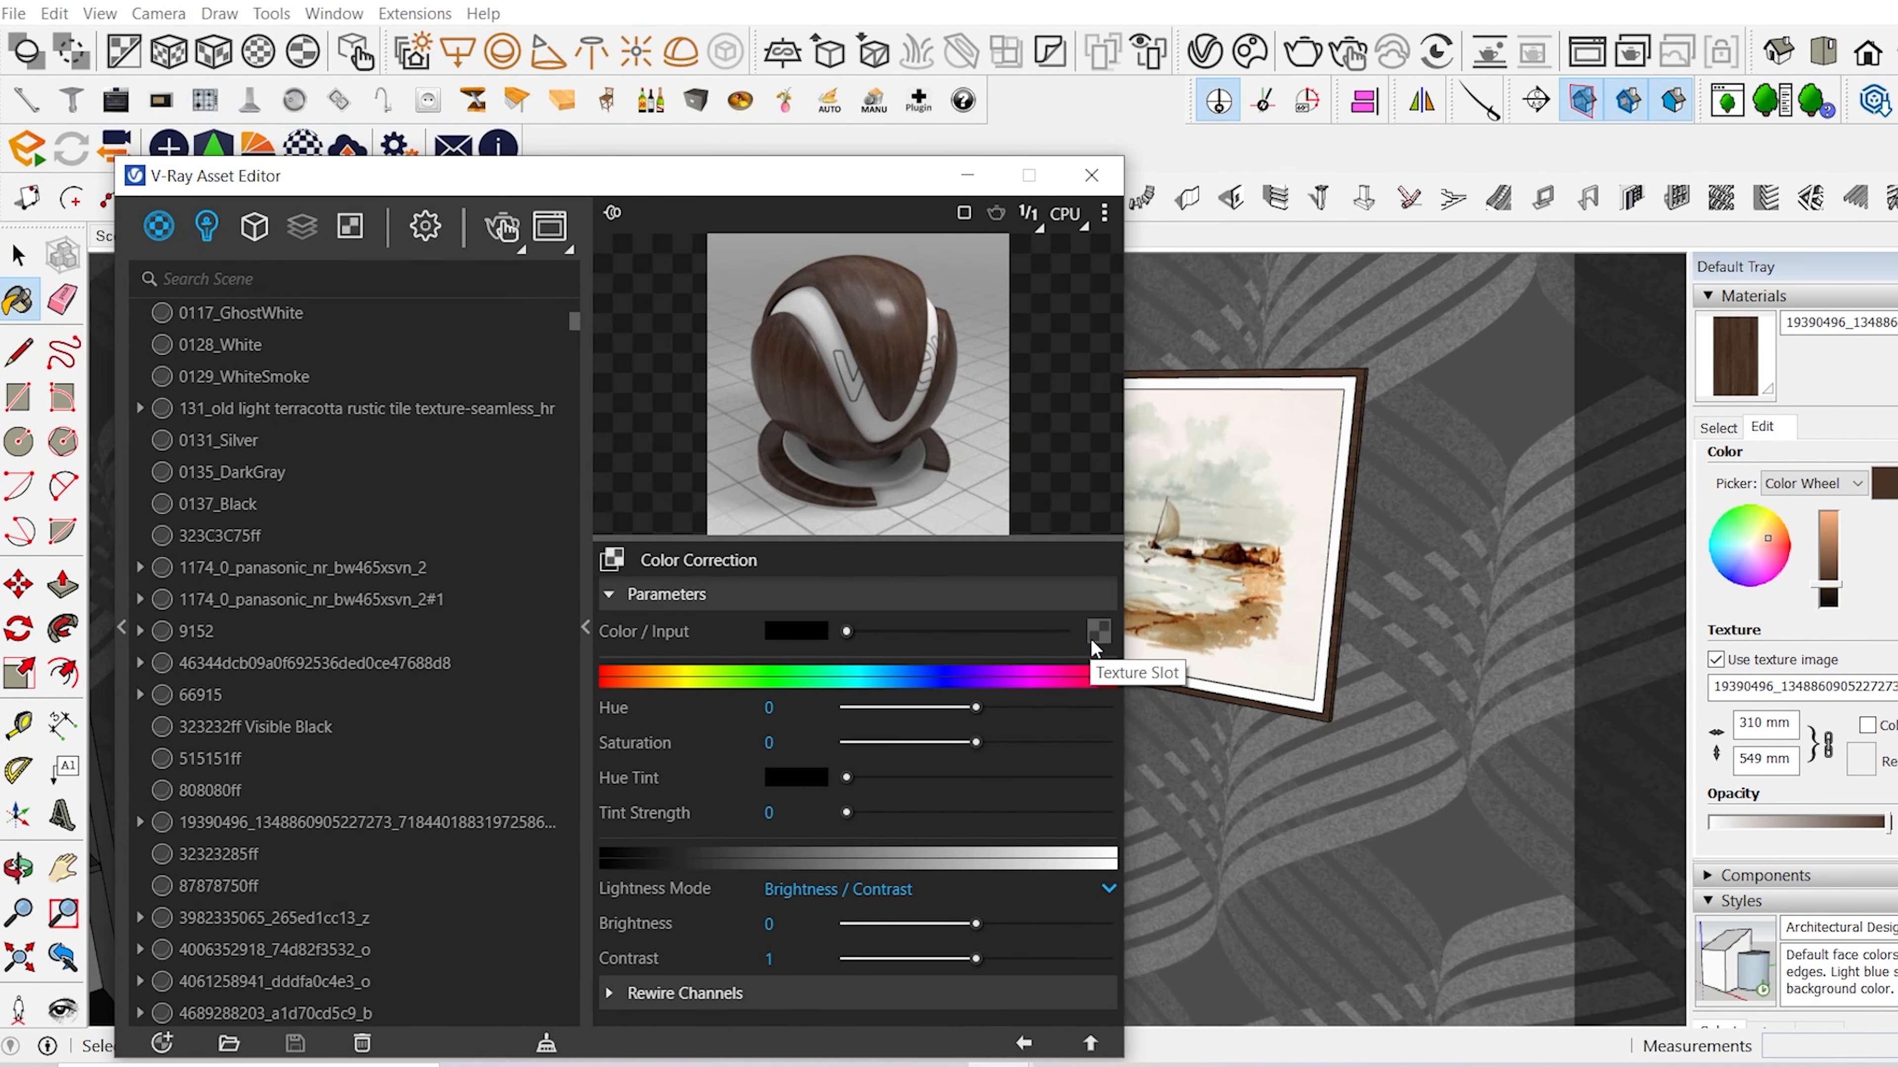
right_click(1095, 636)
left_click(1074, 649)
left_click_drag(976, 742, 842, 744)
left_click_drag(976, 925, 1035, 891)
- Paste a copy of the diffuse texture into the frame wood's reflection glossiness
left_click(1024, 1043)
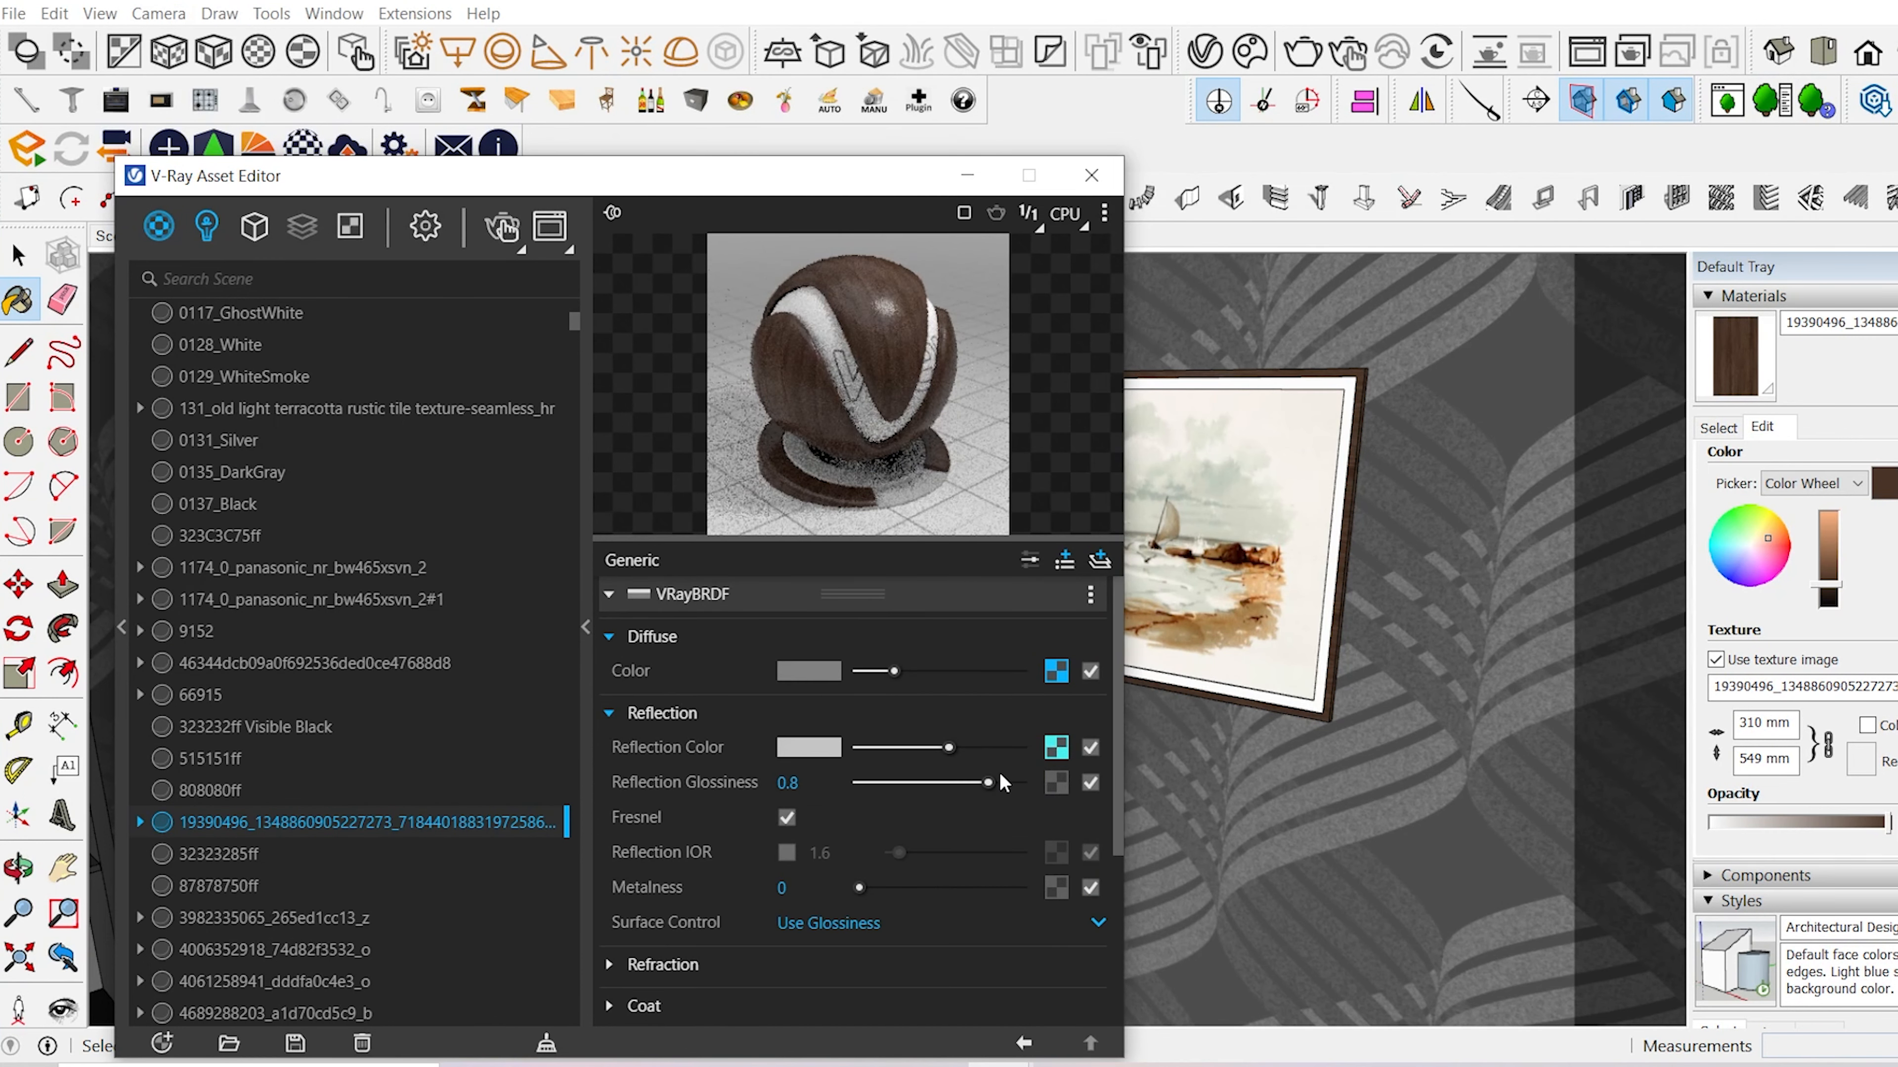
right_click(1055, 782)
left_click(986, 796)
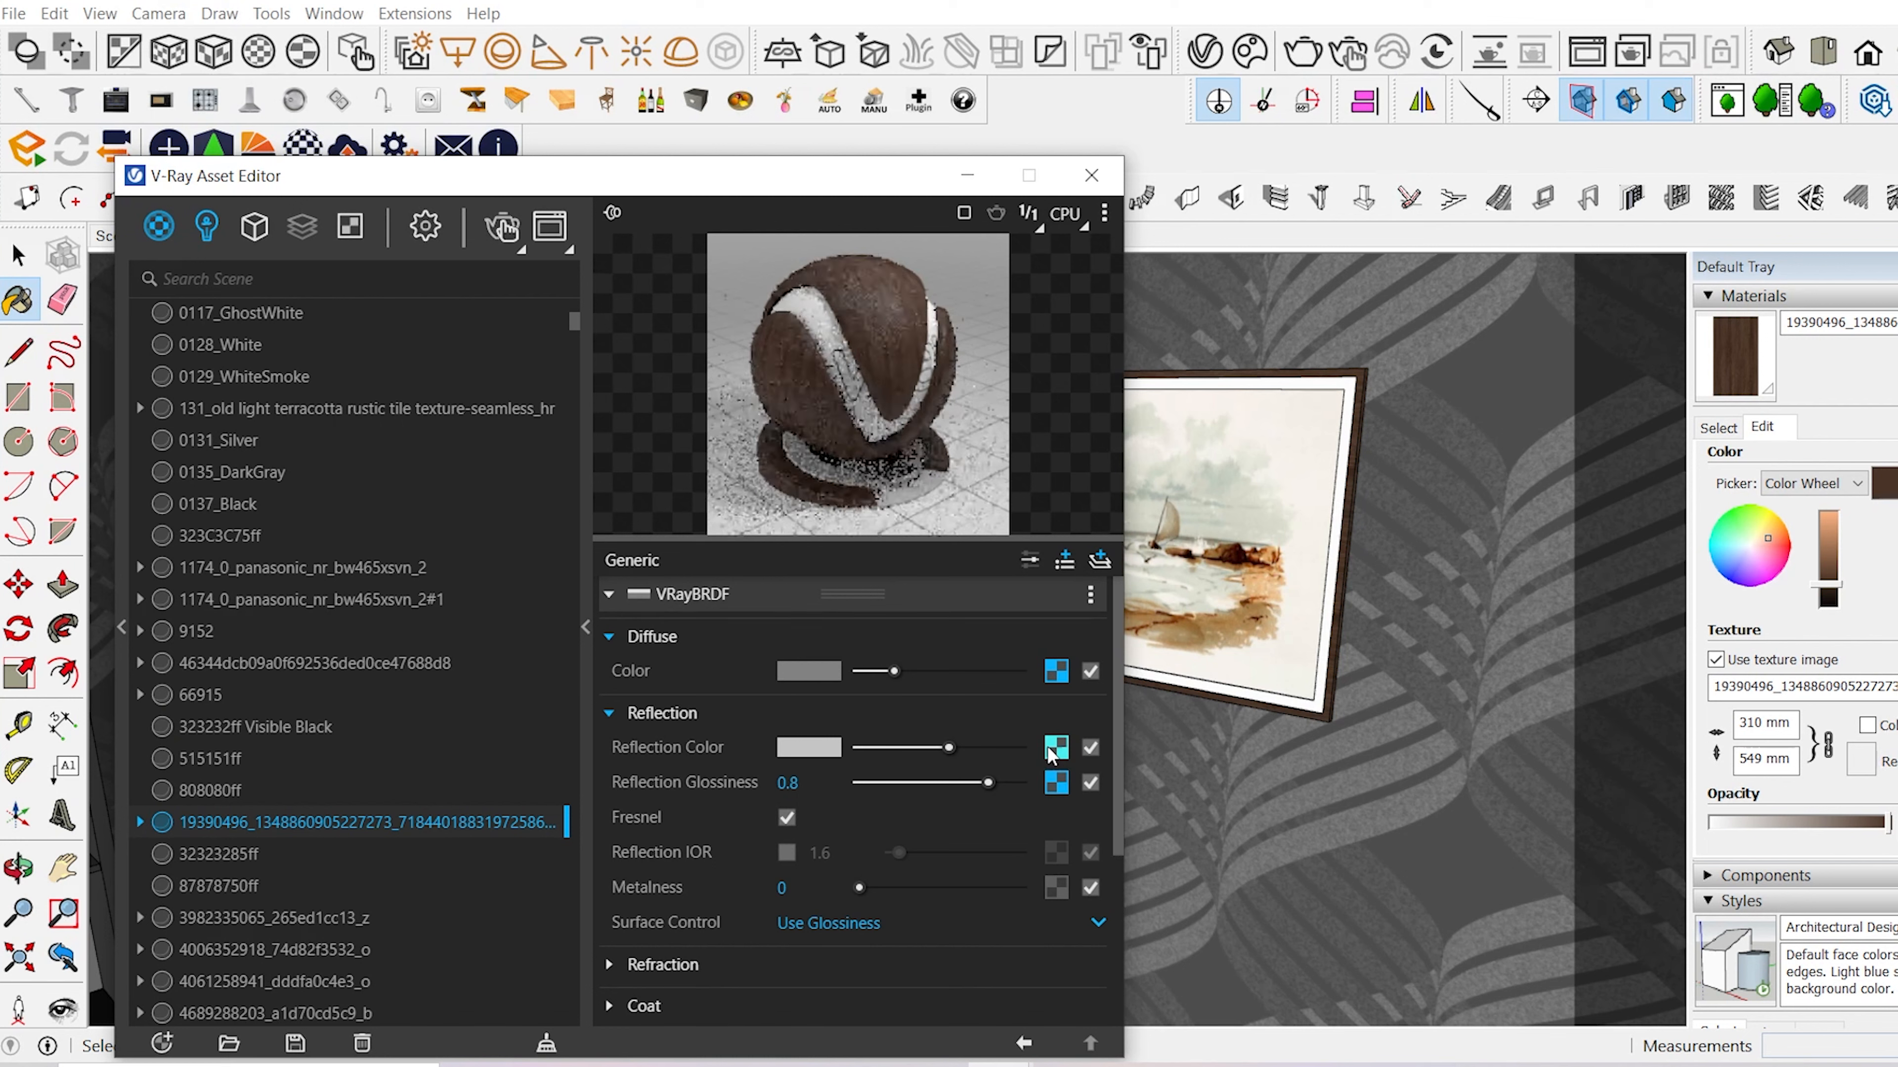
- Open the bump settings of the picture frame's wood material and close the material editor
scroll(927, 830, "down", 4)
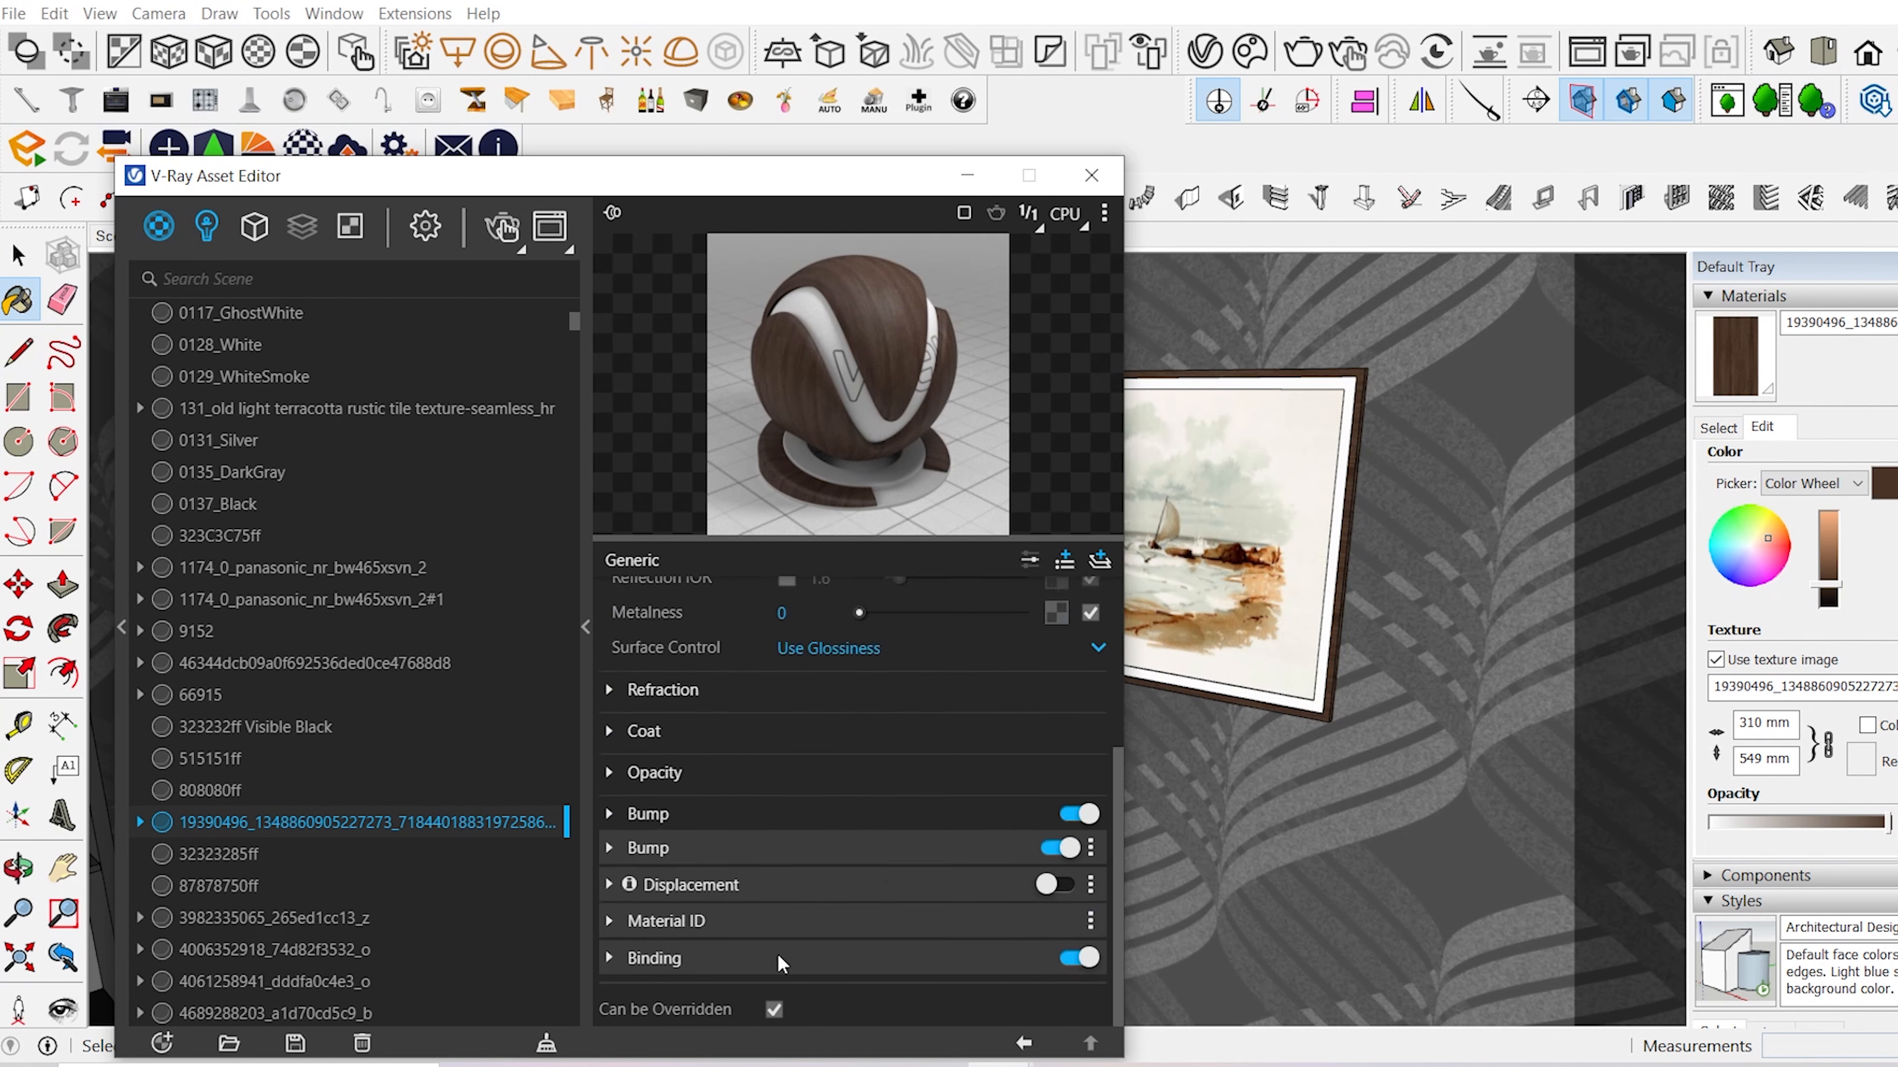
left_click(780, 959)
left_click(860, 852)
left_click(745, 819)
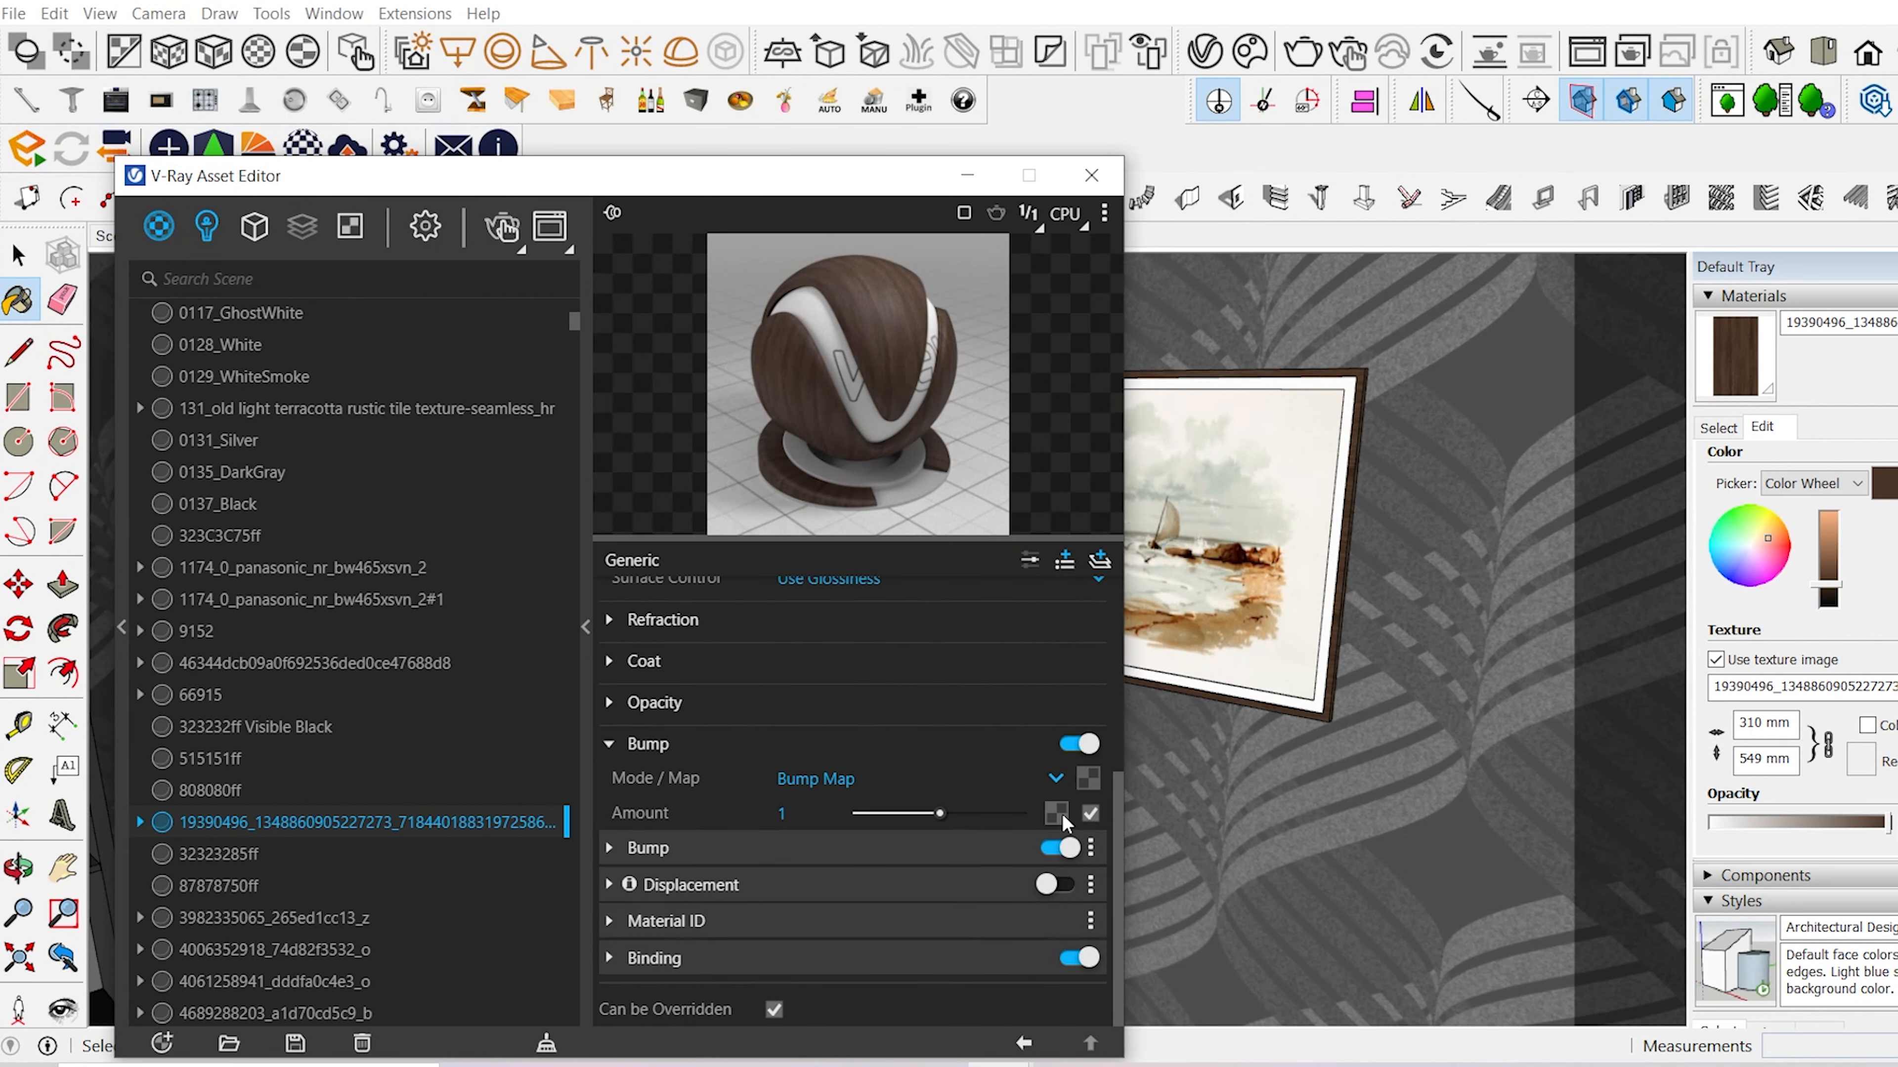
scroll(956, 814, "up", 3)
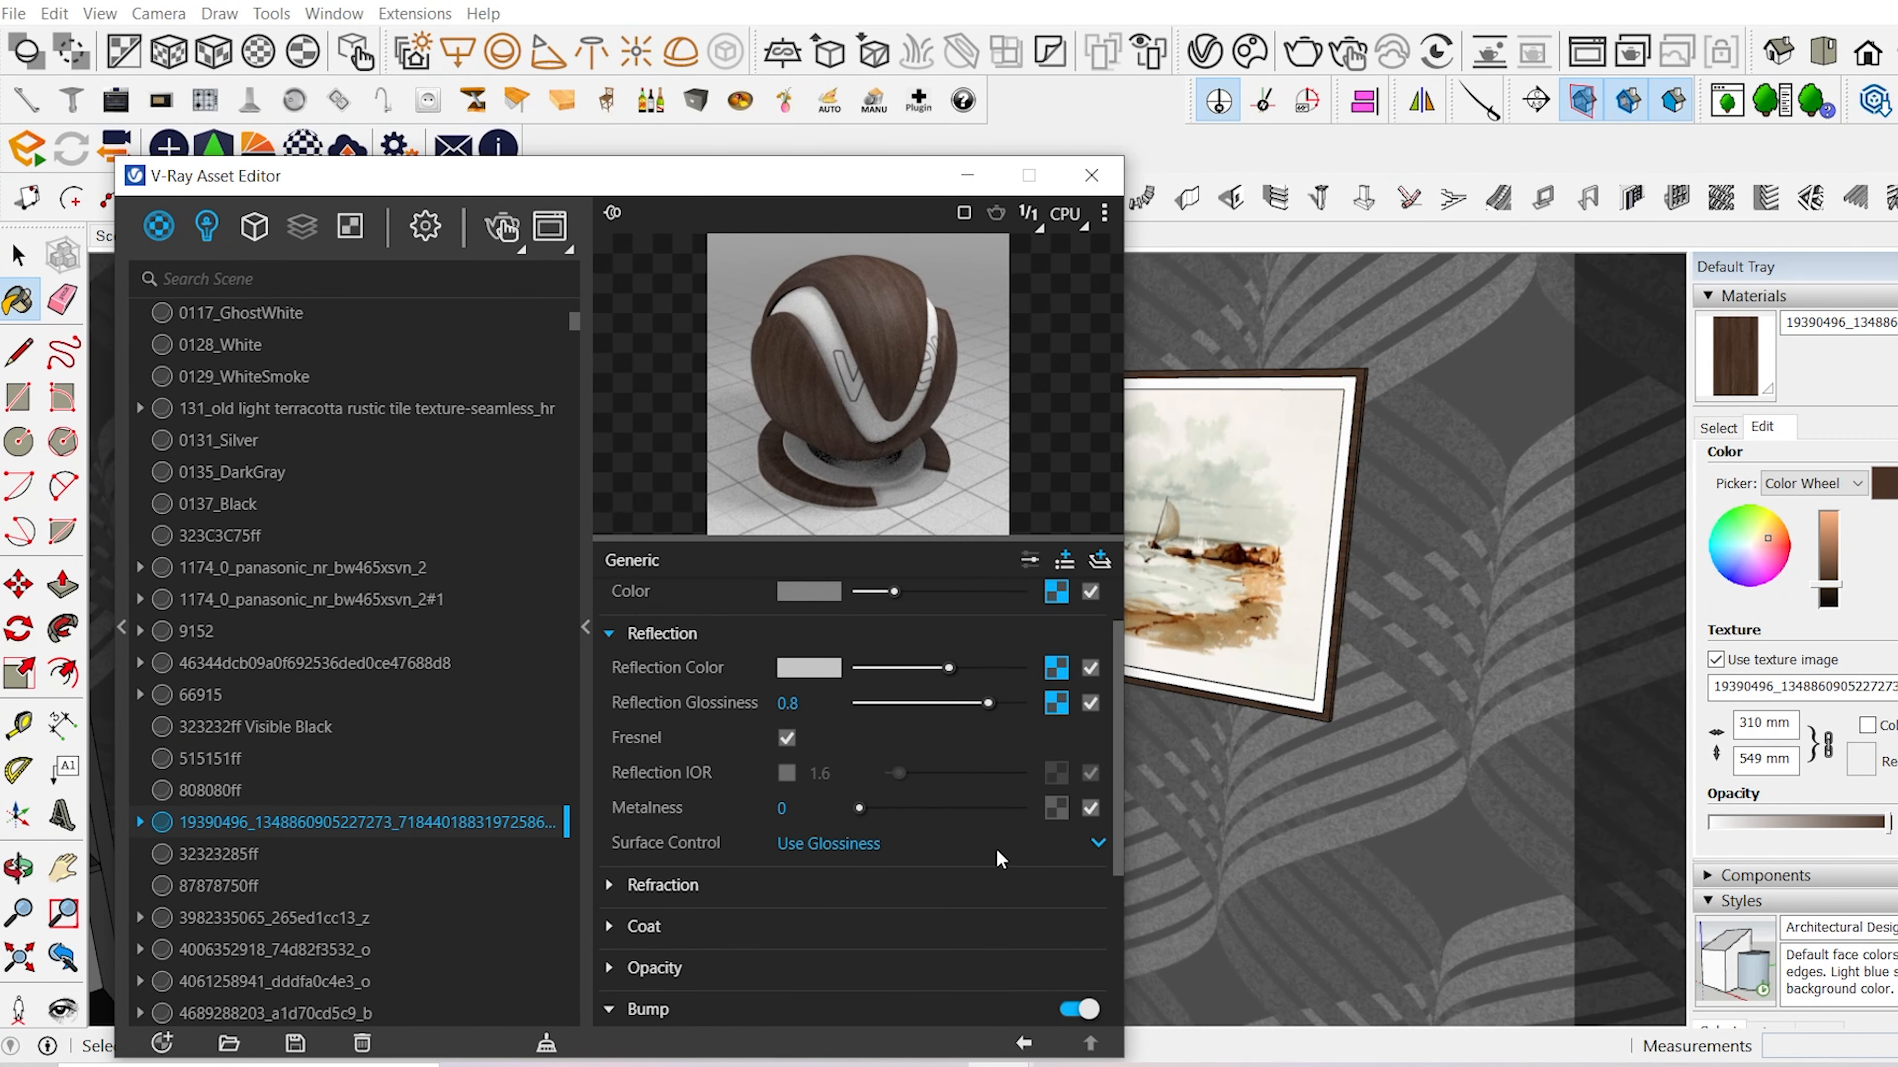
left_click(1091, 175)
- Return to Scene 5, sample the table base's Marble material and relink its diffuse bitmap to F064_ST8-2 (2) in Saved Pictures
middle_click_drag(1046, 479, 1083, 449)
key("space")
left_click(316, 236)
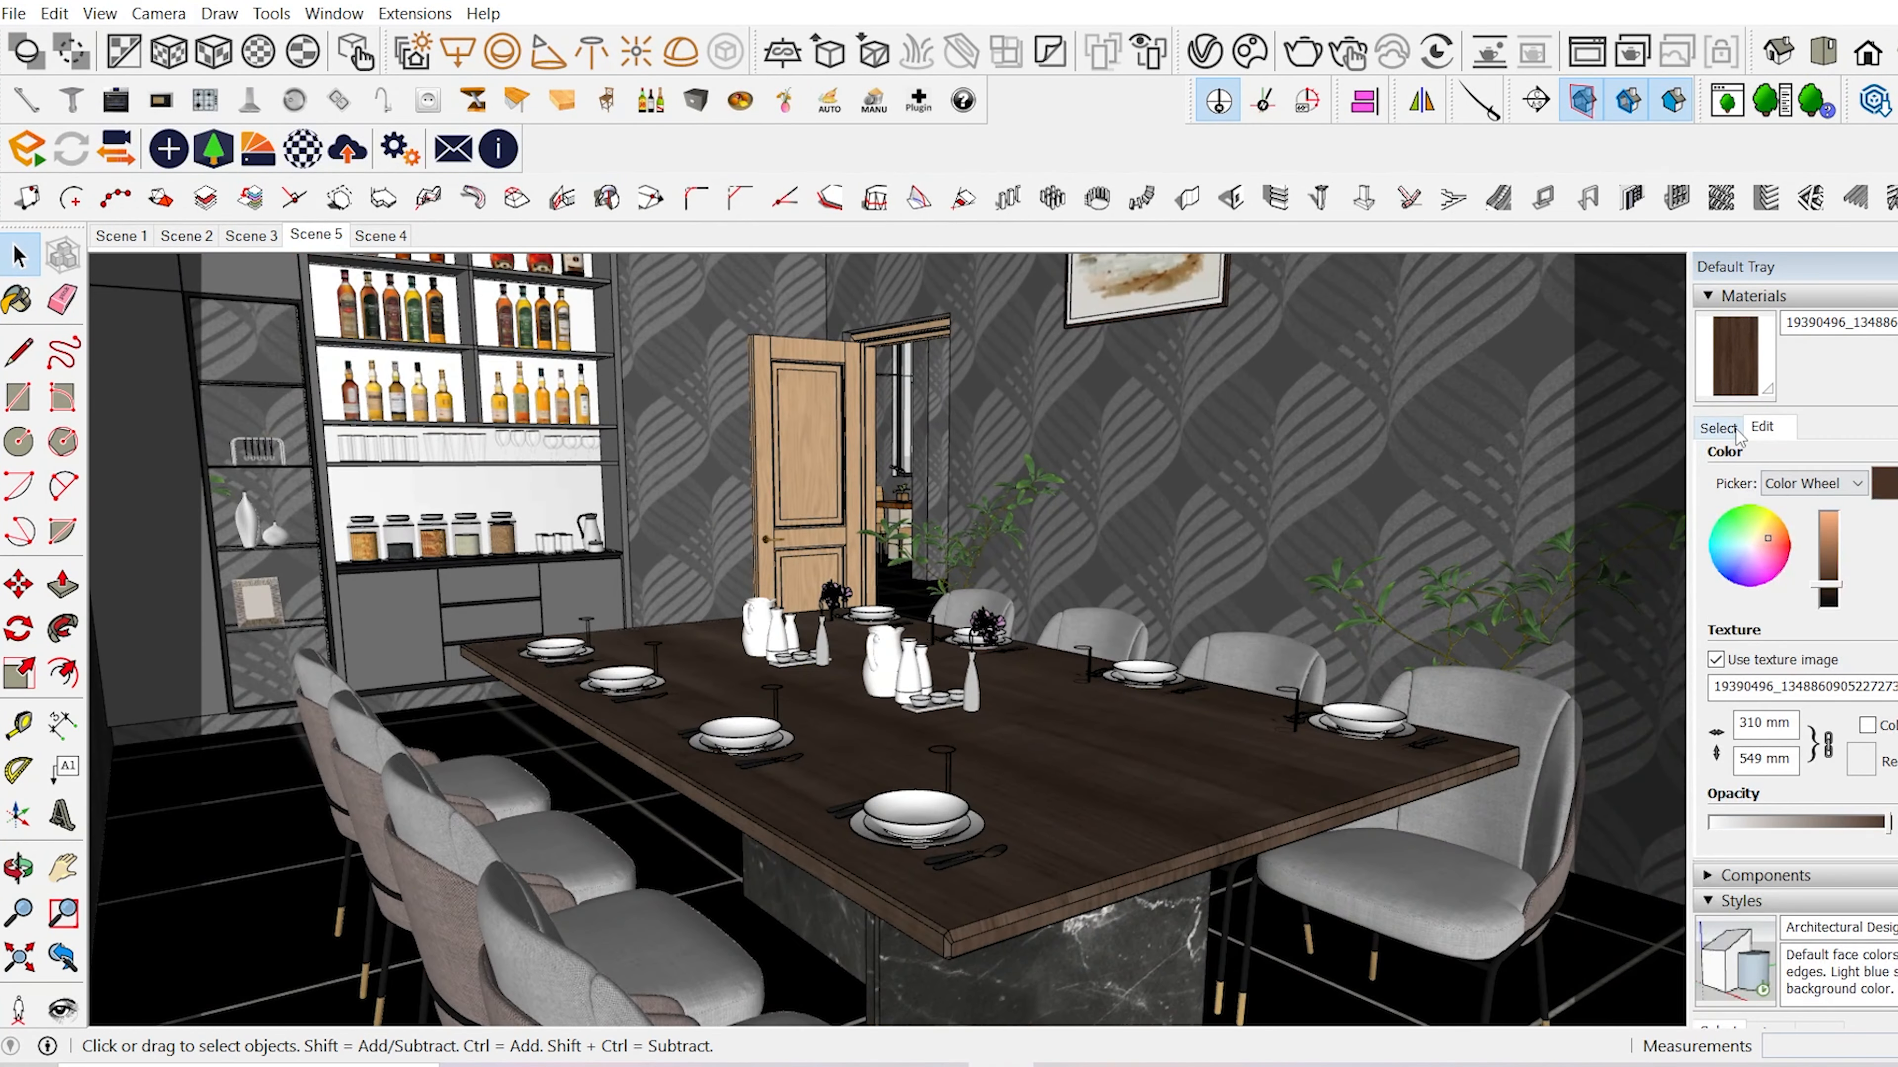
left_click(1735, 429)
left_click(1104, 929)
left_click(1204, 51)
left_click_drag(707, 180, 563, 51)
left_click(912, 540)
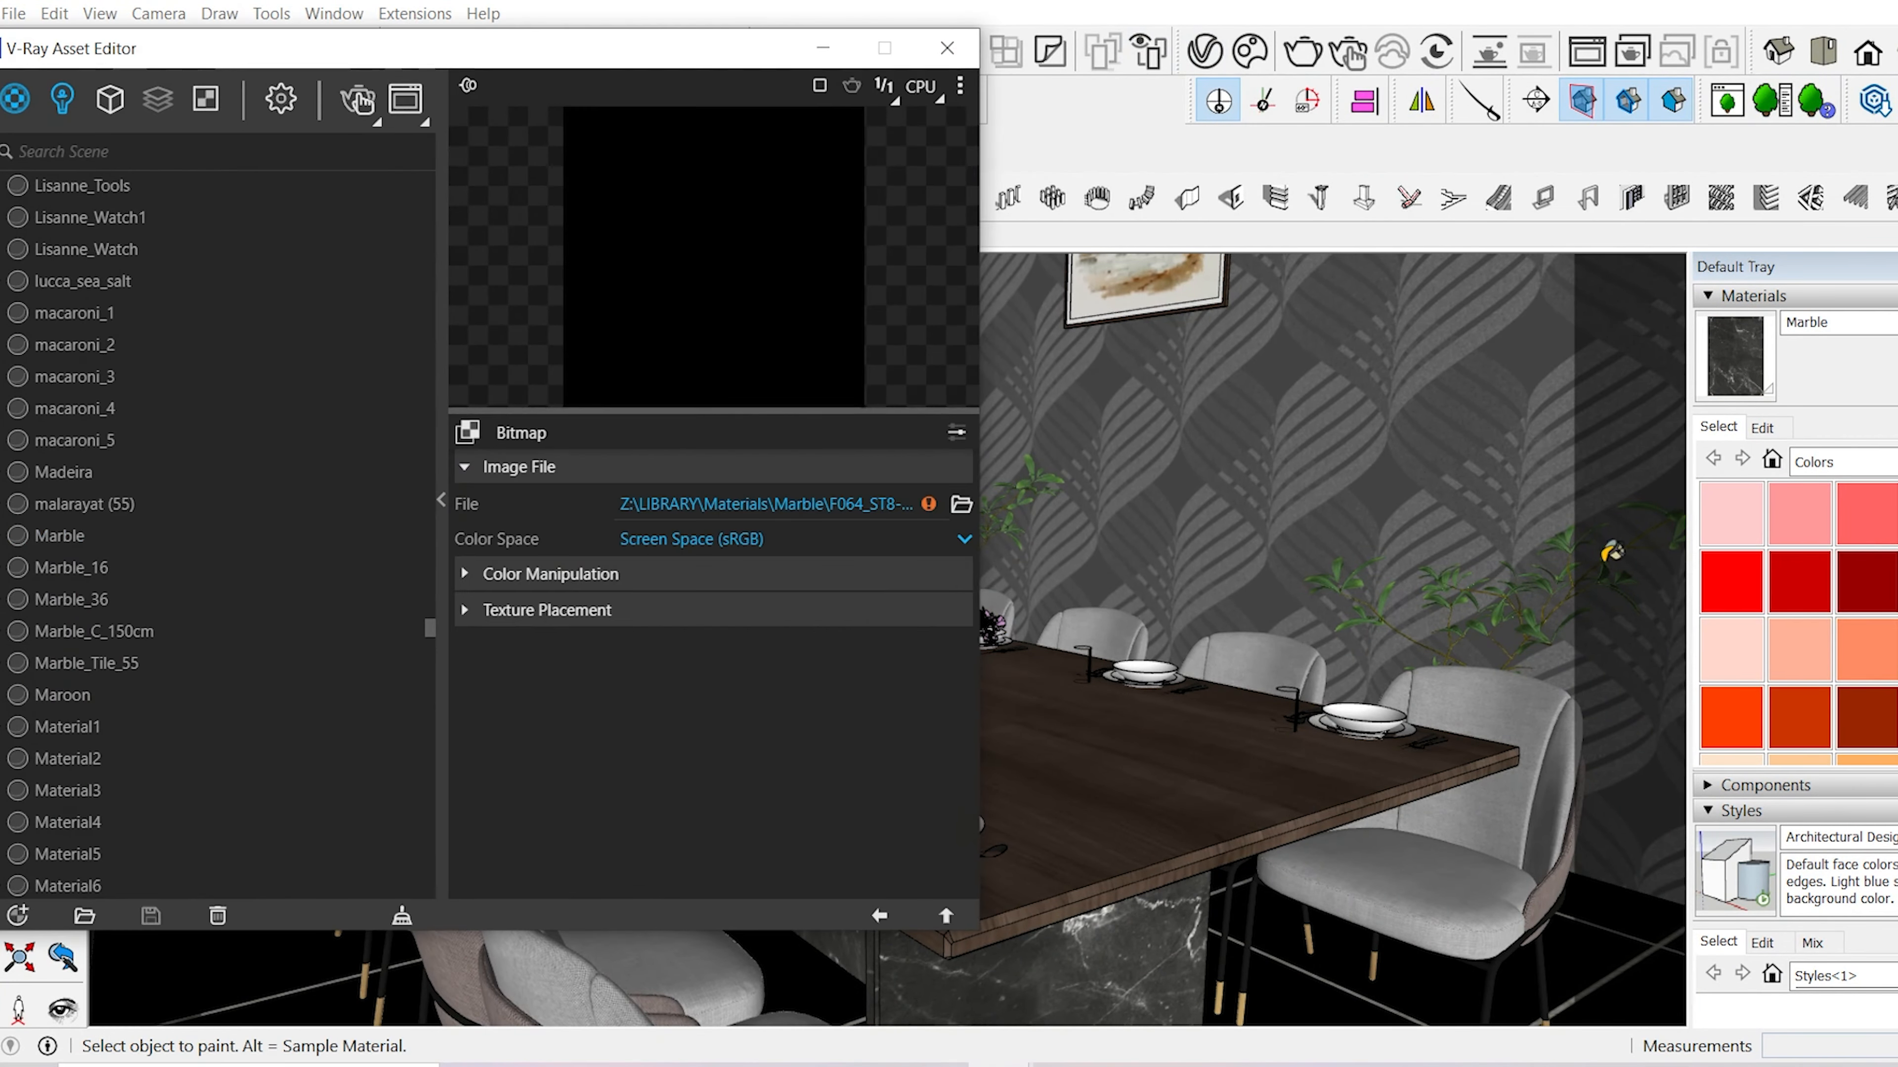
left_click(1762, 427)
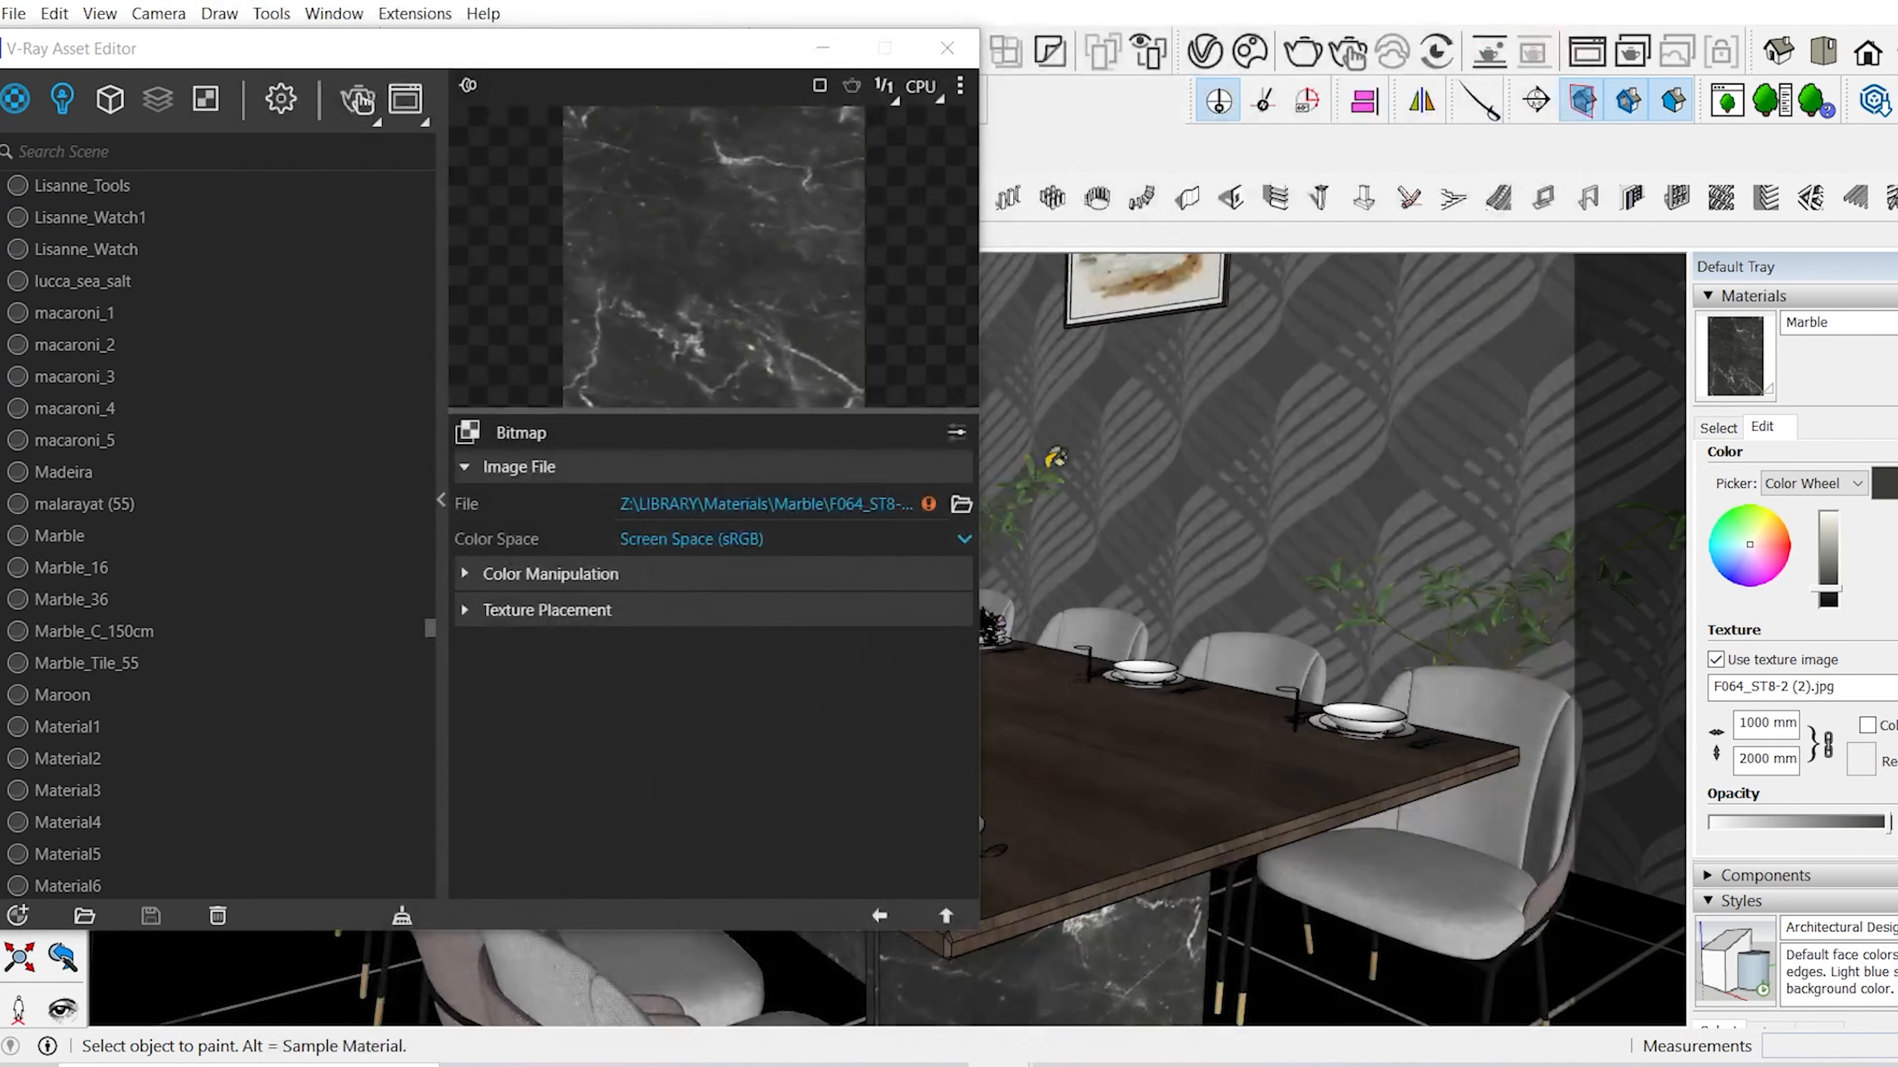
left_click(962, 503)
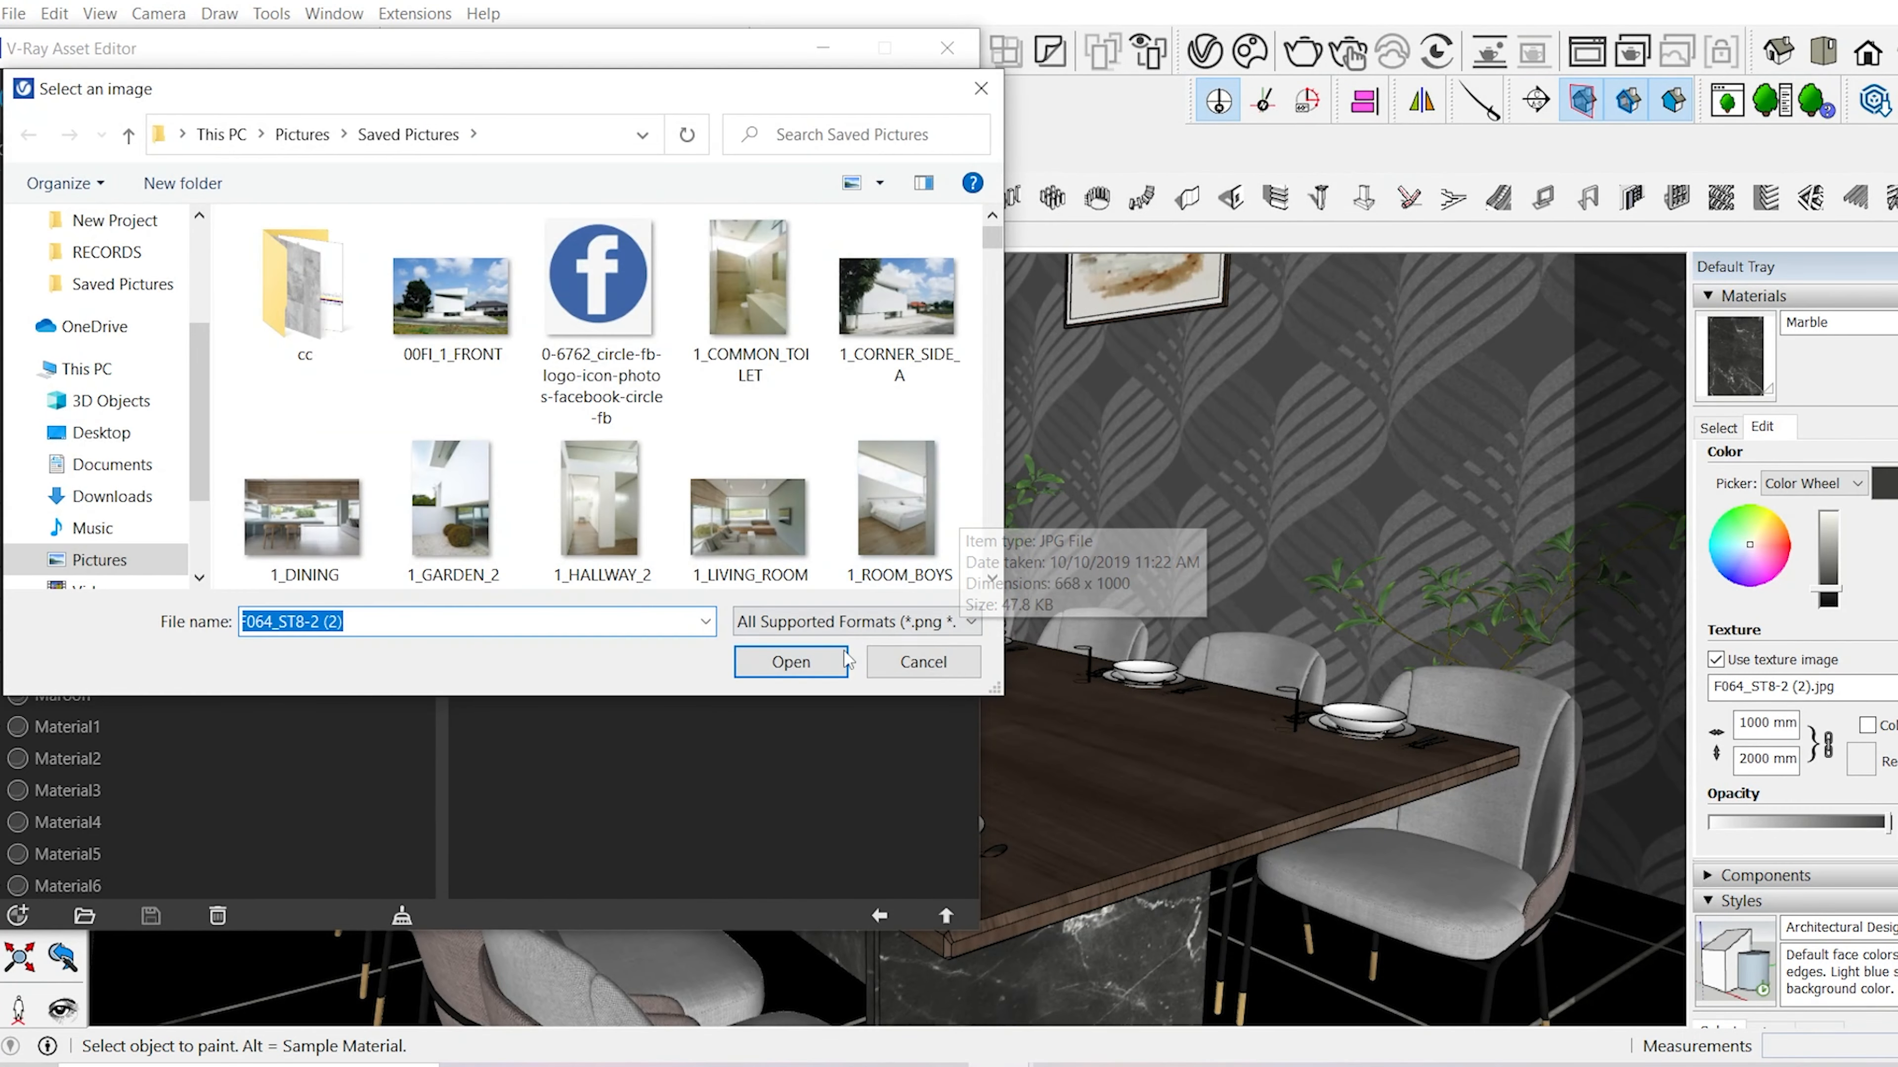
left_click(842, 660)
- Copy the Marble material's diffuse texture, add a Color Correction map to its reflection colour and set that colour to white
right_click(904, 552)
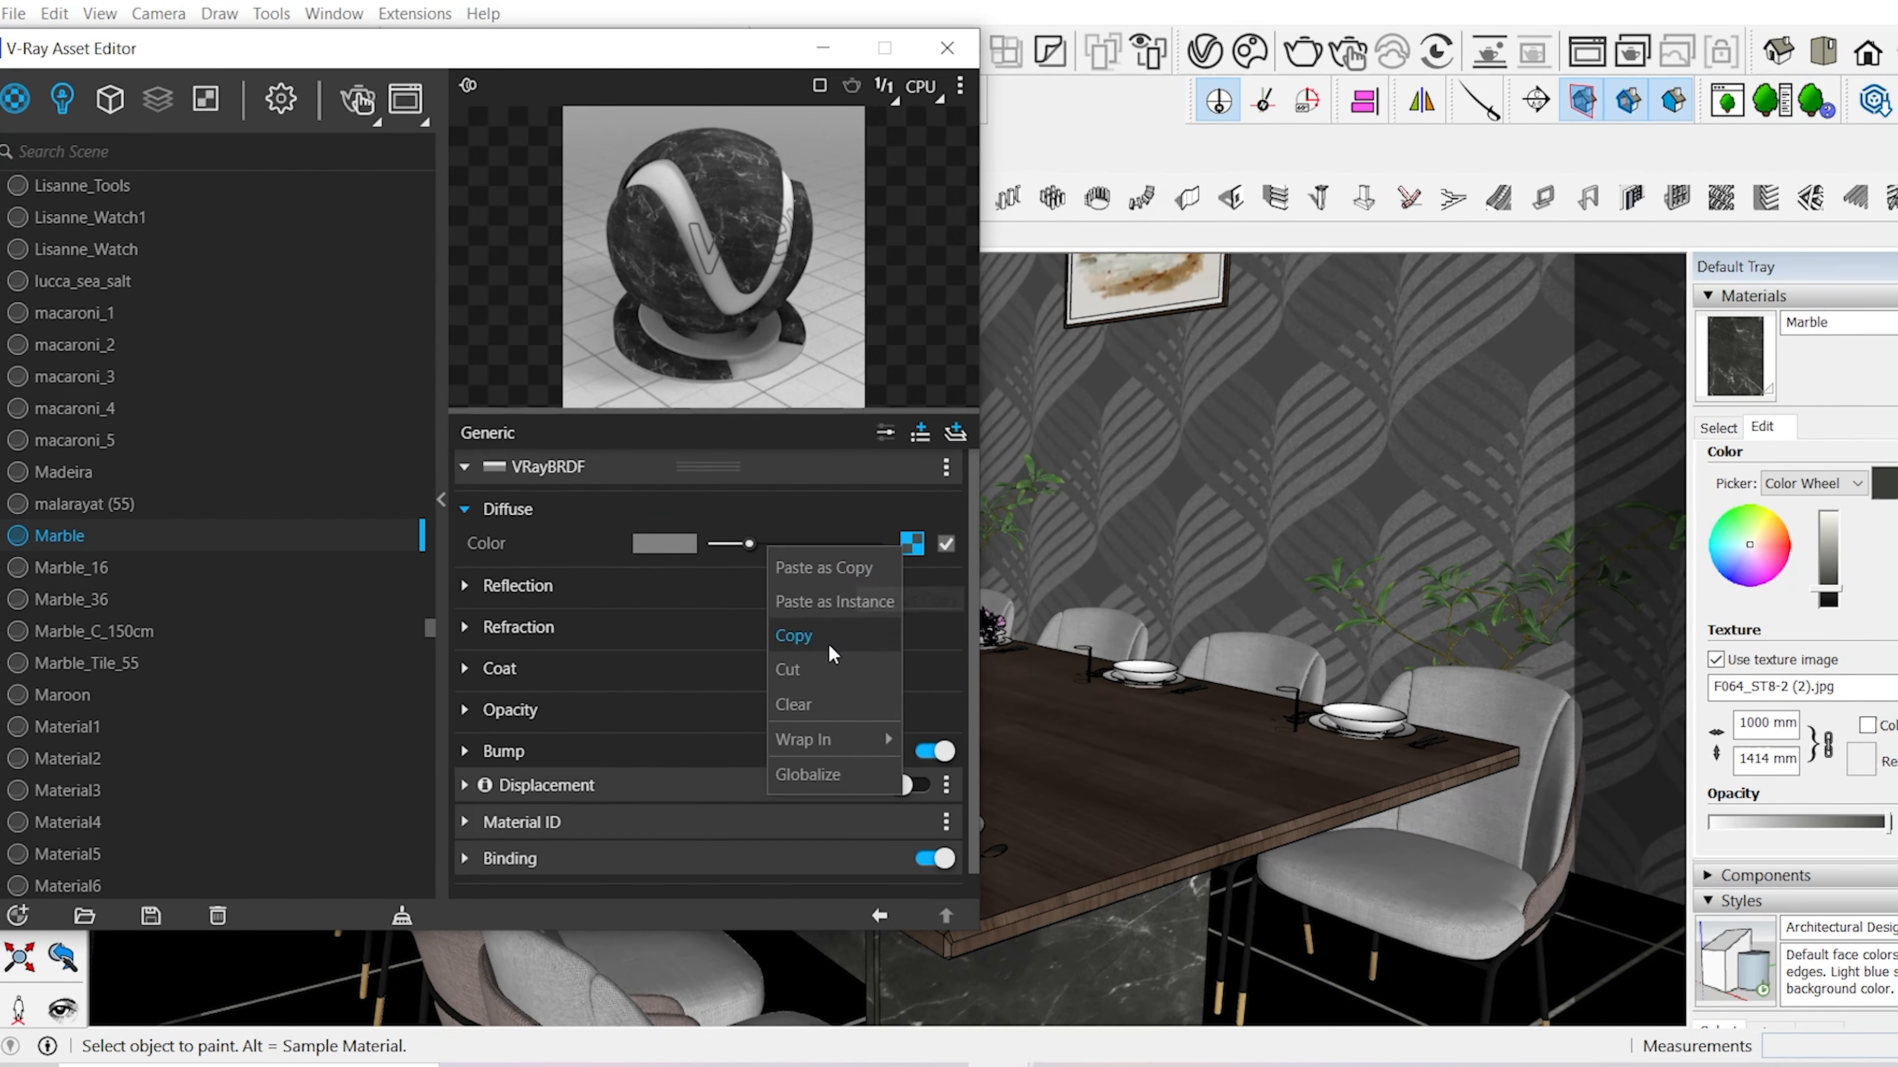
left_click(829, 643)
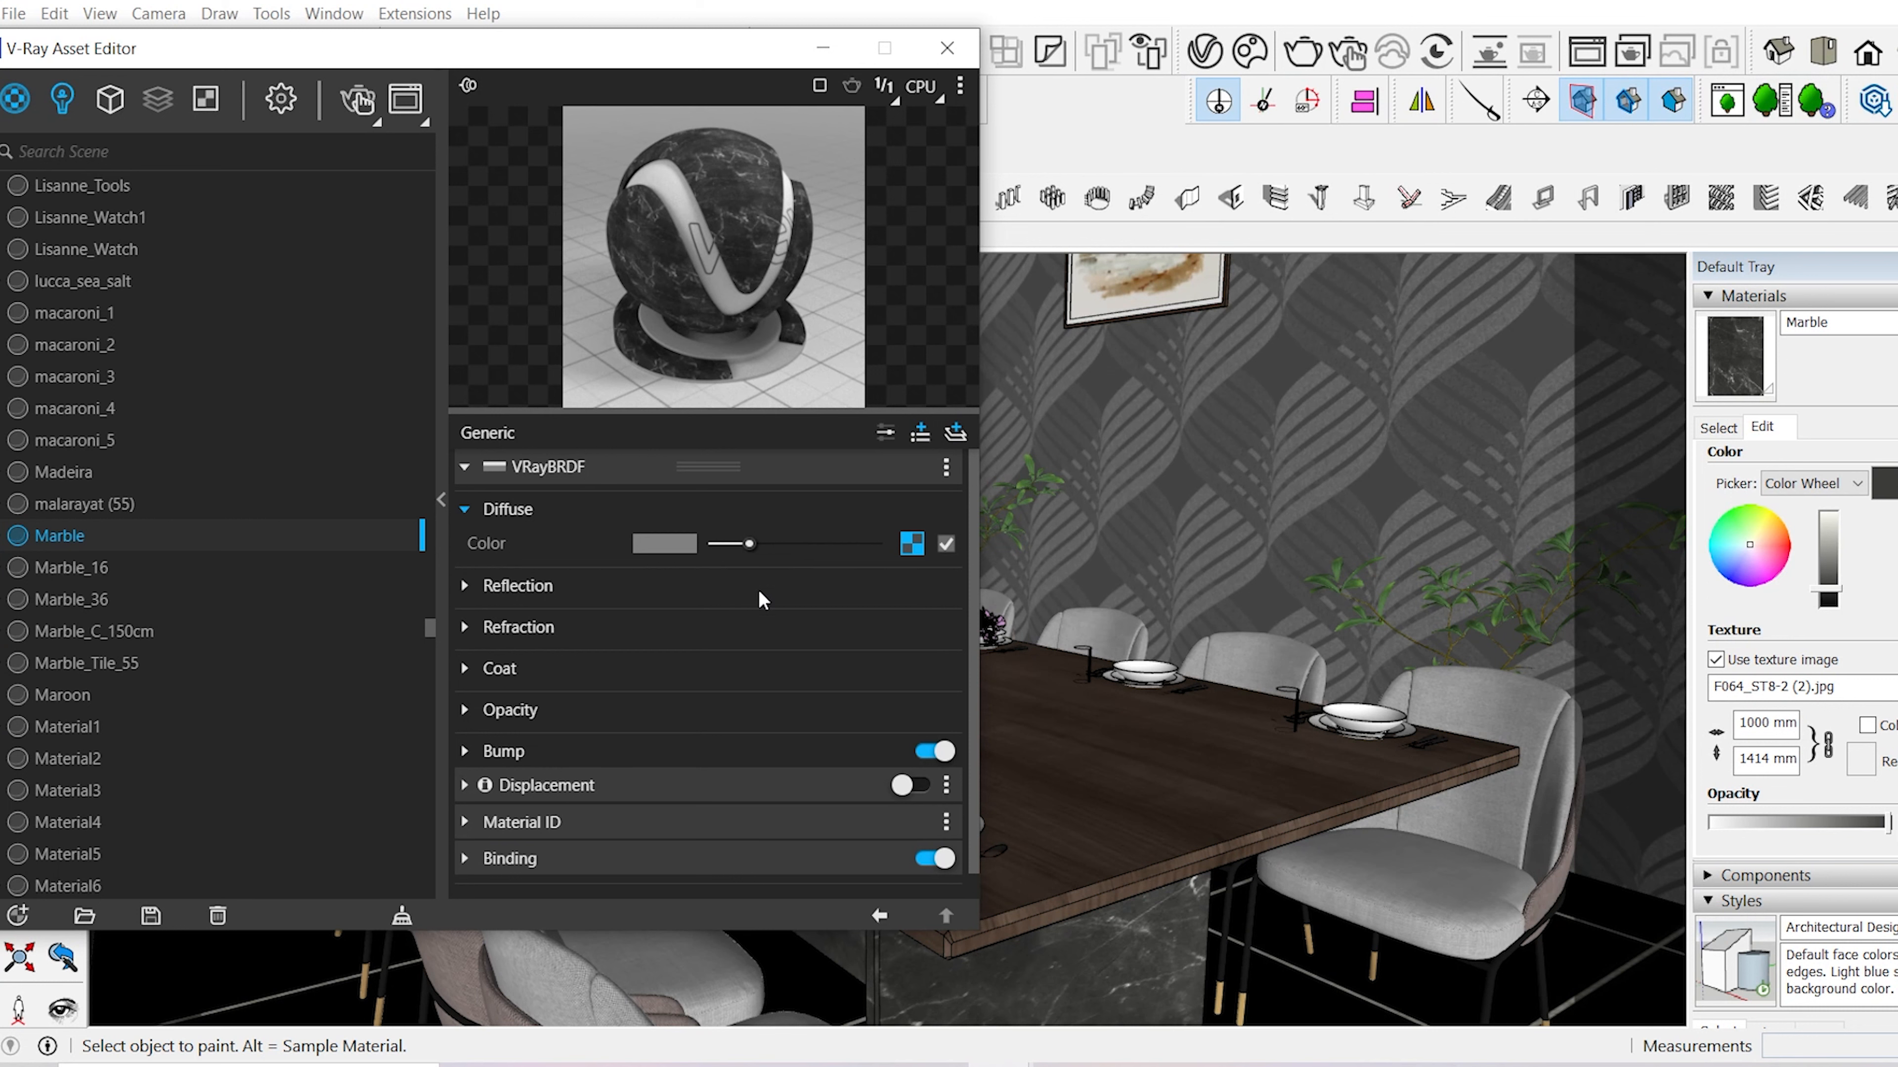
left_click(822, 587)
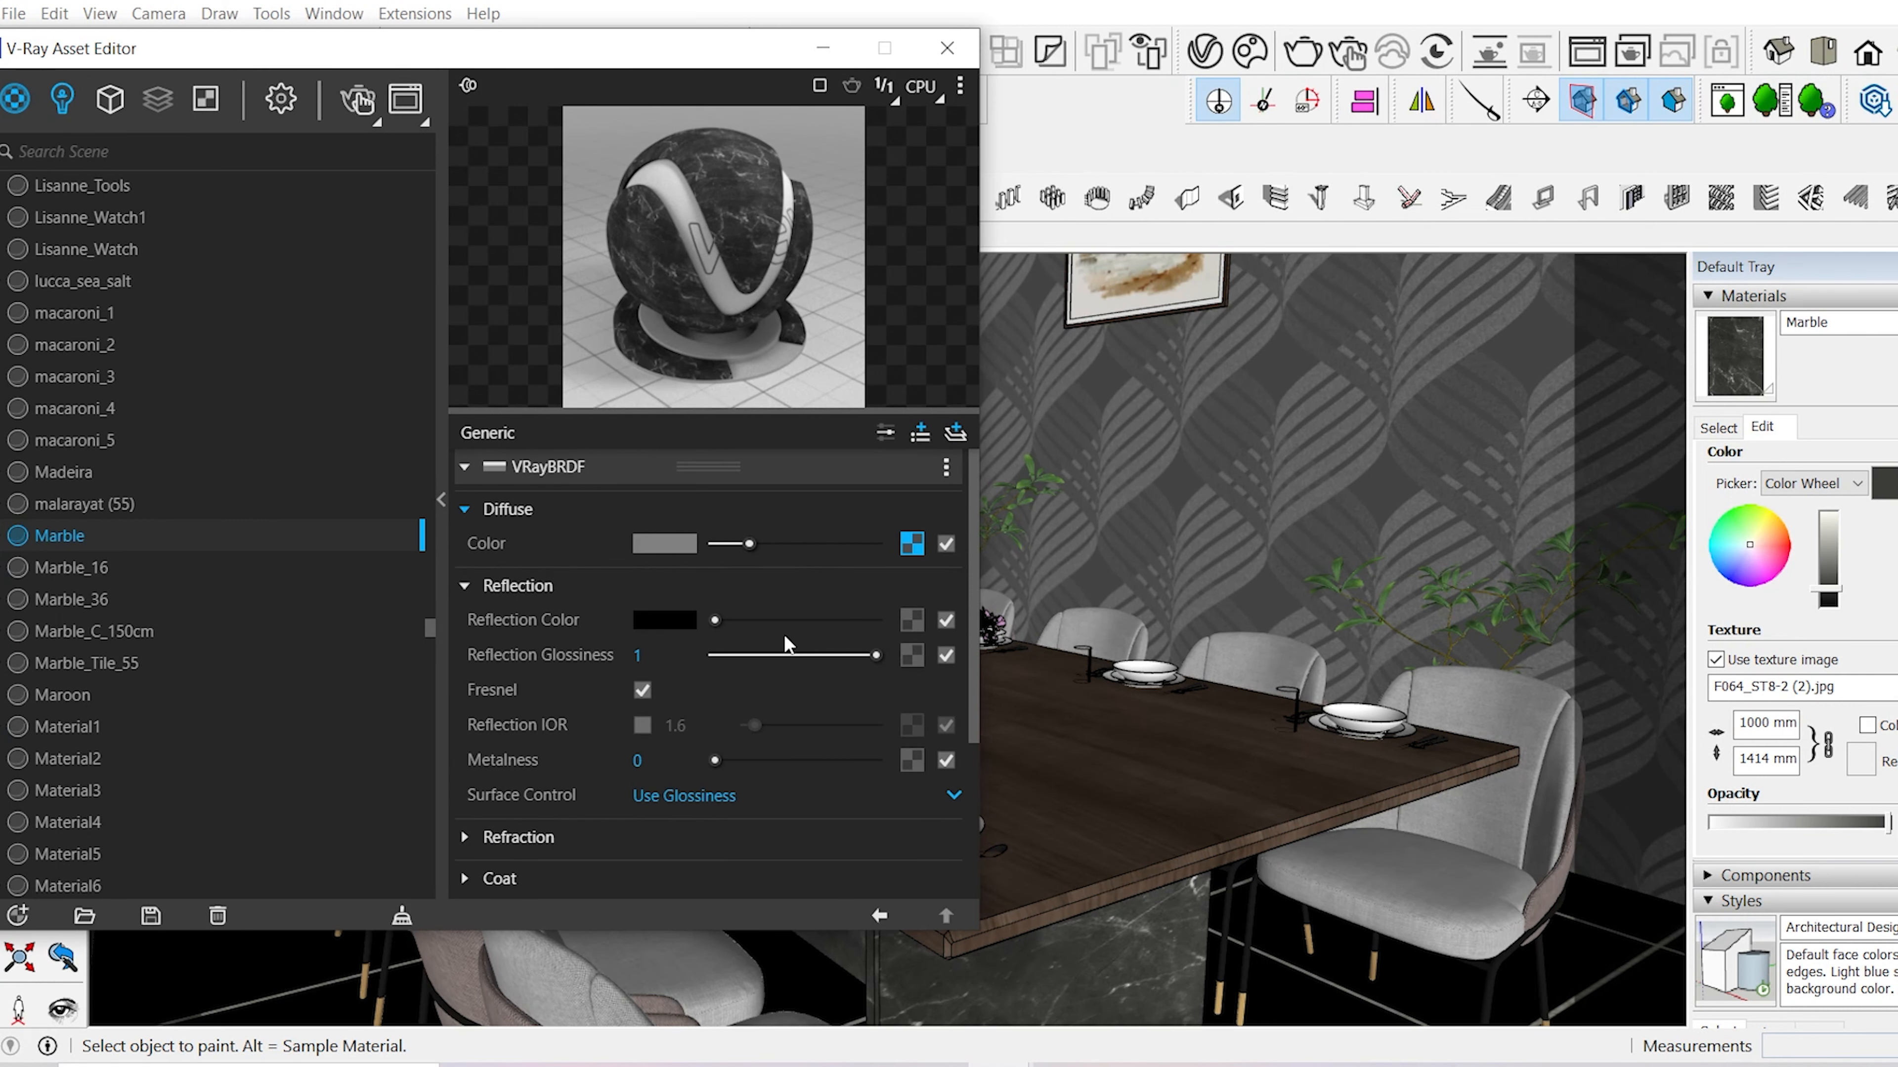
left_click(916, 624)
left_click(829, 291)
left_click(880, 620)
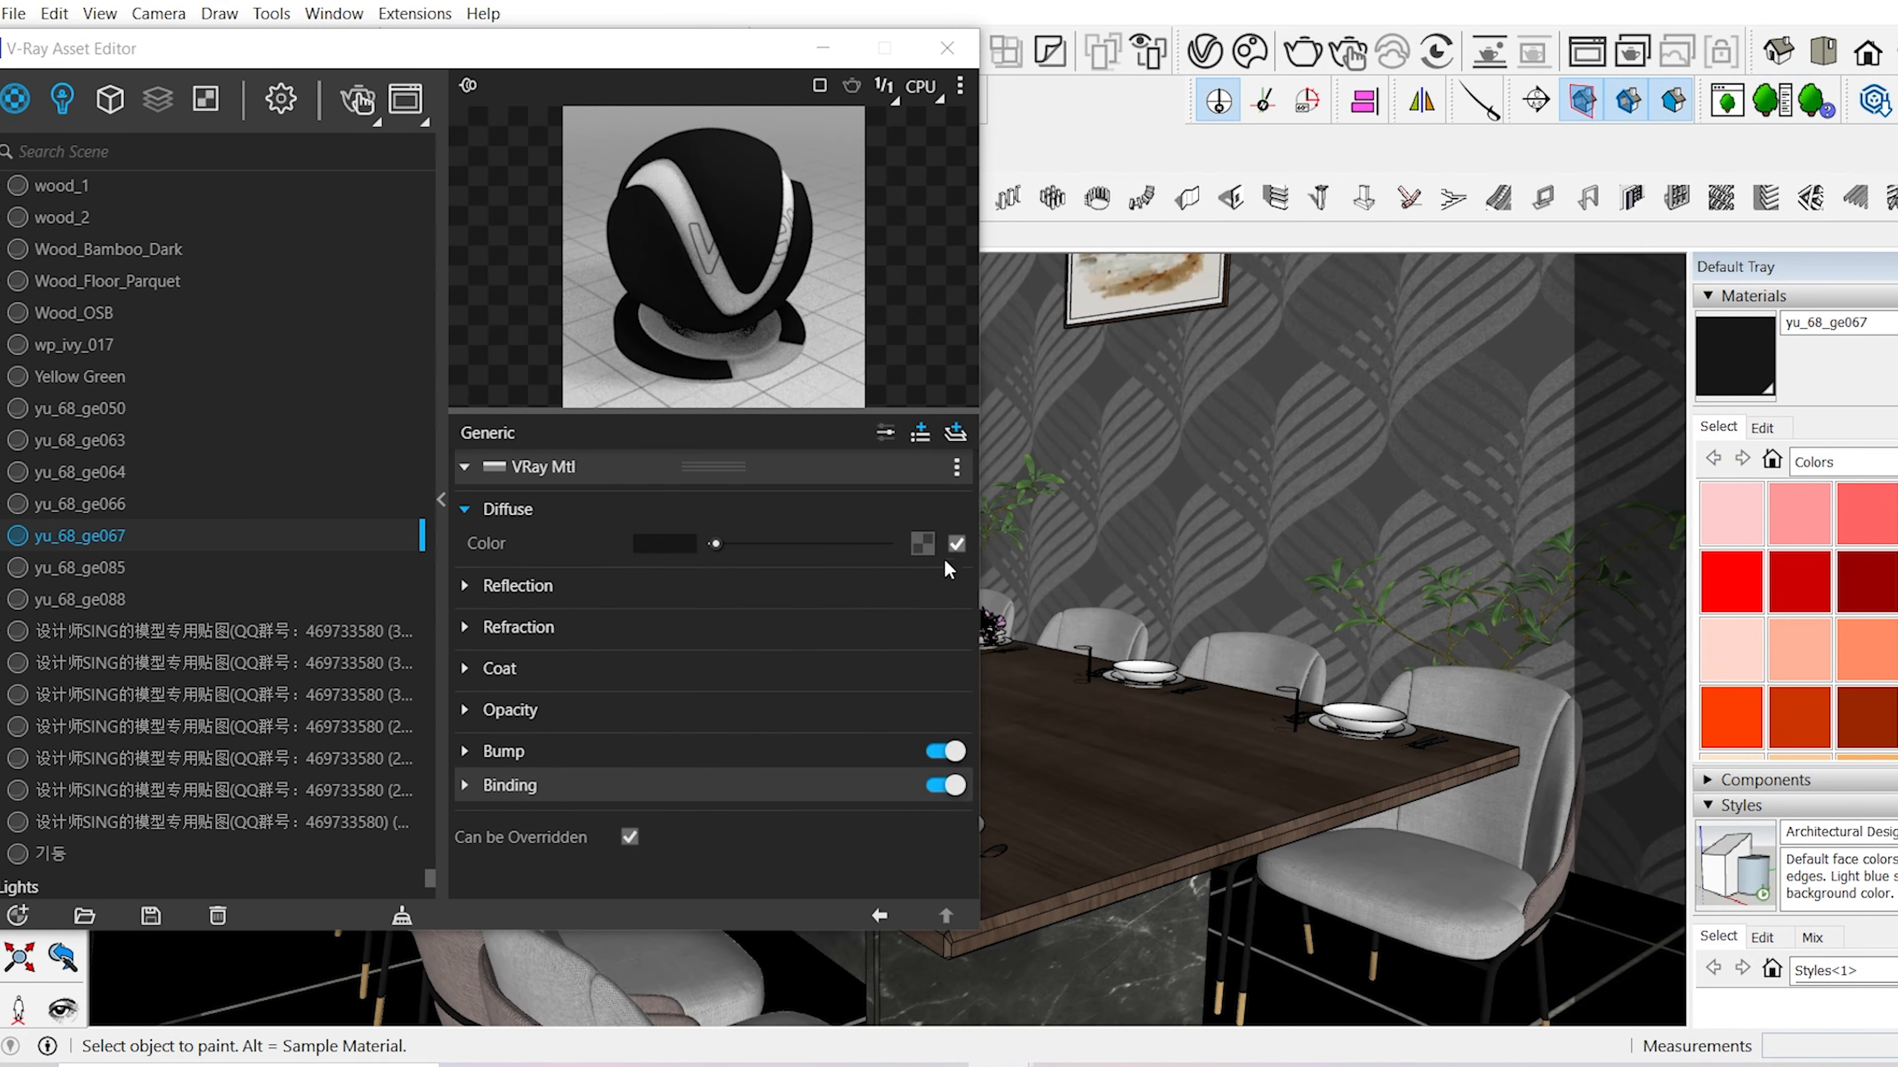
- Give the black yu_68_ge067 material a near-white reflection colour, slightly lower reflection glossiness and an enabled reflection IOR of 2
left_click(926, 586)
left_click(873, 620)
left_click_drag(876, 655, 851, 655)
left_click(642, 726)
double_click(667, 726)
type("2")
key("Return")
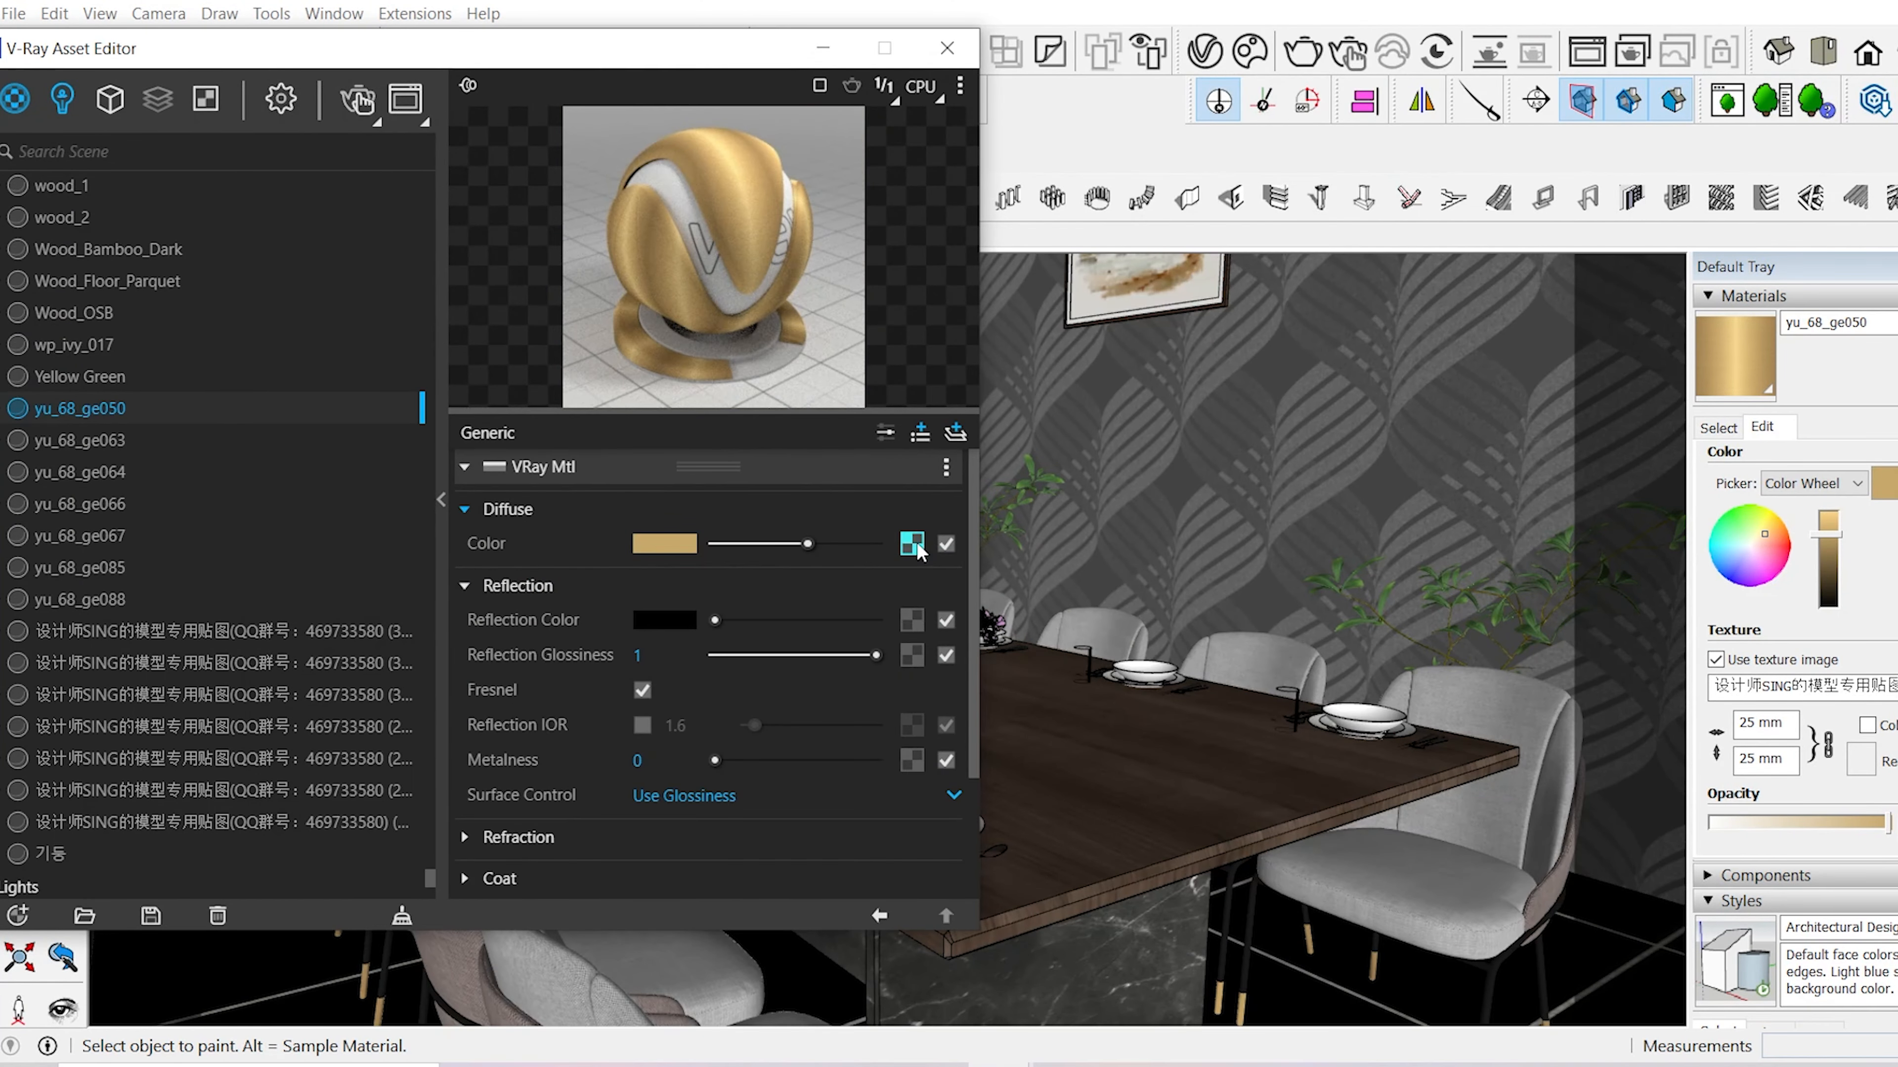
- Set the gold yu_68_ge050 material's reflection colour to white and map it with a Color Correction of its diffuse texture at saturation -1
right_click(915, 545)
left_click(886, 639)
left_click(913, 655)
left_click(857, 290)
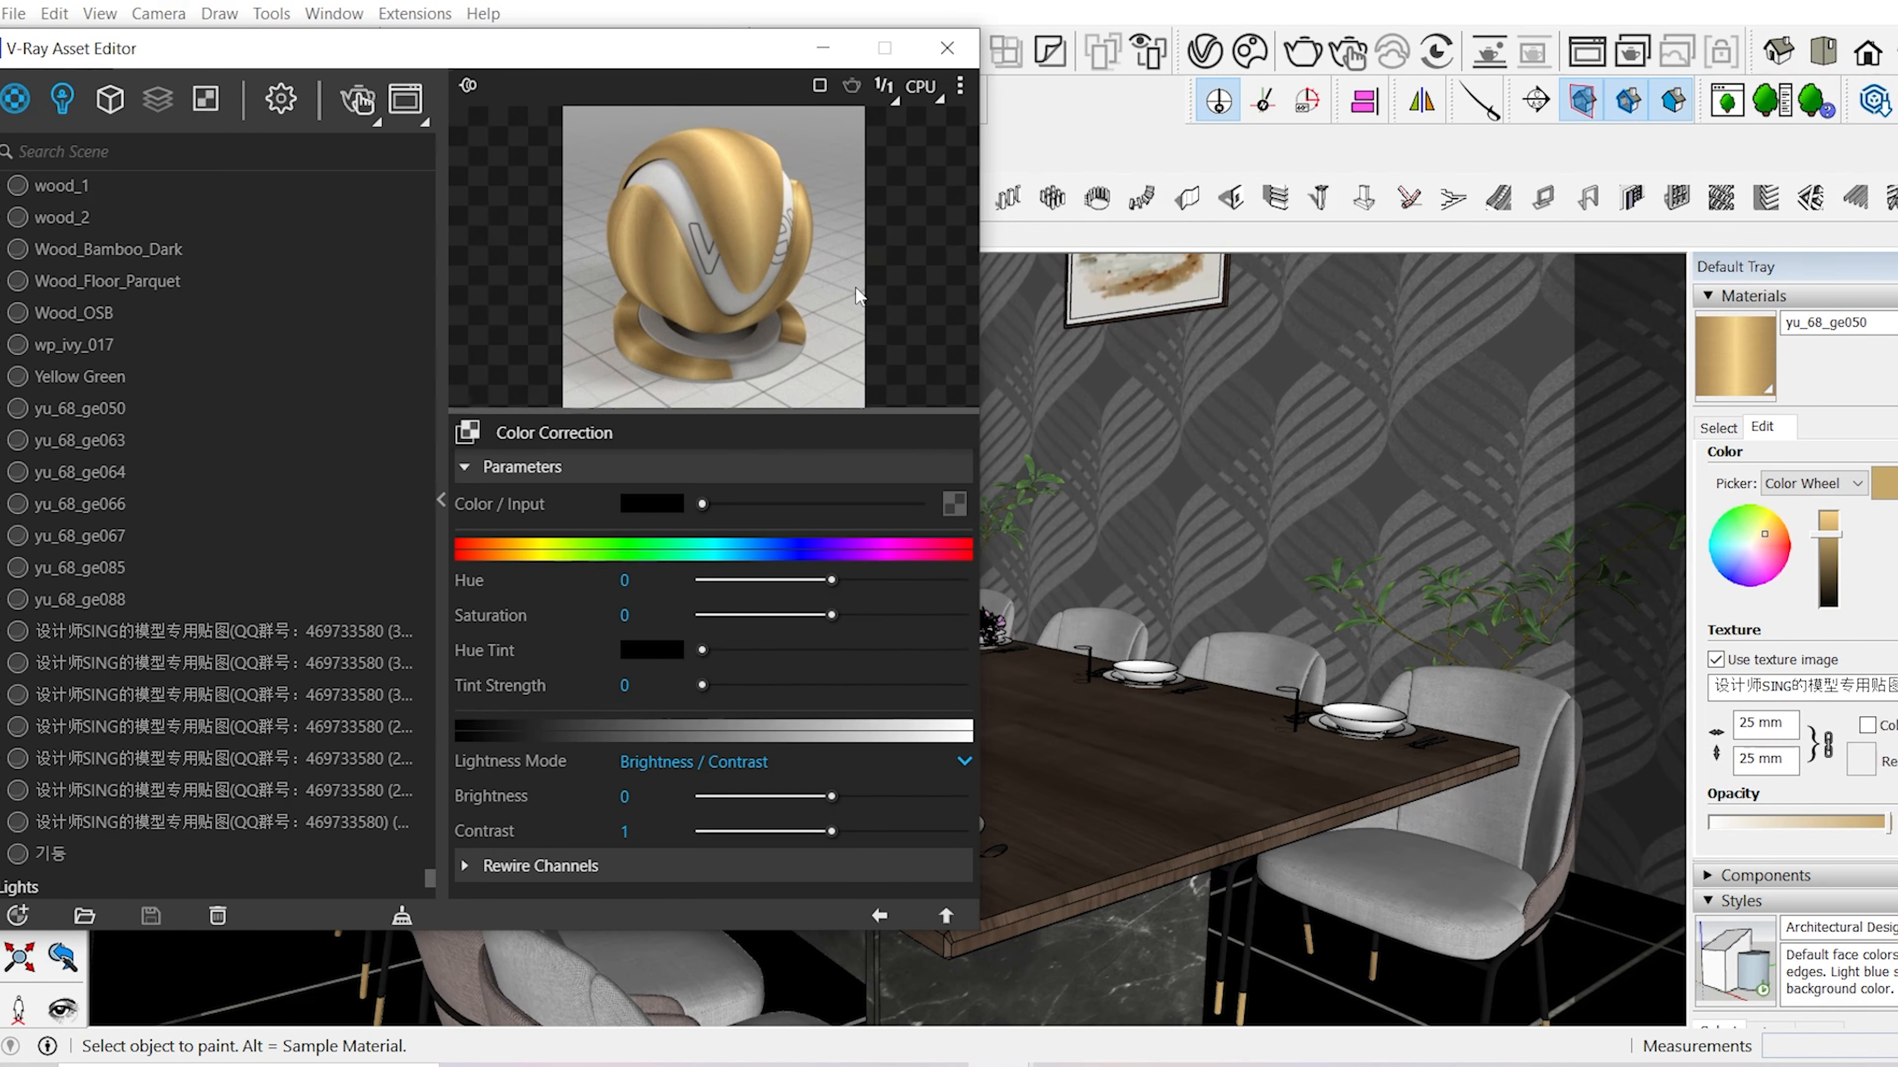
right_click(945, 510)
left_click(927, 532)
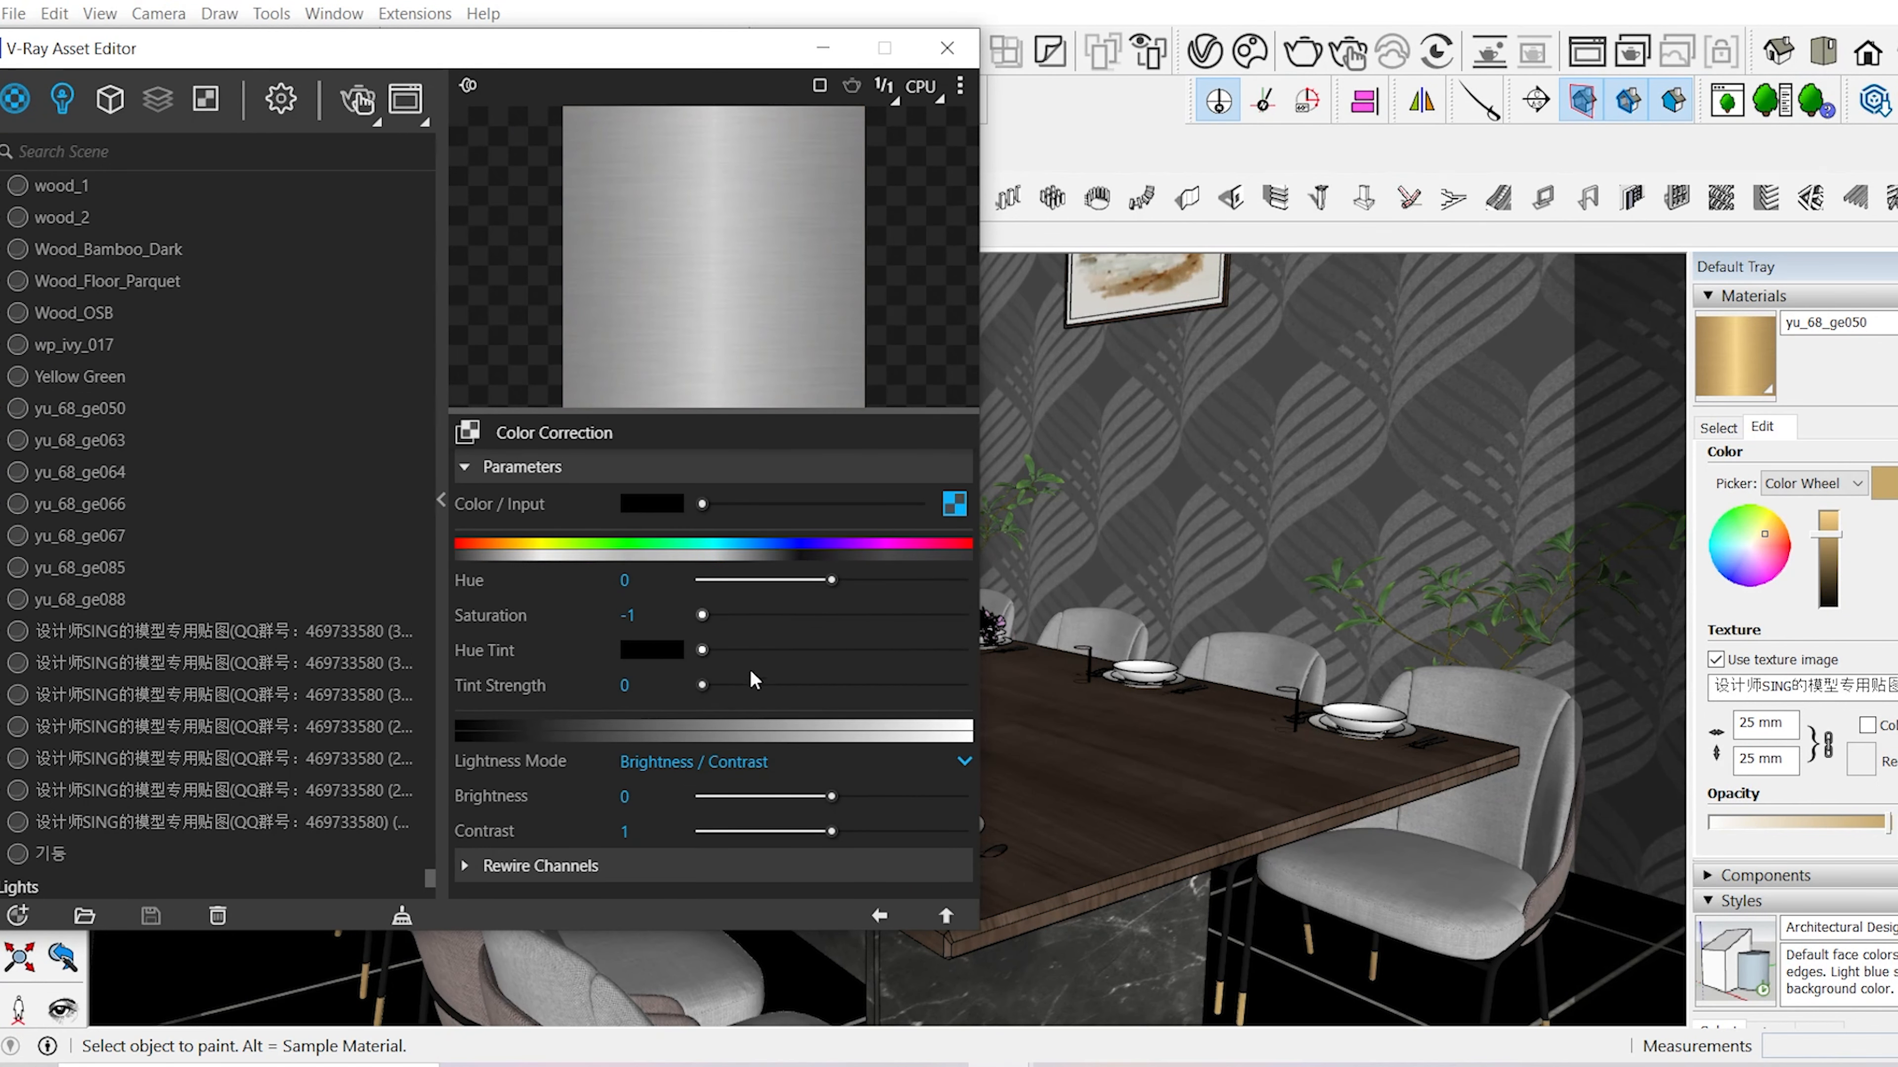
left_click(882, 915)
- Paste a copy of the diffuse texture into yu_68_ge050's reflection glossiness and enable a reflection IOR of 2
right_click(912, 653)
left_click(829, 669)
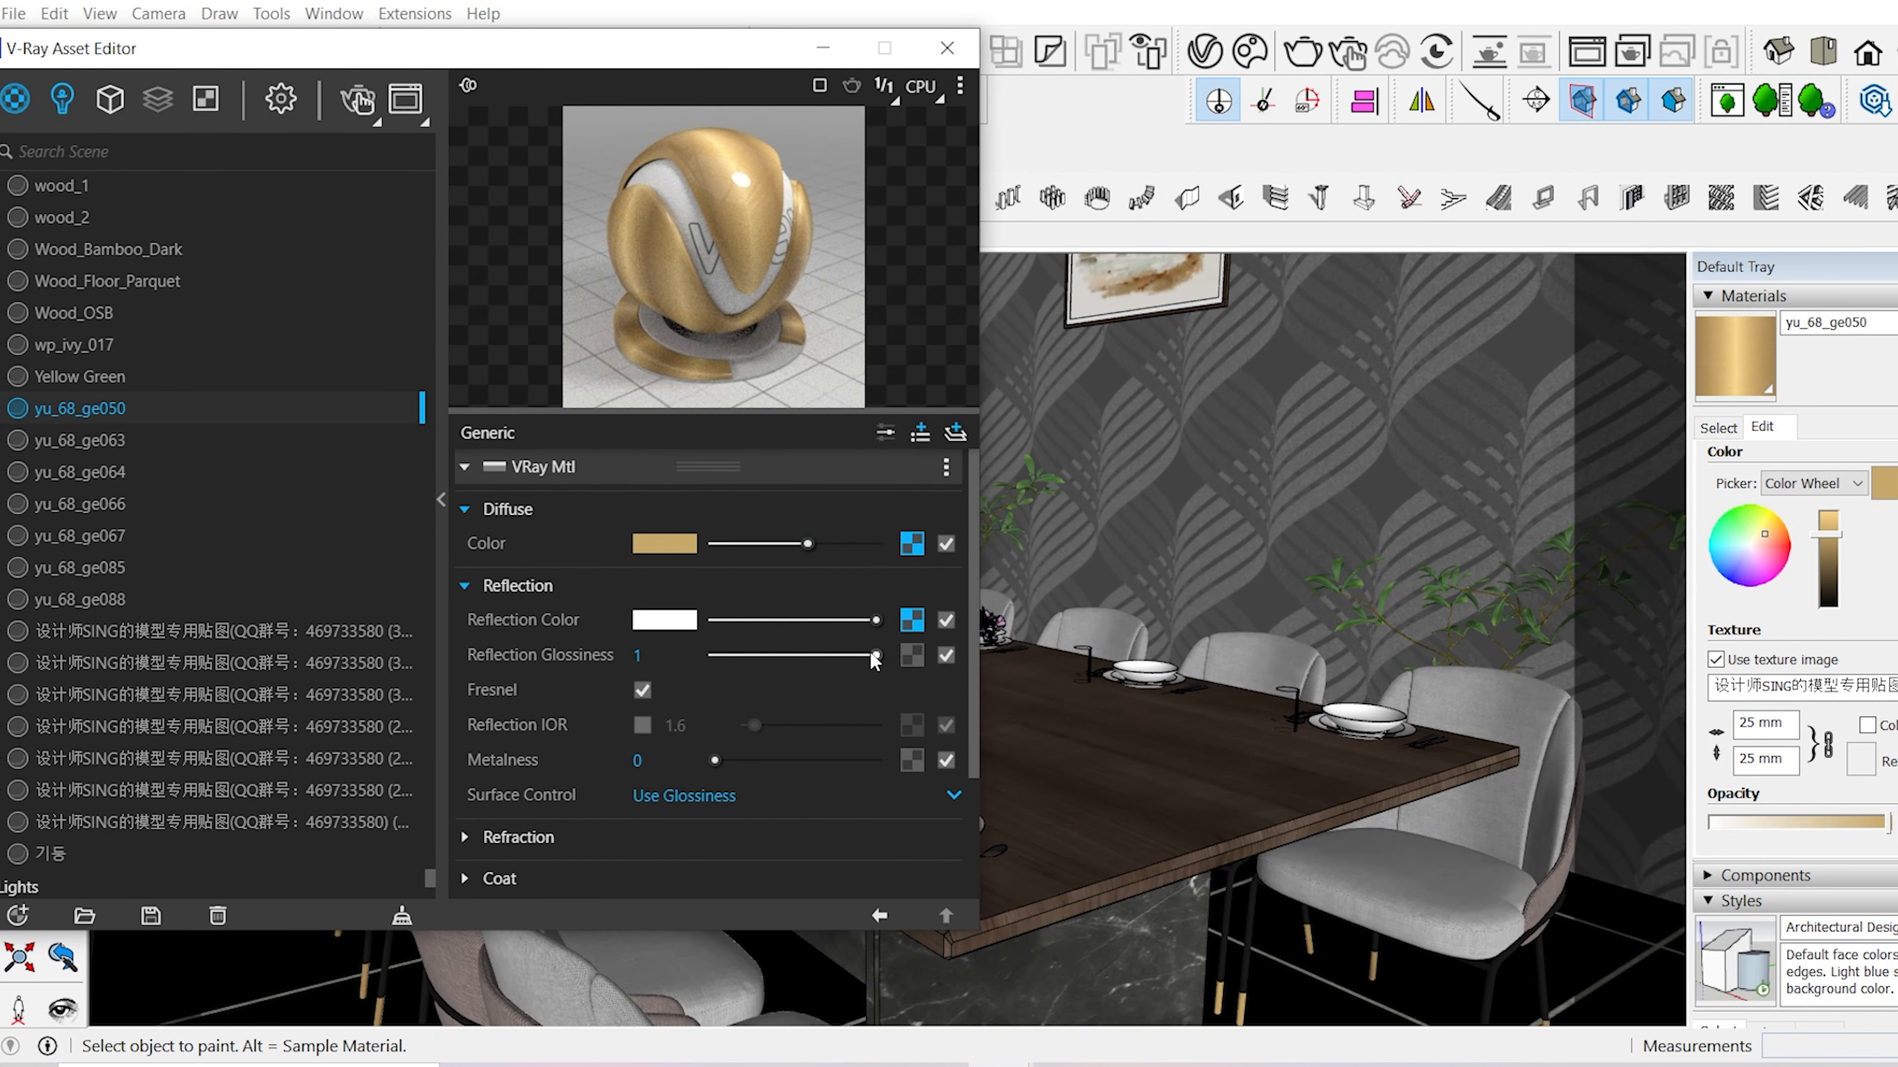
type("2")
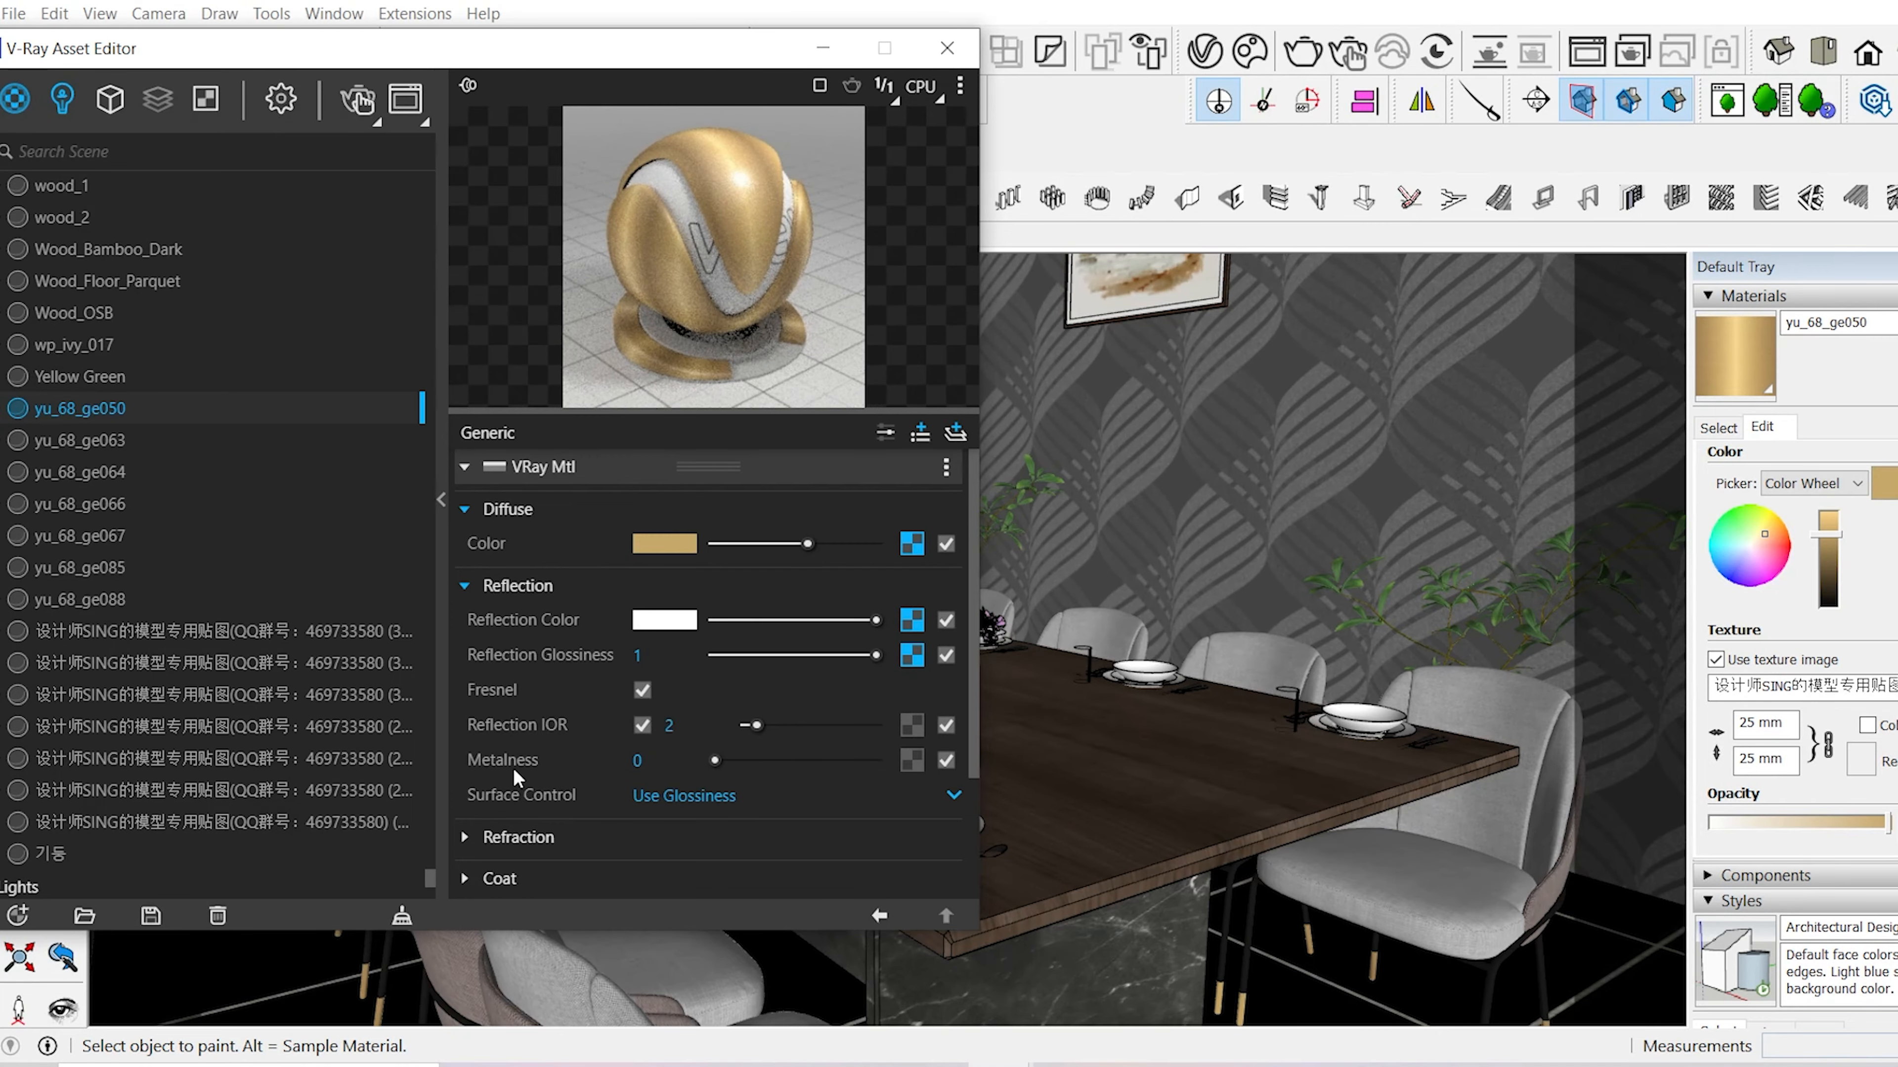
key("Return")
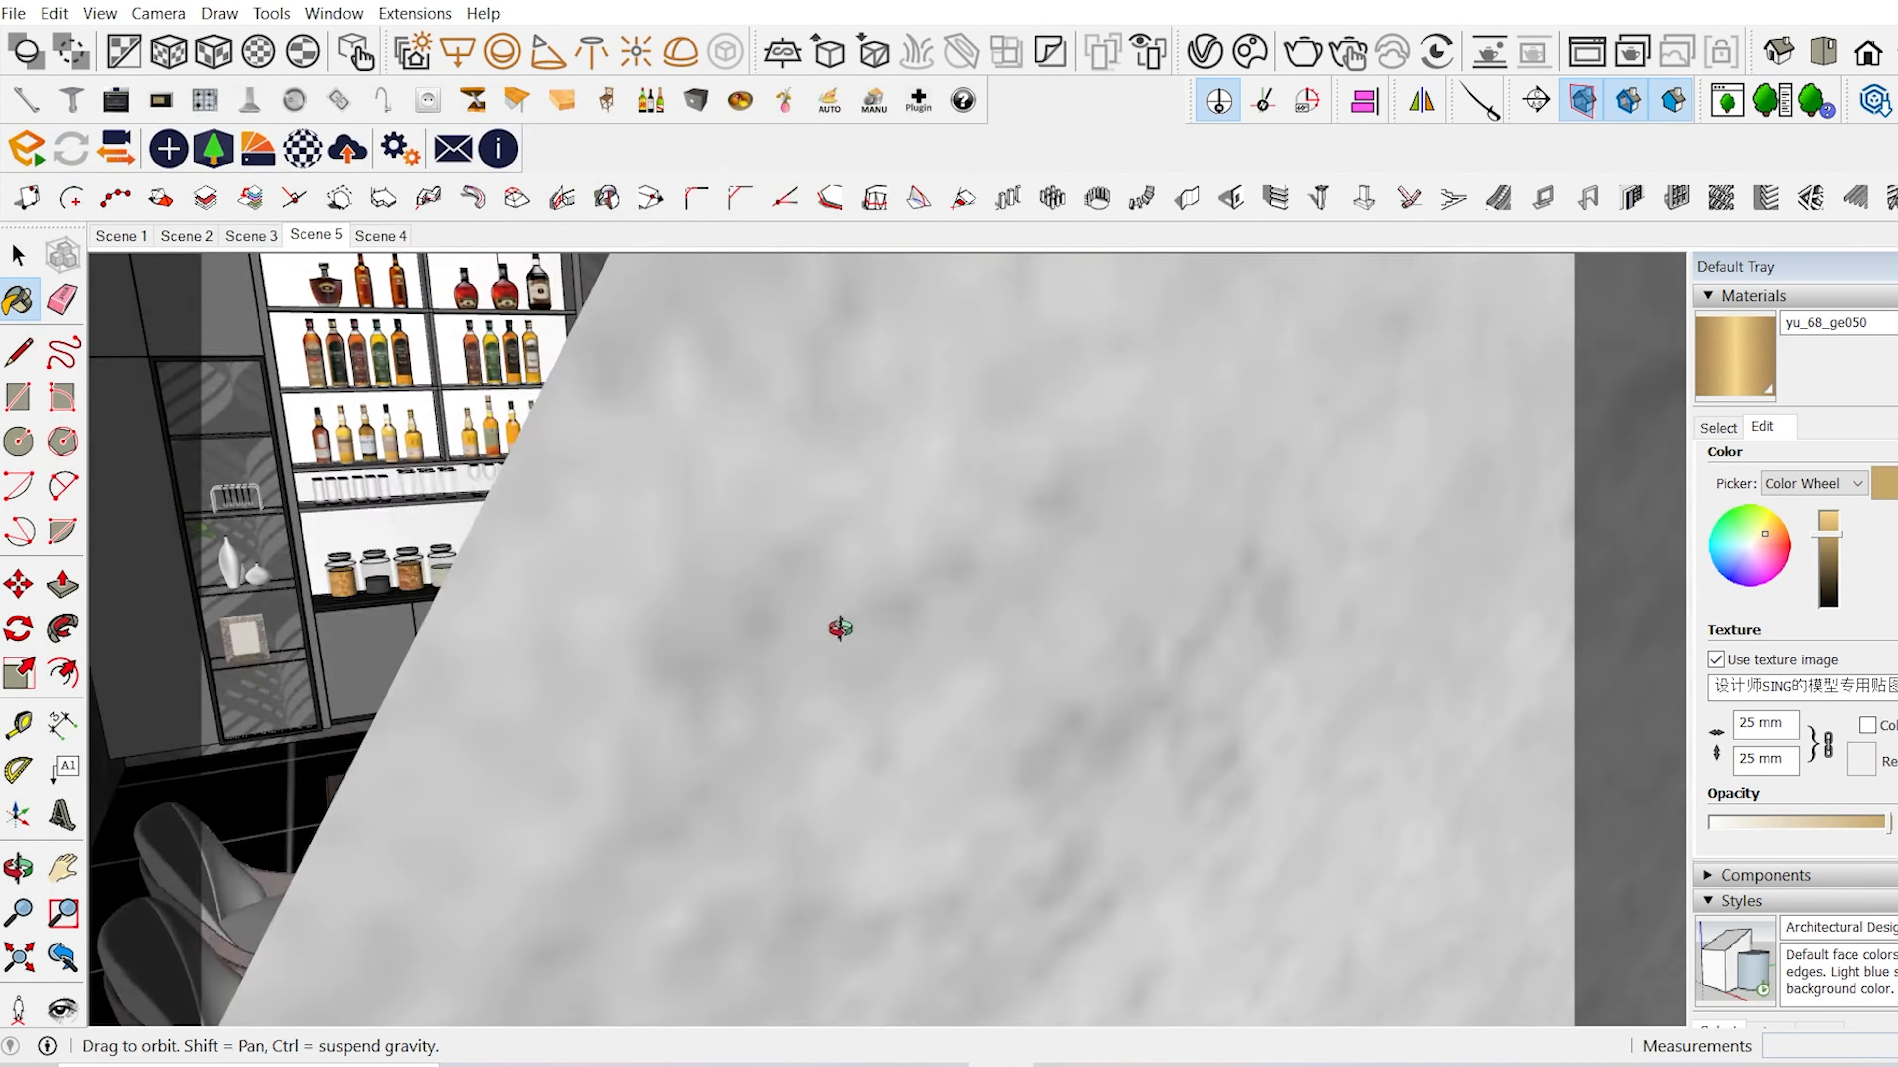
- Set the [0135_DarkGray]2 plastic material's reflection colour slightly below white, its glossiness to 0.8 and its enabled reflection IOR to 2
mouse_move(838, 627)
middle_mouse_down()
mouse_move(593, 644)
mouse_move(637, 631)
middle_mouse_up()
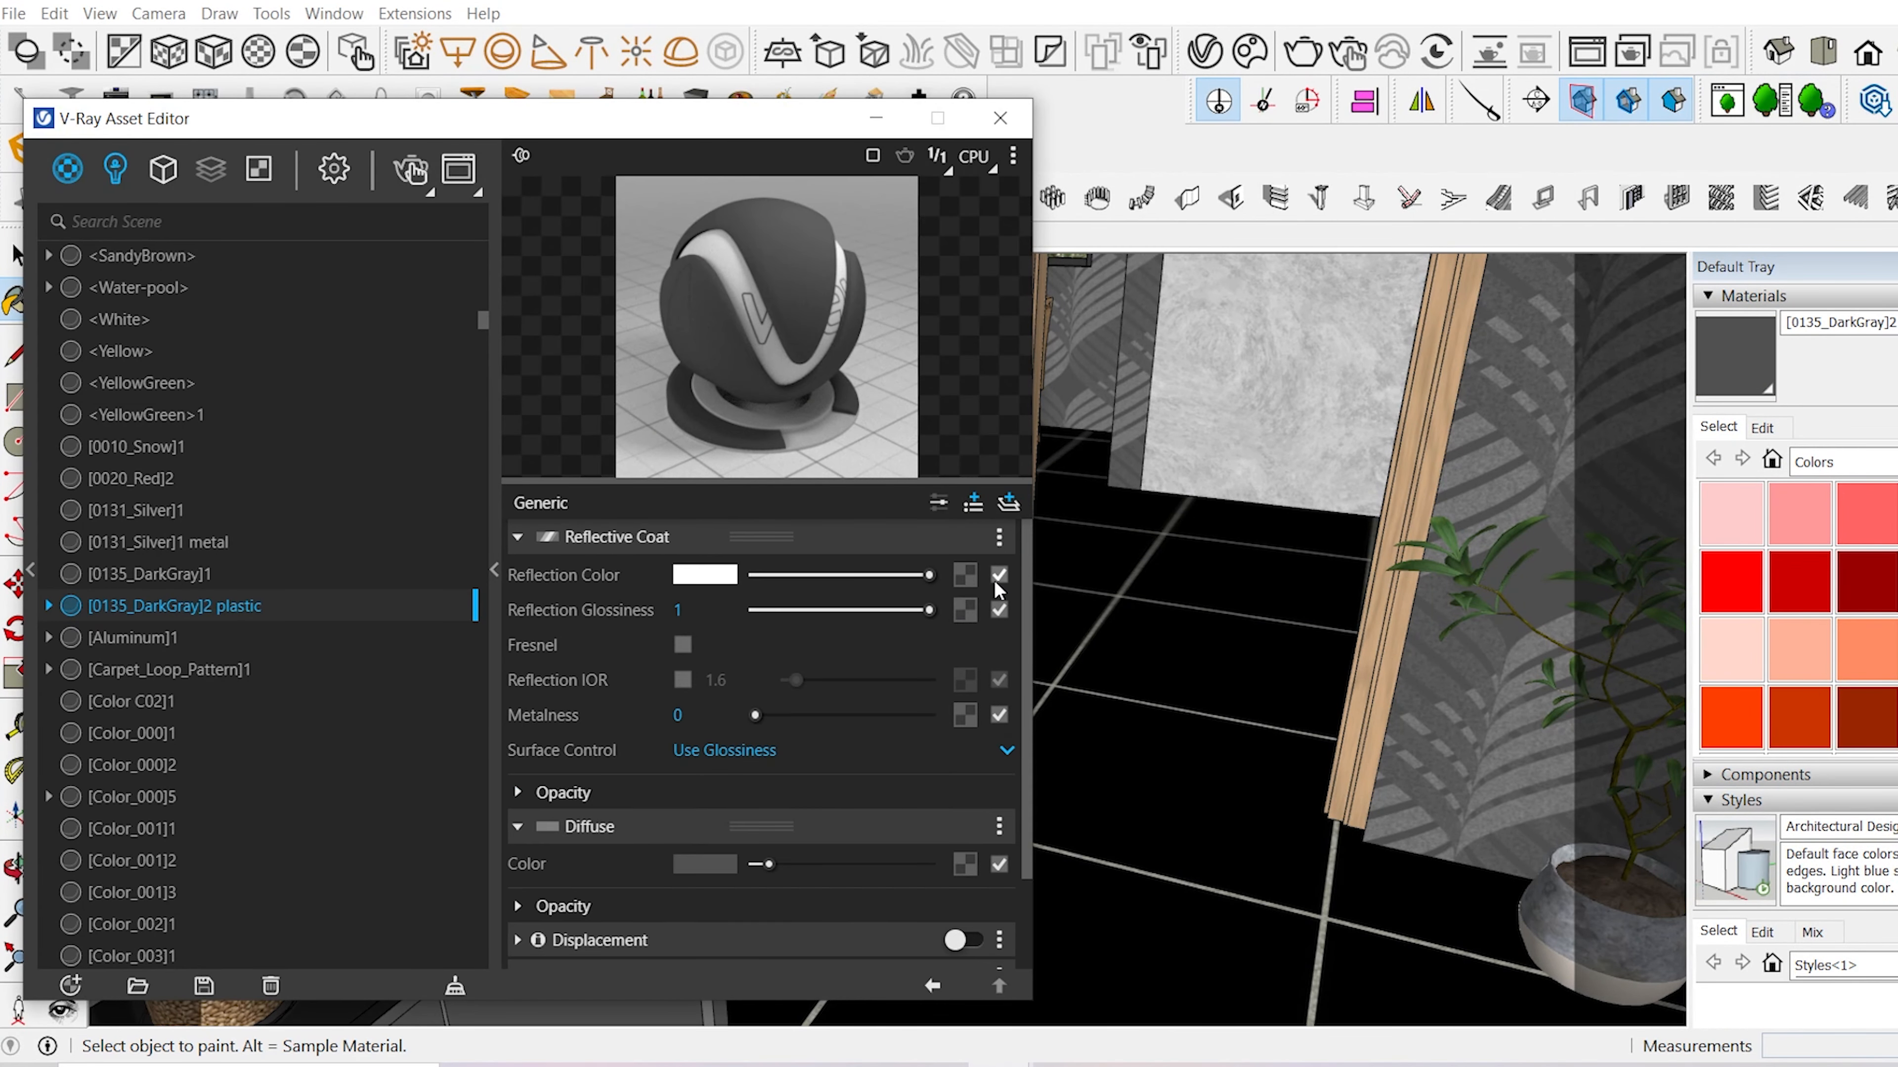
mouse_move(930, 575)
left_mouse_down()
mouse_move(807, 587)
mouse_move(920, 579)
left_mouse_up()
left_click_drag(911, 611, 893, 614)
left_click(683, 679)
left_click_drag(729, 682, 704, 685)
left_click(1000, 119)
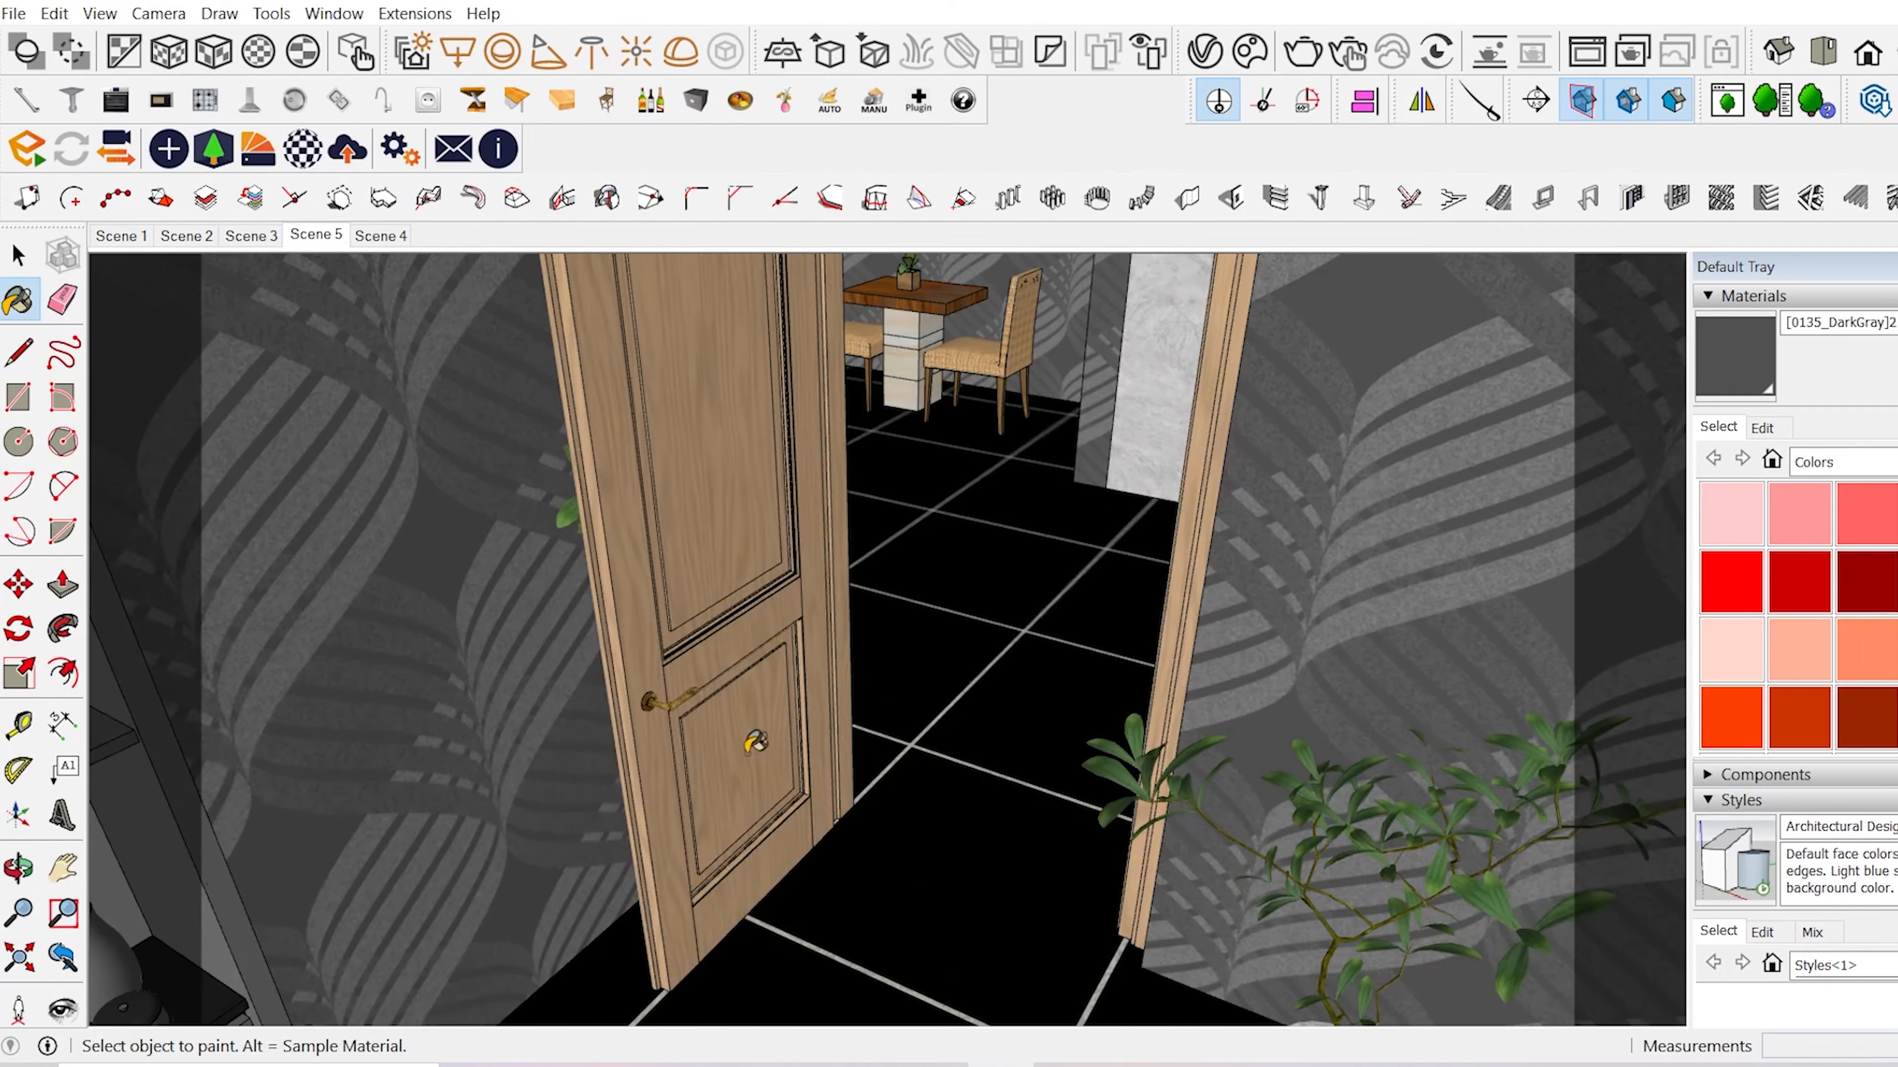
key("space")
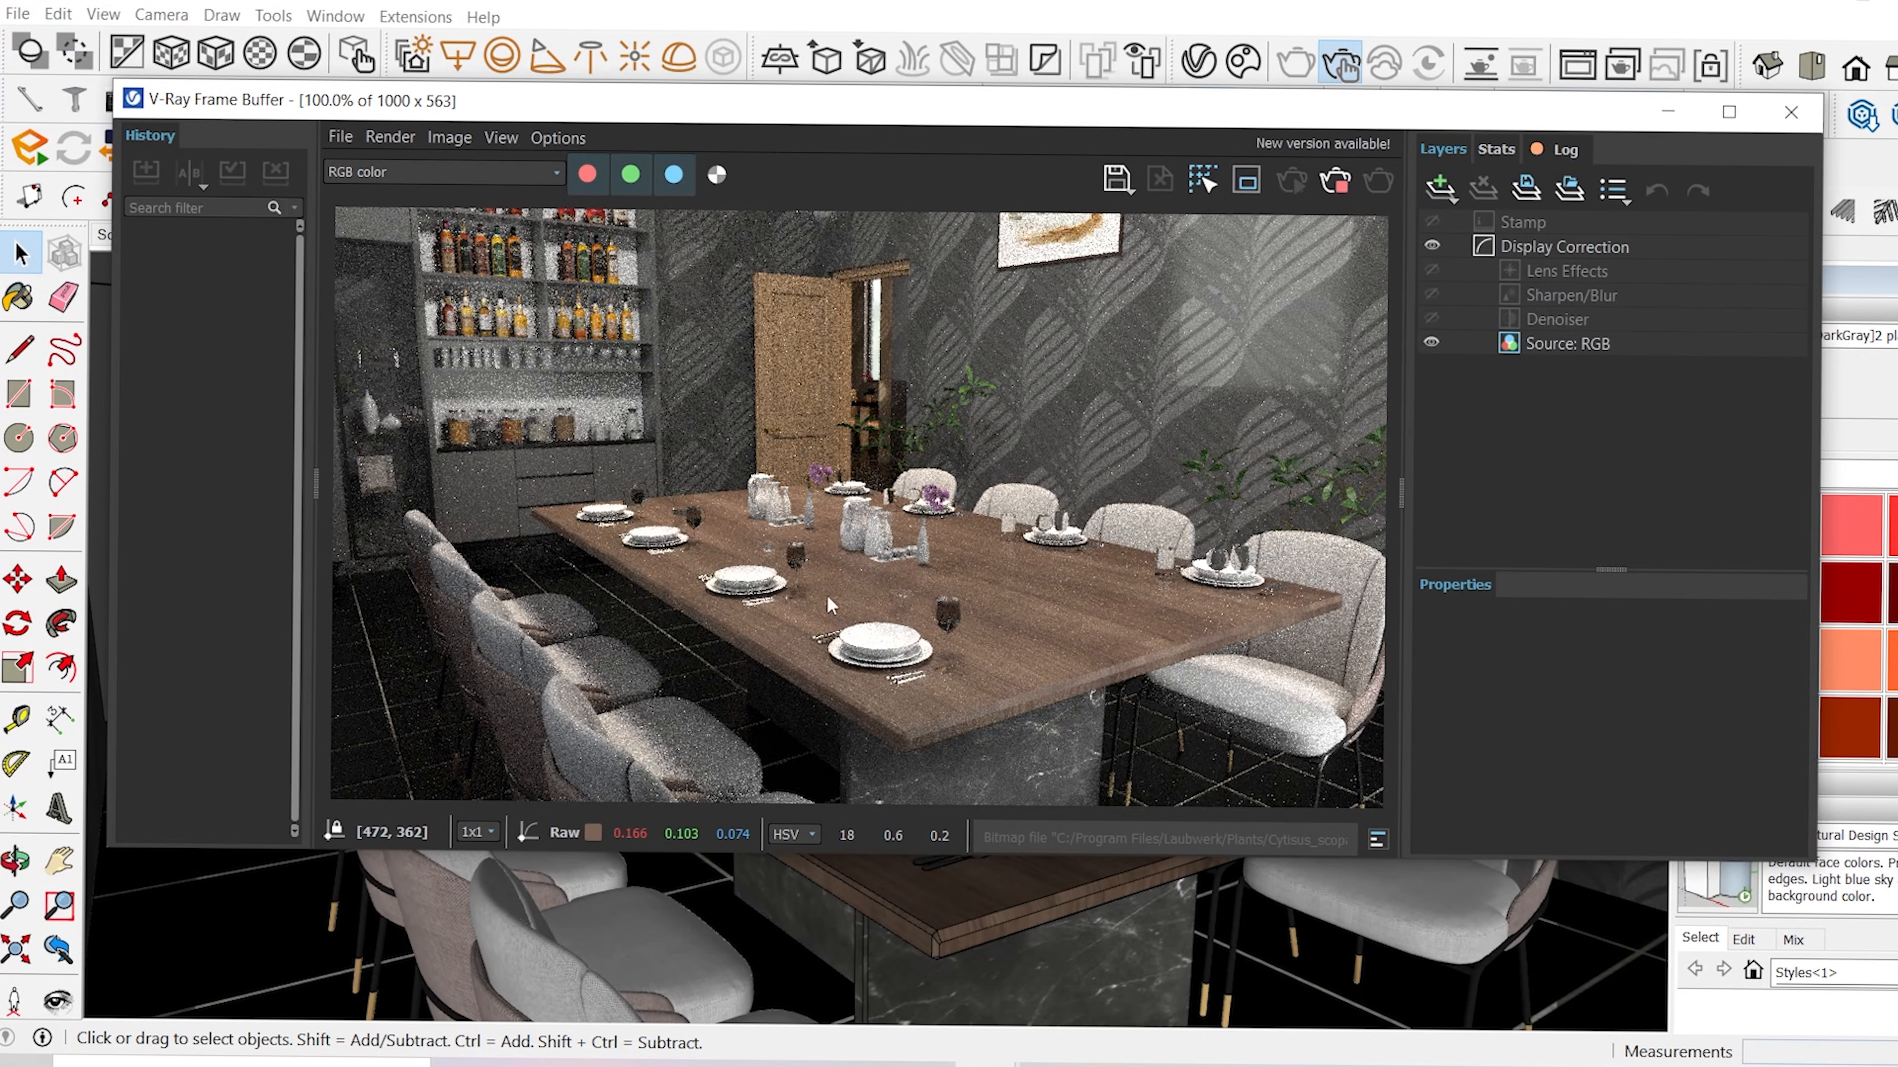
left_click_drag(1283, 116, 1258, 141)
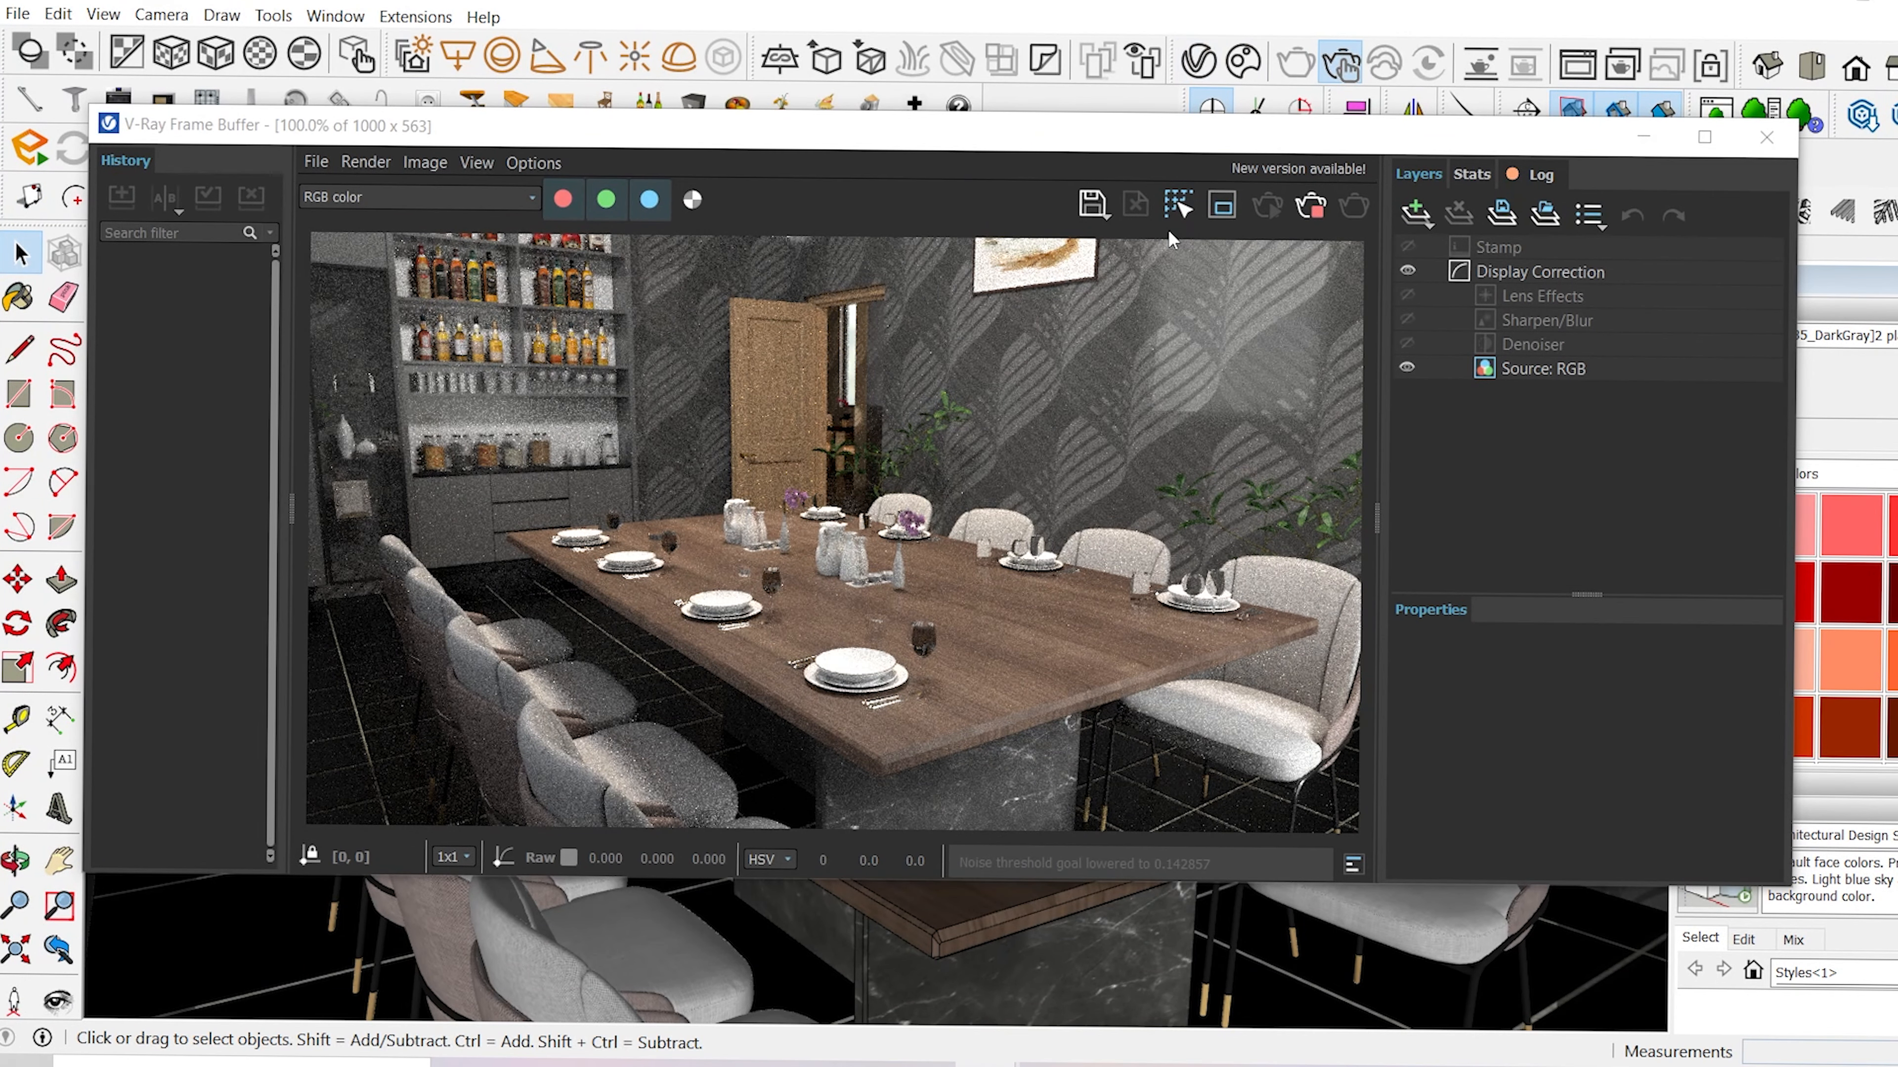
left_click(1198, 61)
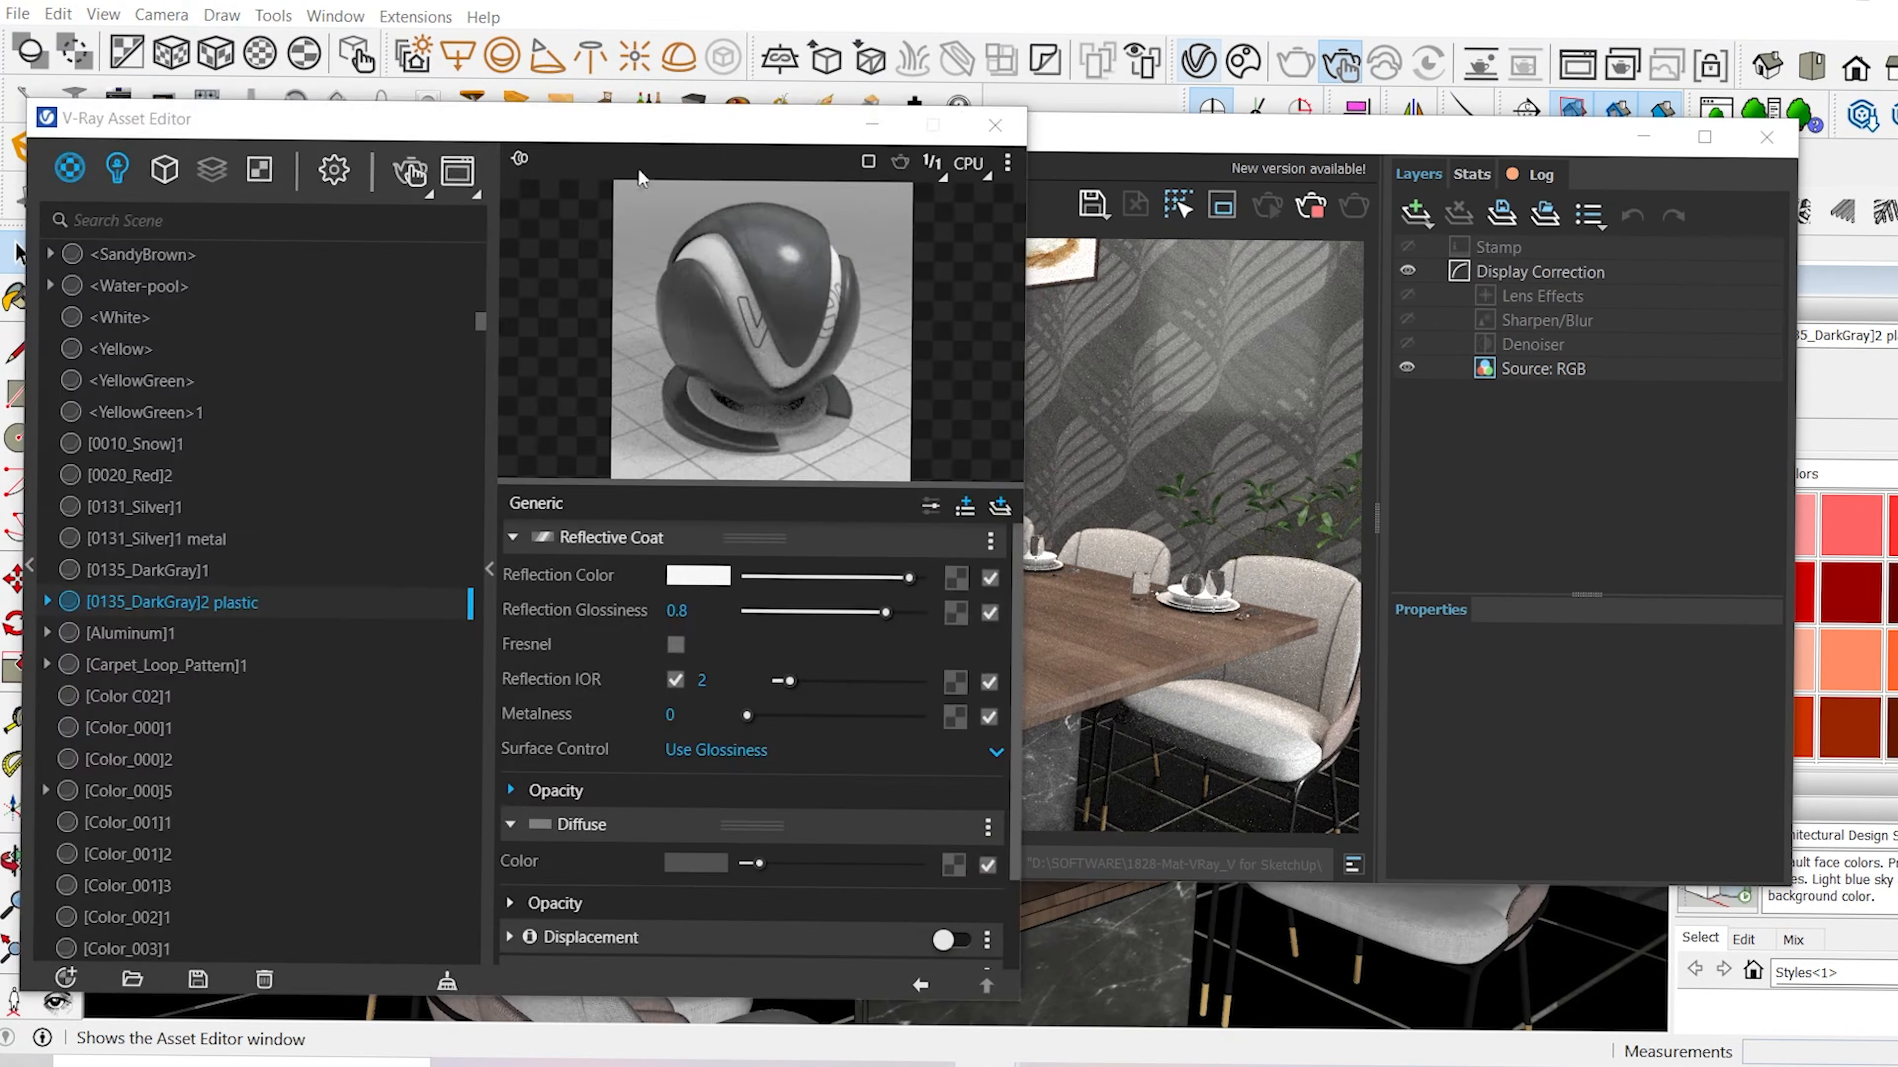
left_click(998, 125)
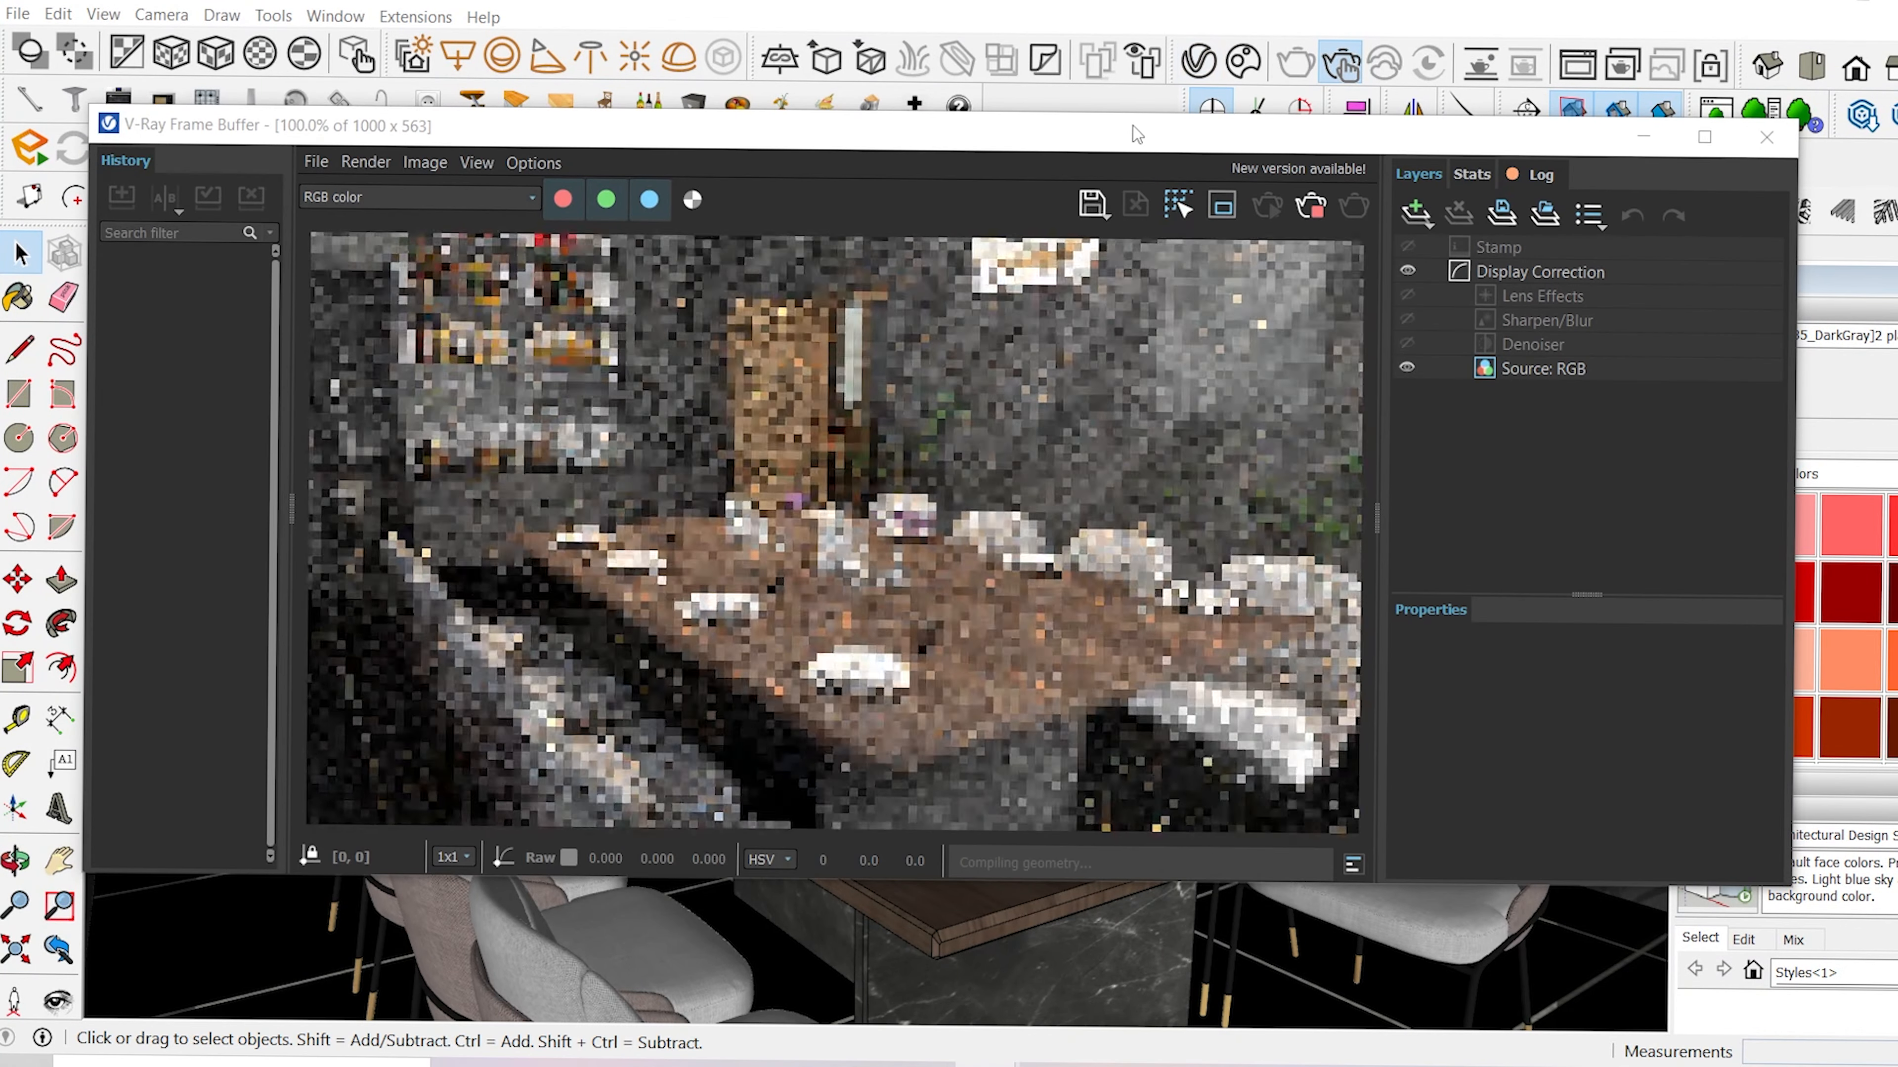
left_click(1862, 3)
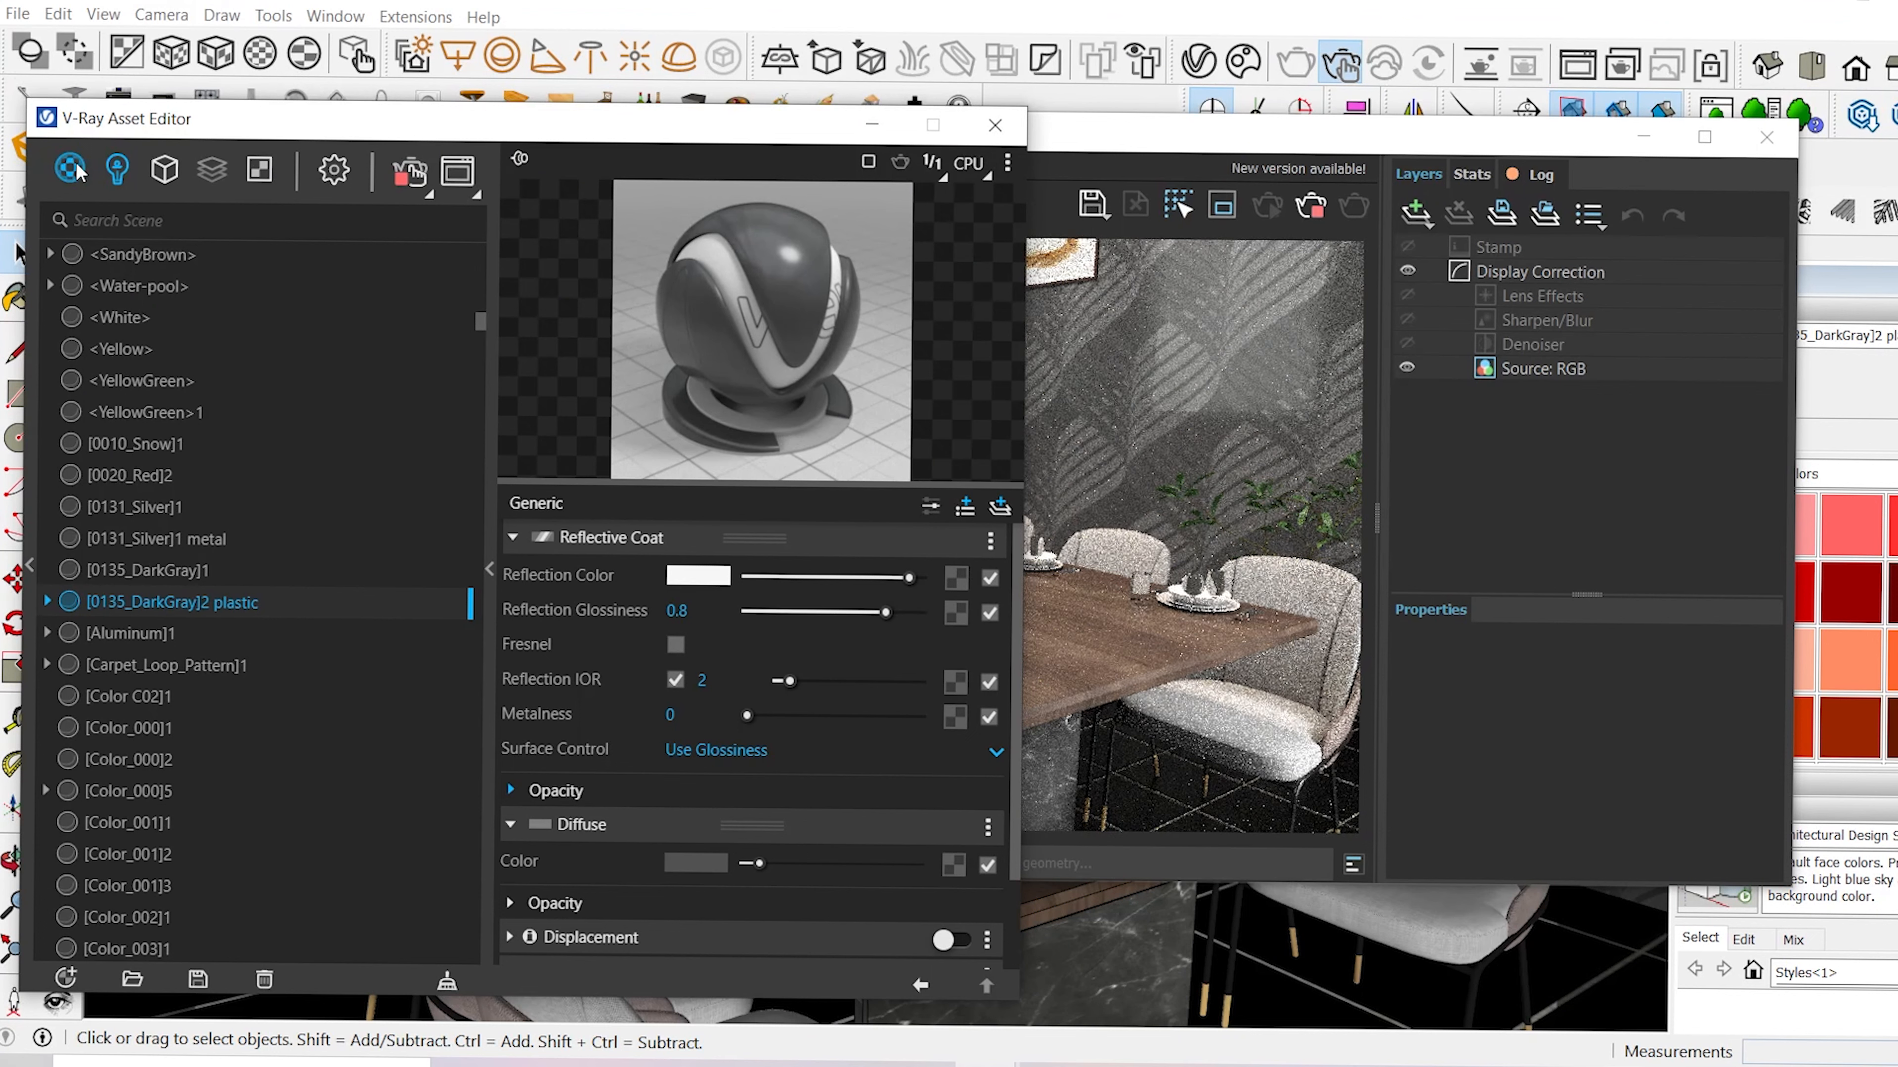
- Set the intensity of Rectangle Light#2 to 50 while the interactive render runs
left_click_drag(416, 126, 448, 66)
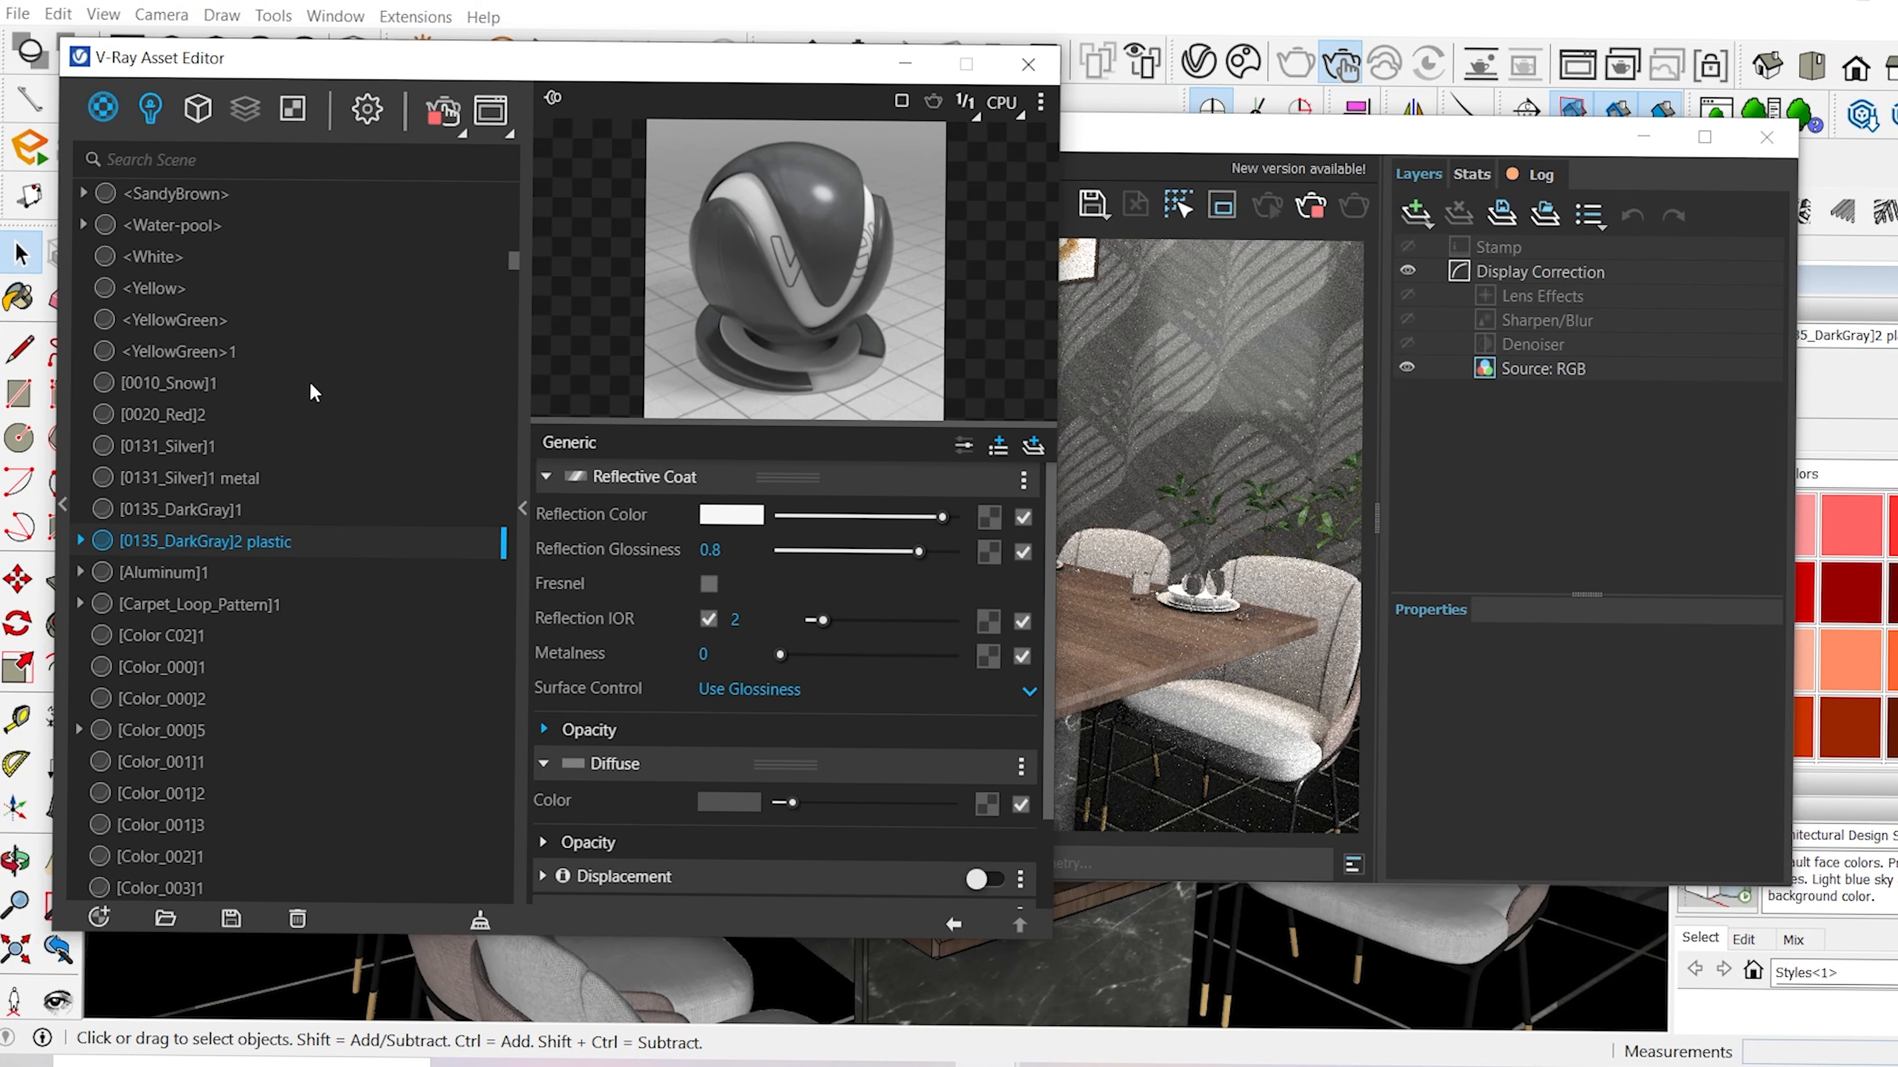
left_click(150, 109)
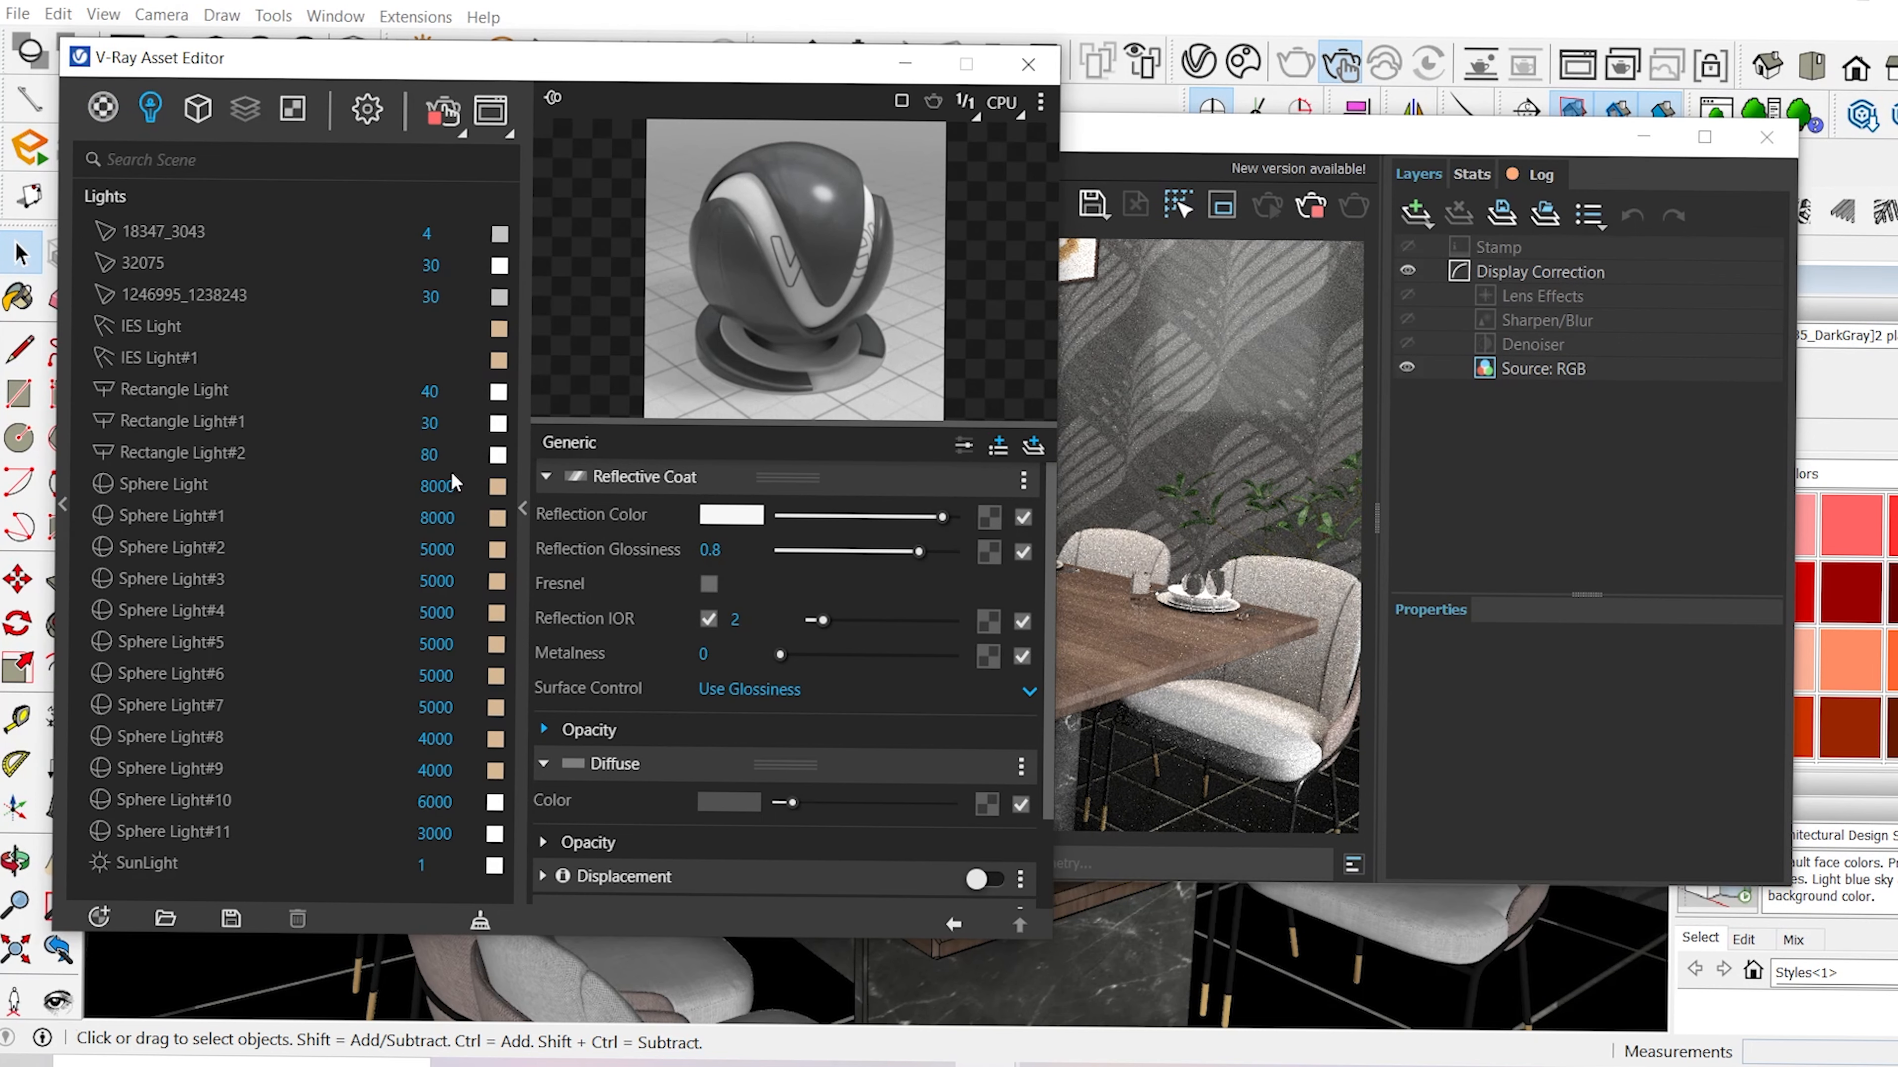
left_click_drag(444, 455, 368, 458)
type("50")
key("Return")
left_click_drag(618, 66, 1894, 77)
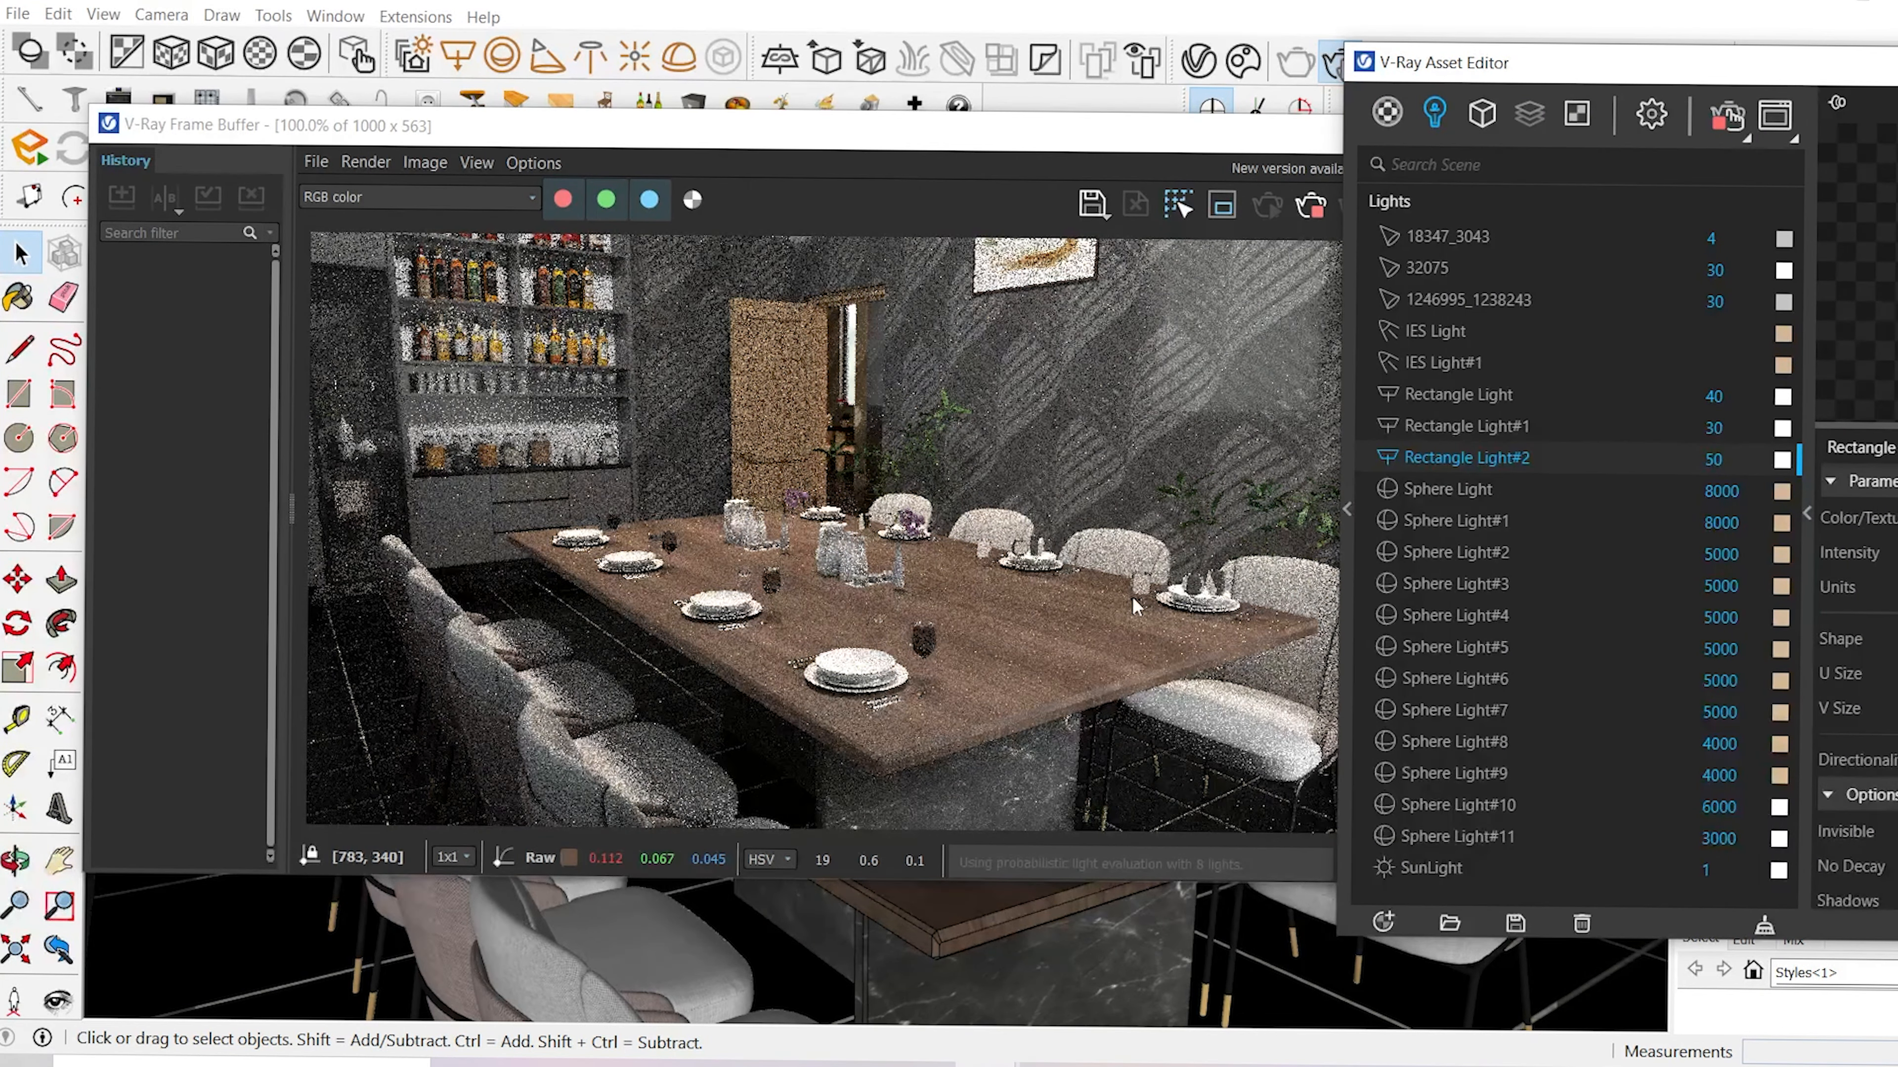
- Set IES Light#1's intensity to 1867133 lm and stop the interactive render
left_click_drag(1498, 76, 1104, 57)
left_click(1041, 312)
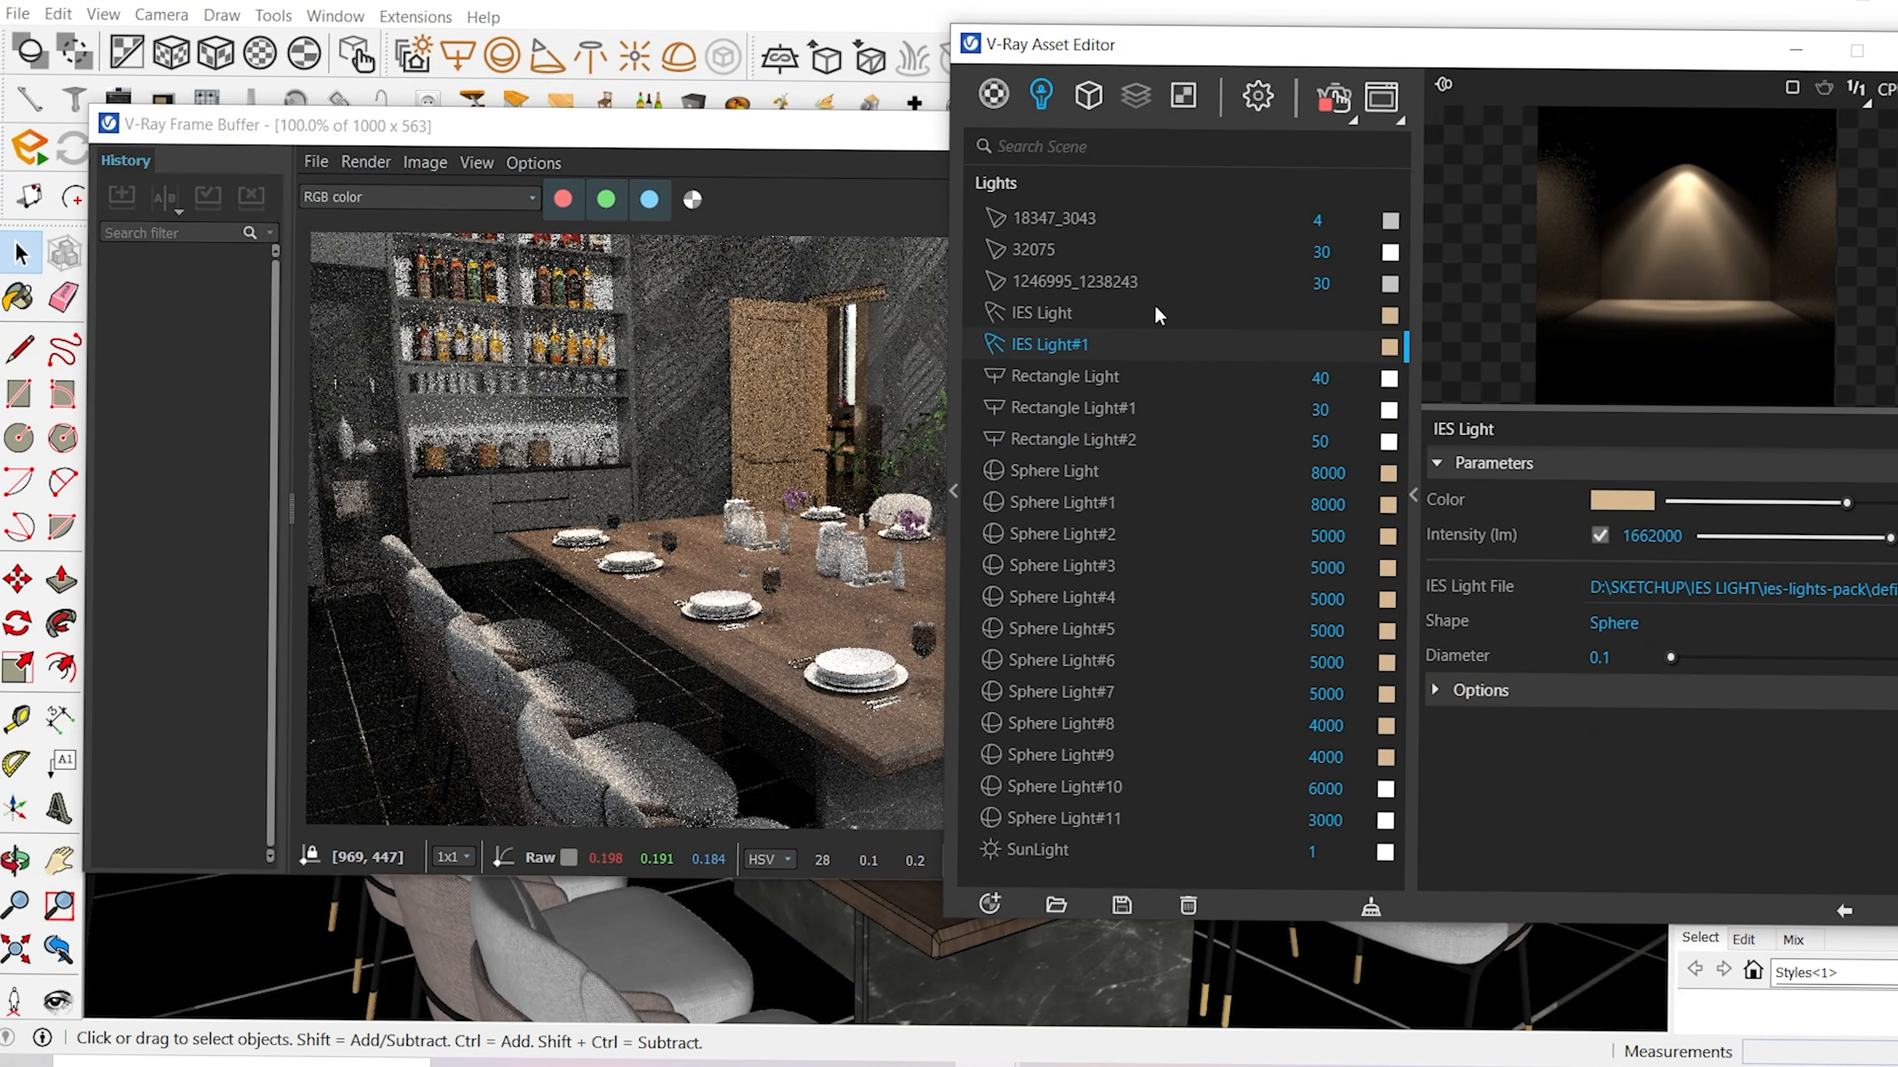
left_click(1076, 345)
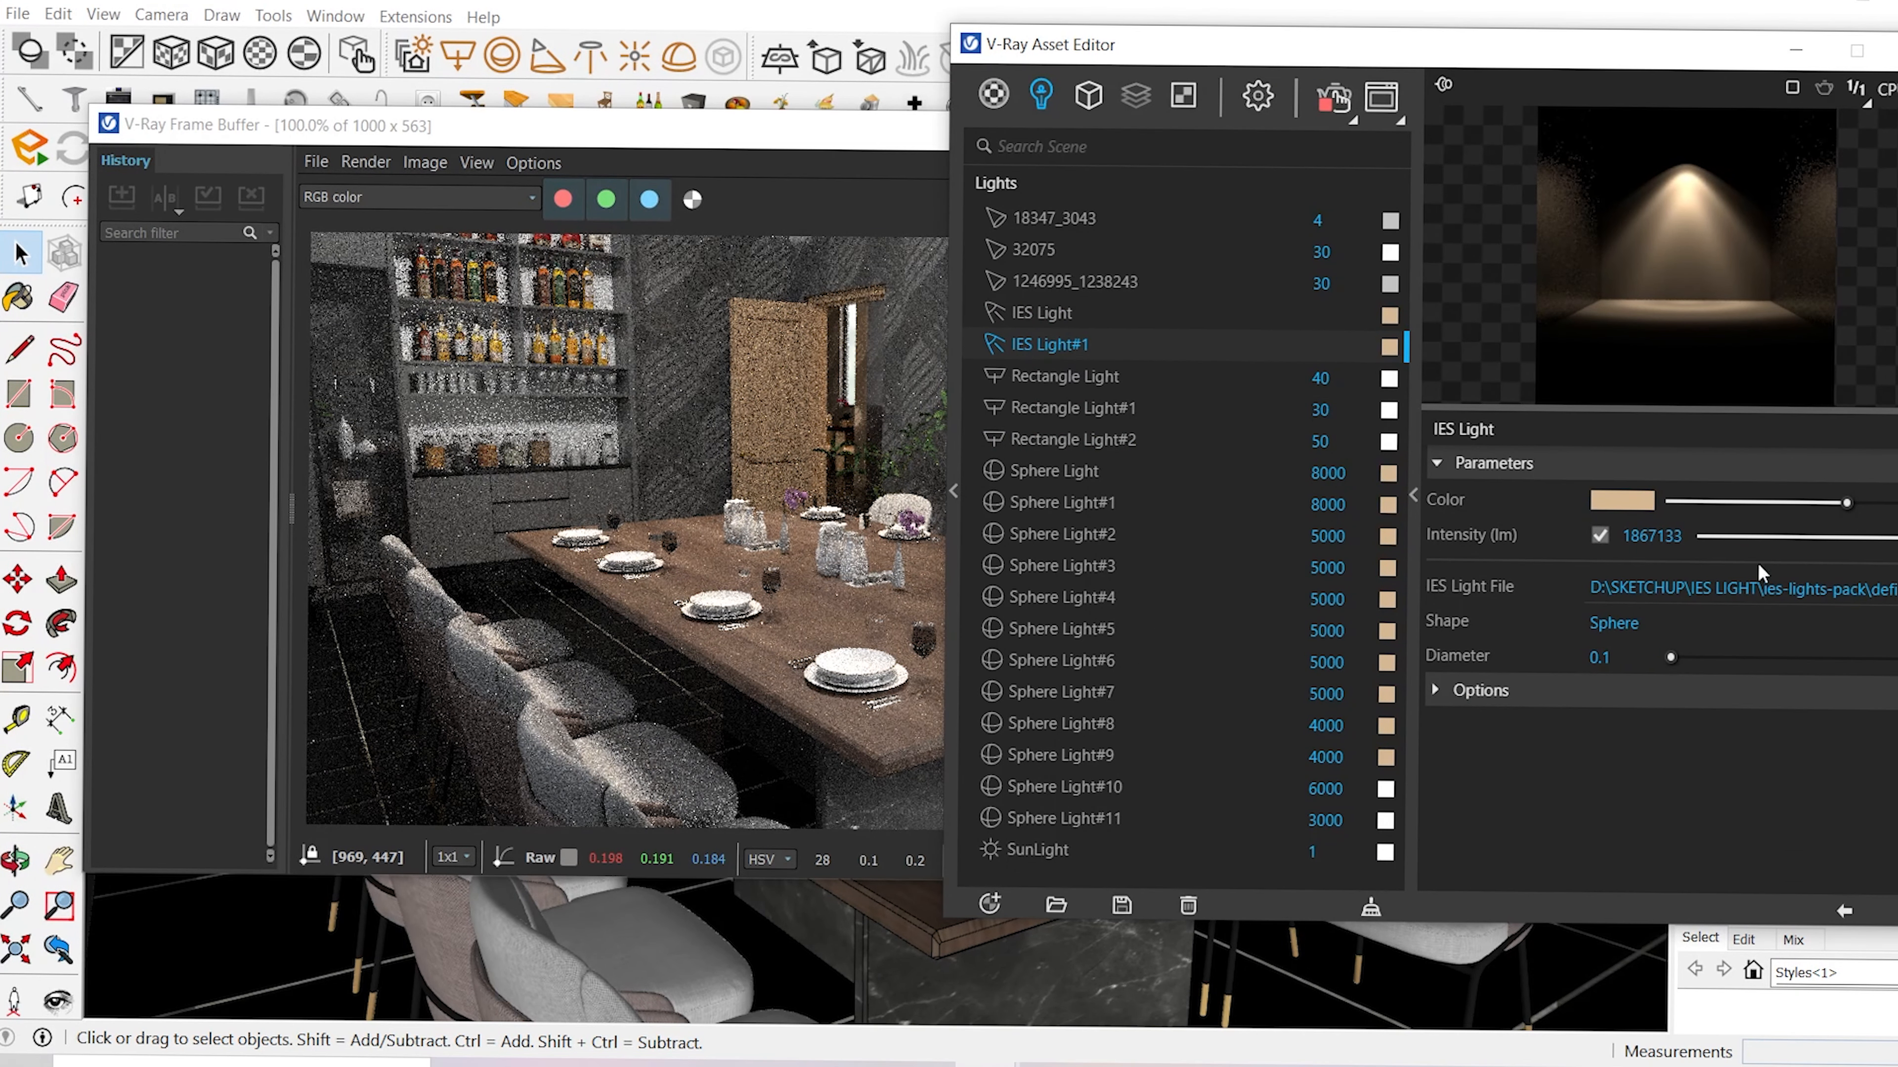
left_click(889, 218)
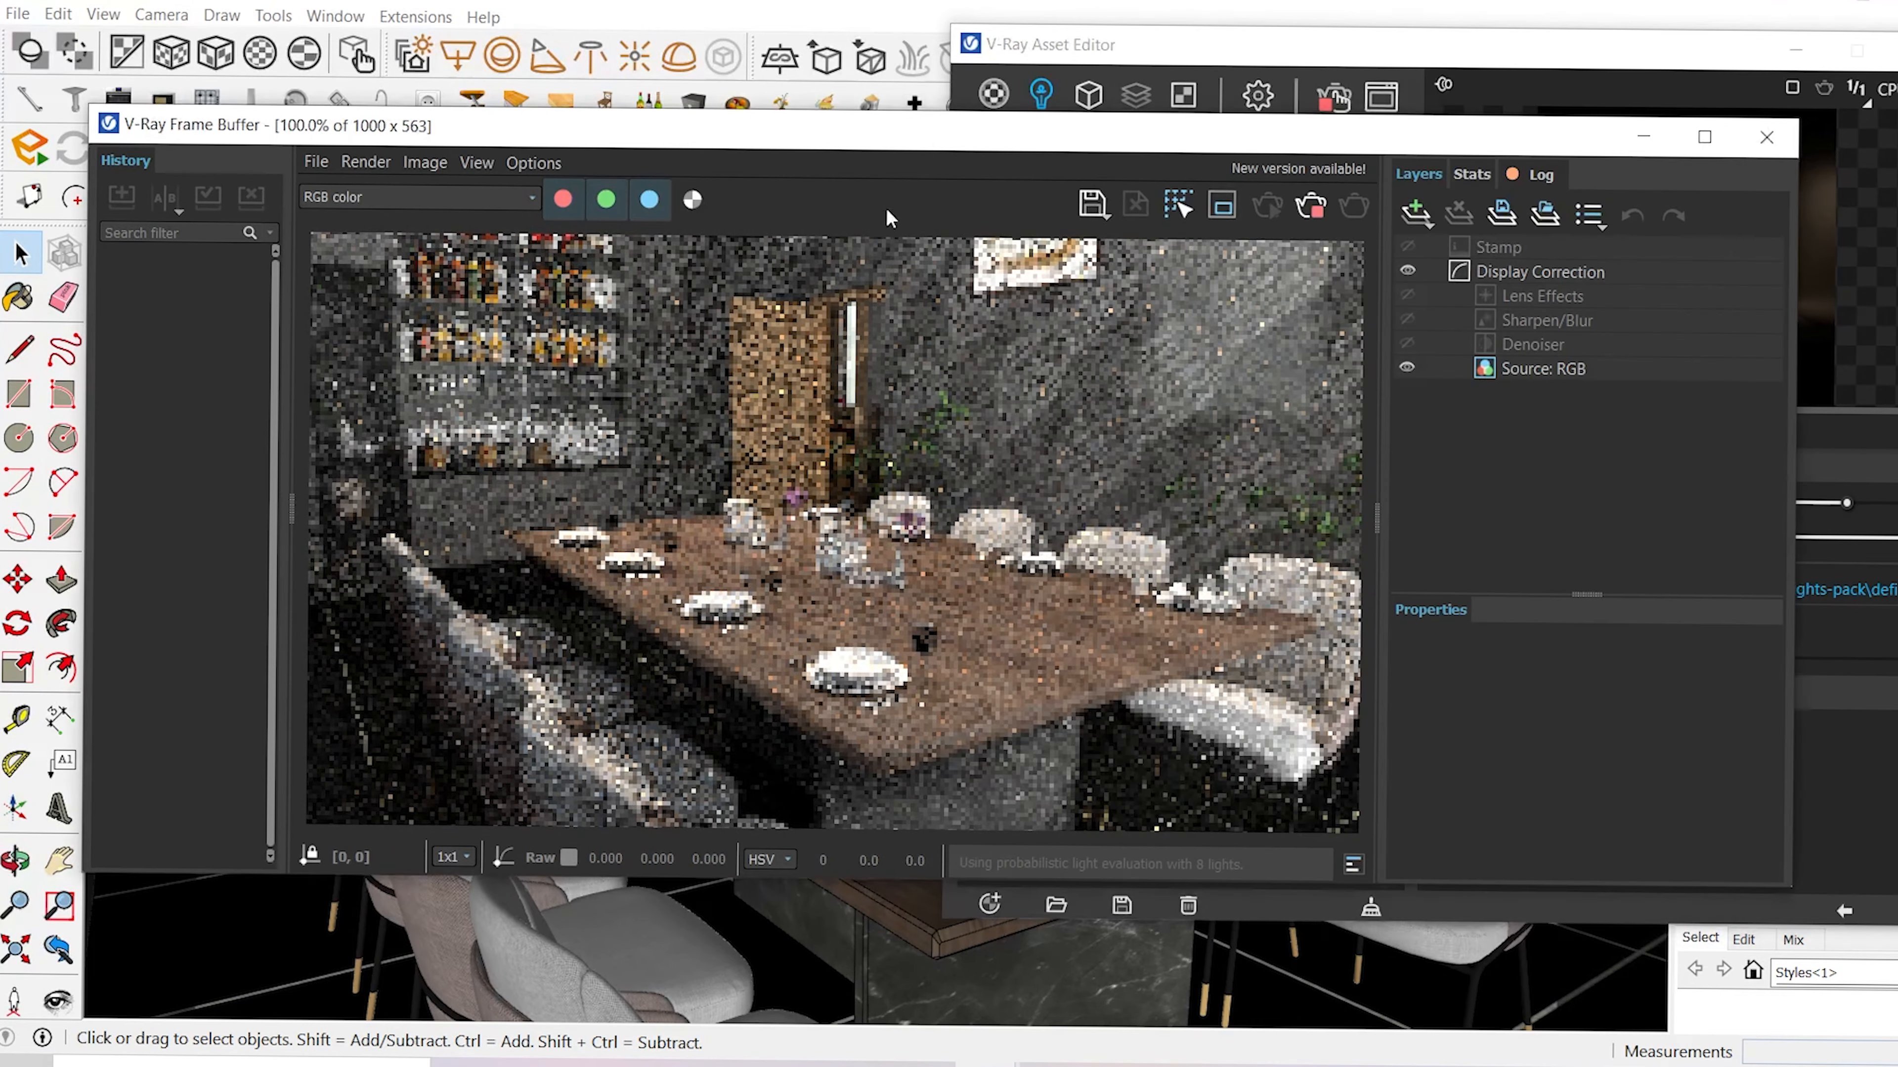
left_click_drag(1021, 133, 960, 175)
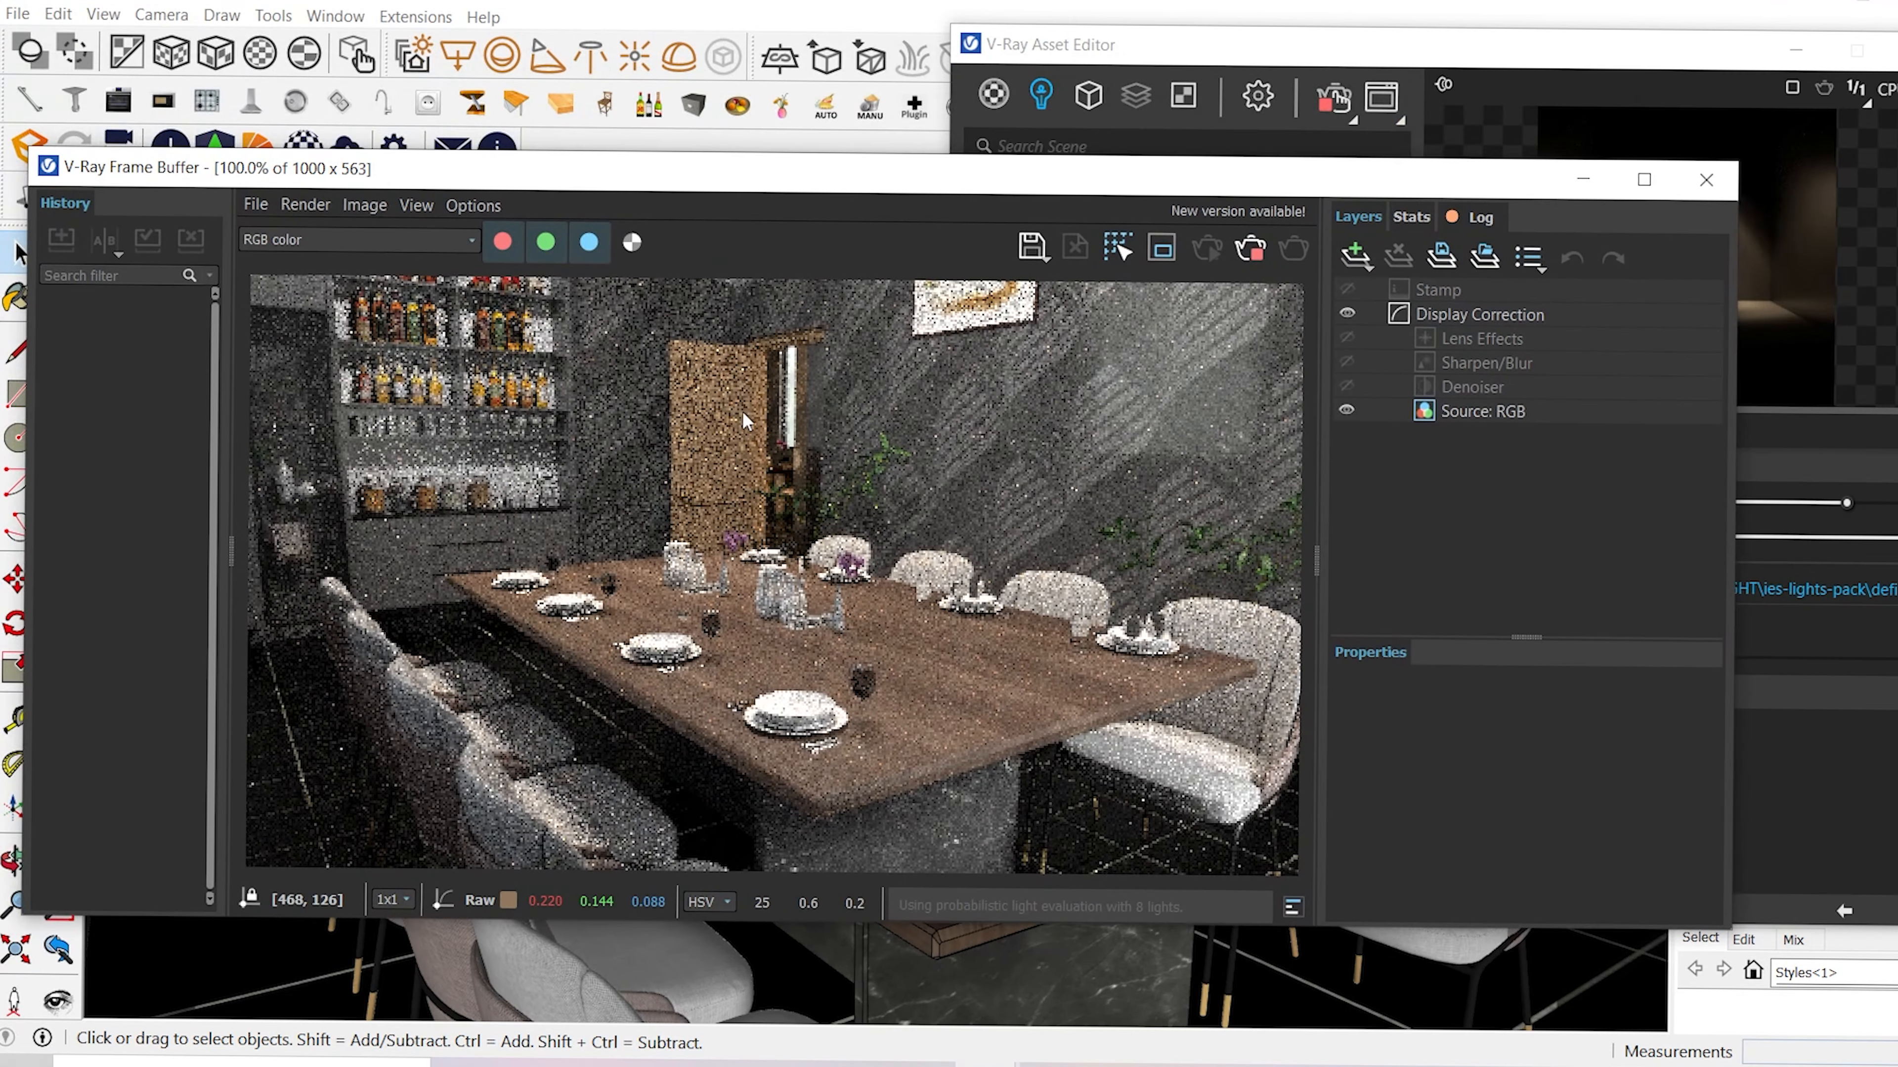
left_click(1259, 264)
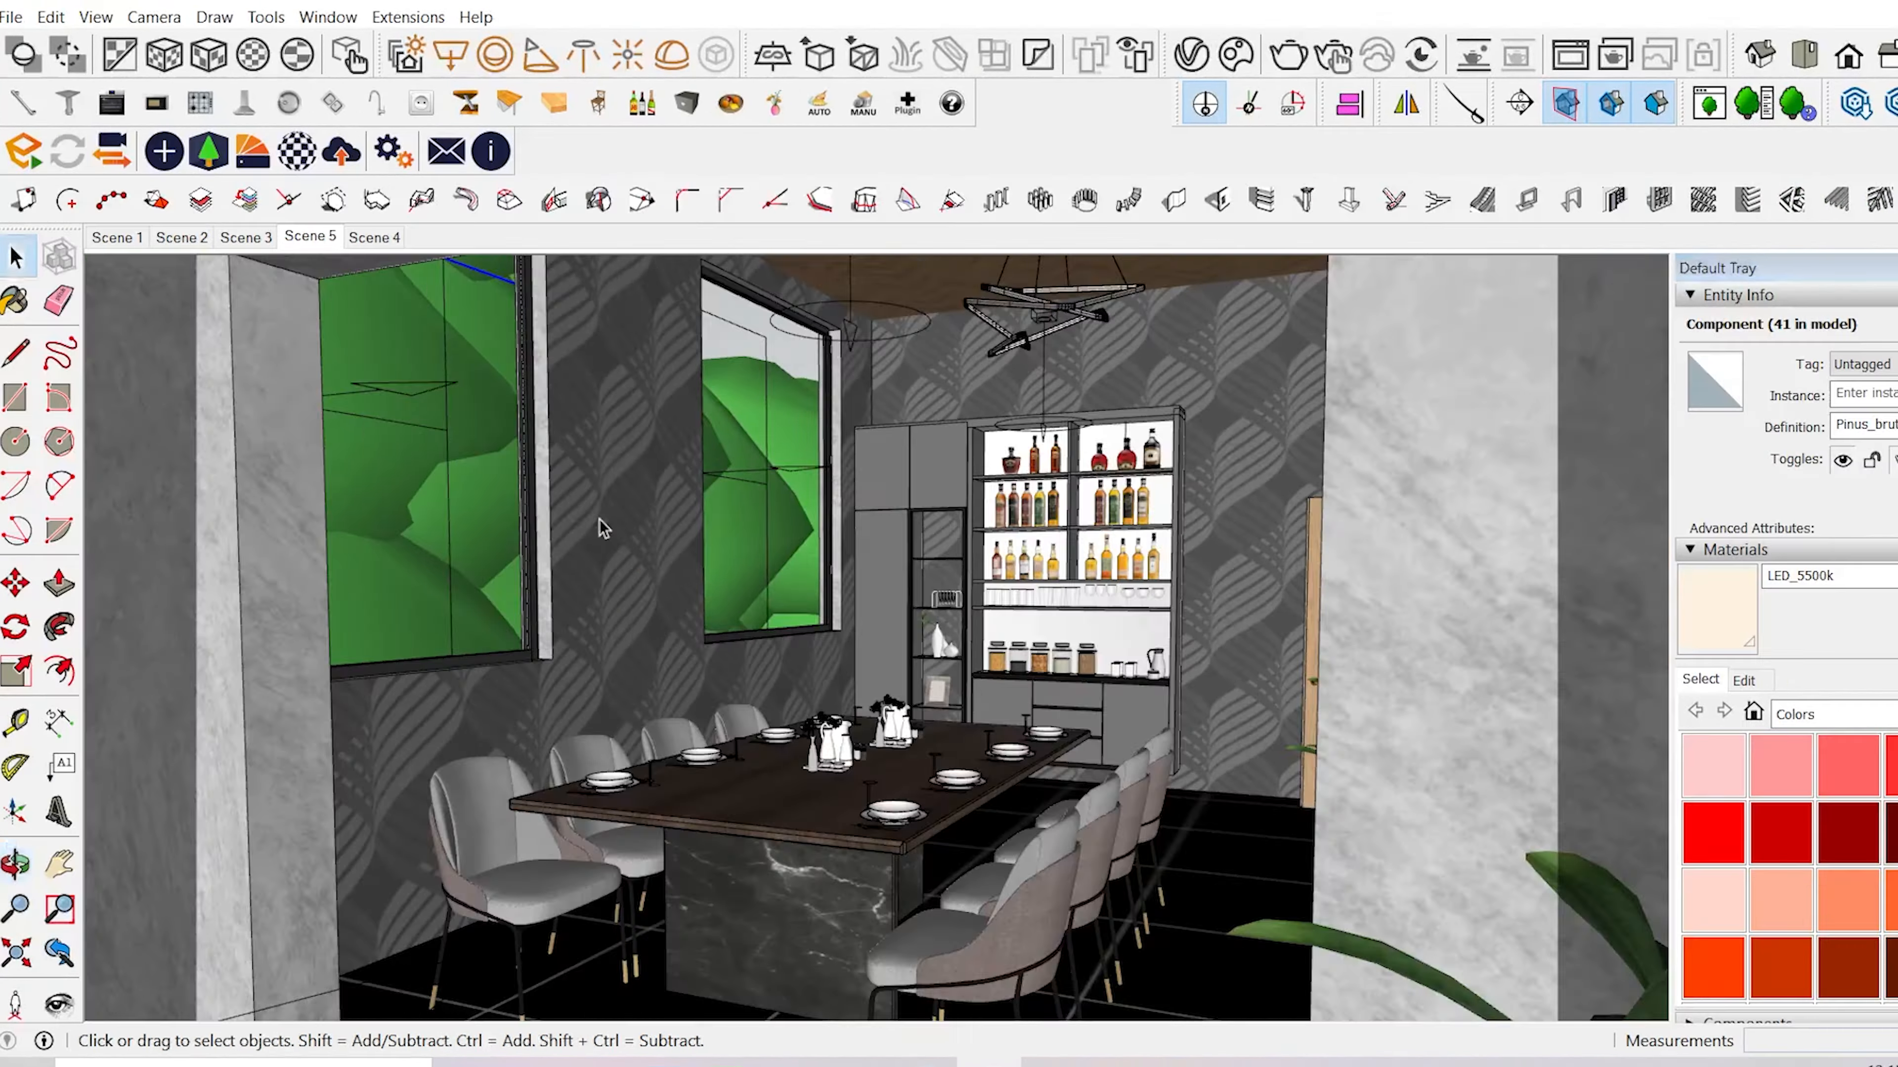
- Move the bottle shelf cabinet on the end wall by about 167 mm
scroll(666, 680, "up", 3)
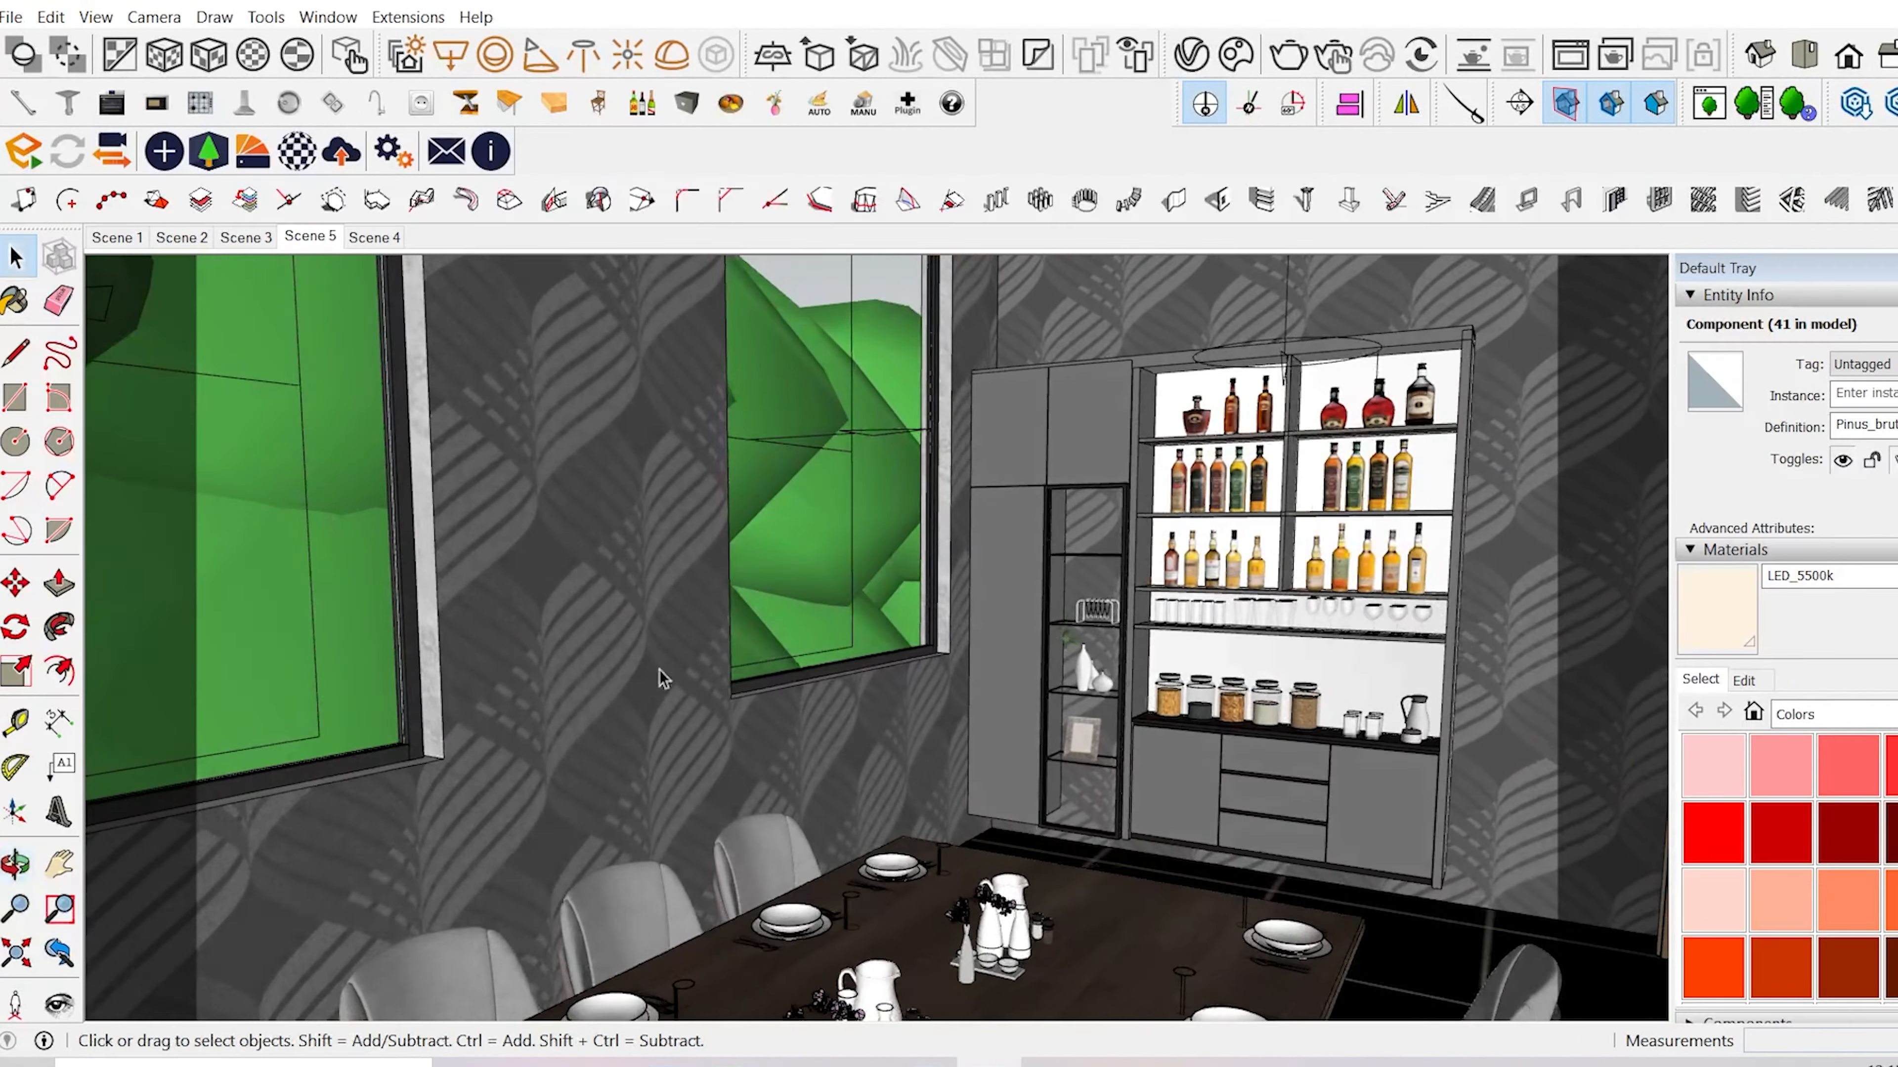
scroll(1415, 854, "up", 4)
left_click(1330, 852)
key("m")
left_click(1309, 817)
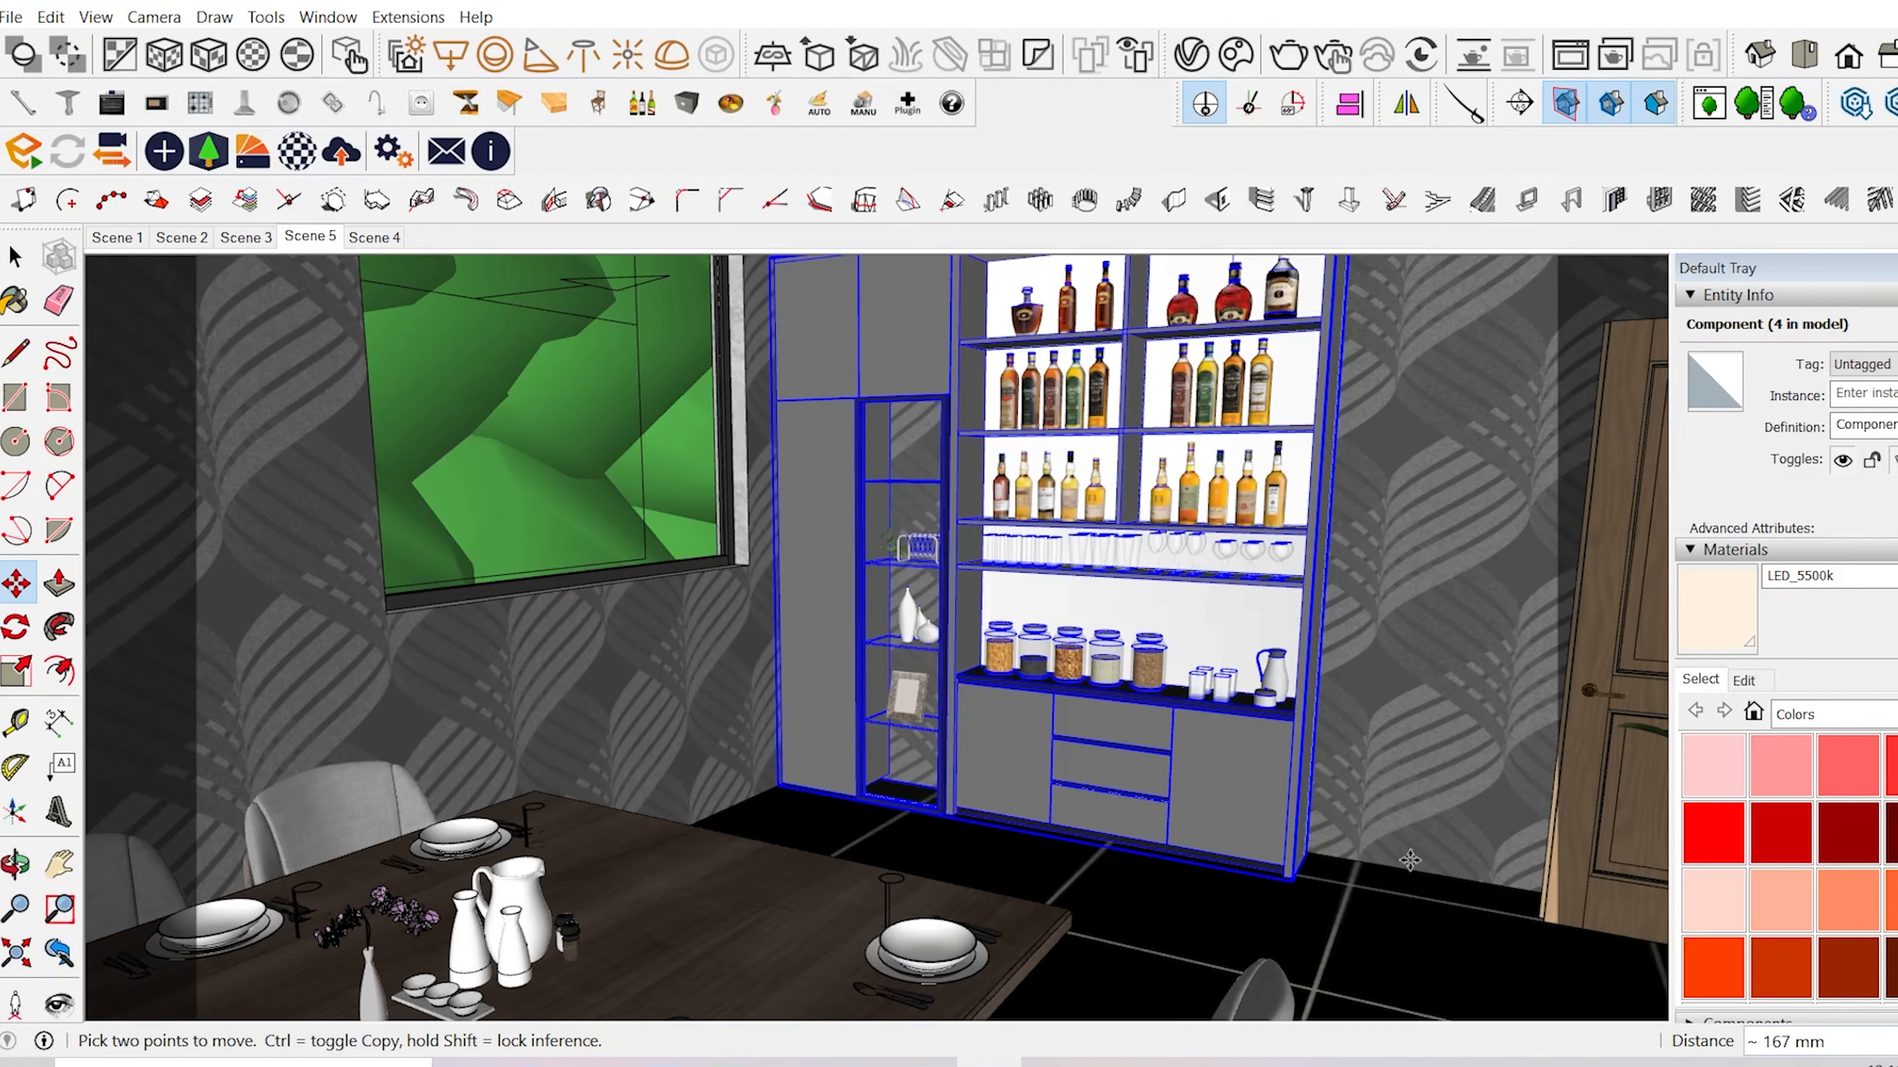
left_click(1309, 849)
- Copy the potted plant beside the door about 1835 mm away, into the gap between the shelf cabinet and the door
key("space")
middle_click_drag(1195, 826, 1046, 703)
left_click(1355, 870)
middle_click_drag(1354, 870, 1356, 878)
key("m")
key("ctrl")
left_click(1354, 876)
left_click(1053, 685)
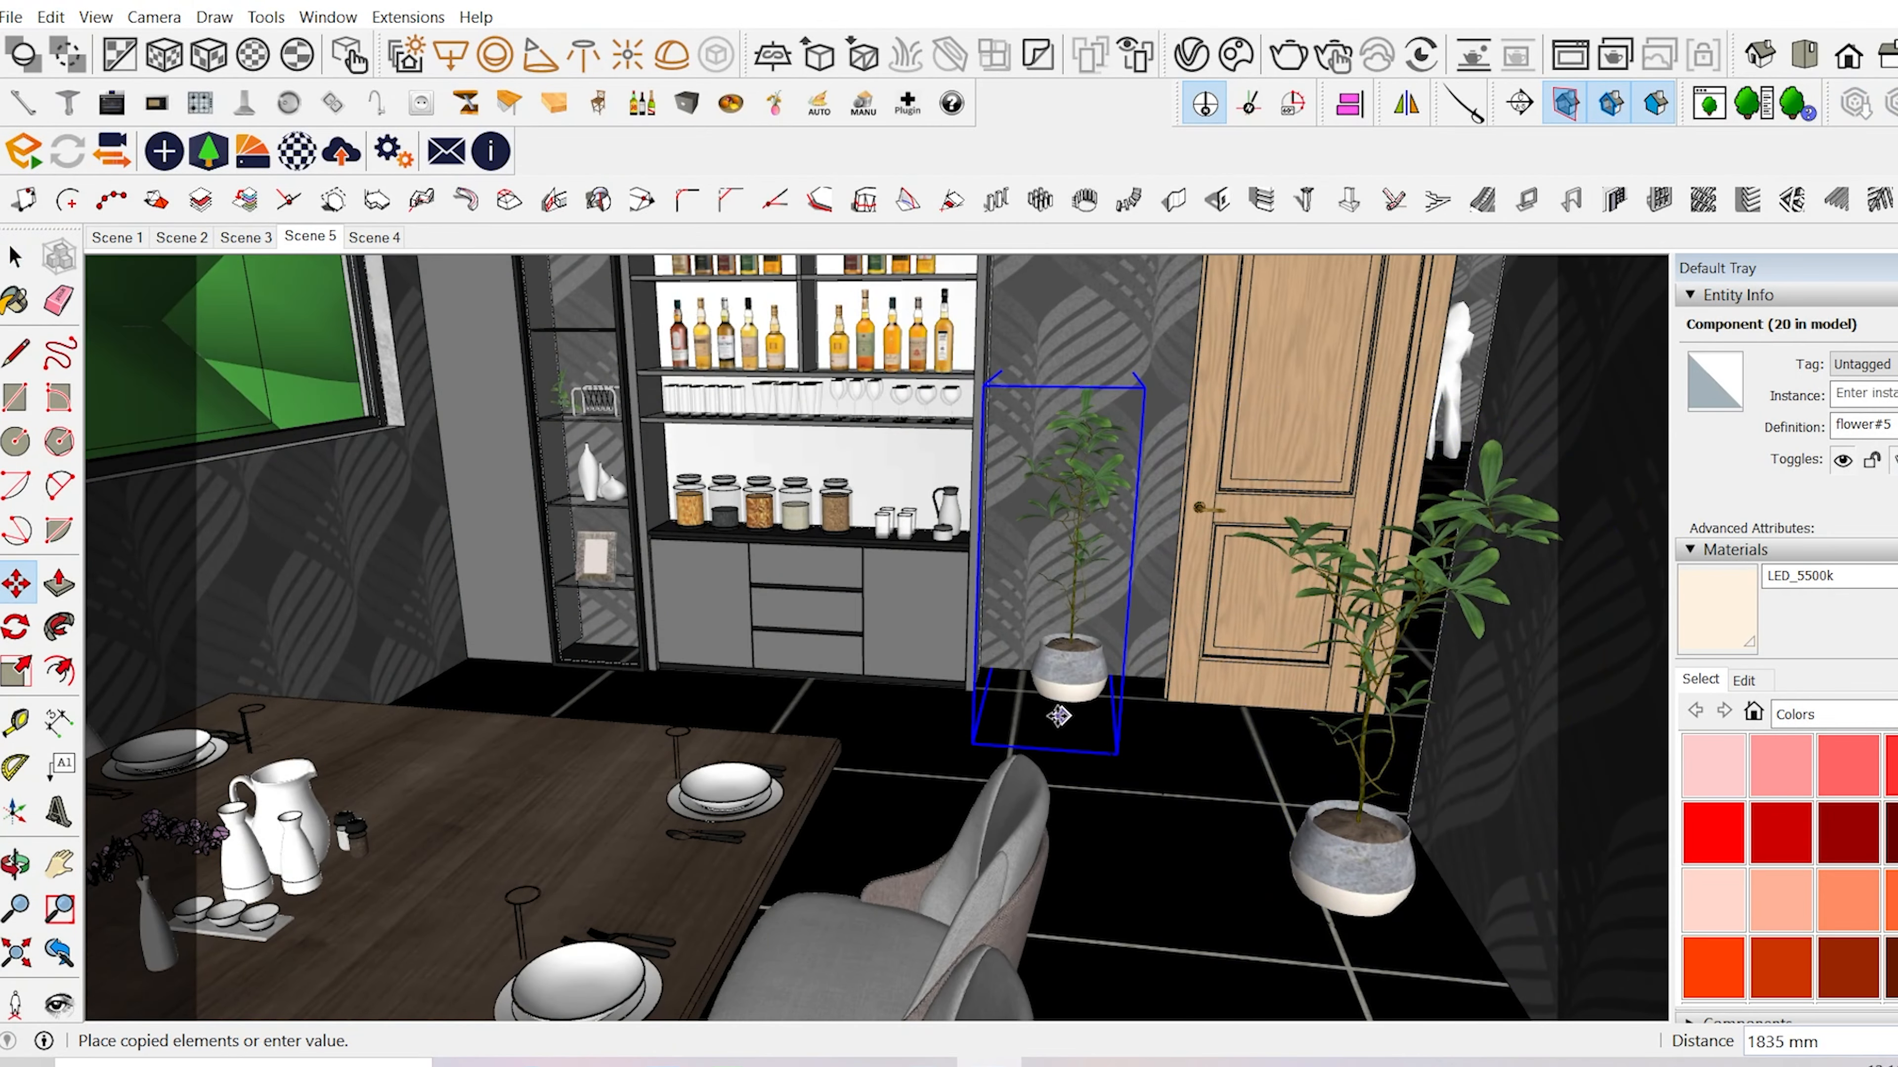
- Shift the copied potted plant slightly across the floor between the shelf cabinet and the door
key("space")
scroll(1210, 795, "up", 3)
middle_click_drag(1210, 795, 826, 788)
key("m")
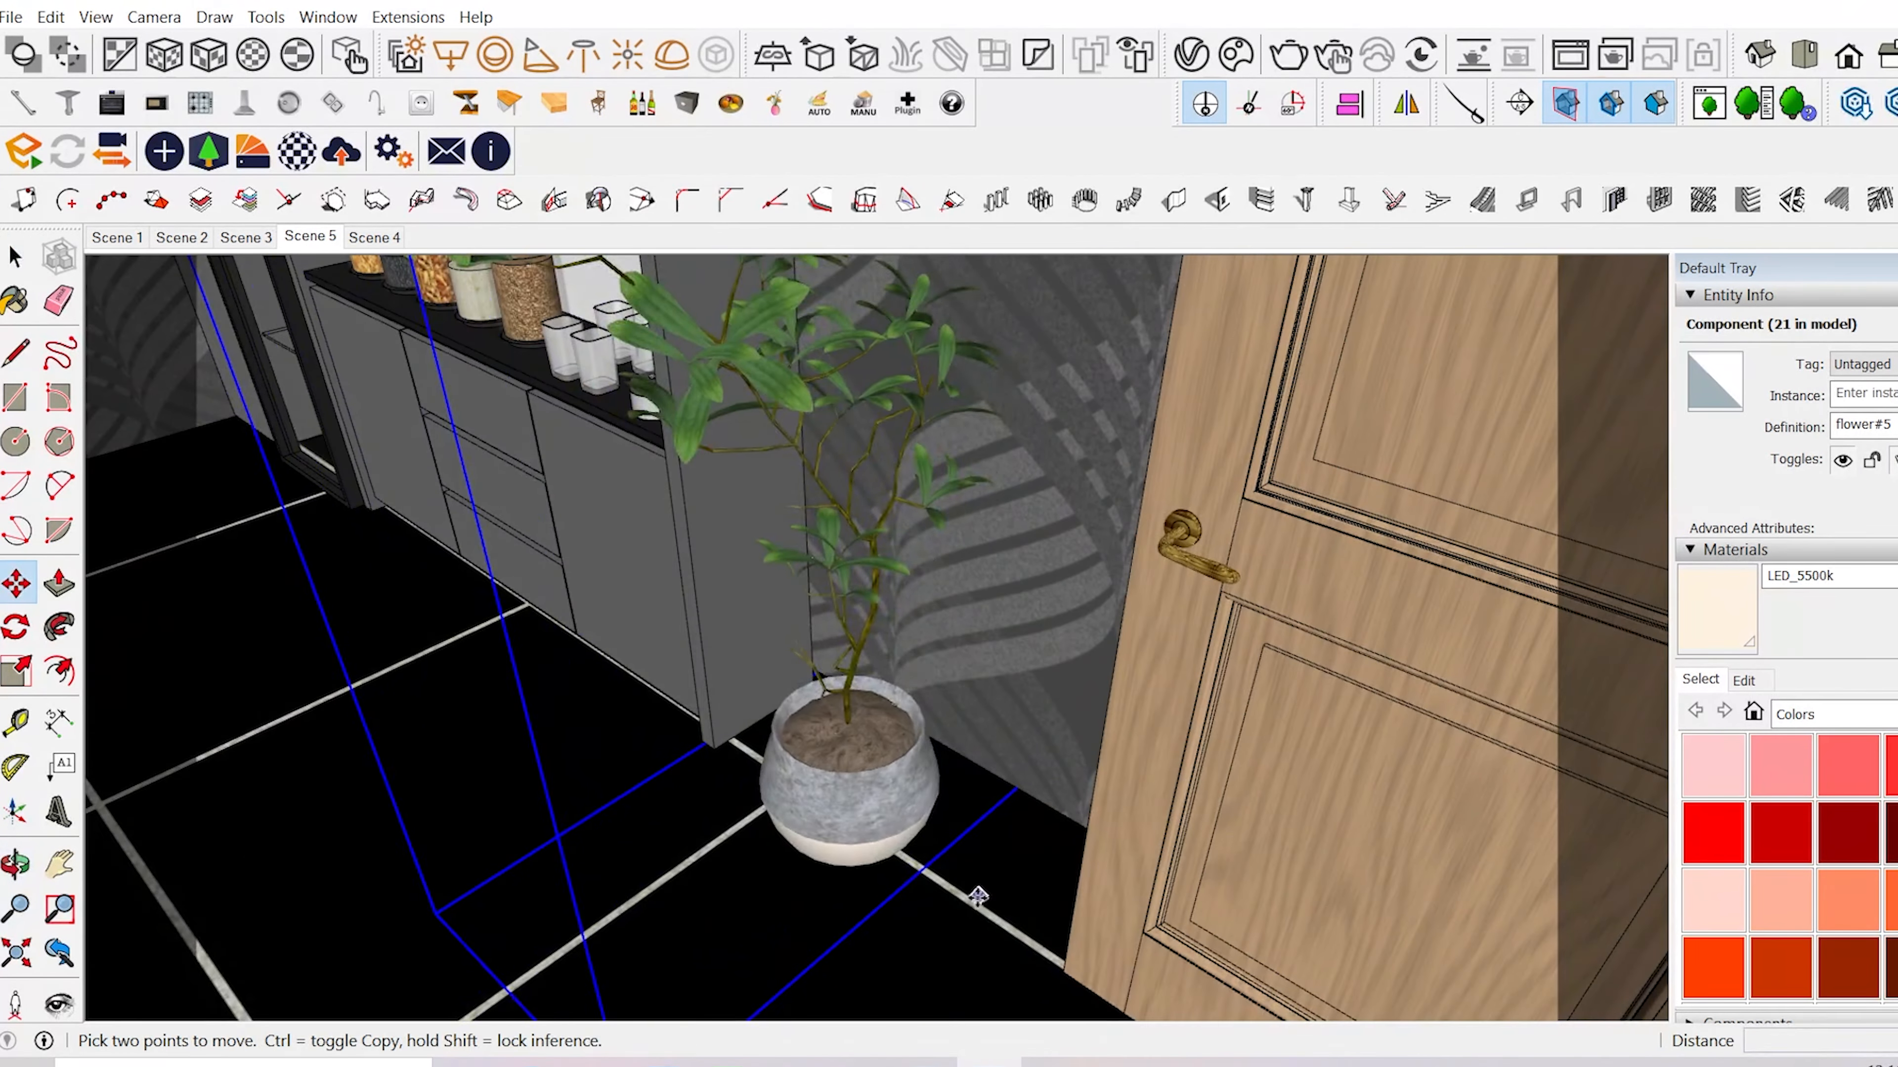
left_click(979, 894)
left_click(1013, 867)
mouse_move(1012, 867)
middle_mouse_down()
mouse_move(1122, 848)
mouse_move(957, 699)
mouse_move(598, 620)
middle_mouse_up()
key("space")
scroll(1225, 848, "down", 4)
scroll(1262, 849, "down", 2)
scroll(585, 614, "up", 5)
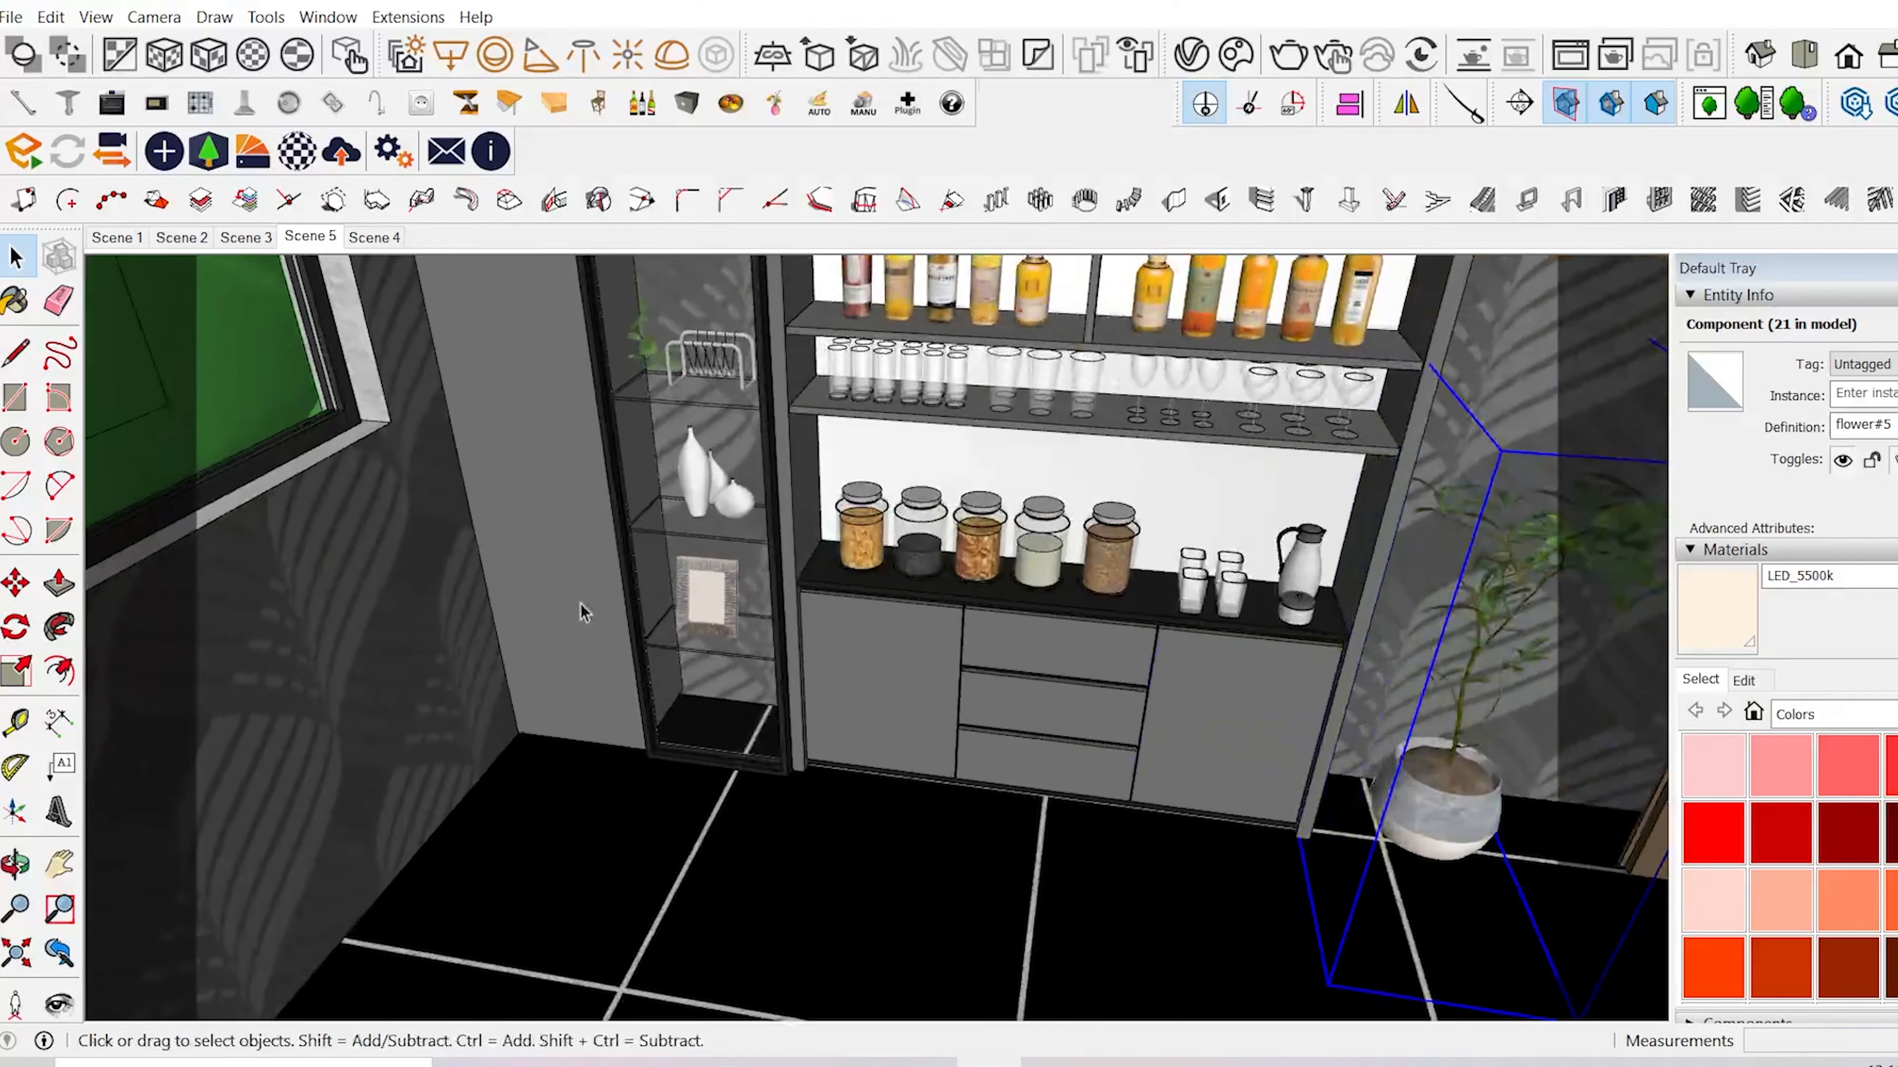
- Sample the grey cabinet material and the black pagar metal material, and examine their reflective coat settings in the V-Ray Asset Editor
key("b")
left_click(1524, 690, "alt")
left_click(1192, 54)
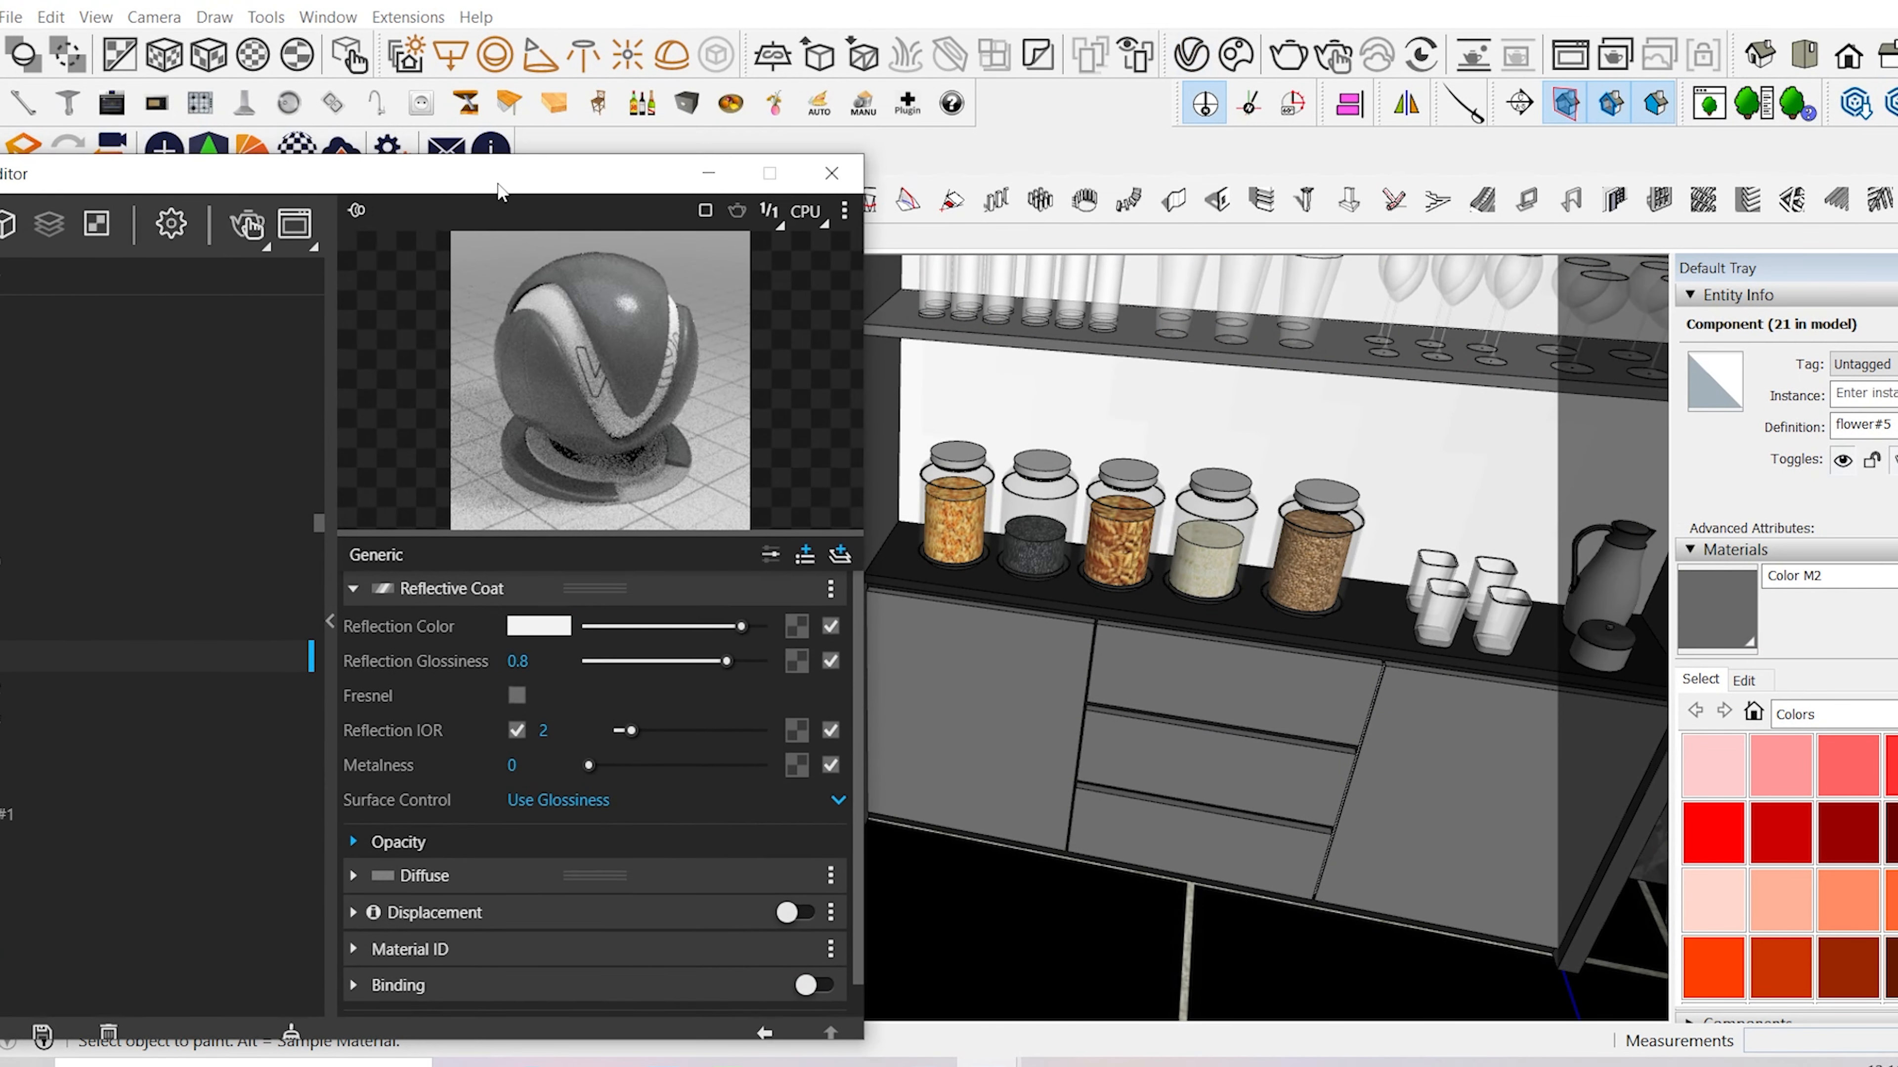
left_click(832, 758, "alt")
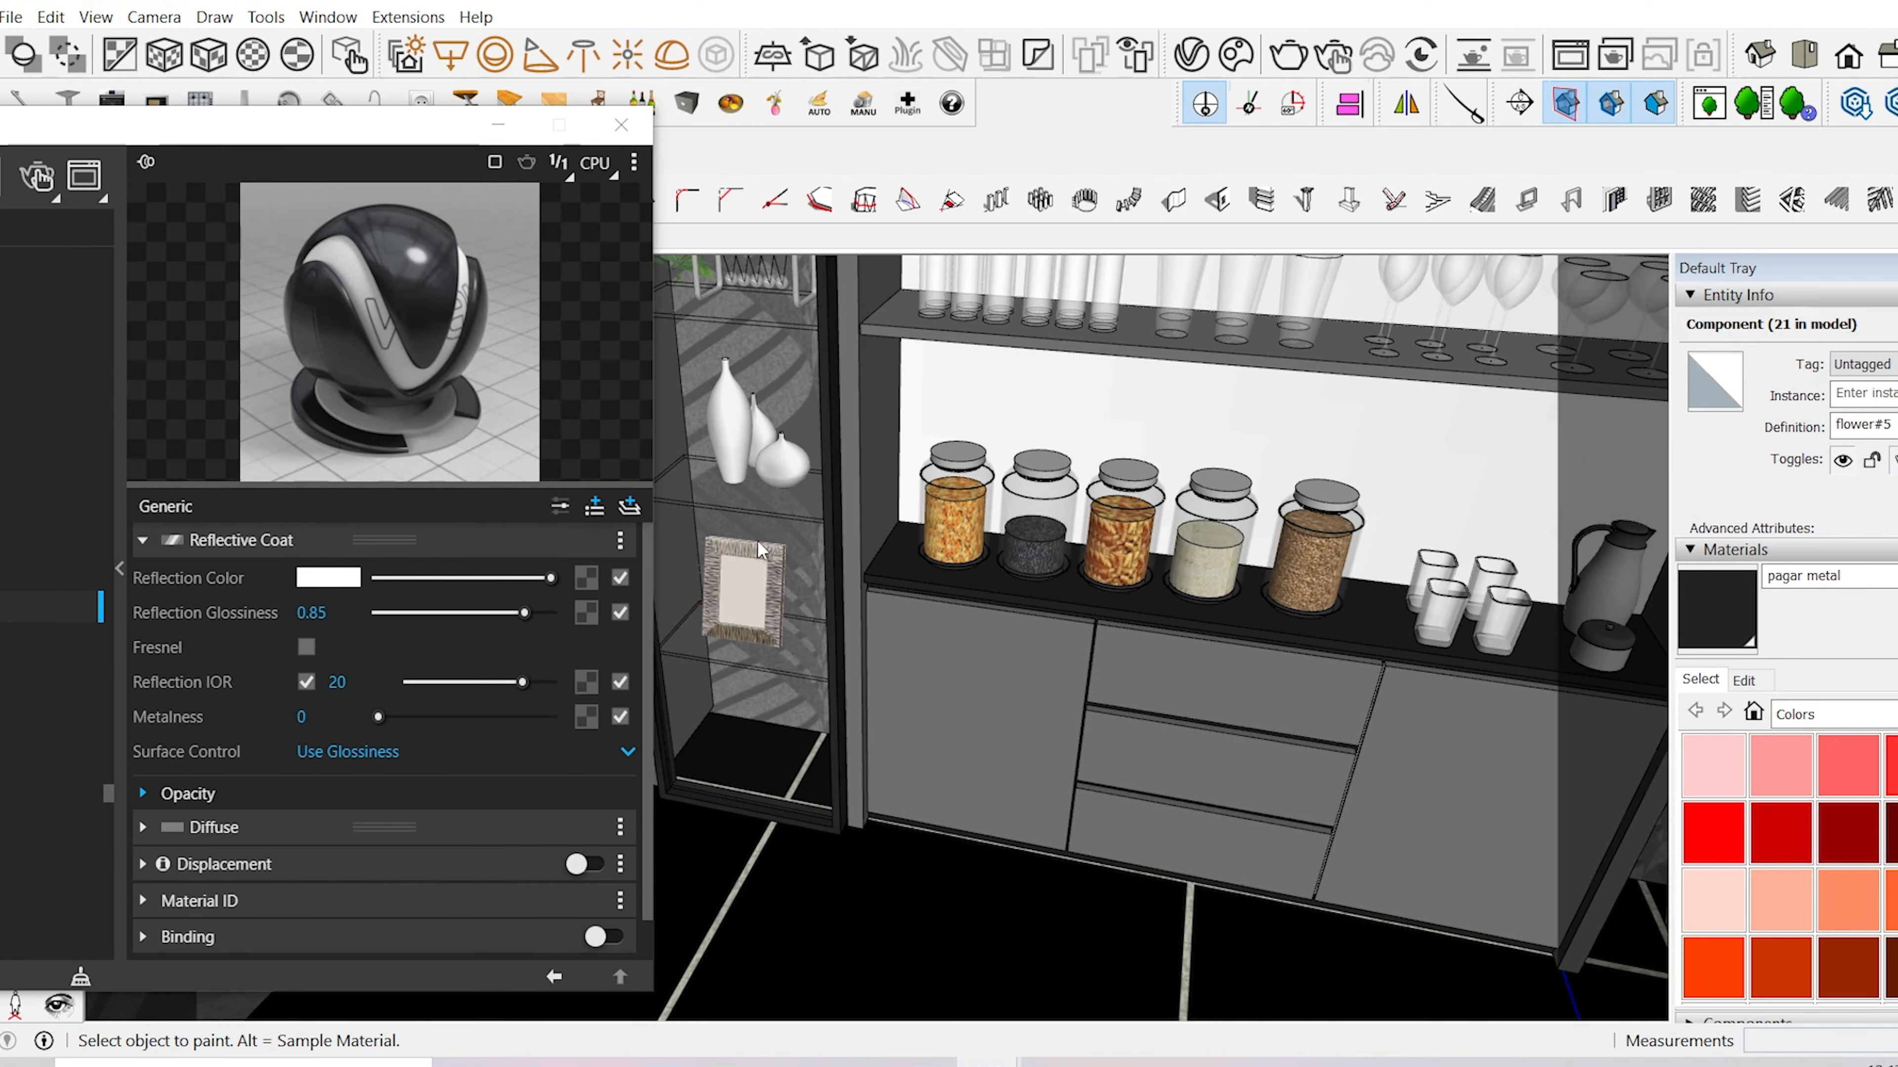
left_click_drag(417, 133, 833, 60)
scroll(1245, 733, "up", 2)
middle_click_drag(1245, 733, 1195, 699)
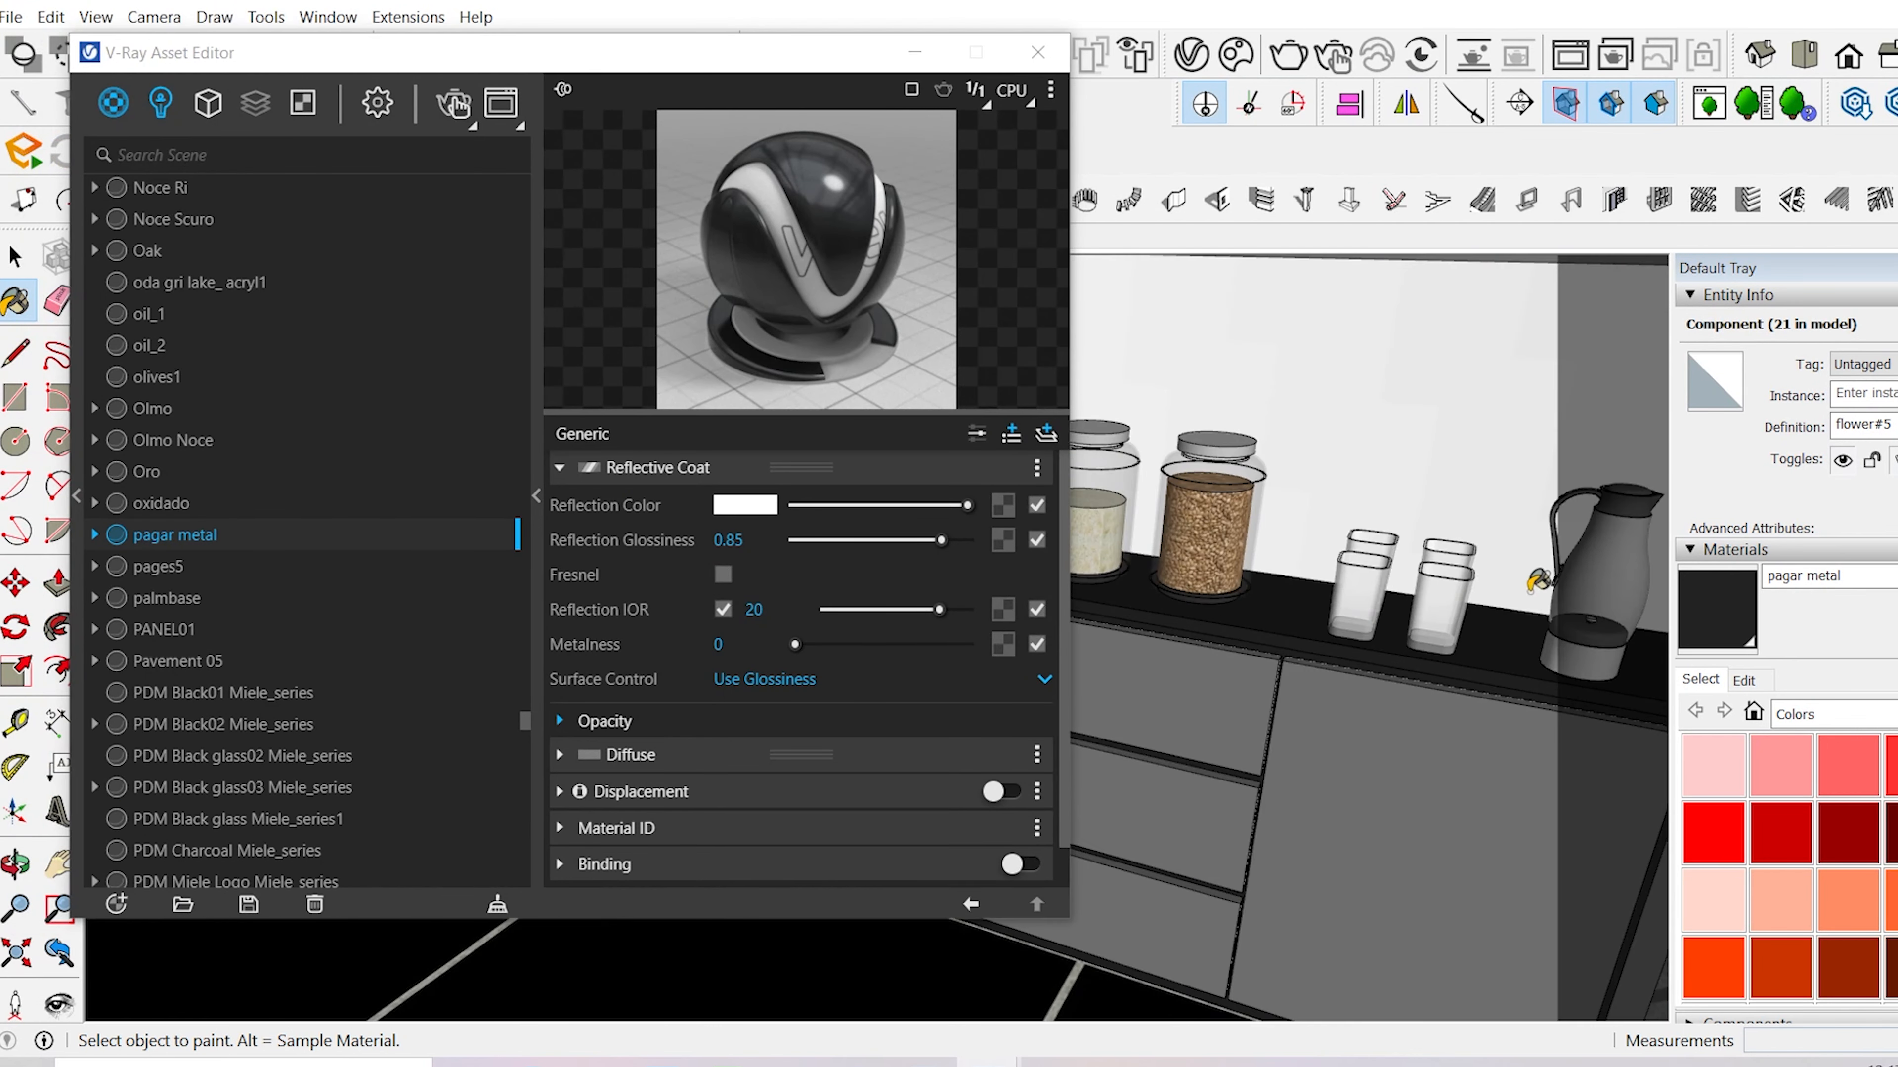
- Sample the White Glass material from the counter glasses, examine its reflective coat settings, and return to Scene 5
key("space")
key("b")
left_click(1370, 582, "alt")
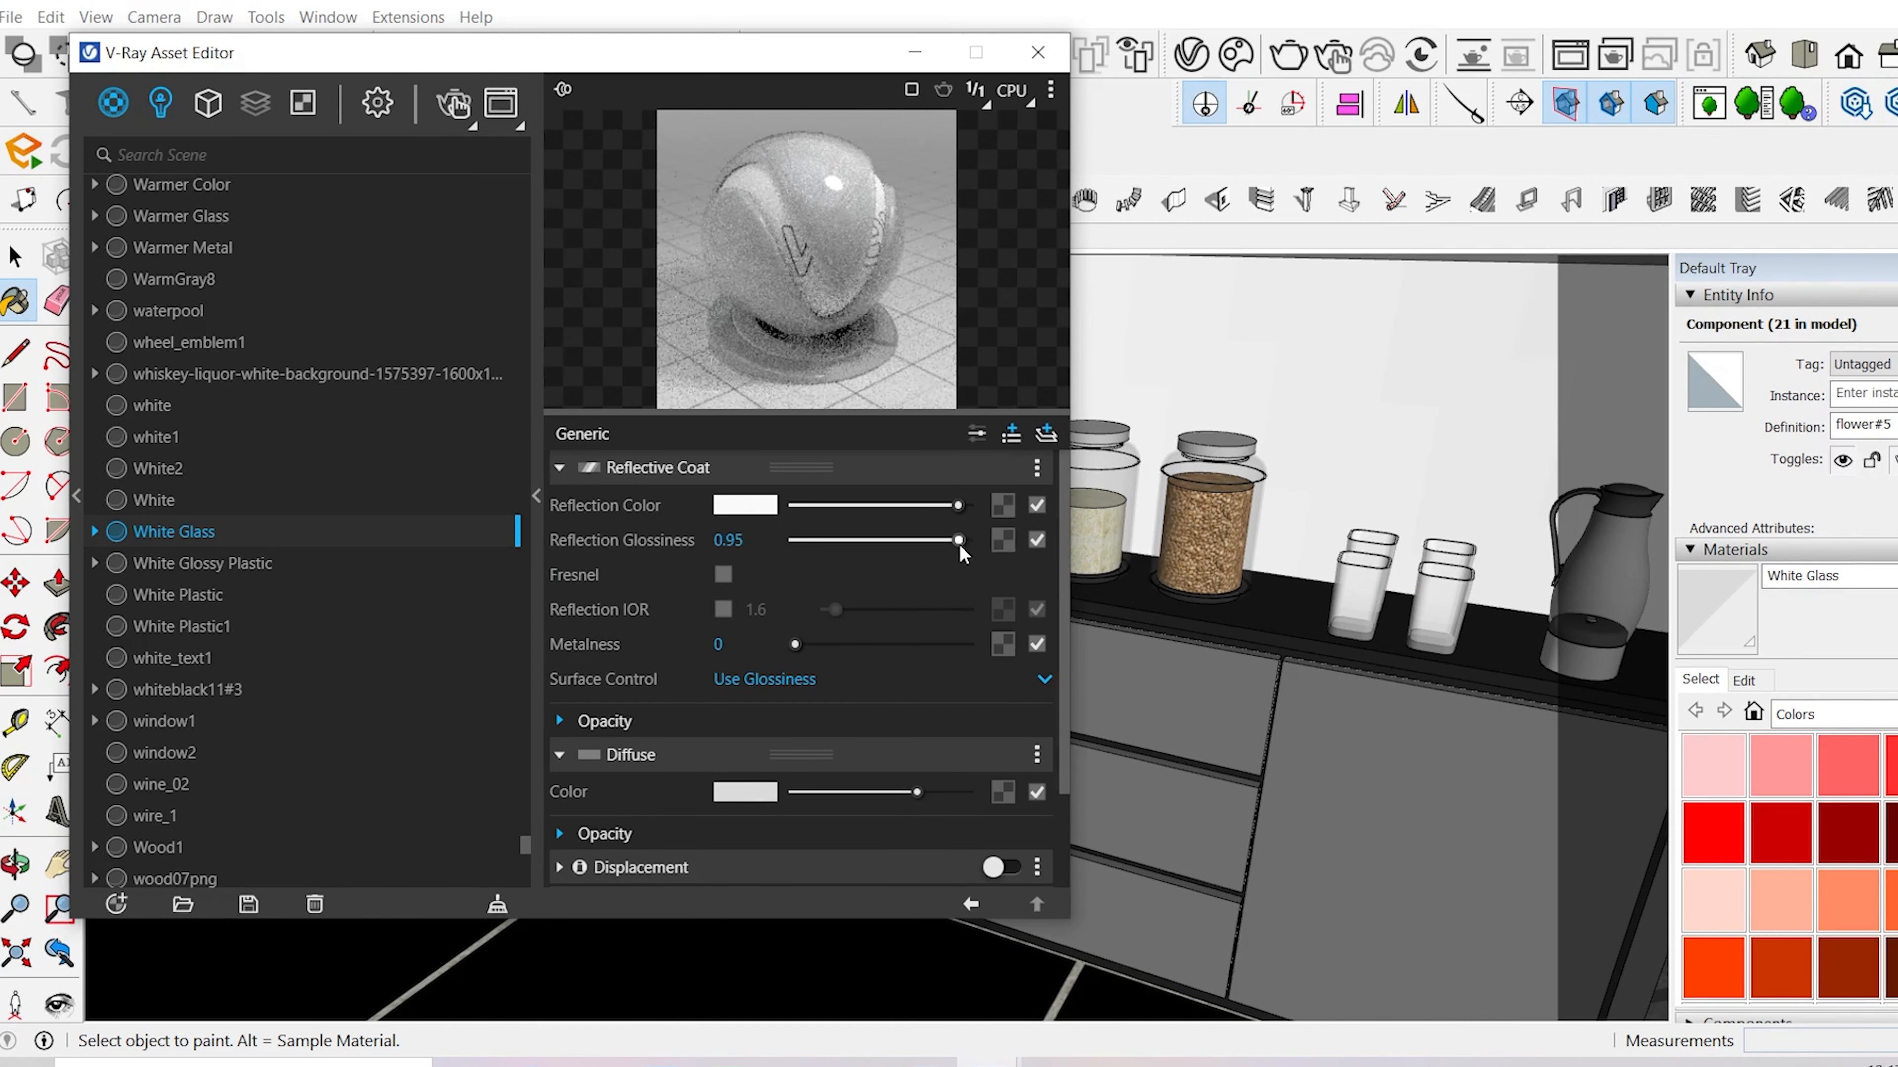
middle_click_drag(1227, 658, 1136, 672)
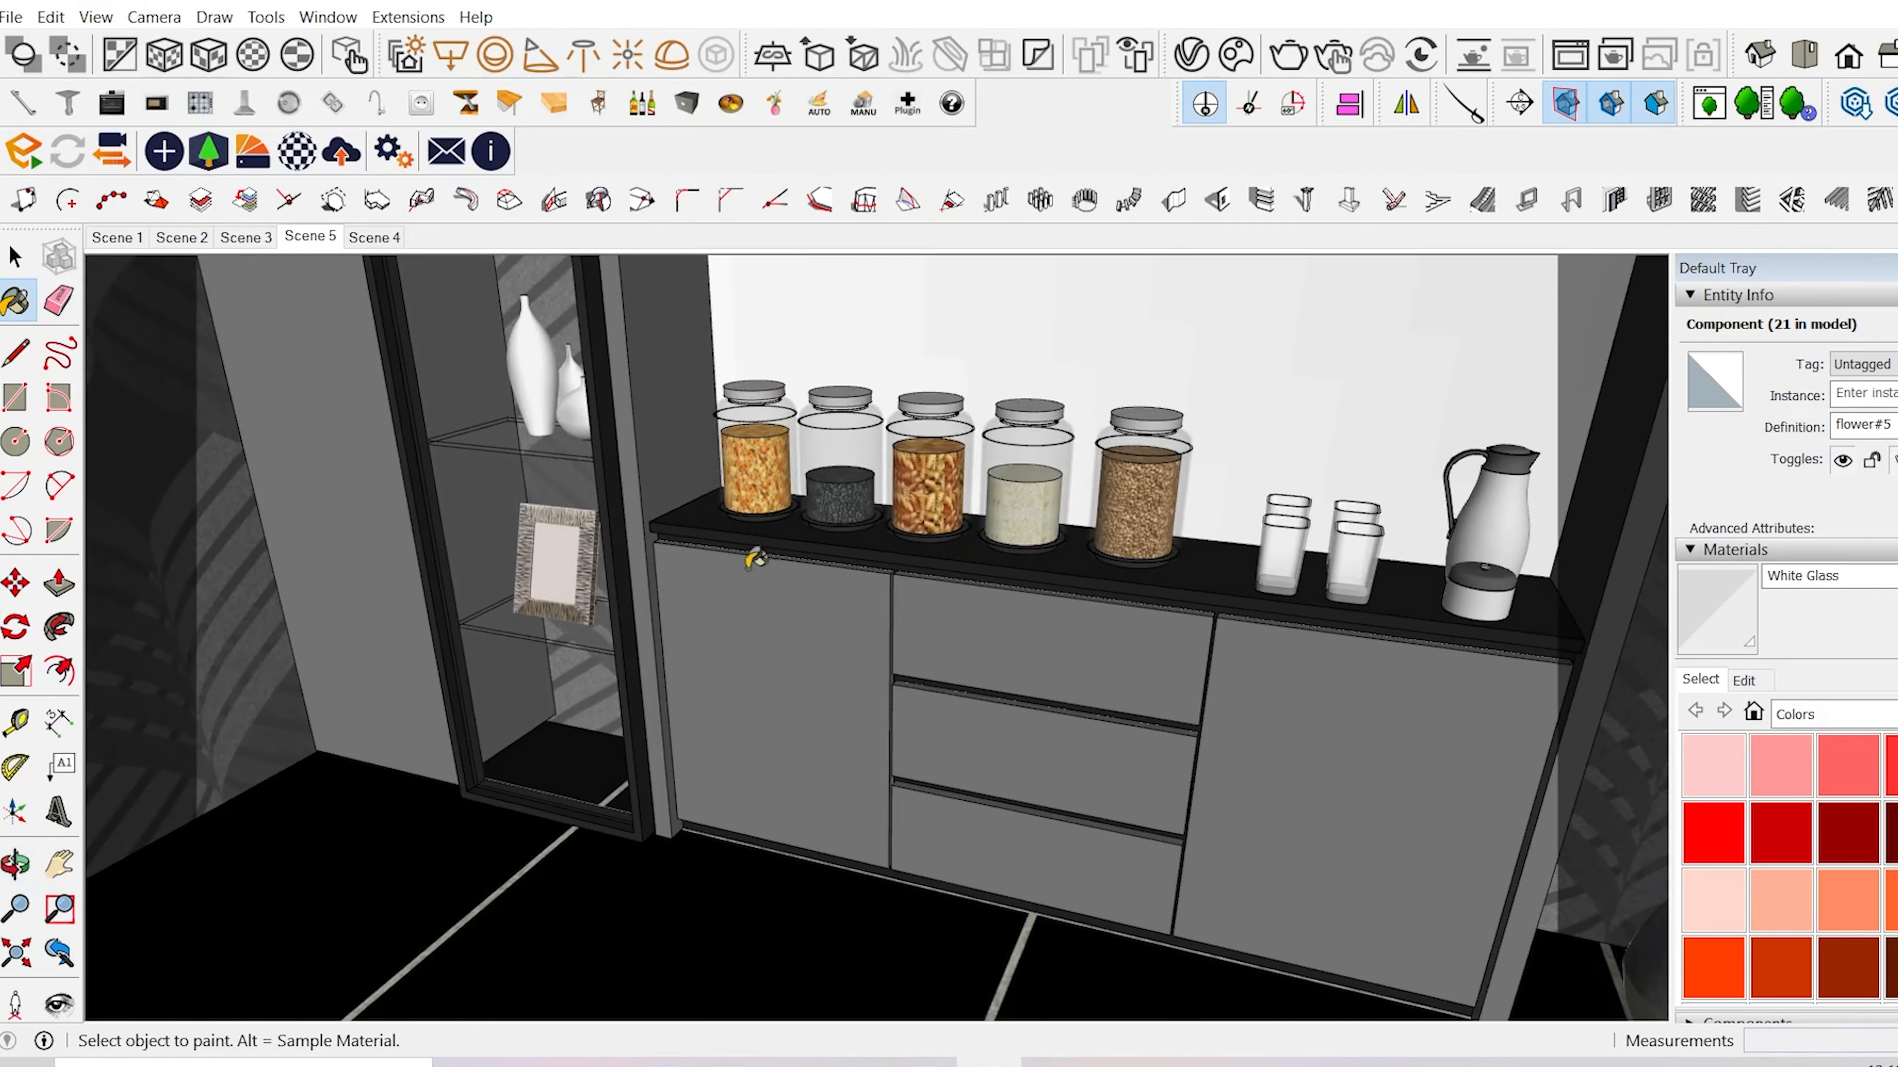
key("space")
left_click(311, 236)
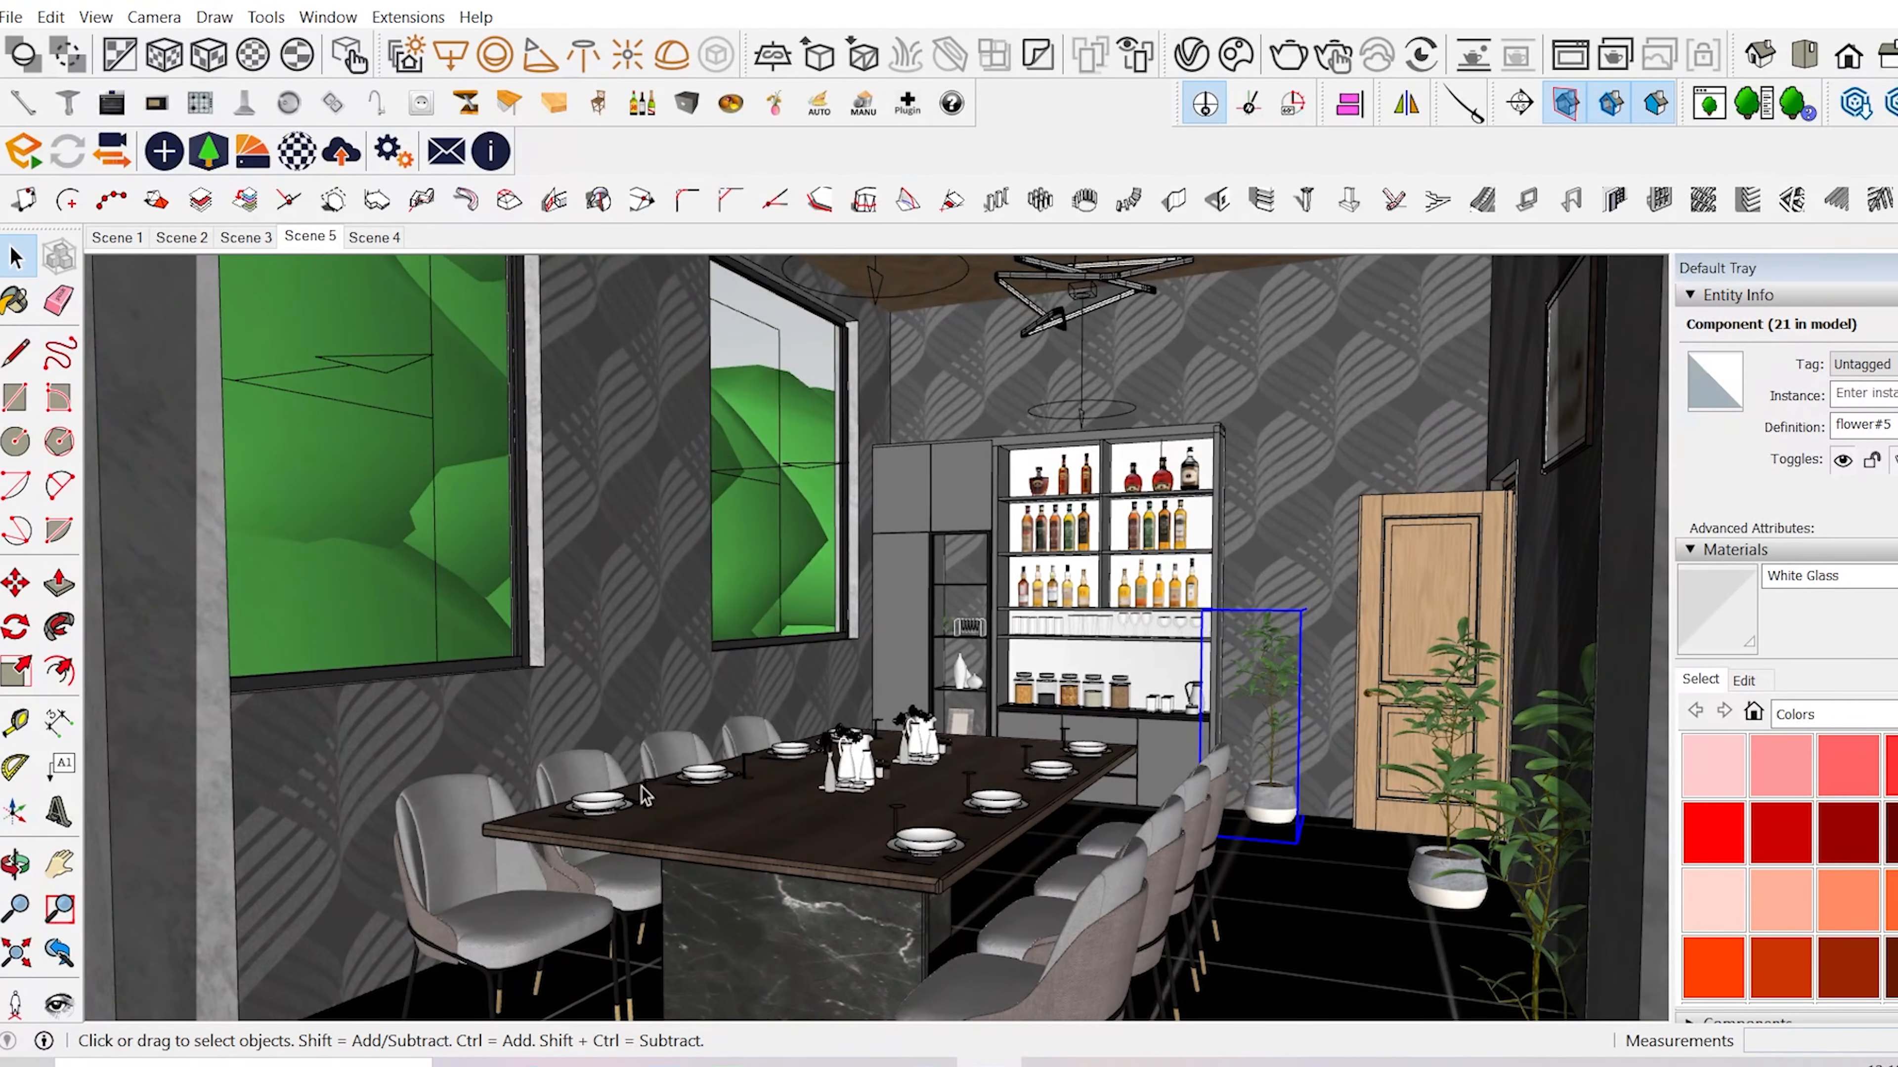
- Examine the Reflection settings of the Wallpaper 09 wall material and check the room in the interactive render before stopping it
key("b")
left_click(1285, 441, "alt")
left_click(1191, 55)
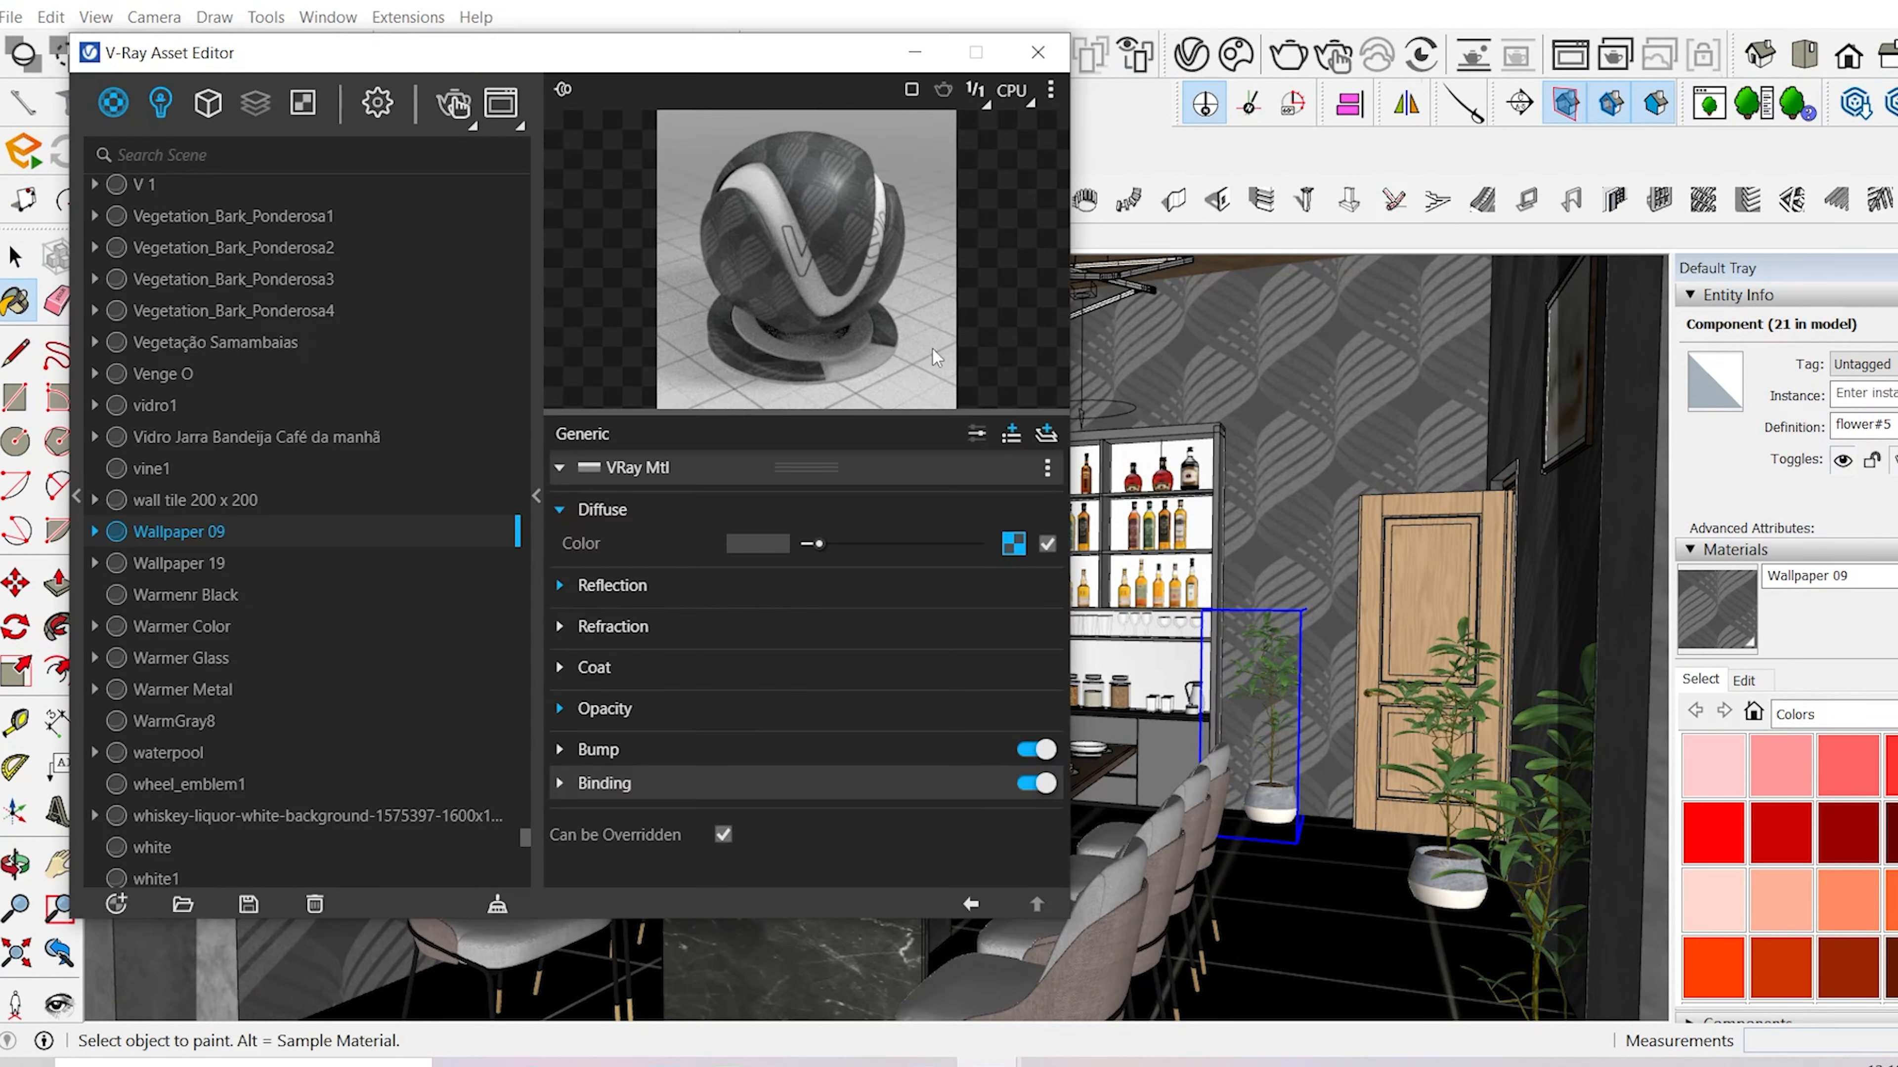
left_click(971, 586)
left_click(1037, 51)
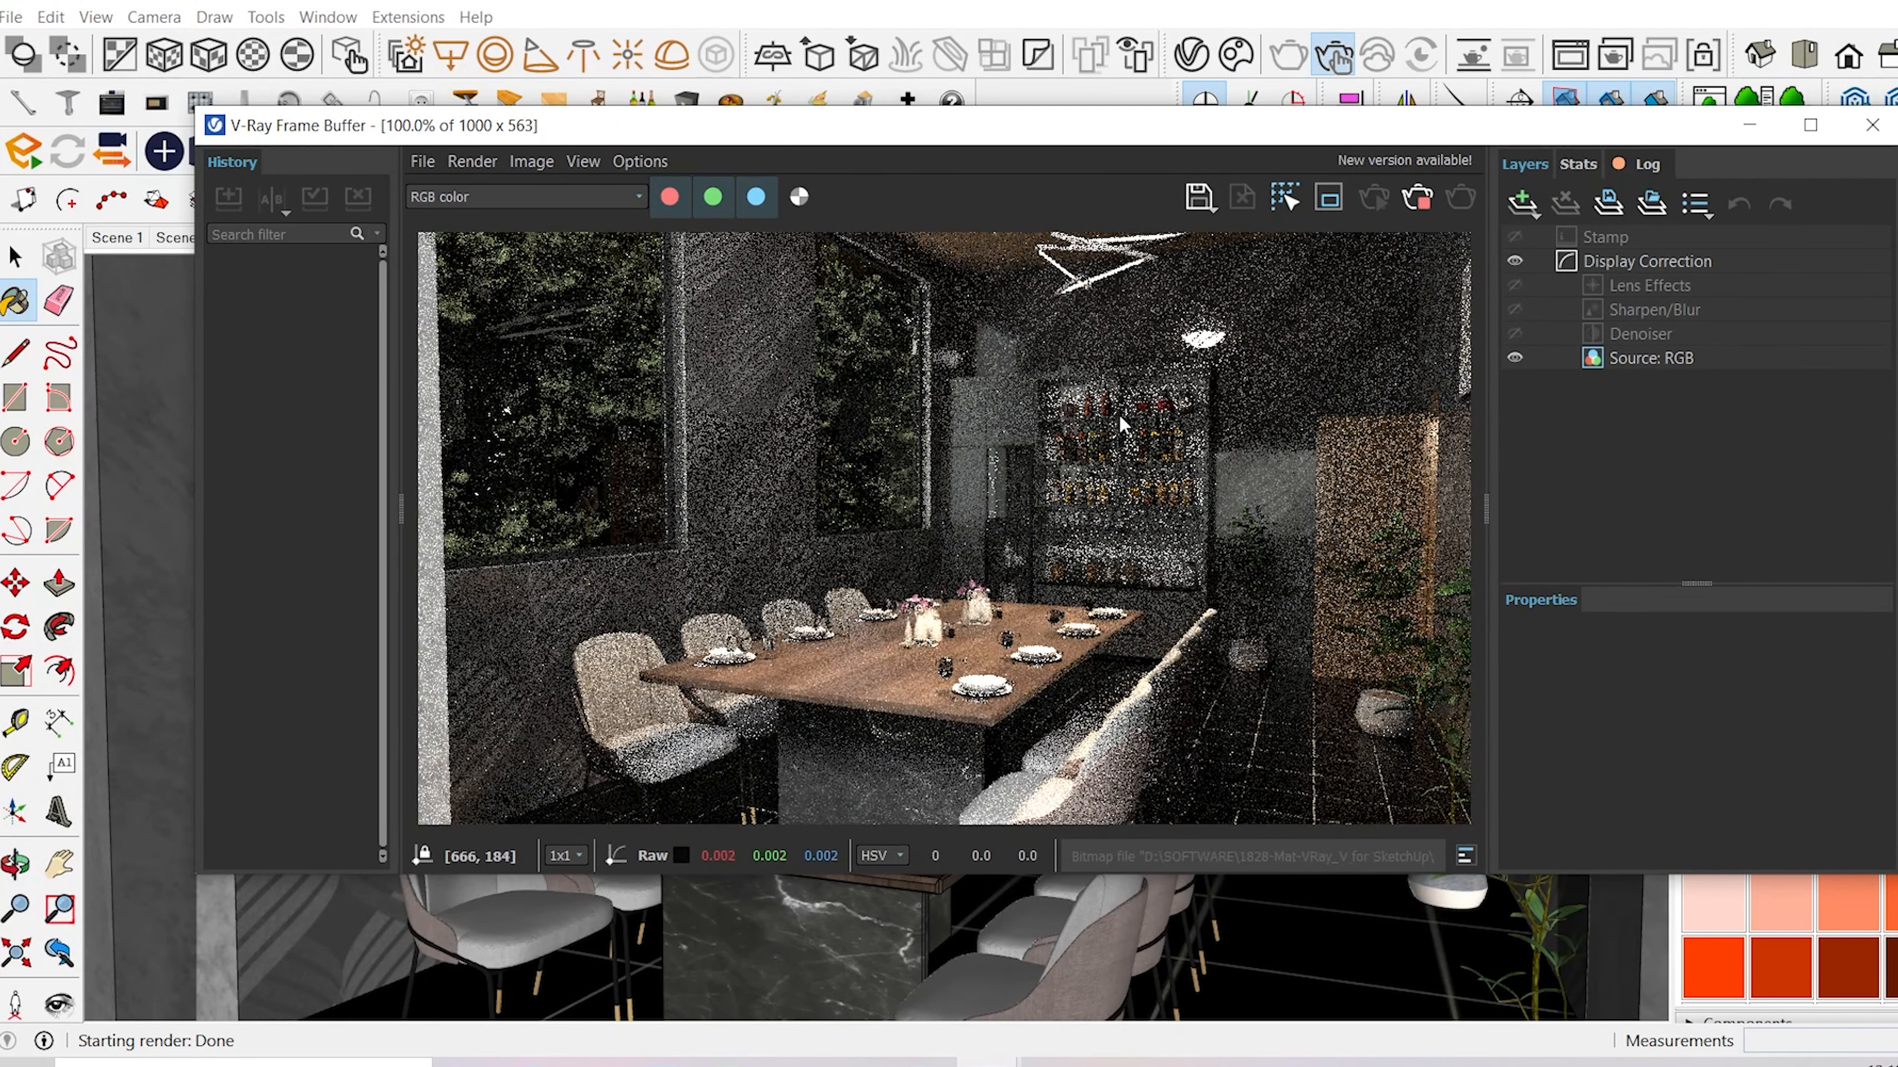
left_click(1419, 197)
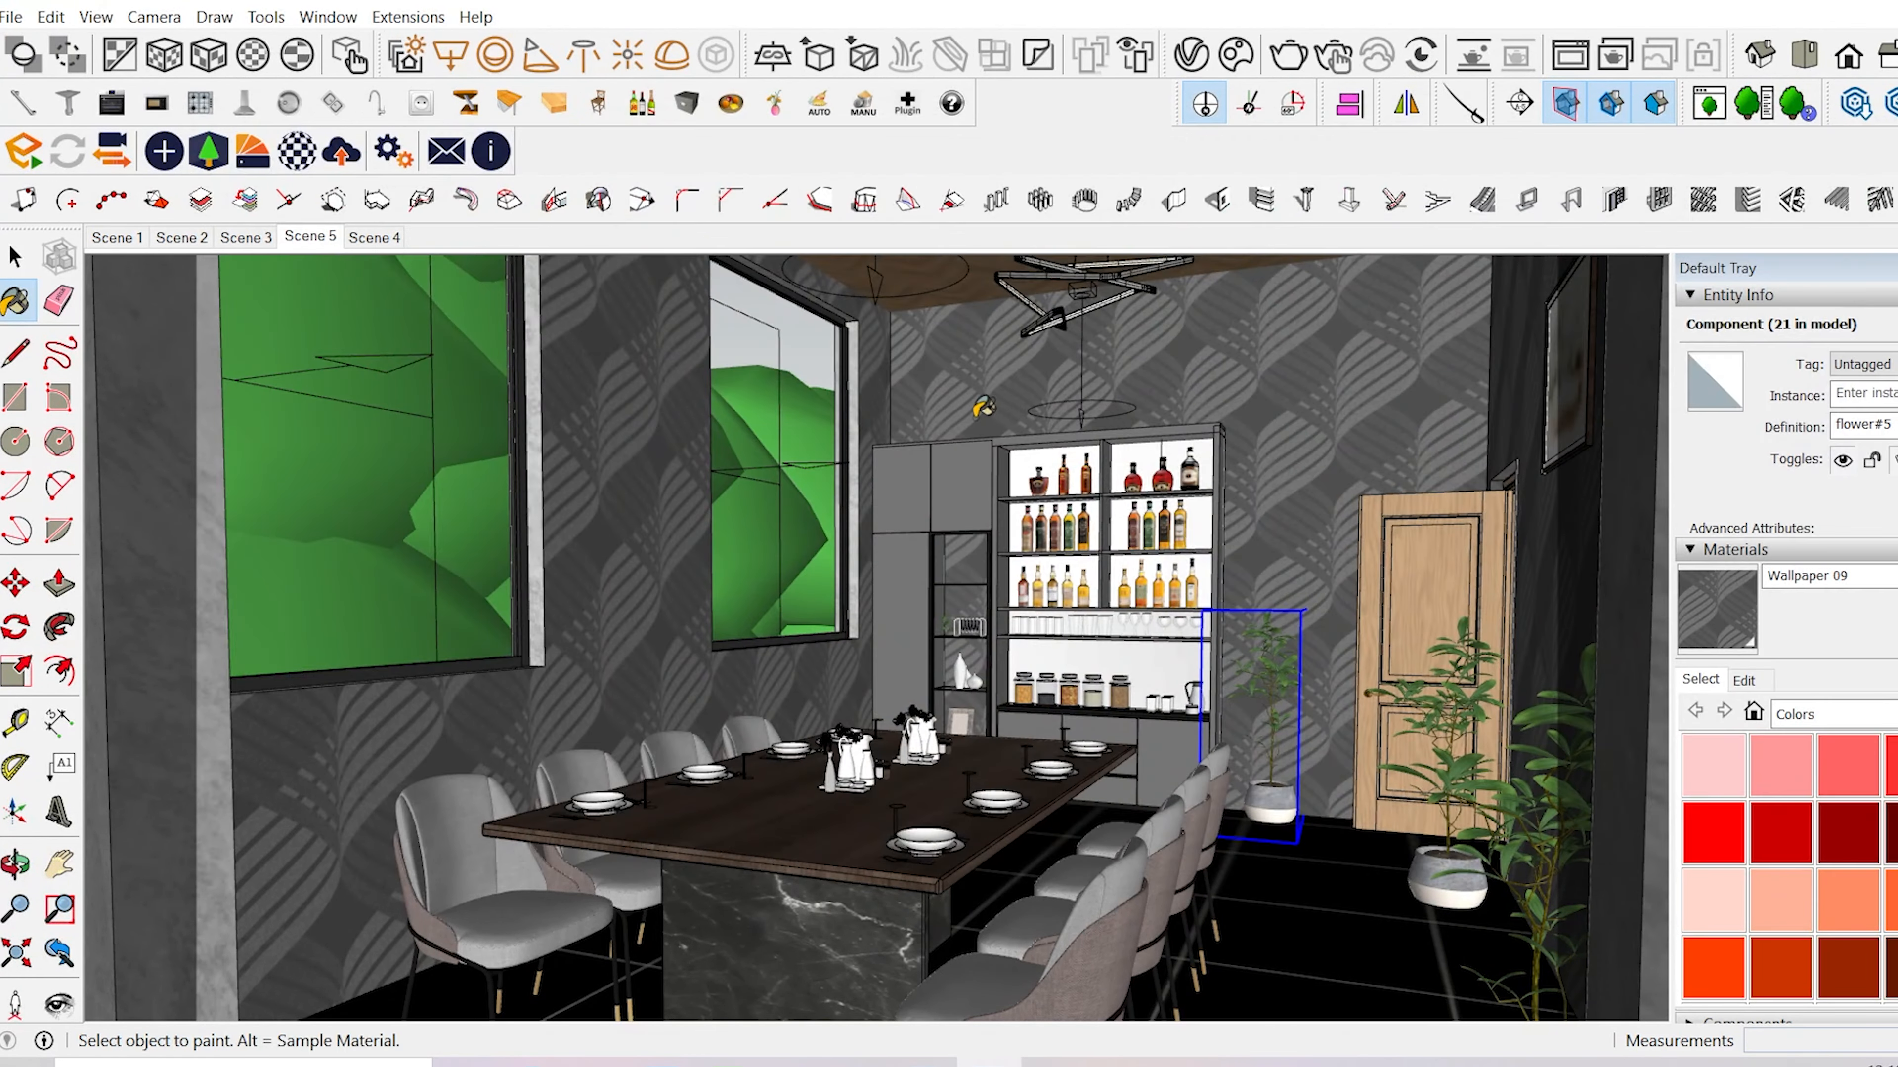
- Move the trees outside the windows so more sky shows through, and return to the Scene 5 view
key("space")
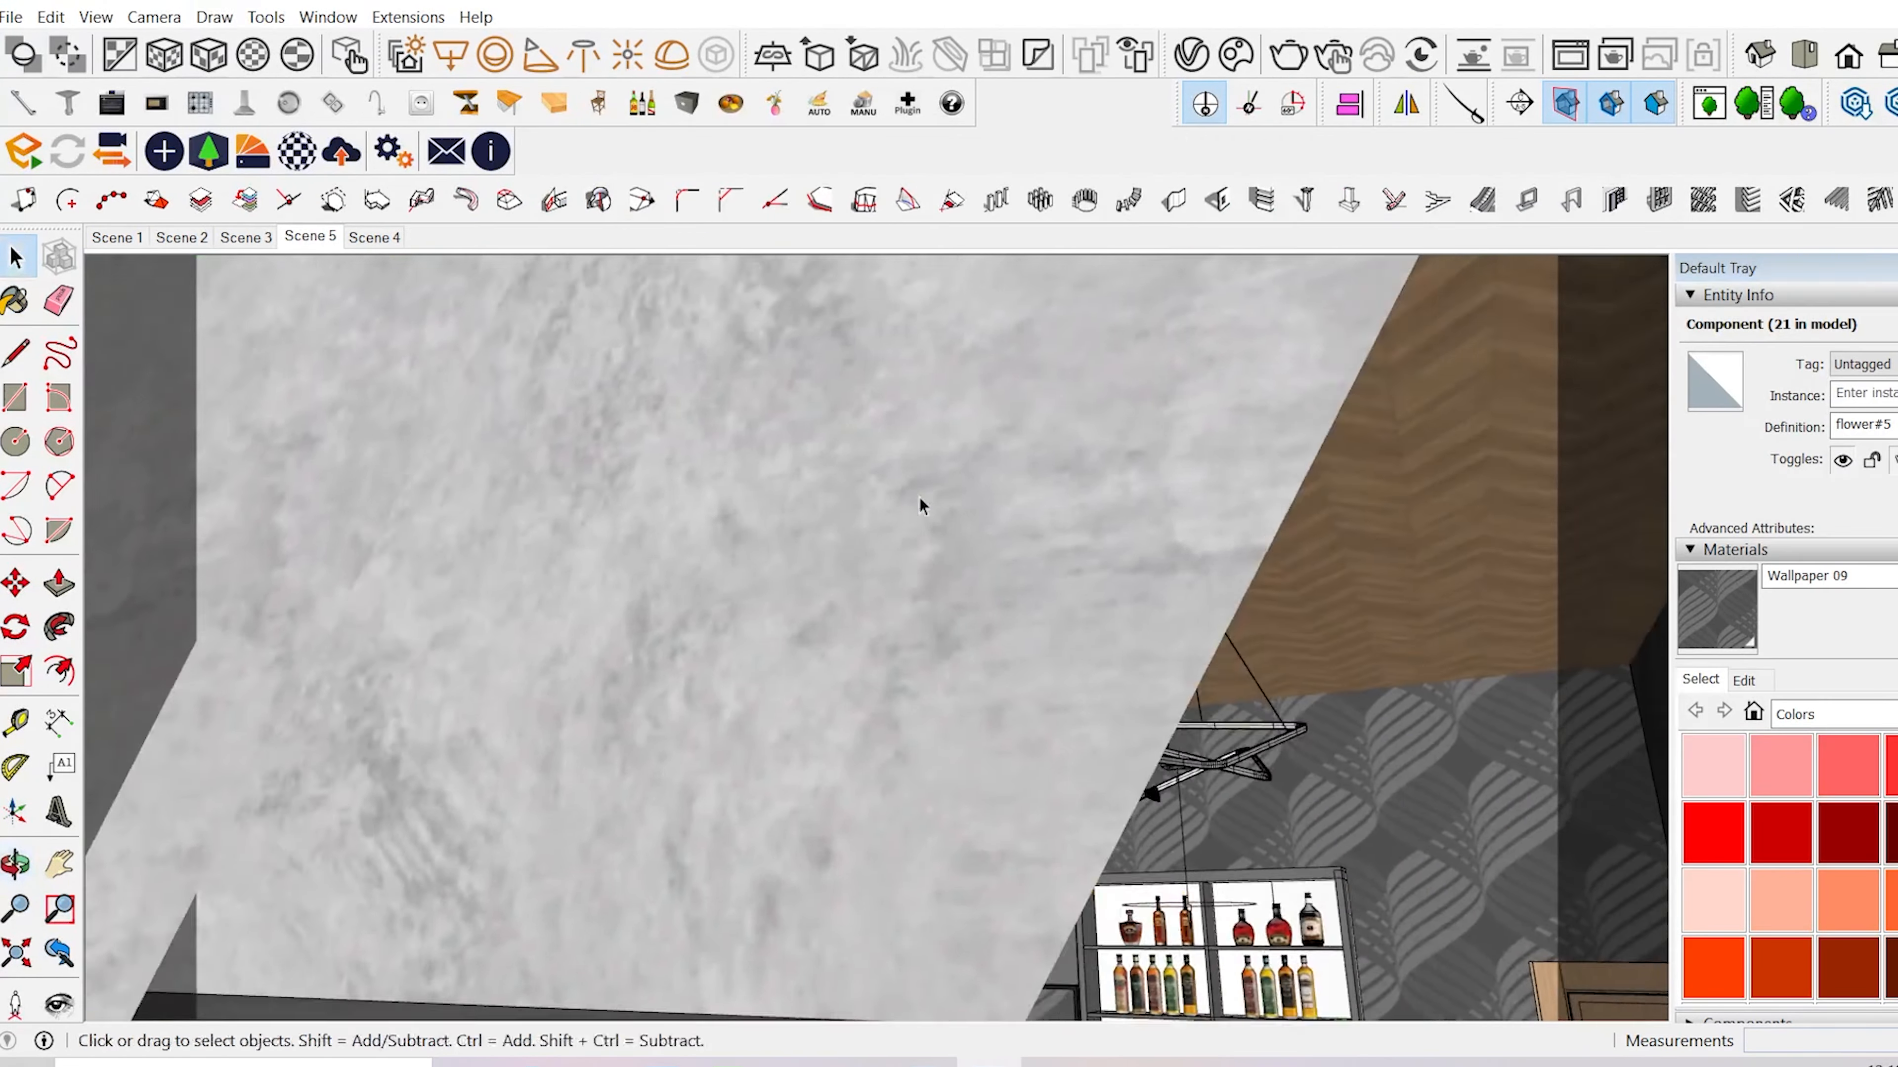
middle_click_drag(920, 498, 1150, 385)
left_click(899, 304)
key("m")
left_click(1319, 609)
left_click(1322, 673)
key("space")
scroll(934, 681, "down", 3)
key("Escape")
left_click(320, 238)
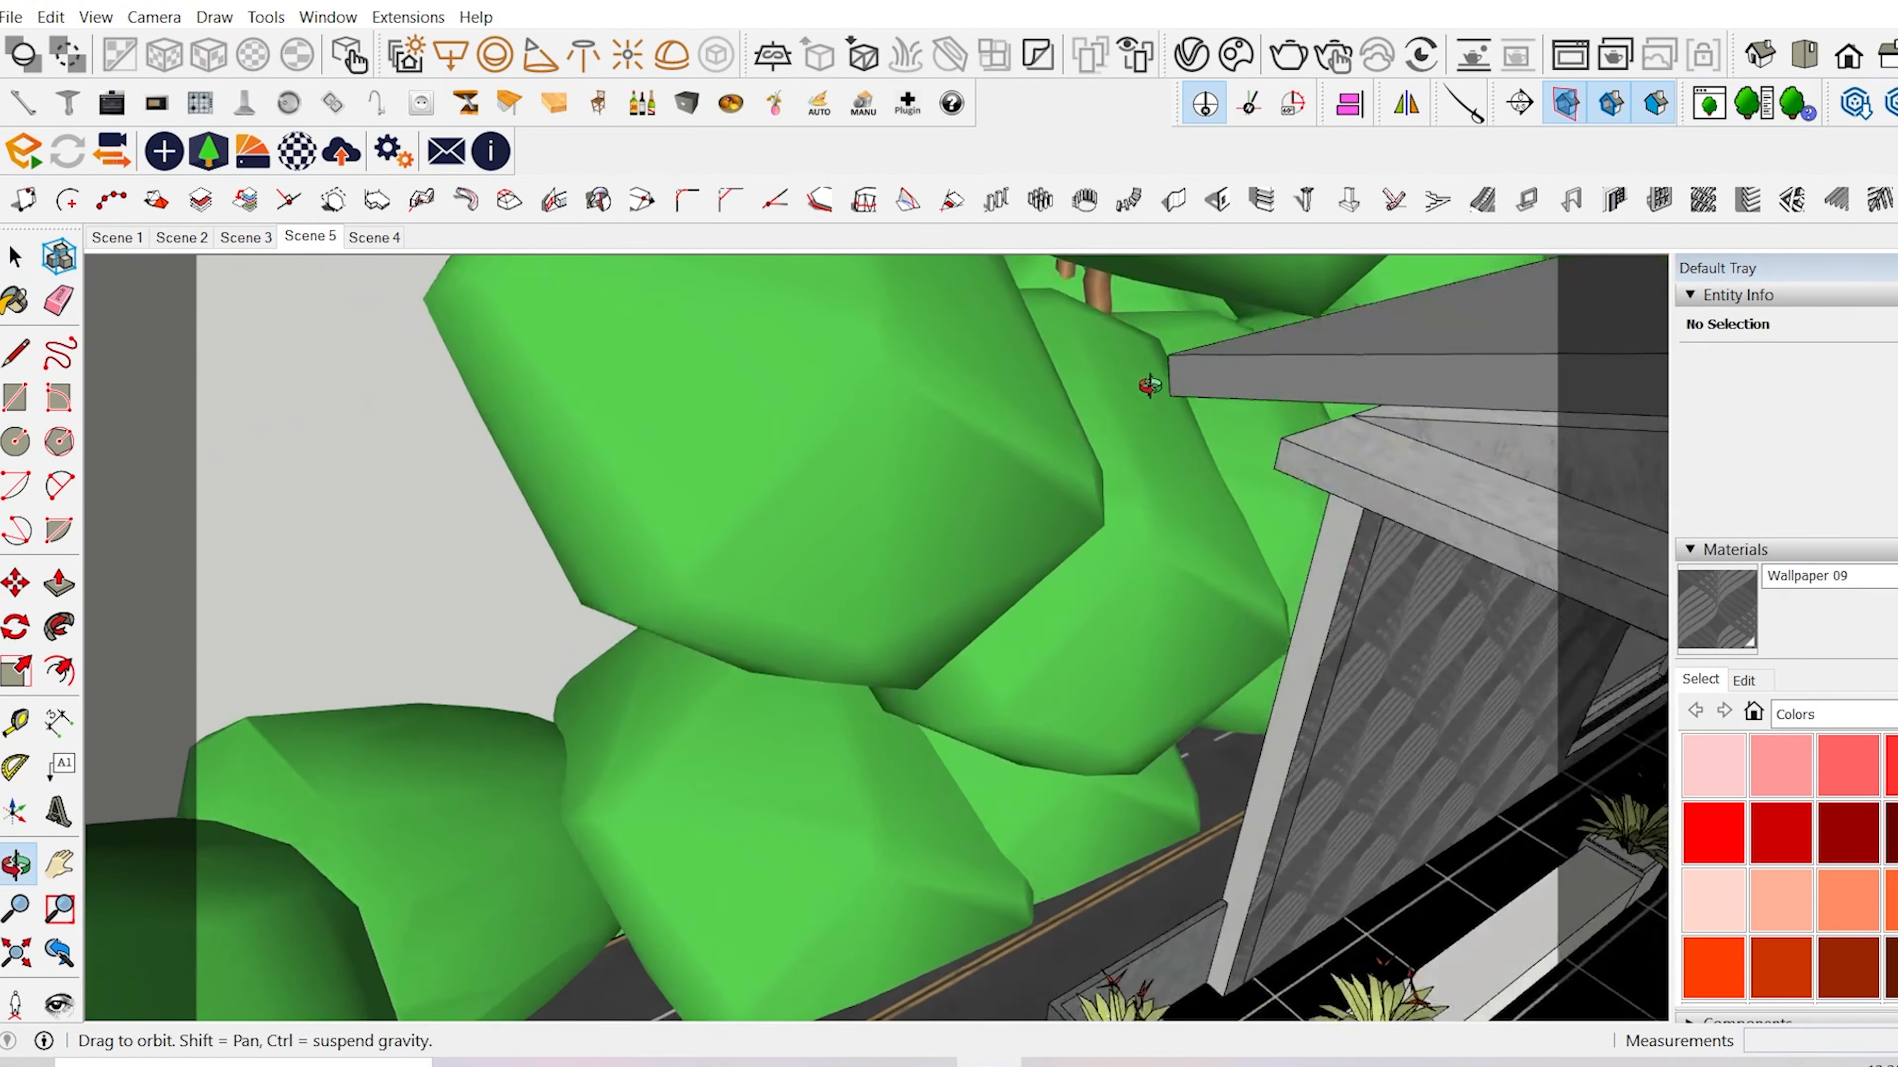
left_click(317, 239)
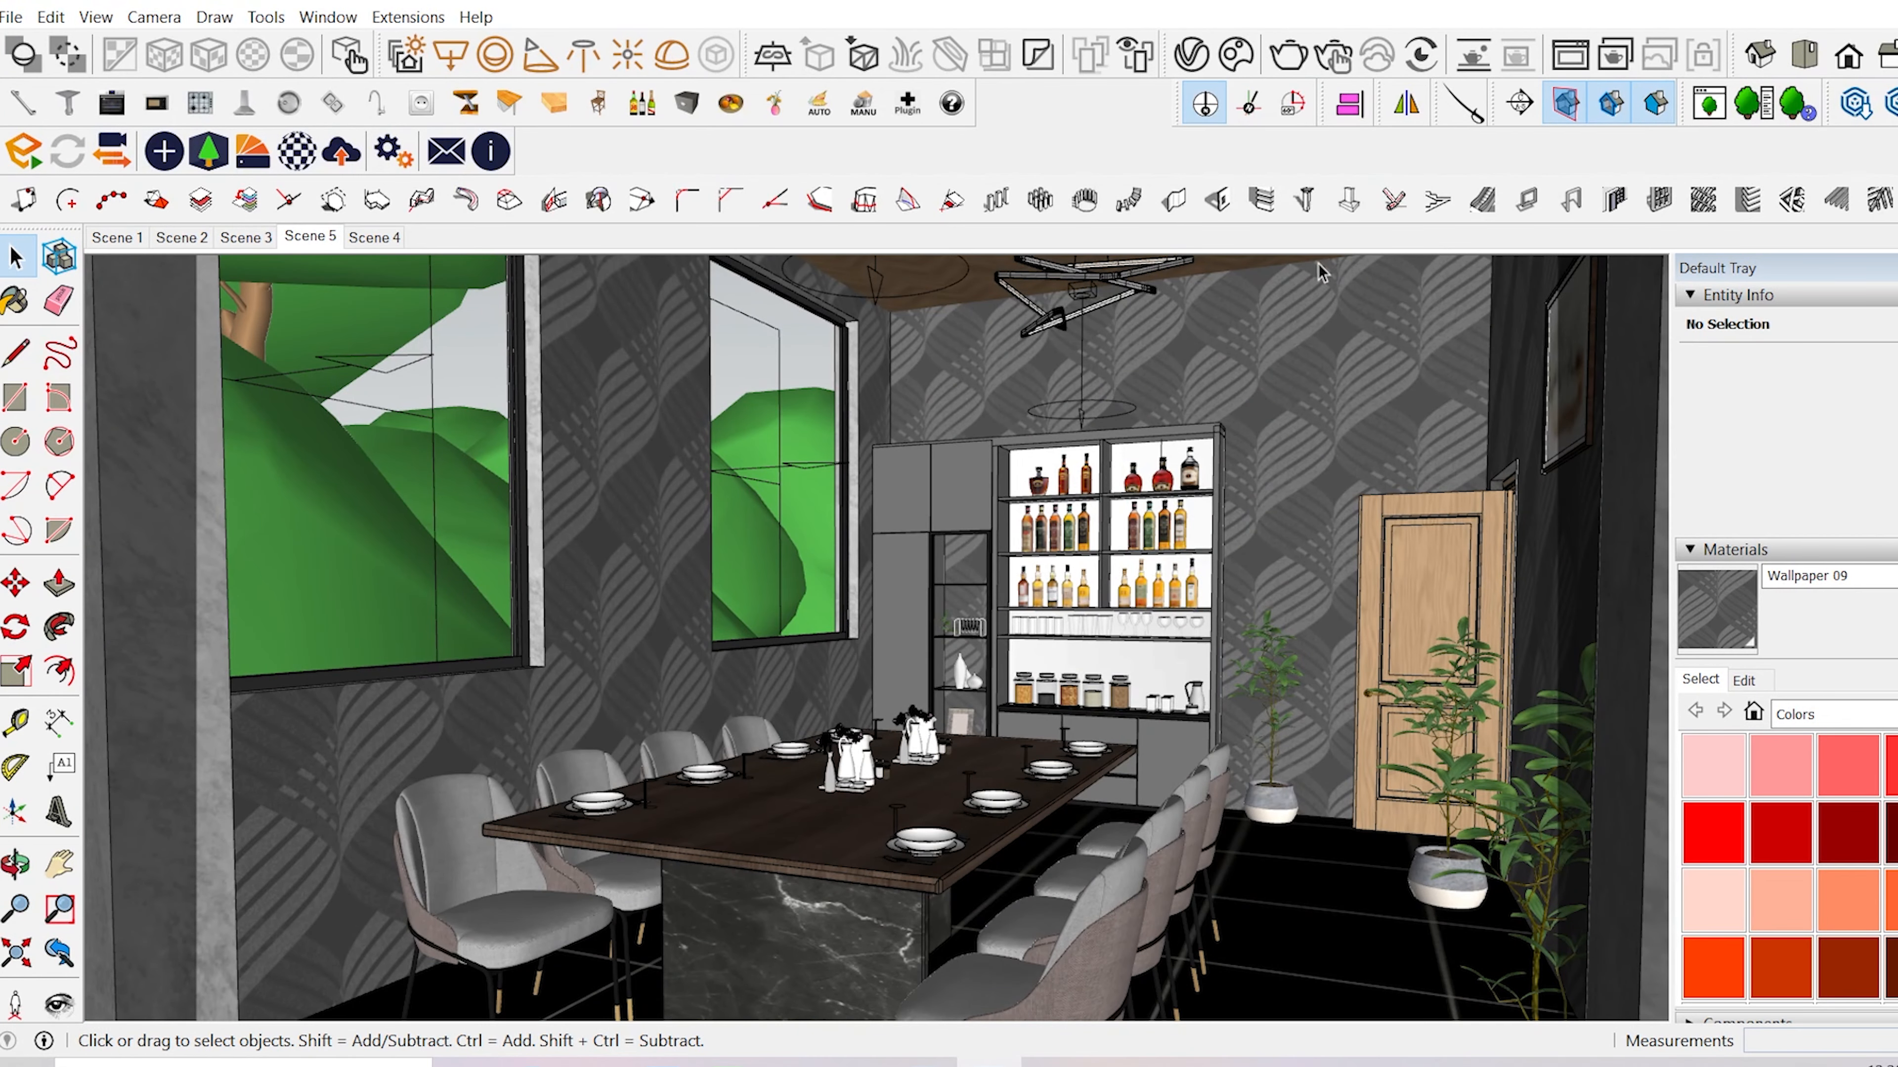
- Run the interactive render of Scene 5 to check the daylight and window view, and stop it
left_click(1334, 55)
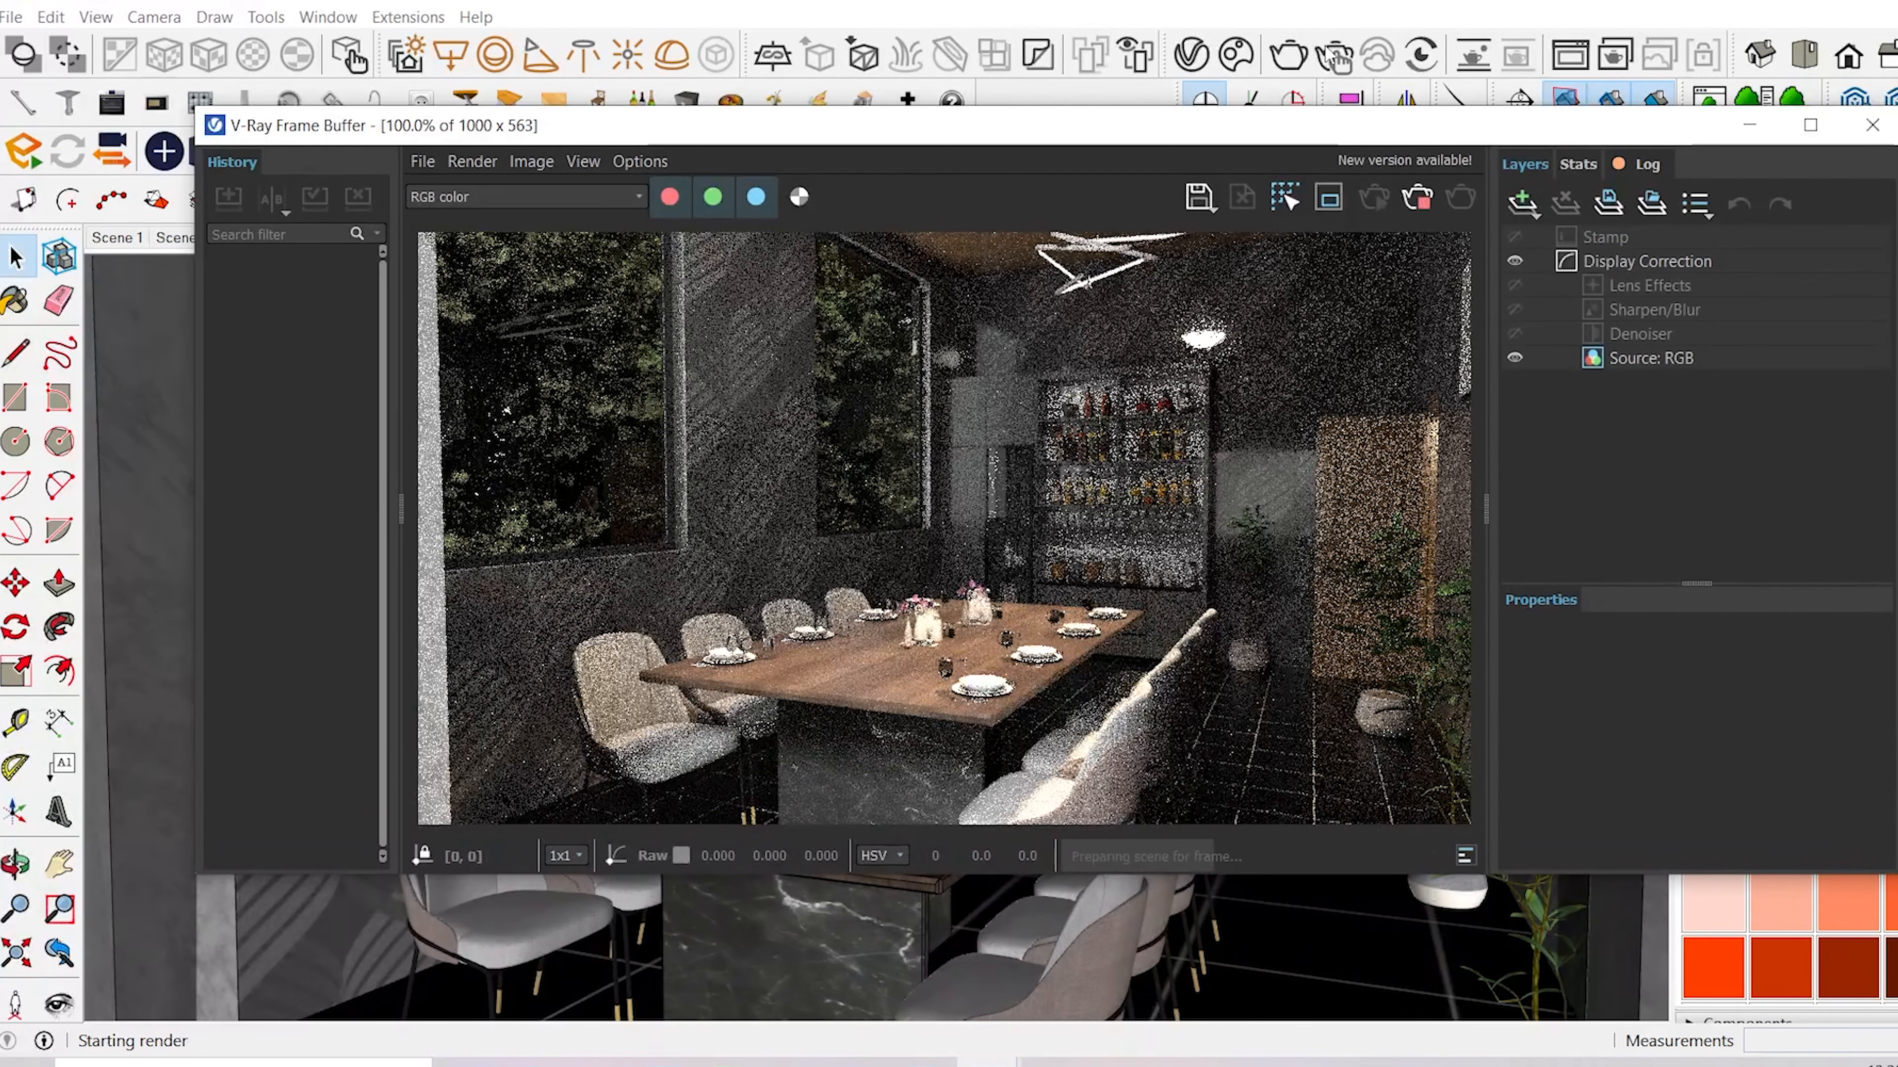
left_click(1336, 56)
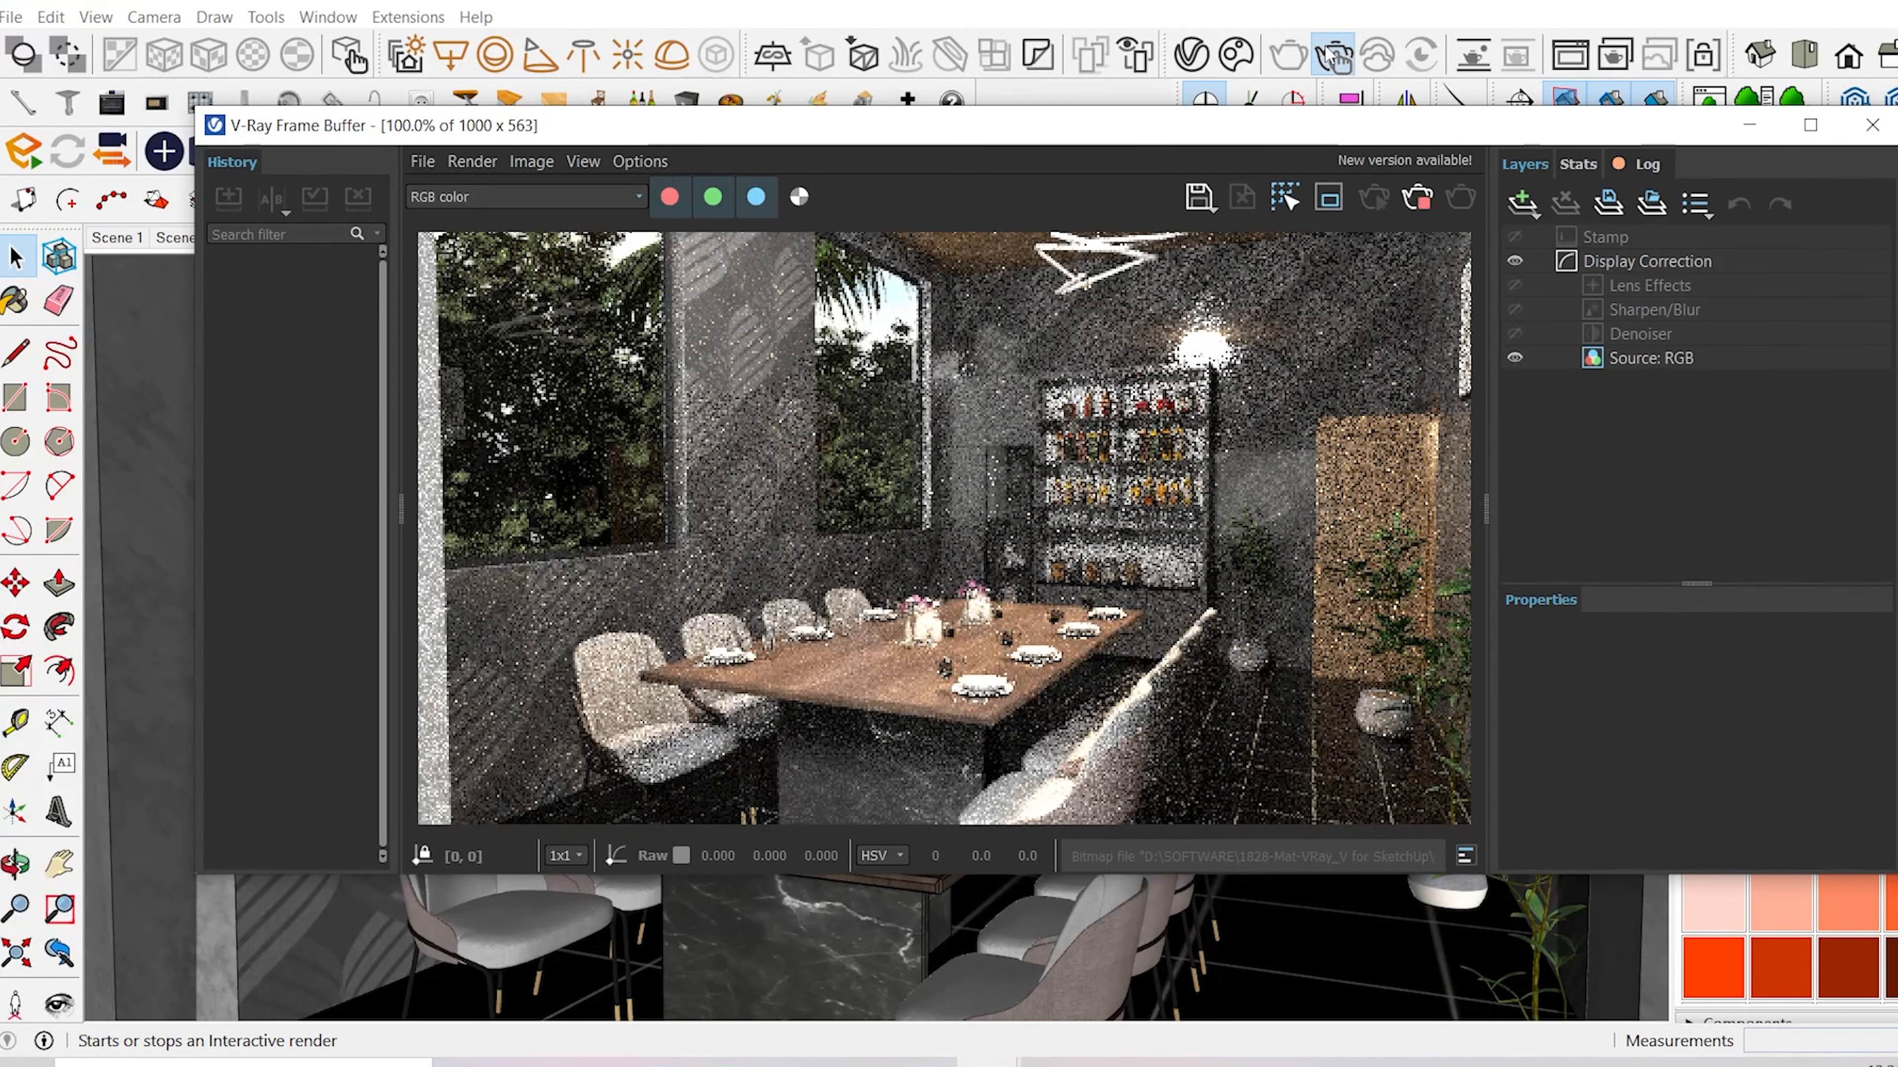
left_click_drag(1112, 142, 1171, 198)
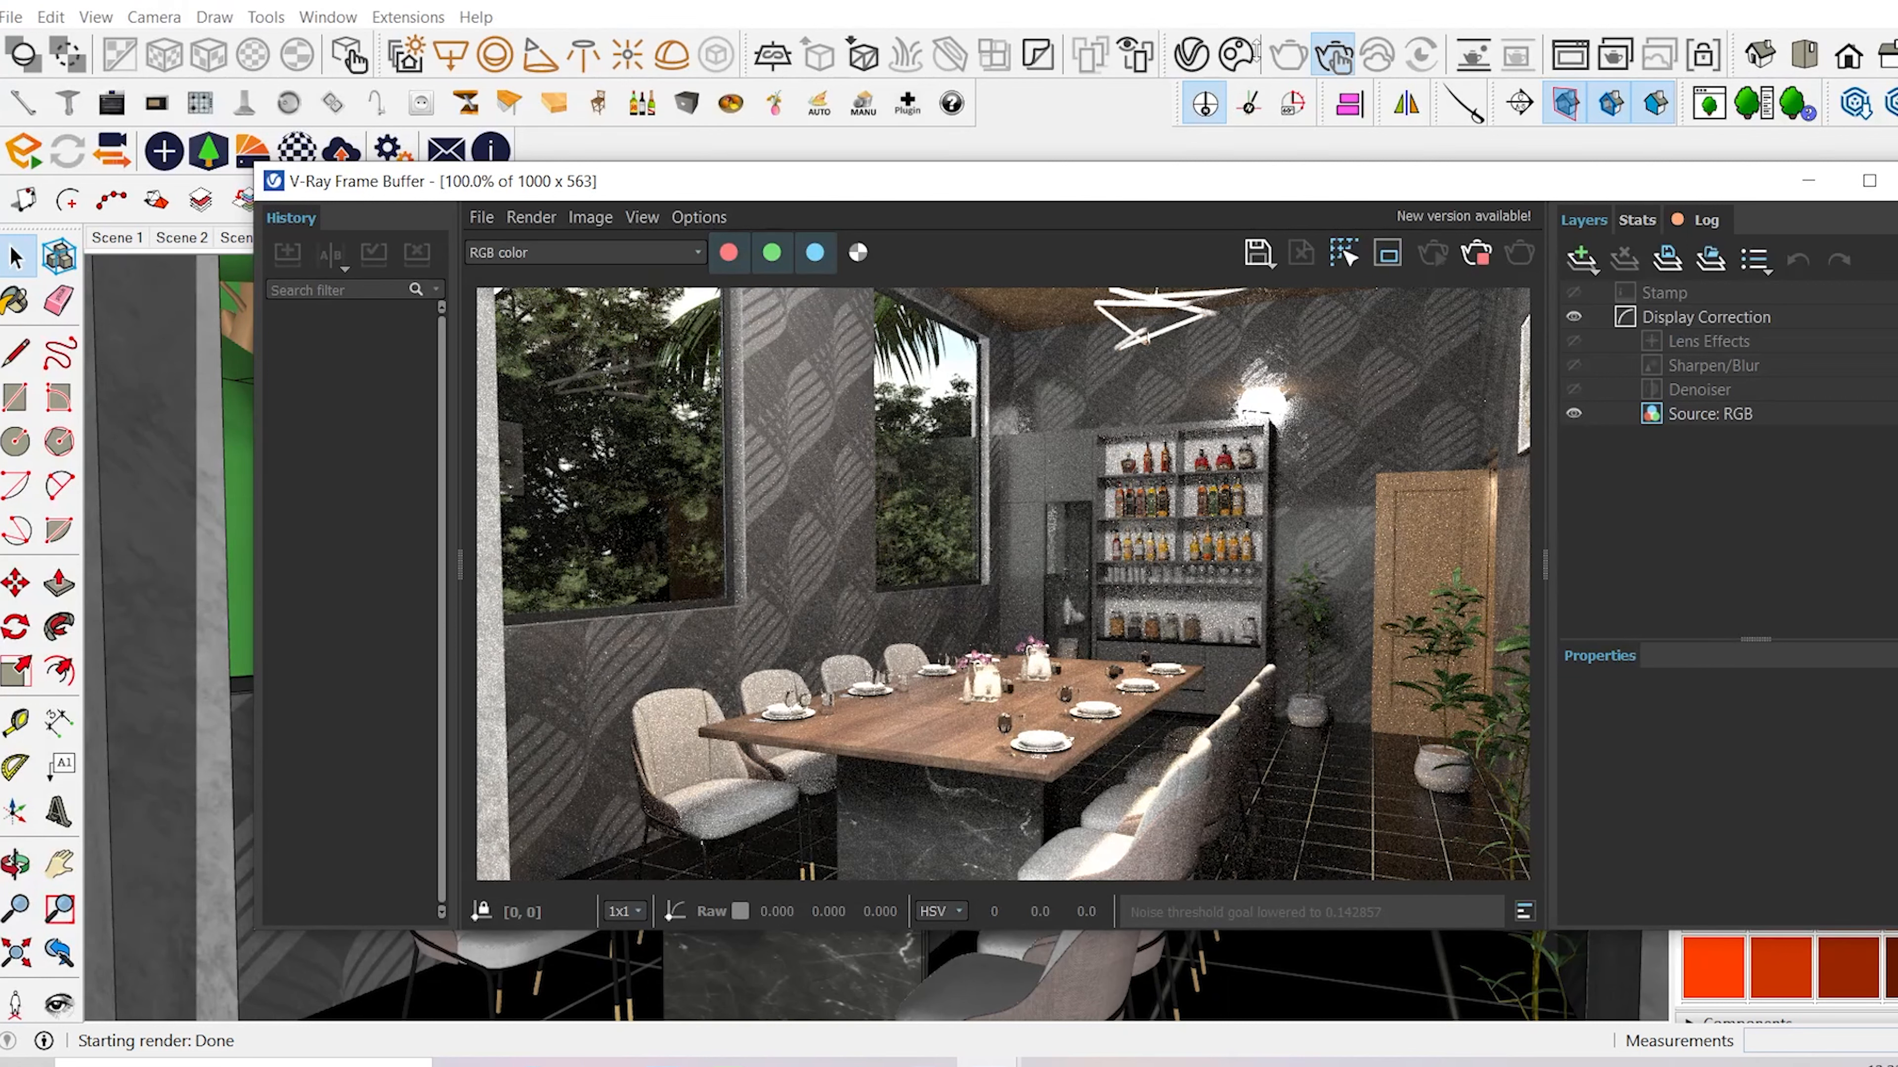
left_click(1476, 254)
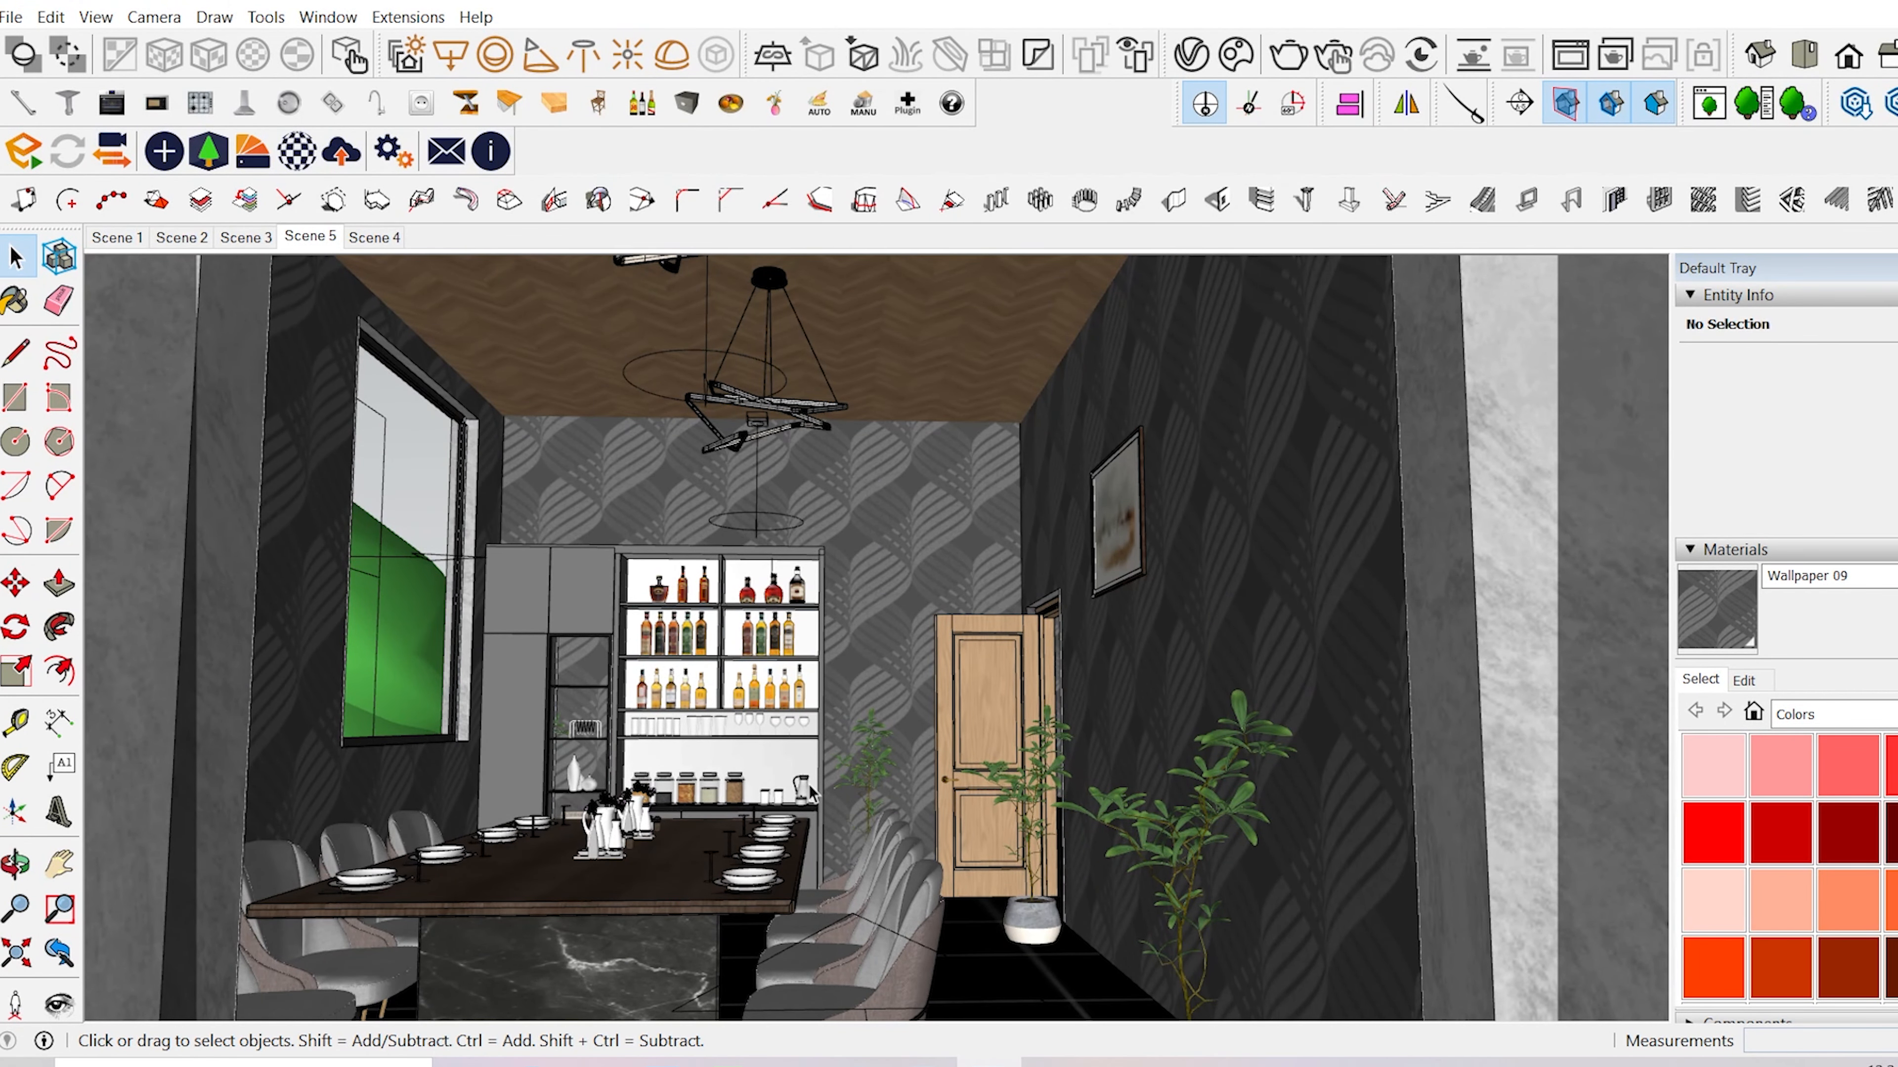
- Turn off interactive rendering in the V-Ray render settings and set the output image width to 2000 at 16:9
mouse_move(843, 783)
middle_mouse_down()
mouse_move(754, 770)
mouse_move(837, 822)
mouse_move(733, 673)
middle_mouse_up()
scroll(733, 673, "up", 2)
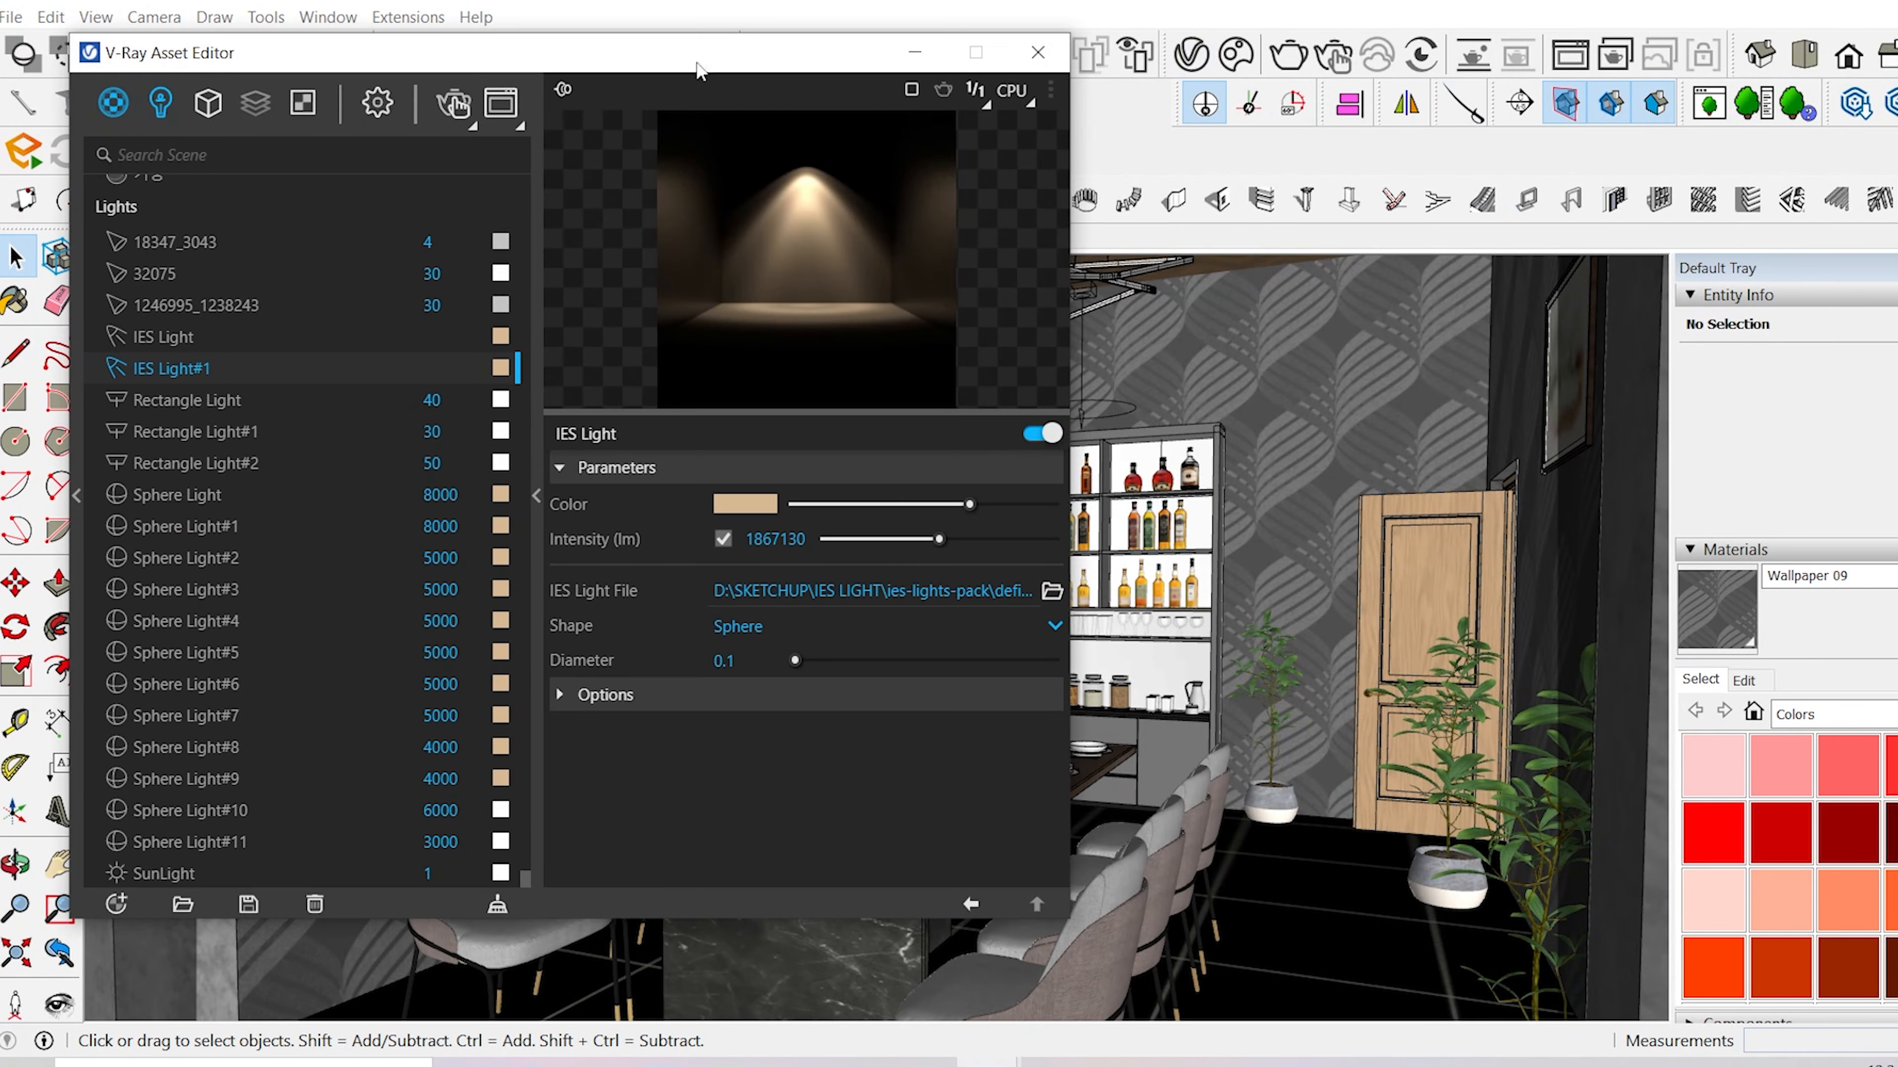
left_click(377, 103)
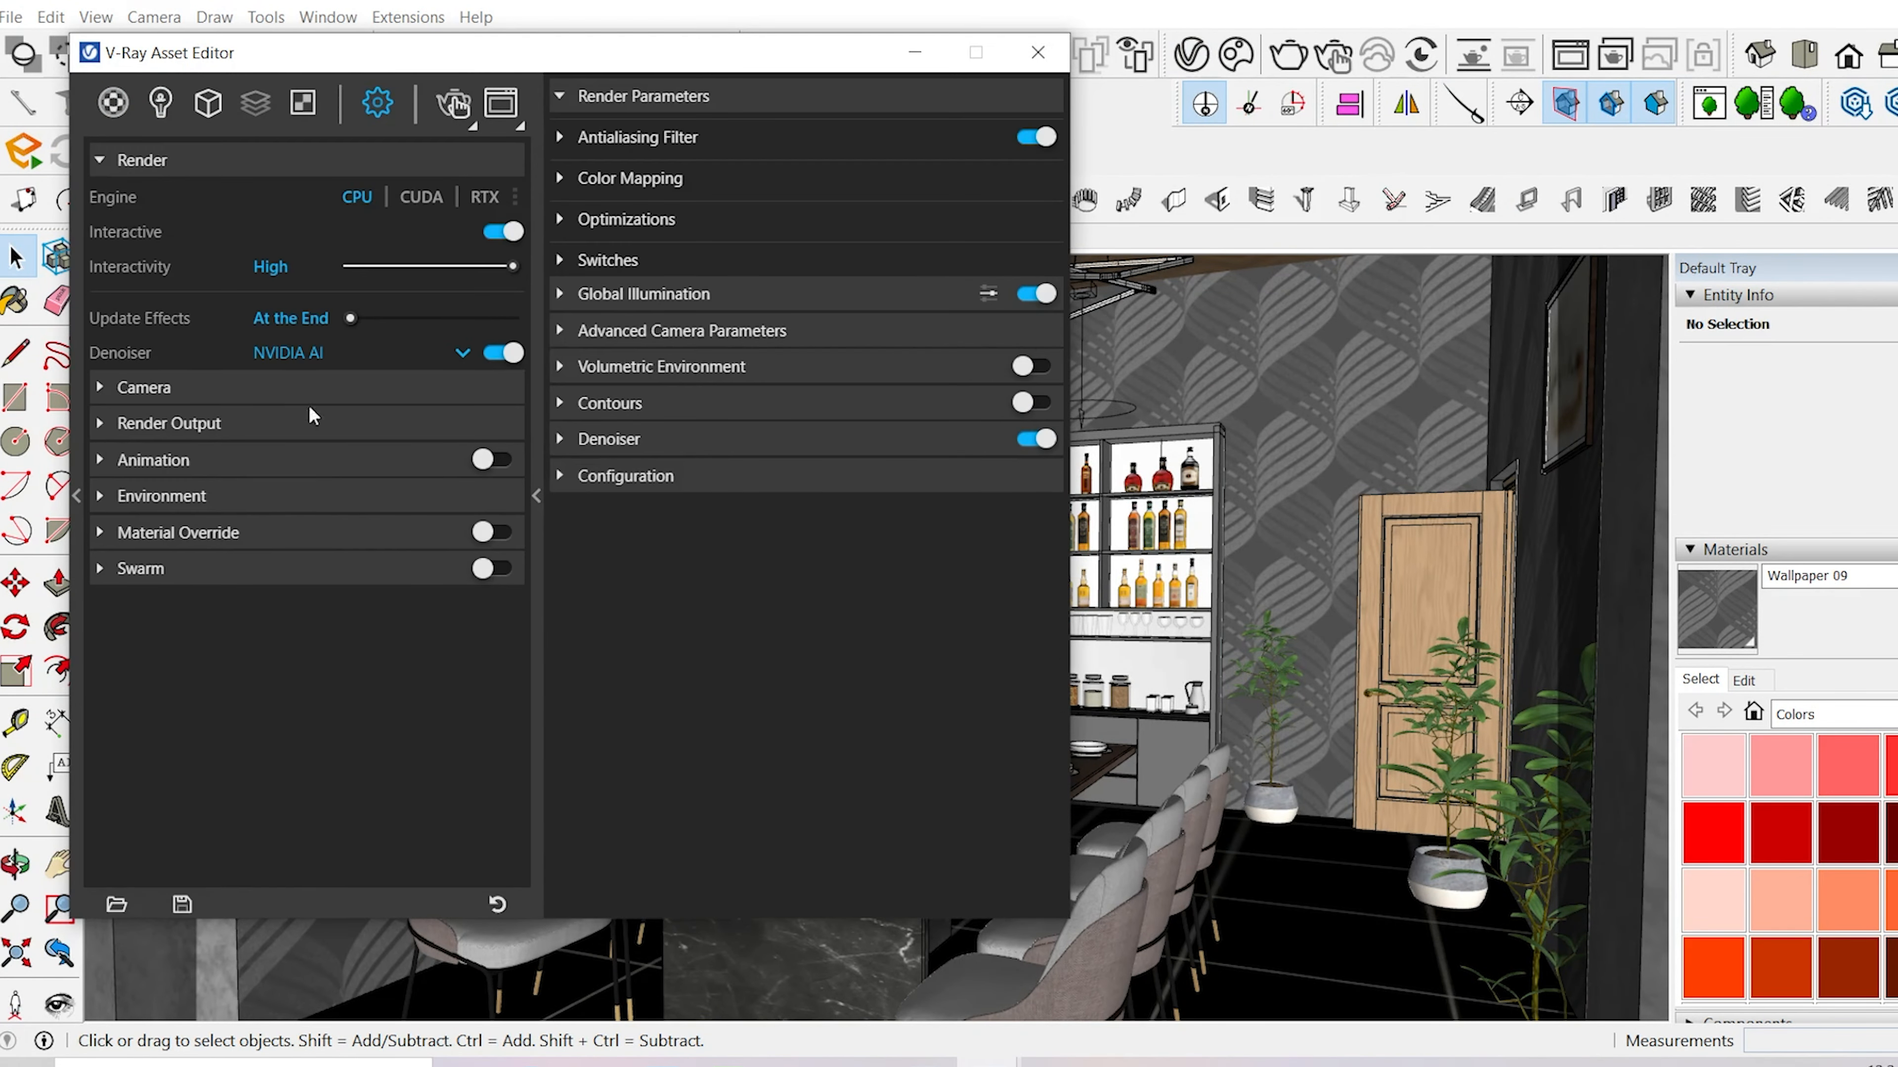
left_click(320, 458)
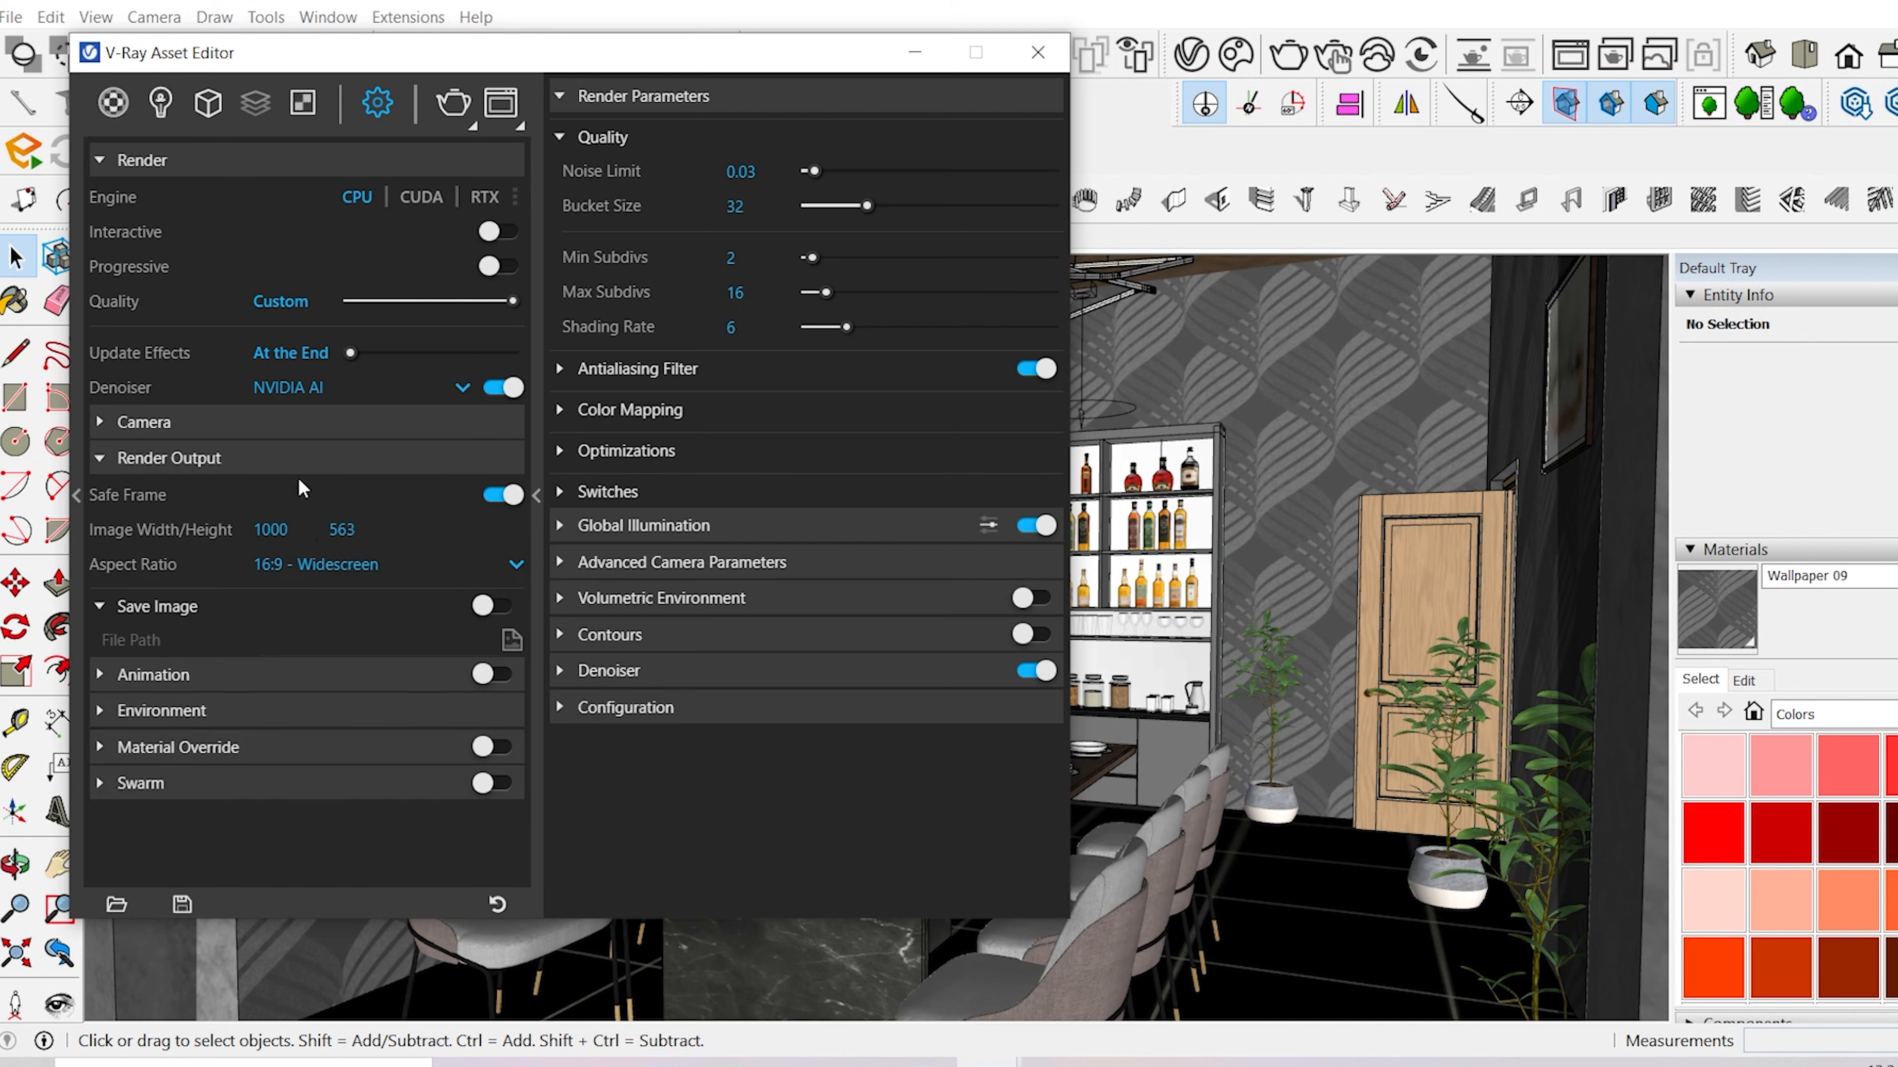
left_click_drag(294, 529, 219, 521)
type("2000")
key("Return")
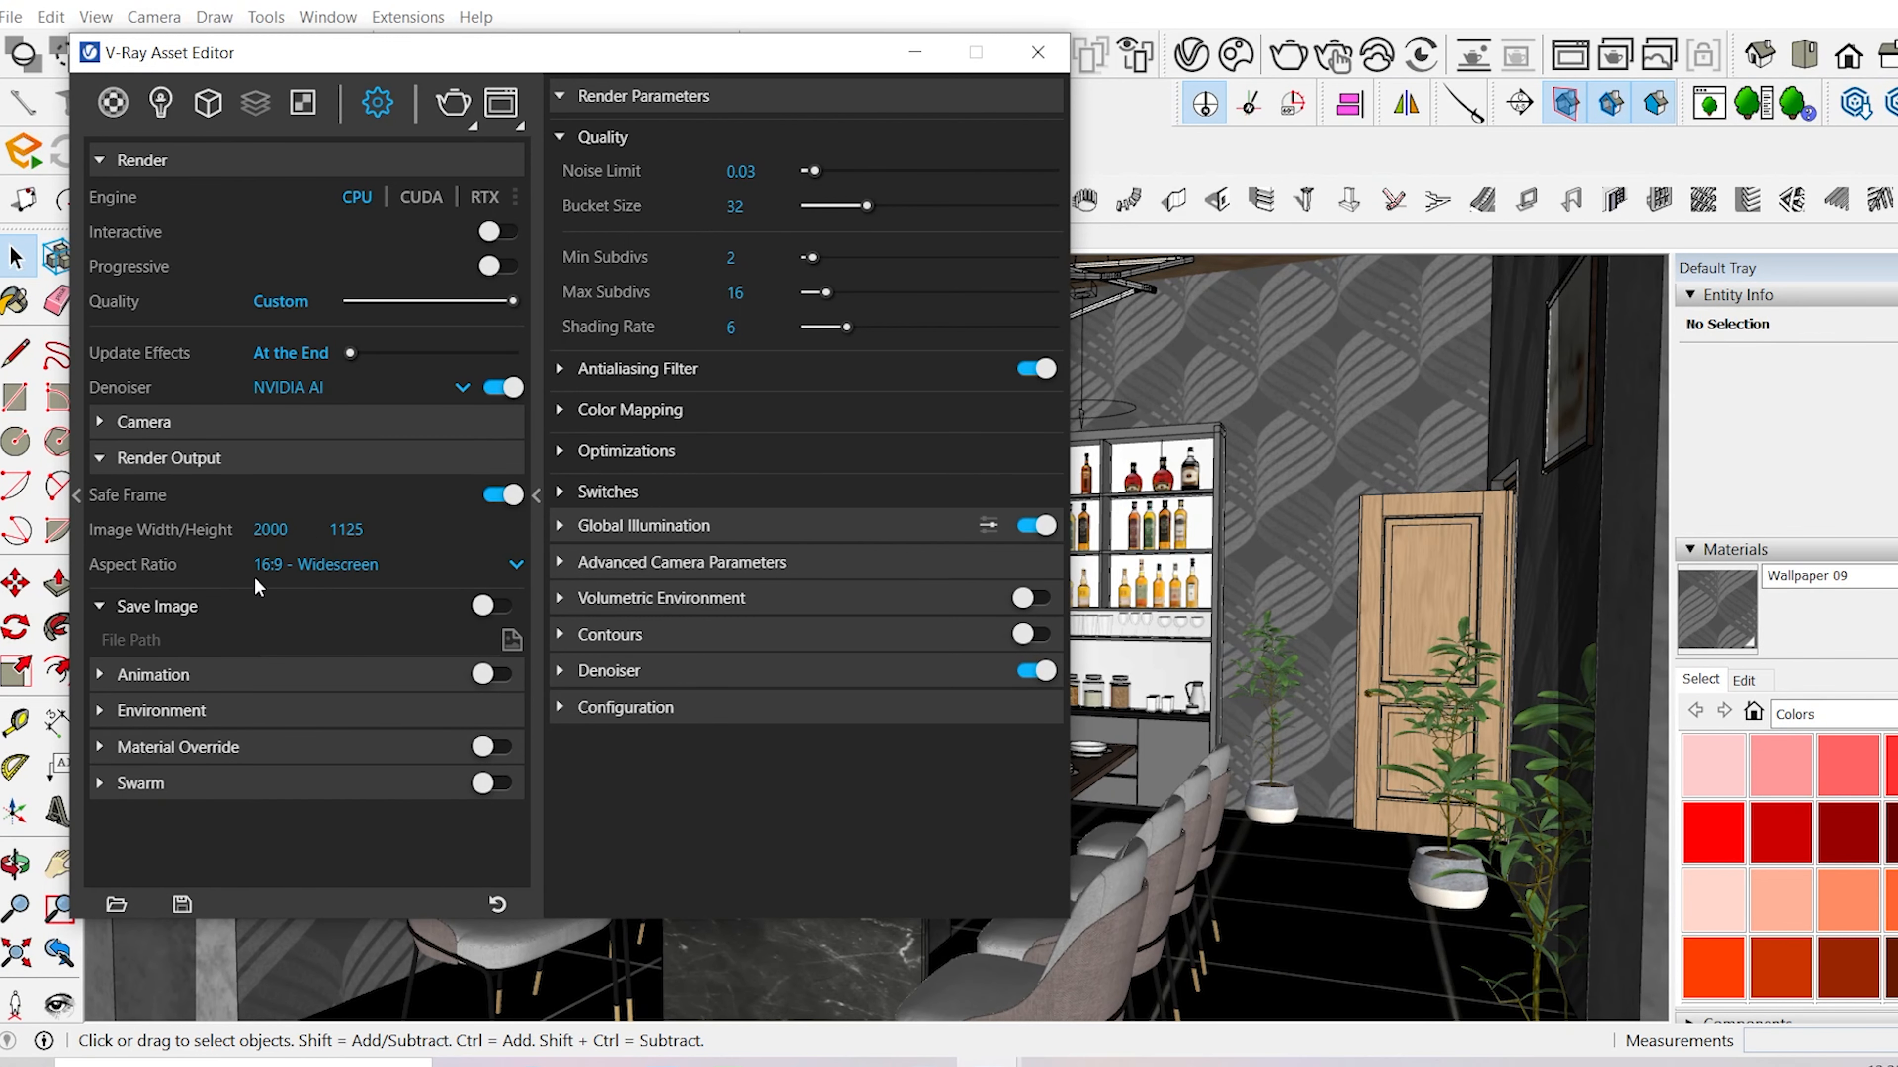
left_click(163, 604)
left_click(169, 458)
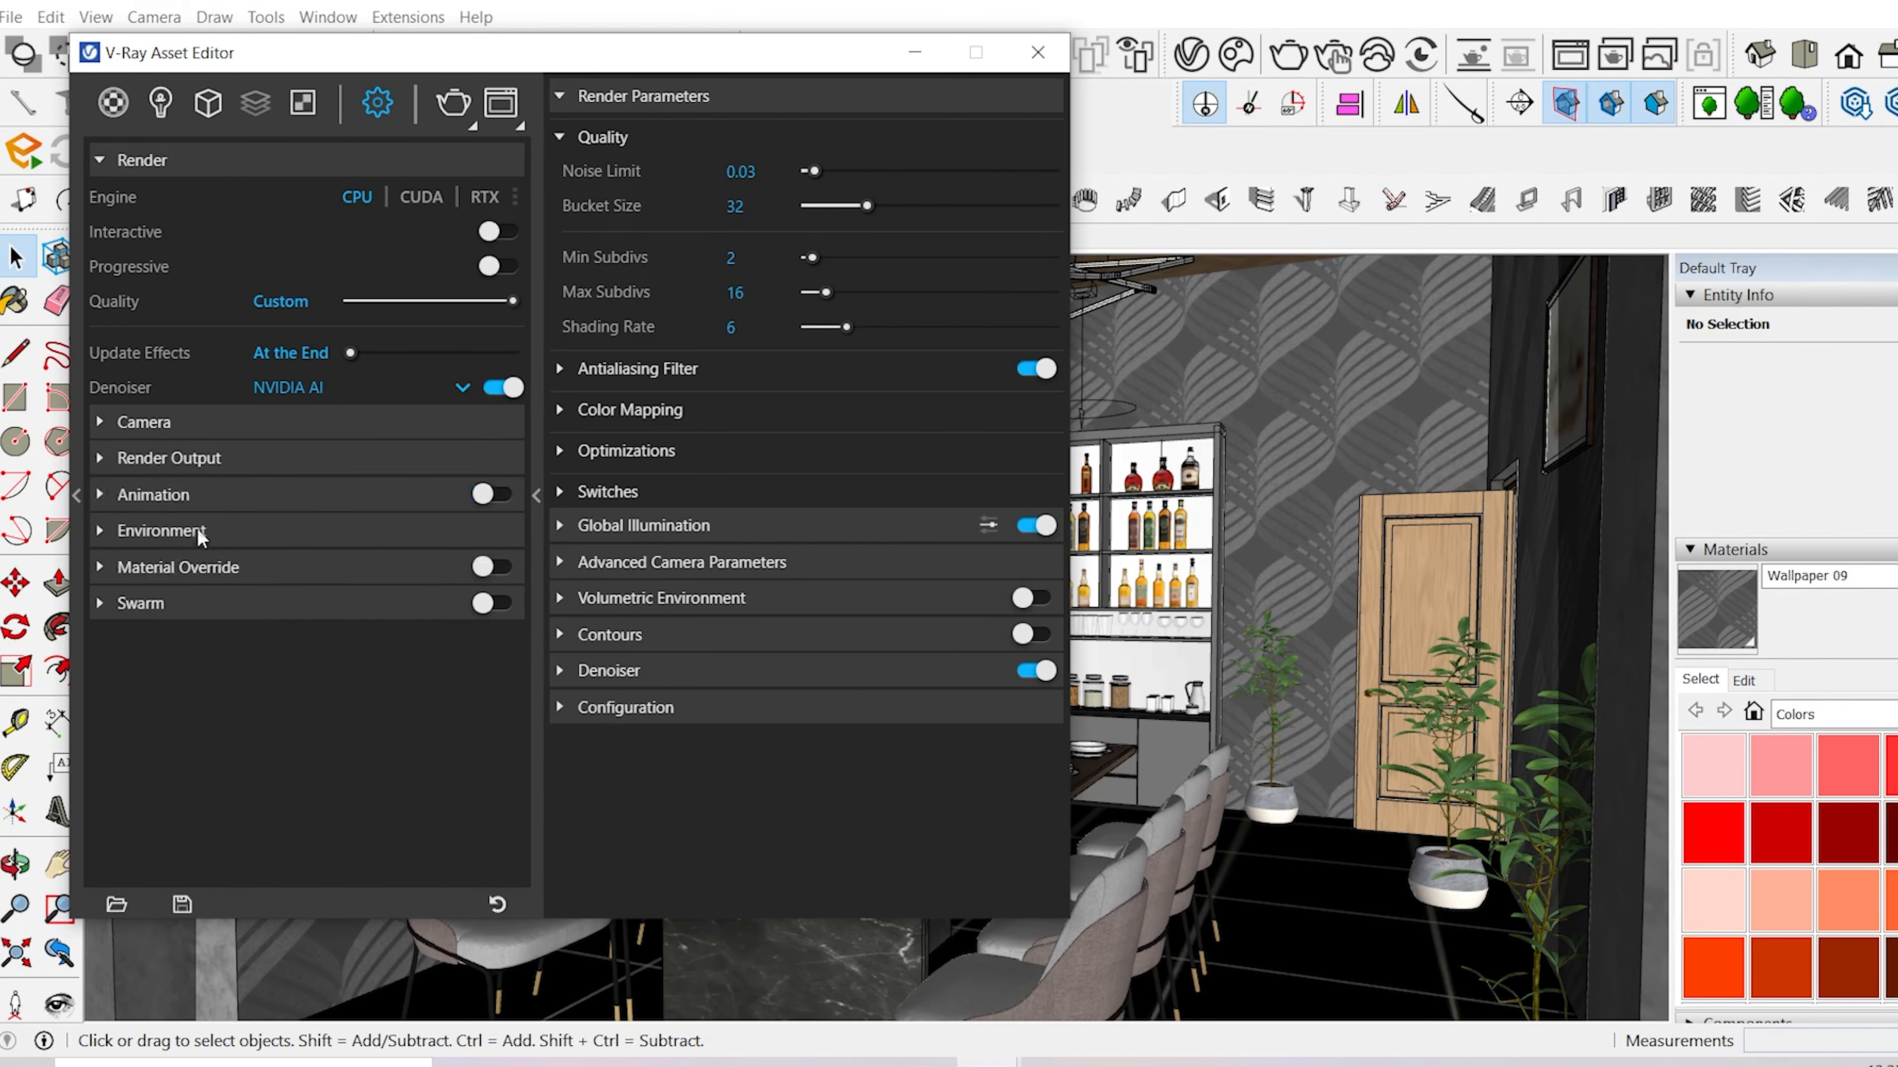
- Enable Animation in the render settings and set the quality noise limit to 0.02
left_click(493, 494)
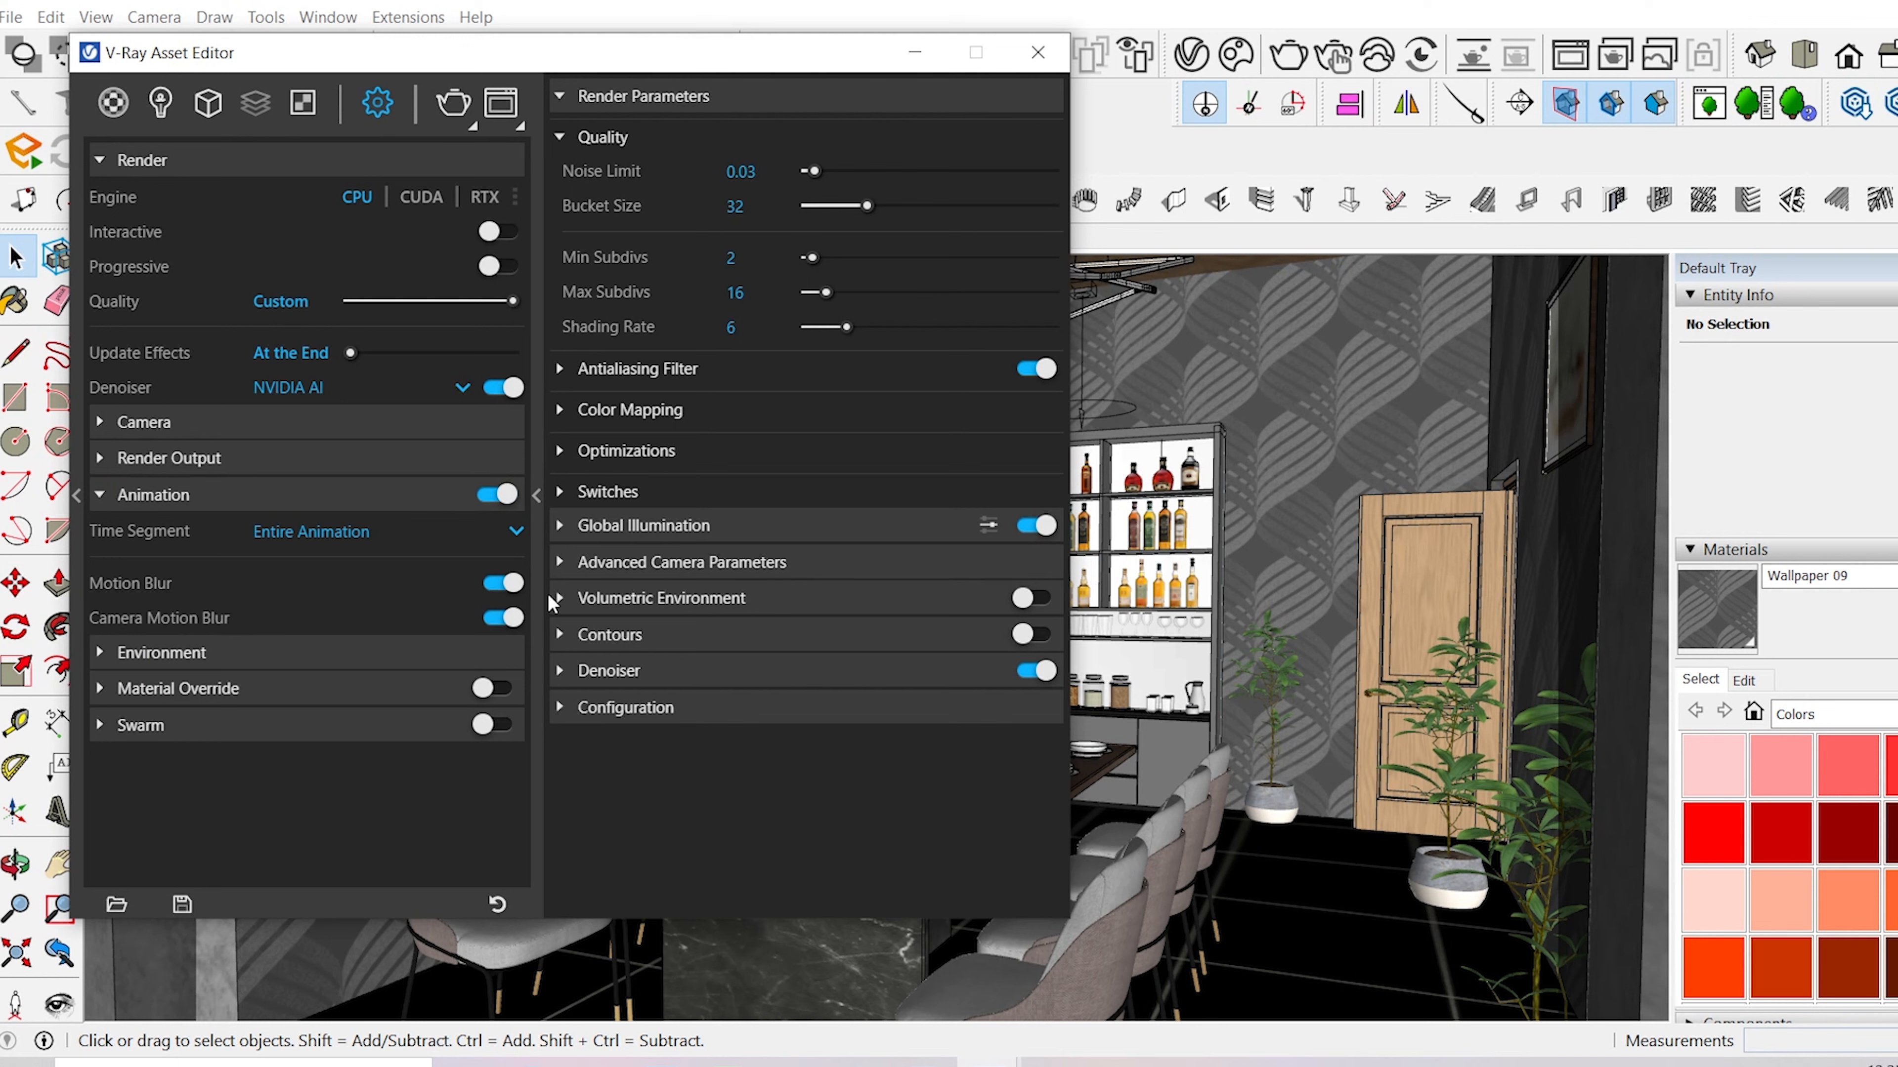
left_click(284, 494)
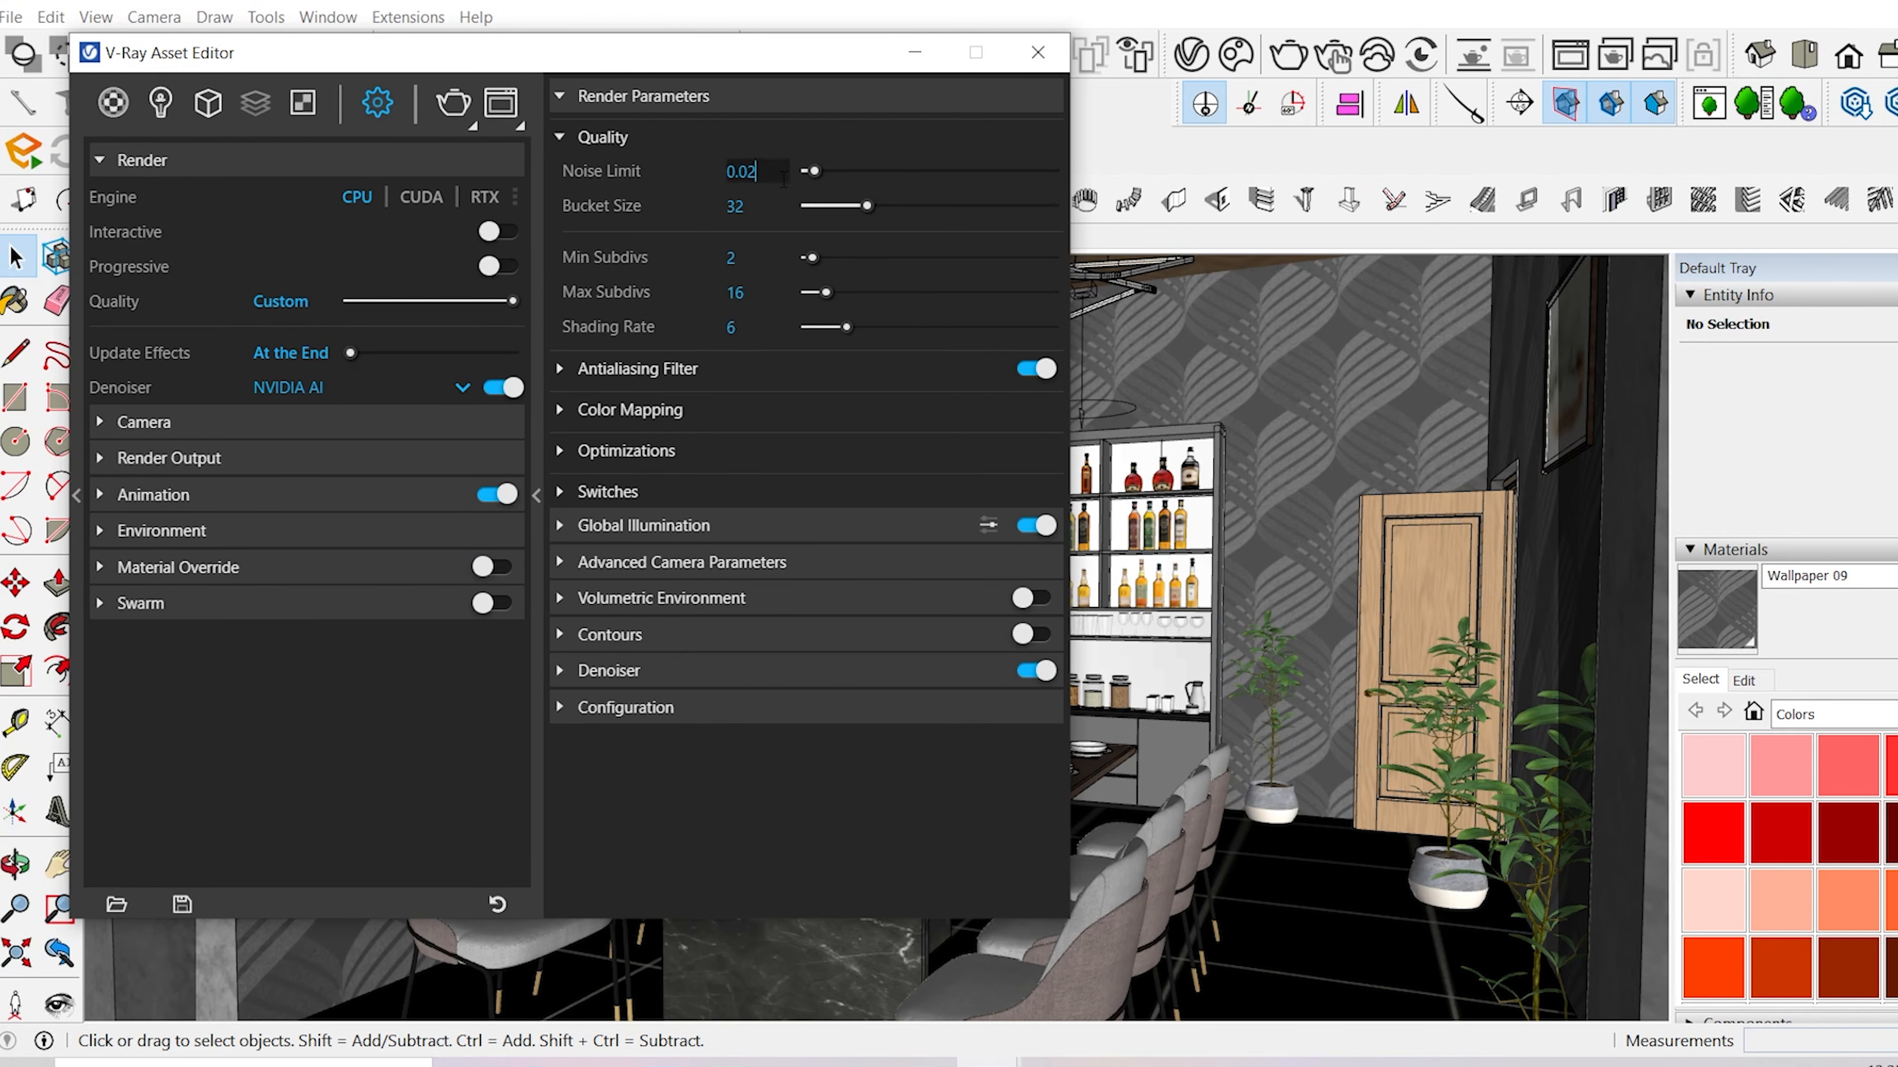
left_click(726, 377)
left_click(723, 374)
- Examine the Global Illumination settings, including the irradiance map, light cache and ambient occlusion, and close the Asset Editor
left_click(814, 526)
left_click(976, 526)
scroll(781, 710, "down", 6)
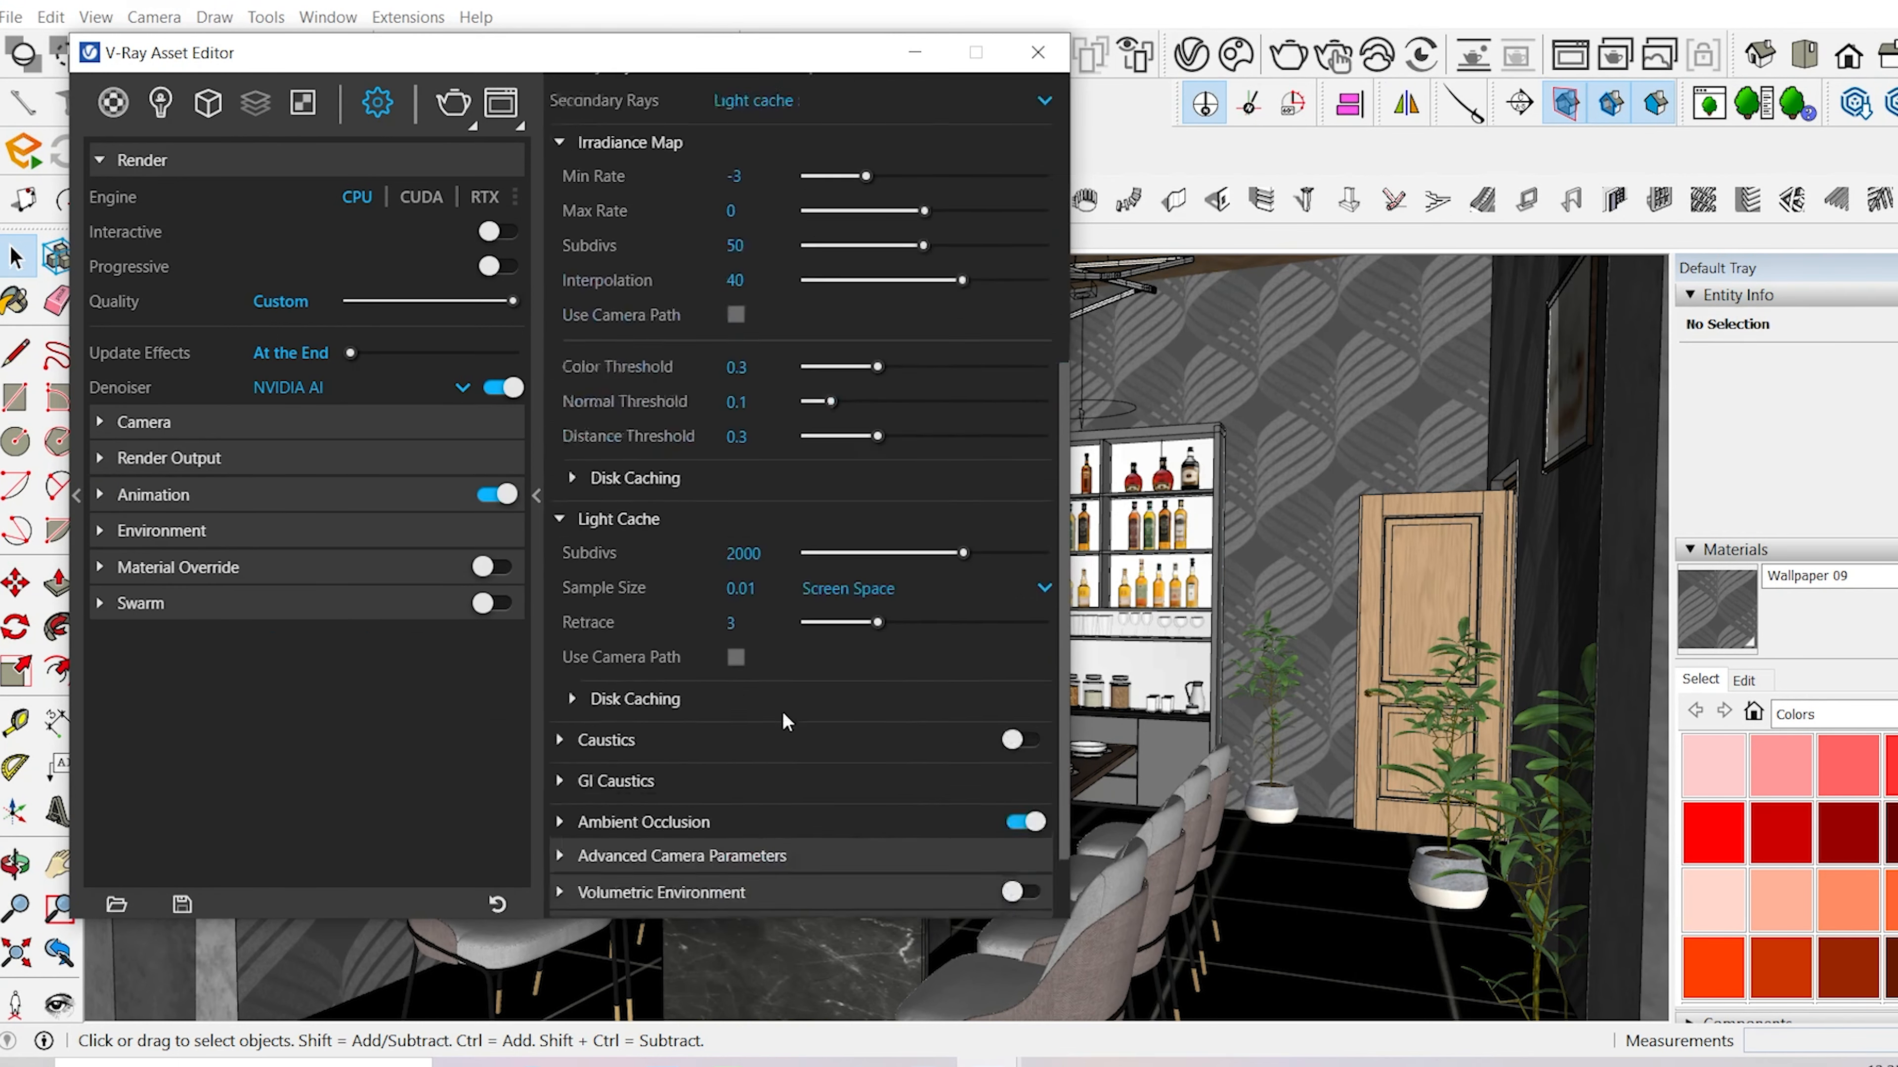
scroll(781, 709, "down", 2)
left_click(670, 720)
left_click(675, 719)
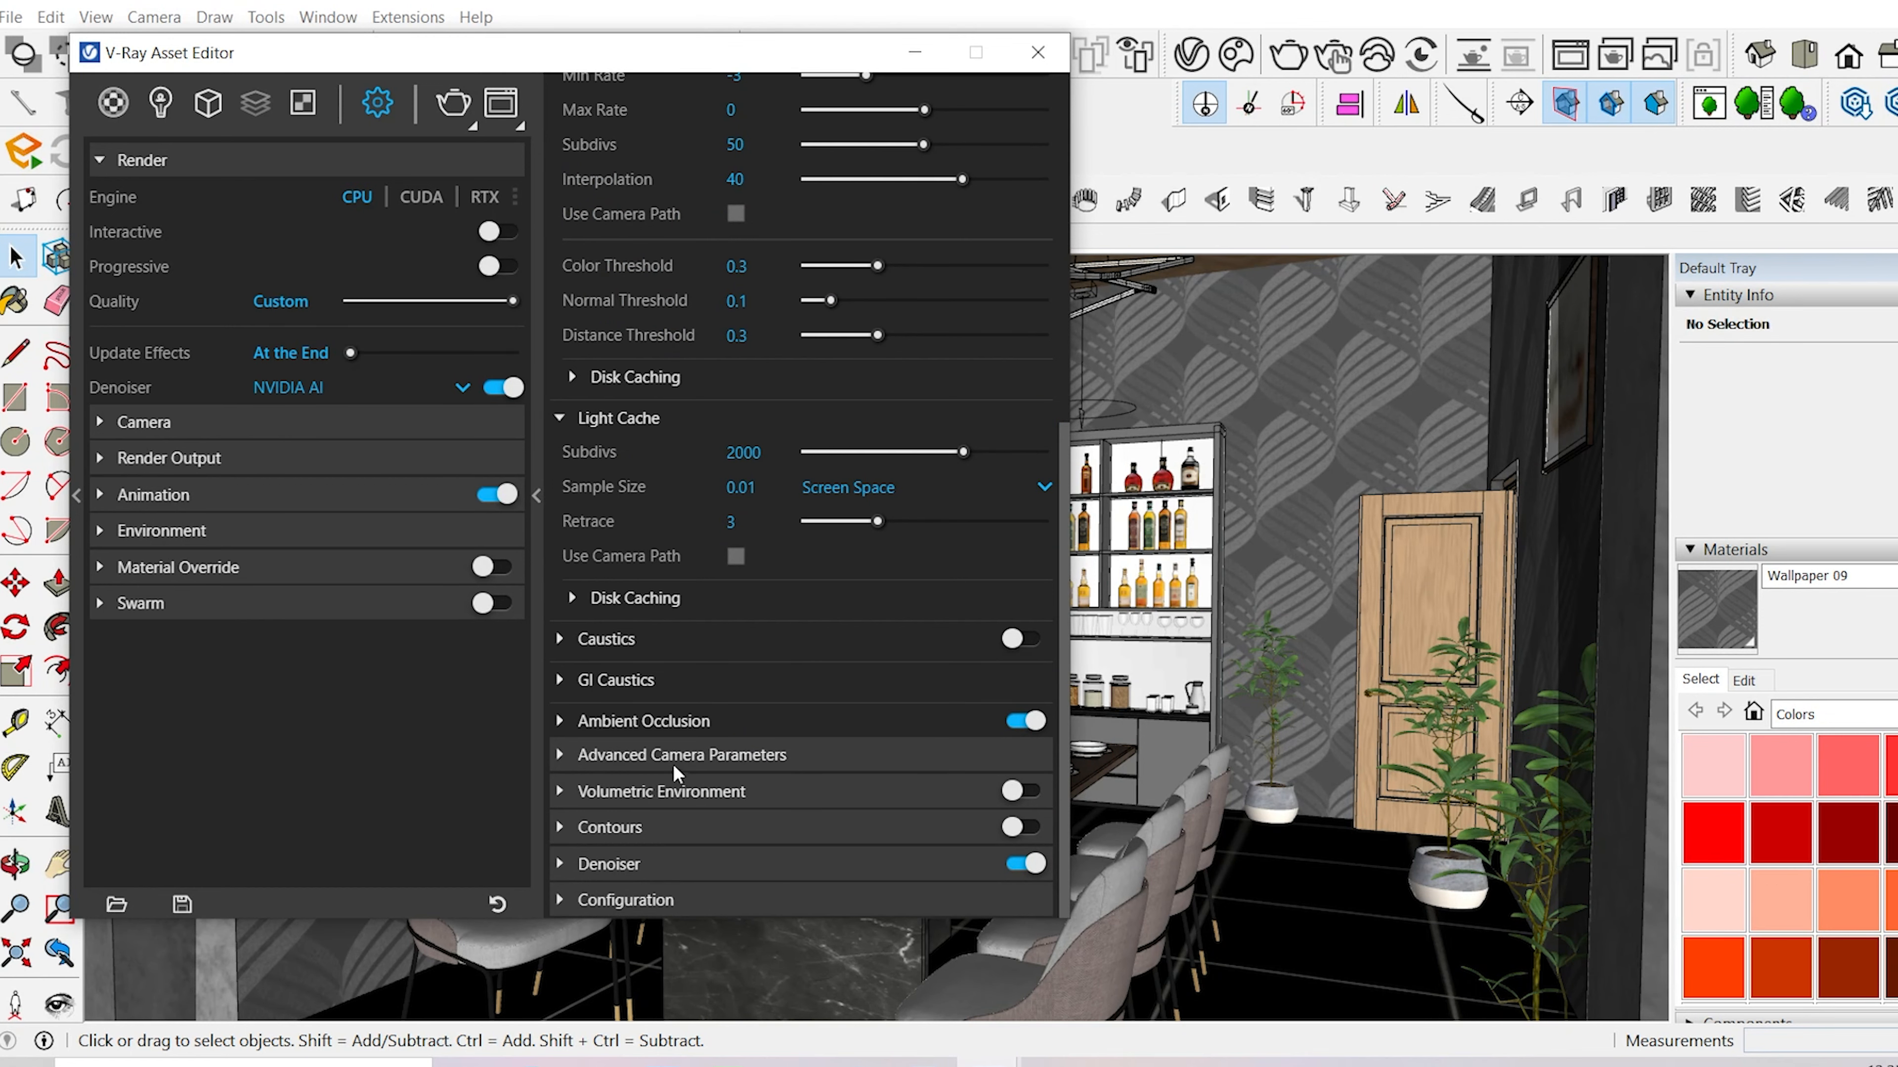
scroll(662, 811, "up", 7)
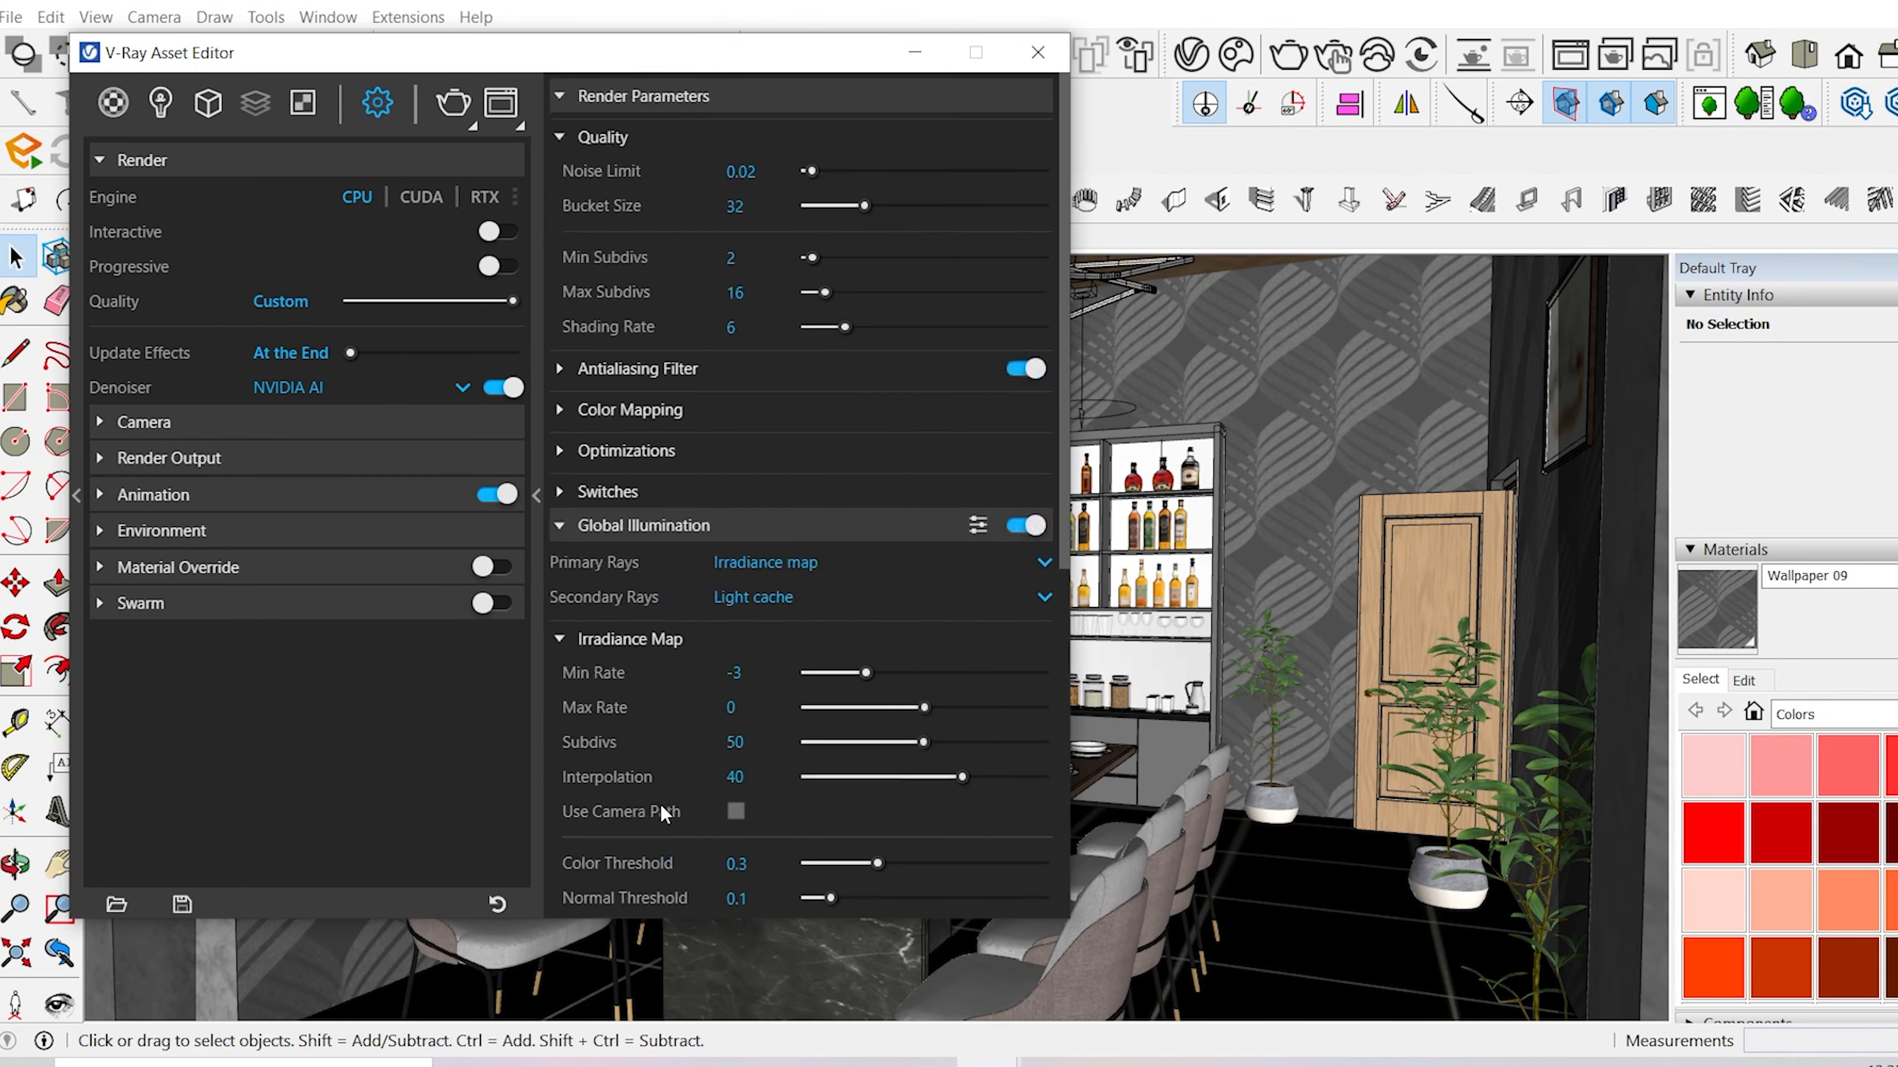
left_click(1038, 51)
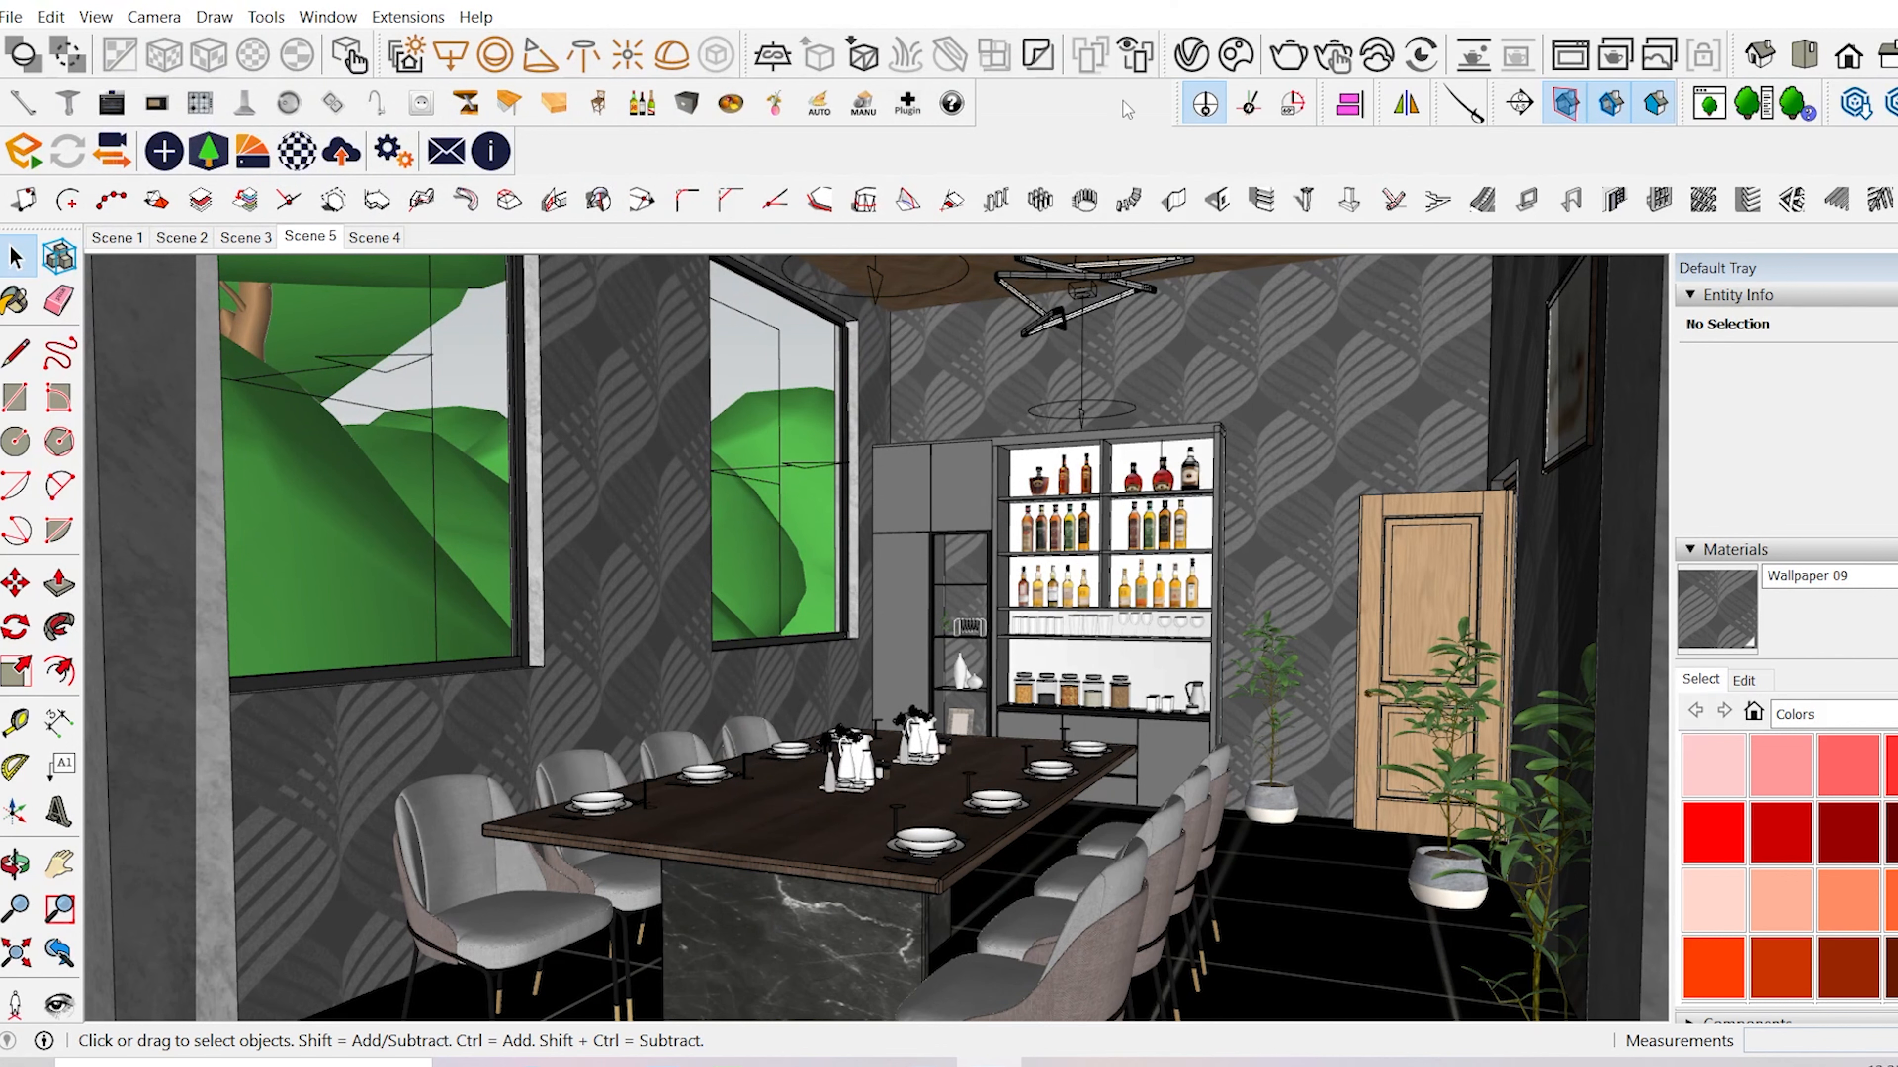
- Start the production render of Scene 5 and restart it with Animation turned off
left_click(1284, 60)
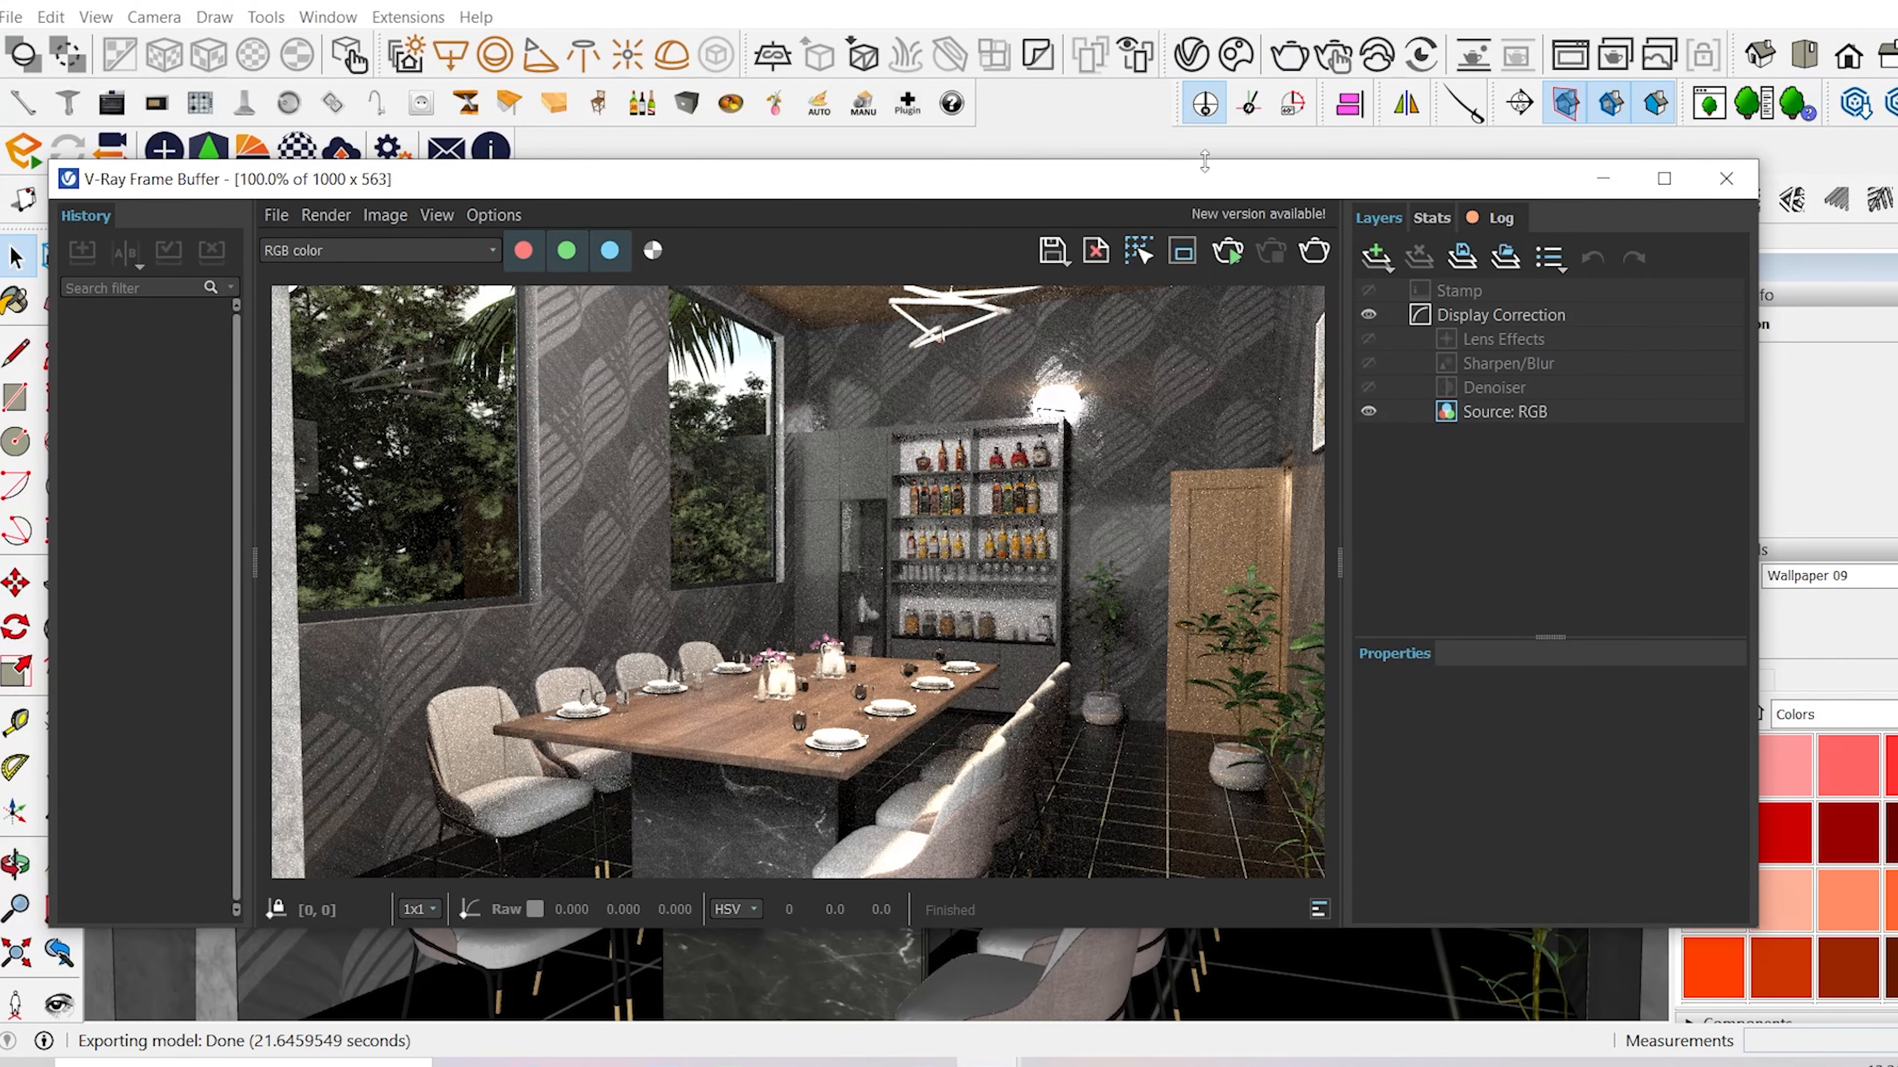
left_click_drag(1203, 170, 1222, 101)
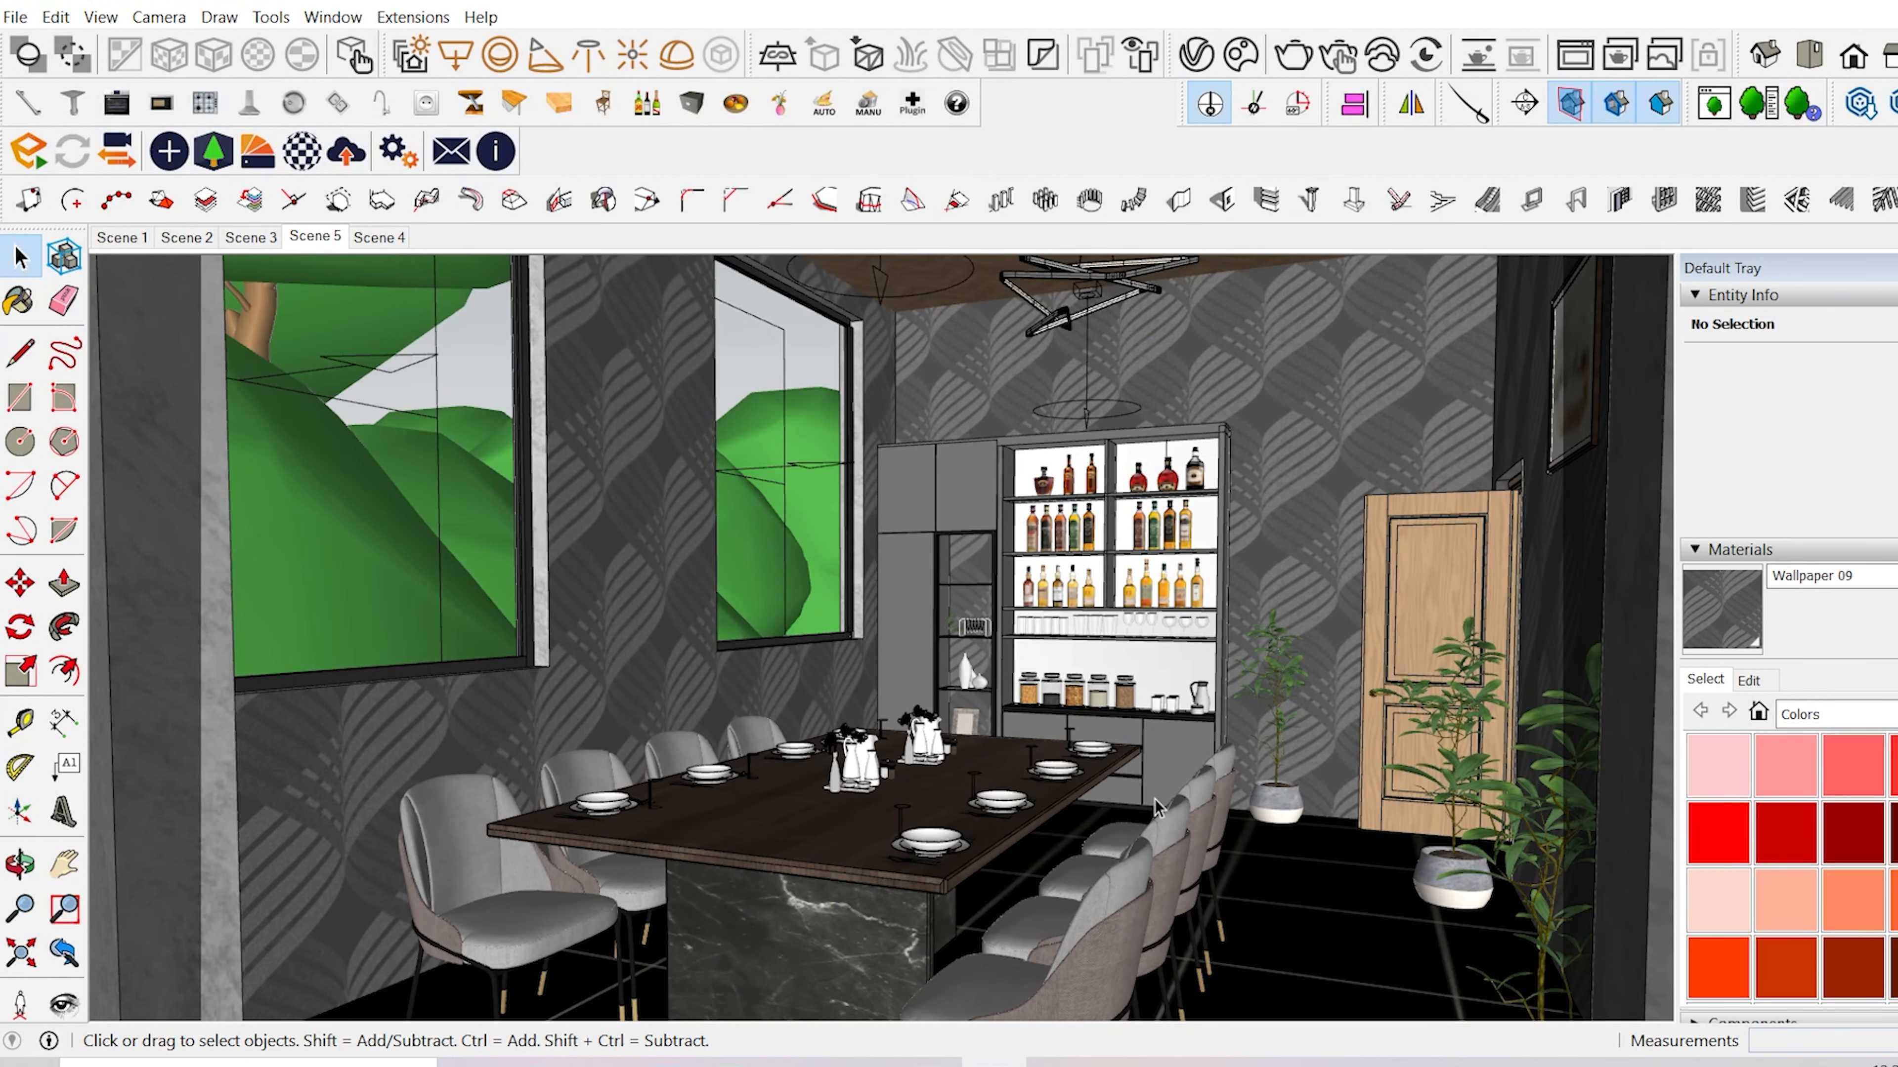
left_click(1196, 54)
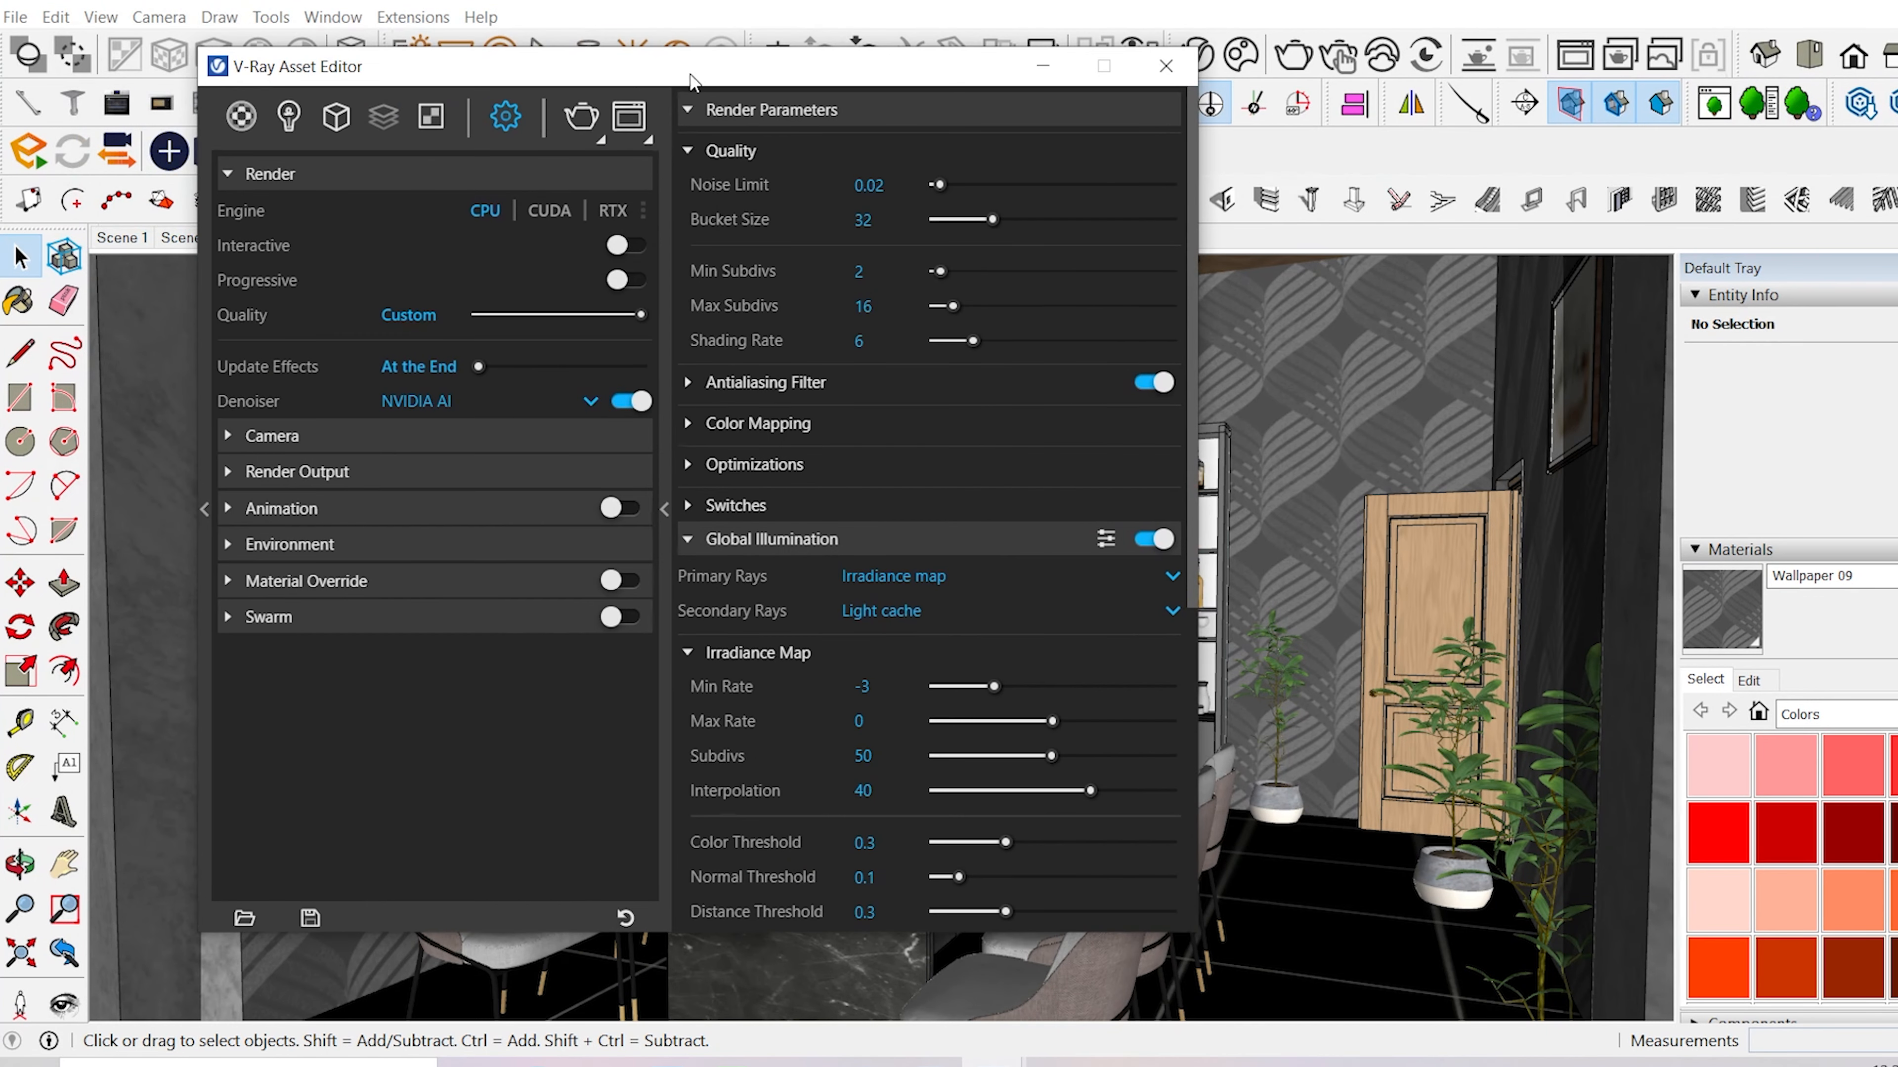
left_click(584, 128)
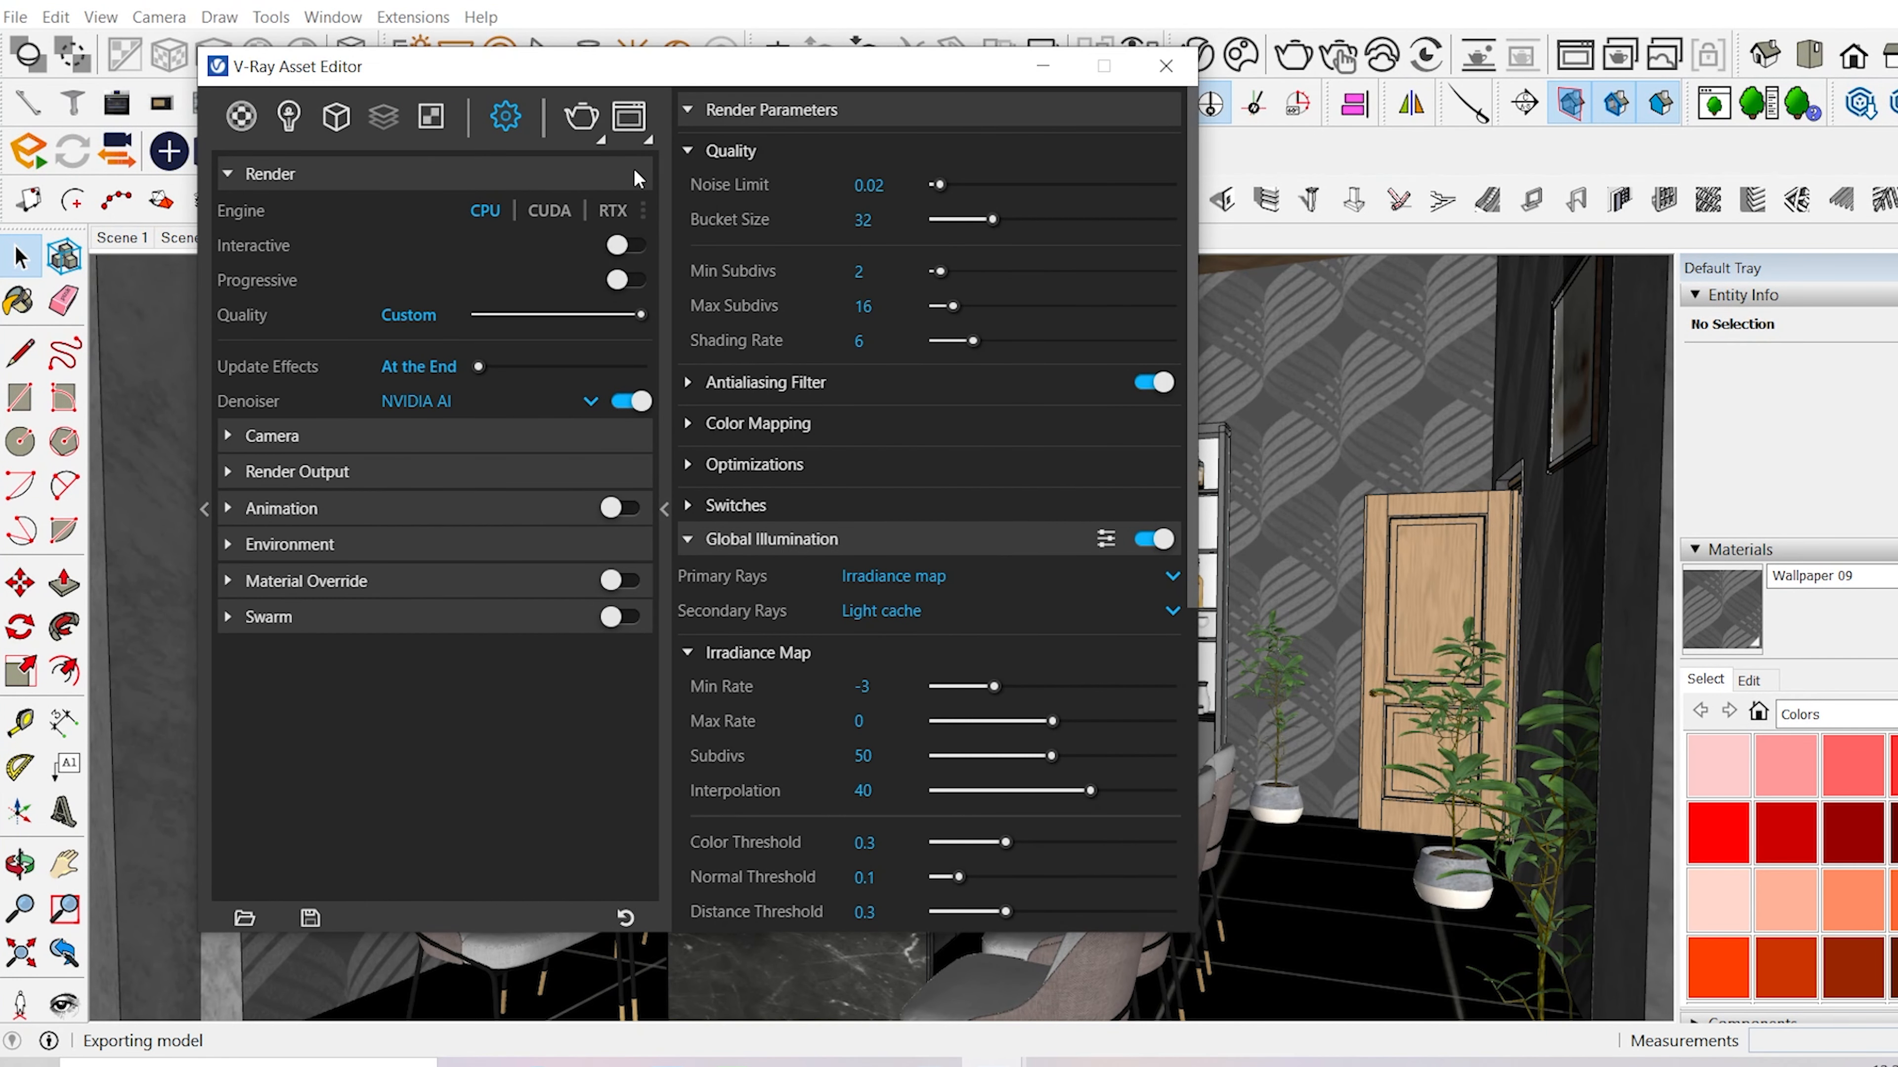